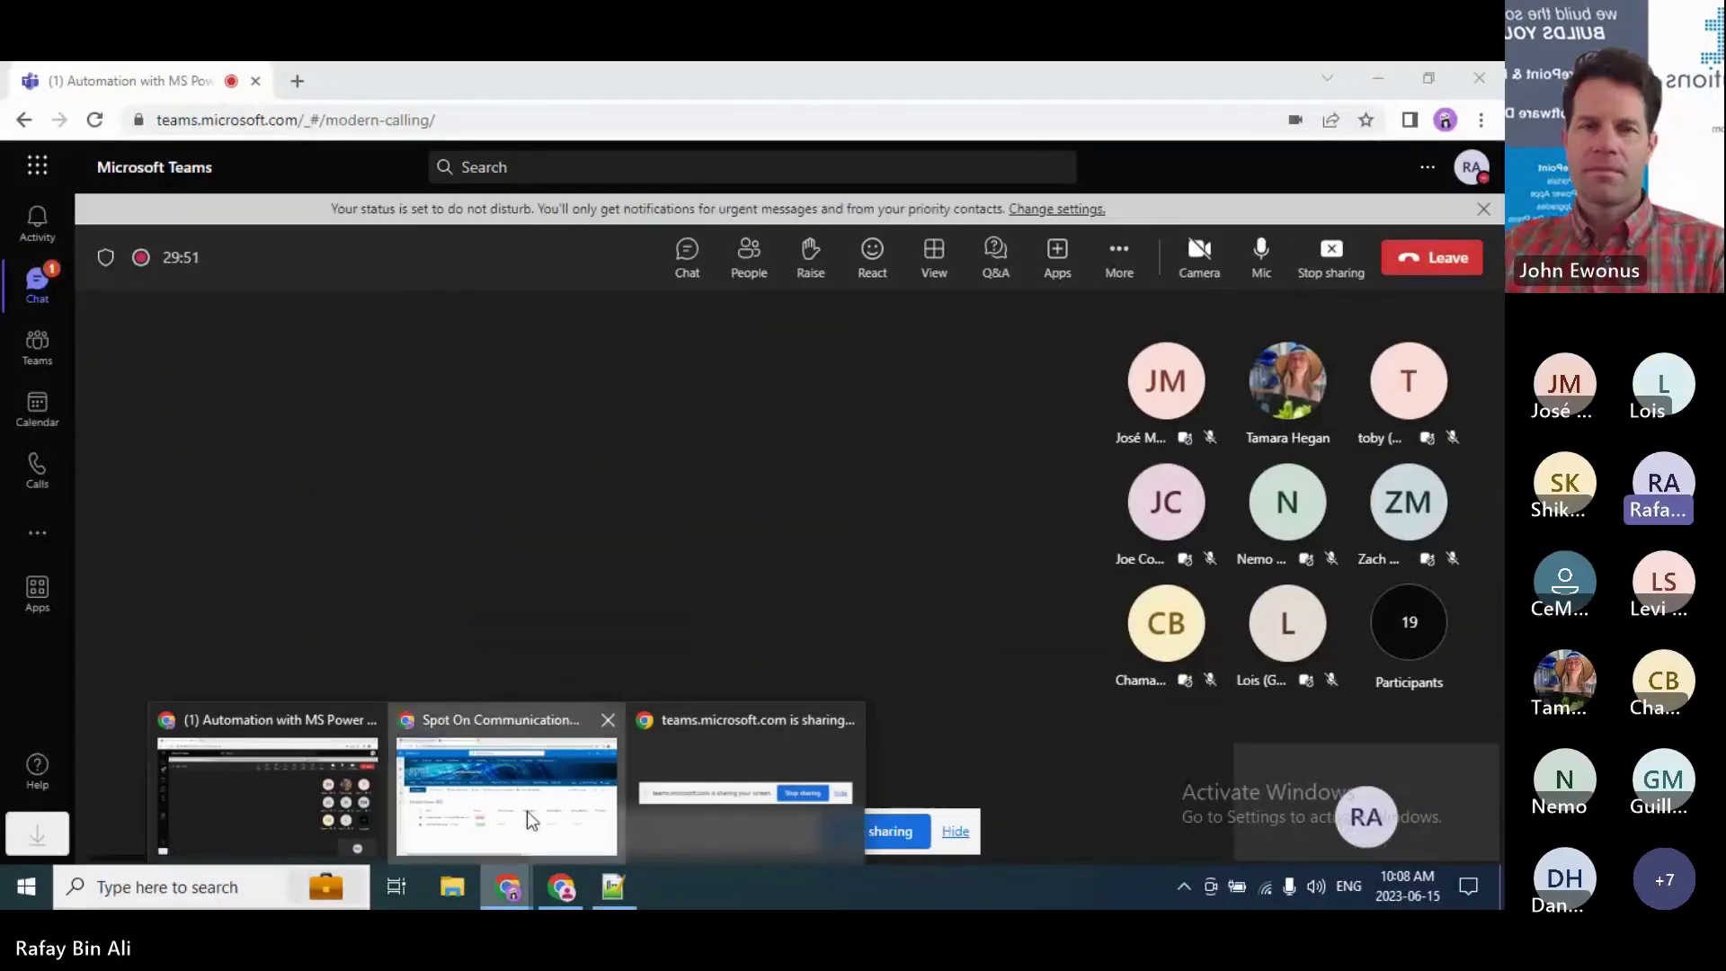
Step: Go to the Power Automate tab in the shared Chrome window and open the New flow dropdown
{"action": "left_click", "coordinate": [527, 811]}
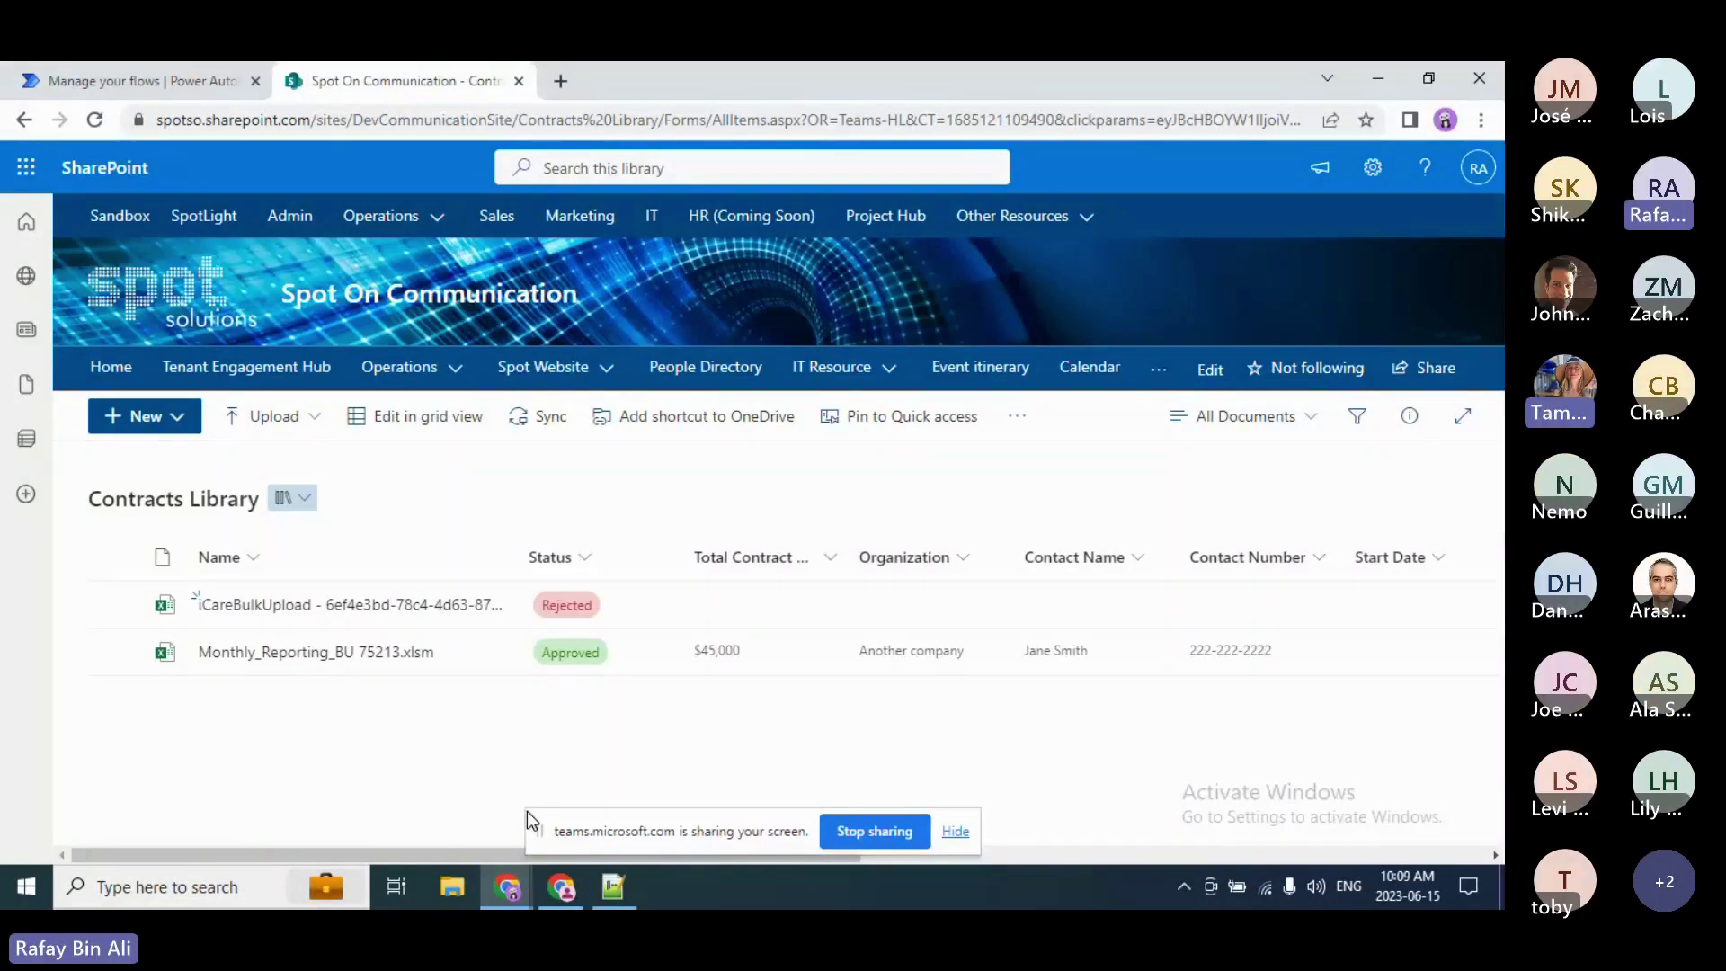
{"action": "left_click", "coordinate": [174, 65]}
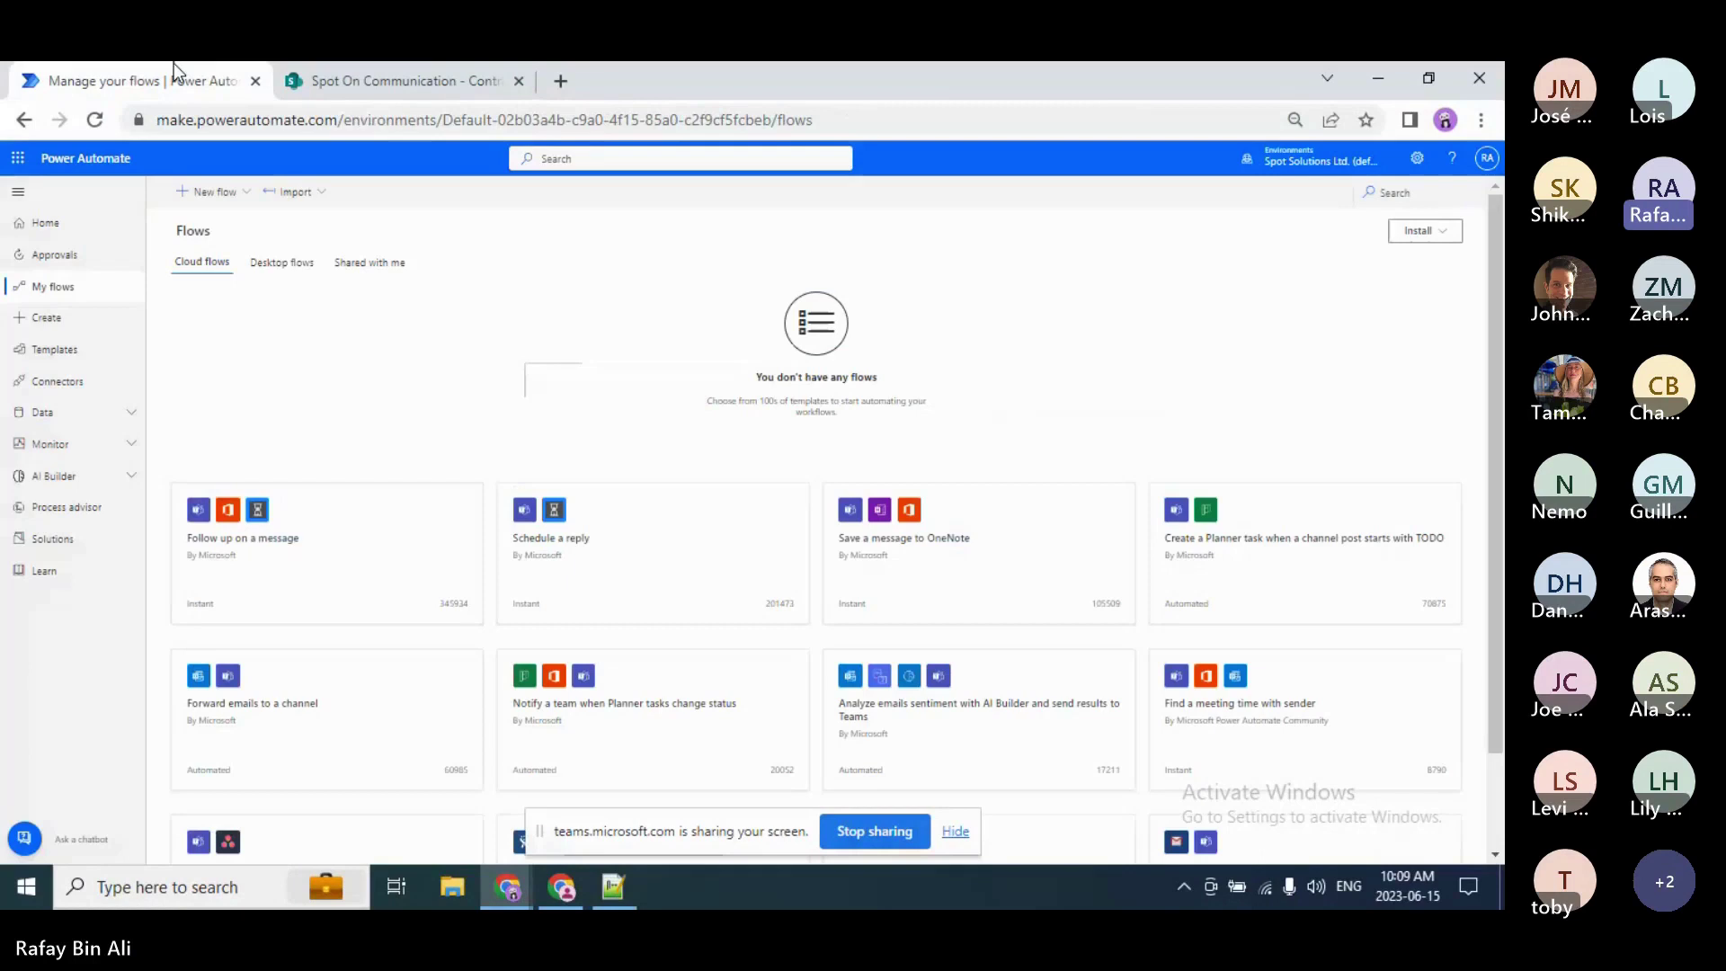
{"action": "left_click", "coordinate": [230, 193]}
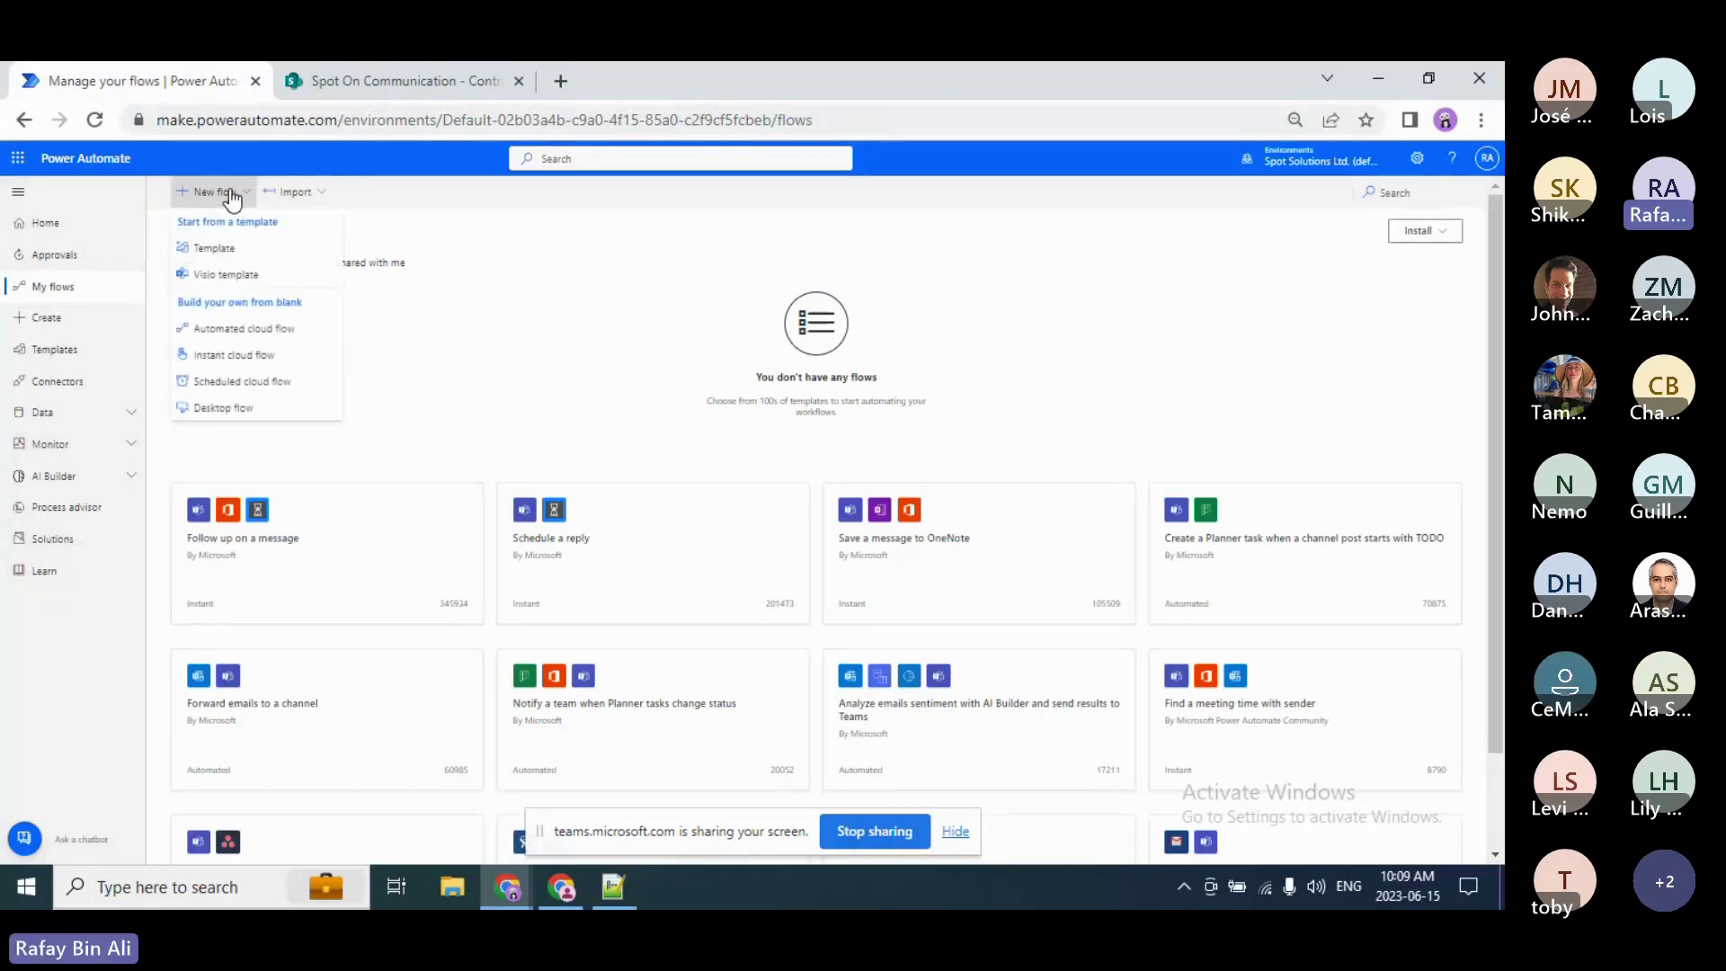
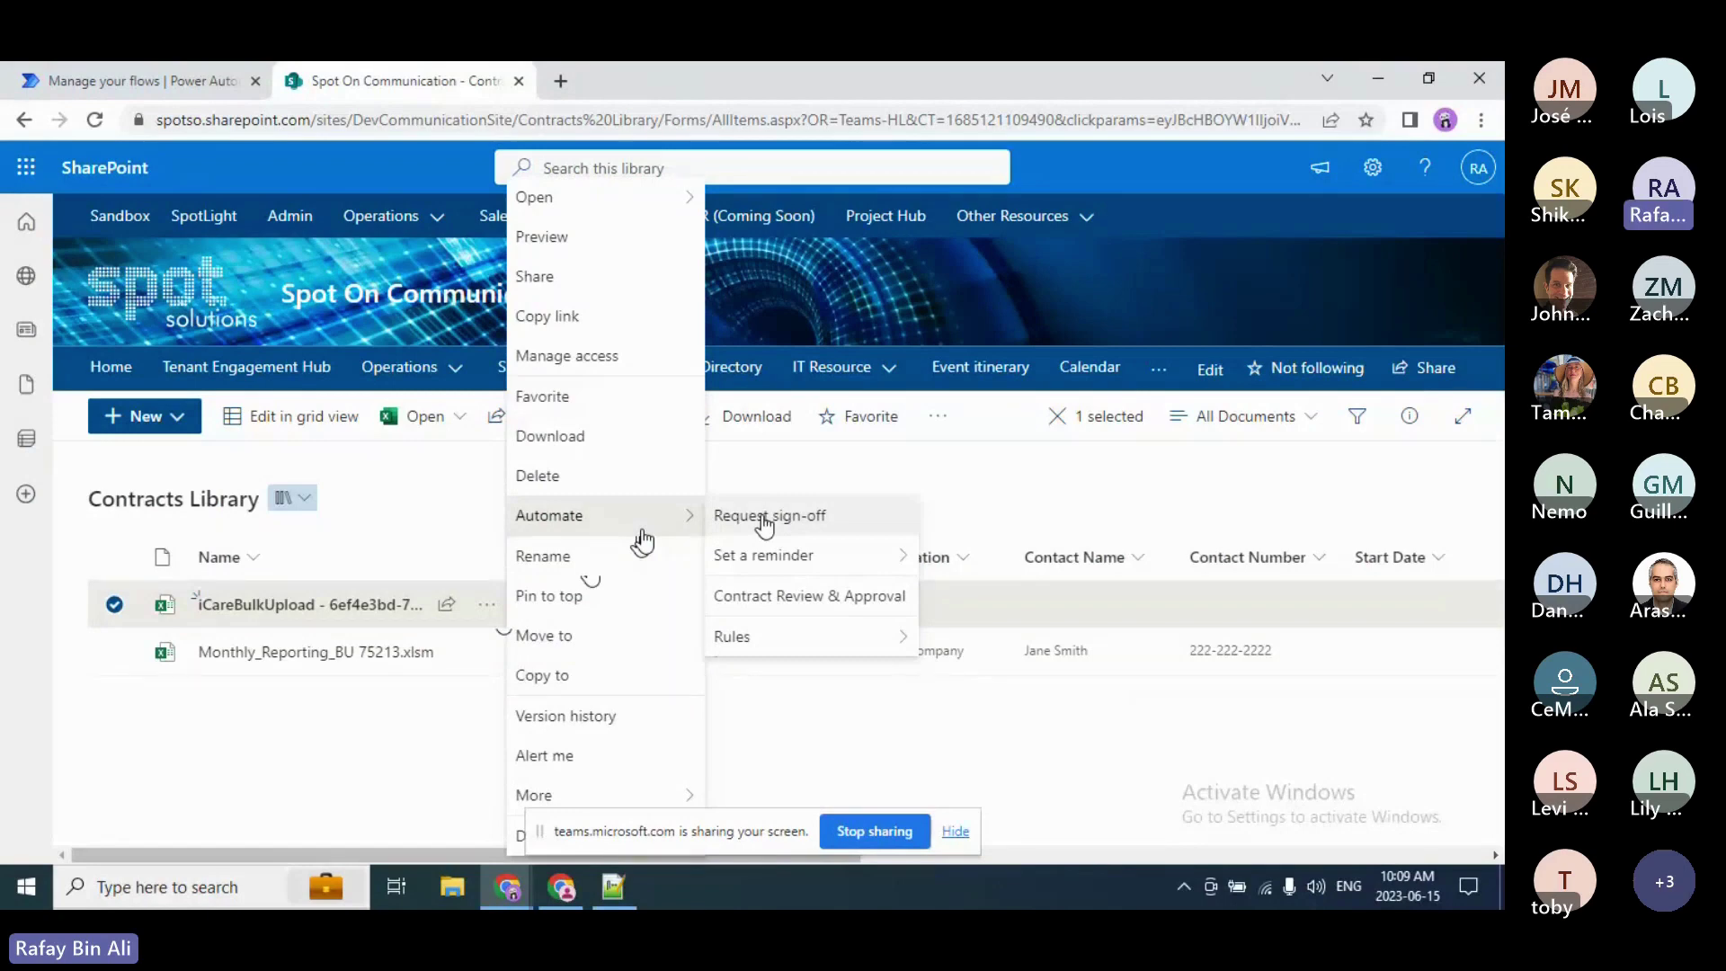
Step: Close the file's Automate menu in SharePoint and switch to the Power Automate My flows page
{"action": "left_click", "coordinate": [472, 473]}
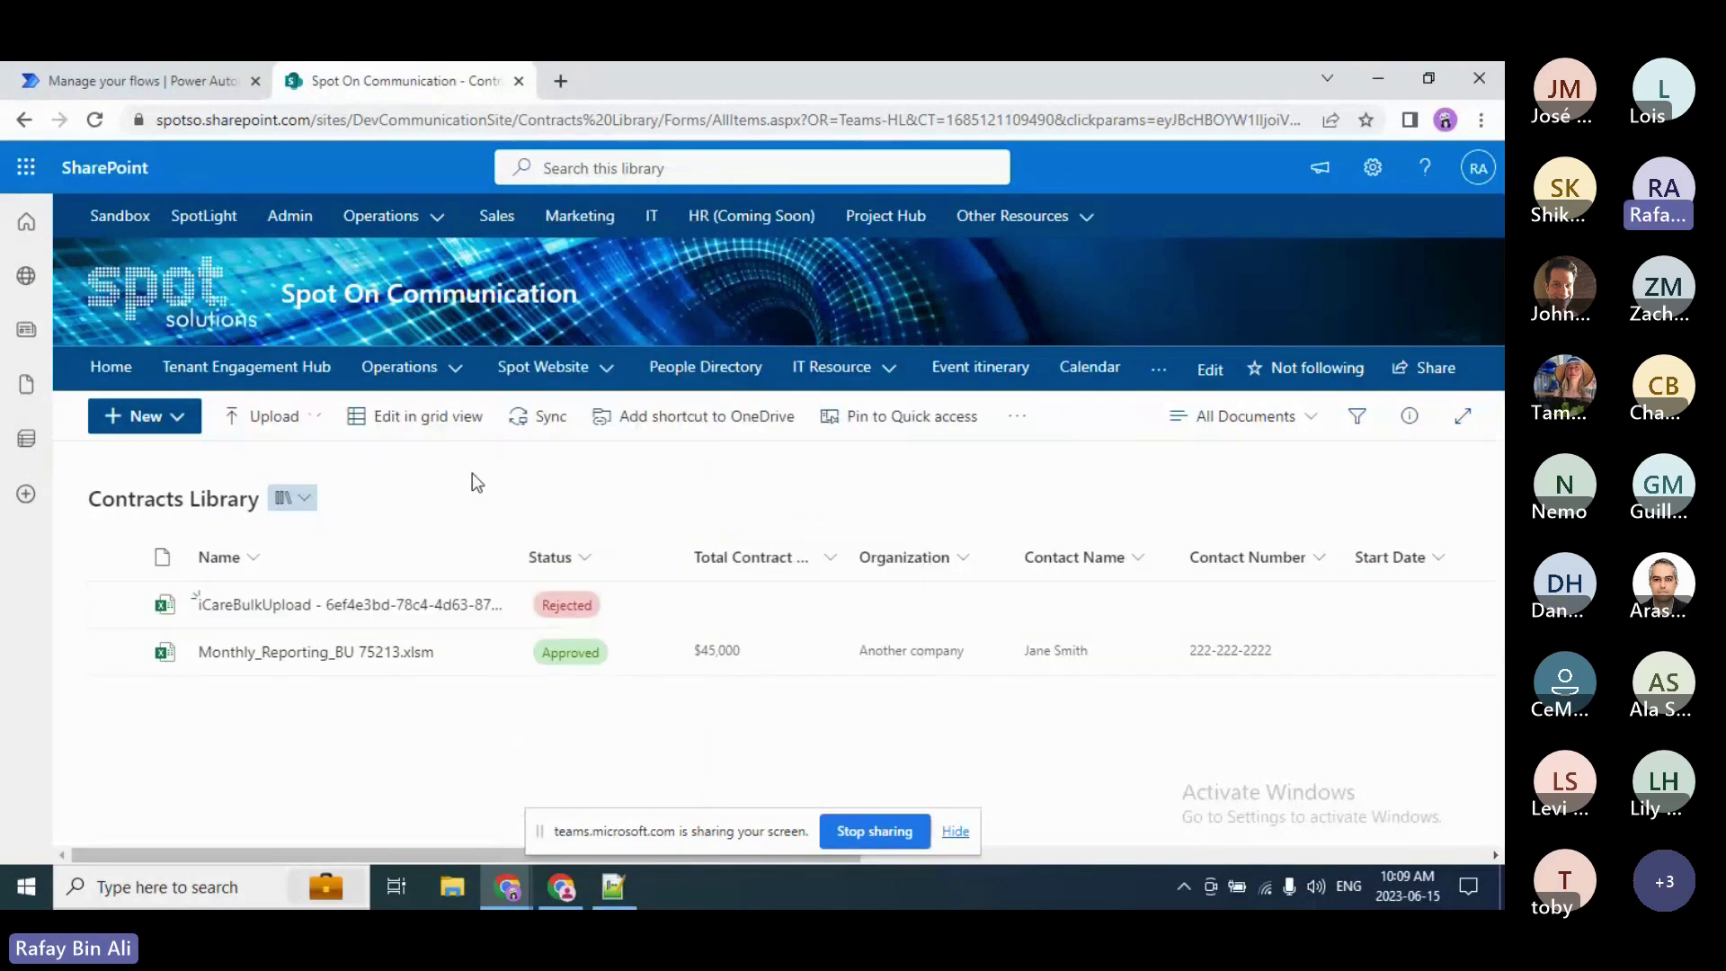
{"action": "left_click", "coordinate": [158, 65]}
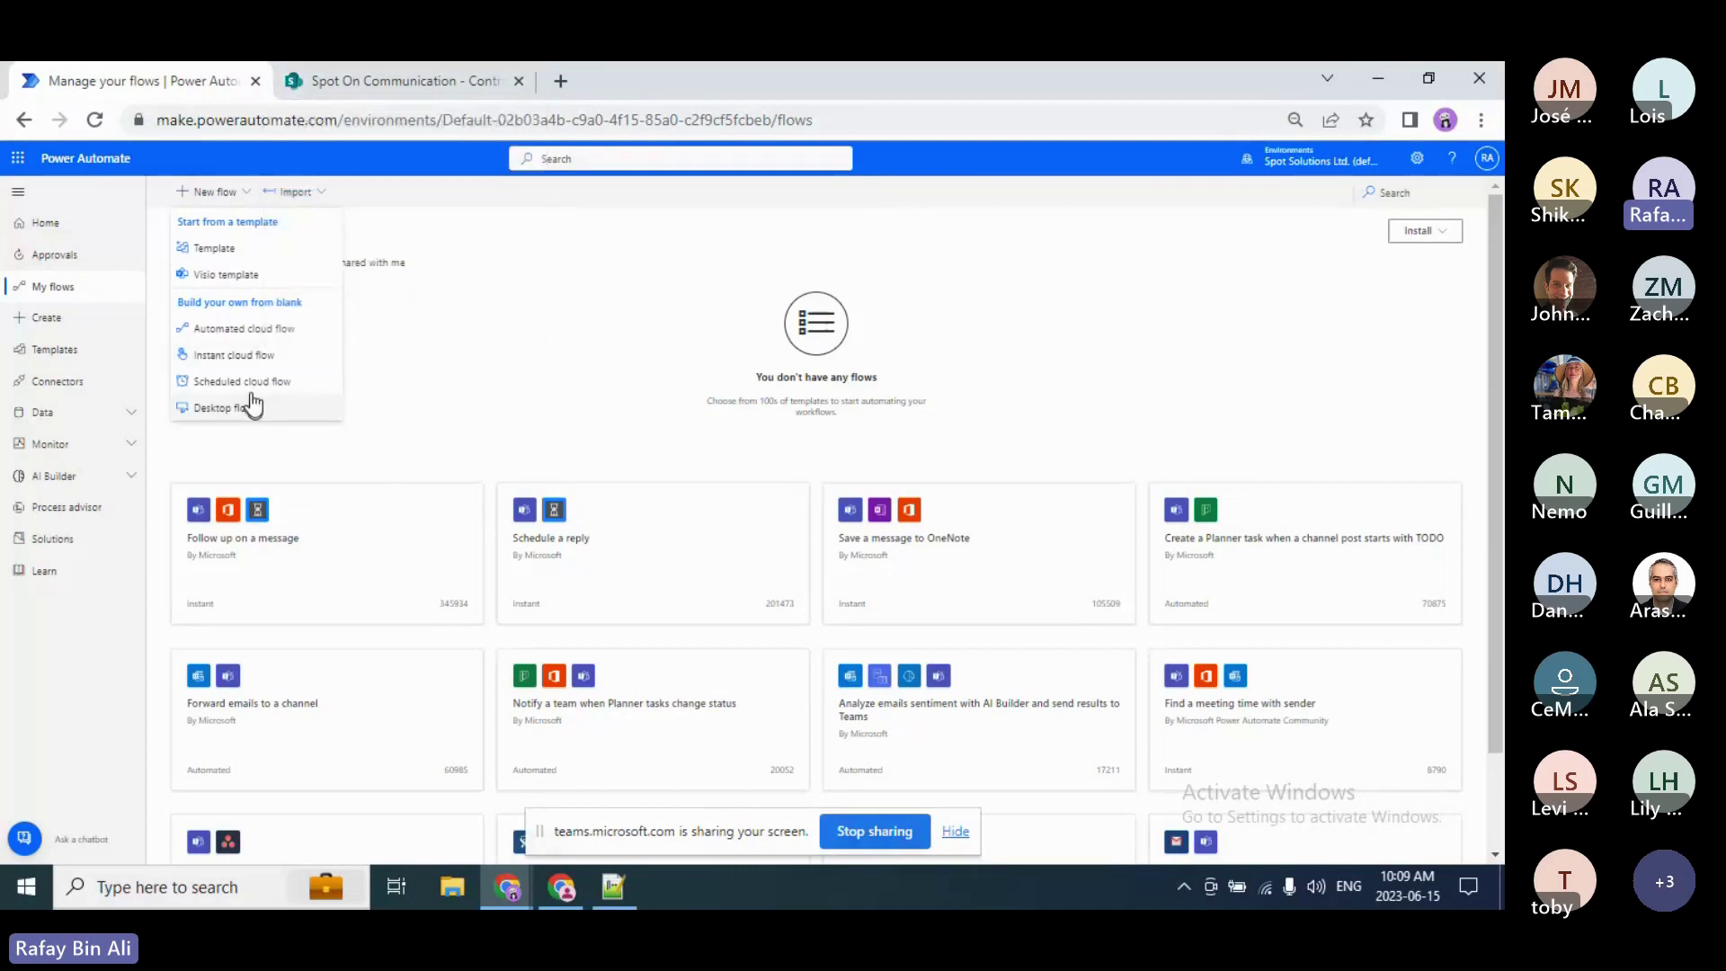
Step: Create an instant cloud flow 'Contrast Approval Demo' using SharePoint's 'For a selected file' trigger
{"action": "left_click", "coordinate": [304, 359]}
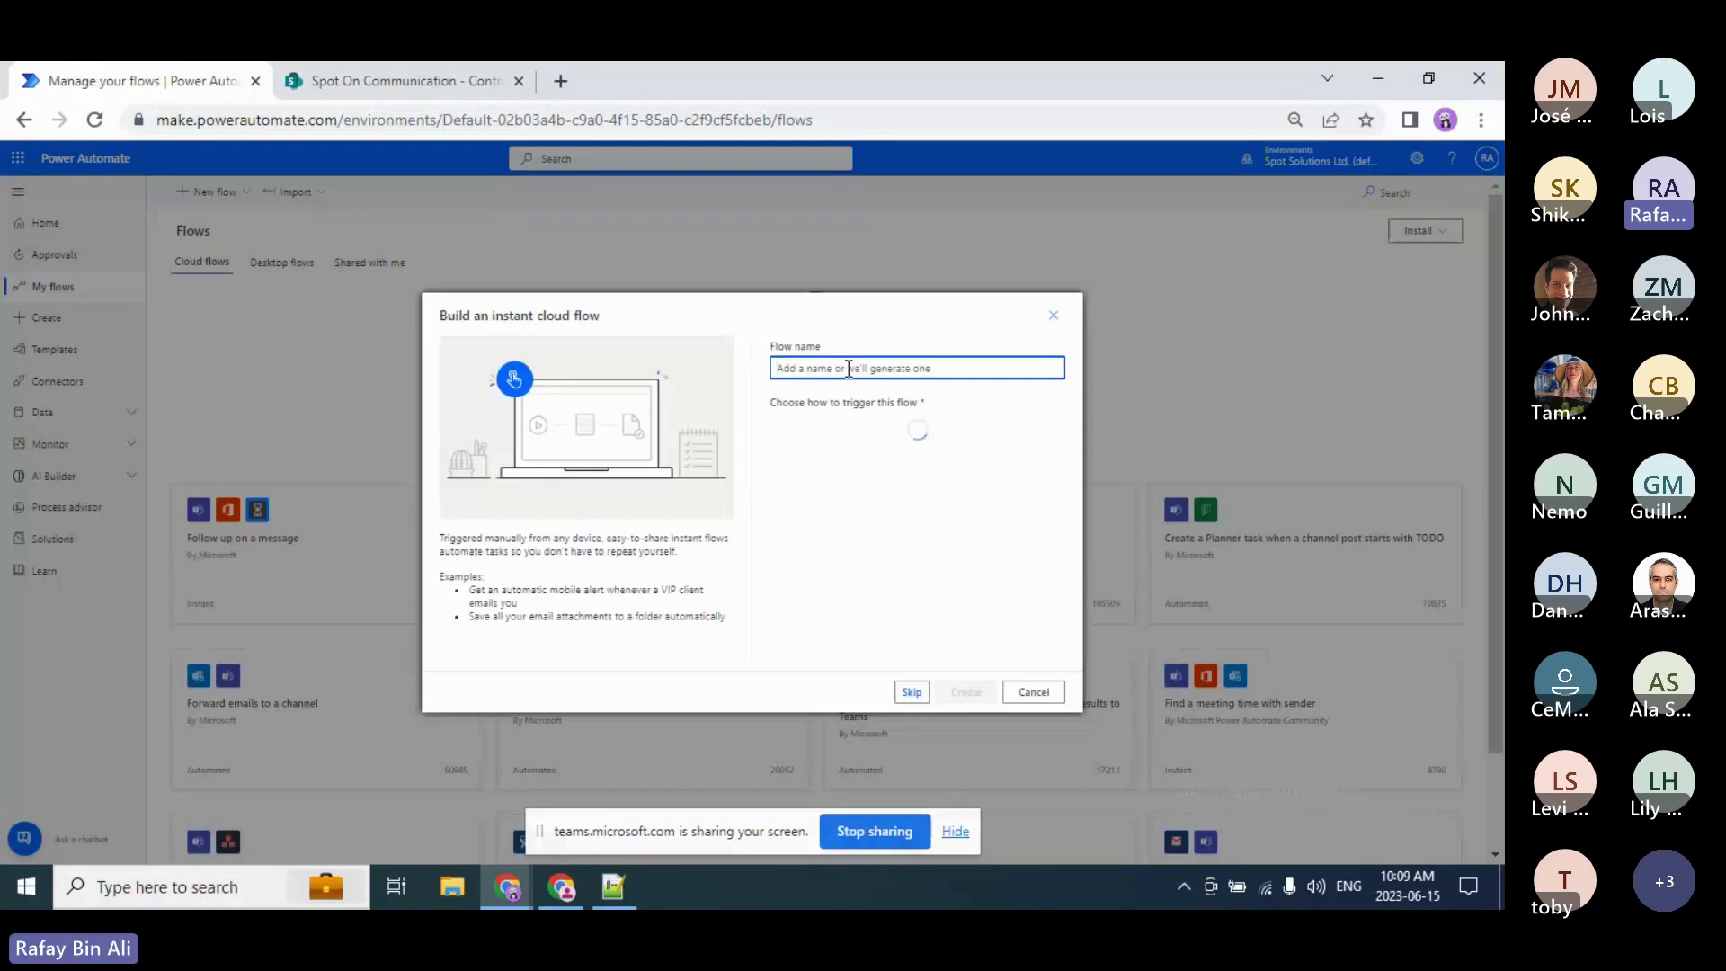
{"action": "type", "text": "Contras"}
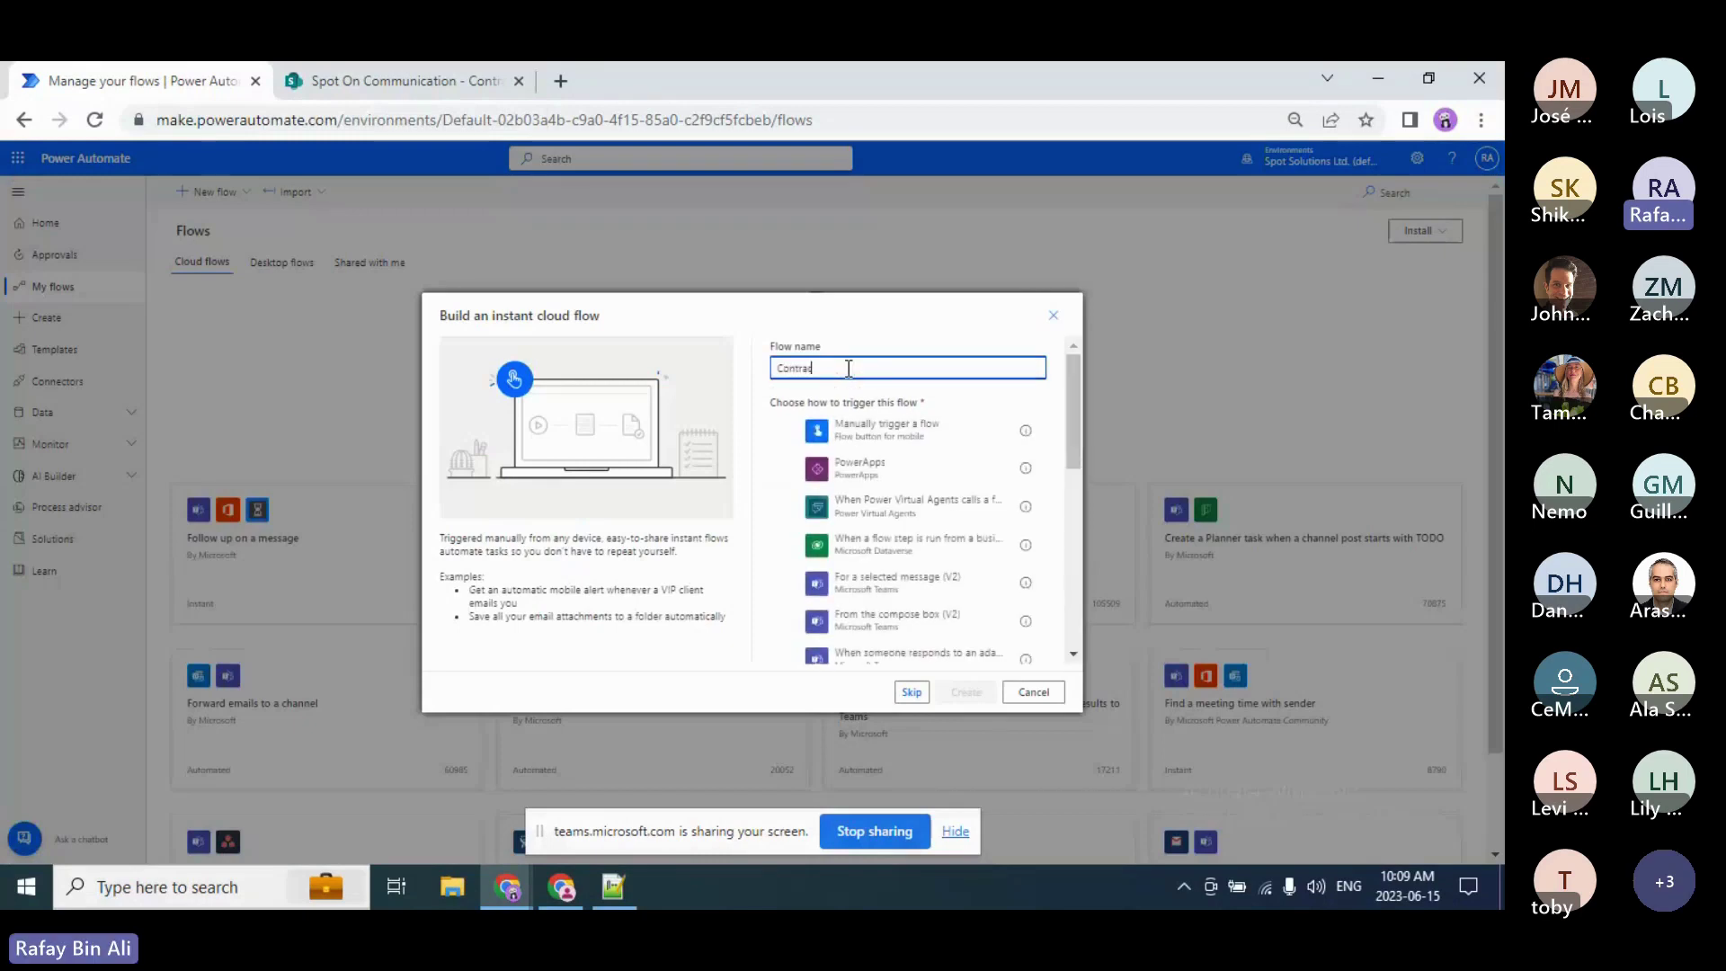
{"action": "key", "text": "BackSpace"}
{"action": "type", "text": "ct Approval Demo"}
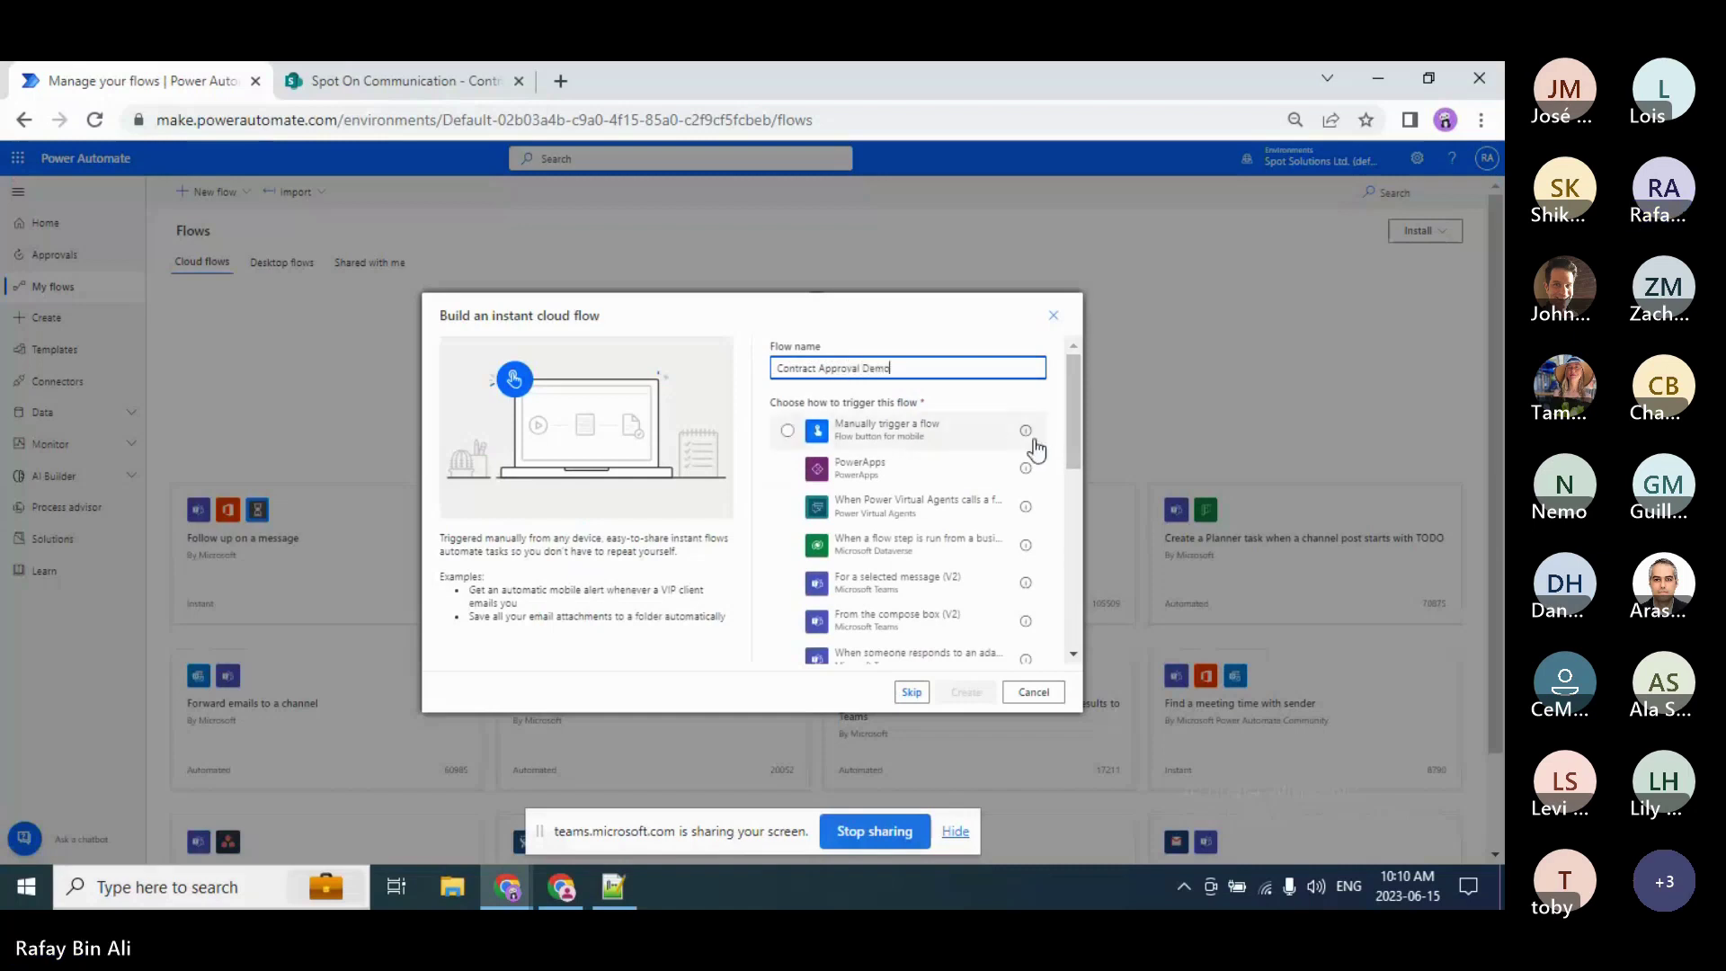
{"action": "left_click_drag", "start_coordinate": [1071, 438], "coordinate": [1073, 453]}
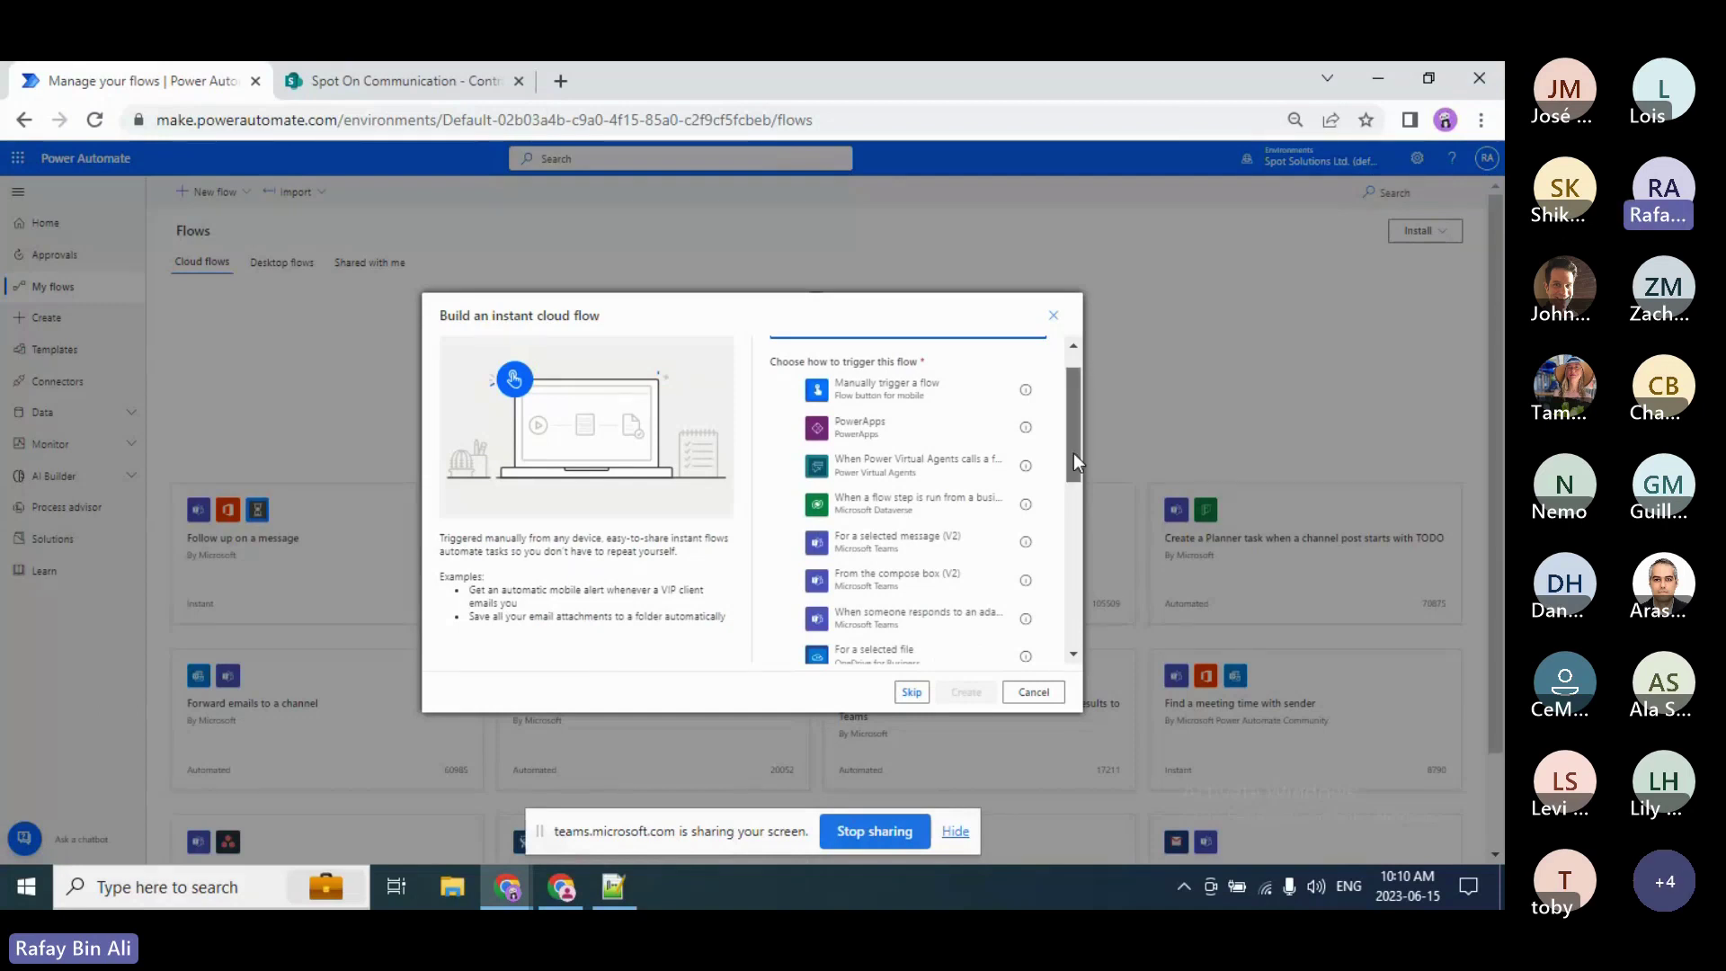
{"action": "left_click_drag", "start_coordinate": [1073, 453], "coordinate": [1075, 520]}
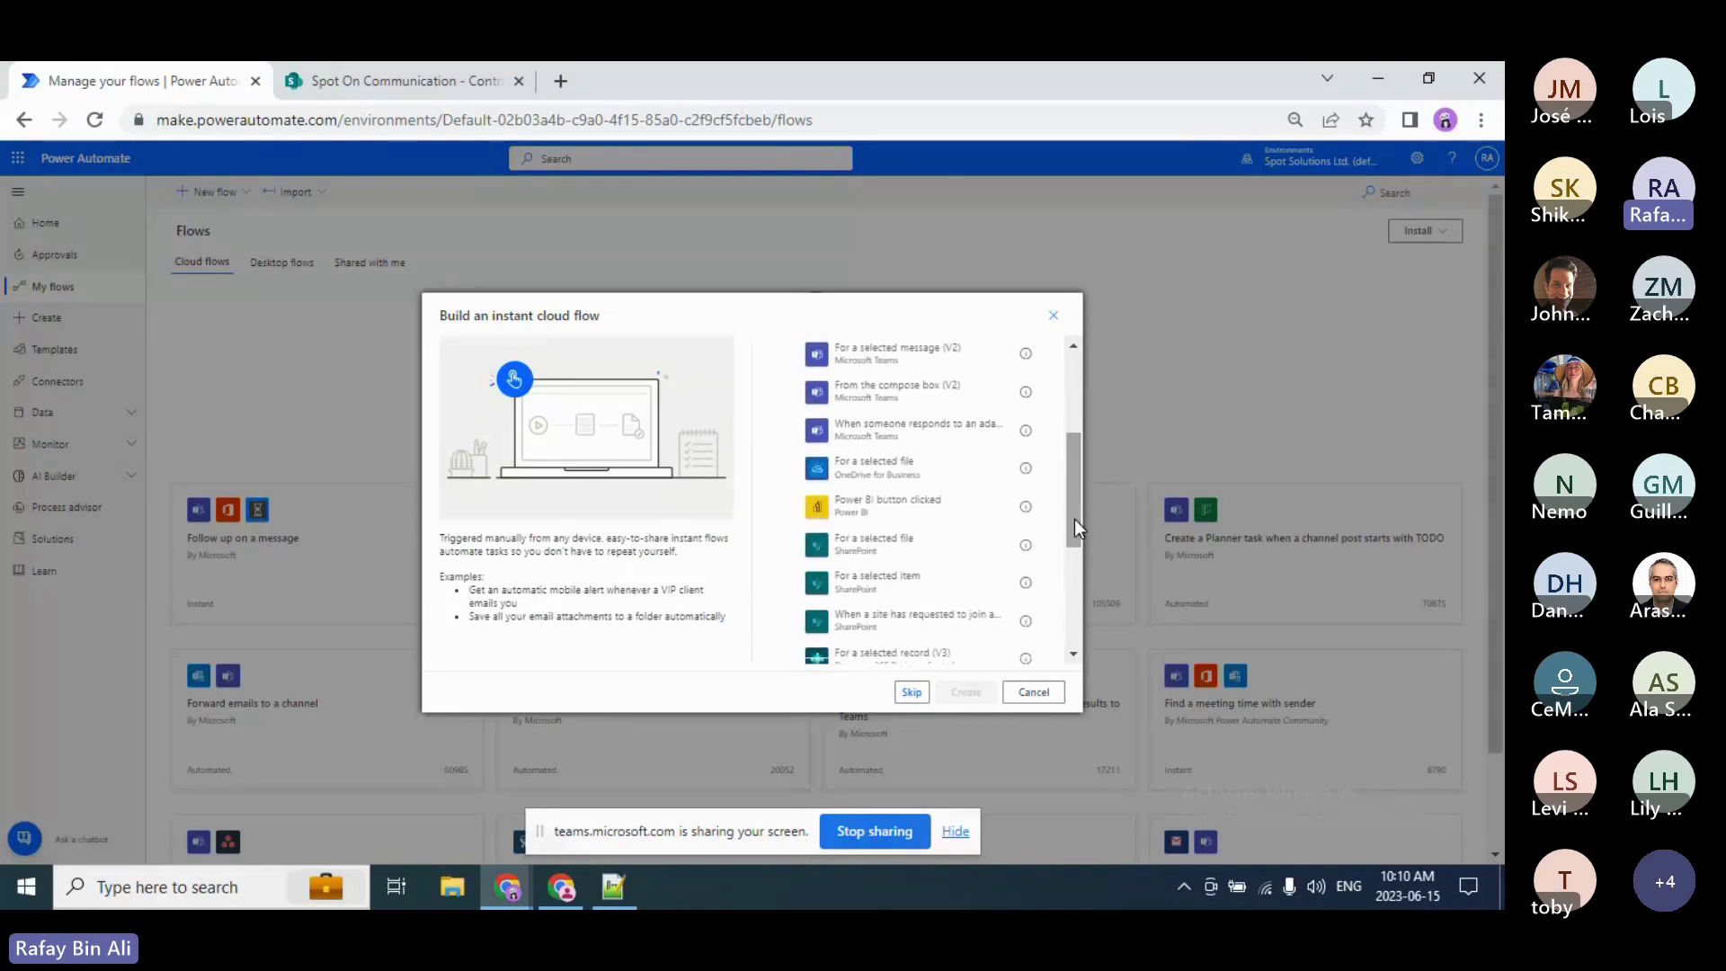
{"action": "left_click", "coordinate": [919, 559]}
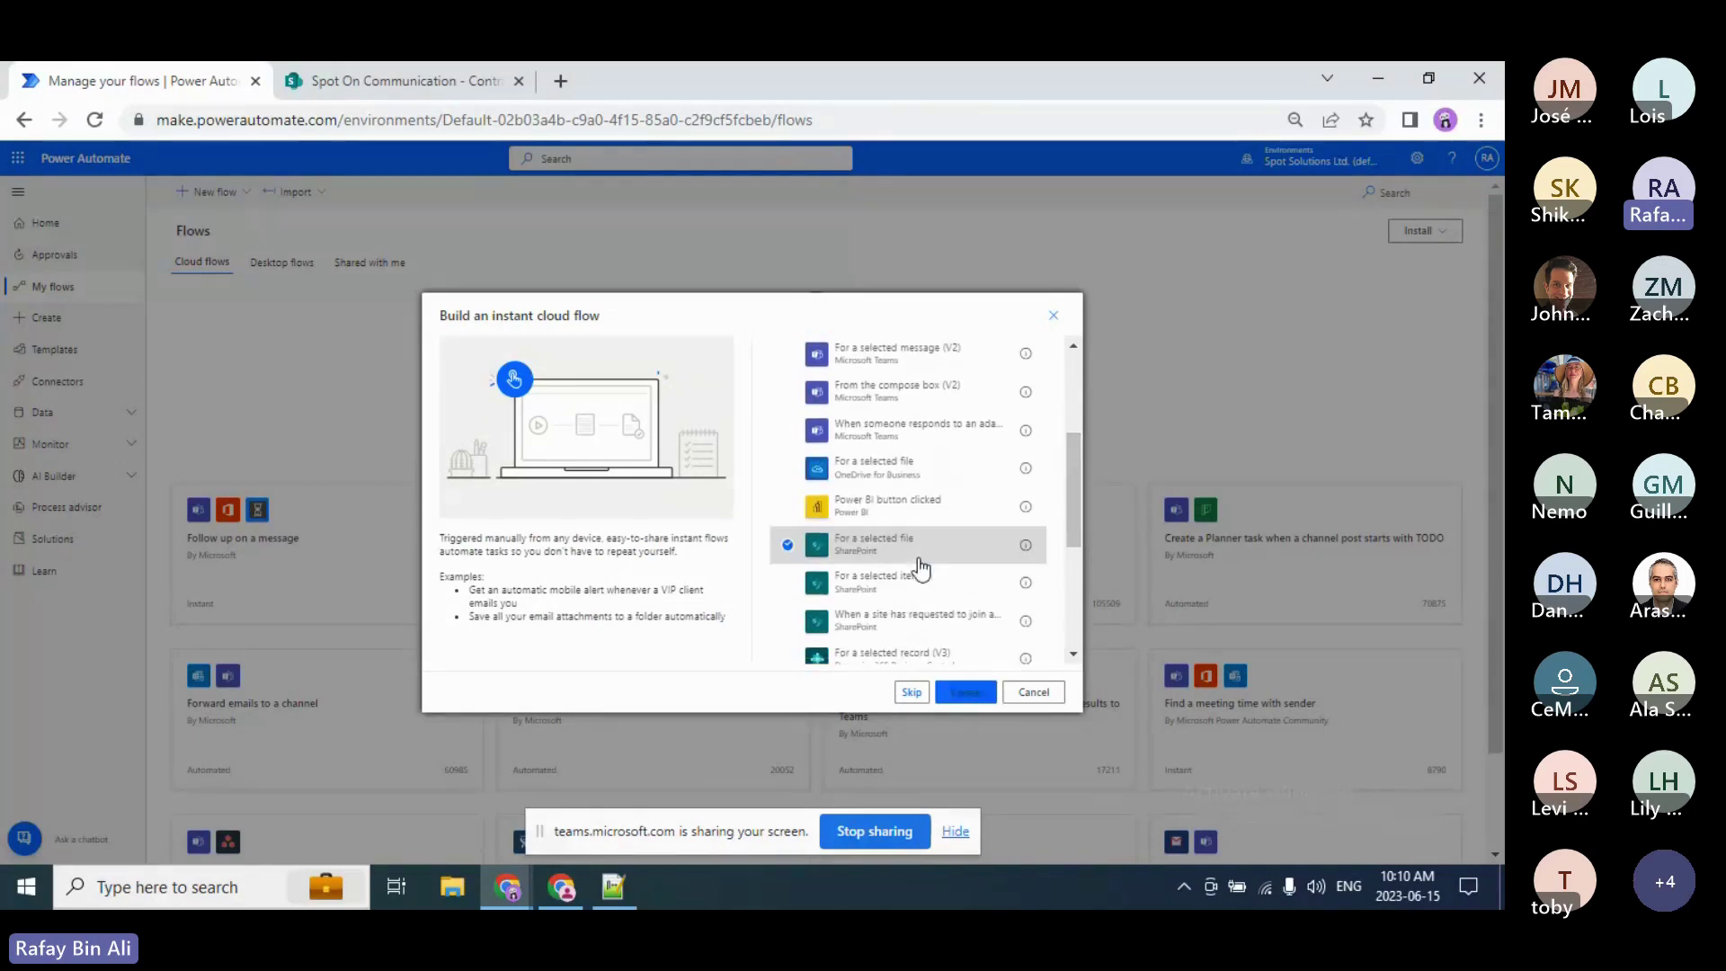
{"action": "left_click", "coordinate": [973, 697]}
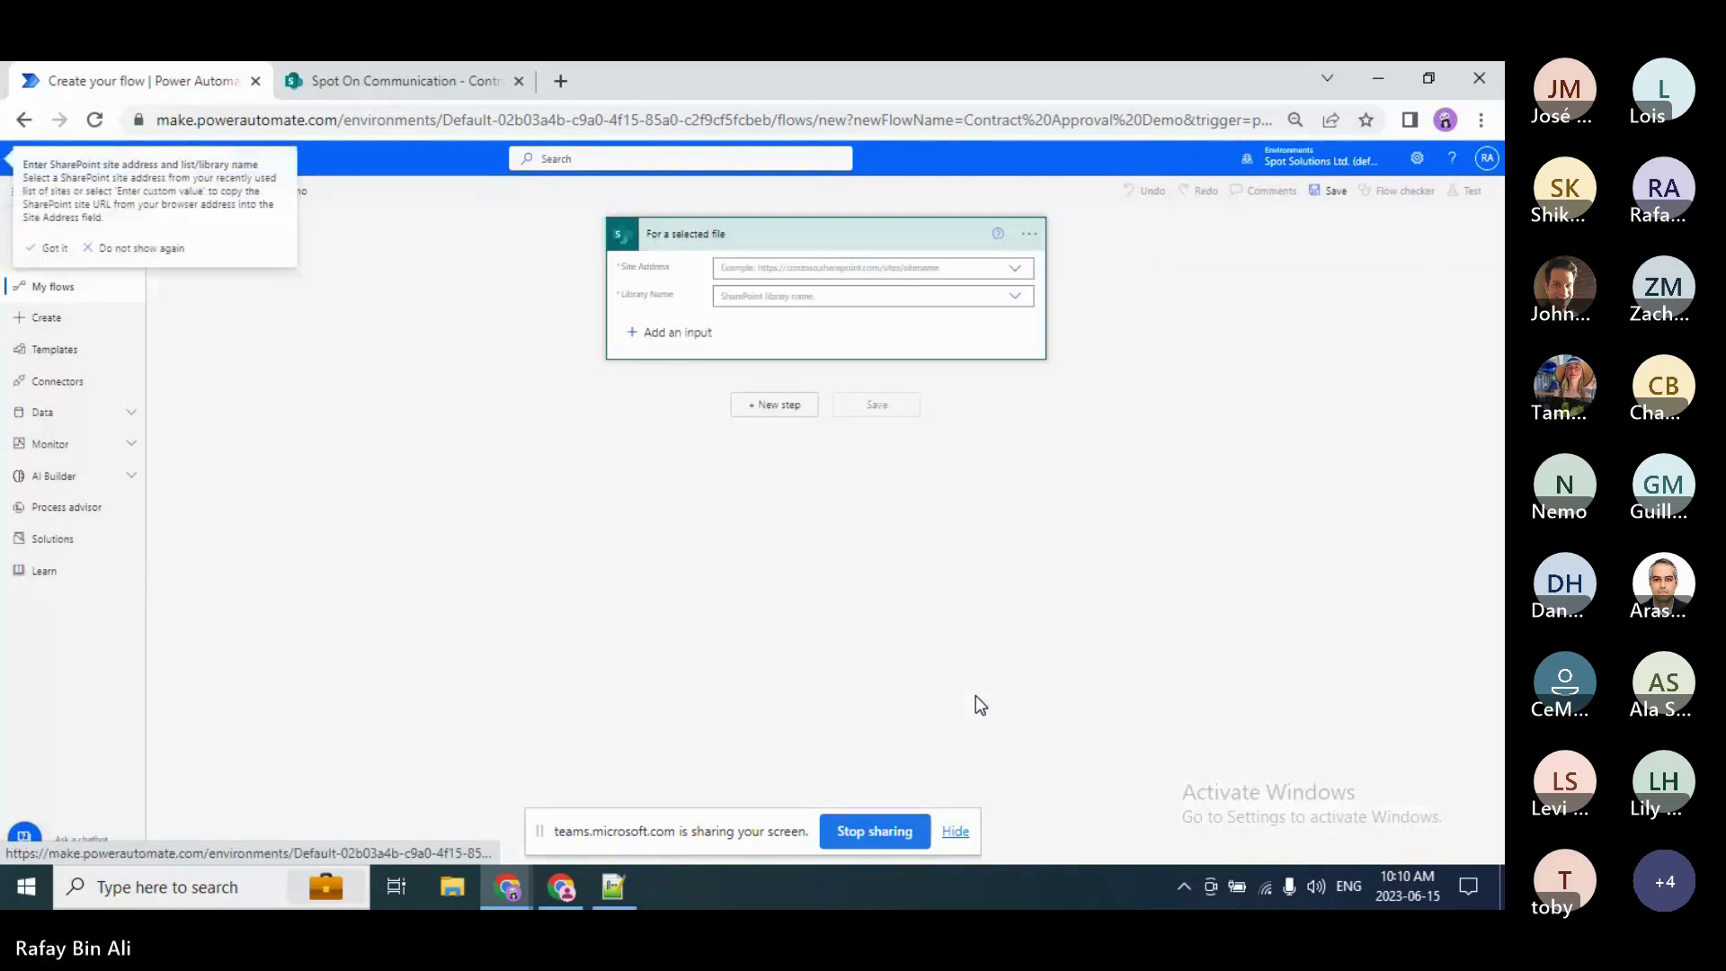
Step: Permanently dismiss the SharePoint site tip and briefly view the trigger's help
{"action": "left_click", "coordinate": [141, 248]}
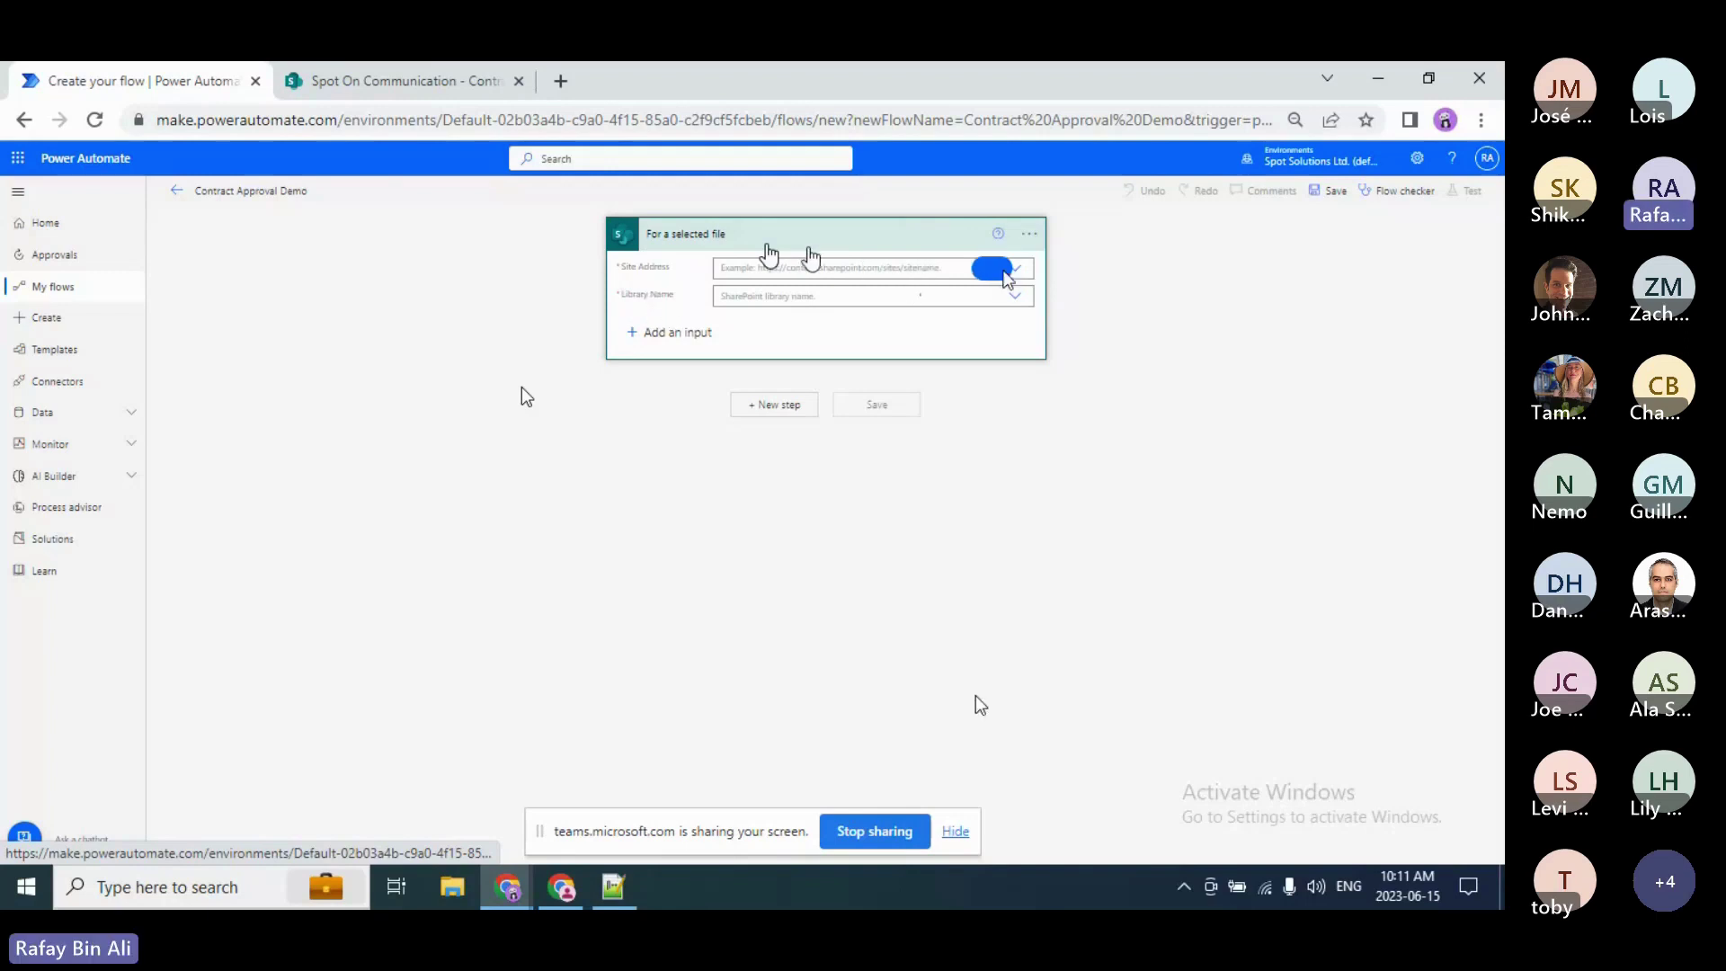
{"action": "left_click", "coordinate": [998, 233]}
{"action": "left_click", "coordinate": [997, 273]}
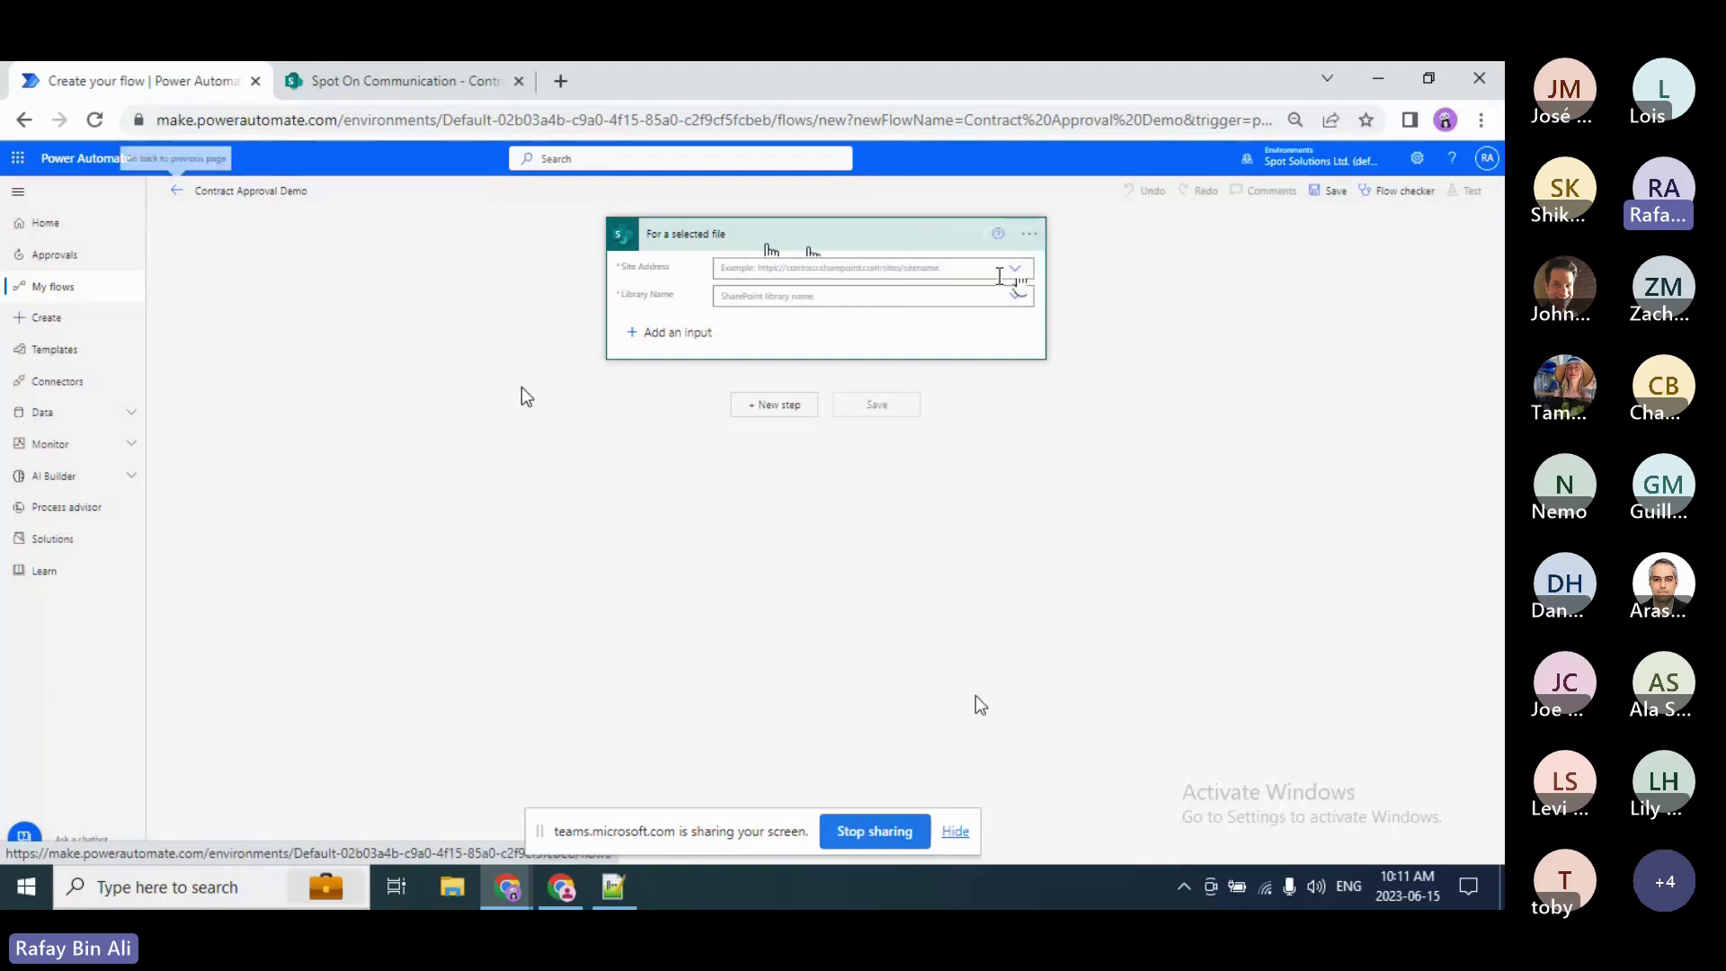
Step: Set the trigger's site to Spot On Communication and library to Contracts Library, then view SharePoint
{"action": "left_click", "coordinate": [1012, 270]}
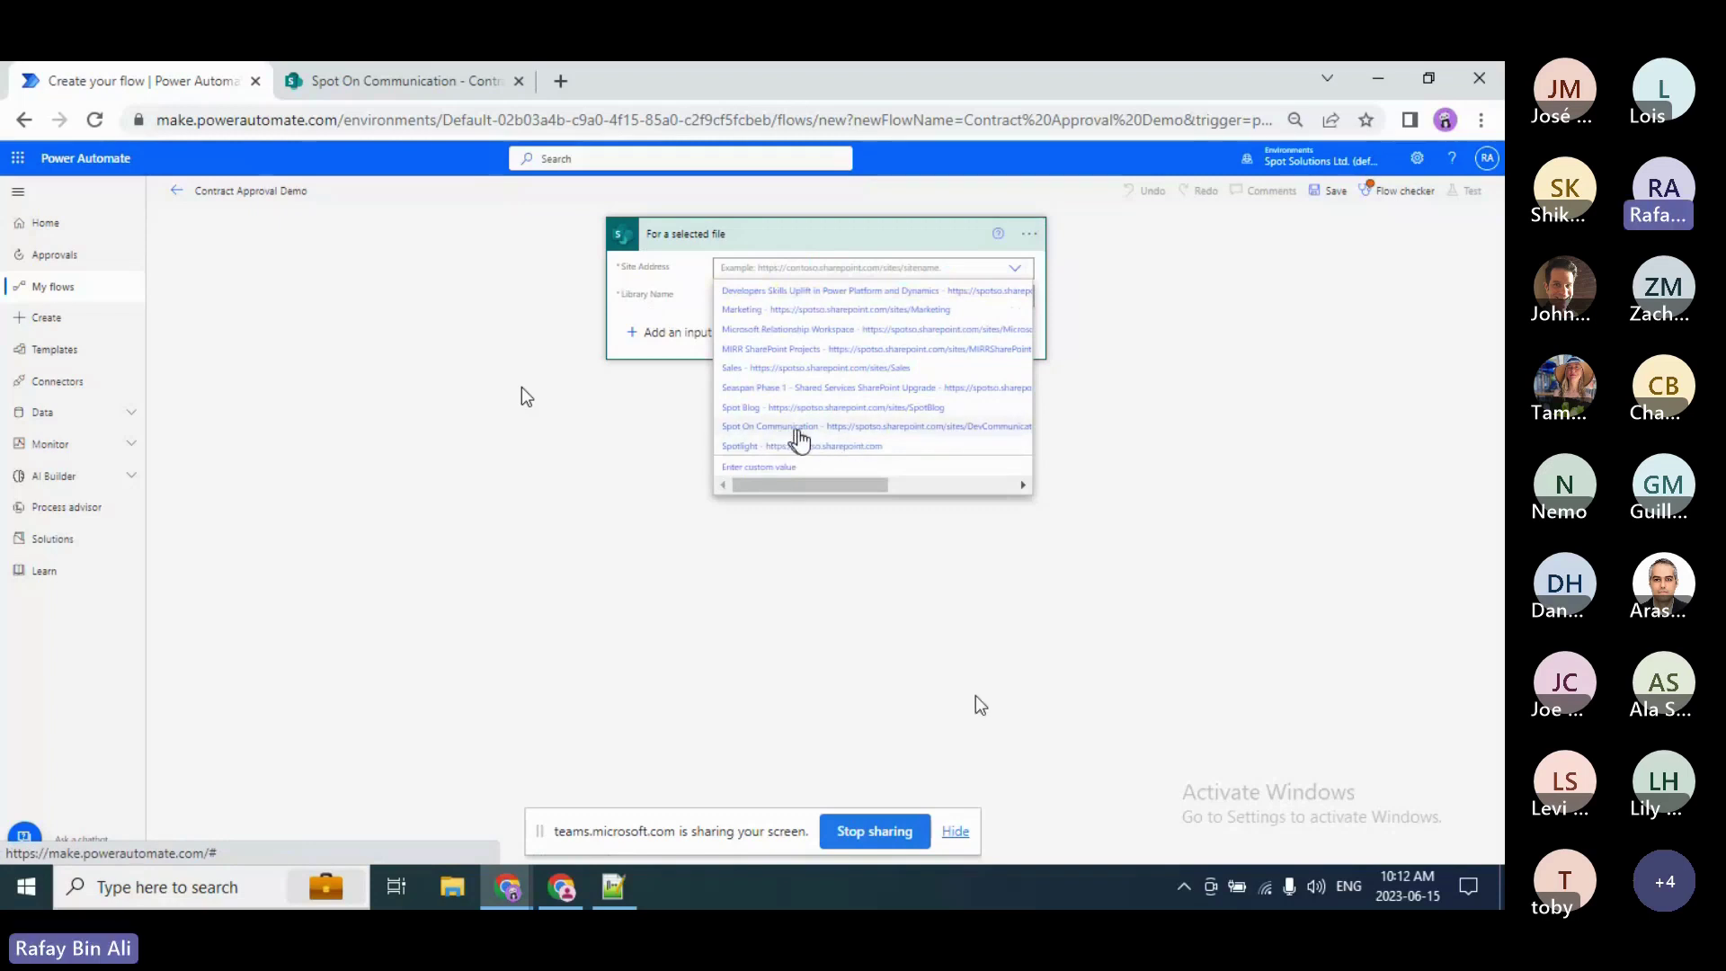
{"action": "left_click", "coordinate": [796, 428]}
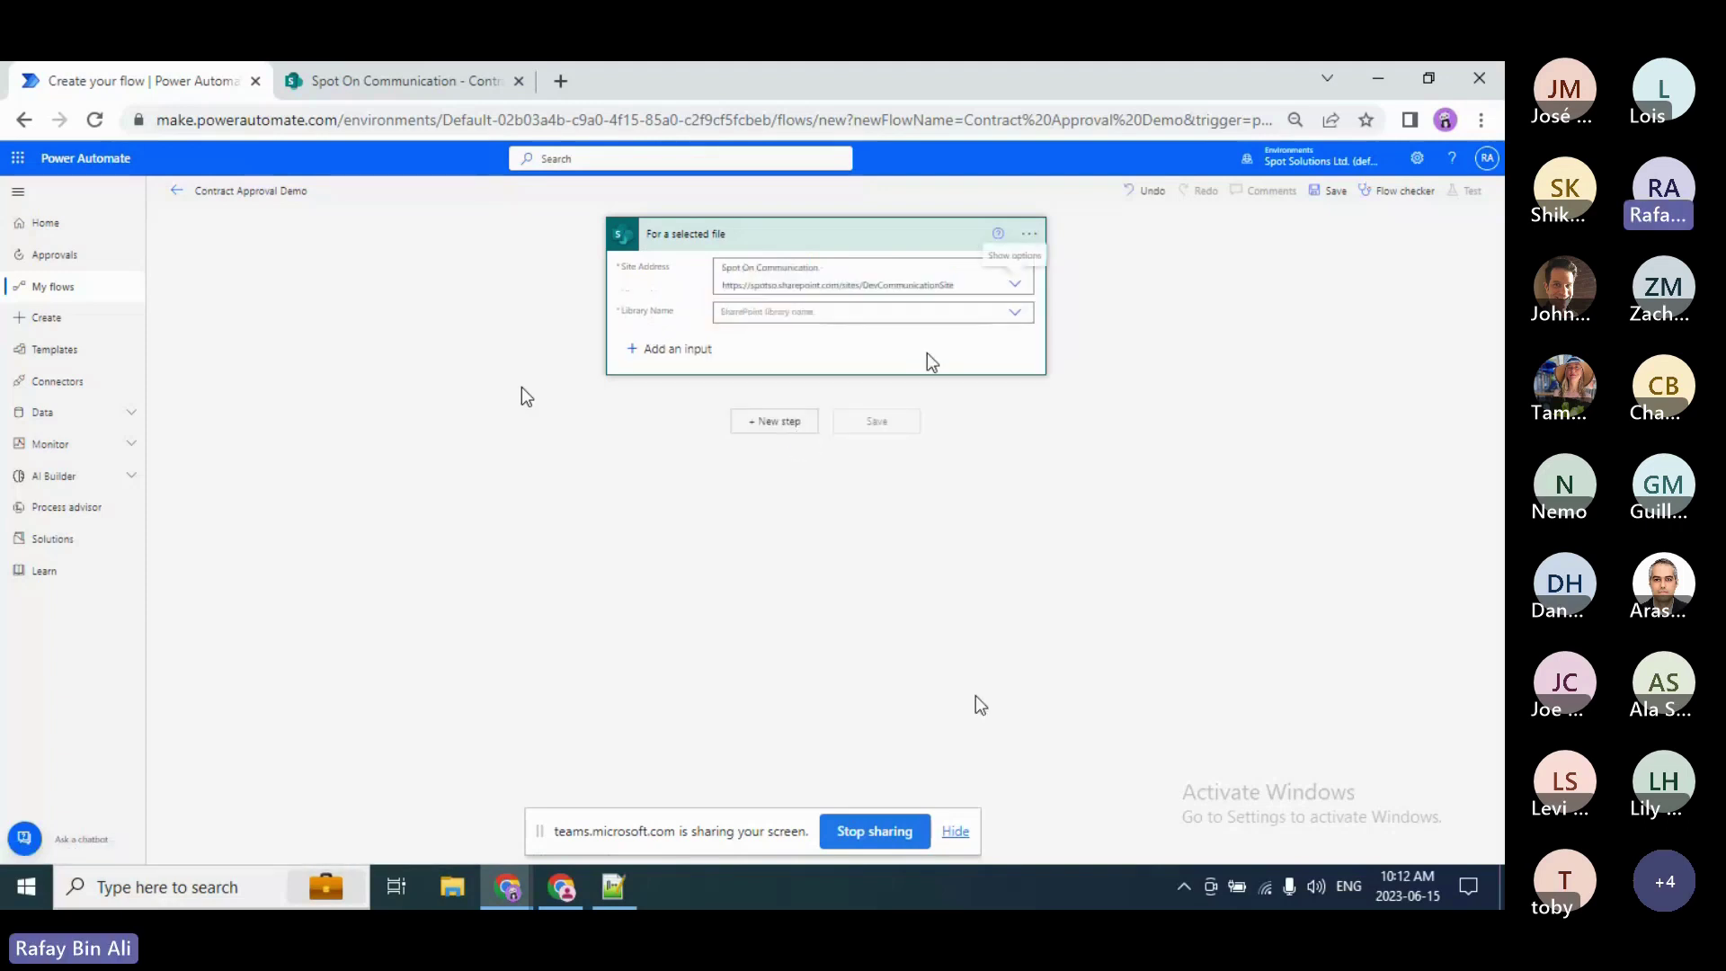
{"action": "left_click", "coordinate": [1016, 312]}
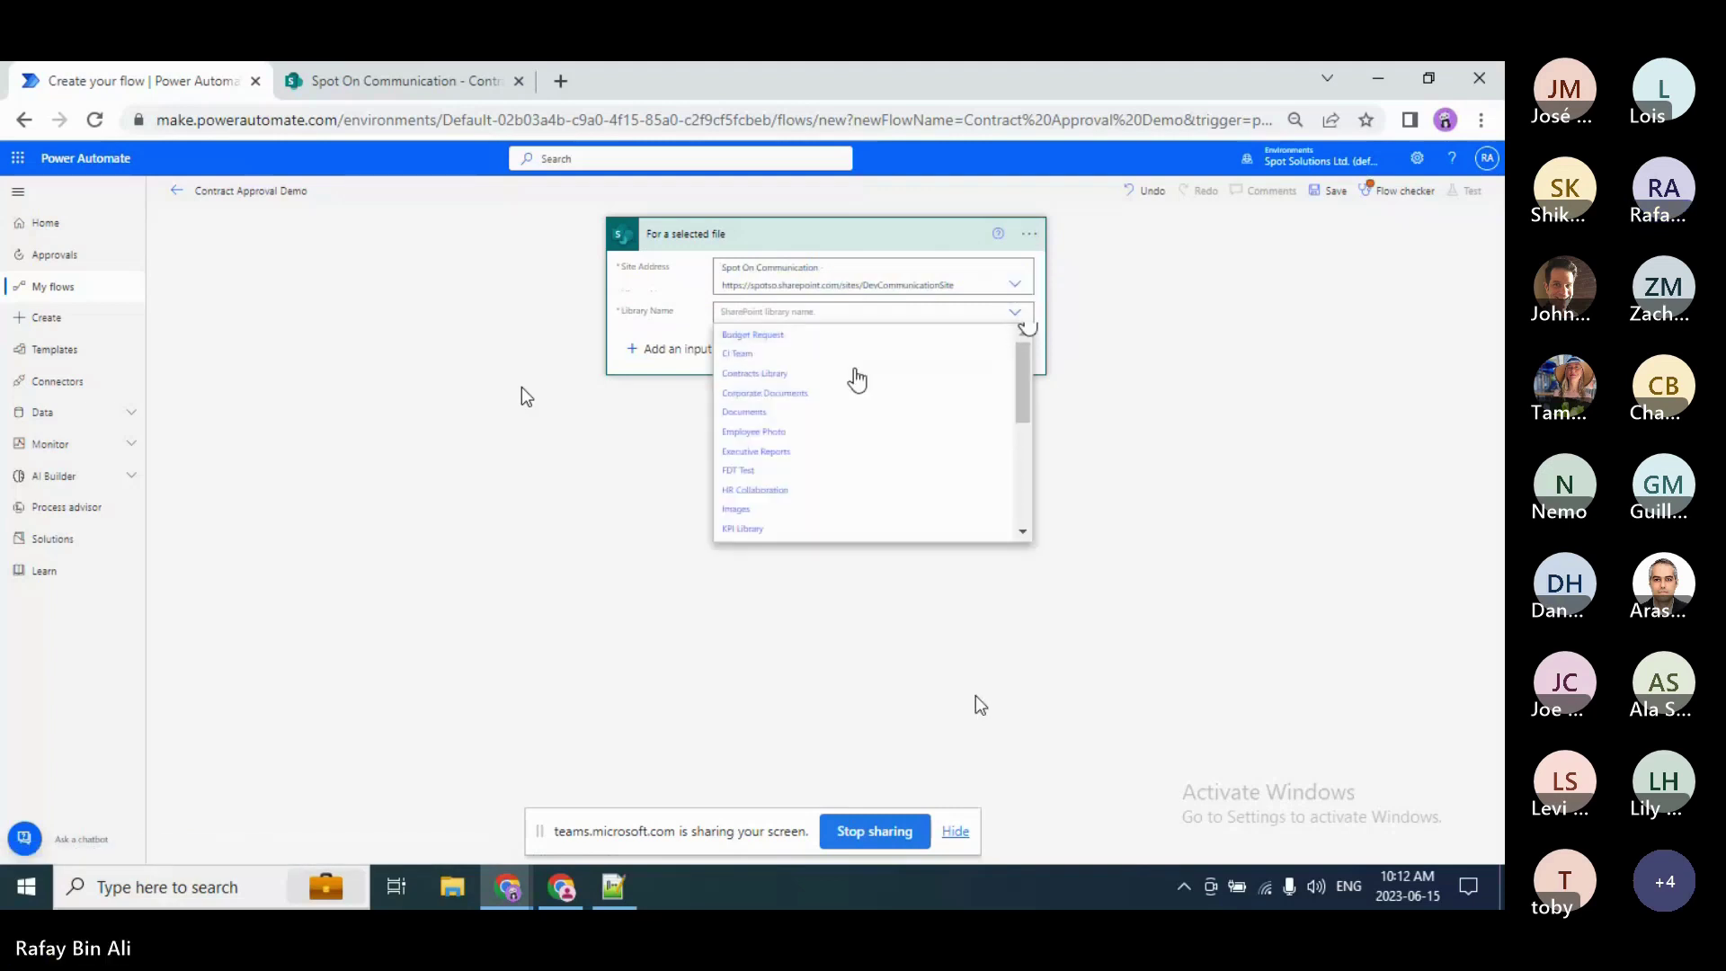
{"action": "left_click", "coordinate": [854, 380]}
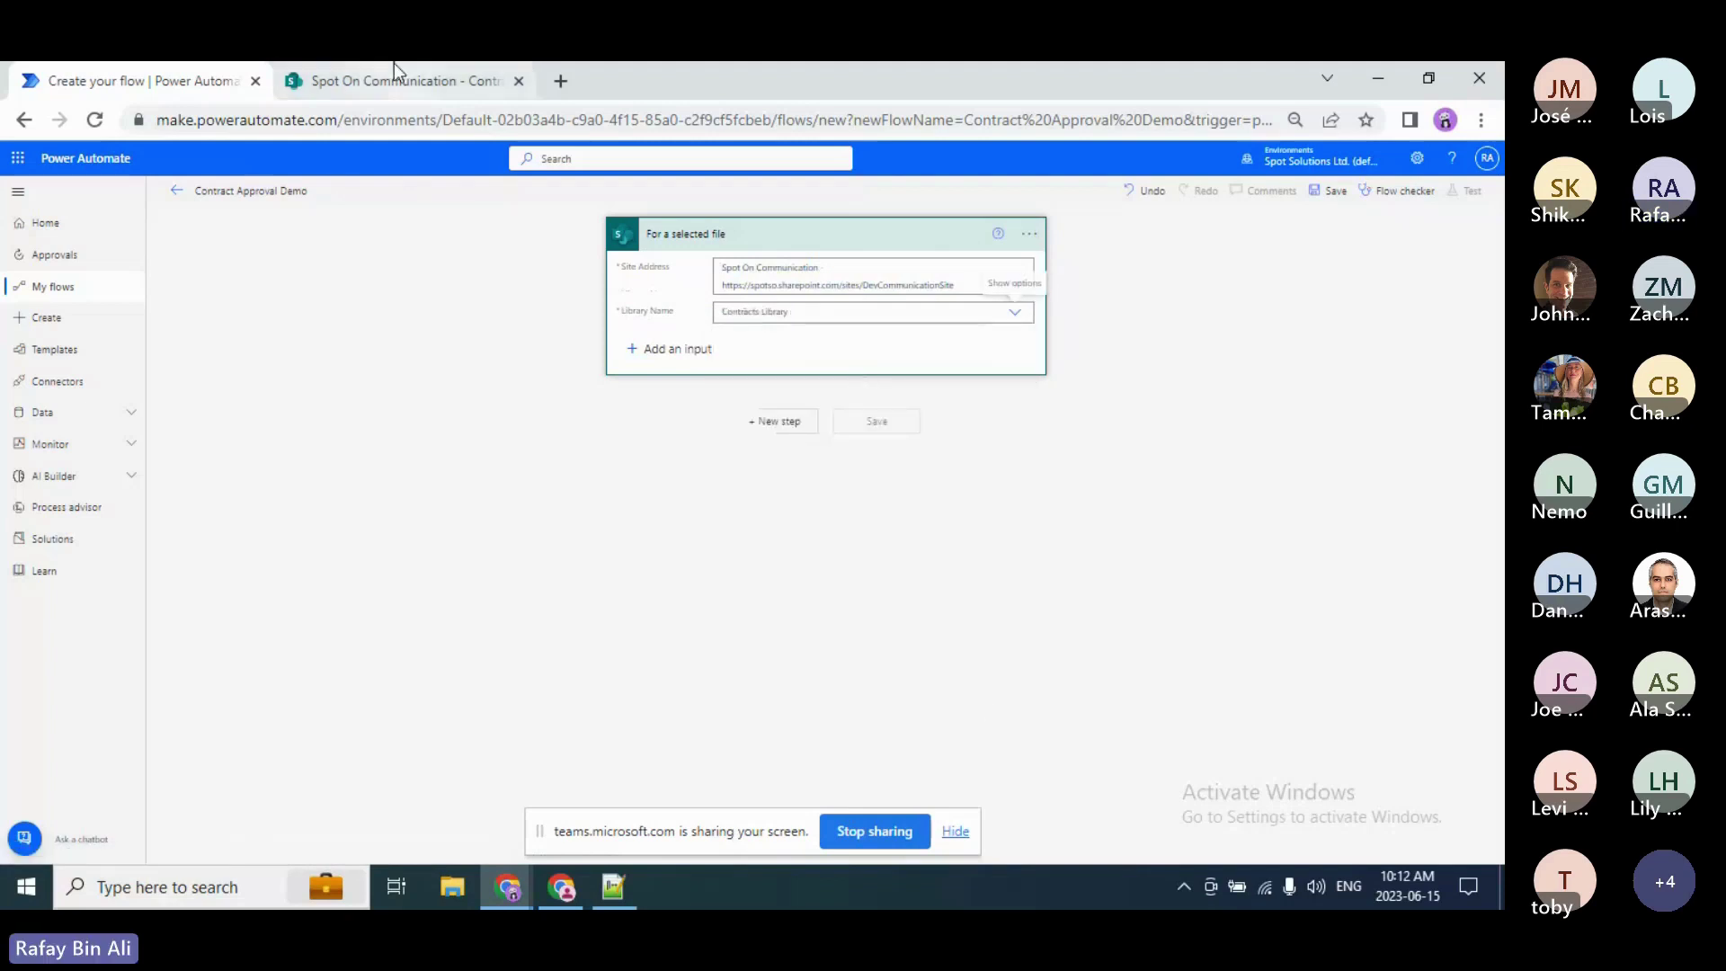
{"action": "left_click", "coordinate": [394, 64]}
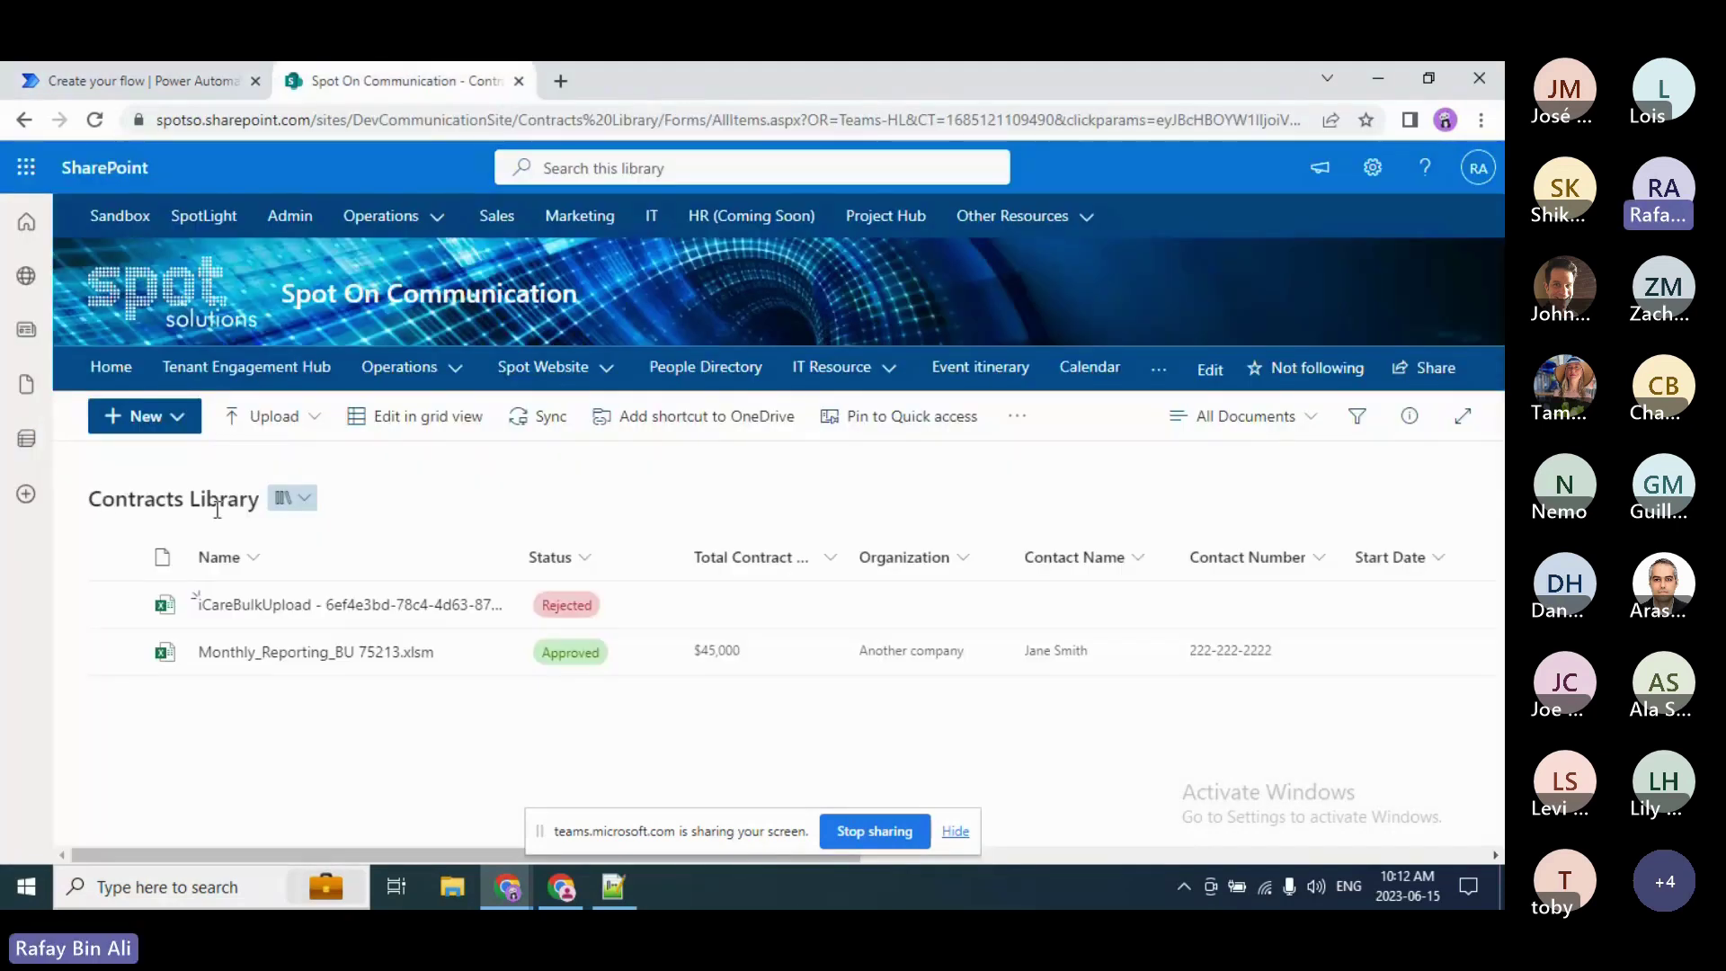
Step: Go back to the 'Create your flow' tab showing the configured SharePoint trigger
{"action": "left_click", "coordinate": [151, 65]}
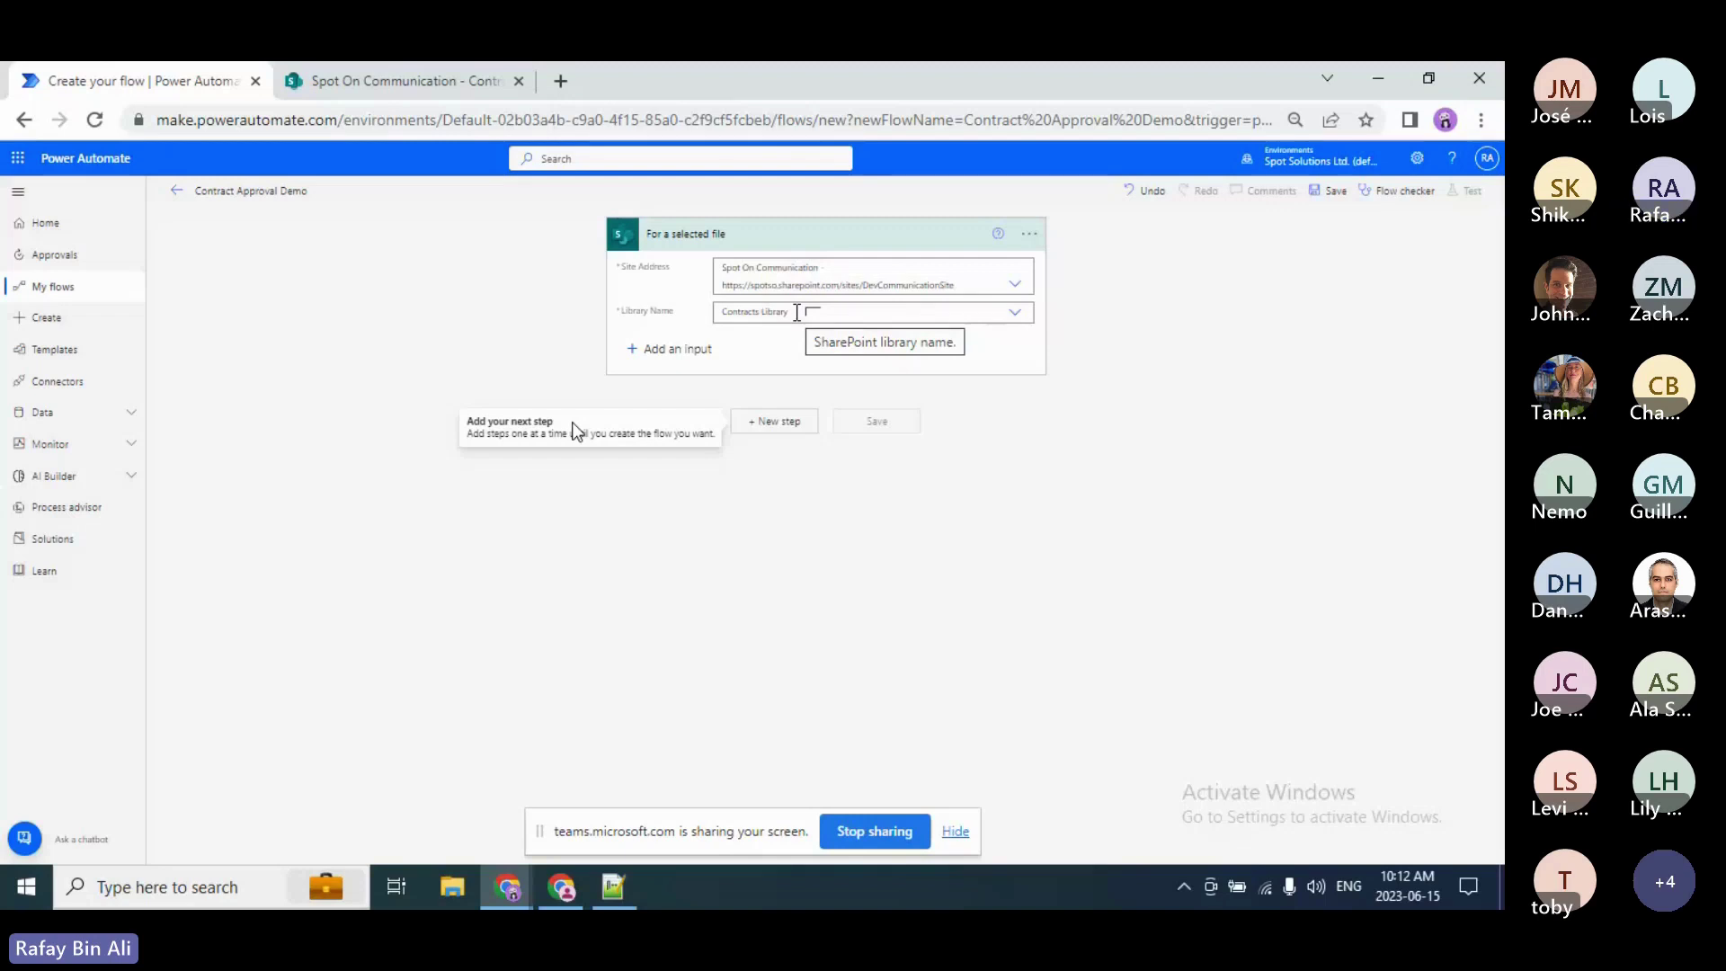
Step: Add a new step below the trigger and filter operations to Built-in connectors, ready to search
{"action": "left_click", "coordinate": [780, 421]}
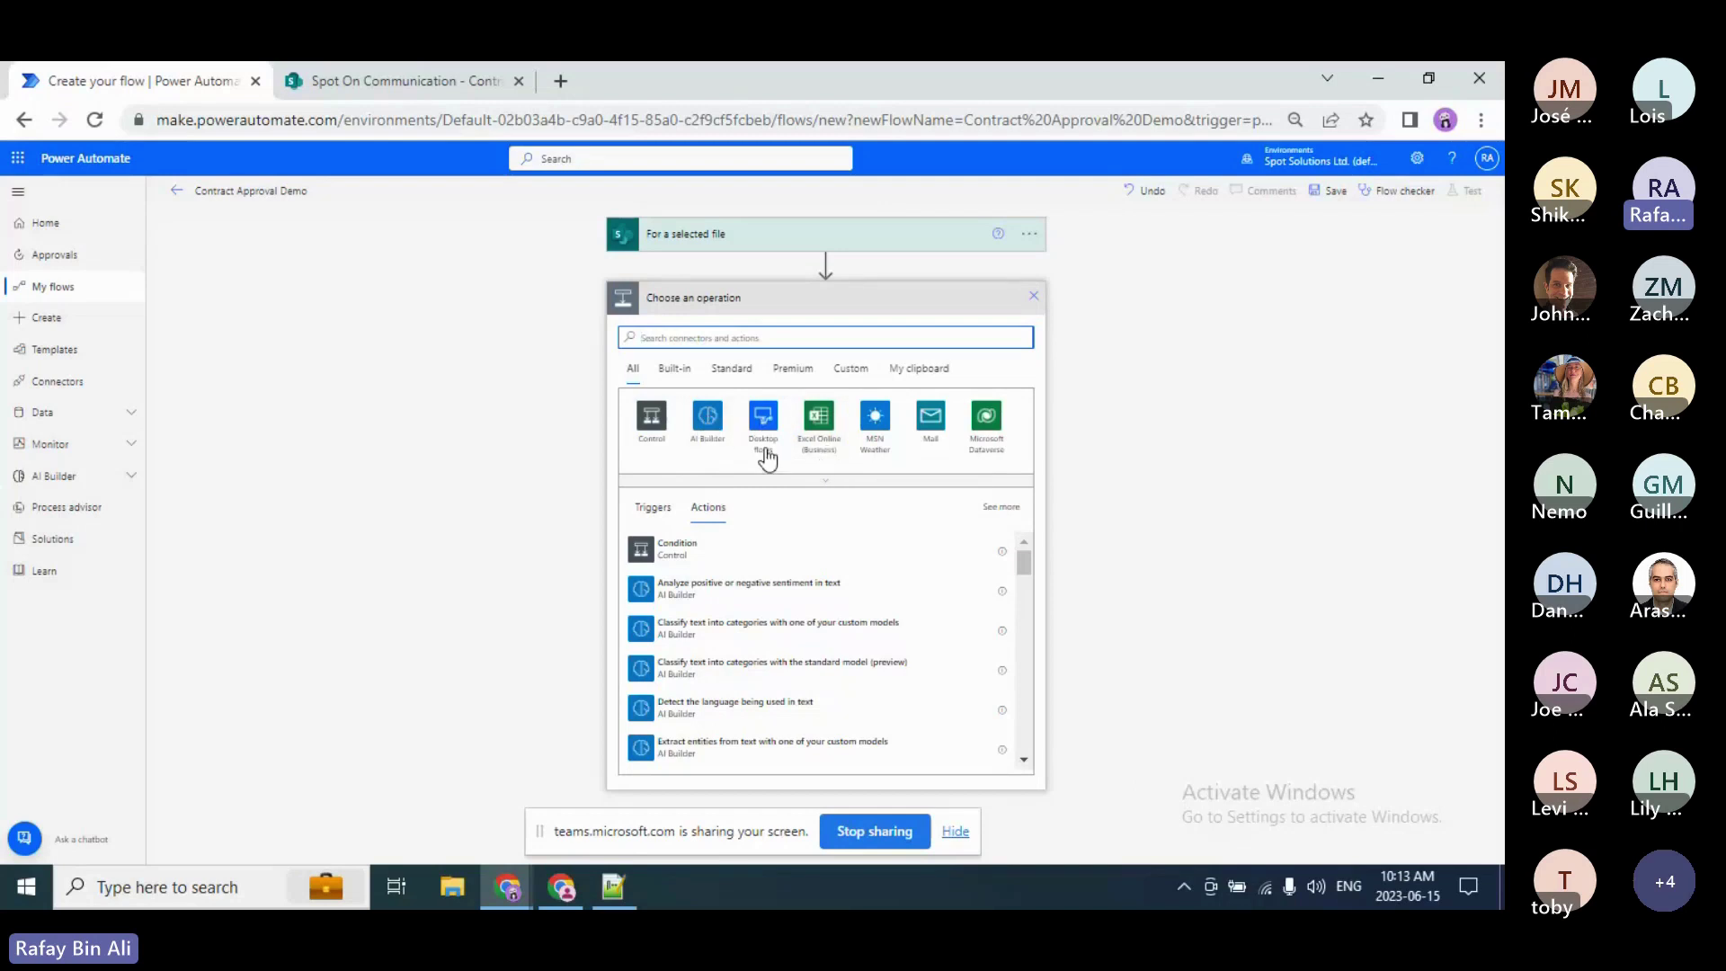
{"action": "left_click", "coordinate": [807, 440]}
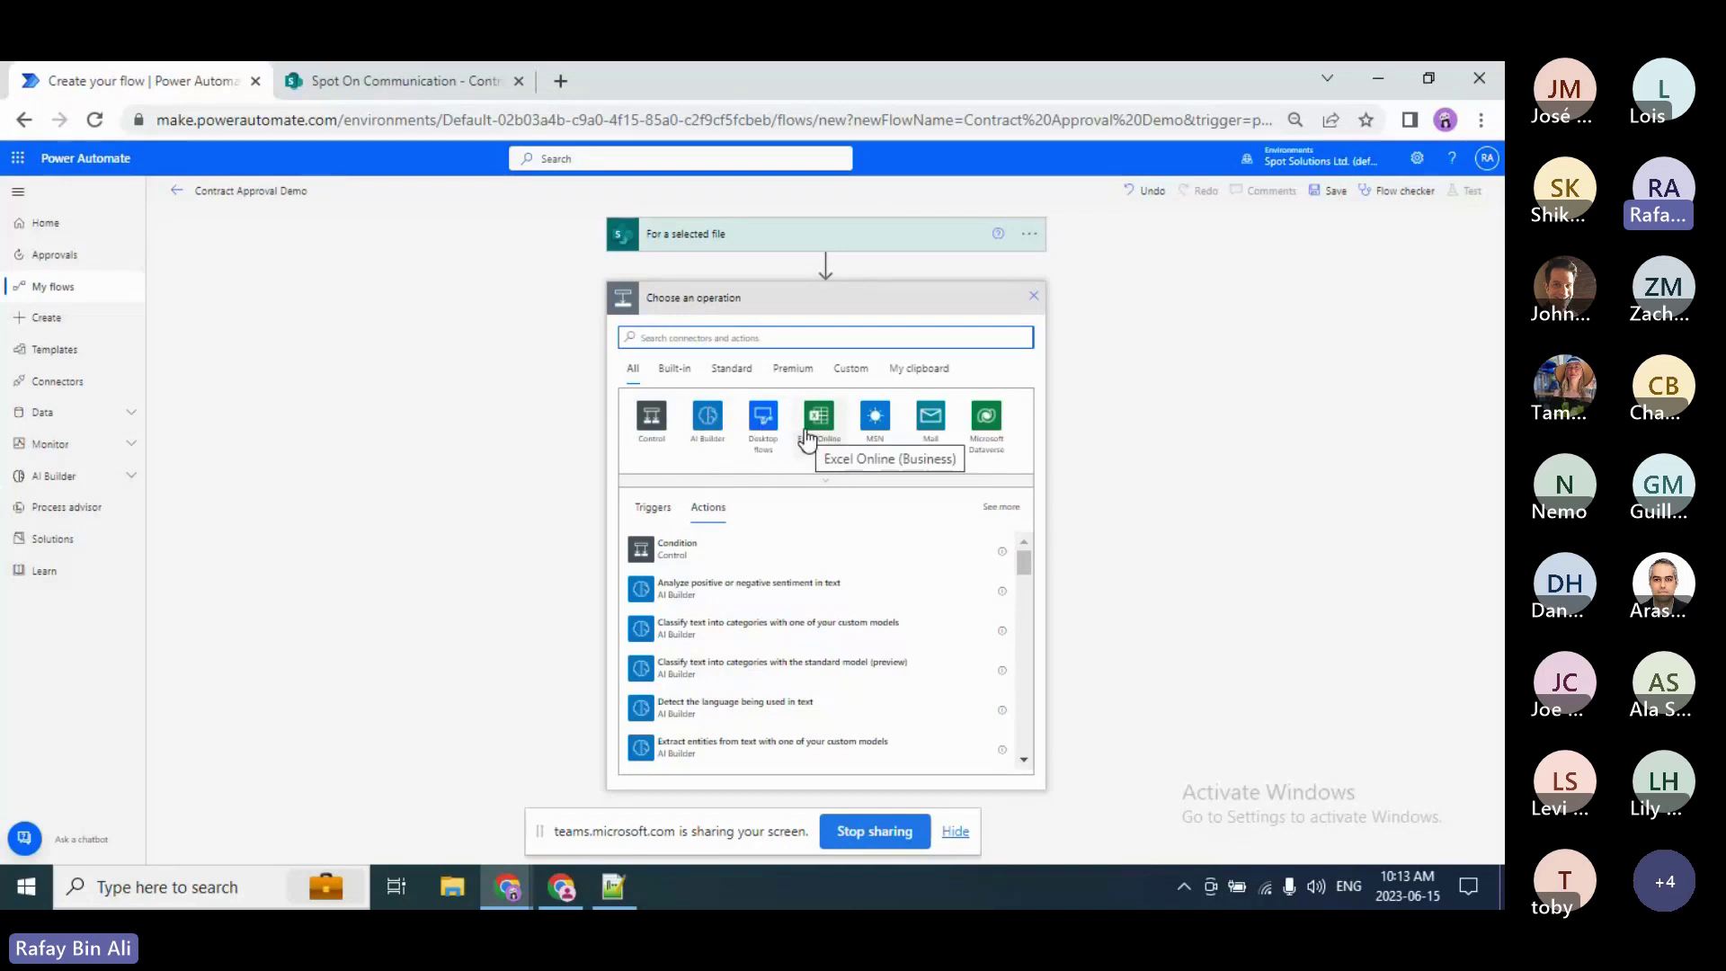
{"action": "left_click", "coordinate": [690, 381]}
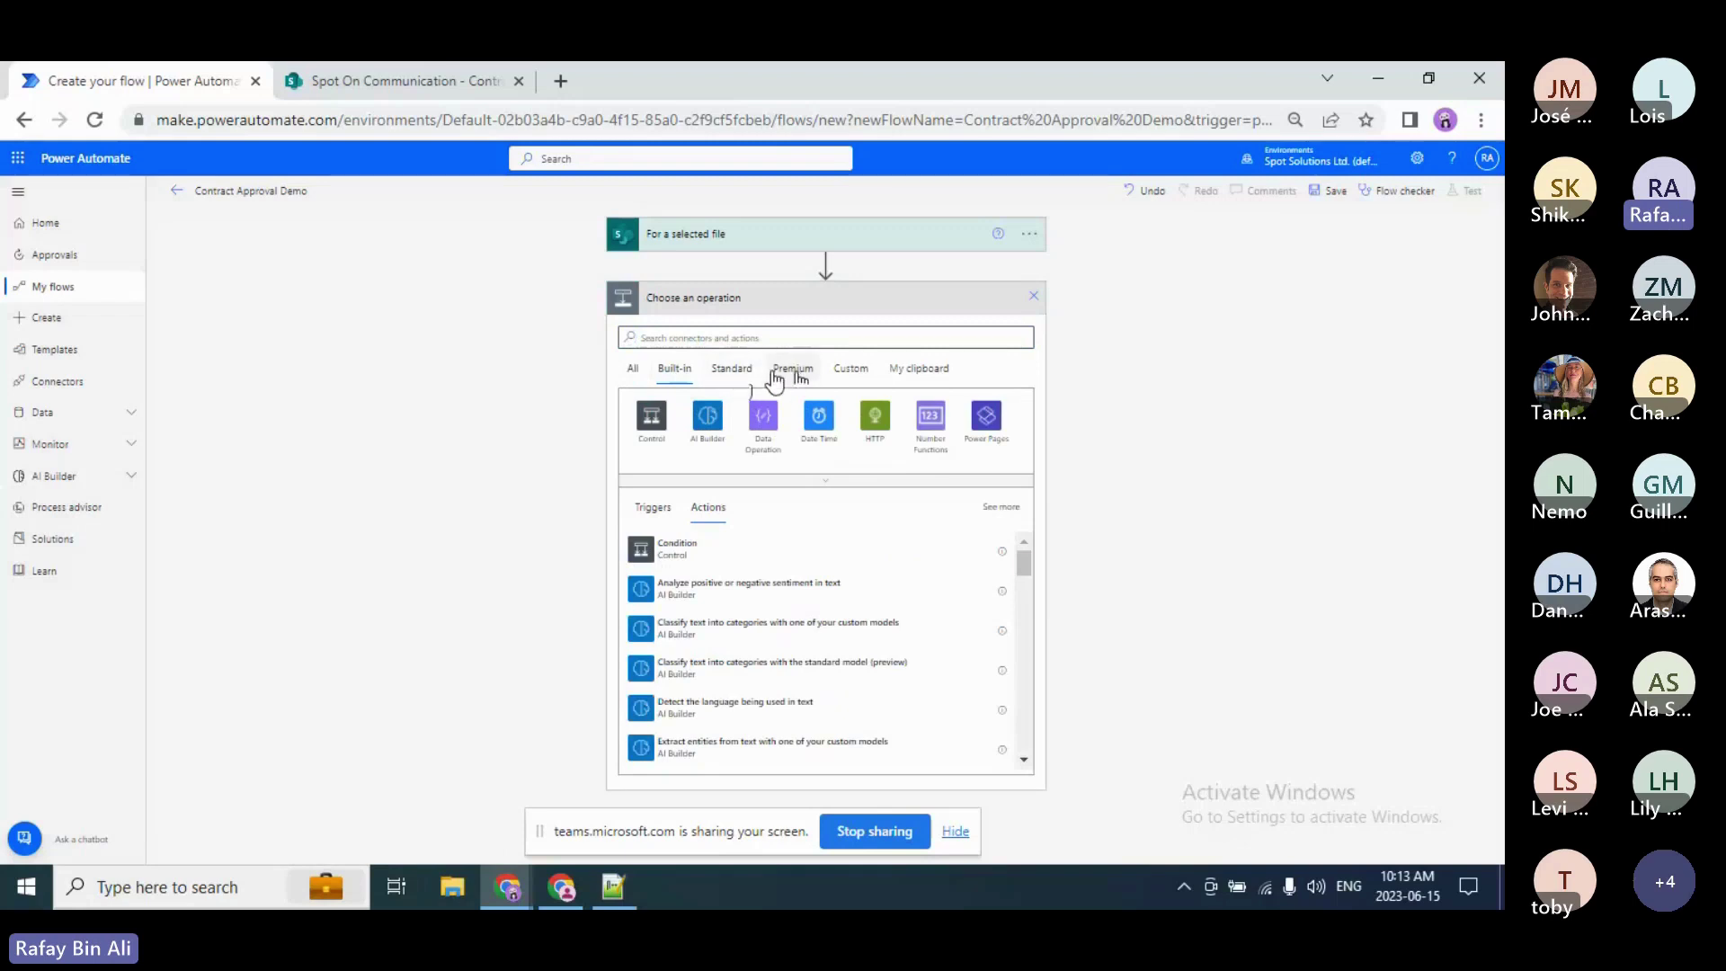
{"action": "left_click", "coordinate": [746, 339]}
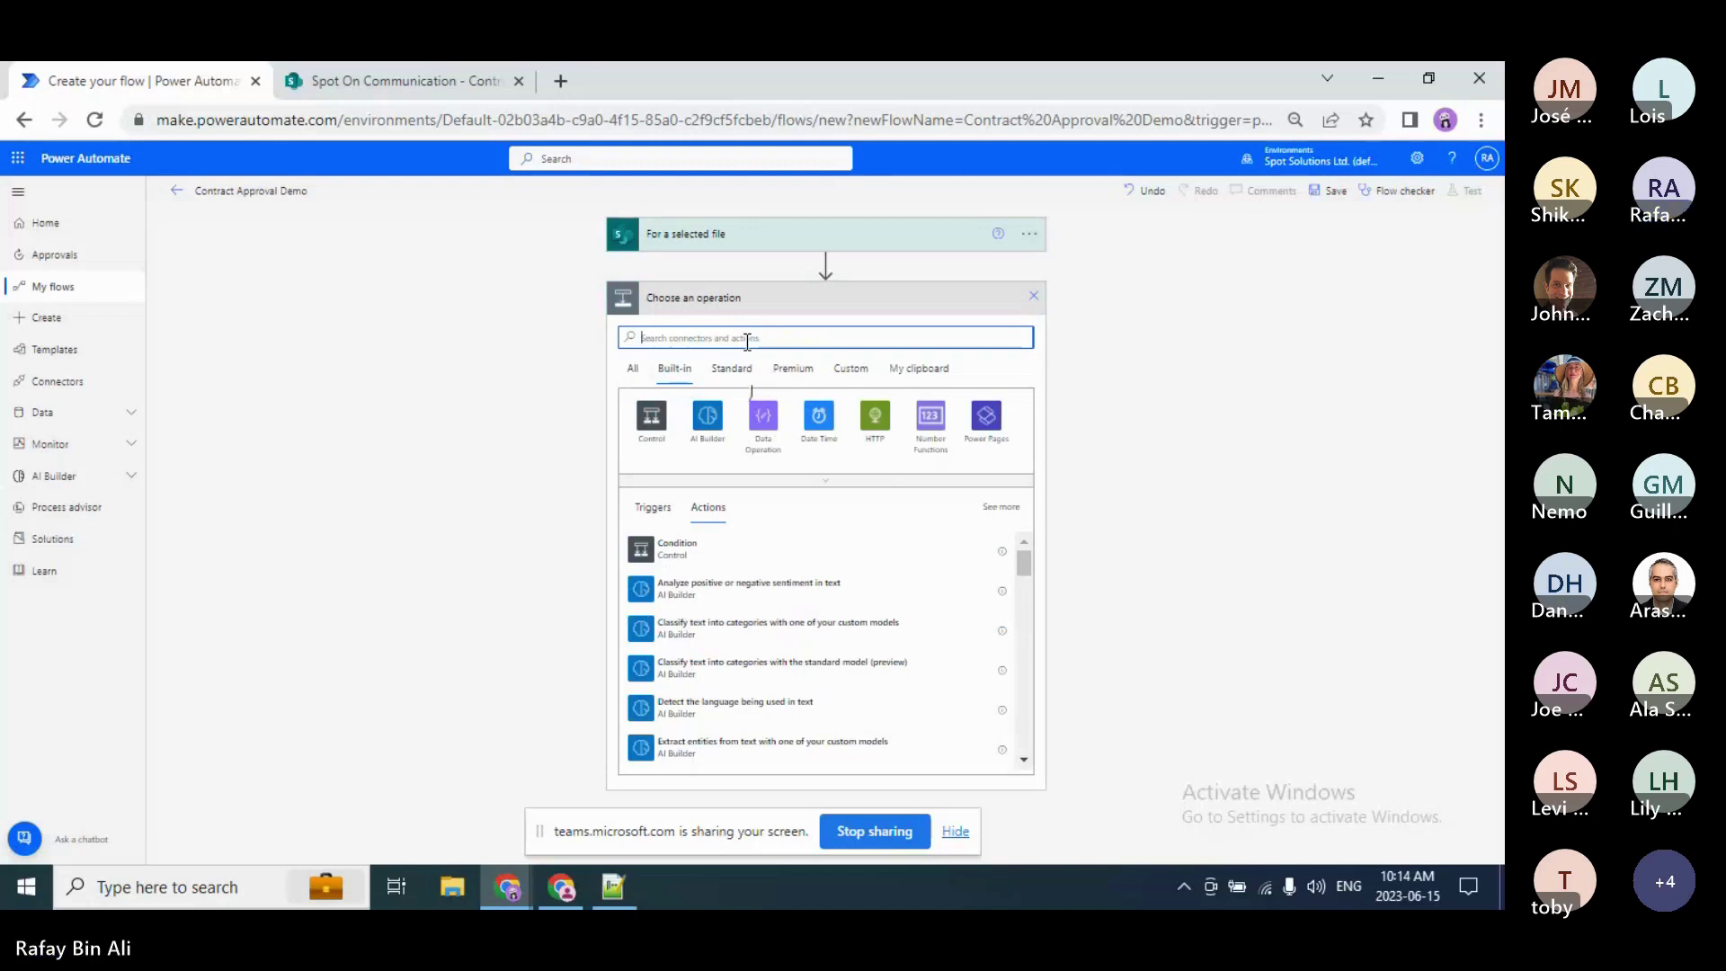
Step: Search operations for 'approval' across All connectors
{"action": "type", "text": "a"}
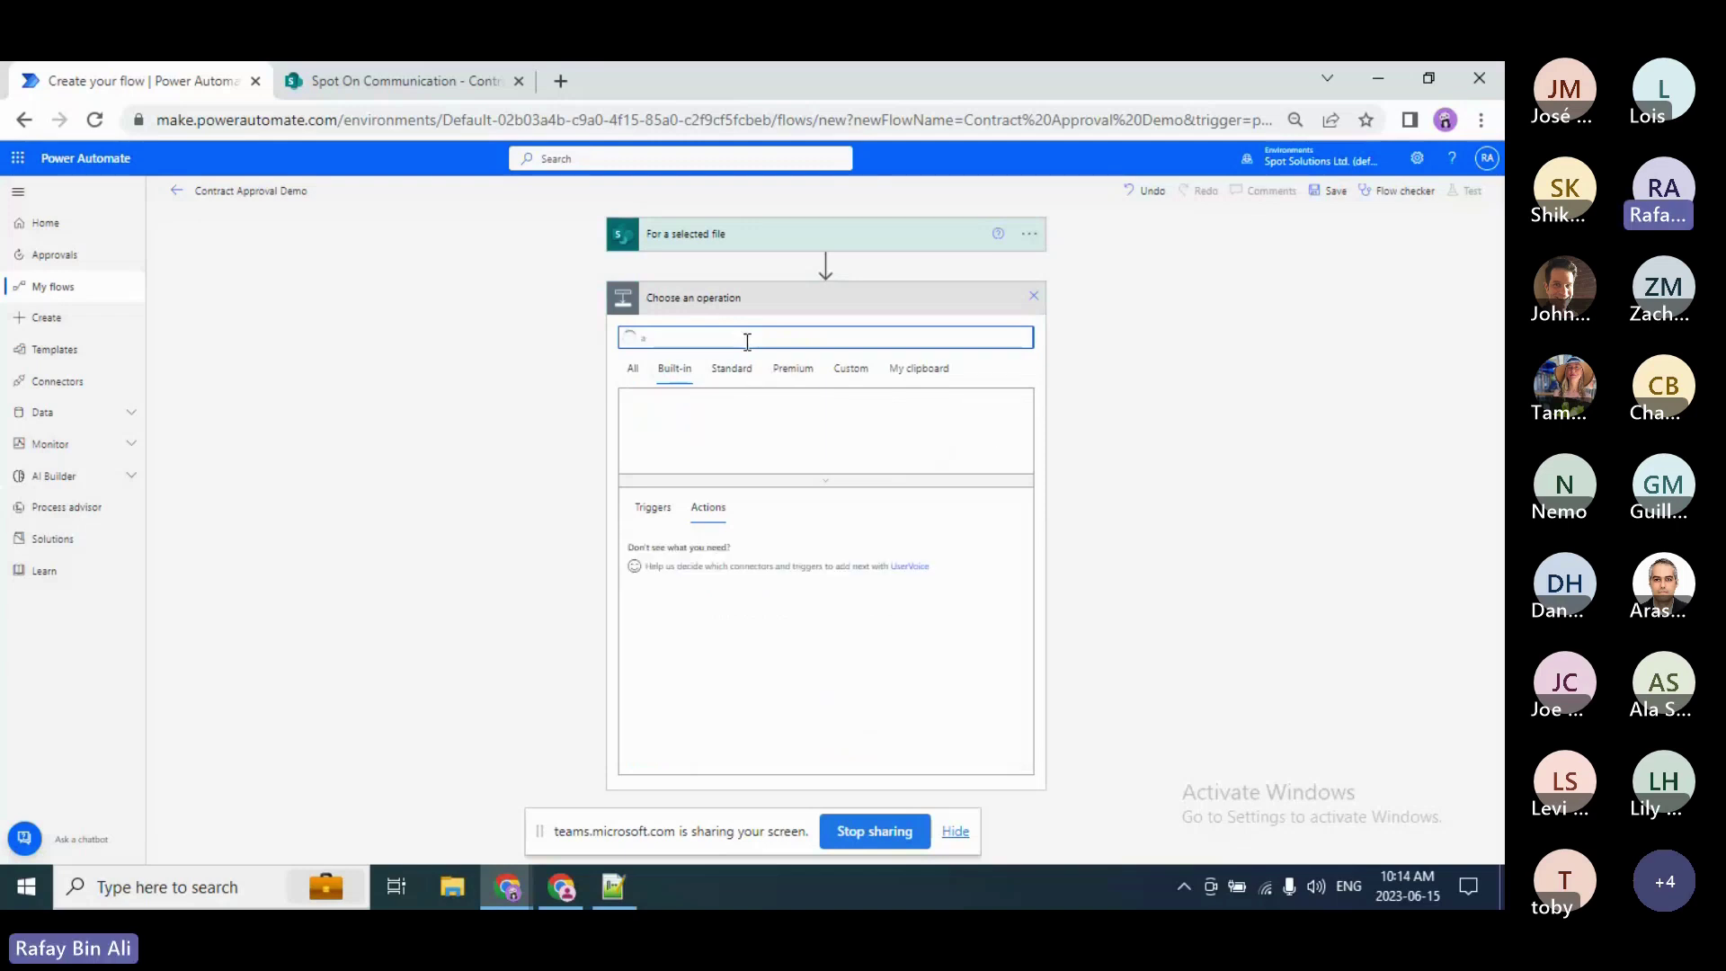
{"action": "type", "text": "pproval"}
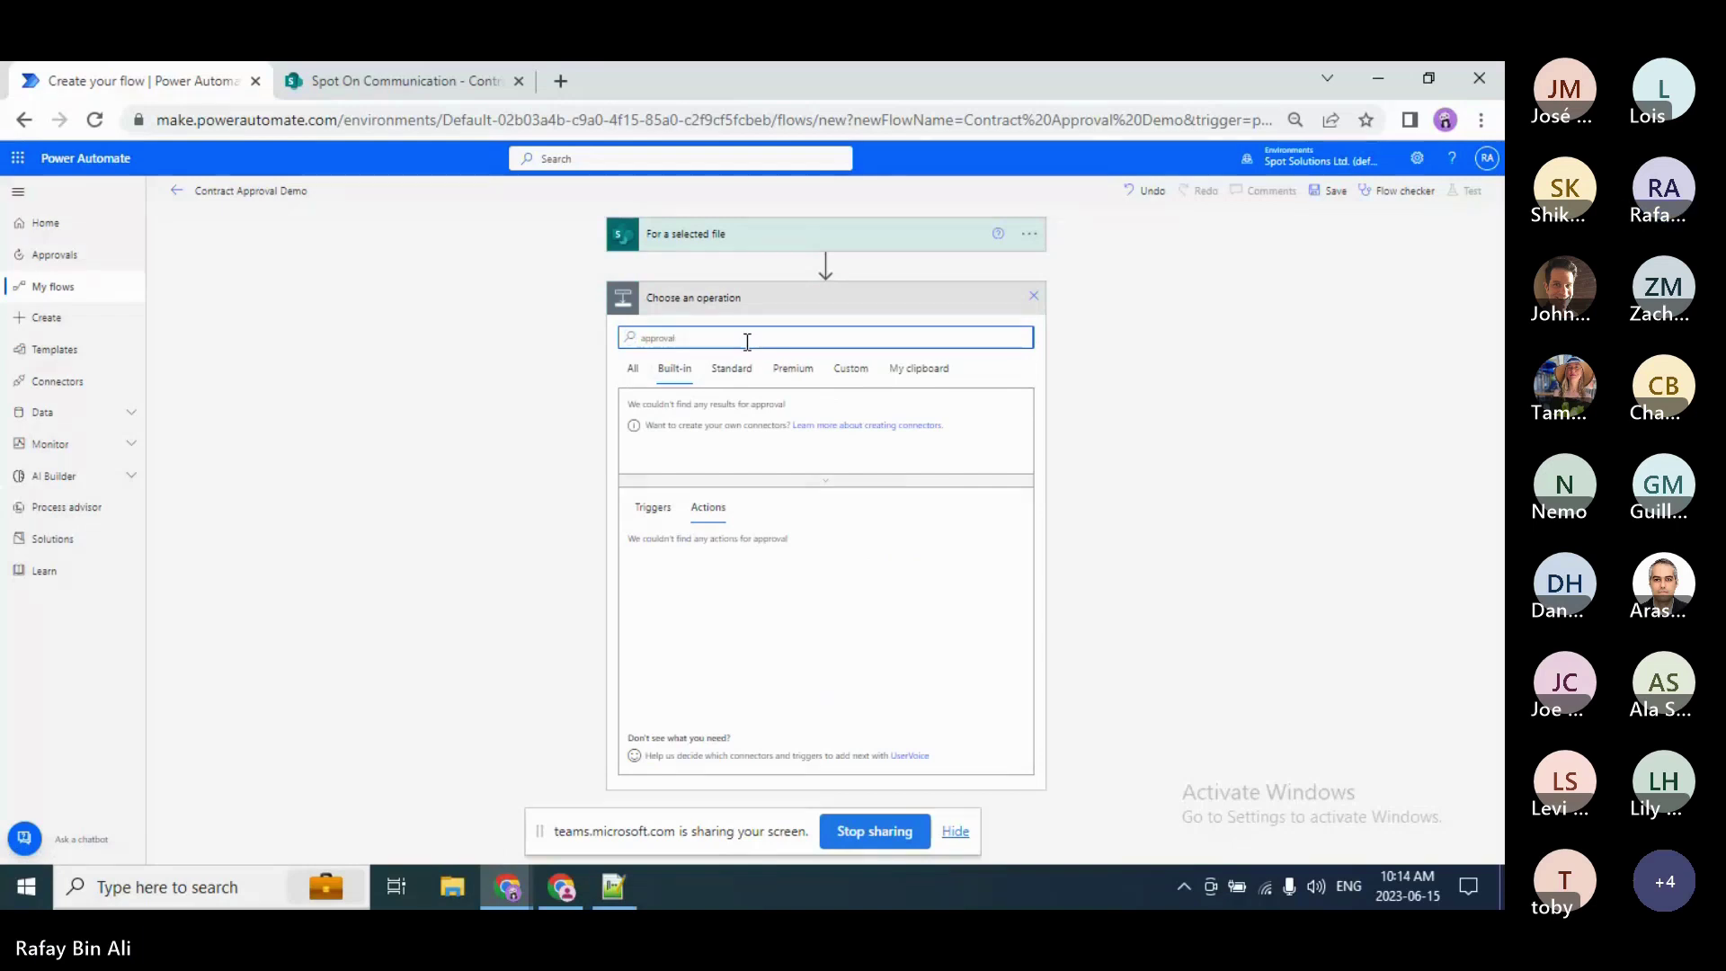
{"action": "left_click", "coordinate": [633, 377]}
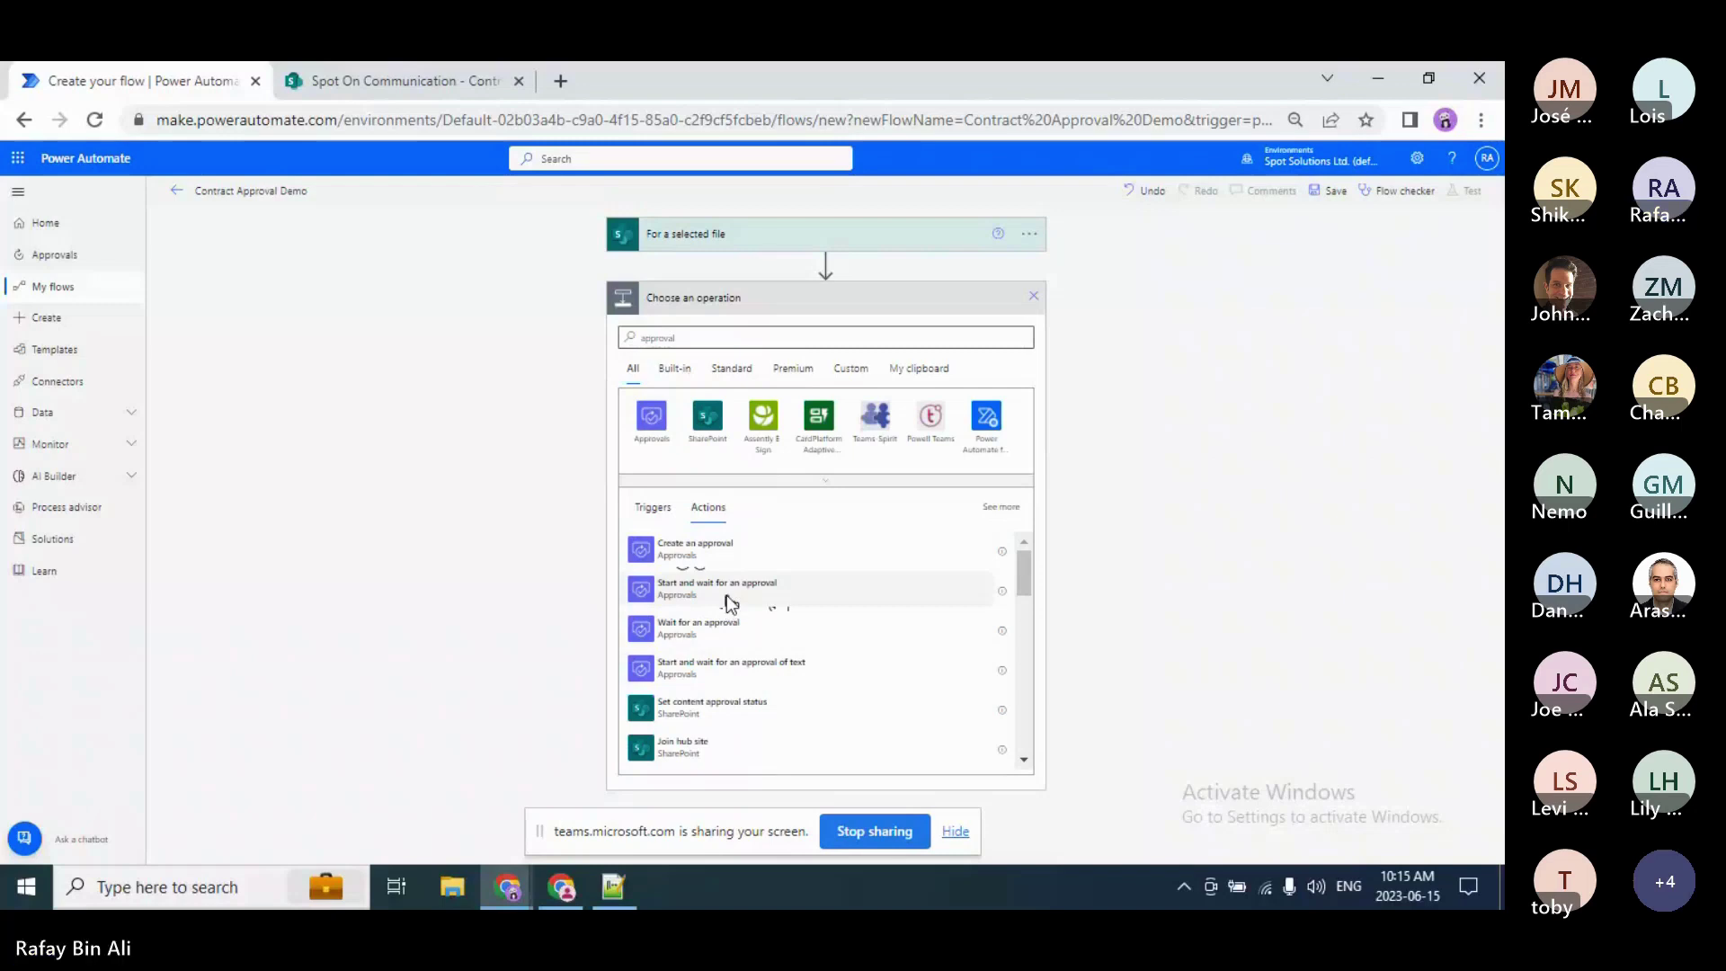
Step: Add the 'Start and wait for an approval' action and zoom the browser to 100%
{"action": "left_click", "coordinate": [728, 588]}
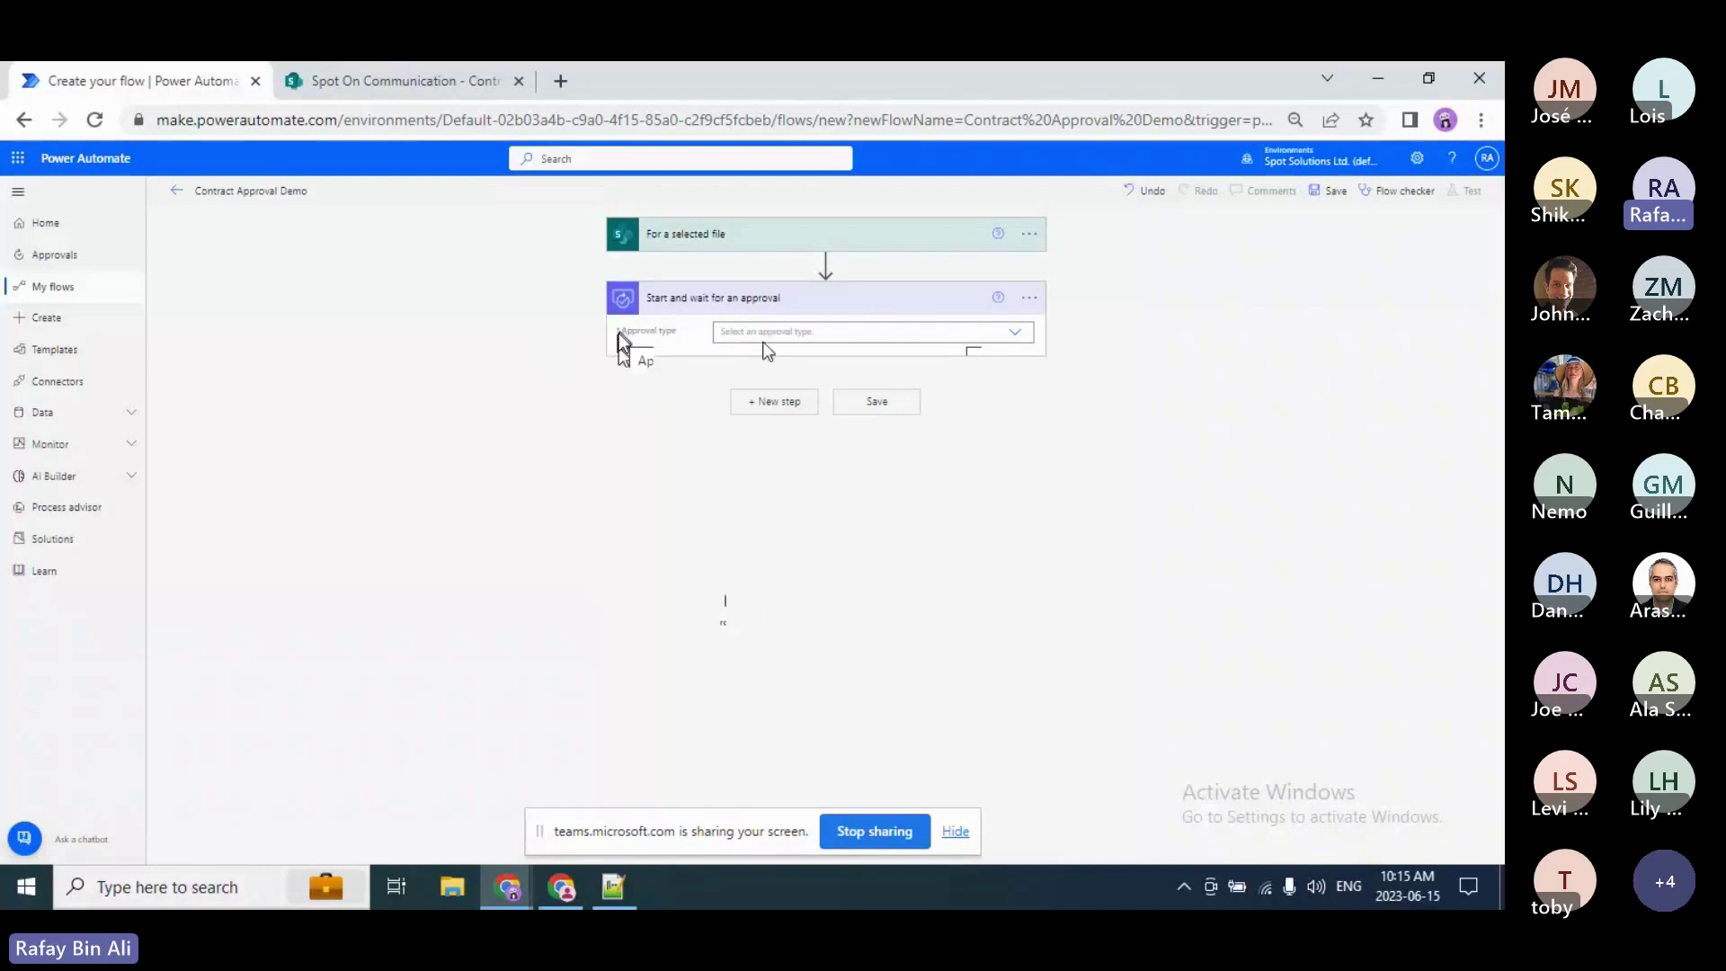
{"action": "key", "text": "ctrl+plus"}
{"action": "key", "text": "ctrl+plus"}
{"action": "key", "text": "ctrl+plus"}
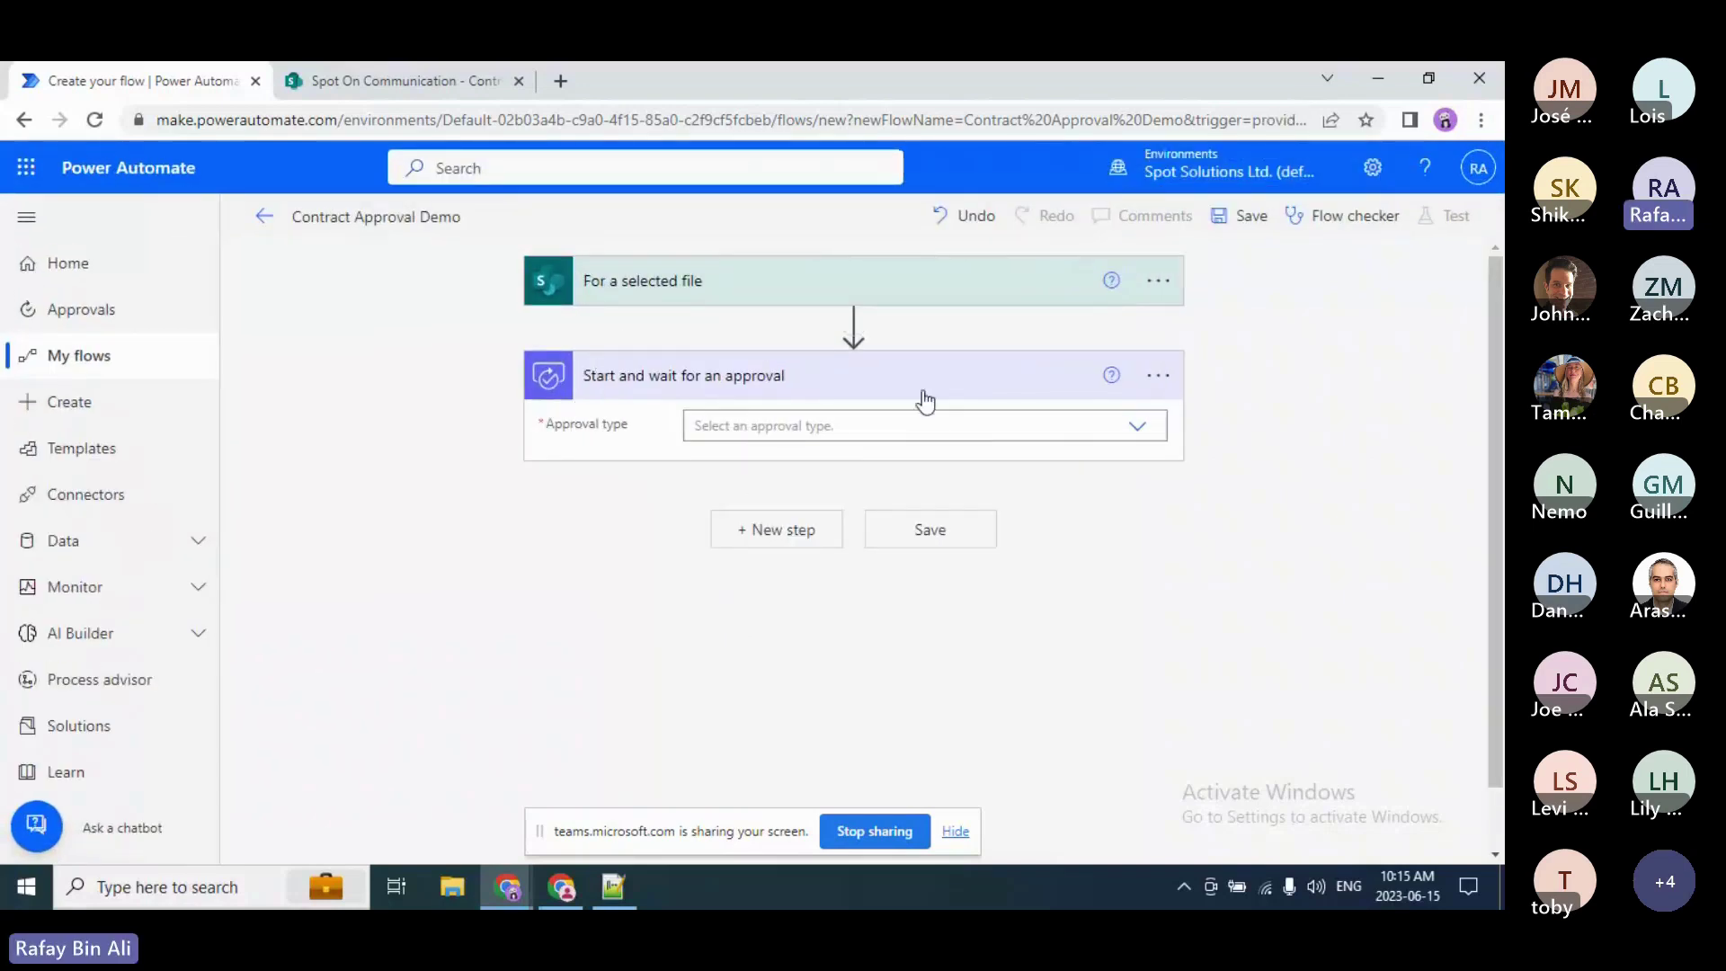
Step: Drop down the Approval type list on the Start and wait for an approval action
{"action": "left_click", "coordinate": [1137, 430]}
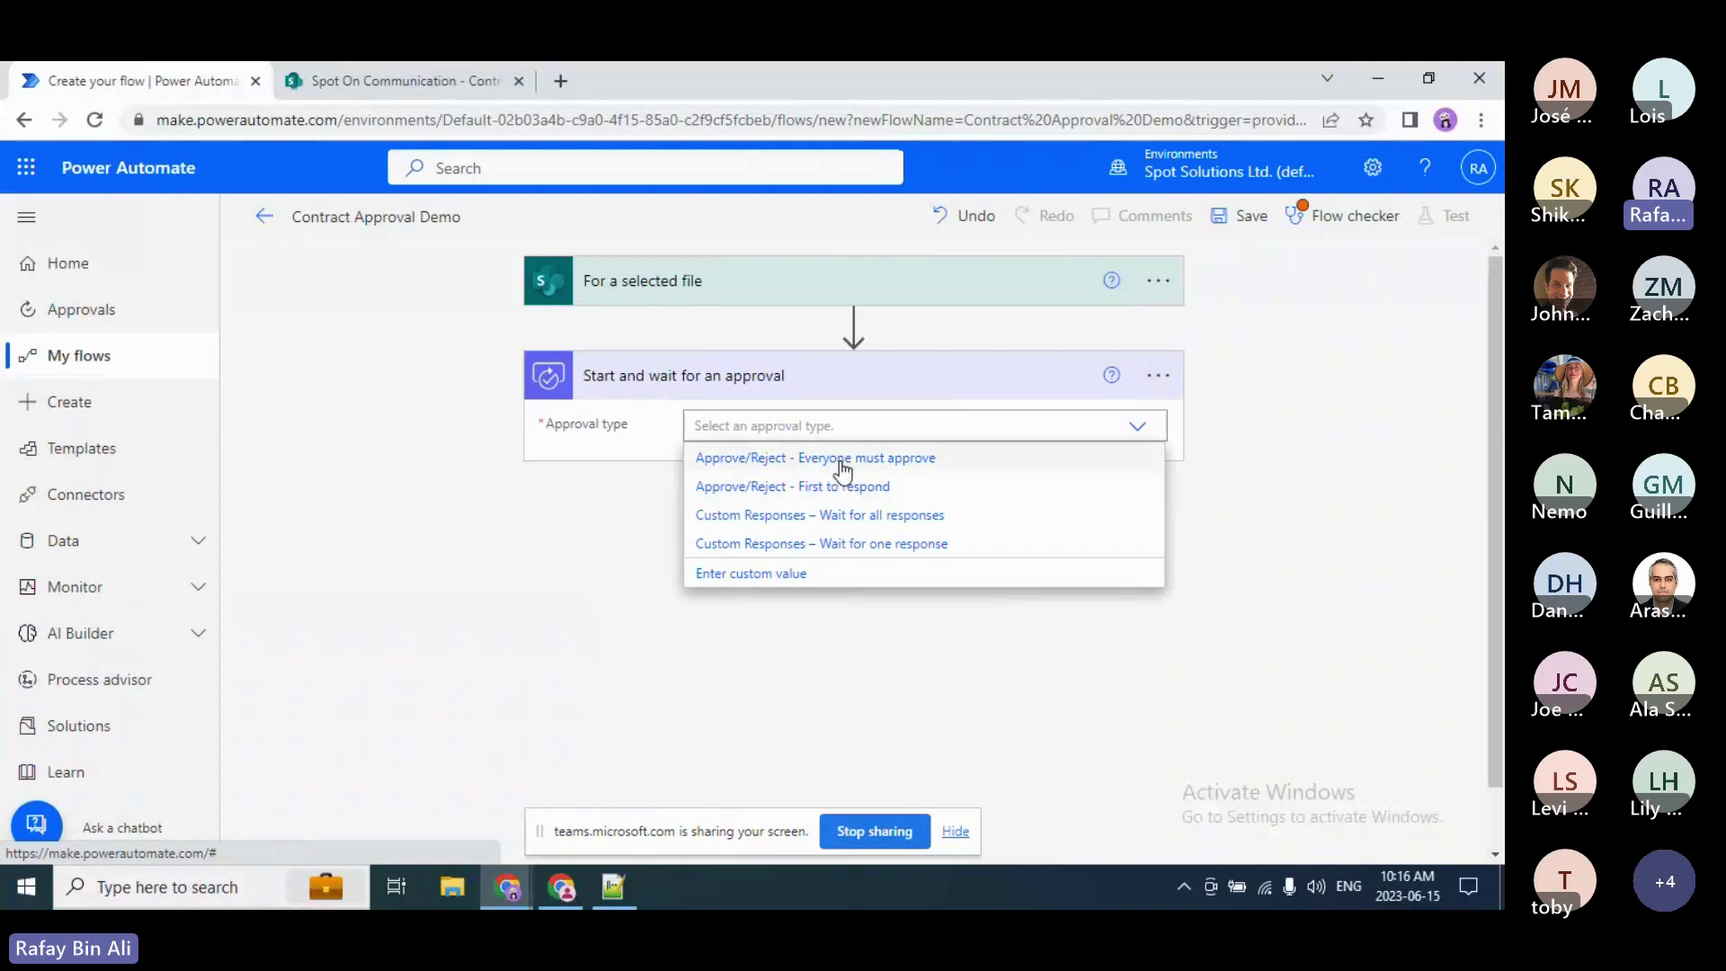
Step: Set the approval type to 'Approve/Reject - Everyone must approve' after briefly trying First to respond
{"action": "left_click", "coordinate": [842, 458]}
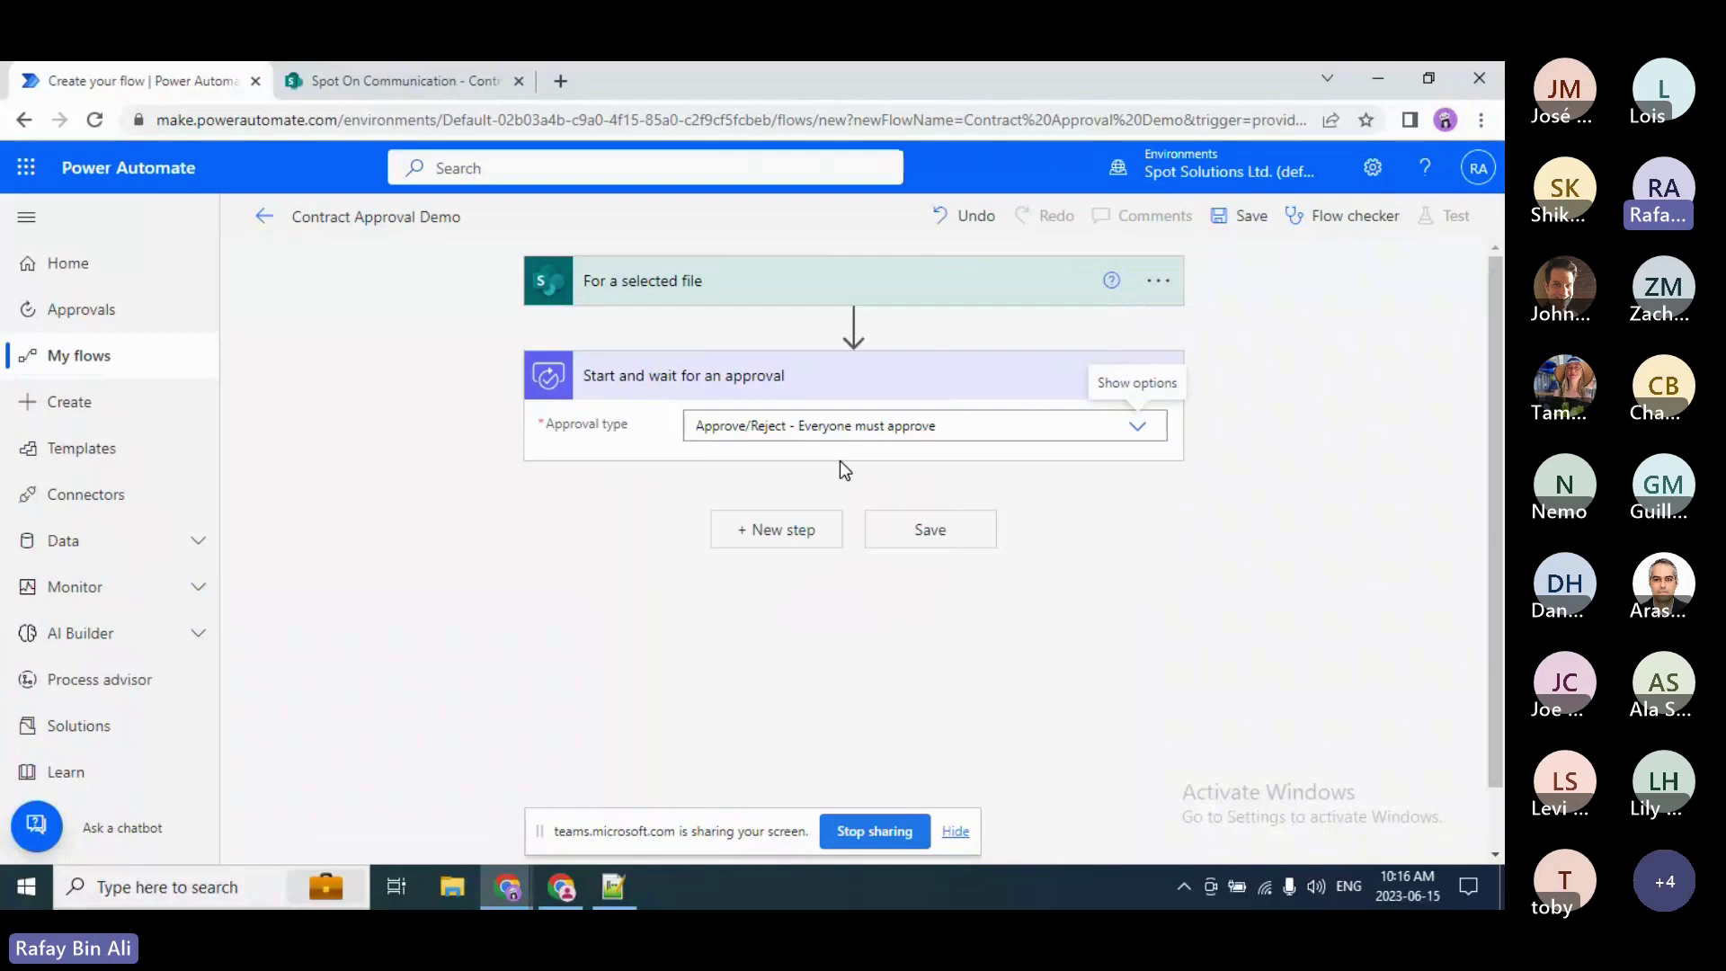
{"action": "left_click", "coordinate": [1135, 432]}
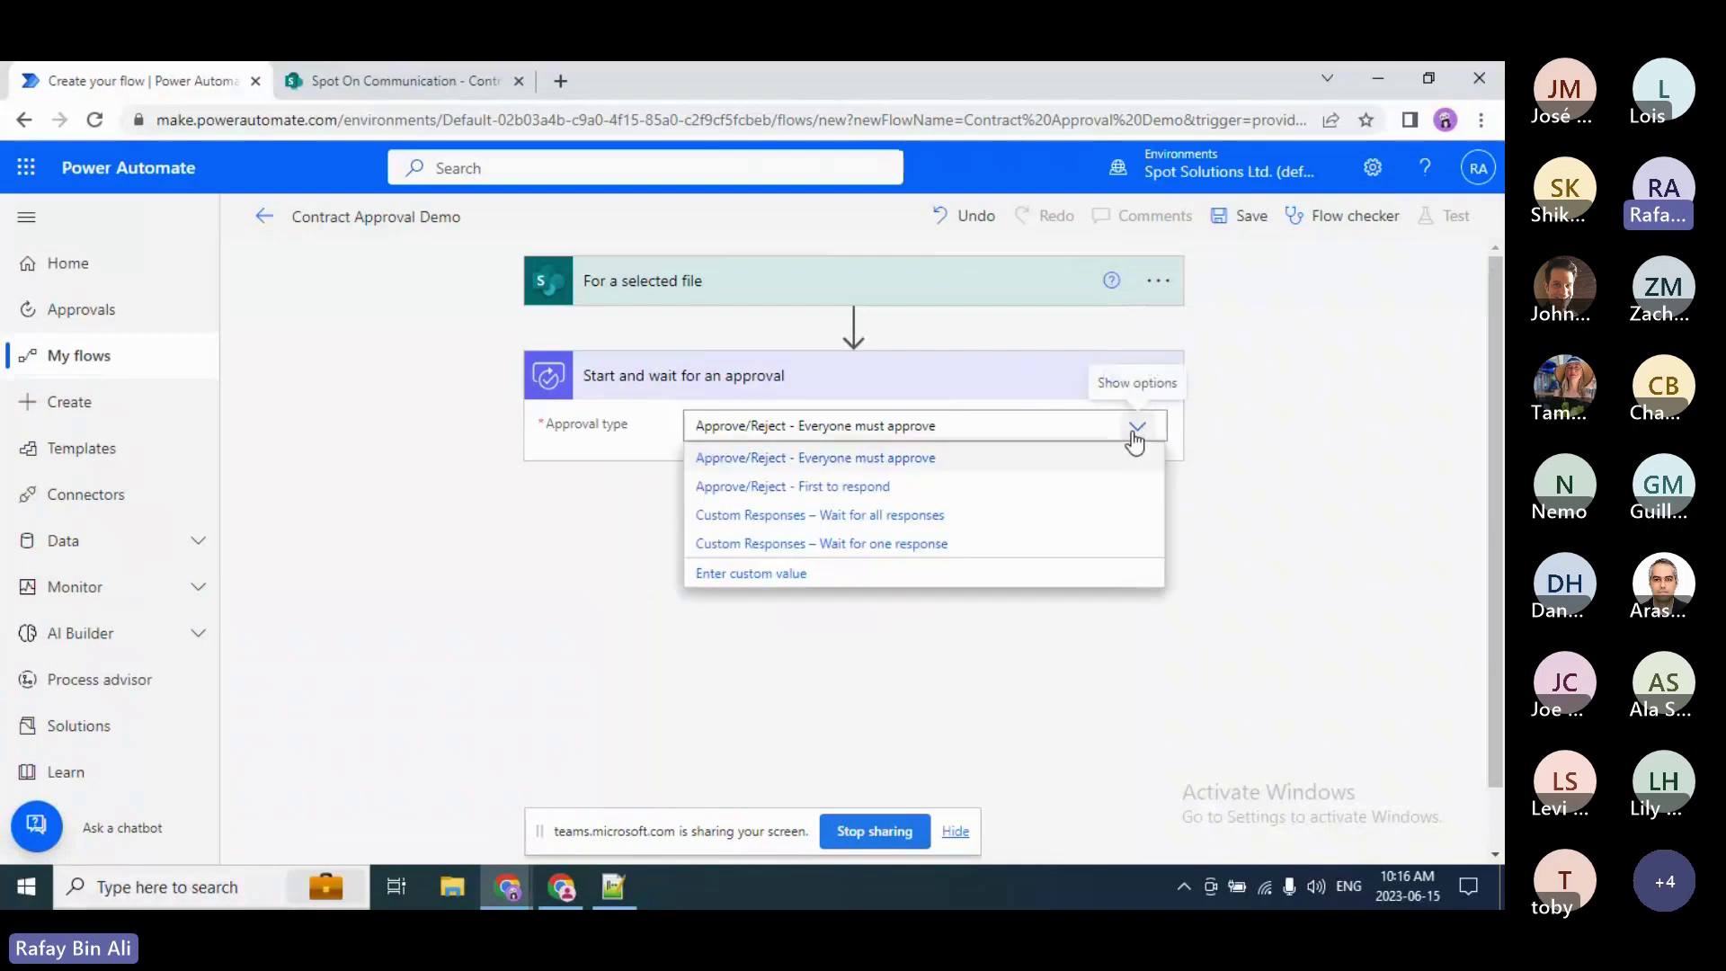
{"action": "left_click", "coordinate": [906, 486]}
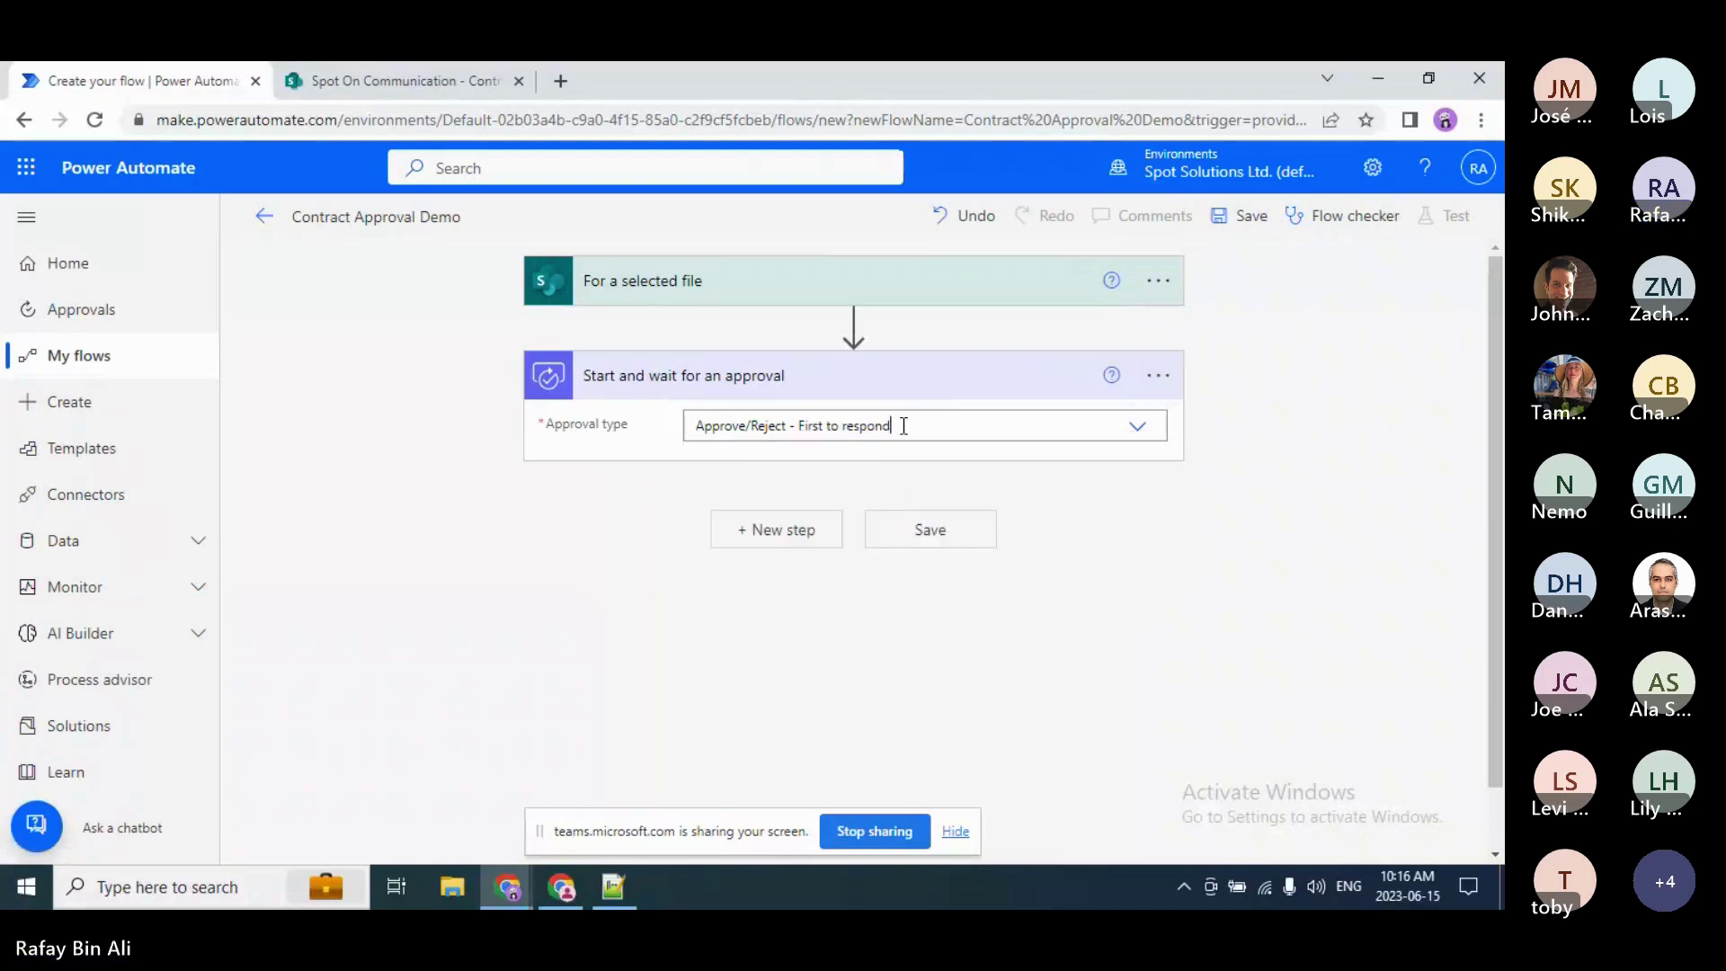
{"action": "left_click", "coordinate": [903, 426]}
{"action": "left_click", "coordinate": [882, 458]}
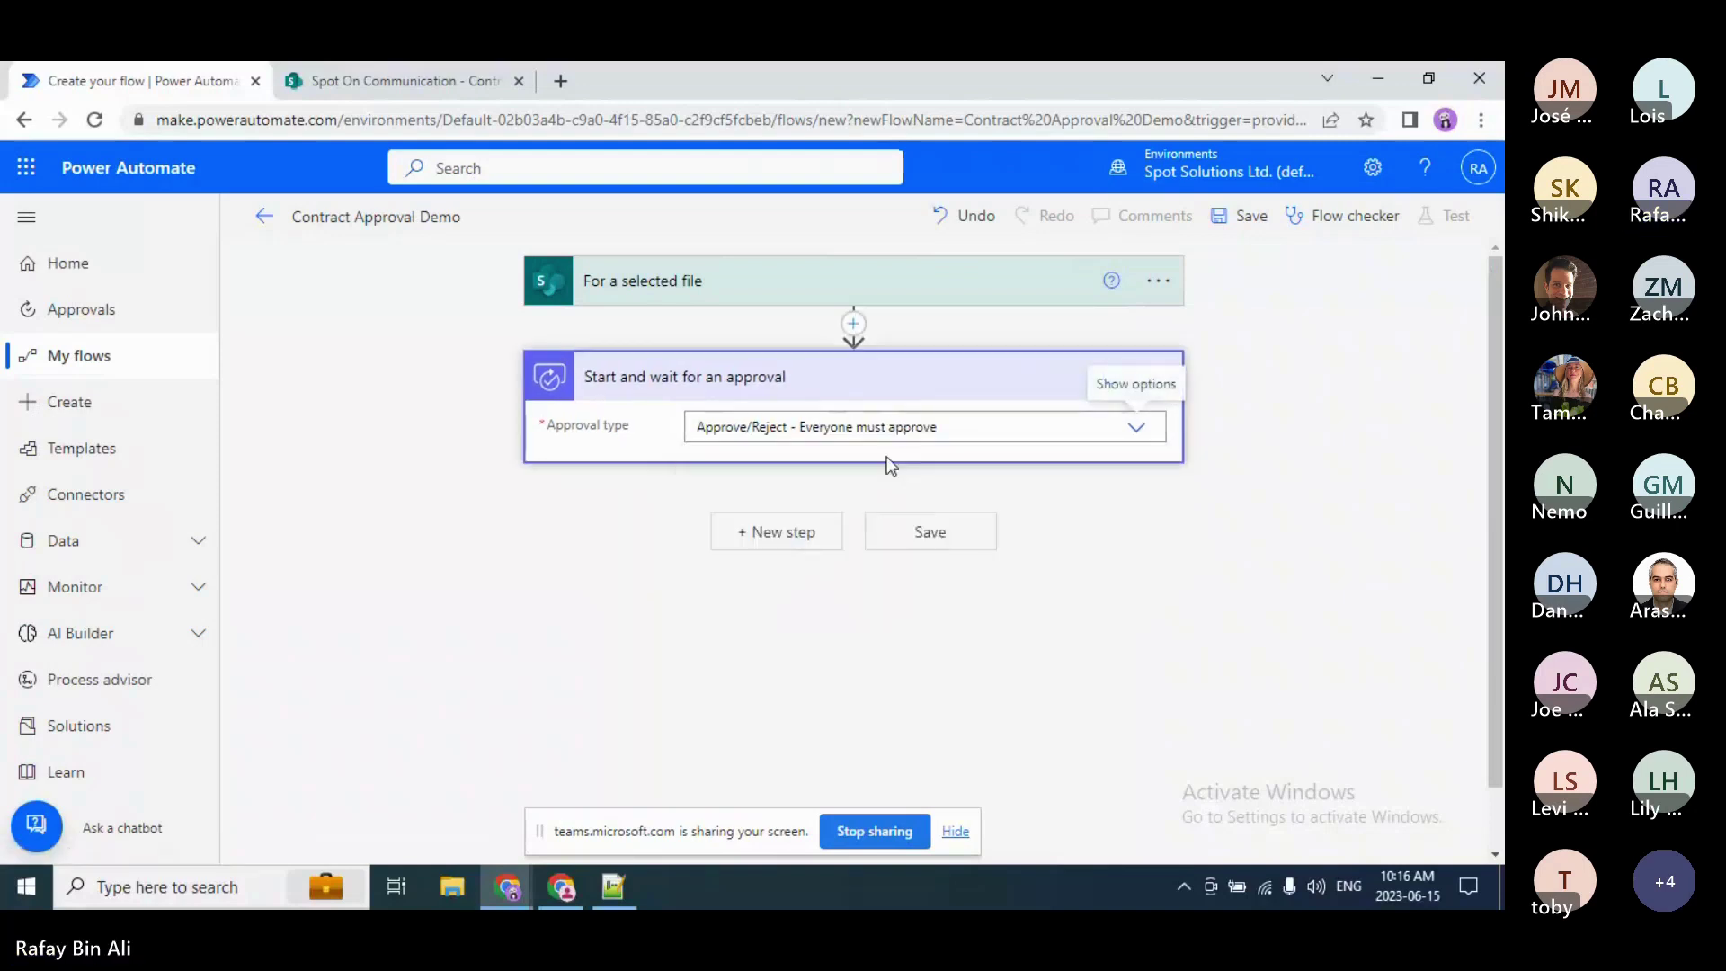
{"action": "left_click", "coordinate": [883, 400]}
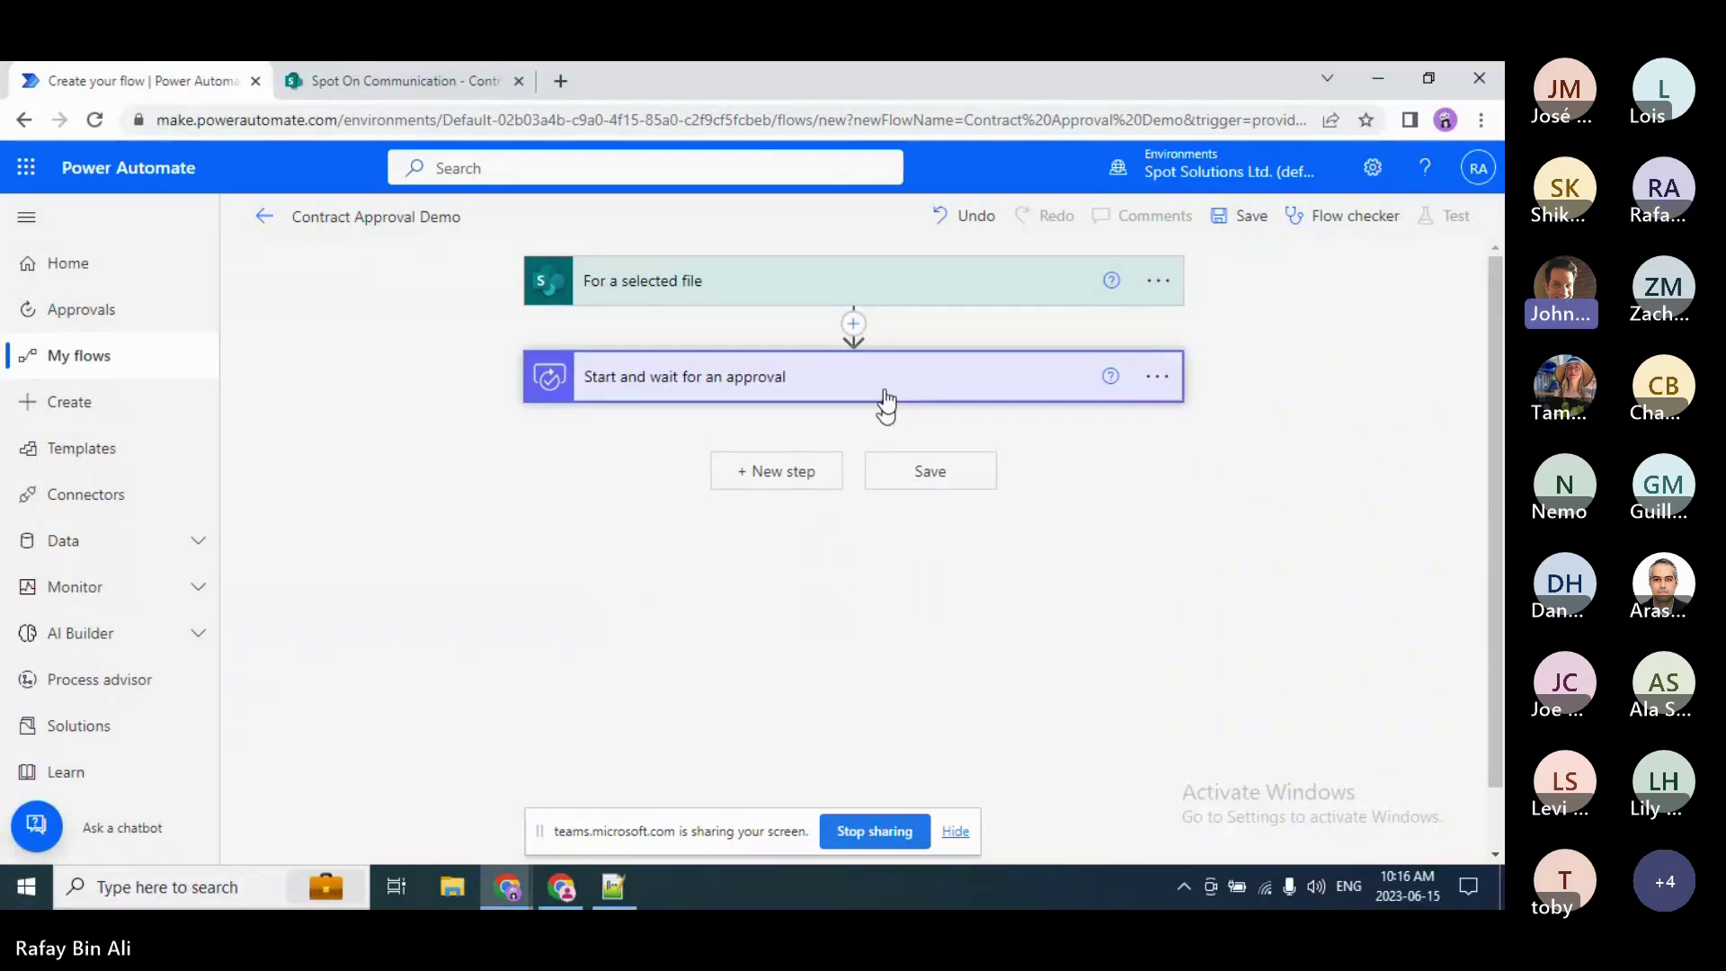
{"action": "left_click", "coordinate": [887, 400]}
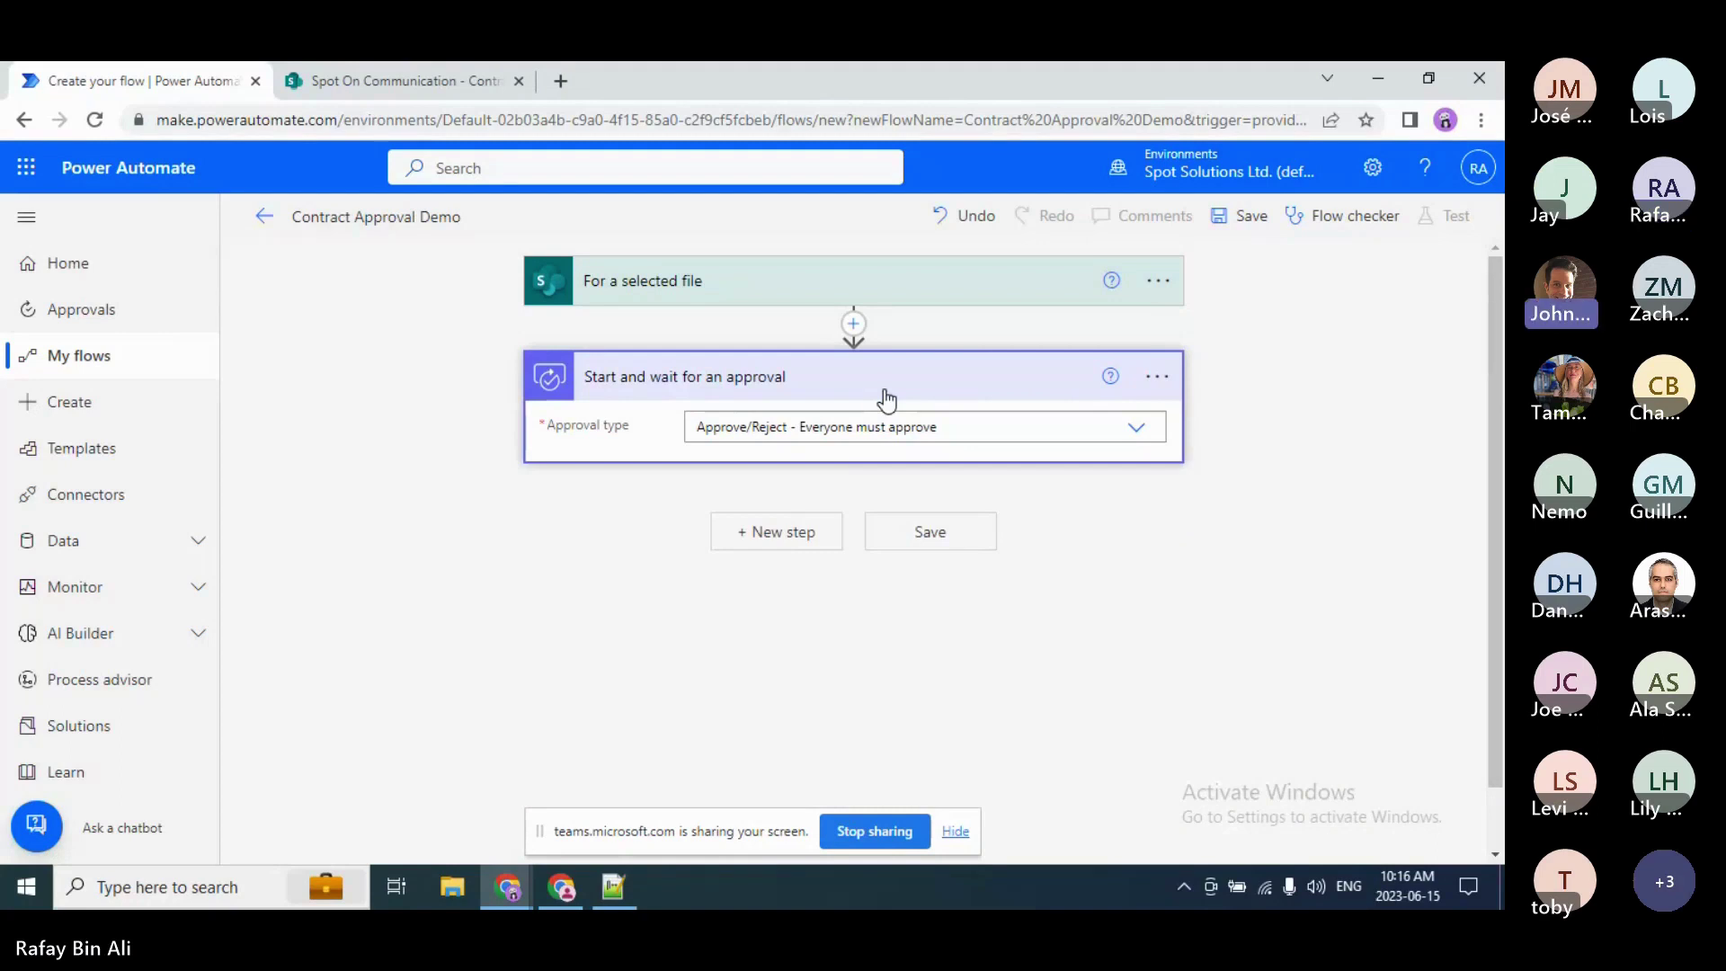
Step: Bring up the Microsoft Teams meeting window and open its meeting chat
{"action": "key", "text": "alt+Tab"}
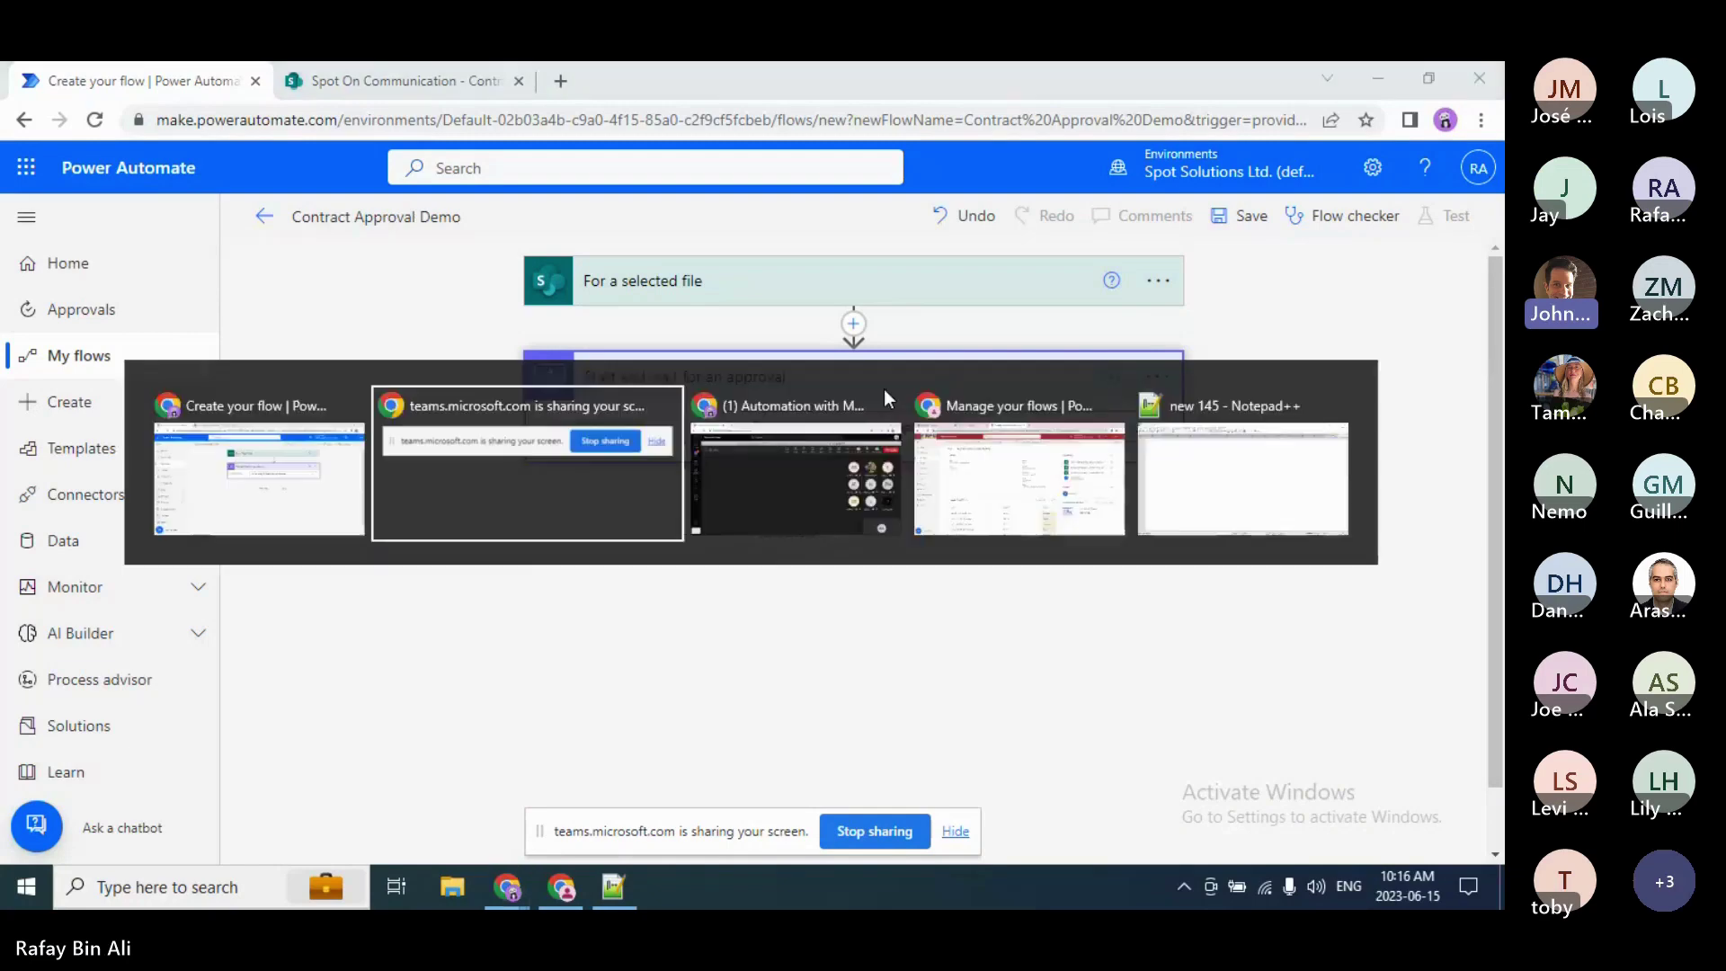
{"action": "key", "text": "alt+Tab"}
{"action": "left_click", "coordinate": [887, 399]}
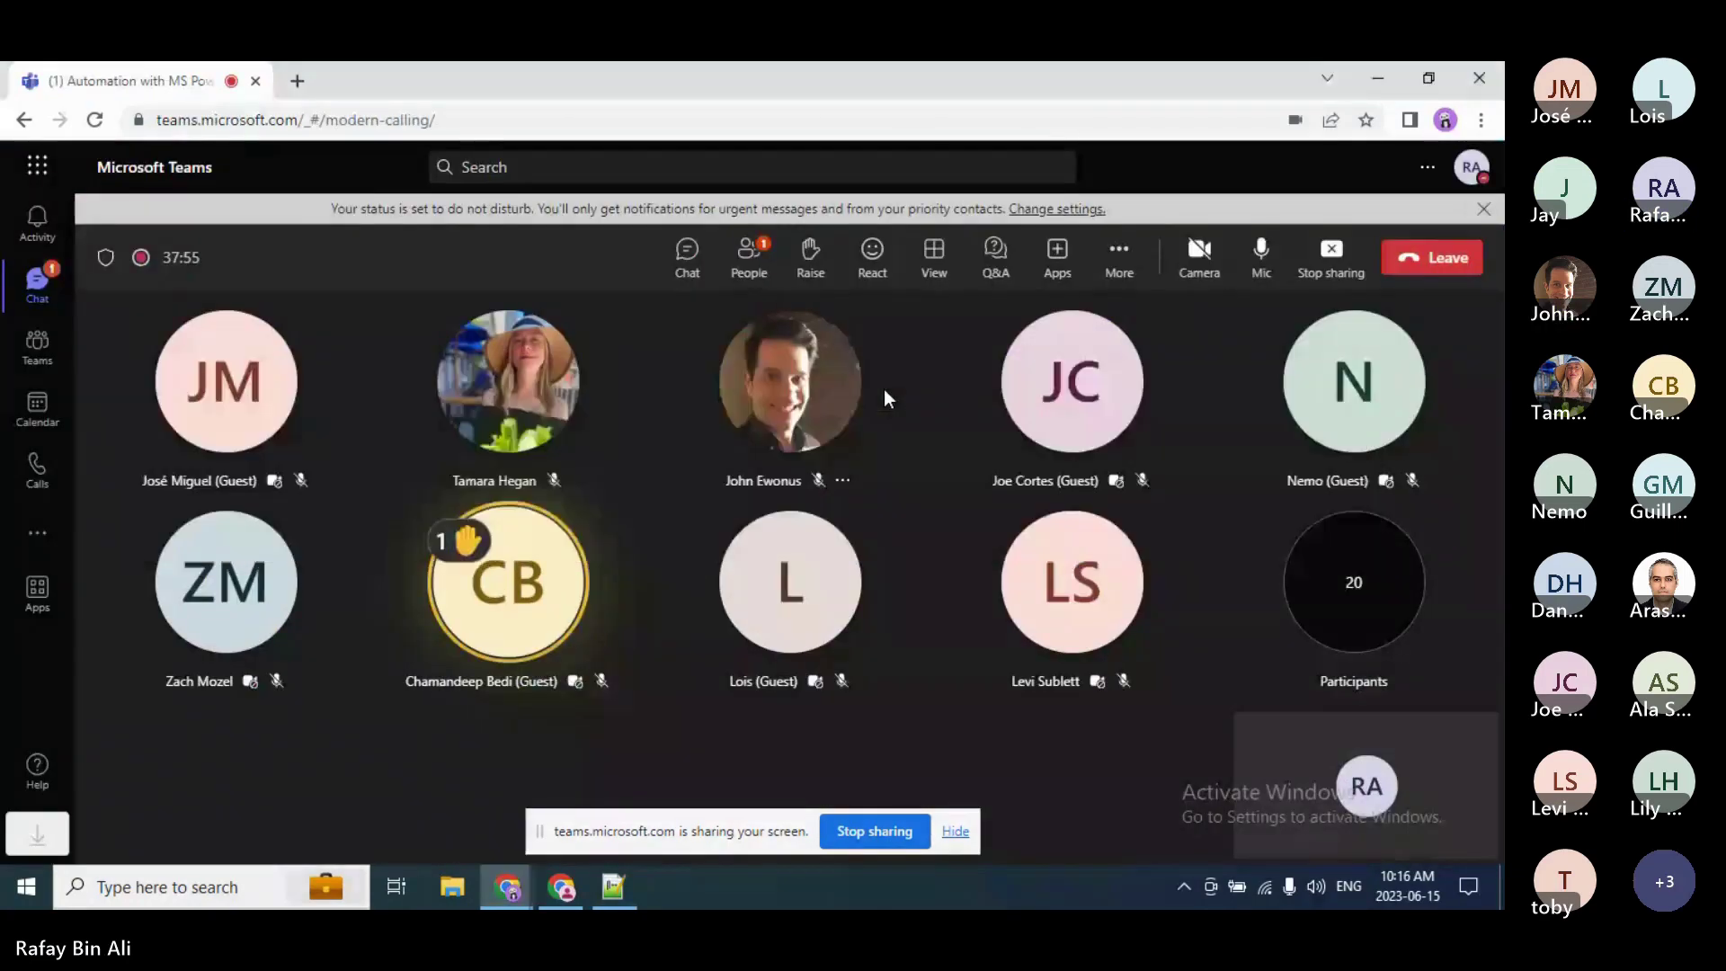
{"action": "left_click", "coordinate": [683, 256]}
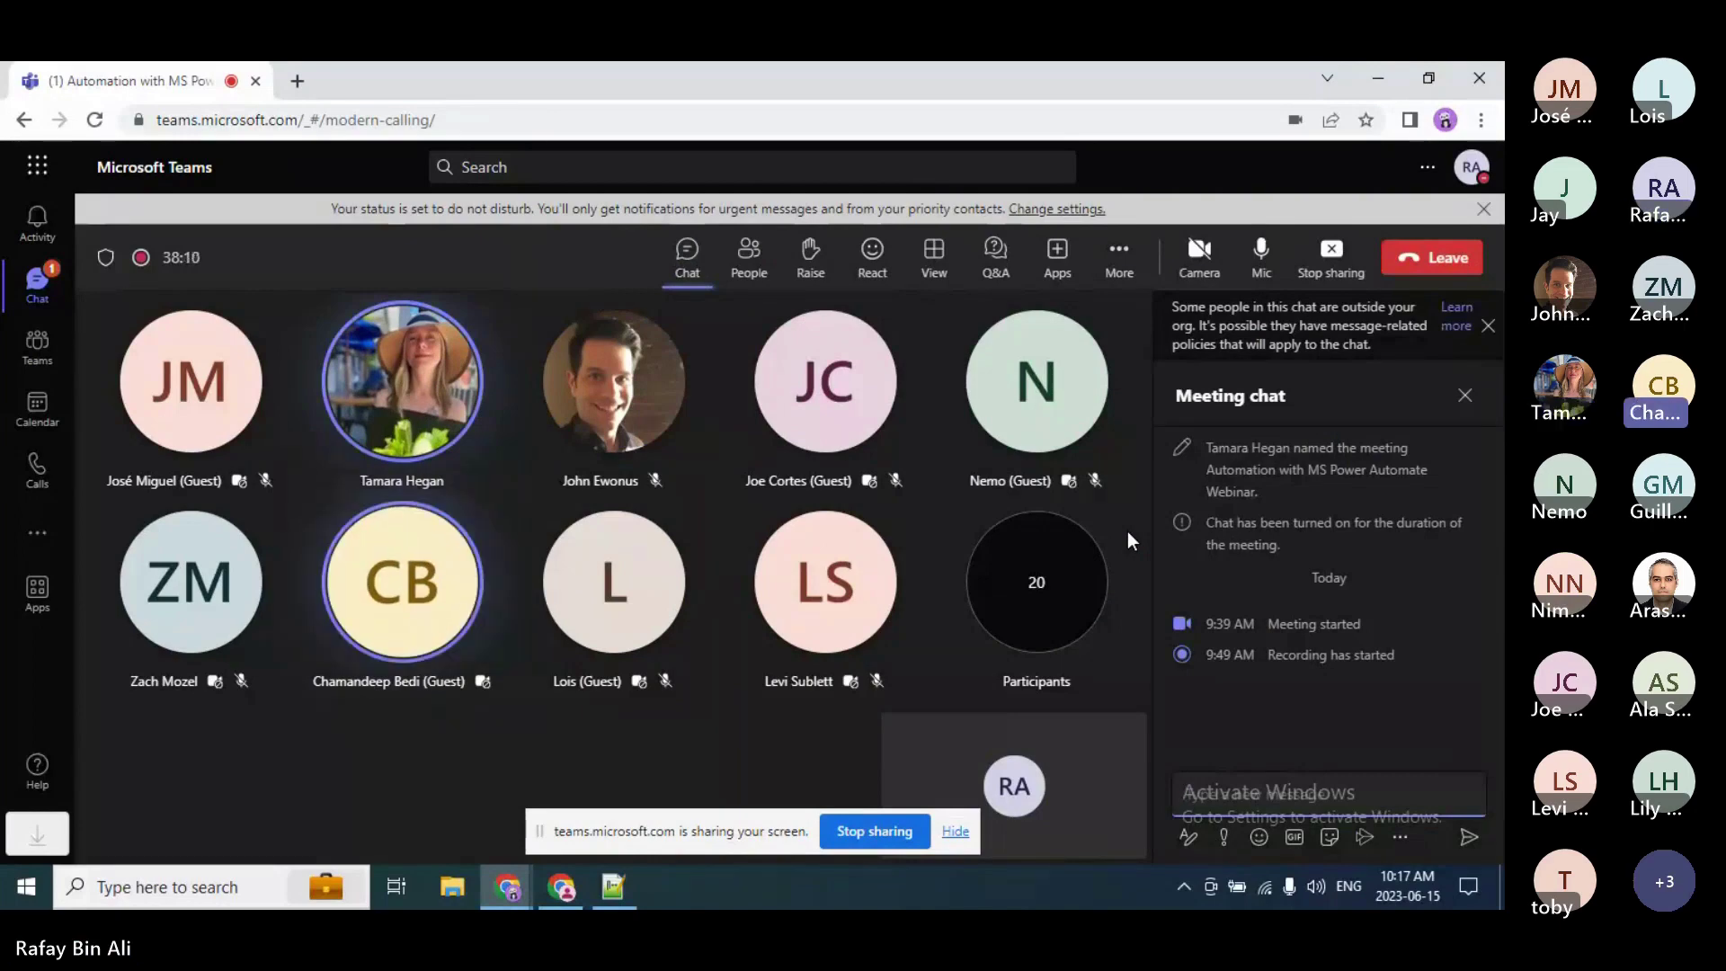
{"action": "mouse_move", "coordinate": [1079, 480]}
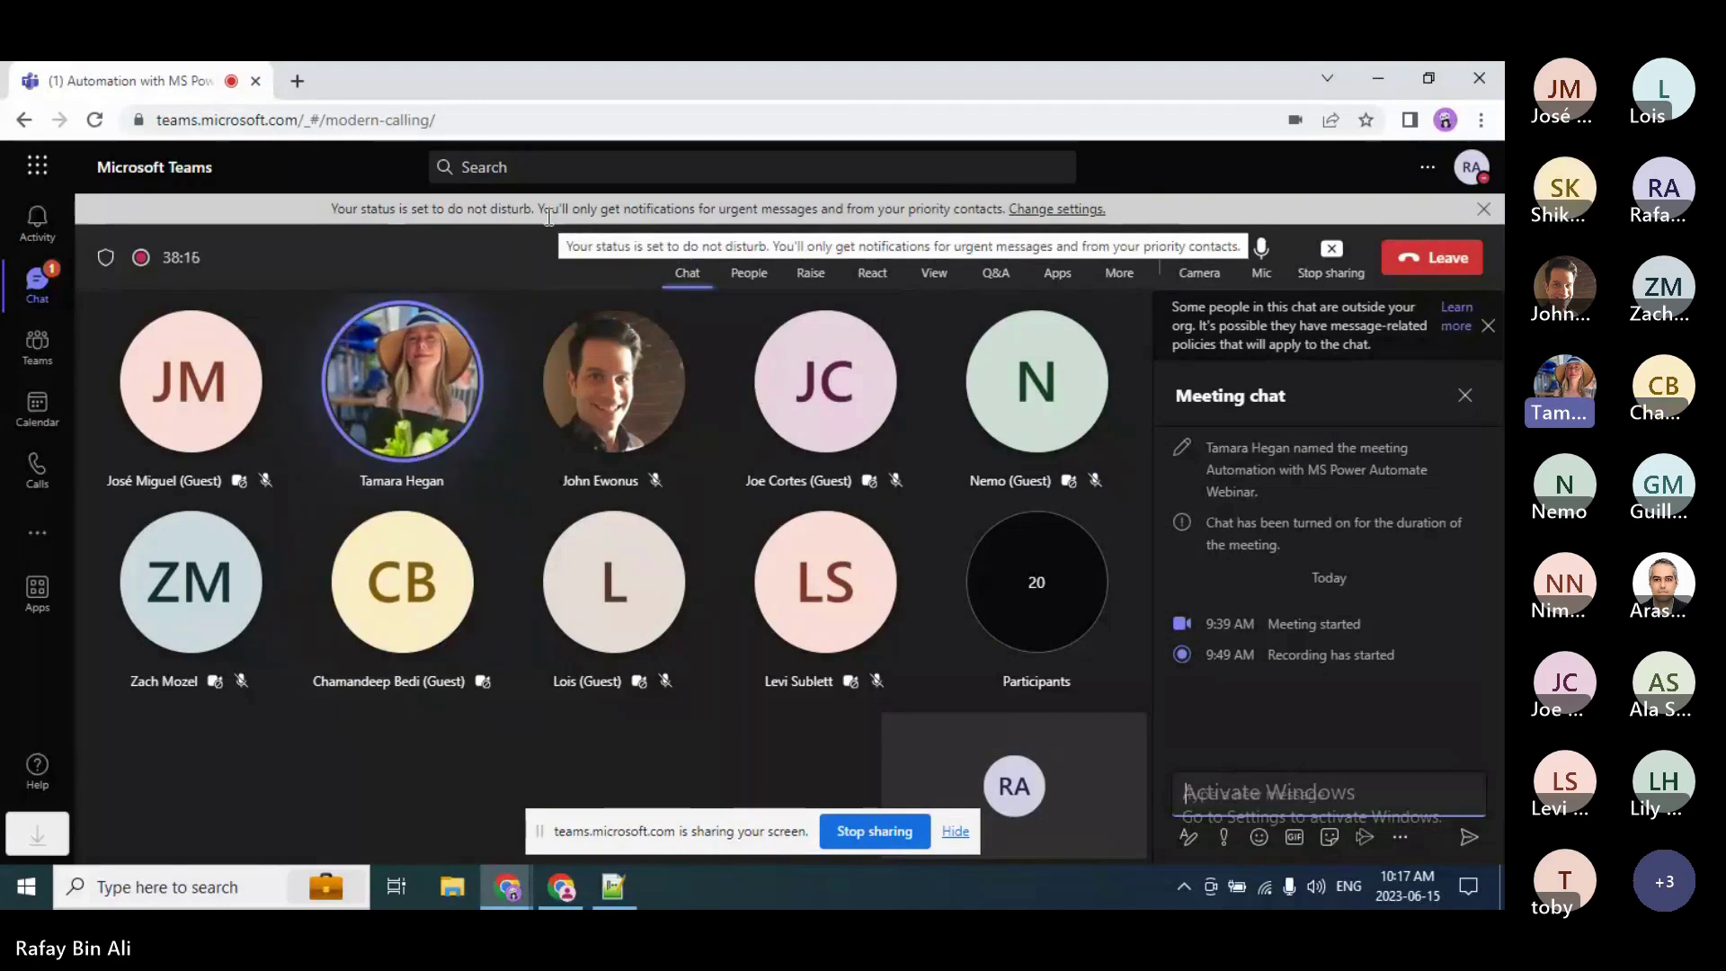
Step: Toggle between Teams and the flow editor, ending back in the Contract Approval Demo flow
{"action": "key", "text": "alt+Tab"}
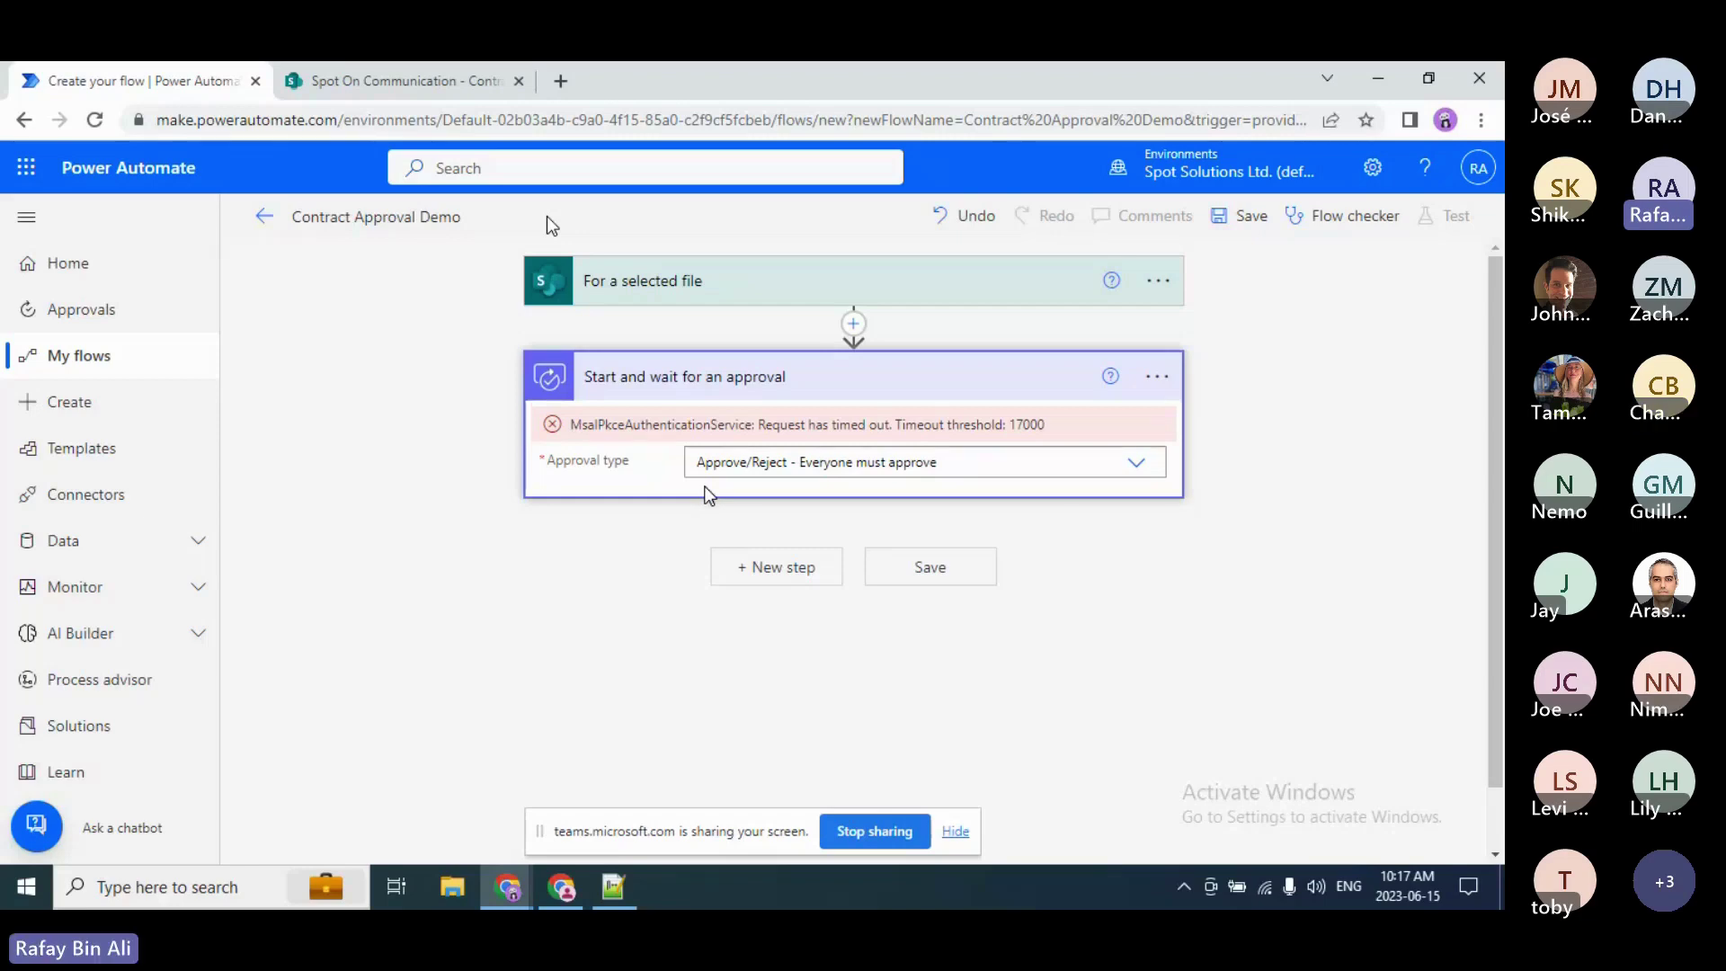
{"action": "key", "text": "alt+Tab"}
{"action": "key", "text": "alt+Tab"}
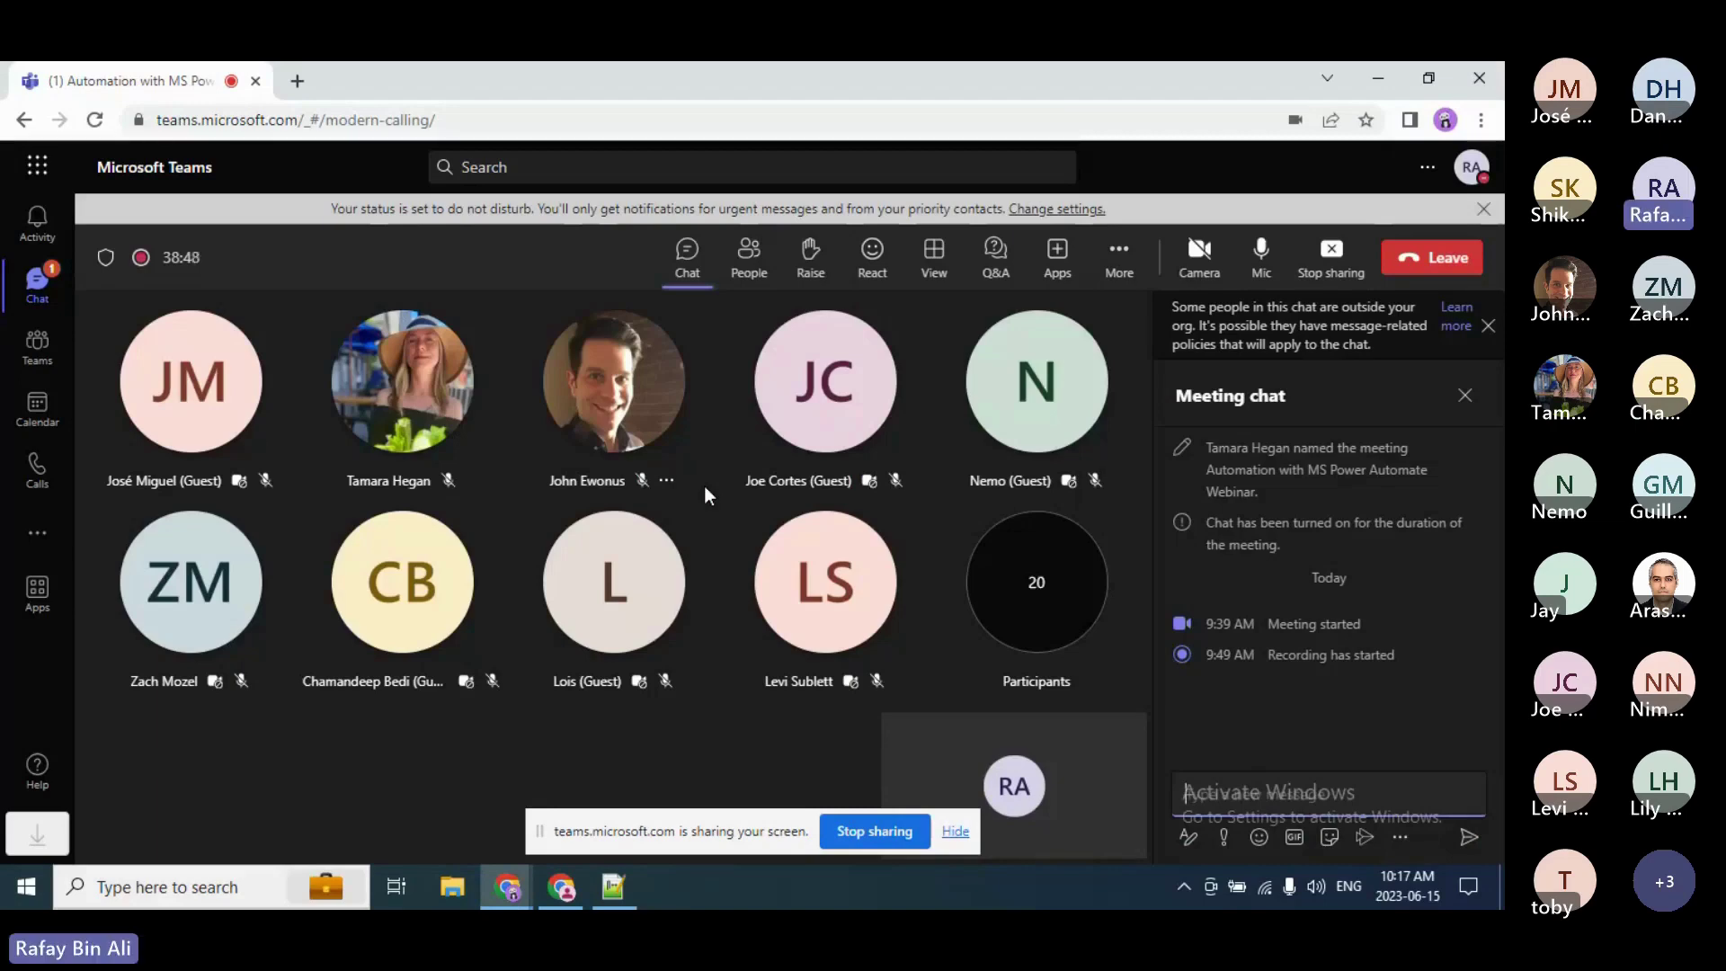
{"action": "key", "text": "alt+Tab"}
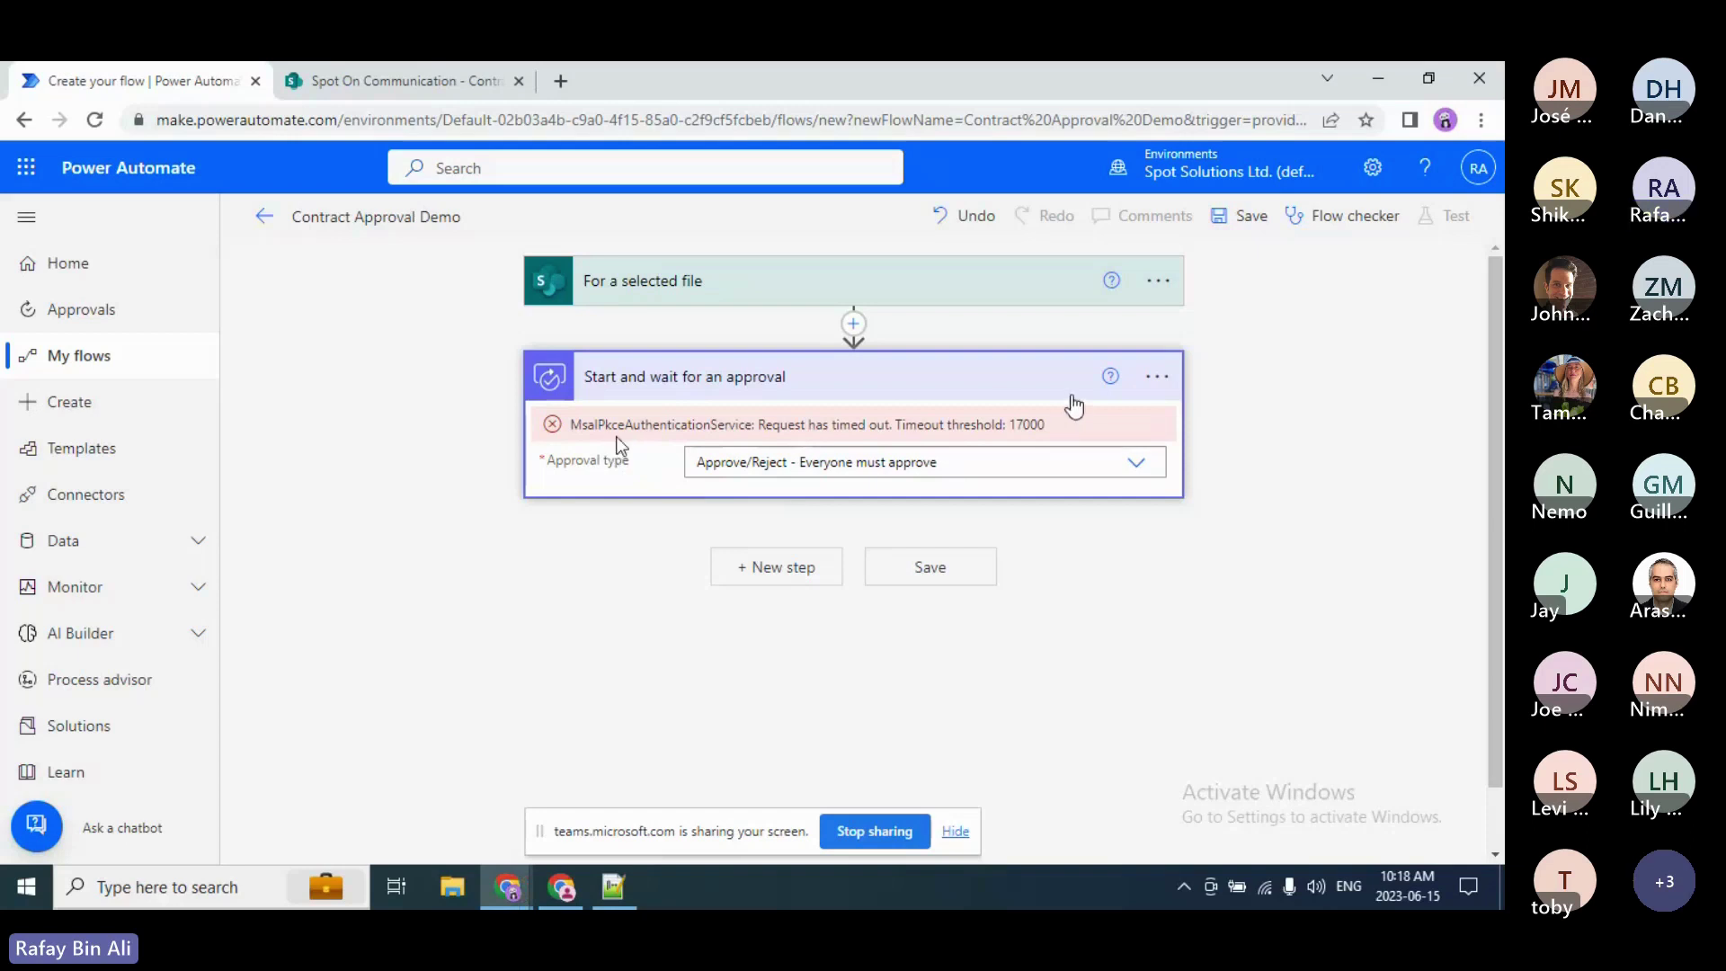
Step: Save the Contract Approval Demo flow and highlight the resulting missing-title save error
{"action": "left_click", "coordinate": [1258, 232]}
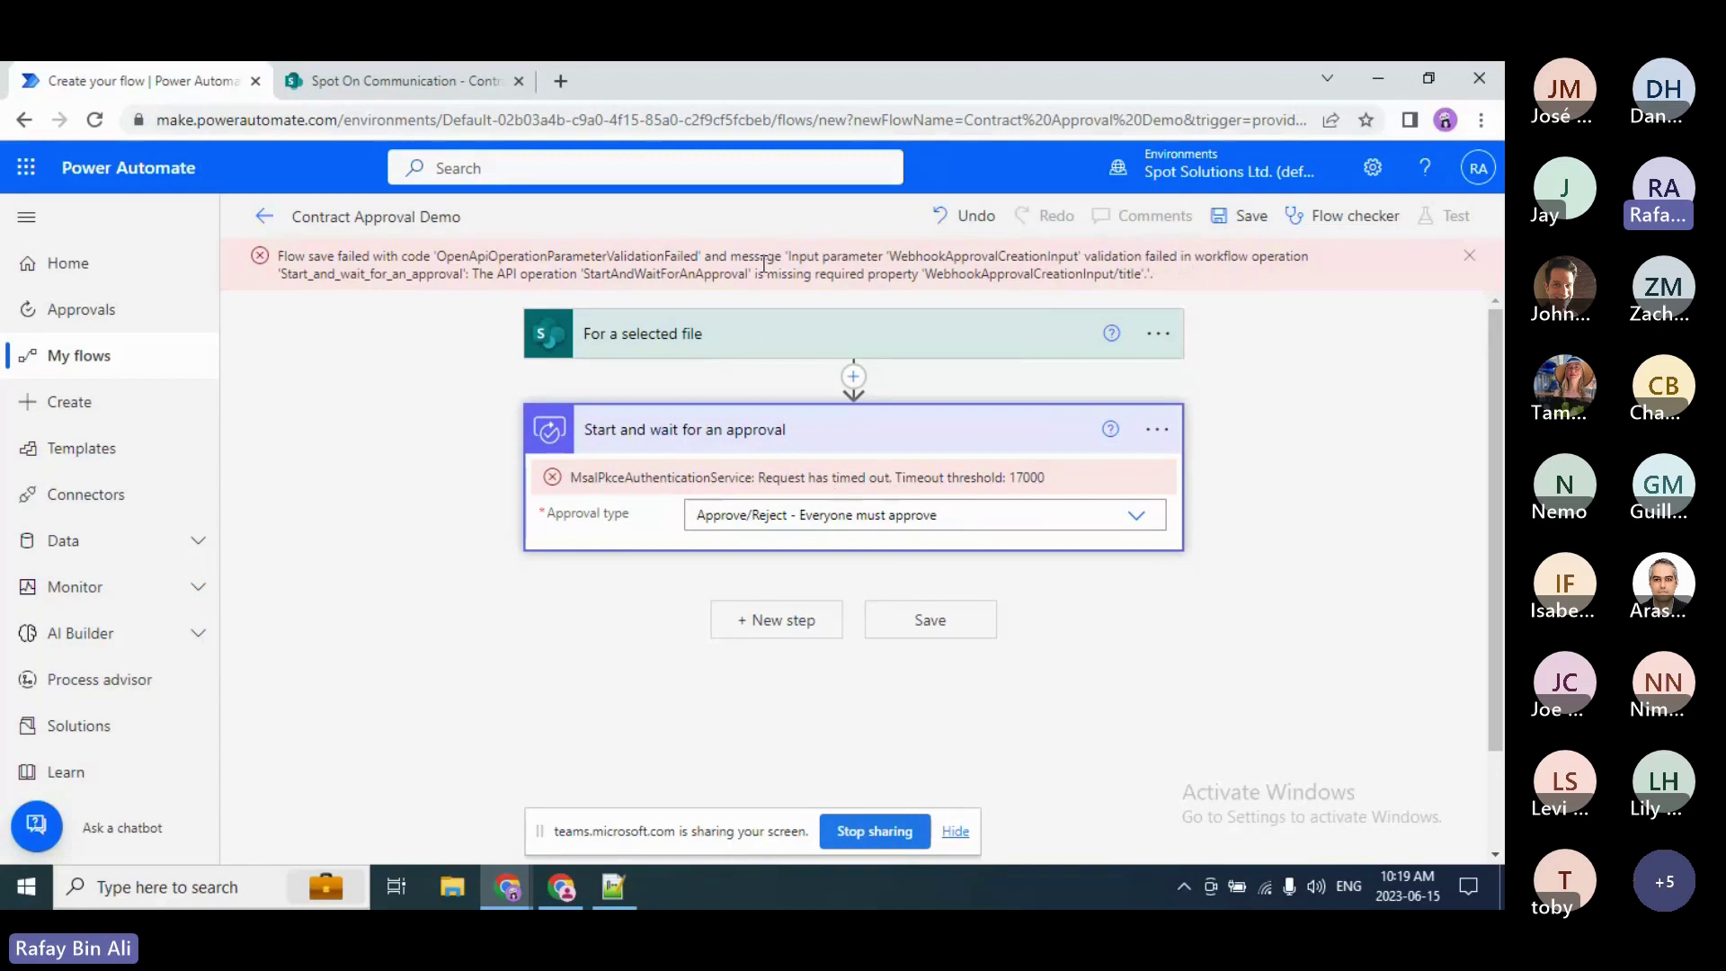
{"action": "left_click_drag", "start_coordinate": [761, 256], "coordinate": [1200, 272]}
Step: Load flow.microsoft.com in a new browser tab beside the flow editor
{"action": "left_click", "coordinate": [1200, 272]}
{"action": "left_click", "coordinate": [559, 81]}
{"action": "type", "text": "flow.microsoft.com"}
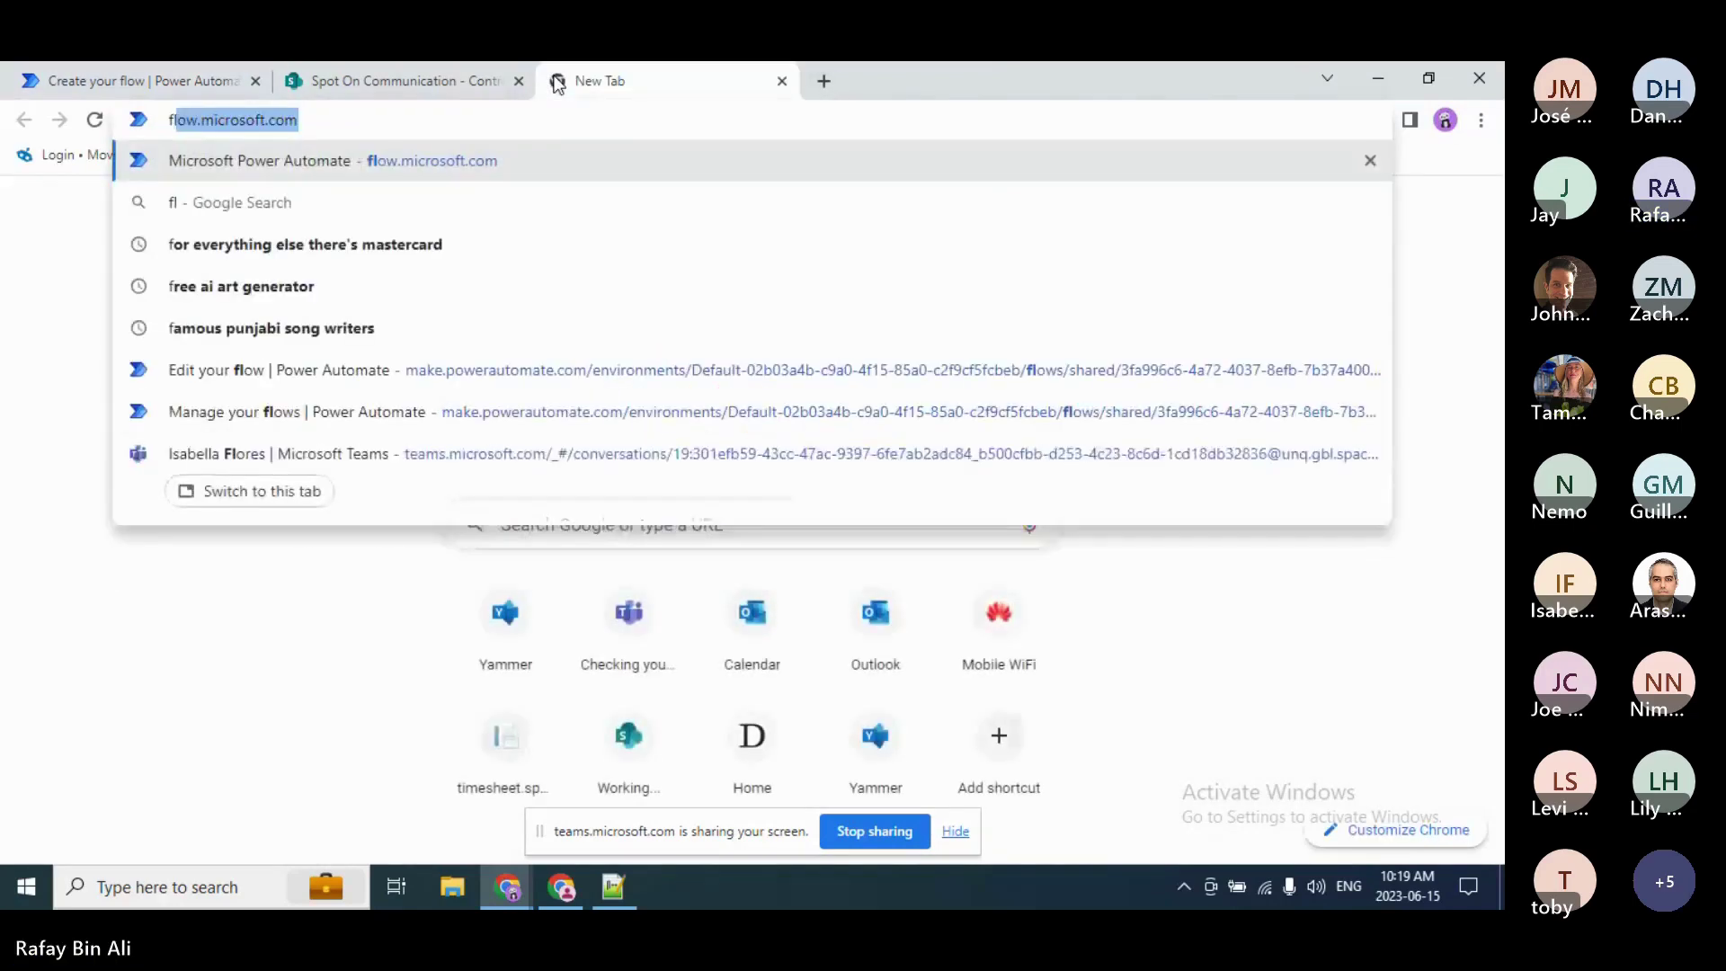
{"action": "key", "text": "Return"}
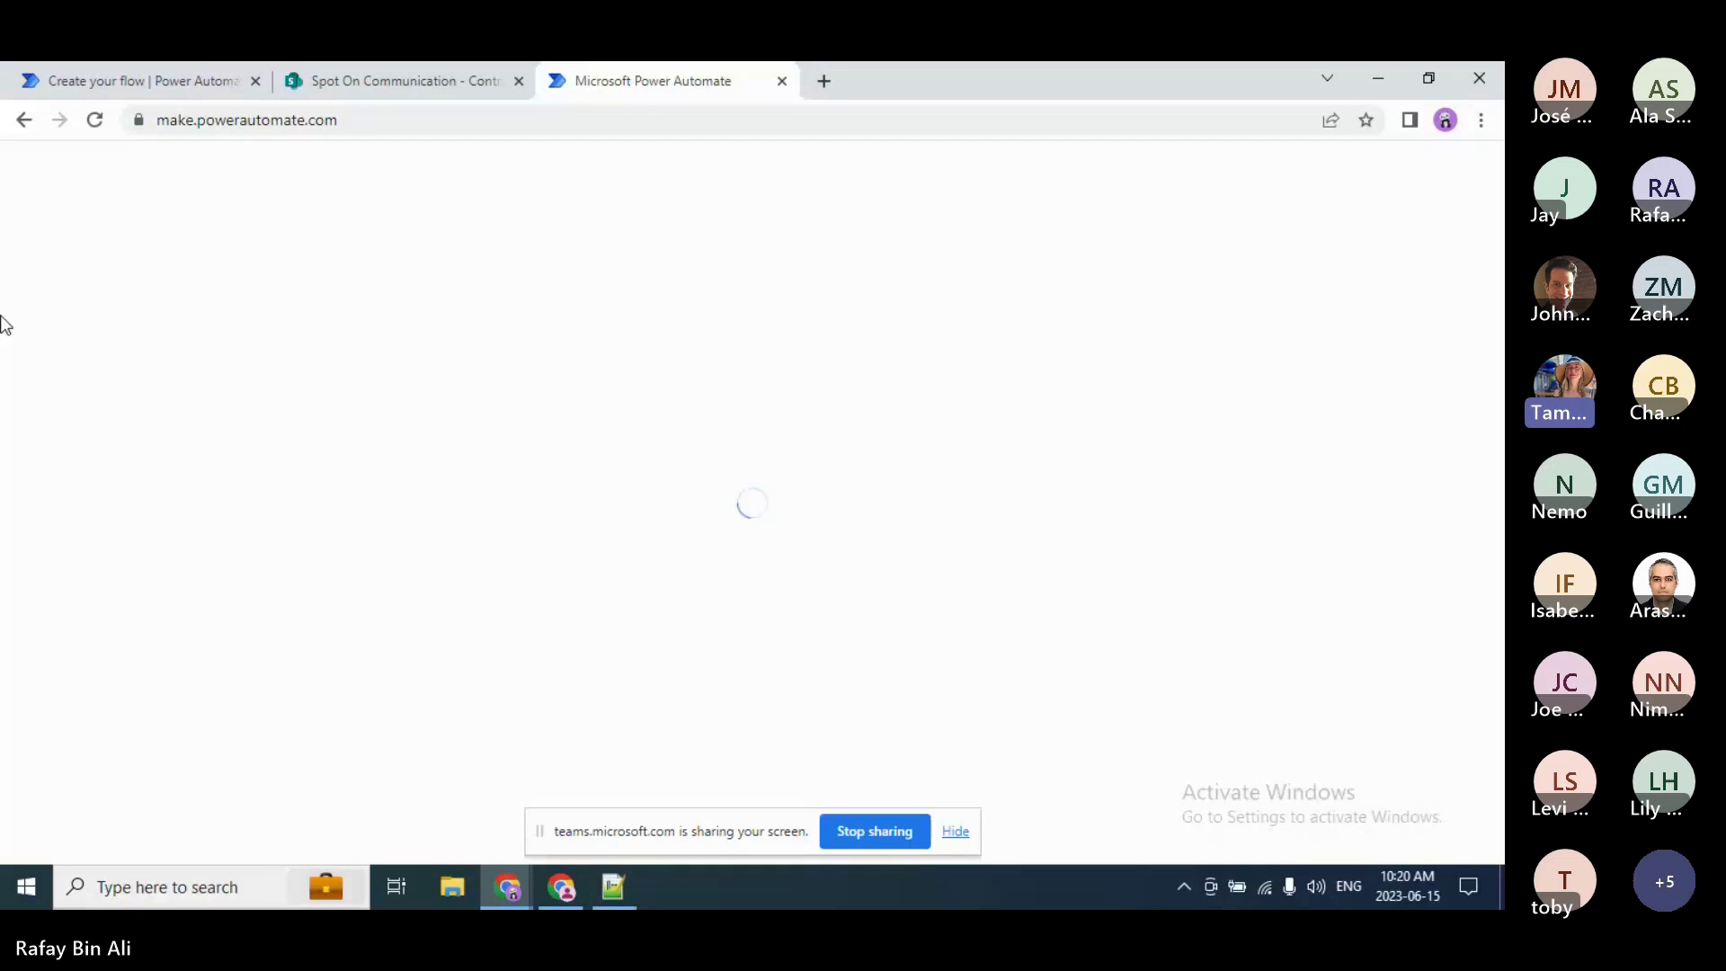
{"action": "mouse_move", "coordinate": [13, 72]}
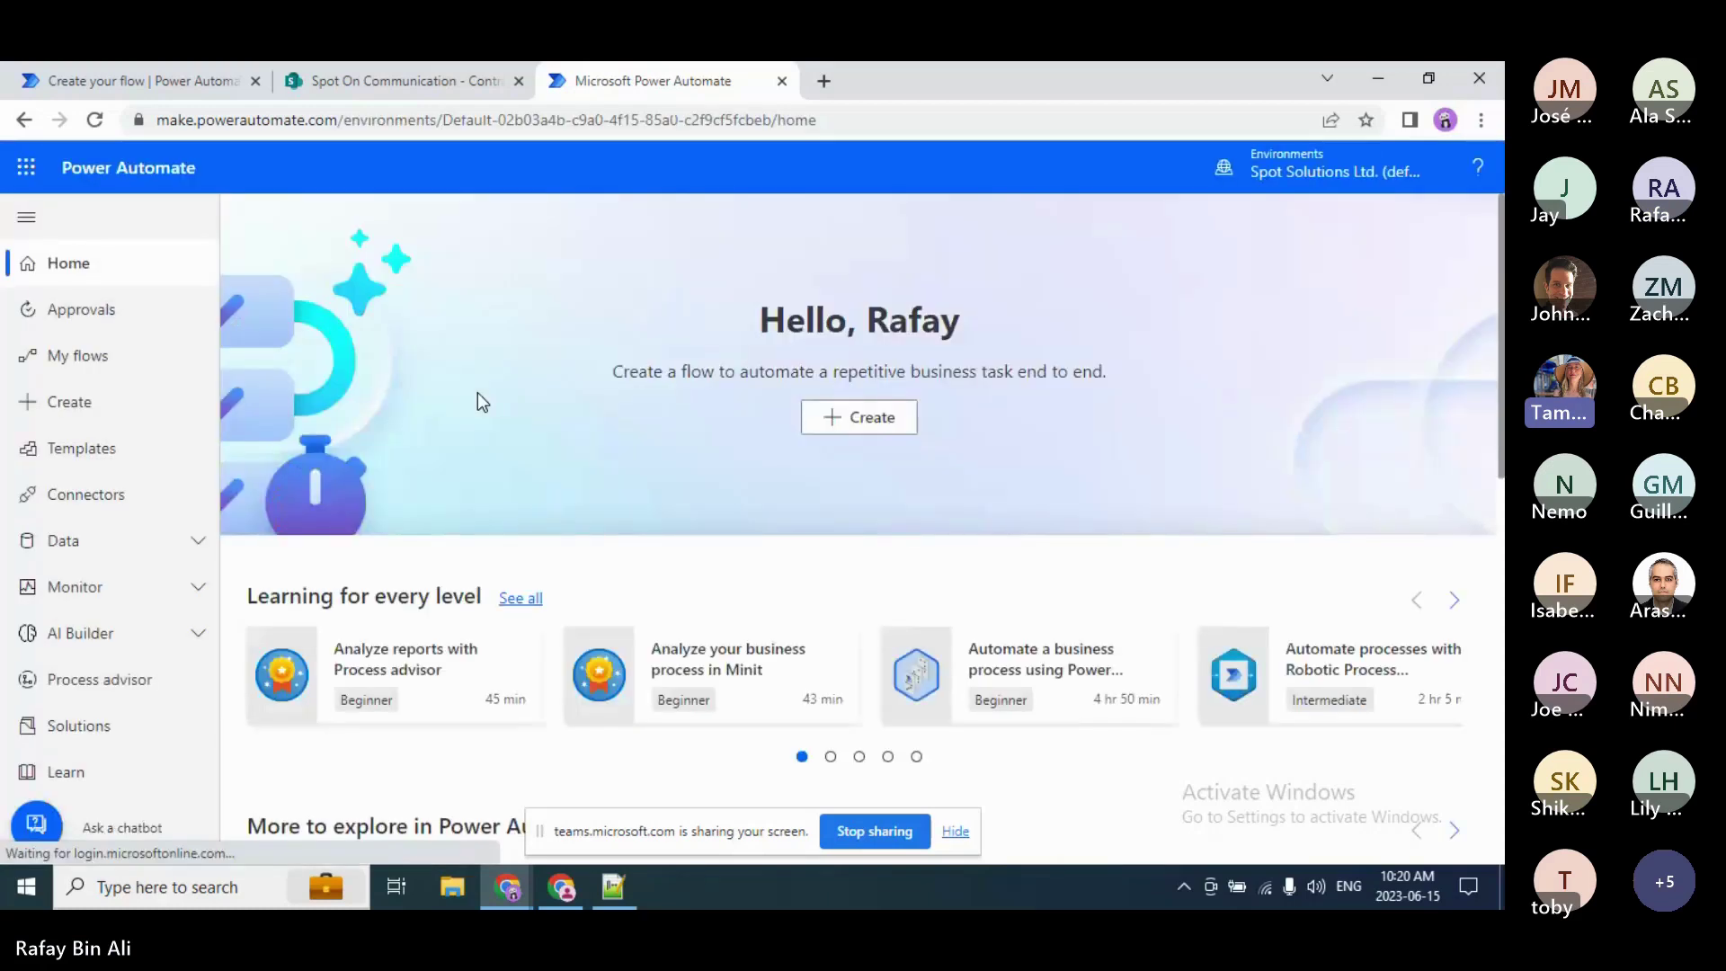
Step: Show the Shared with me list under My flows, then switch back to Teams
{"action": "left_click", "coordinate": [55, 360]}
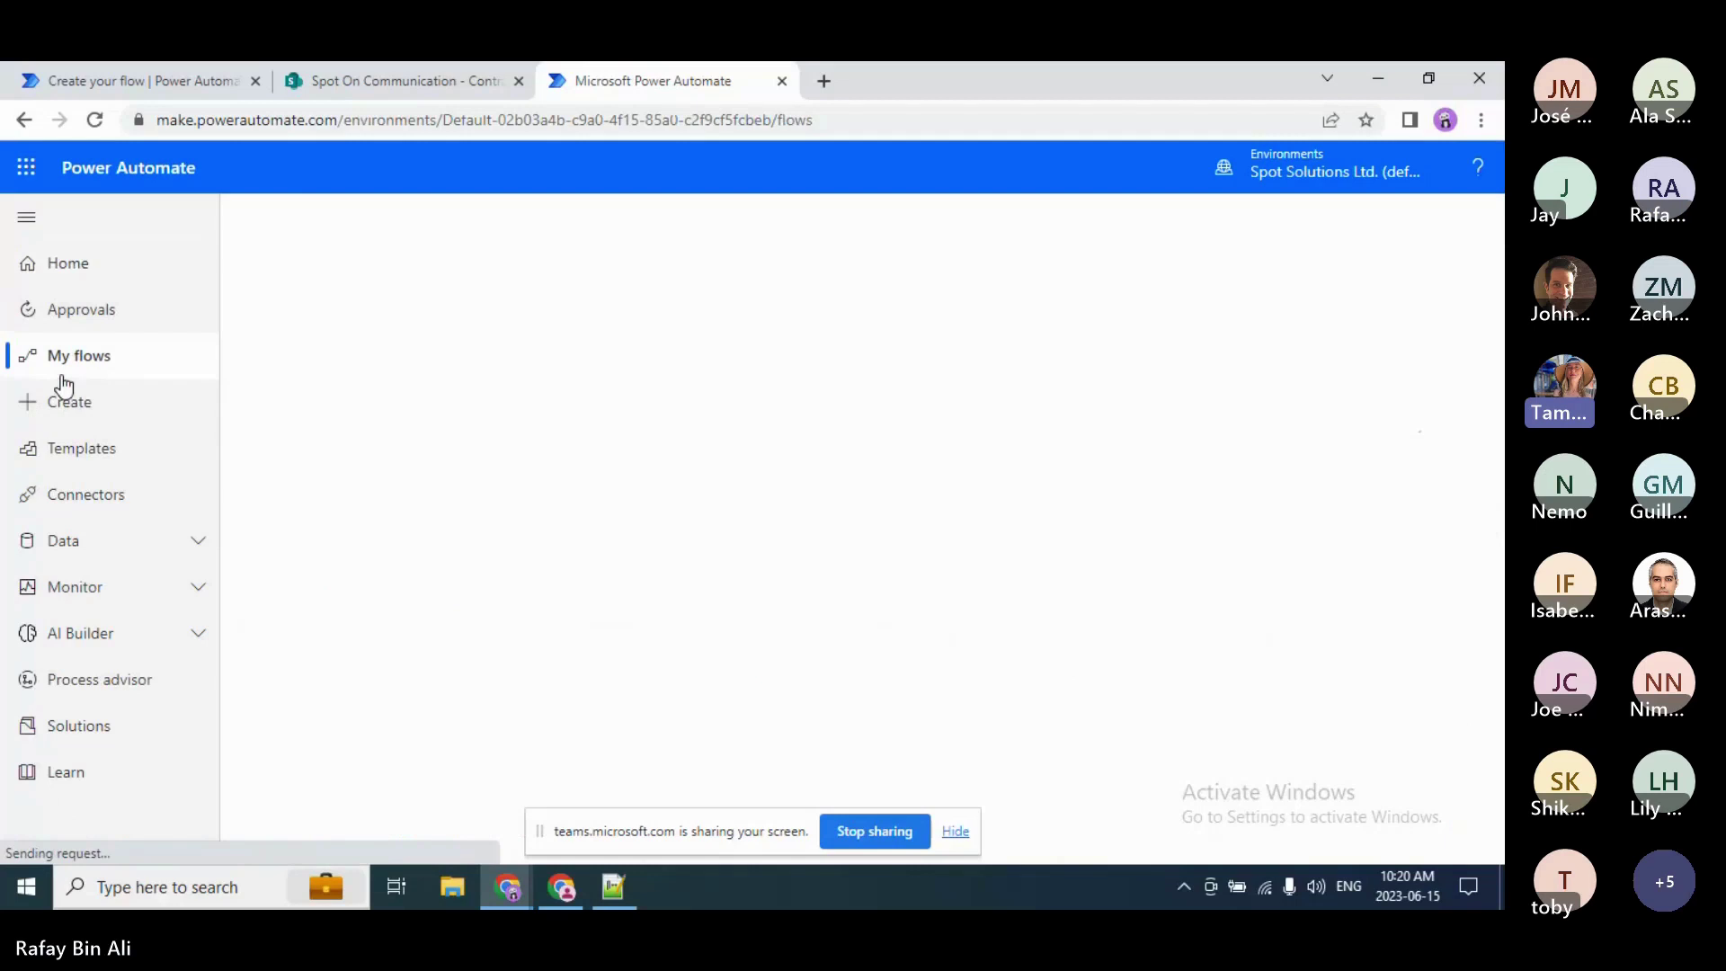
{"action": "left_click", "coordinate": [604, 333]}
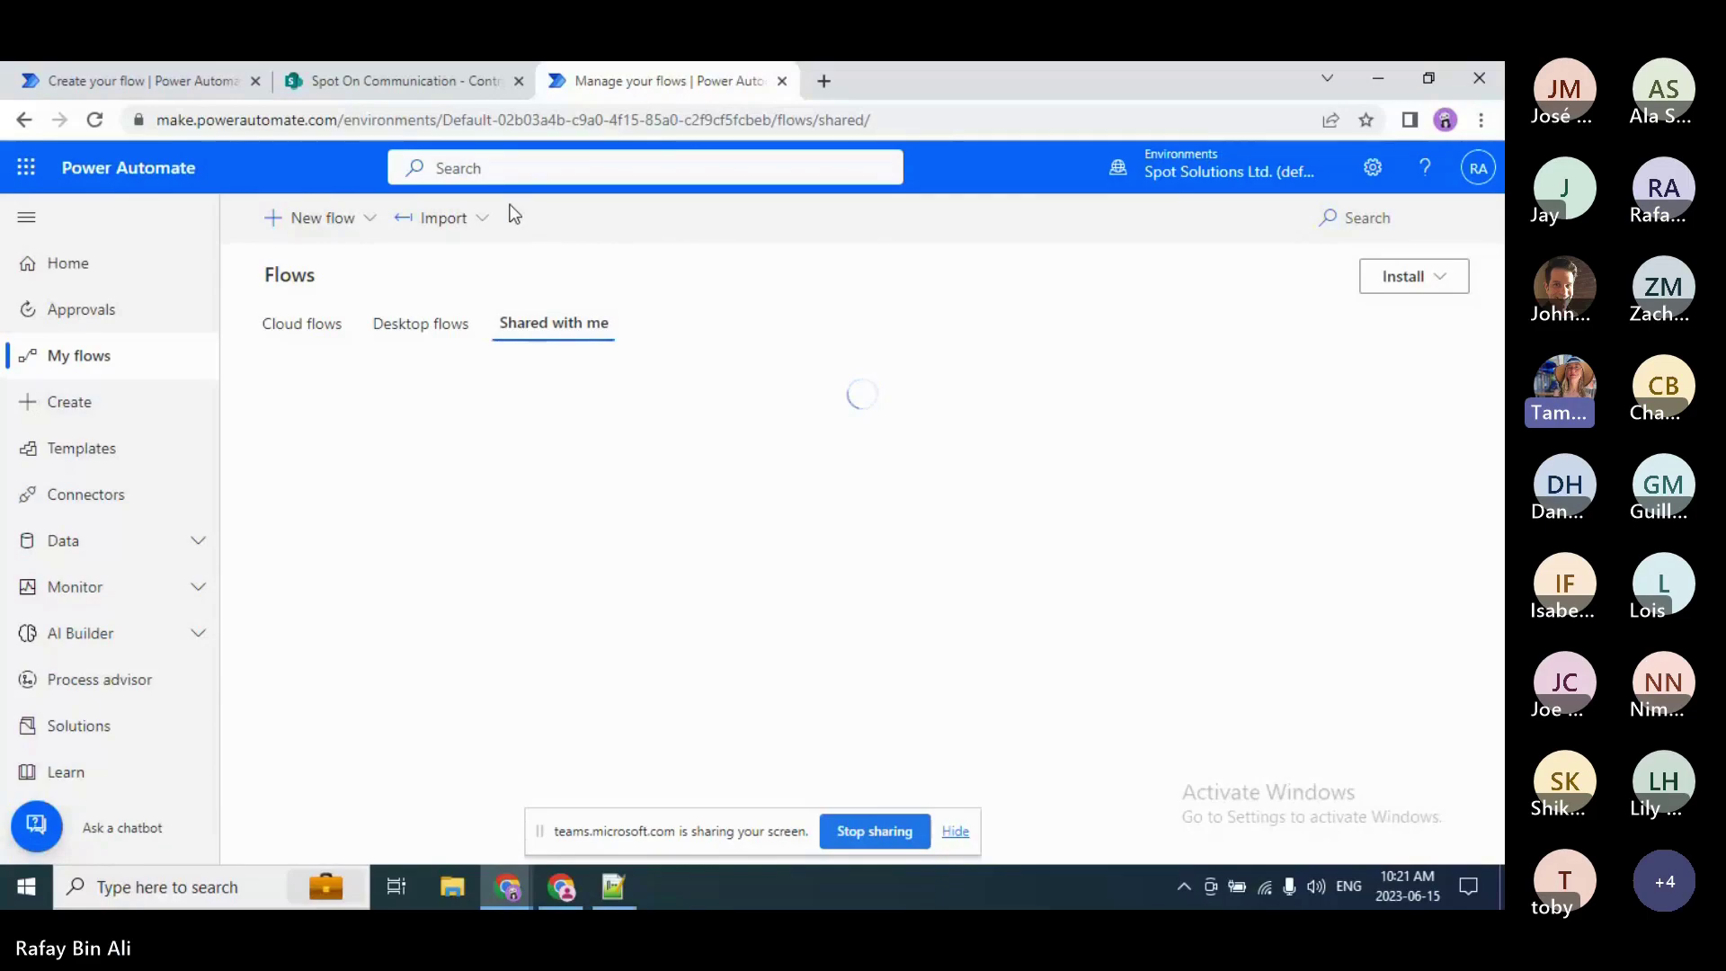
{"action": "key", "text": "alt+Tab"}
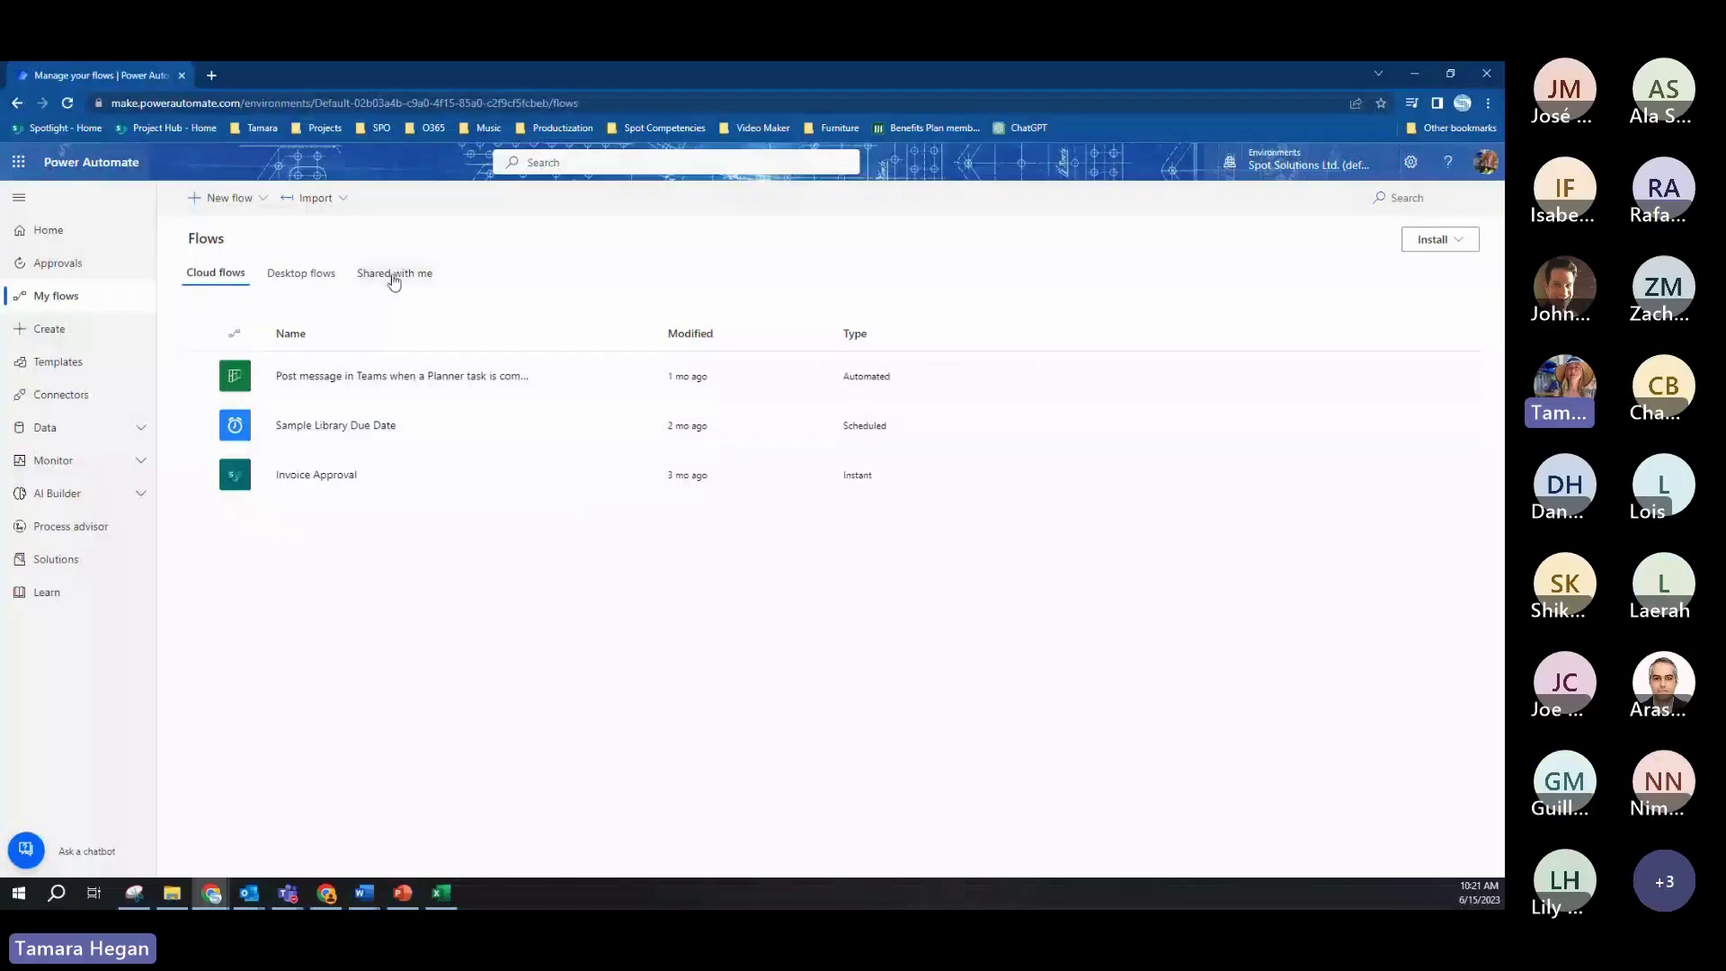
Step: Open the shared Contract Review & Approval flow in the editor
{"action": "left_click", "coordinate": [393, 275]}
{"action": "left_click", "coordinate": [354, 374]}
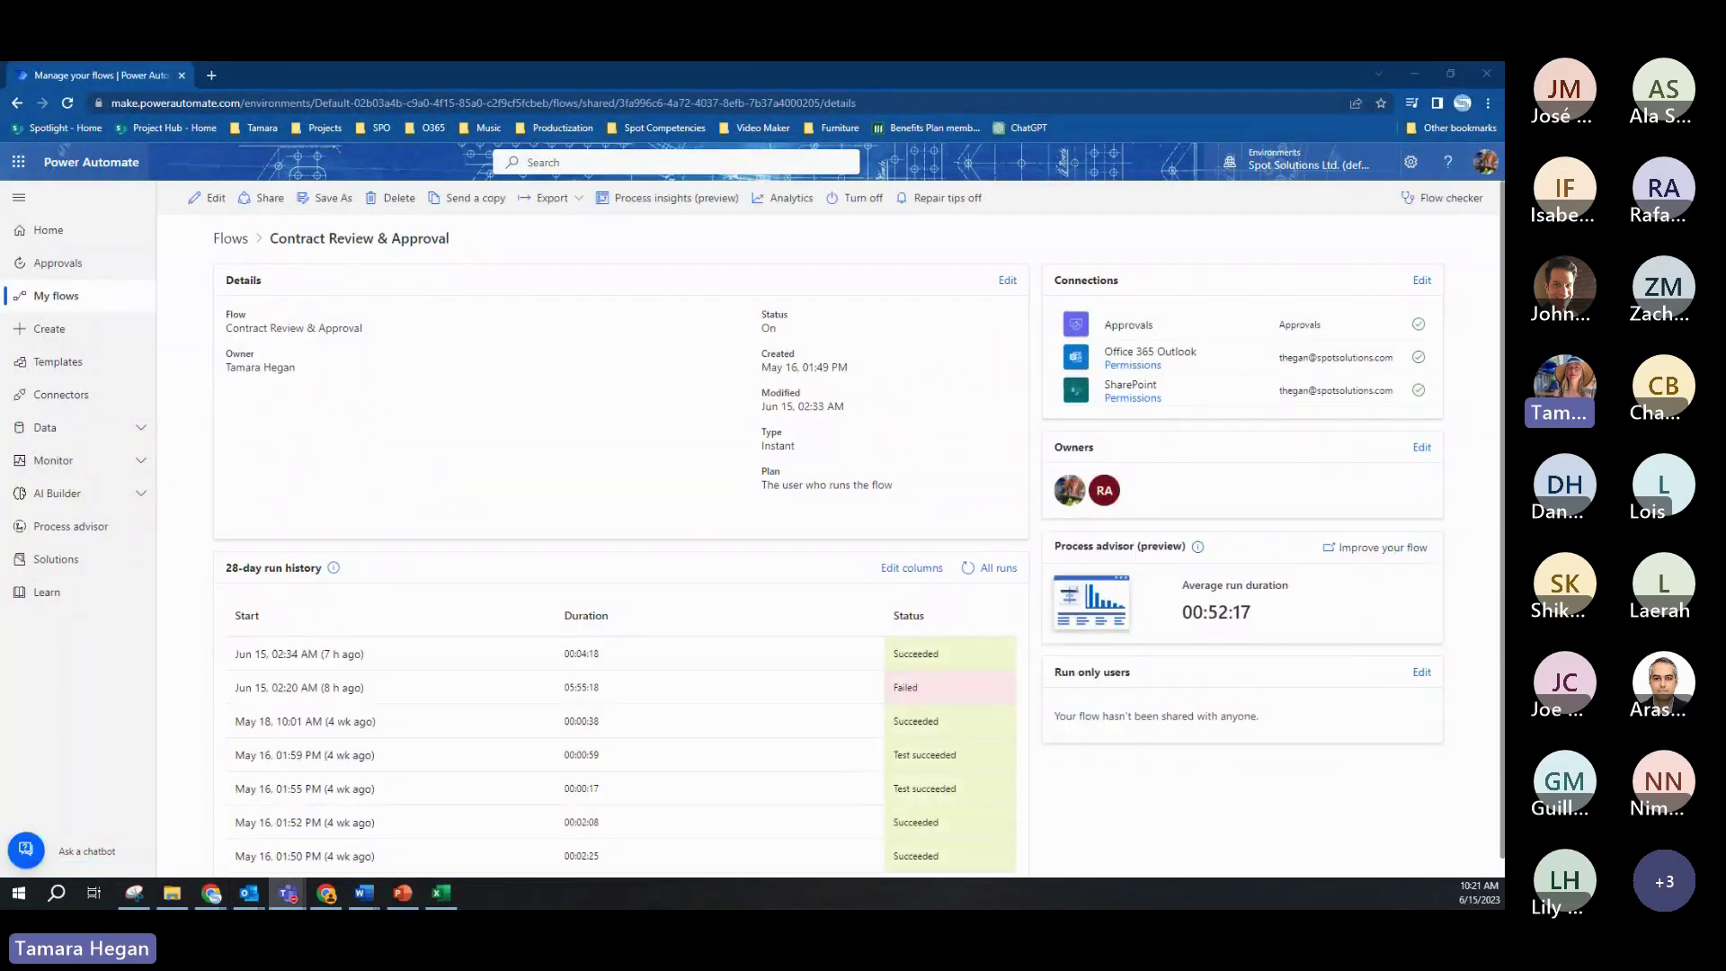
{"action": "left_click", "coordinate": [208, 197]}
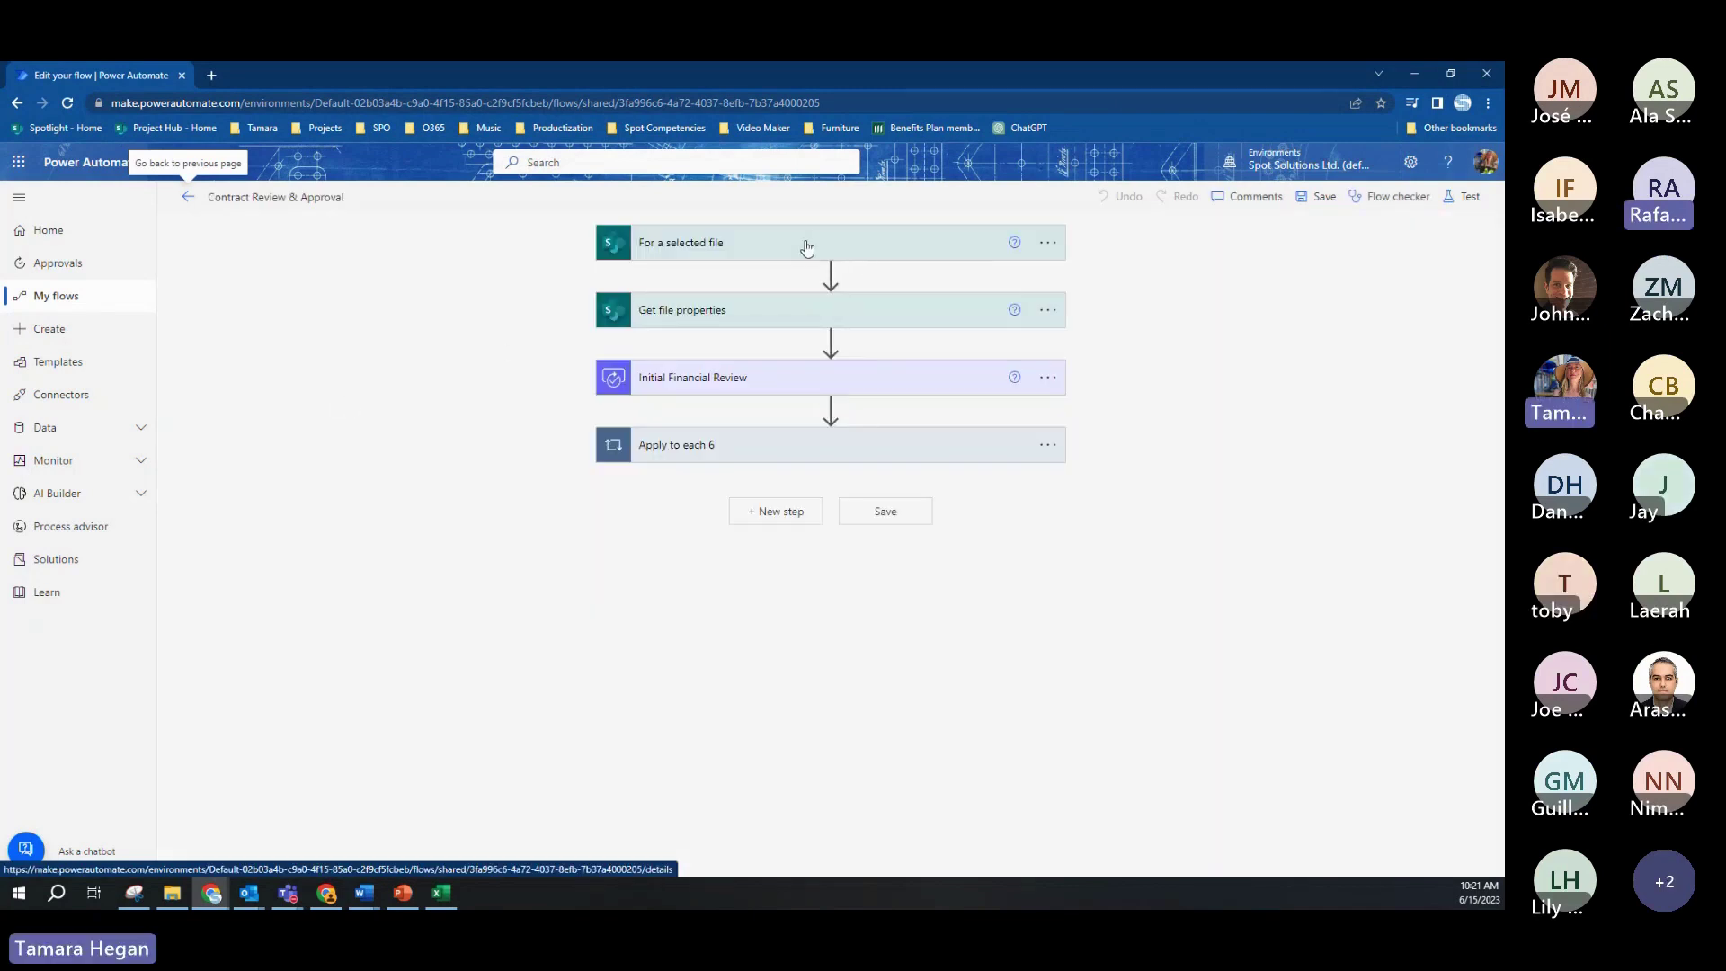
Step: Expand the For a selected file trigger, Get file properties and Initial Financial Review steps
{"action": "left_click", "coordinate": [808, 246]}
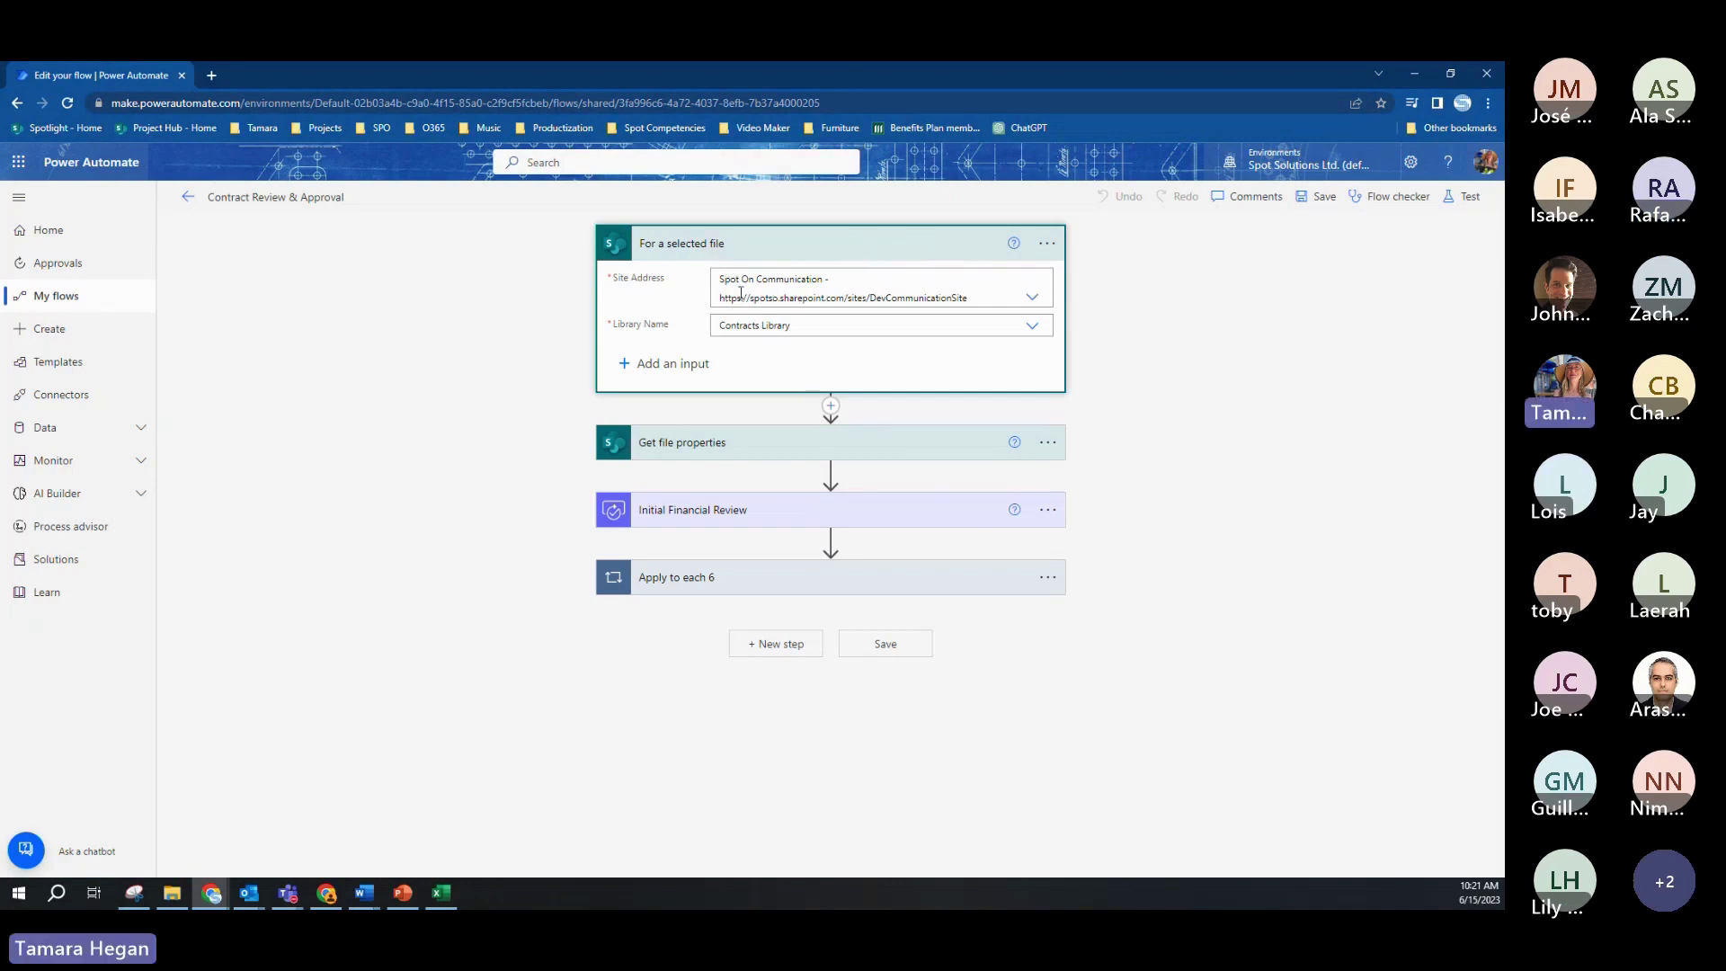
{"action": "left_click", "coordinate": [859, 446]}
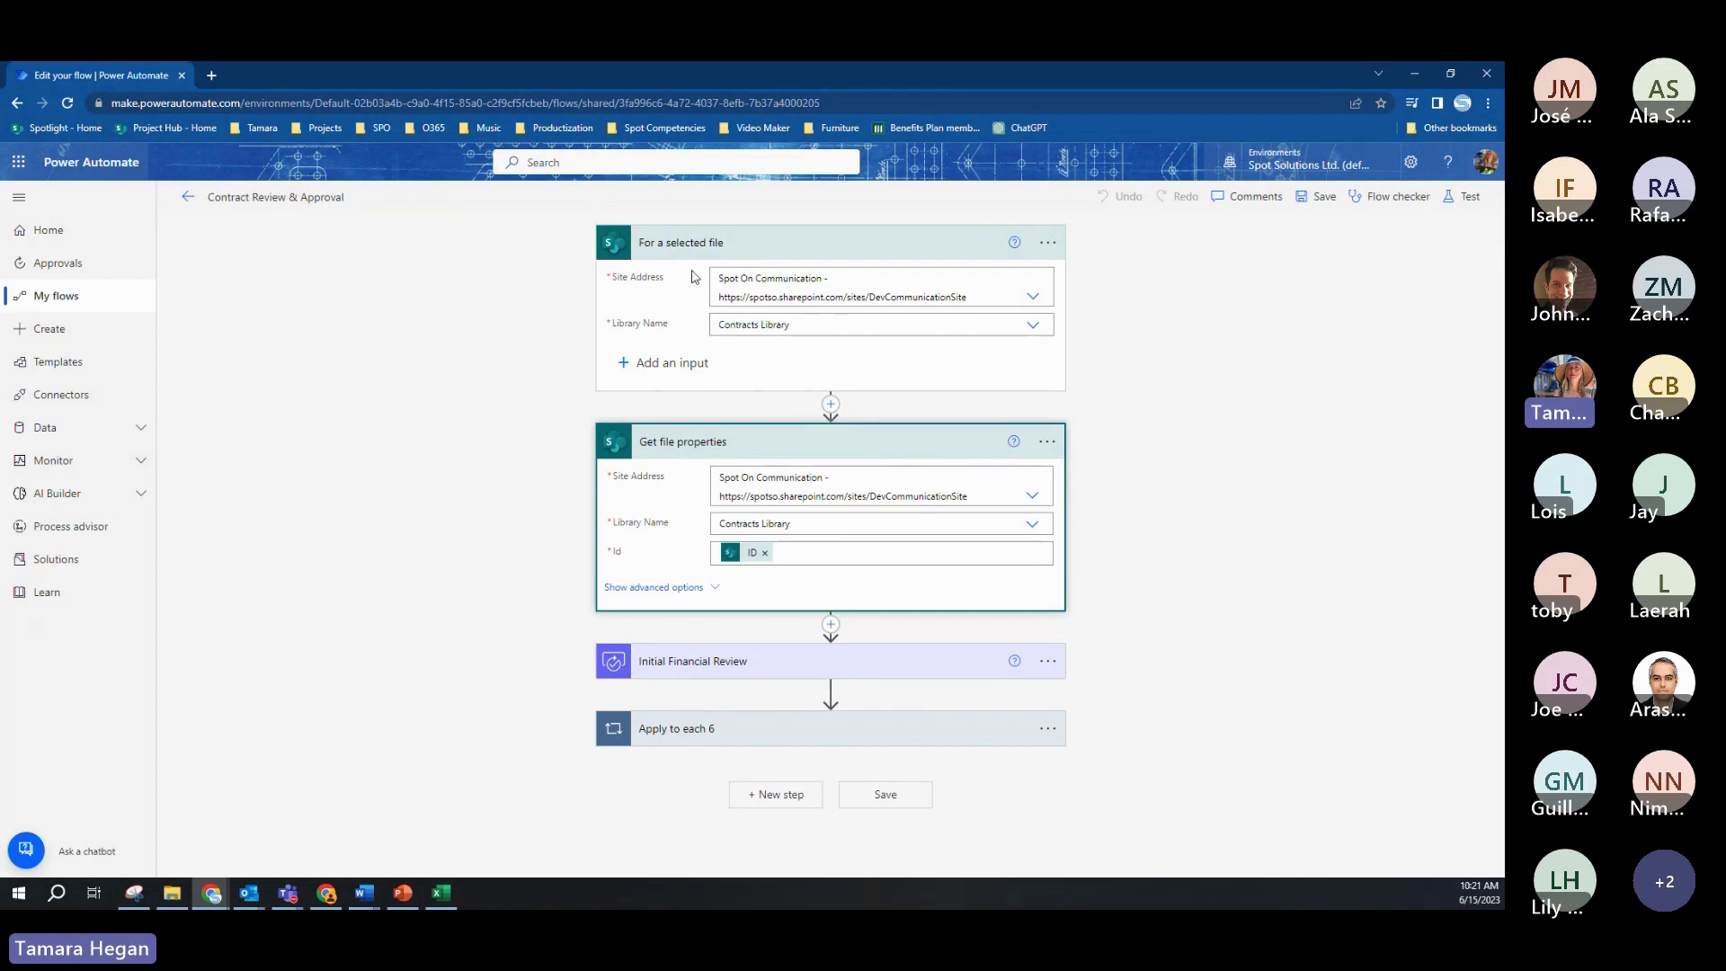
{"action": "left_click", "coordinate": [855, 661]}
{"action": "scroll", "coordinate": [1144, 445], "scroll_direction": "down", "scroll_amount": 3}
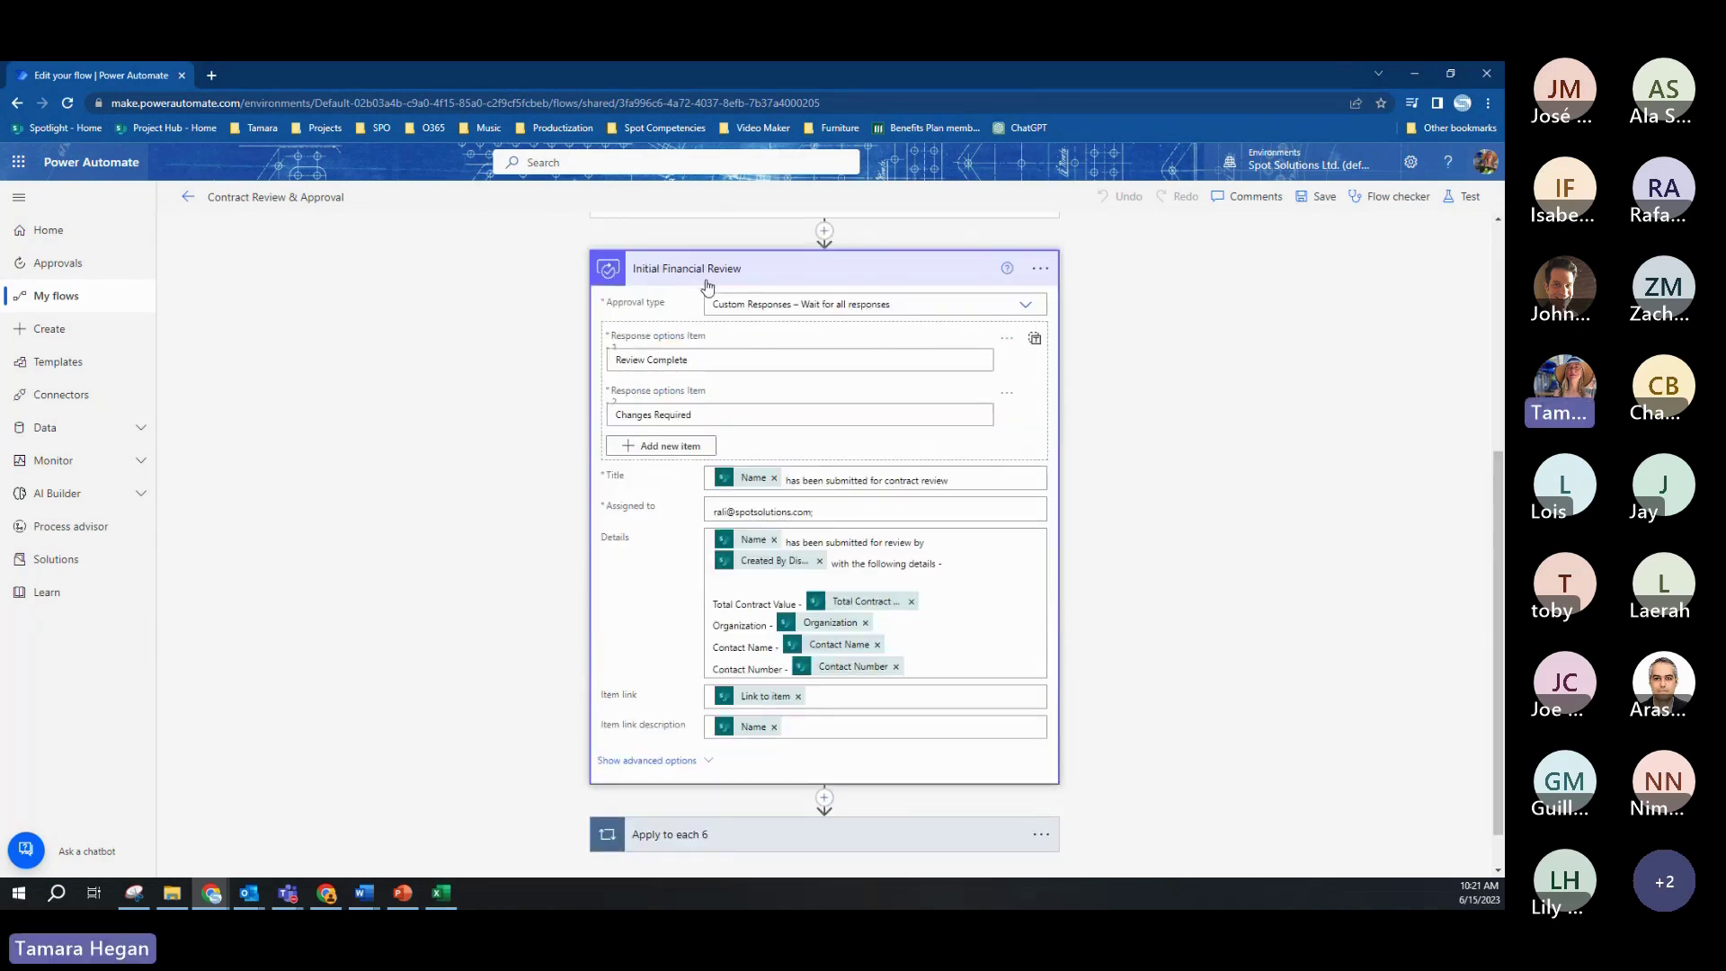
{"action": "left_click", "coordinate": [1029, 309]}
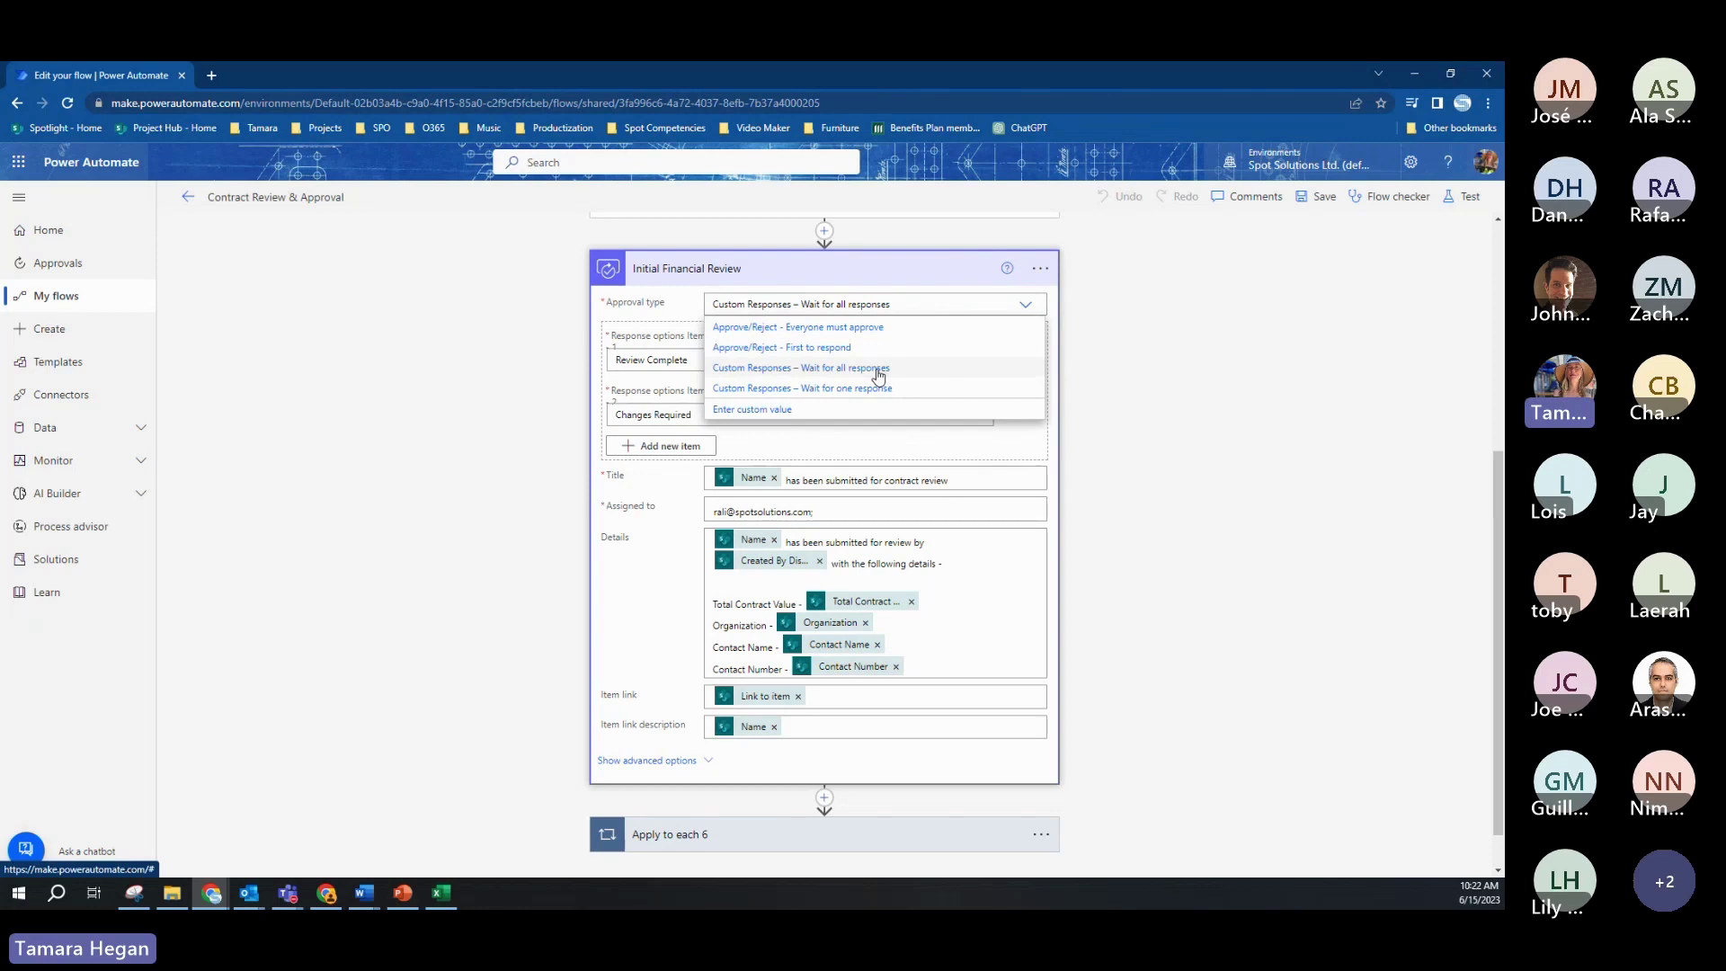
{"action": "left_click", "coordinate": [879, 375]}
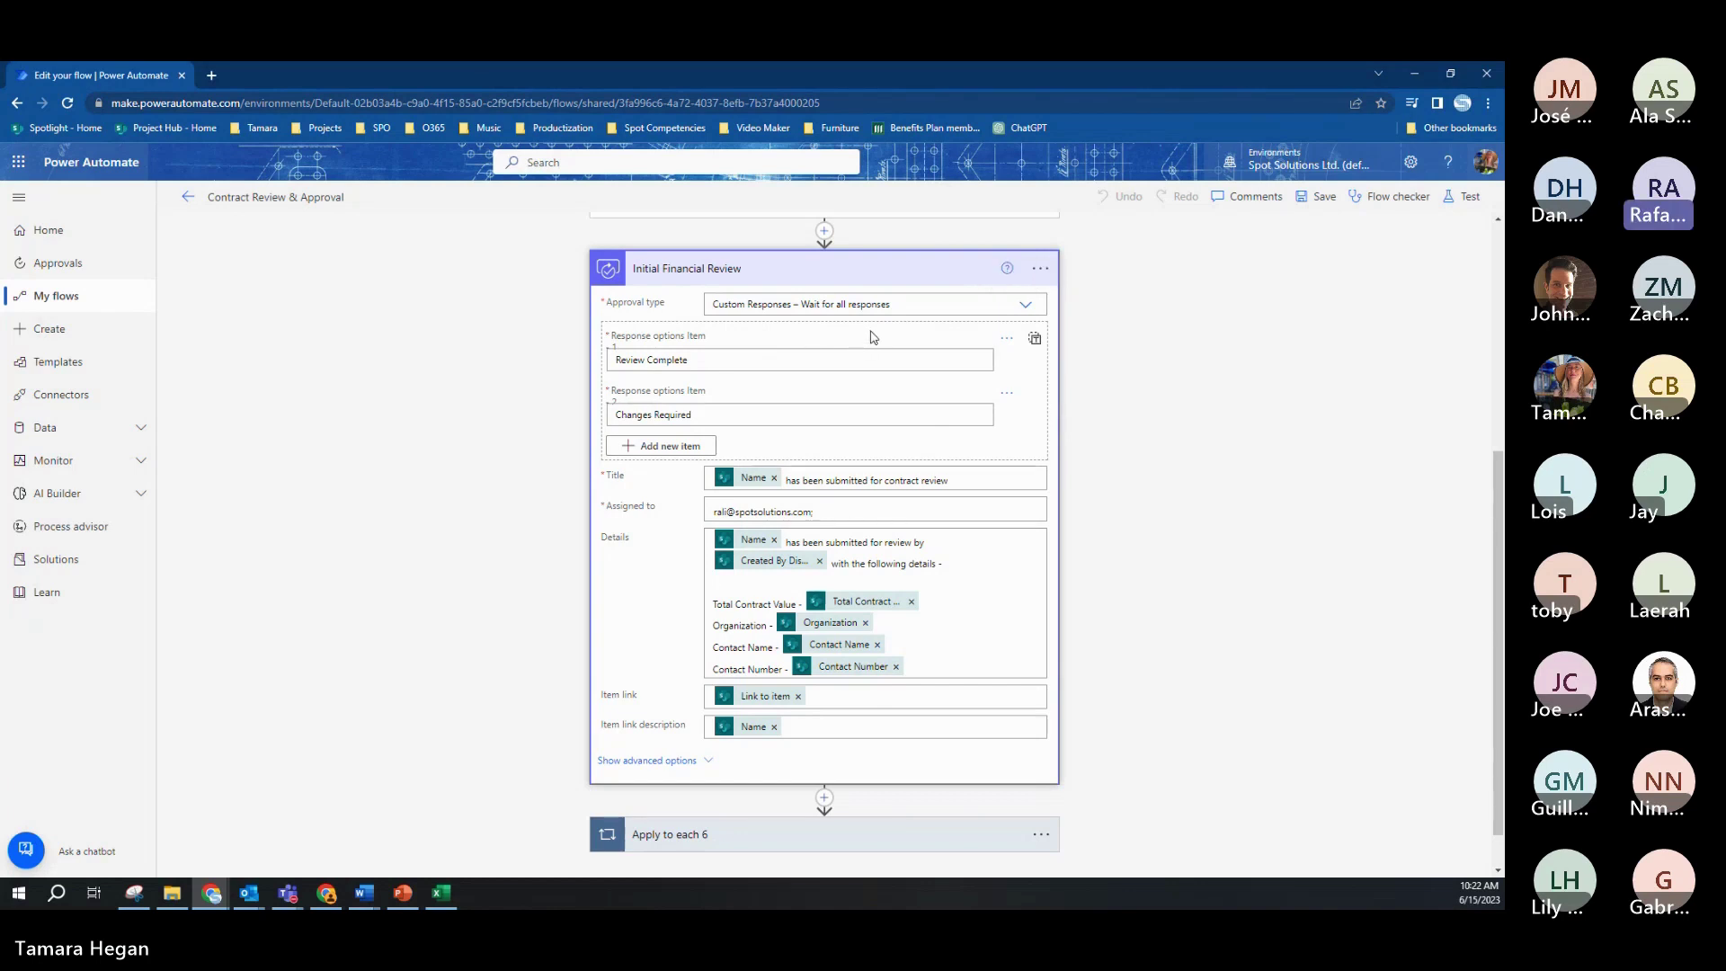
{"action": "left_click", "coordinate": [1487, 102]}
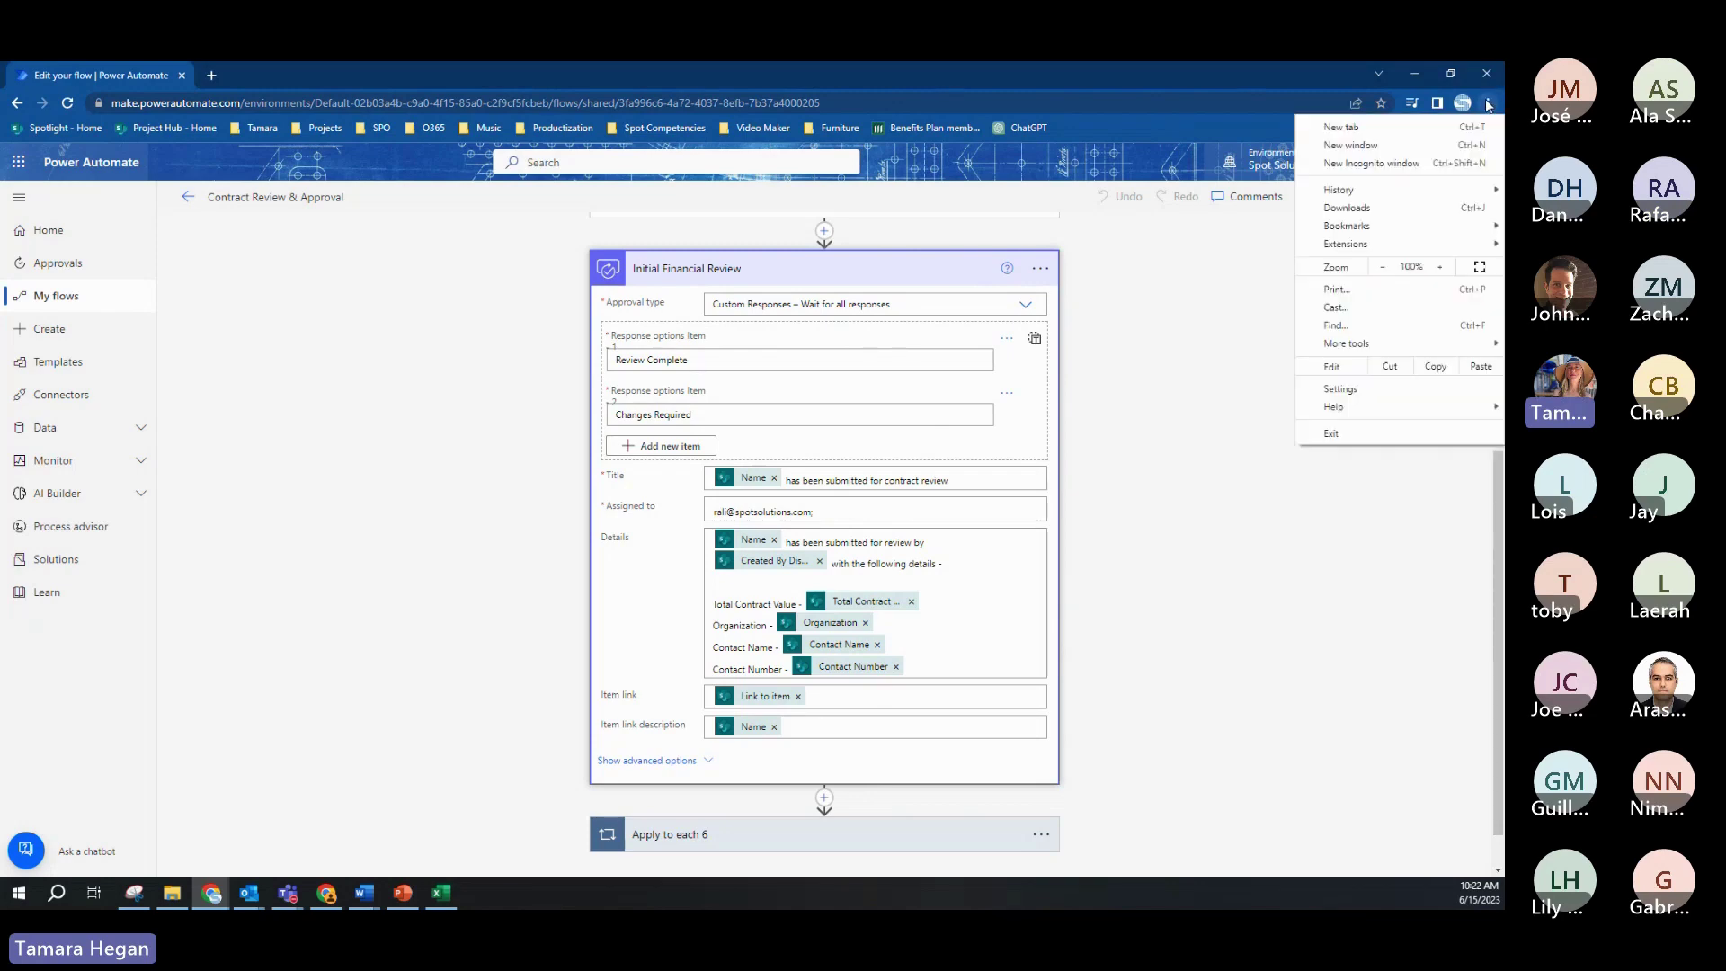
{"action": "left_click", "coordinate": [1439, 267]}
{"action": "left_click", "coordinate": [1439, 267]}
{"action": "left_click", "coordinate": [1439, 267]}
{"action": "left_click", "coordinate": [1439, 267]}
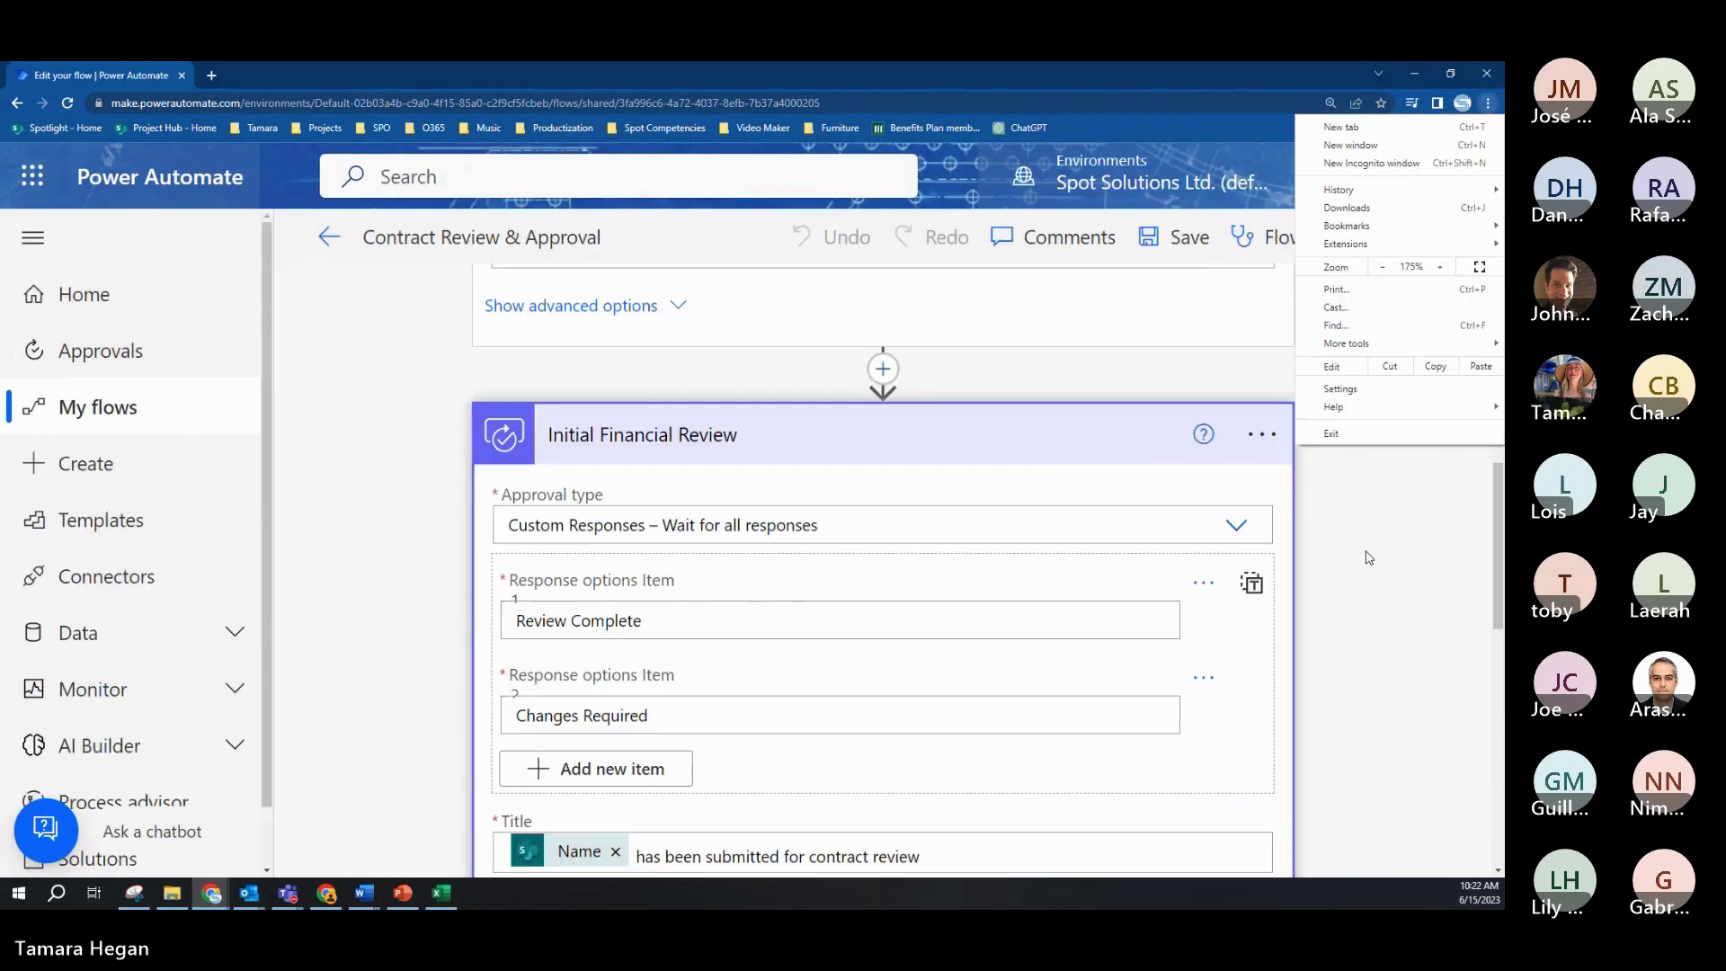
{"action": "left_click", "coordinate": [1372, 498]}
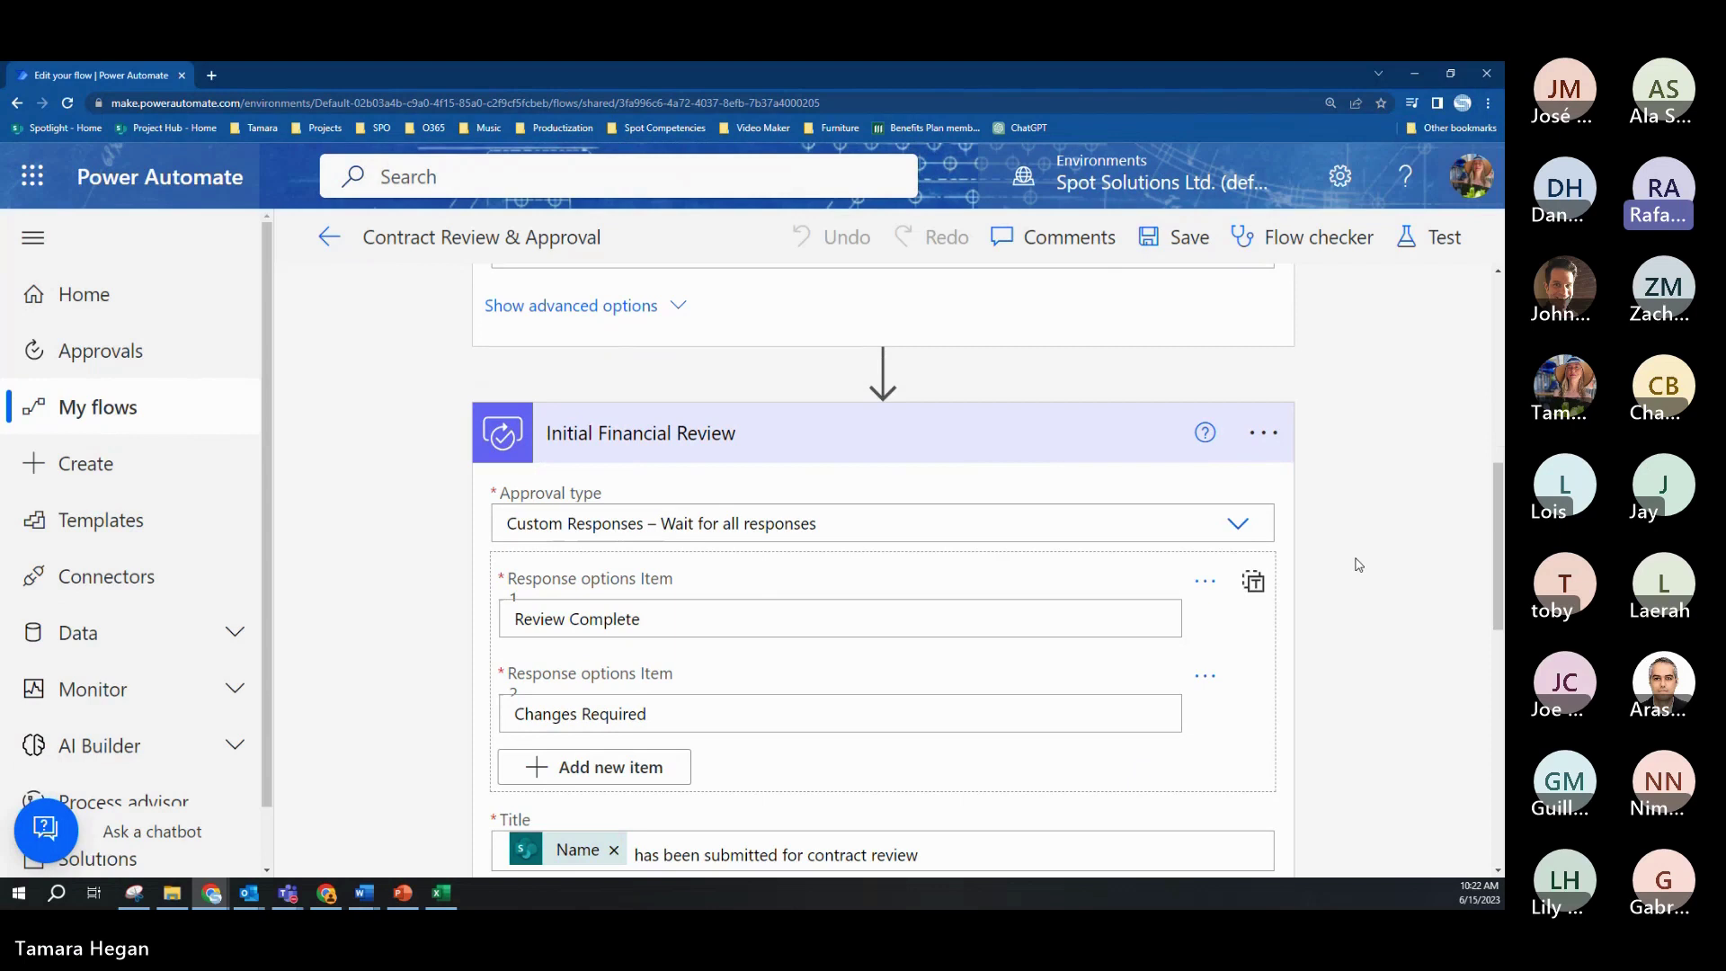
{"action": "left_click", "coordinate": [1252, 528]}
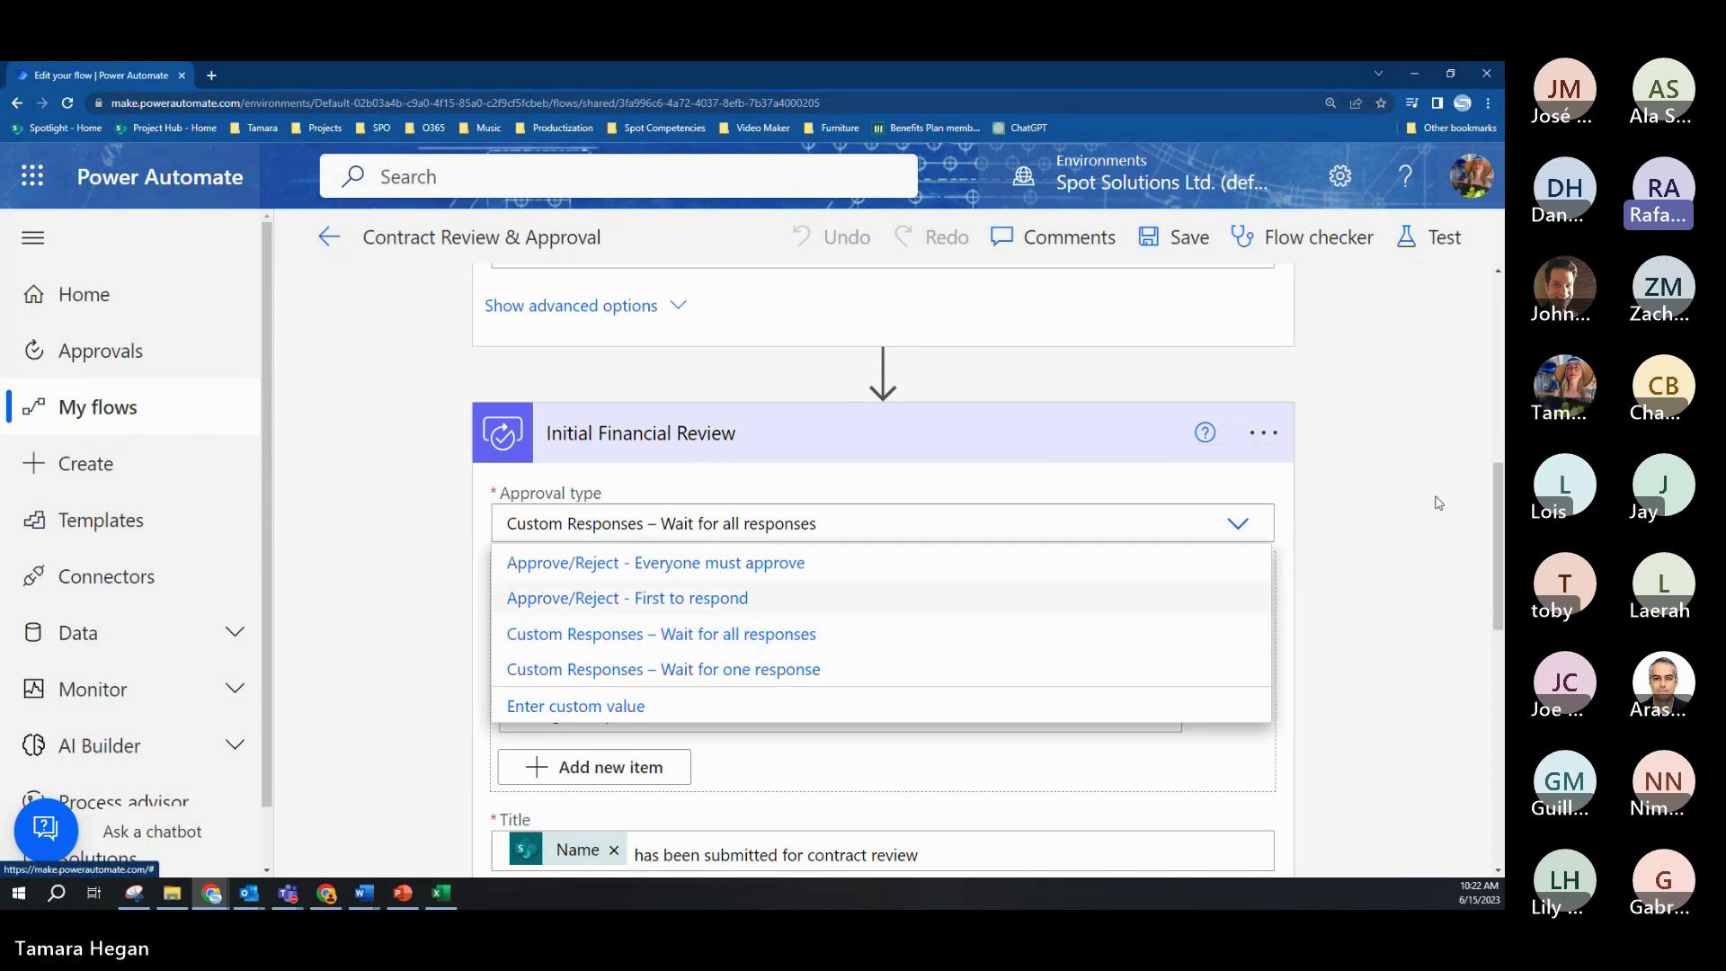
{"action": "left_click", "coordinate": [1398, 509]}
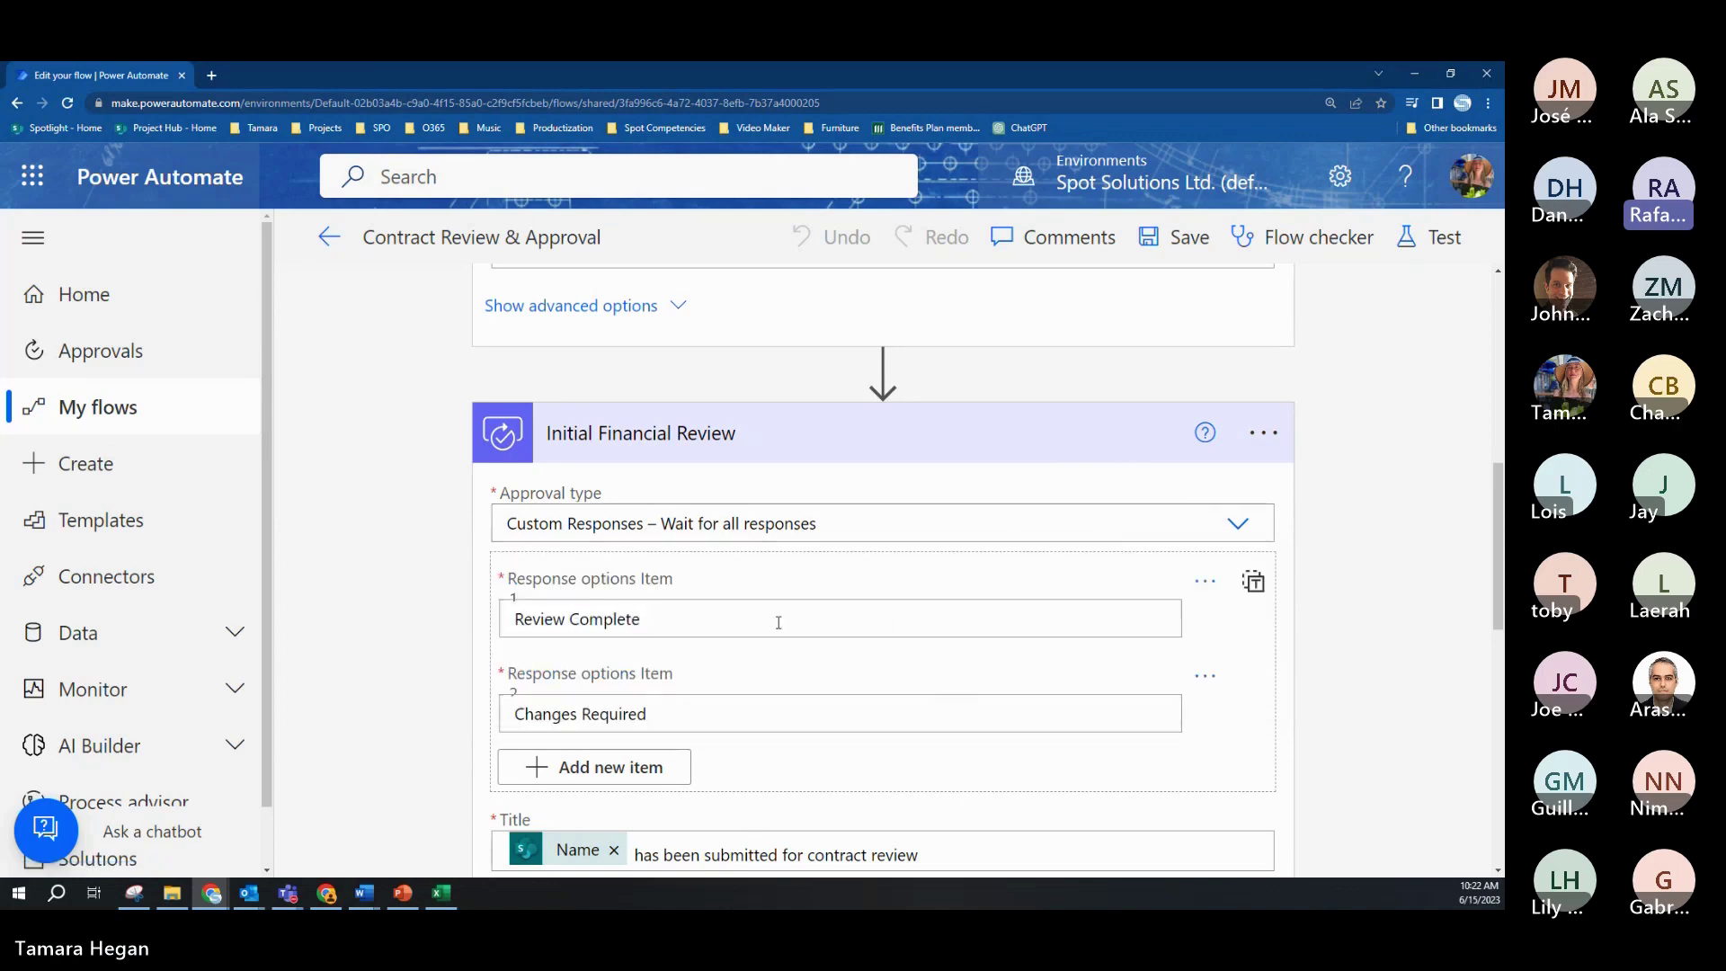
{"action": "scroll", "coordinate": [773, 622], "scroll_direction": "down", "scroll_amount": 3}
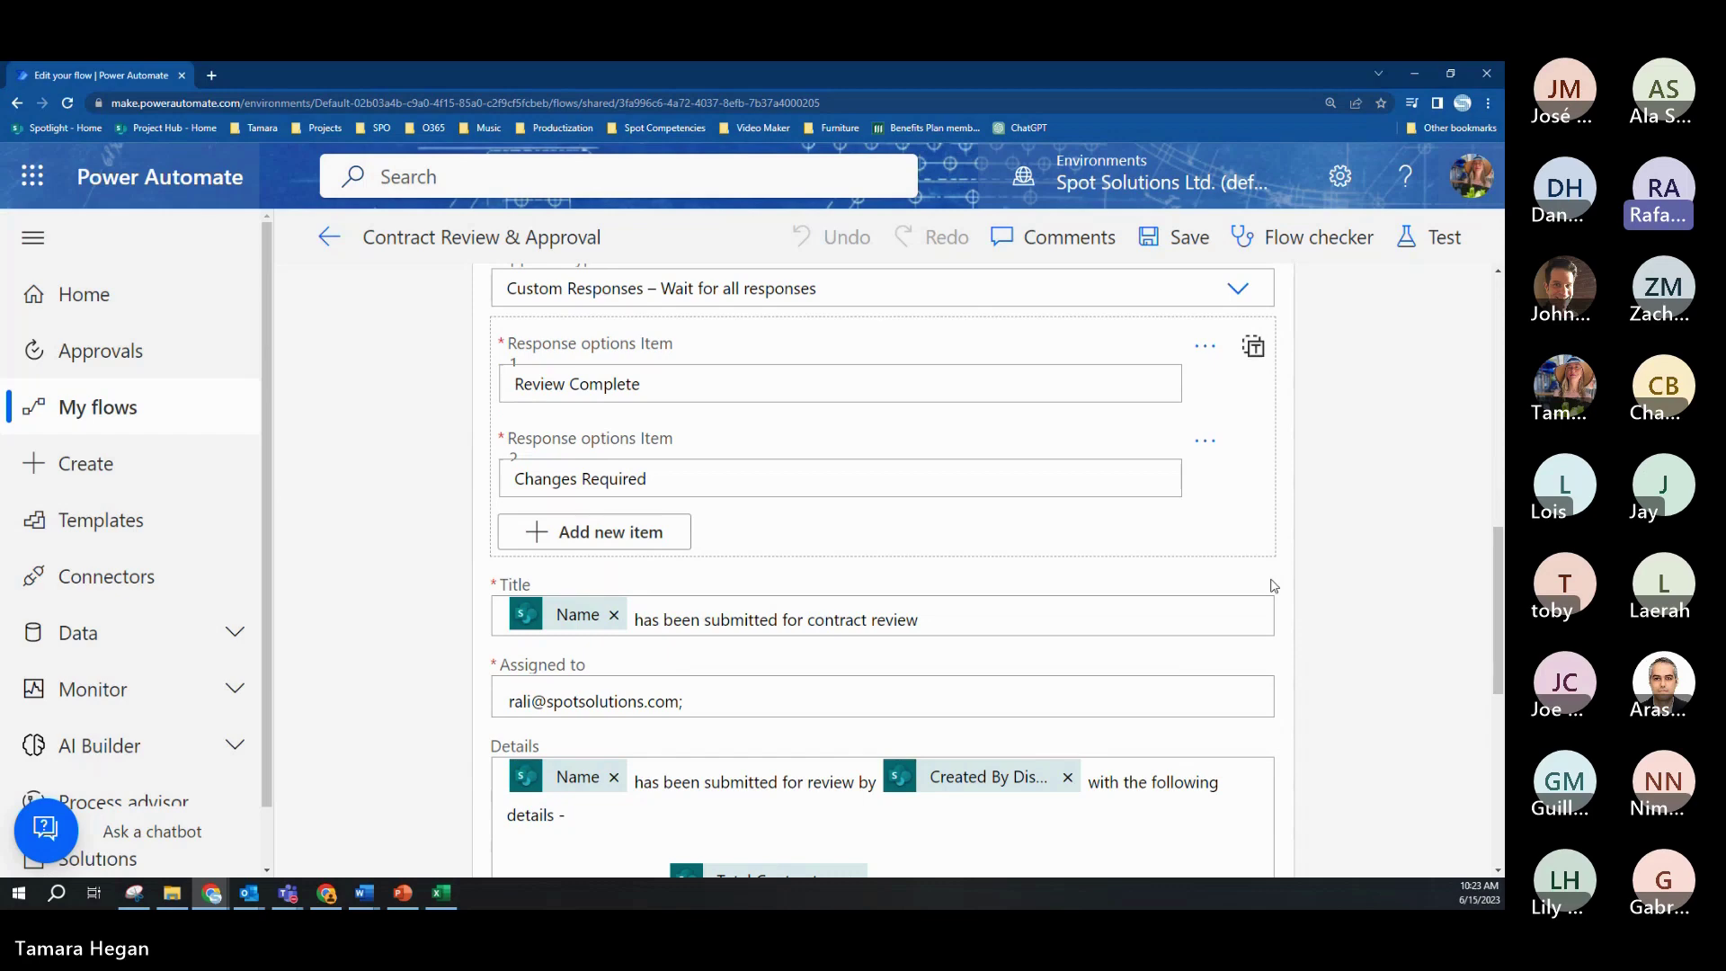
{"action": "scroll", "coordinate": [1274, 587], "scroll_direction": "down", "scroll_amount": 2}
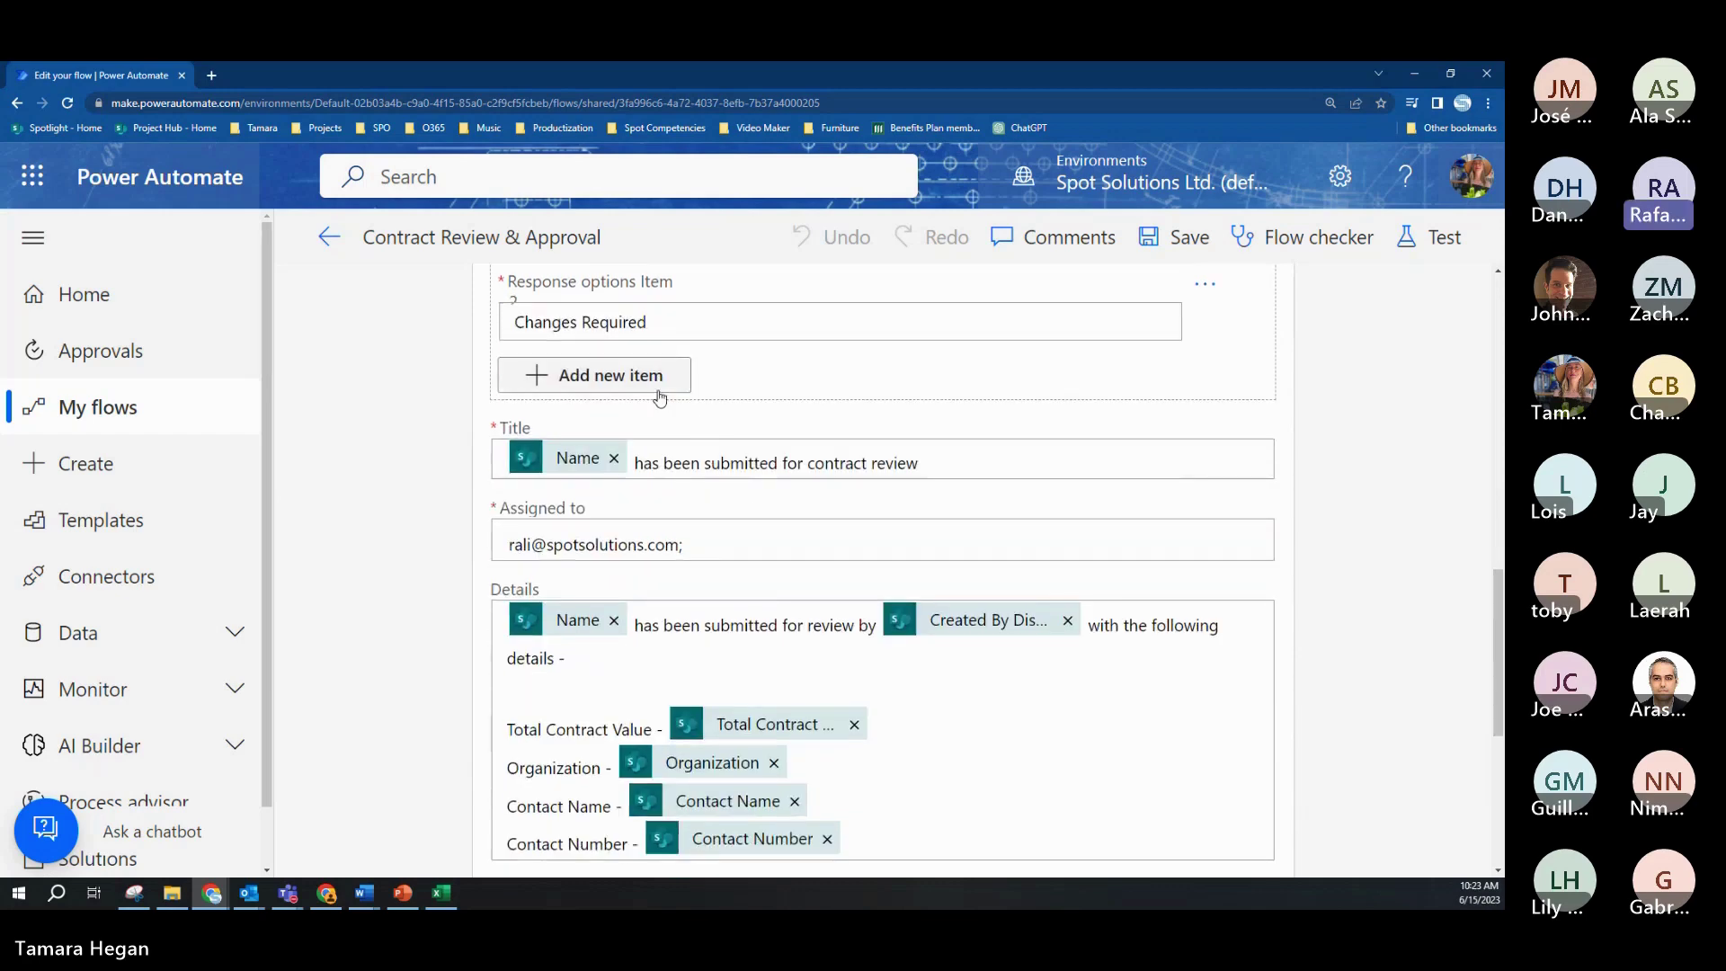
{"action": "scroll", "coordinate": [1254, 442], "scroll_direction": "down", "scroll_amount": 2}
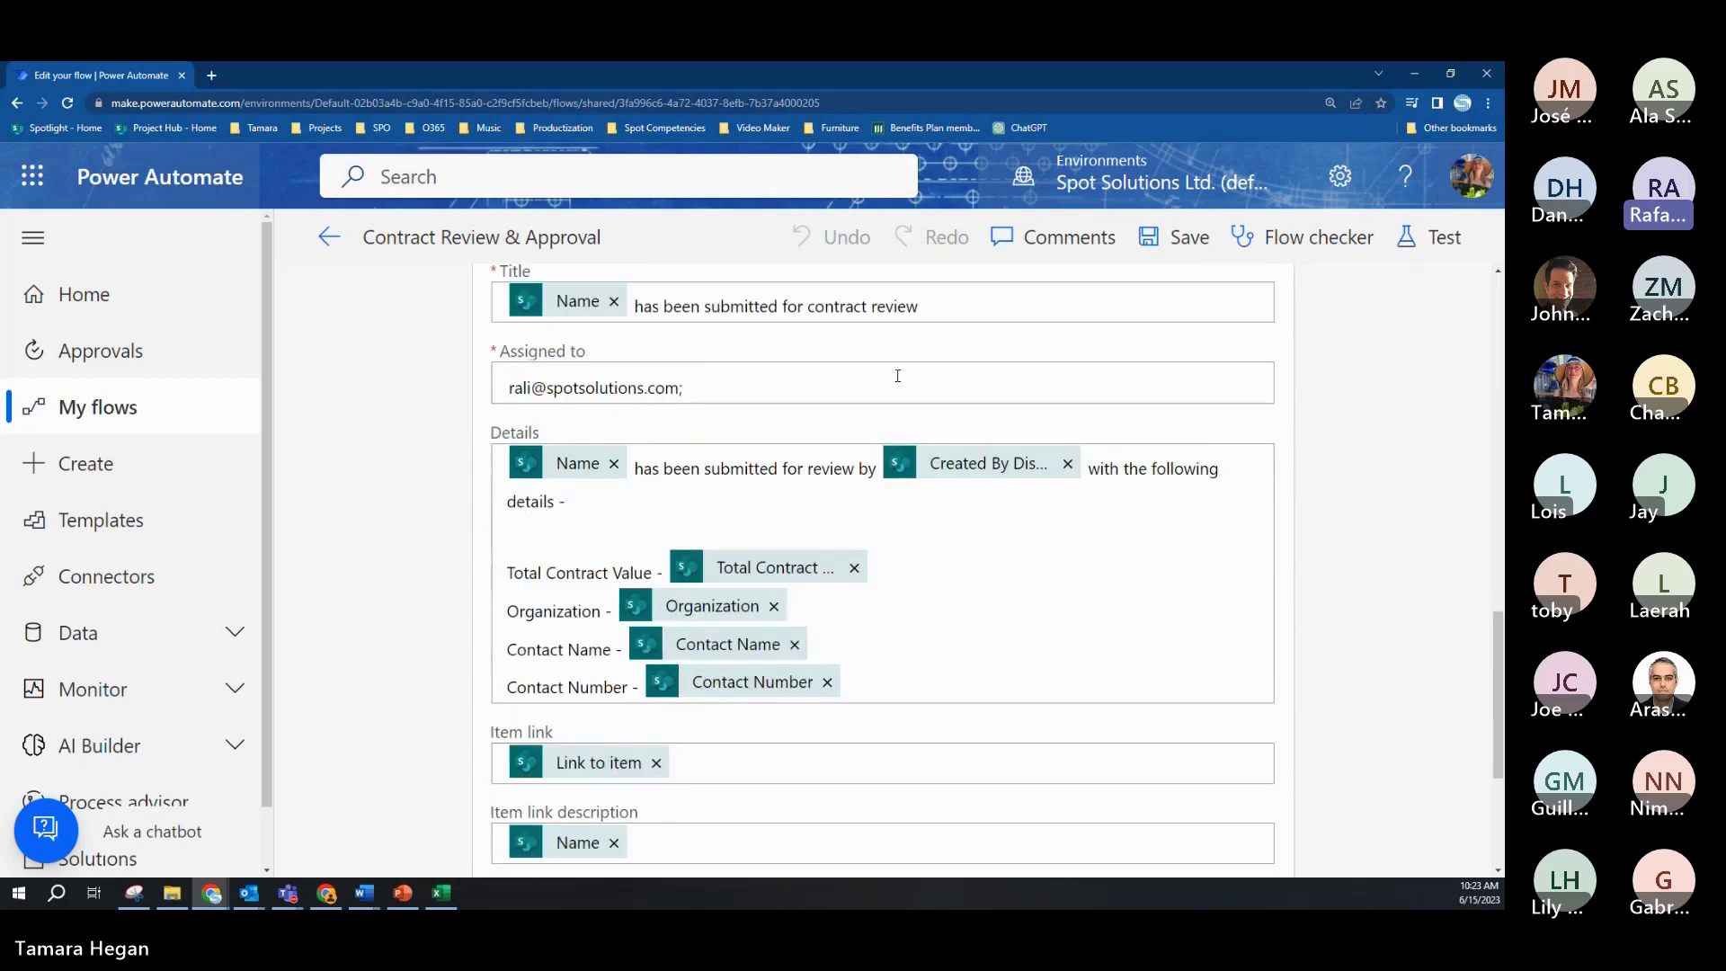
Step: View dynamic content for the Title field and Changes Required option, then return to My flows
{"action": "left_click", "coordinate": [637, 308]}
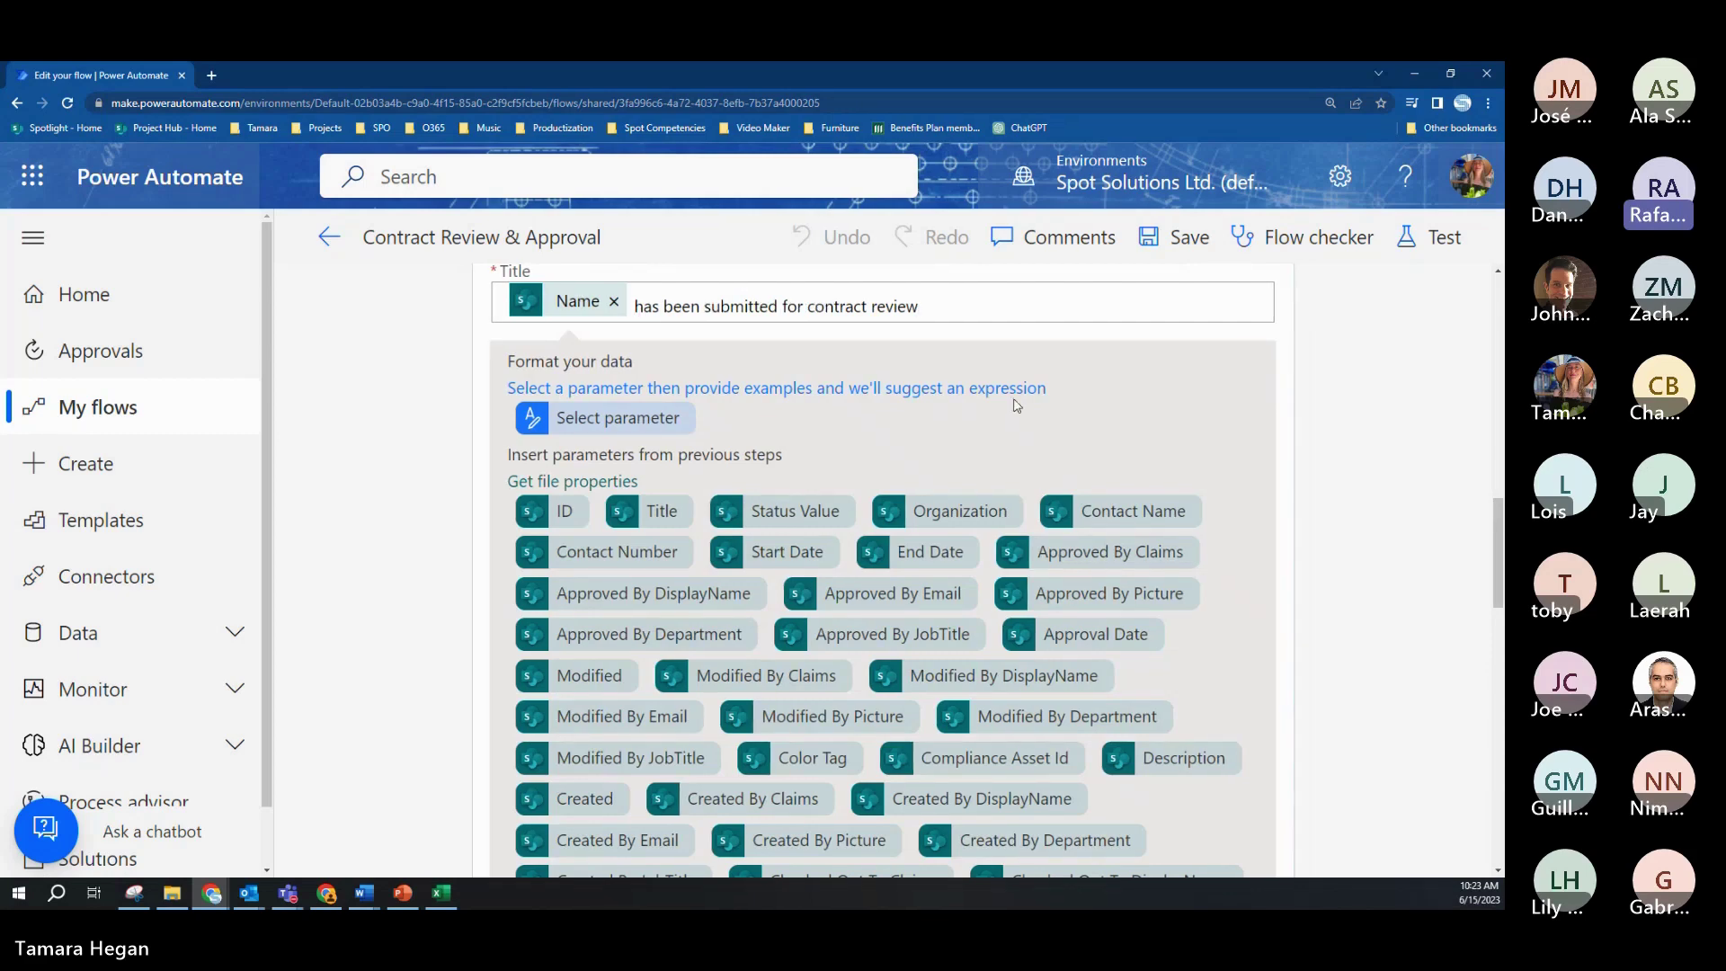
{"action": "scroll", "coordinate": [671, 383], "scroll_direction": "up", "scroll_amount": 3}
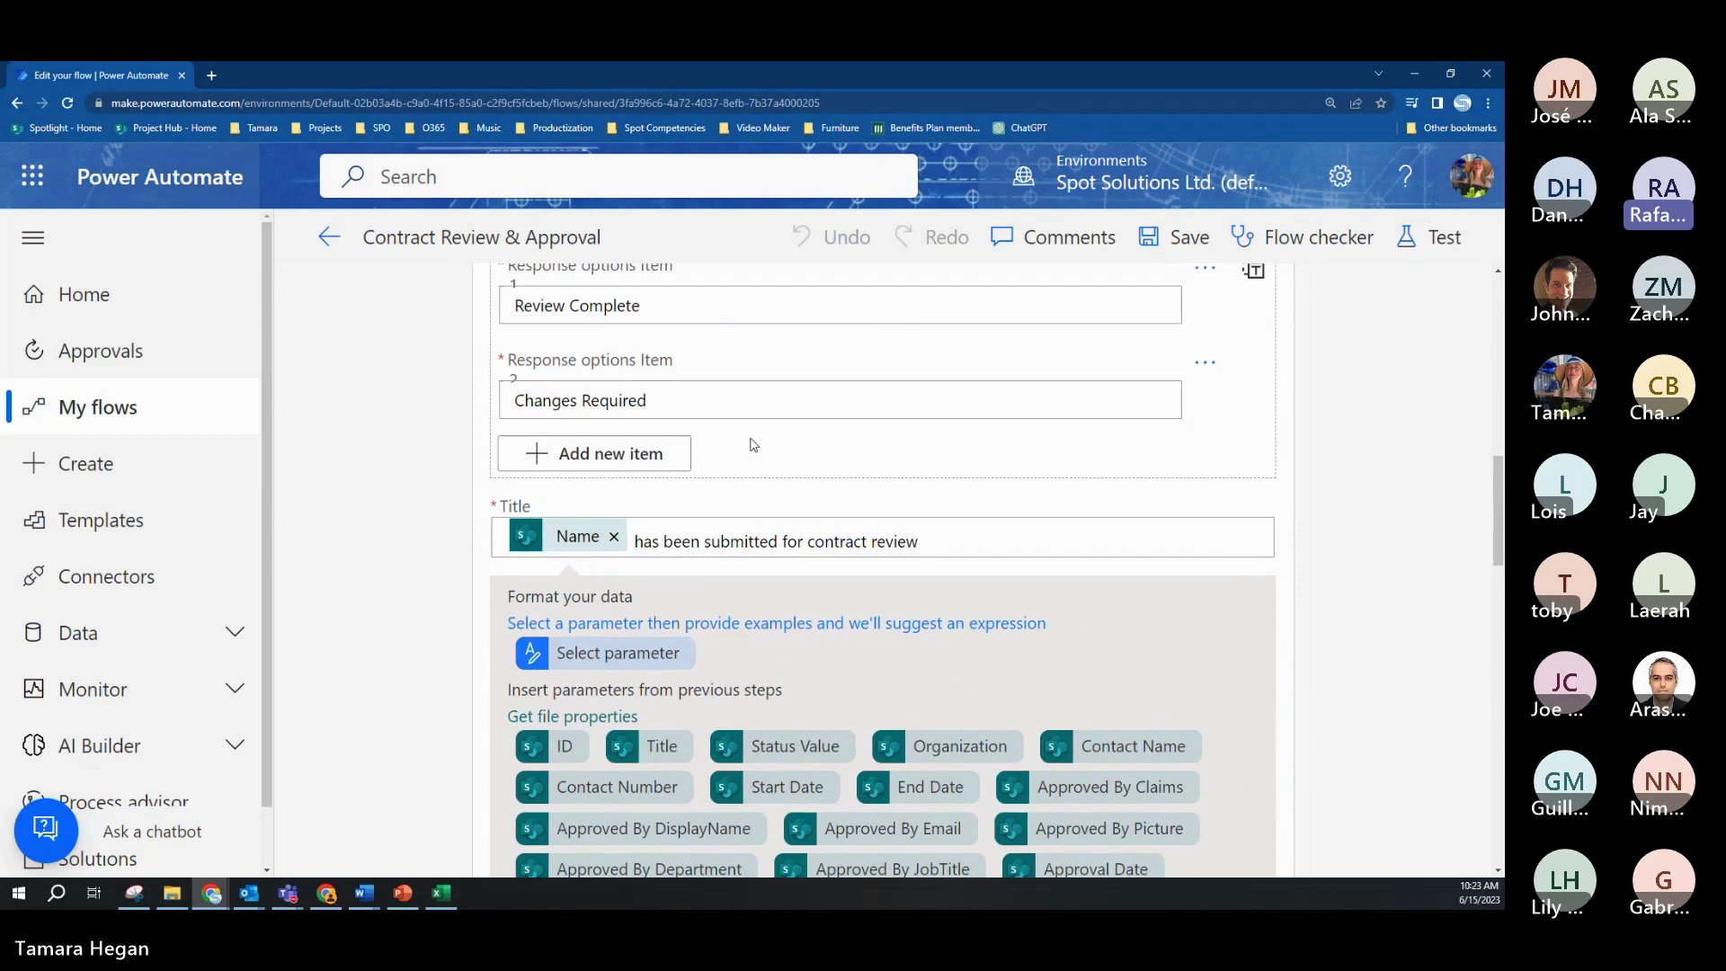
{"action": "left_click", "coordinate": [758, 400]}
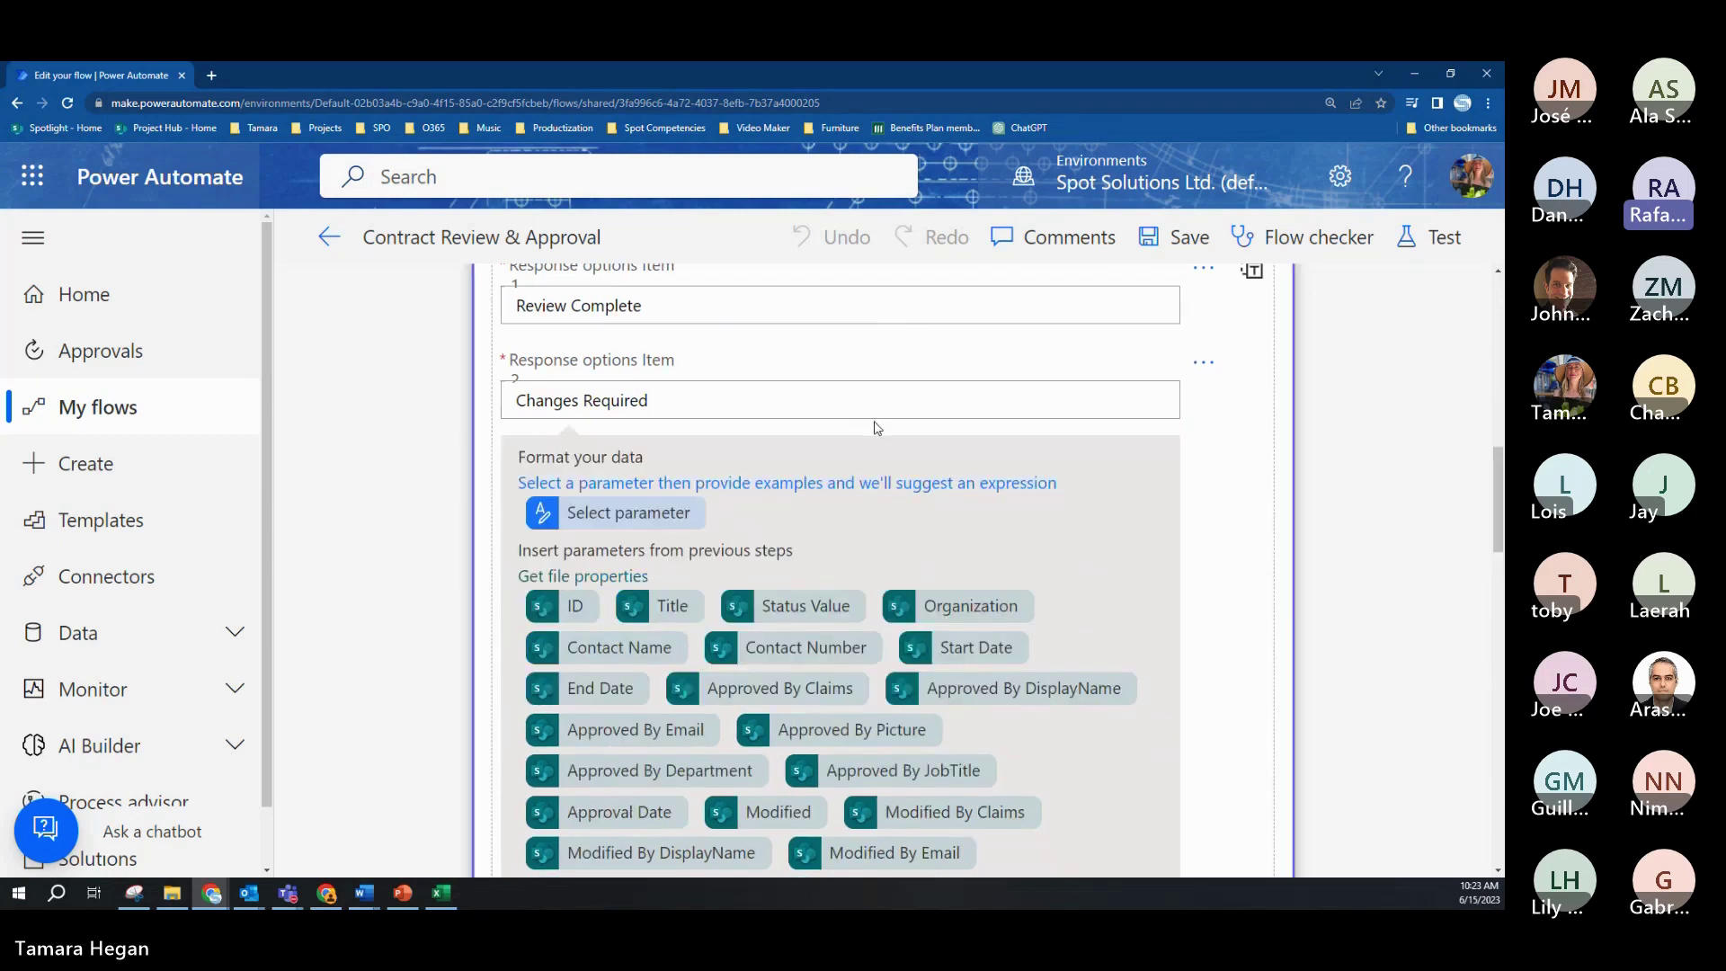
{"action": "scroll", "coordinate": [881, 431], "scroll_direction": "down", "scroll_amount": 3}
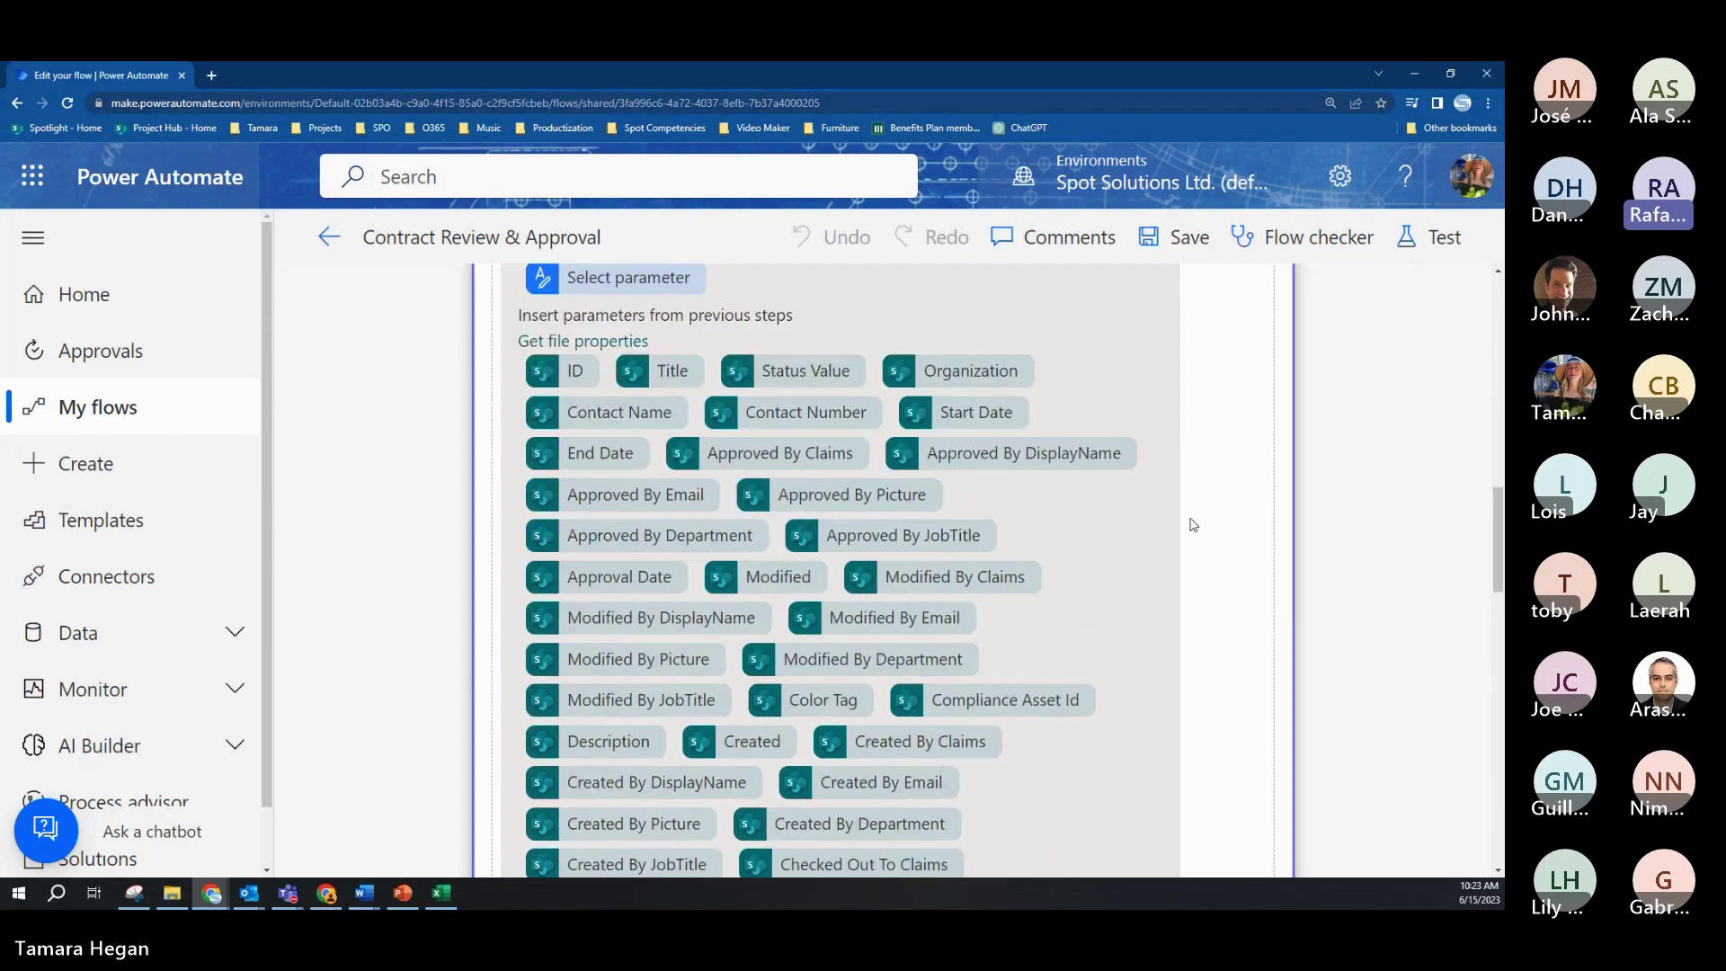
{"action": "left_click", "coordinate": [201, 415]}
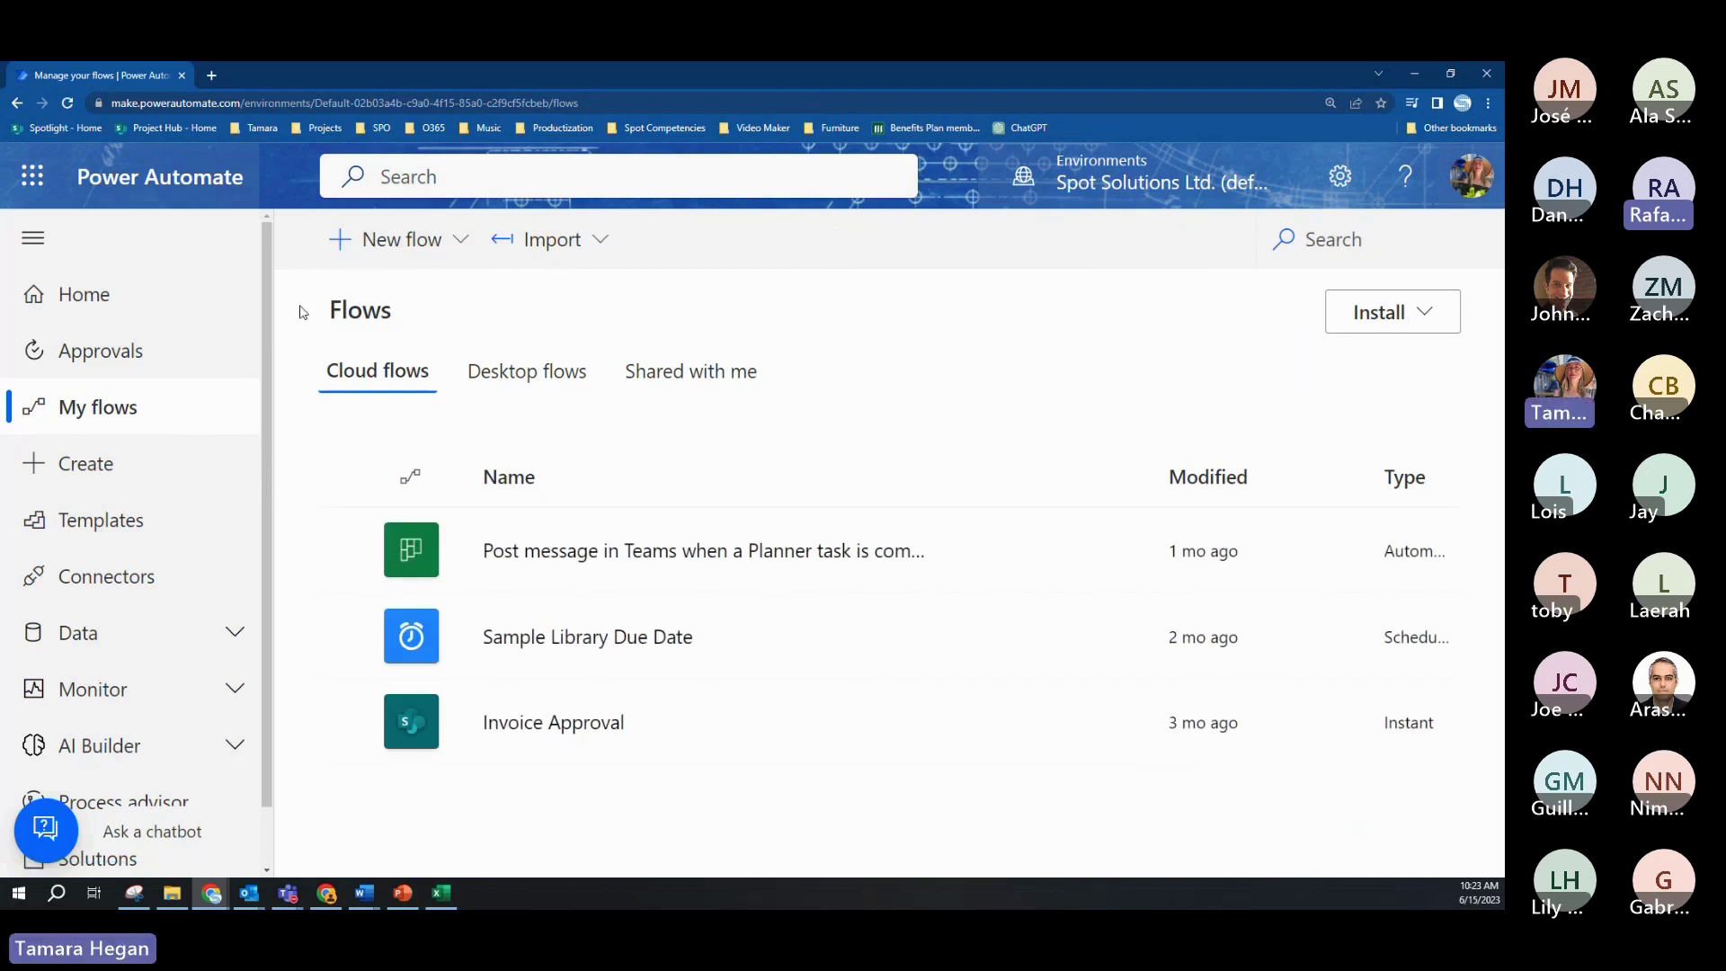
Step: From Shared with me, reopen Contract Review & Approval in the editor via its details page
{"action": "left_click", "coordinate": [680, 396]}
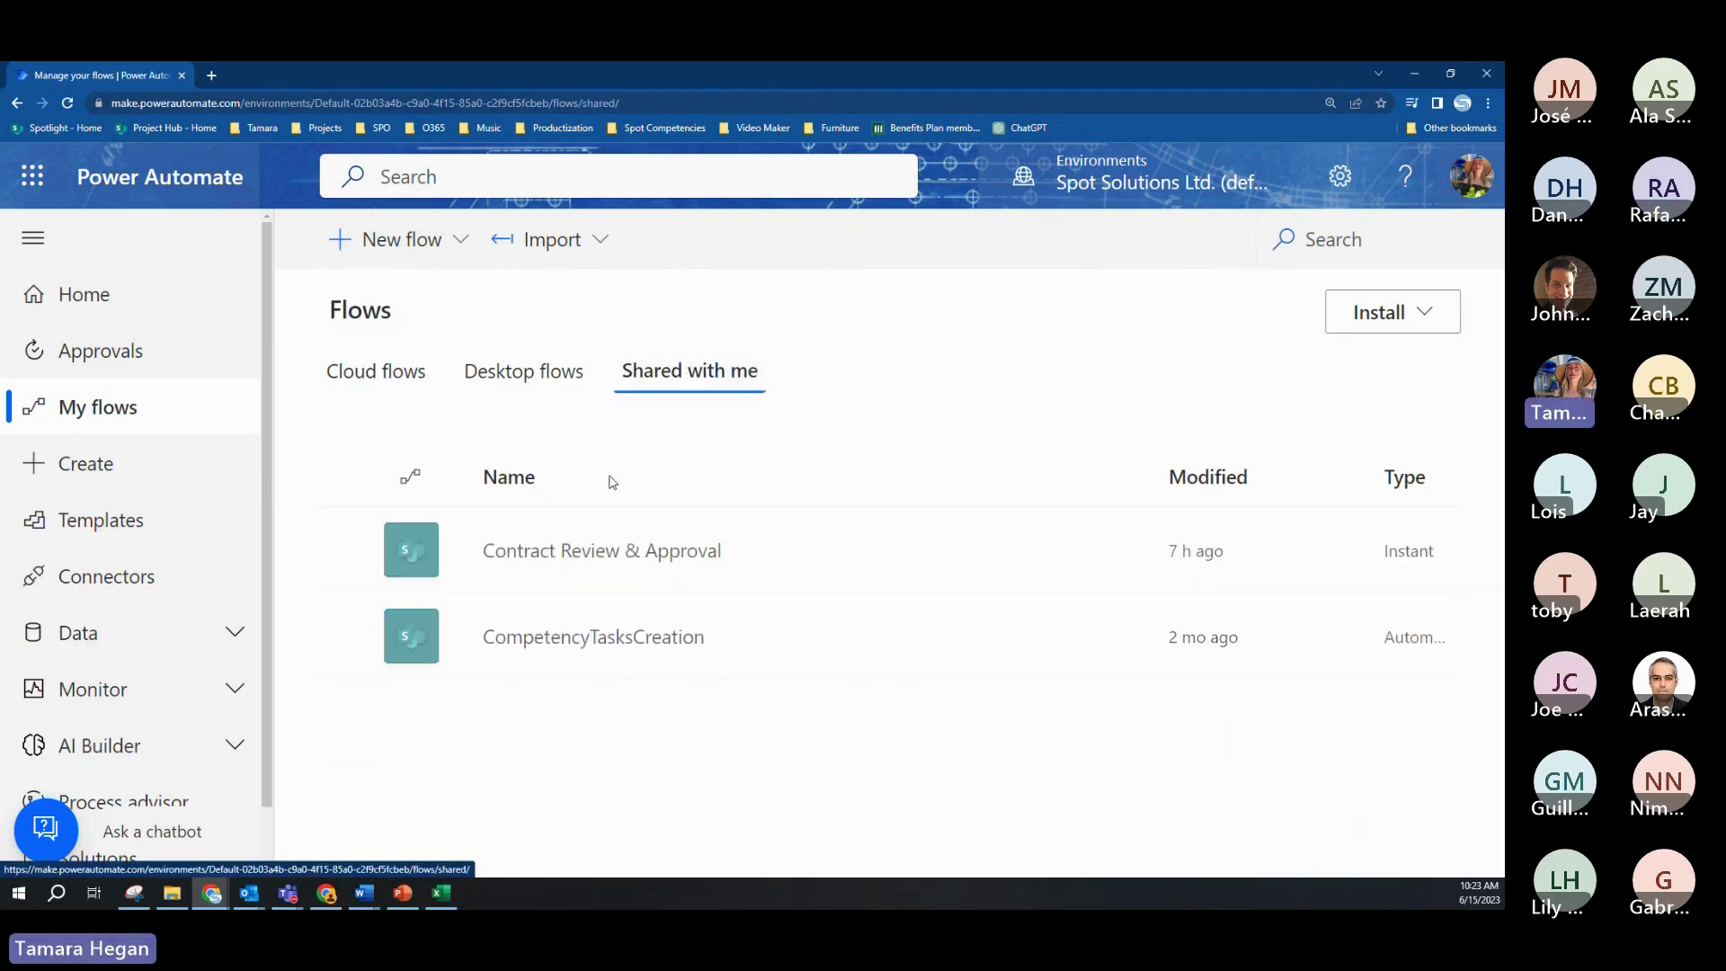
{"action": "left_click", "coordinate": [547, 575]}
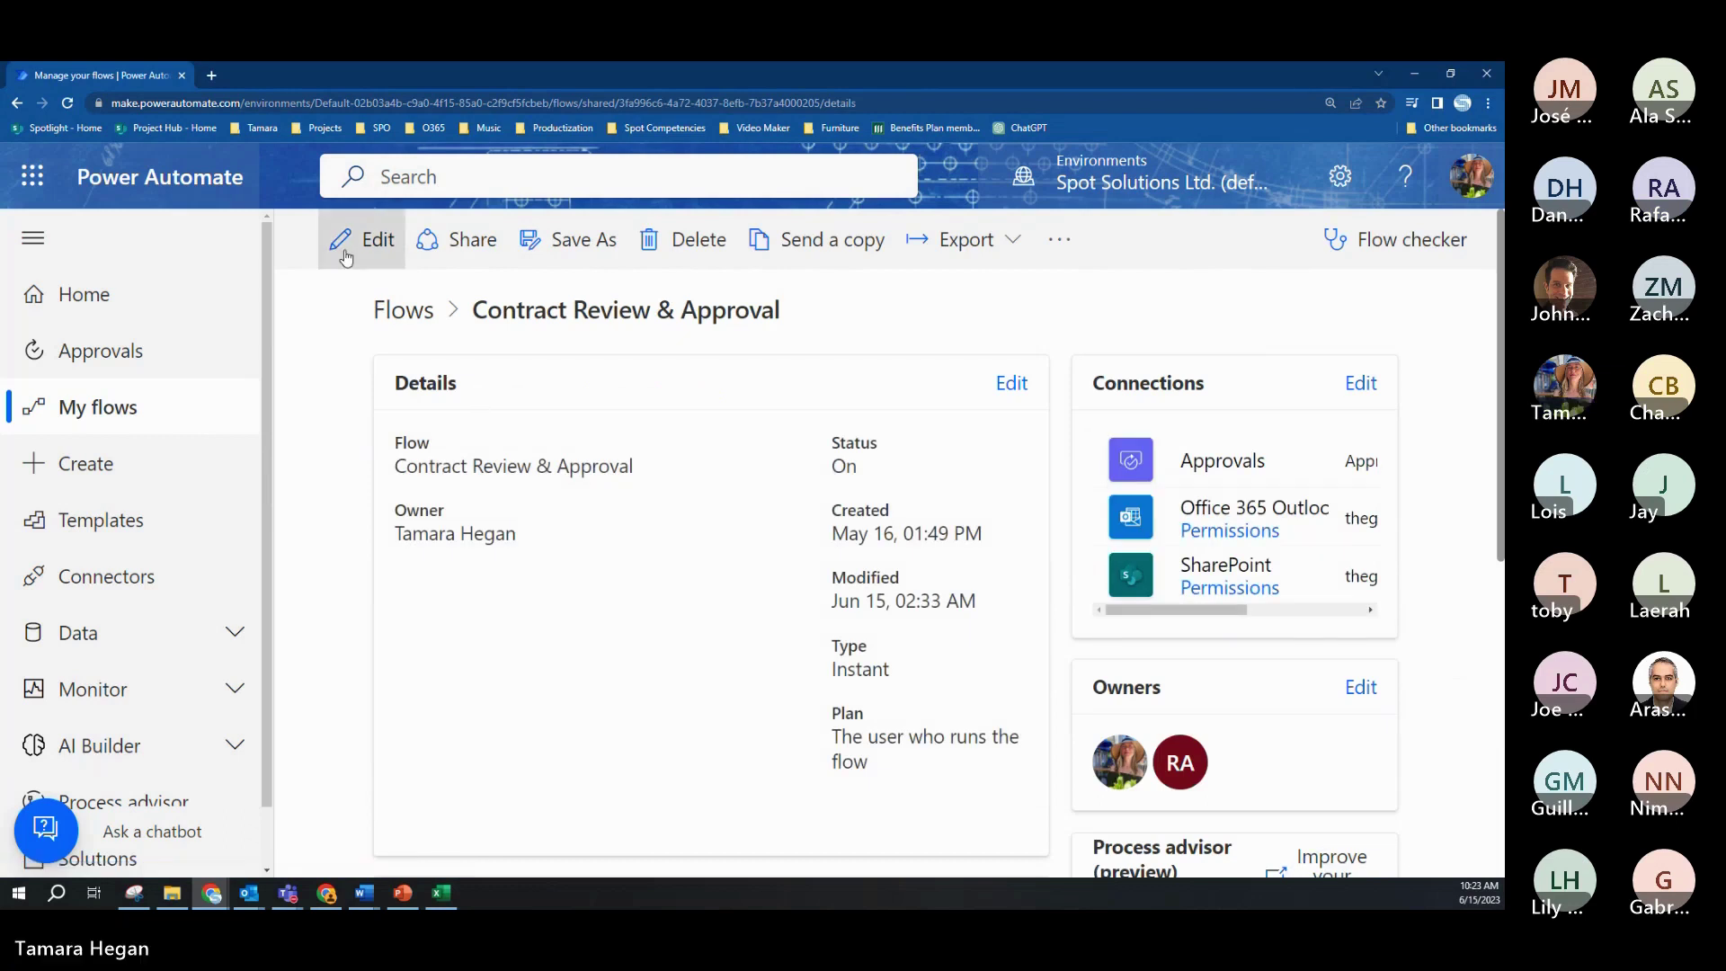
{"action": "left_click", "coordinate": [364, 239]}
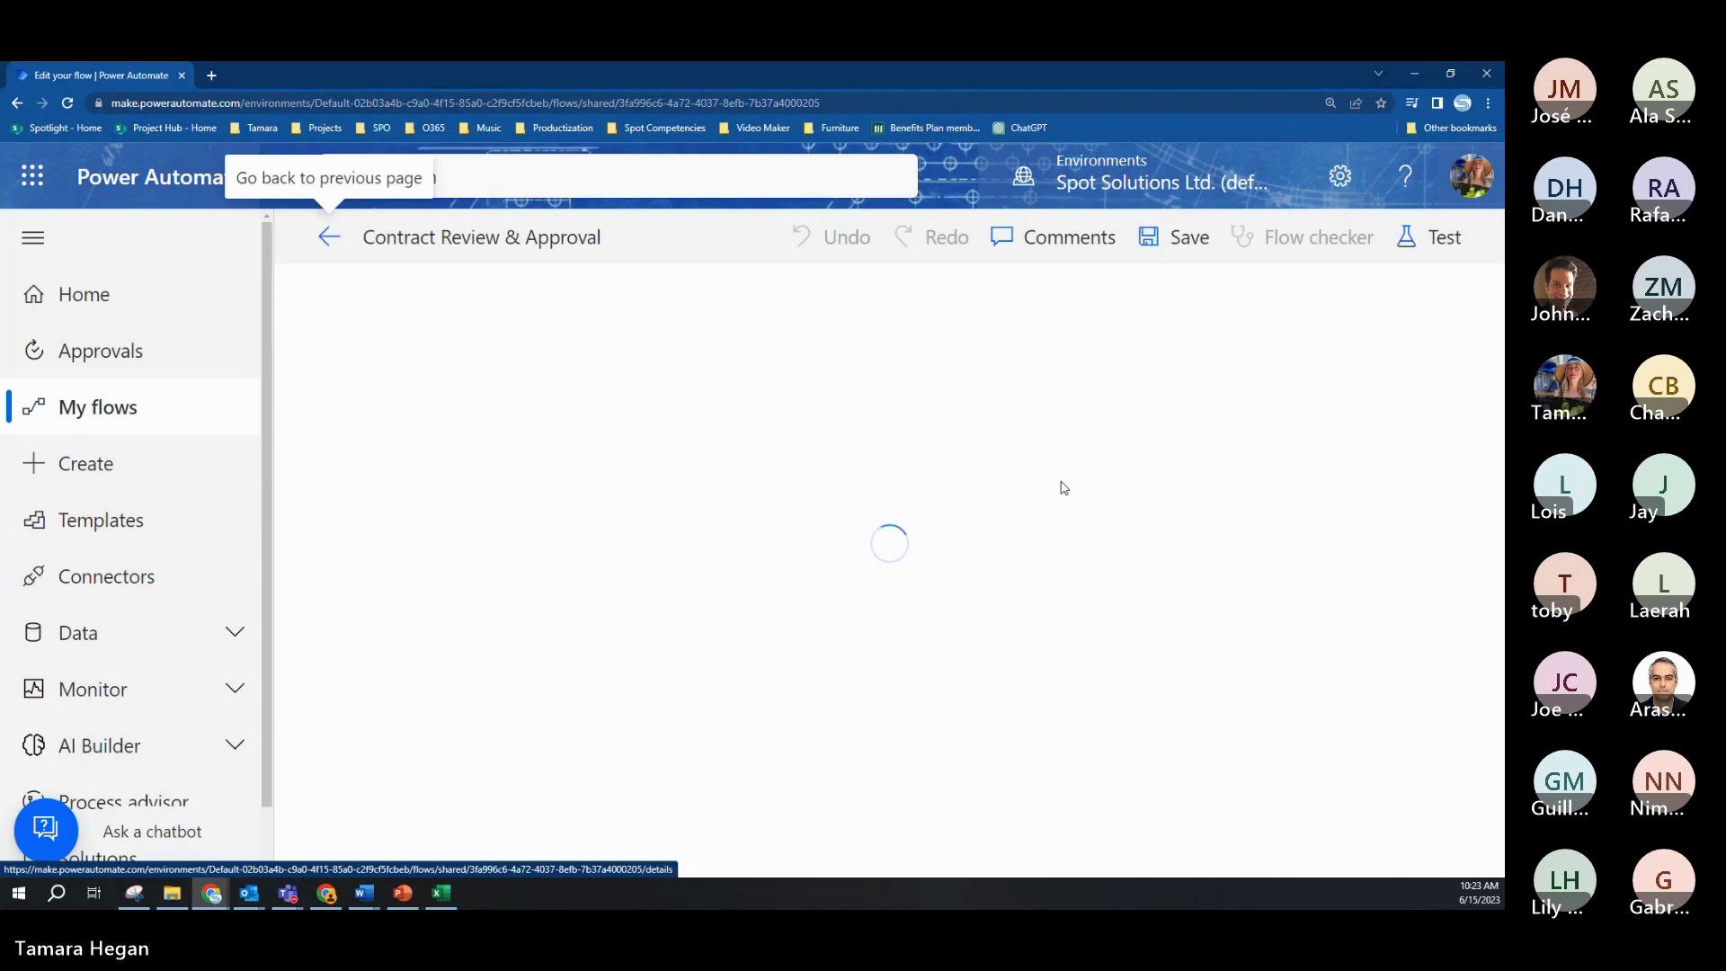
Step: Expand Initial Financial Review and scroll through its response options, assignee and details
{"action": "left_click", "coordinate": [924, 551]}
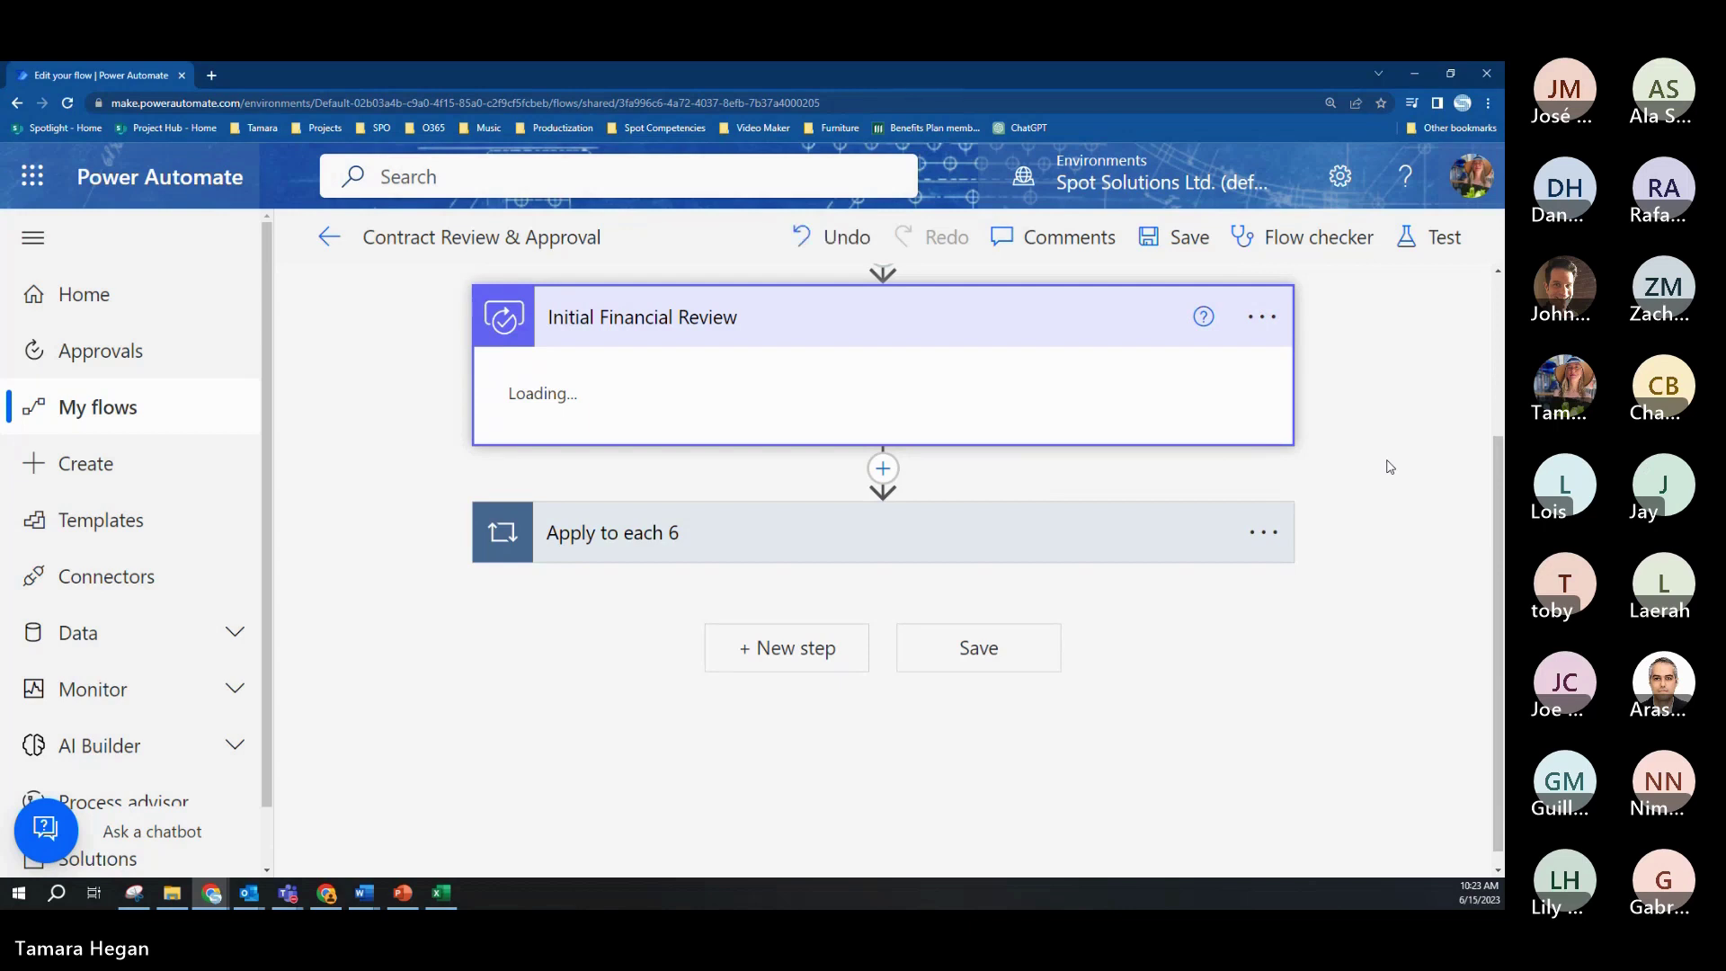
{"action": "scroll", "coordinate": [1389, 467], "scroll_direction": "up", "scroll_amount": 2}
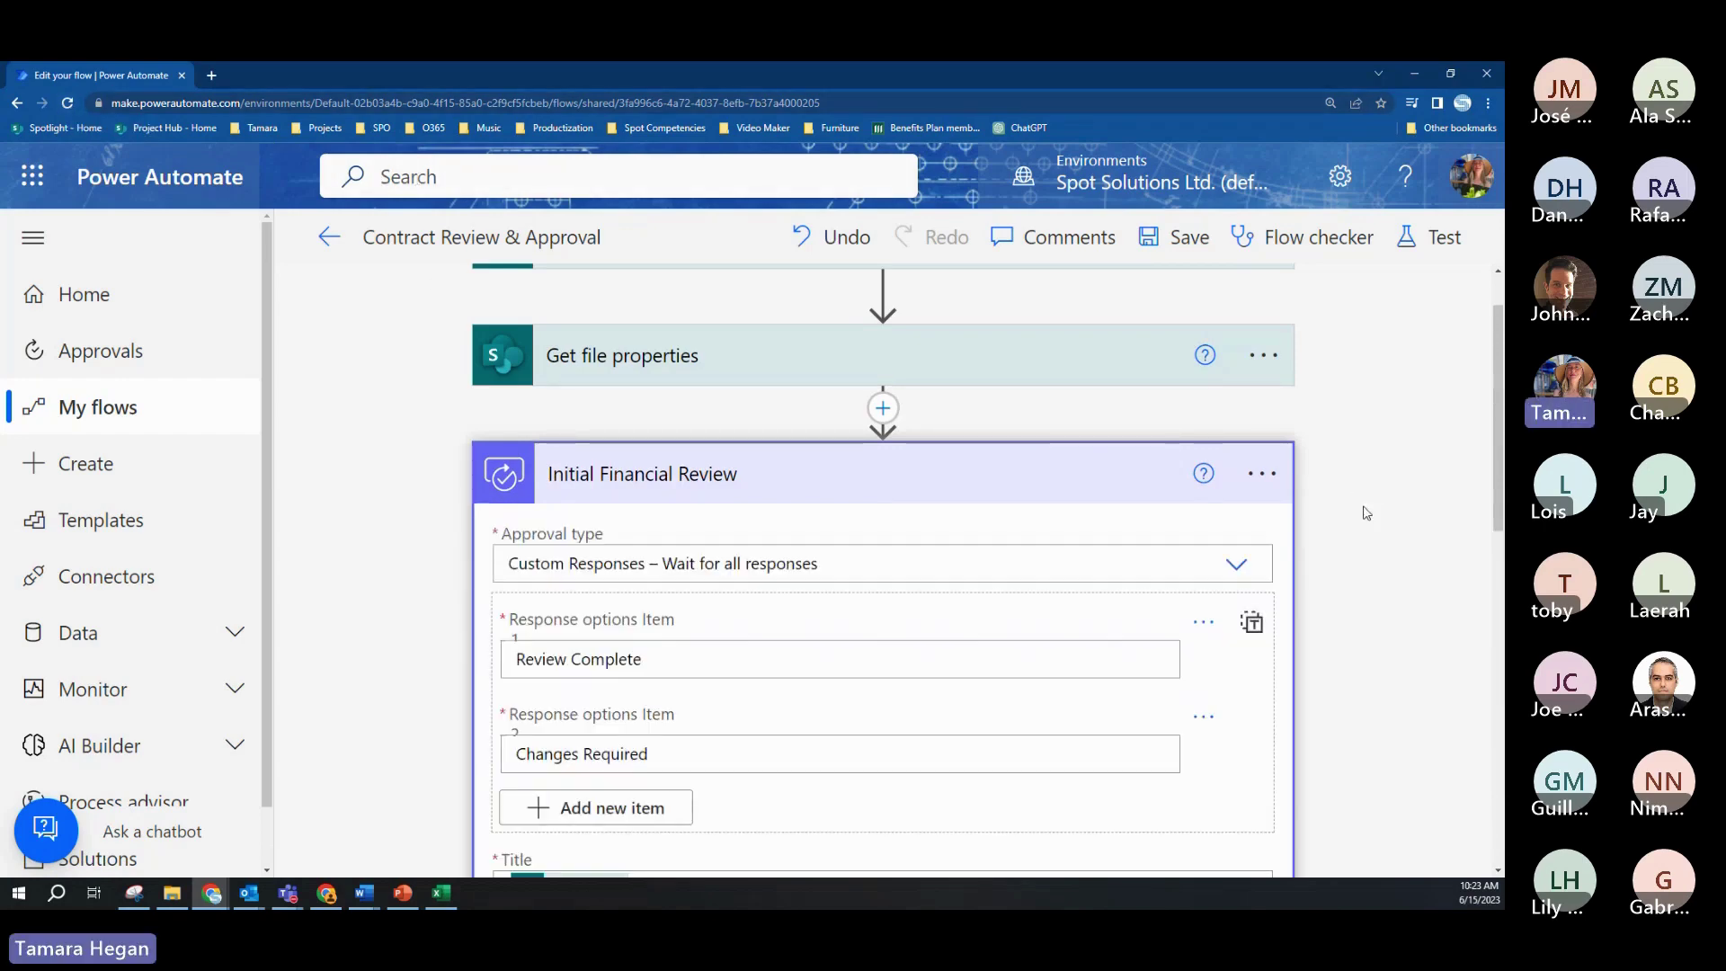
{"action": "scroll", "coordinate": [1361, 508], "scroll_direction": "down", "scroll_amount": 5}
{"action": "scroll", "coordinate": [1374, 505], "scroll_direction": "down", "scroll_amount": 2}
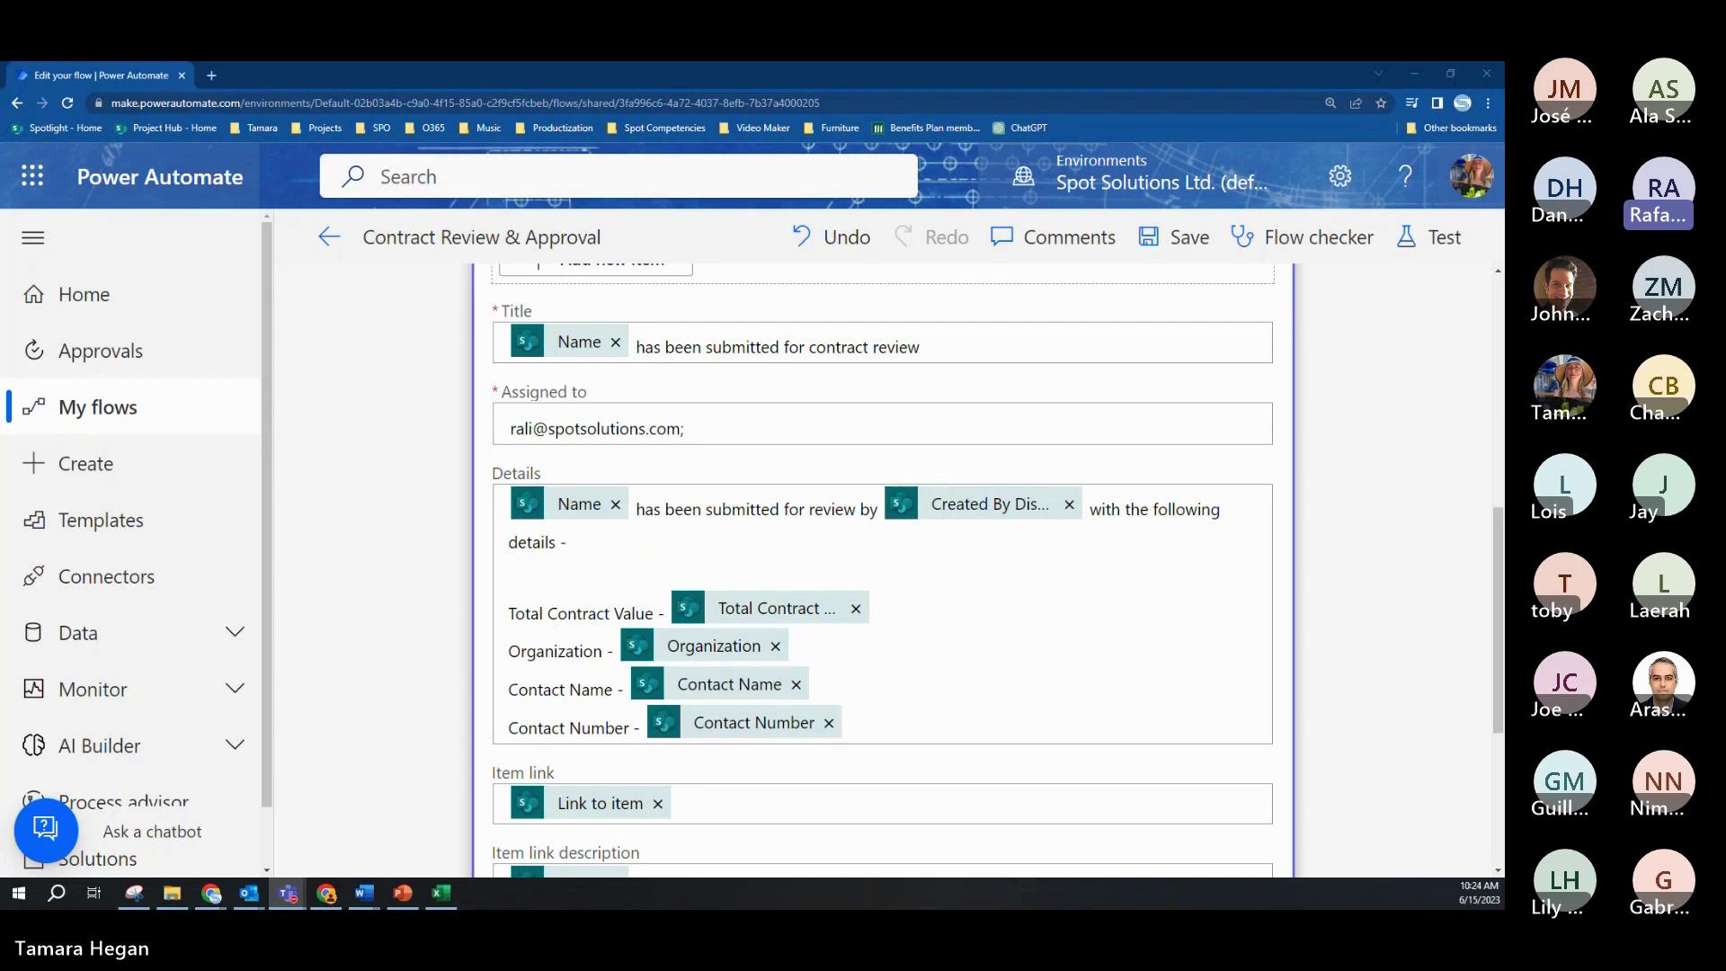
{"action": "key", "text": "alt+Tab"}
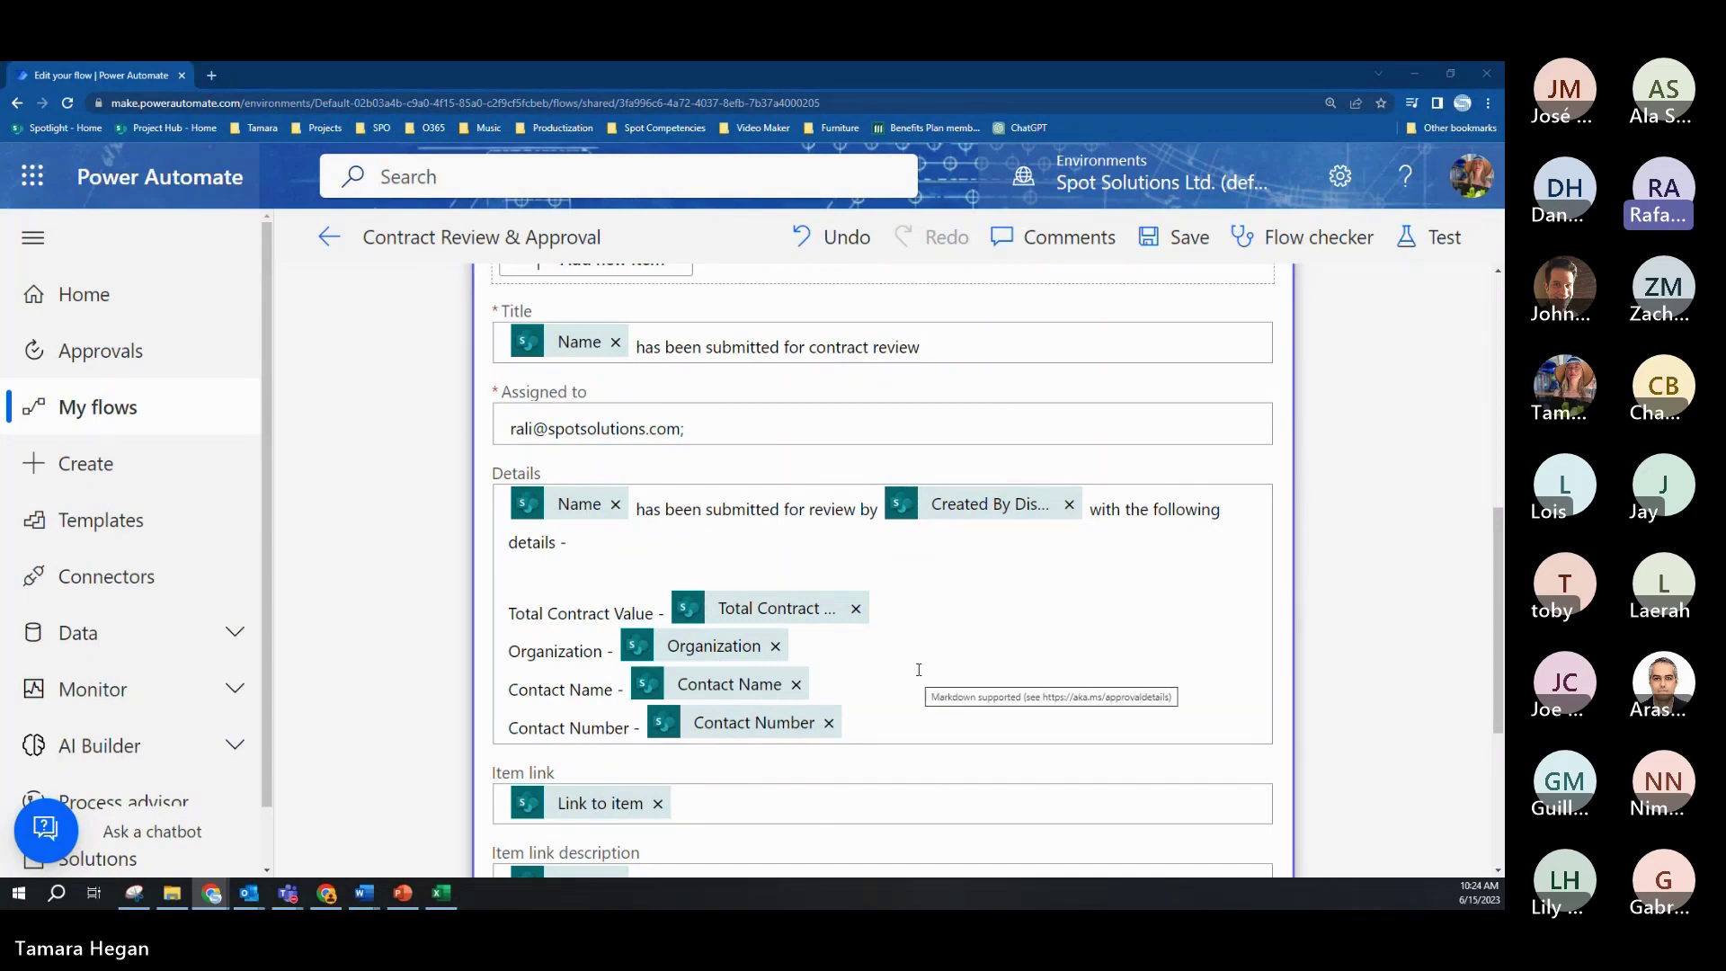
{"action": "scroll", "coordinate": [919, 669], "scroll_direction": "down", "scroll_amount": 2}
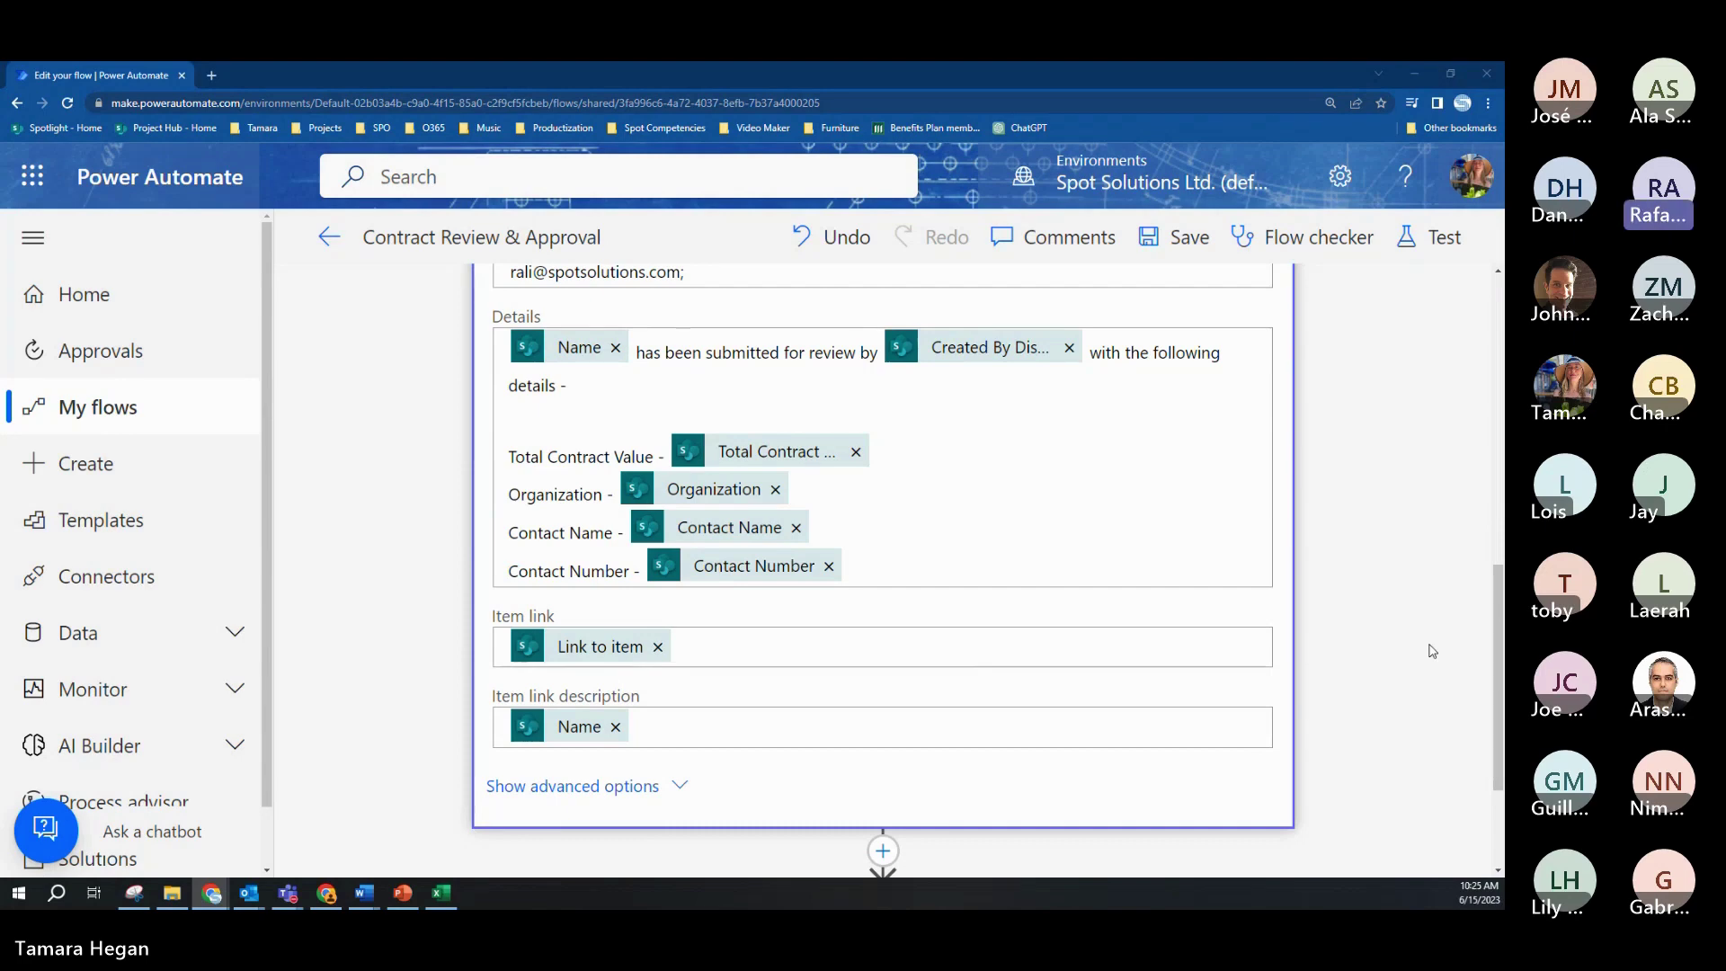
{"action": "scroll", "coordinate": [1432, 651], "scroll_direction": "down", "scroll_amount": 1}
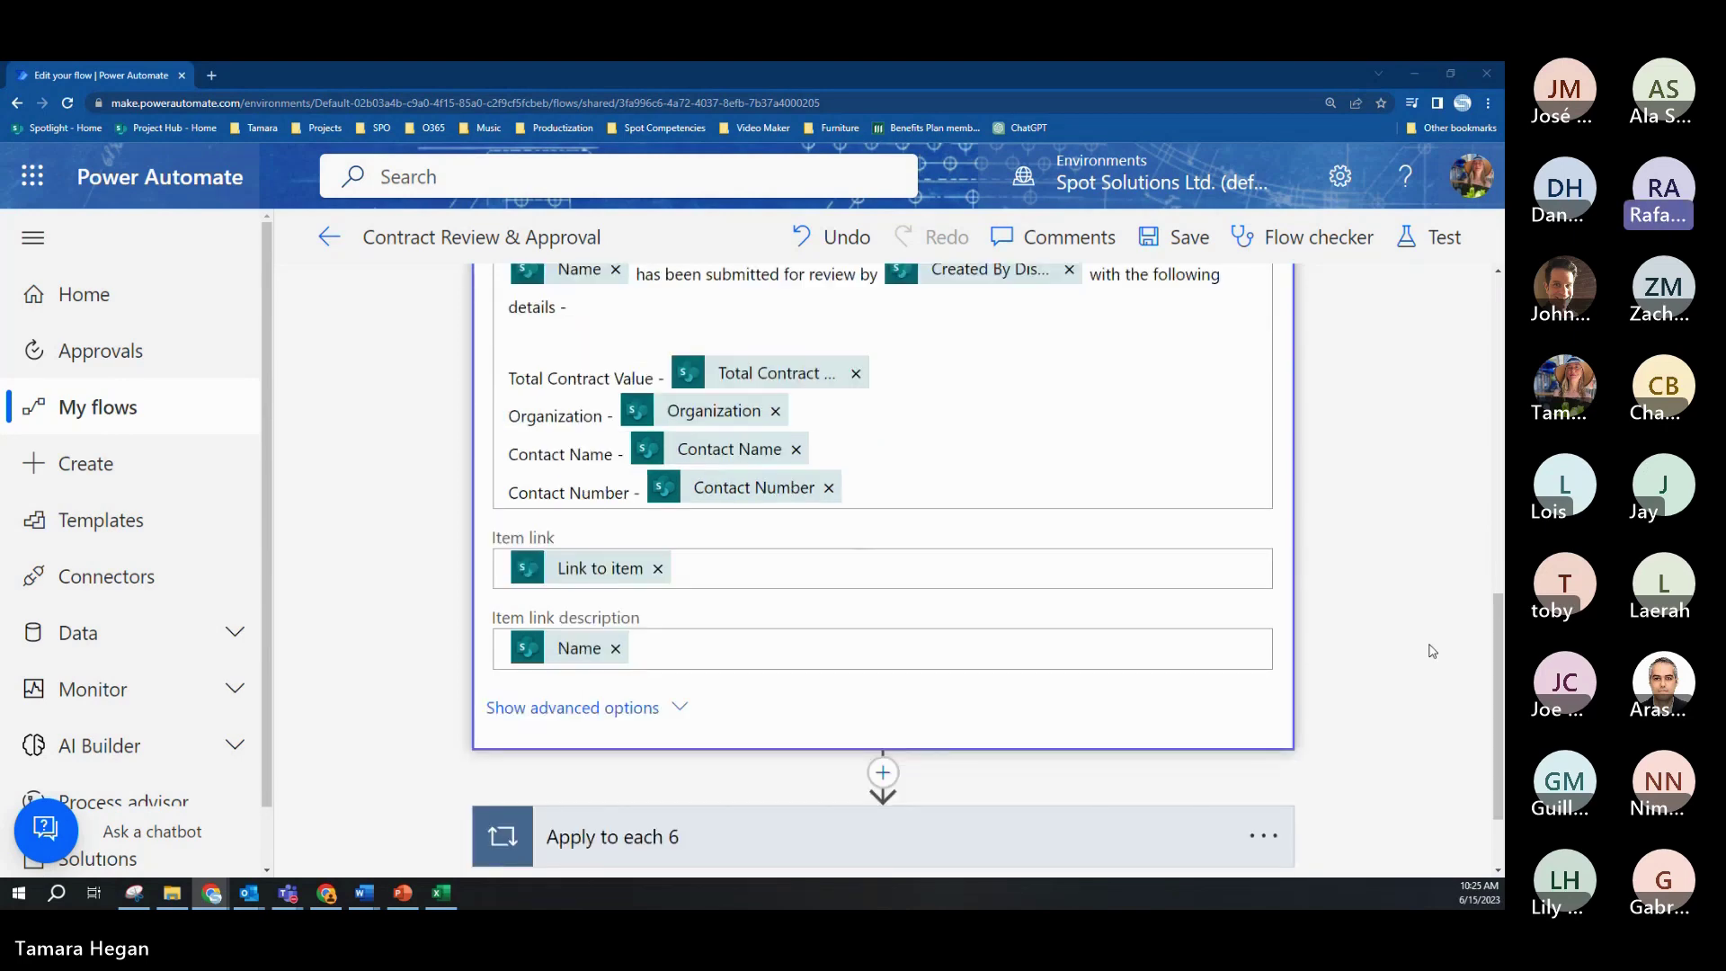
{"action": "scroll", "coordinate": [1430, 649], "scroll_direction": "down", "scroll_amount": 2}
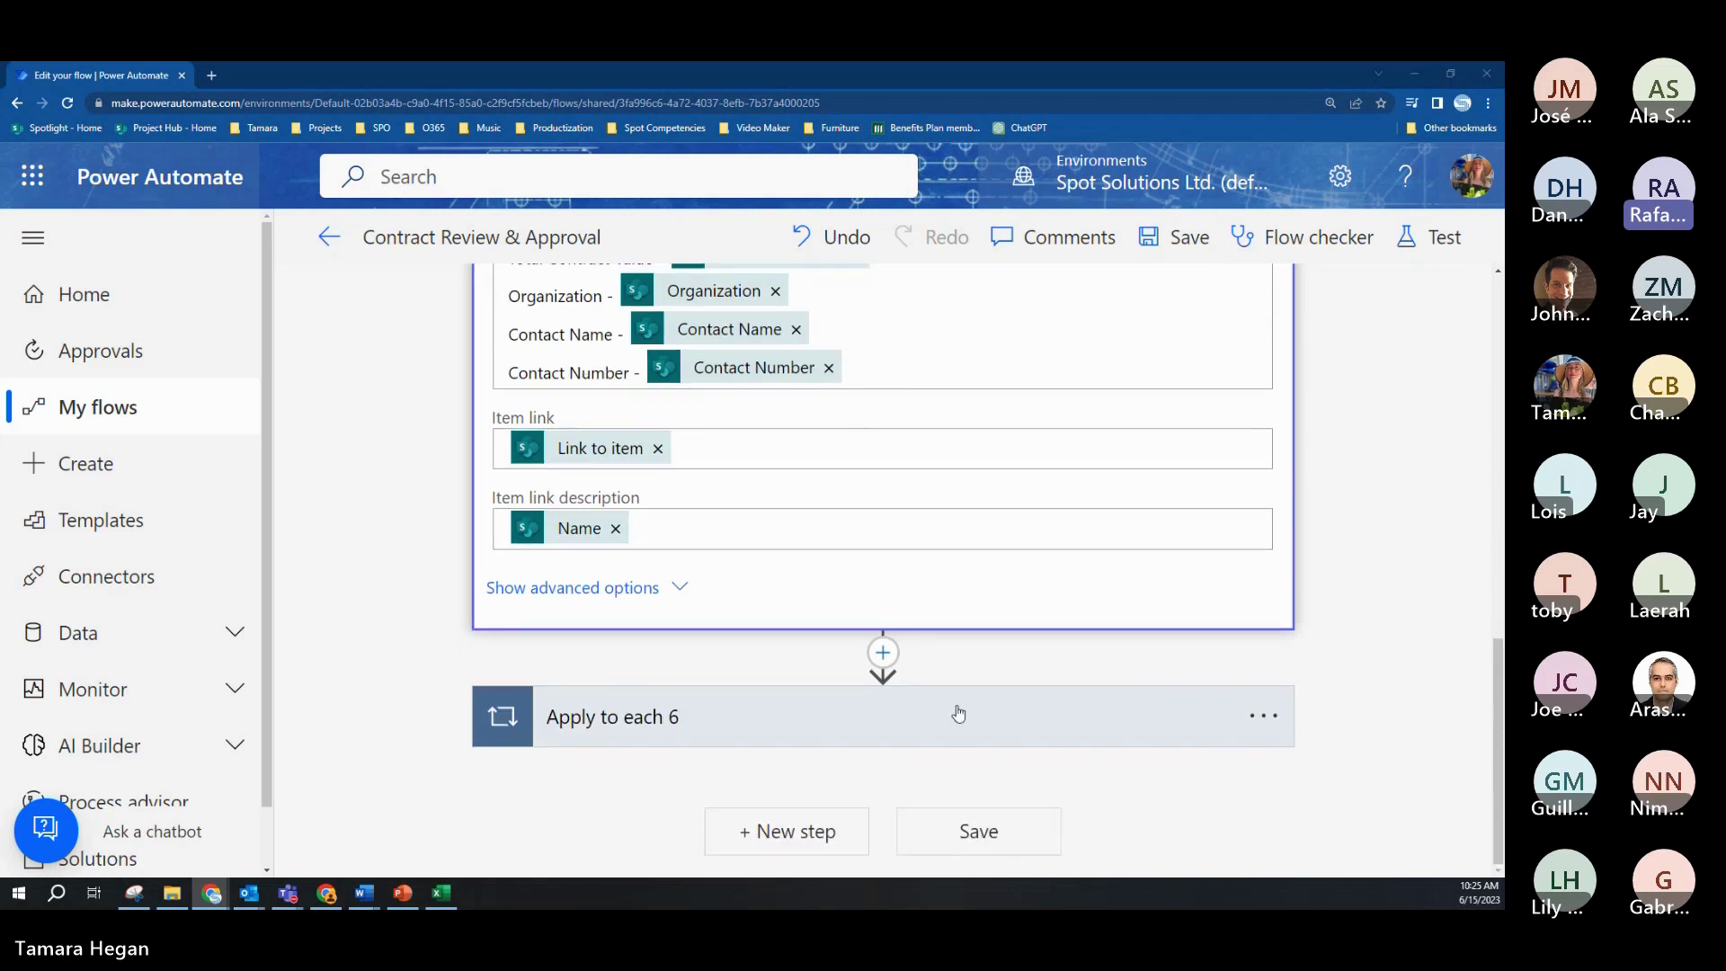
Step: Expand Apply to each 6 and its Condition checking Responses equals Review Complete
{"action": "left_click", "coordinate": [893, 721]}
{"action": "scroll", "coordinate": [1247, 614], "scroll_direction": "down", "scroll_amount": 4}
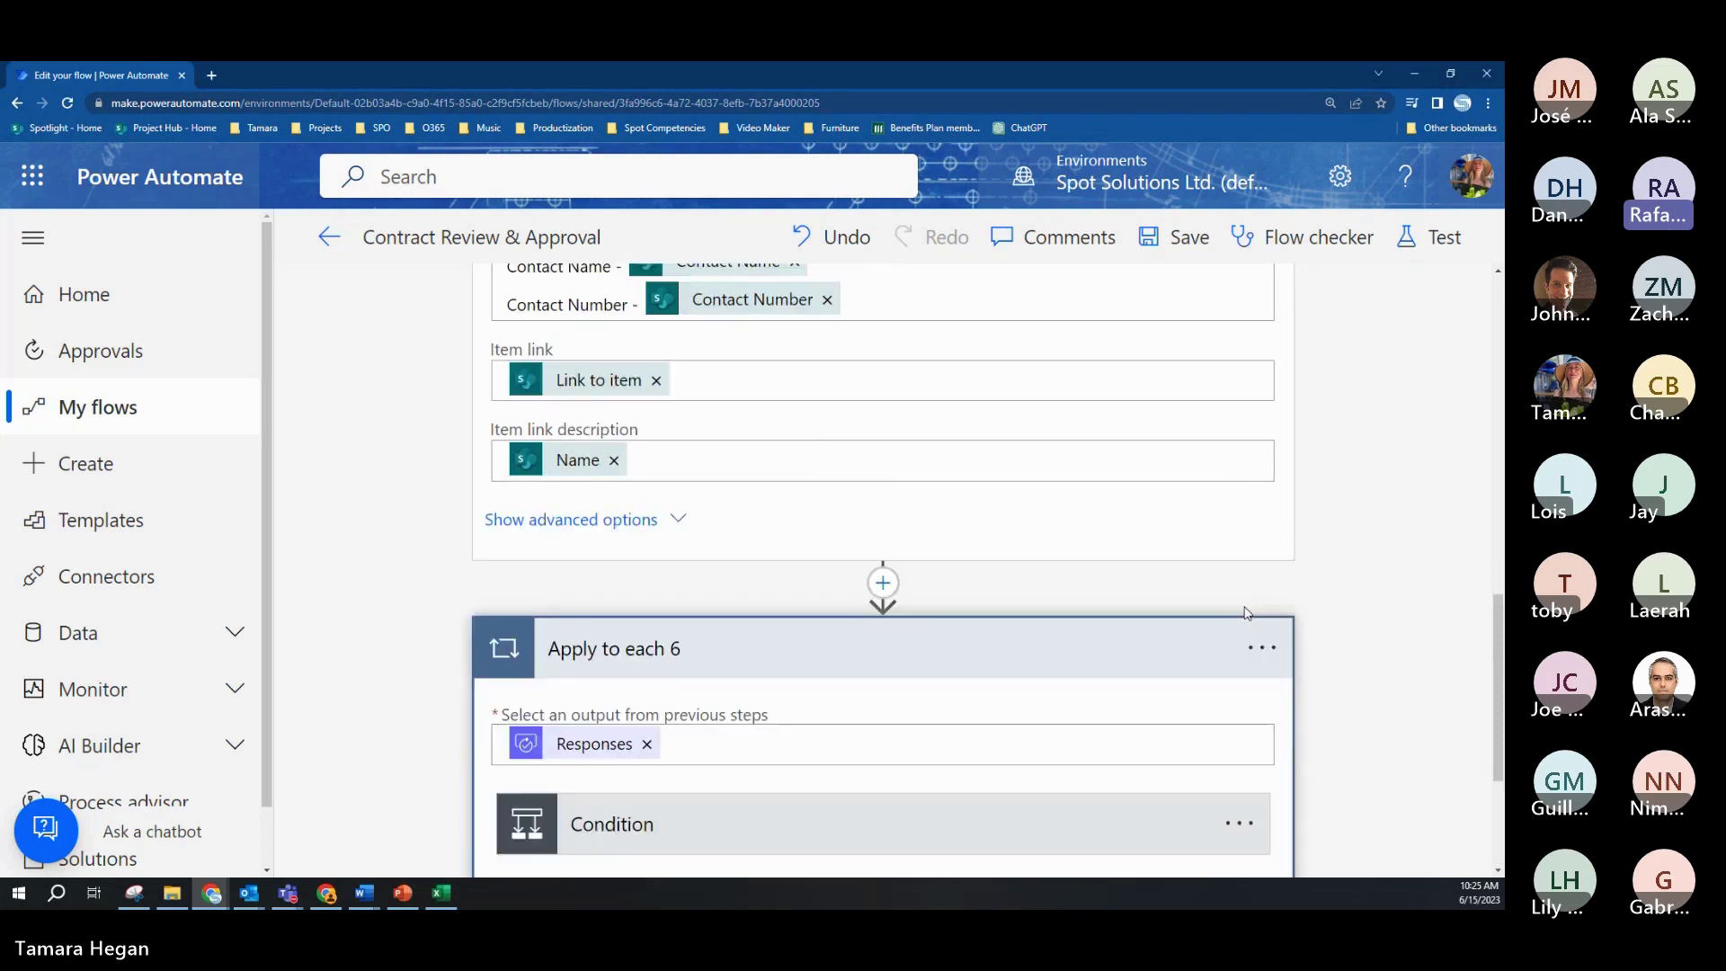
{"action": "left_click", "coordinate": [930, 595]}
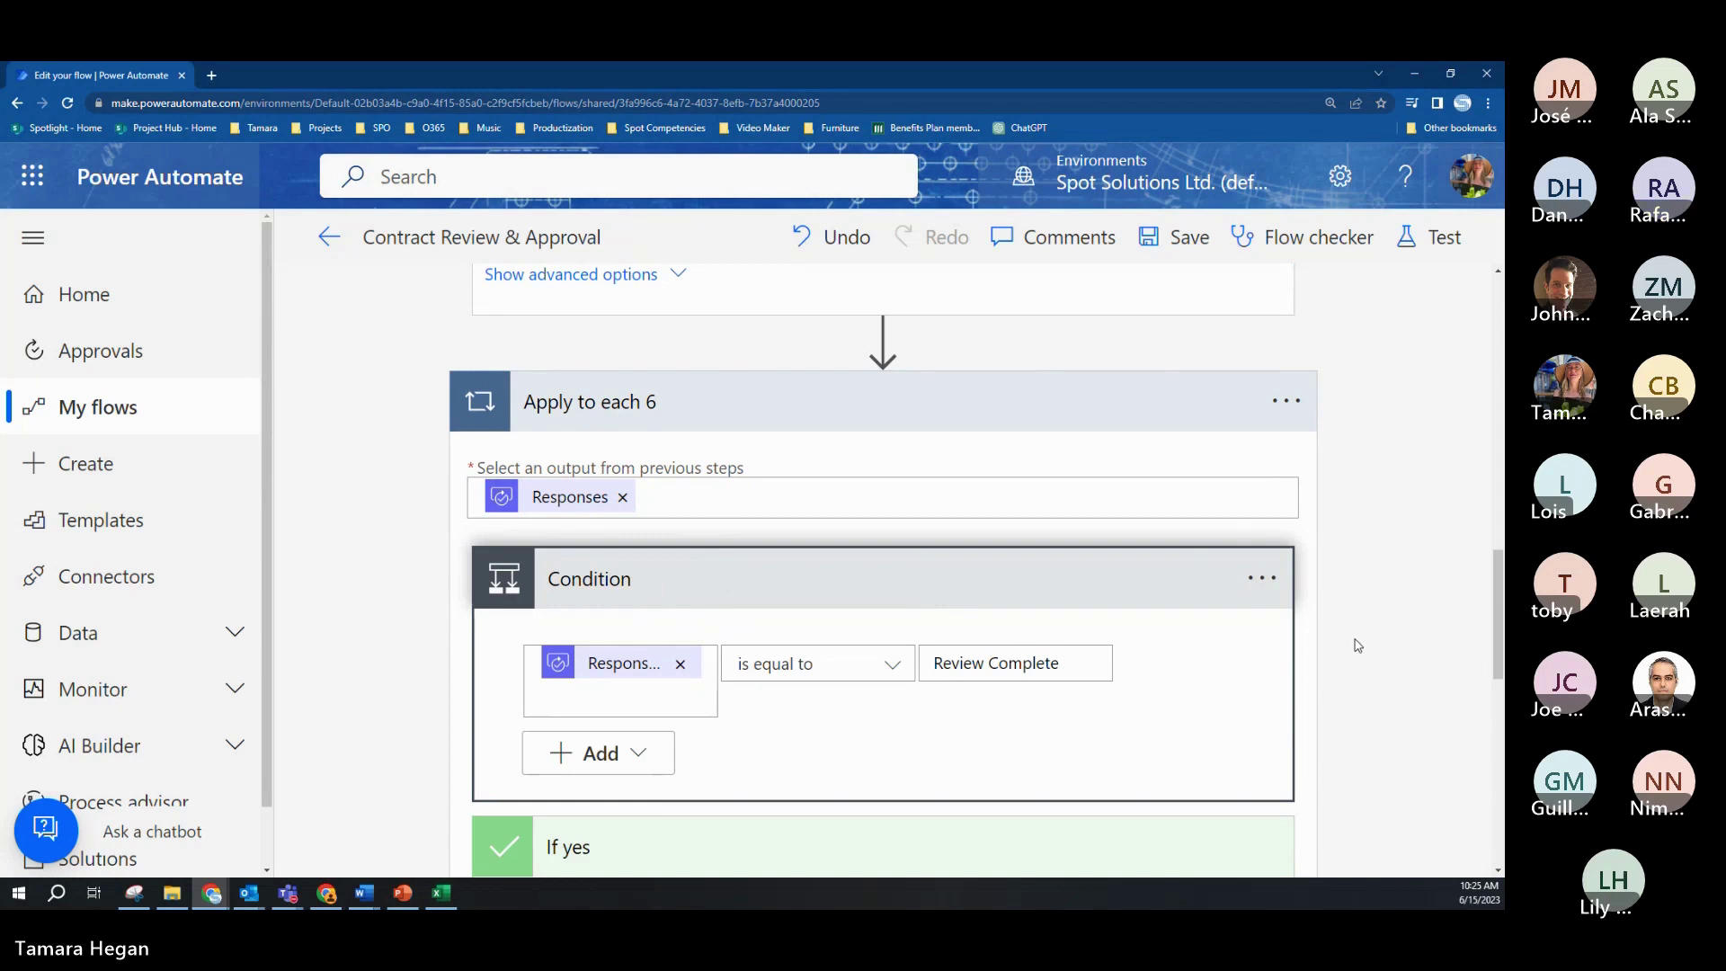
{"action": "scroll", "coordinate": [1357, 645], "scroll_direction": "down", "scroll_amount": 1}
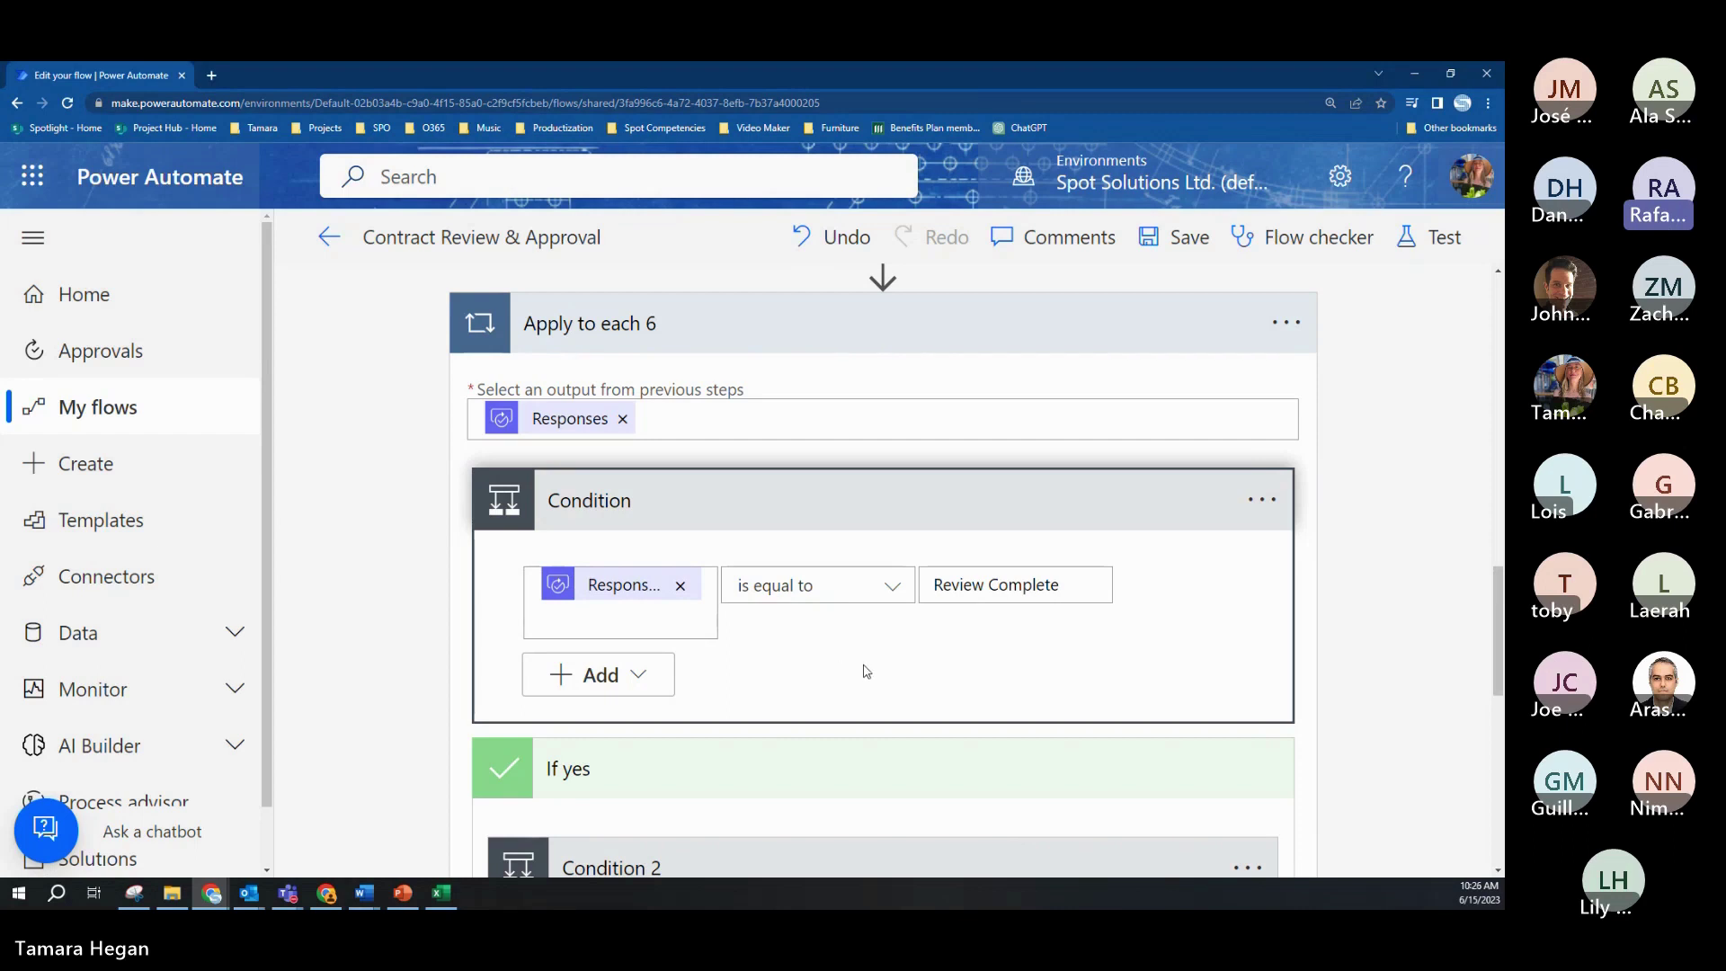
{"action": "scroll", "coordinate": [865, 671], "scroll_direction": "down", "scroll_amount": 2}
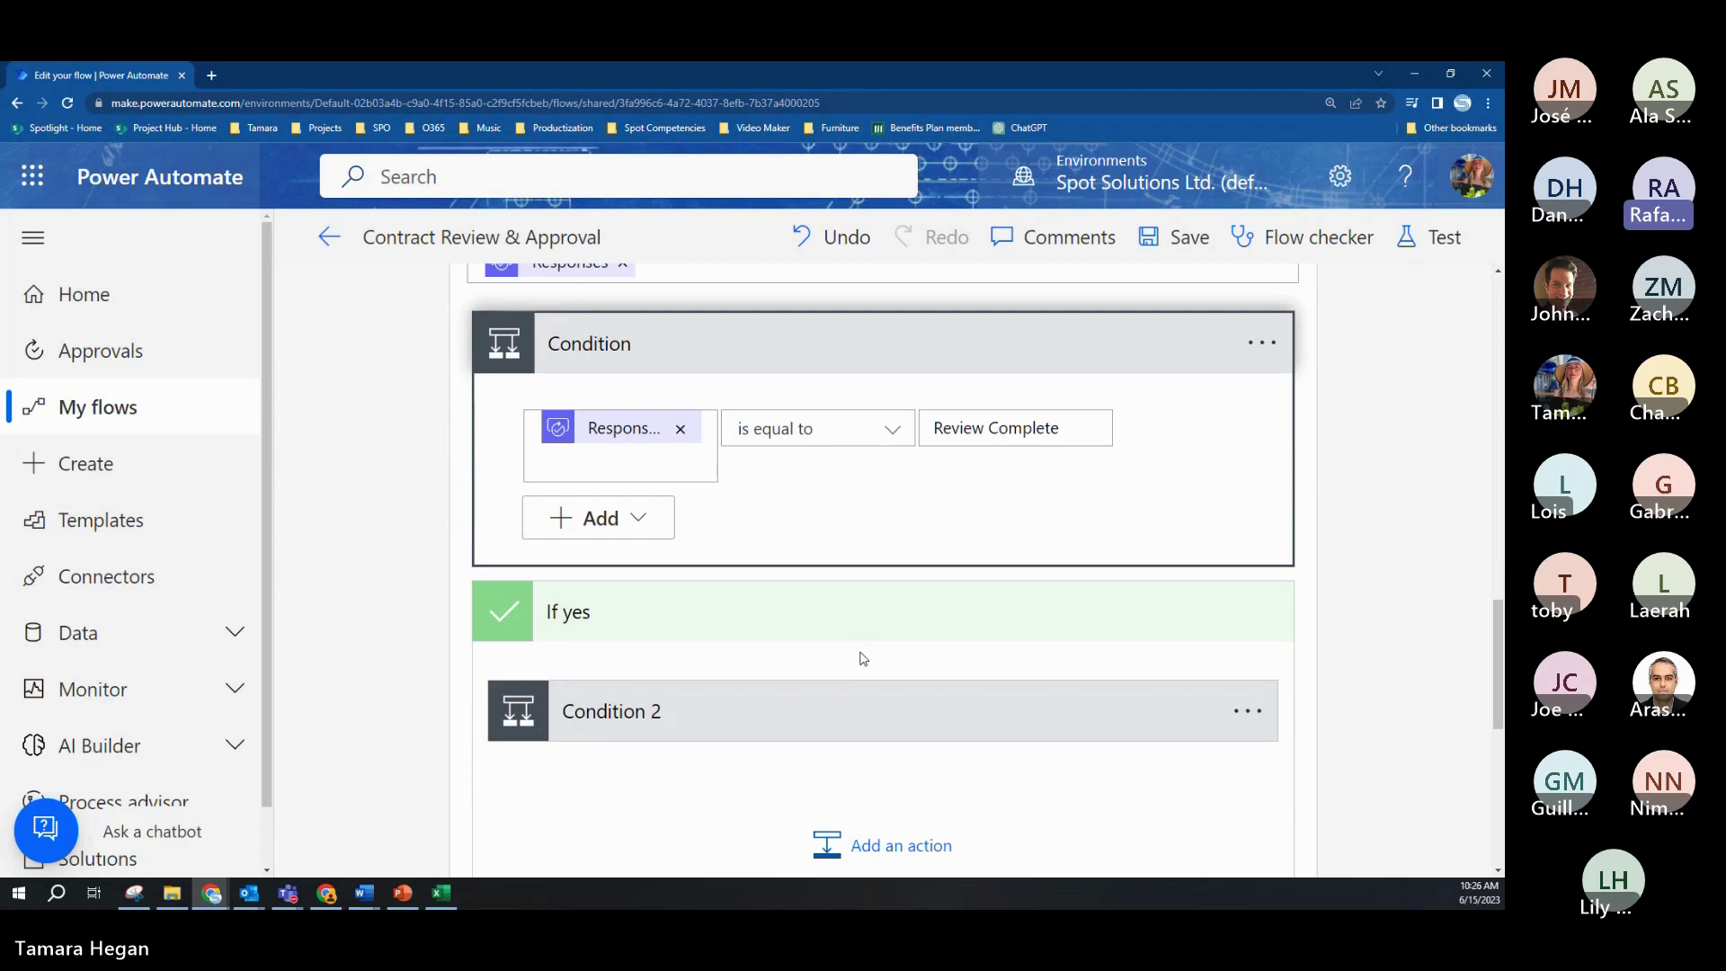
Step: Reduce the browser page zoom to 150%
{"action": "left_click", "coordinate": [1487, 102]}
{"action": "left_click", "coordinate": [1382, 267]}
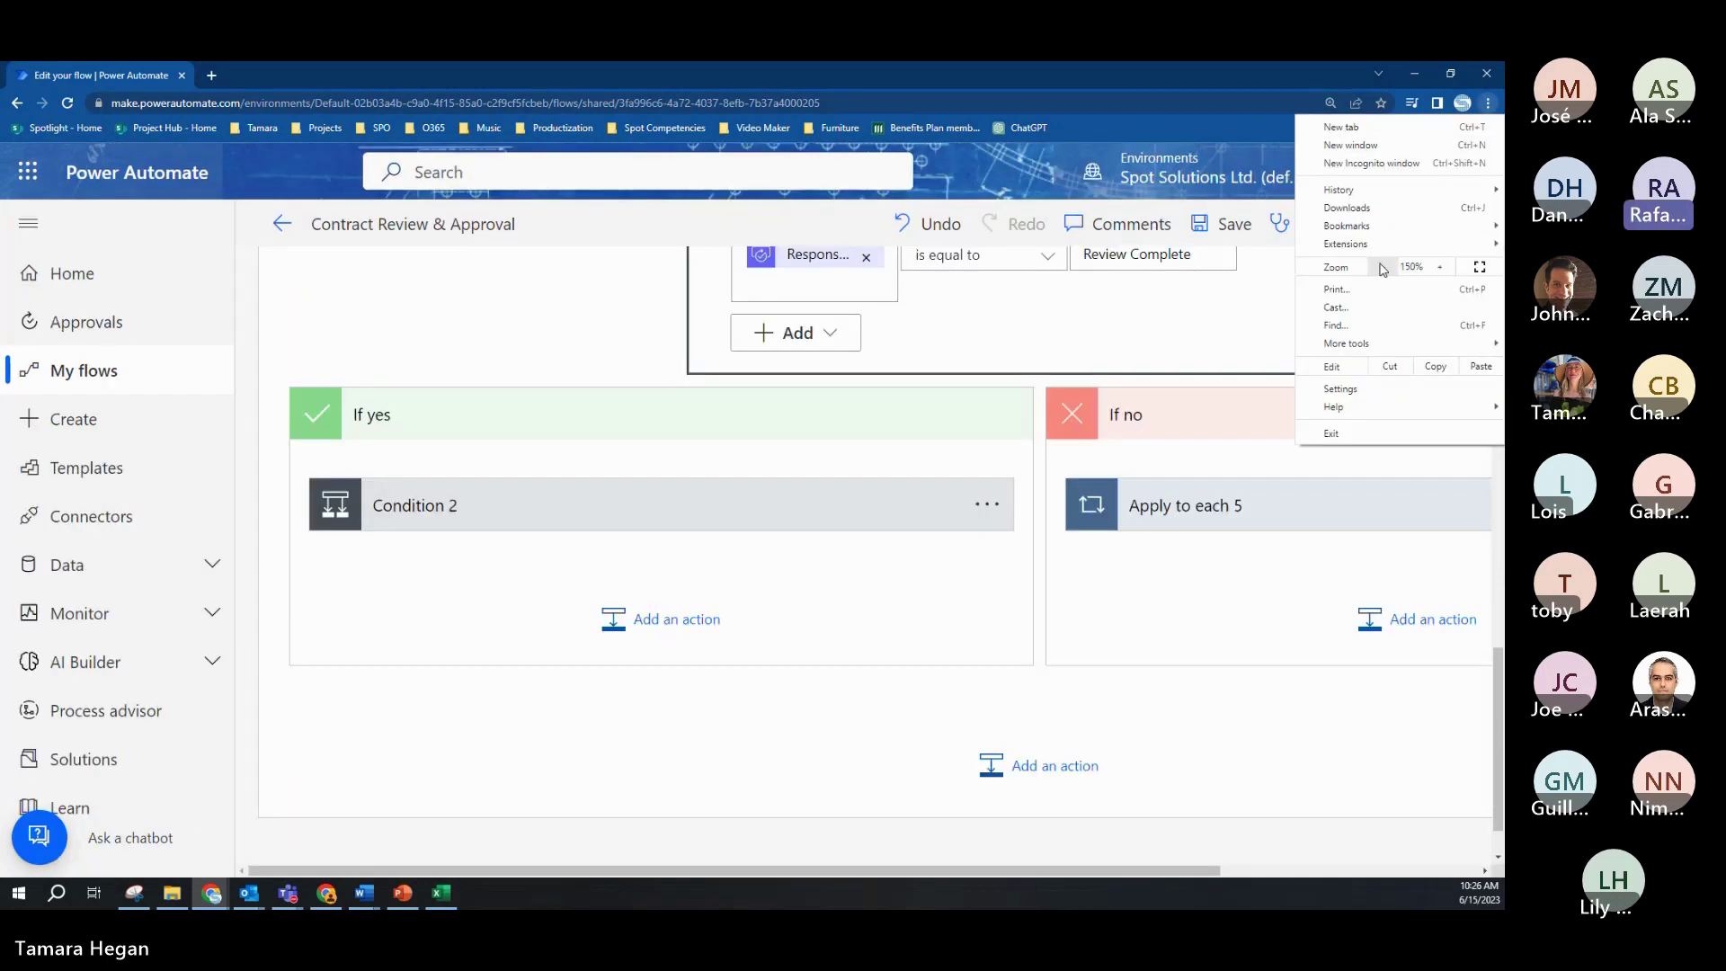
{"action": "left_click", "coordinate": [1203, 102]}
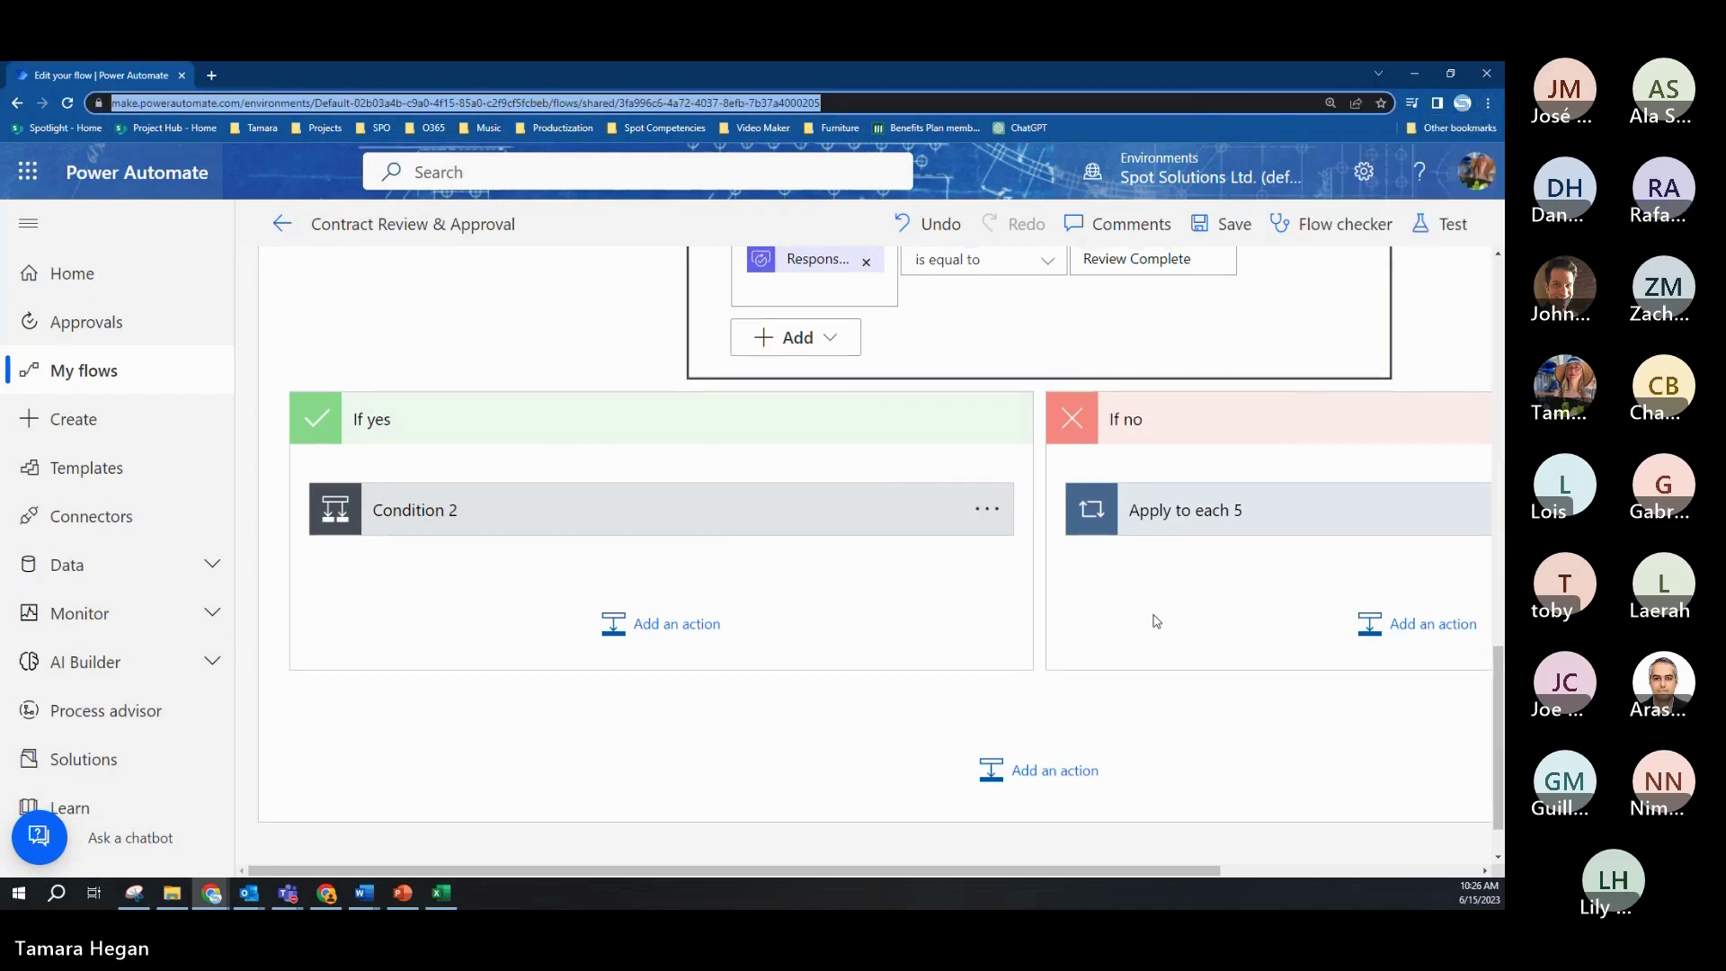
Step: Expand Condition 2 to show its Total Contract Value less than 25000 check
{"action": "scroll", "coordinate": [1151, 615], "scroll_direction": "up", "scroll_amount": 3}
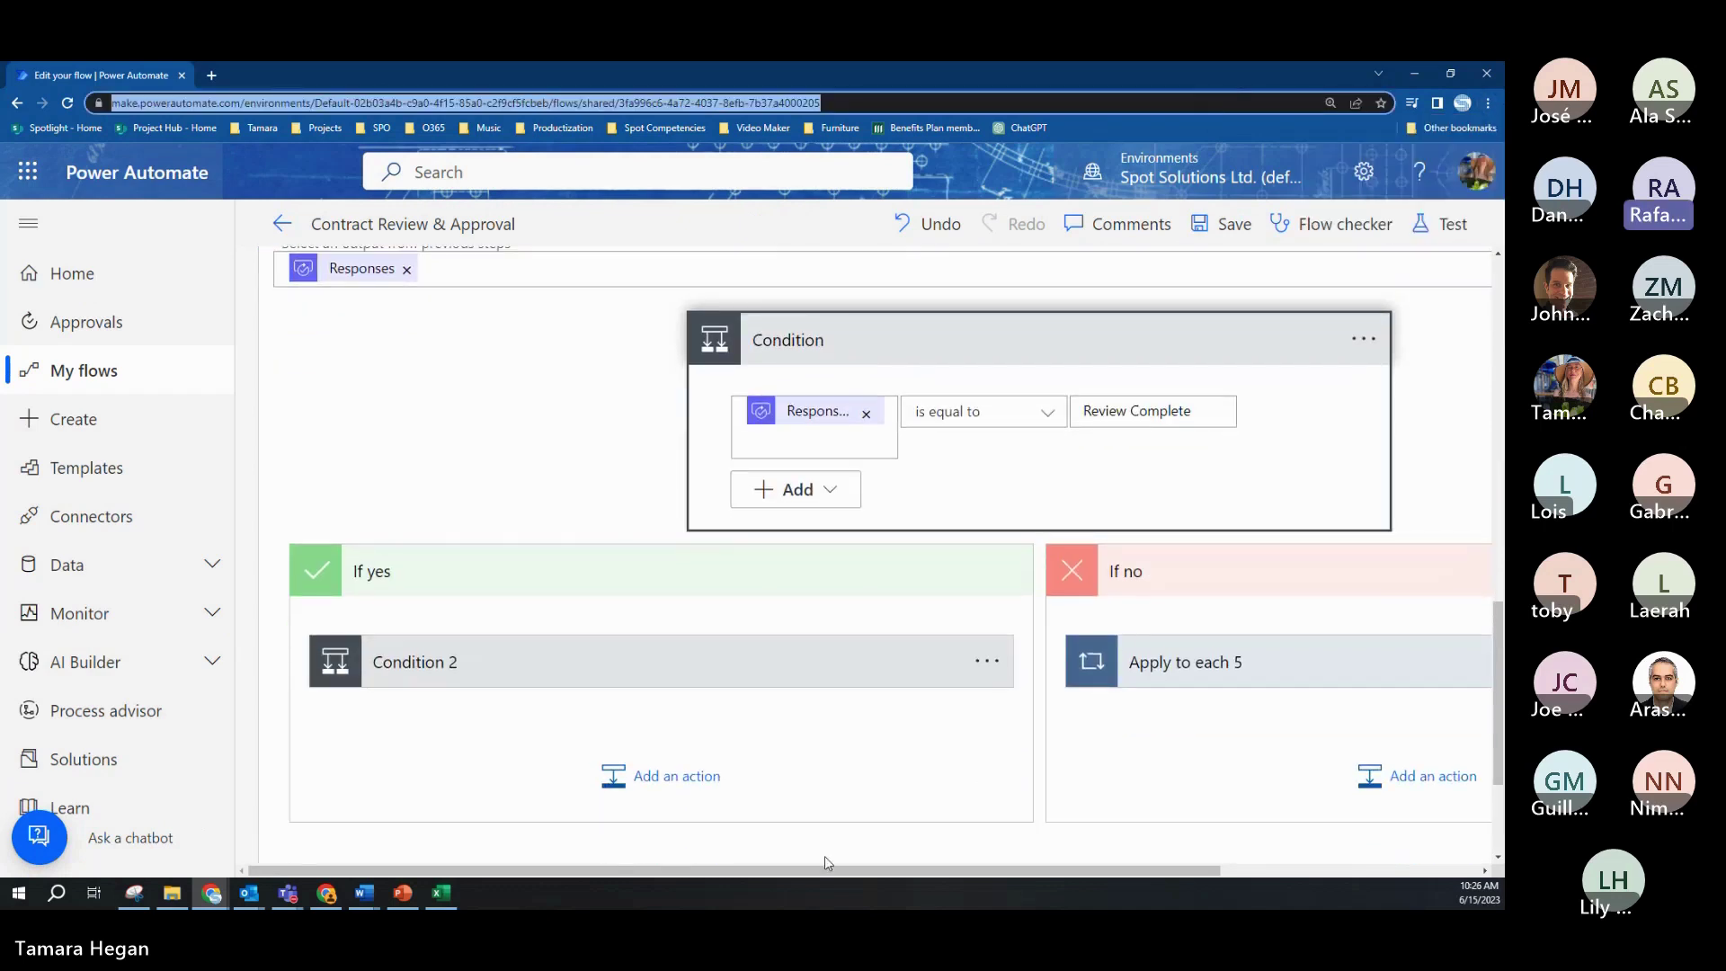
{"action": "left_click_drag", "start_coordinate": [834, 871], "coordinate": [906, 874]}
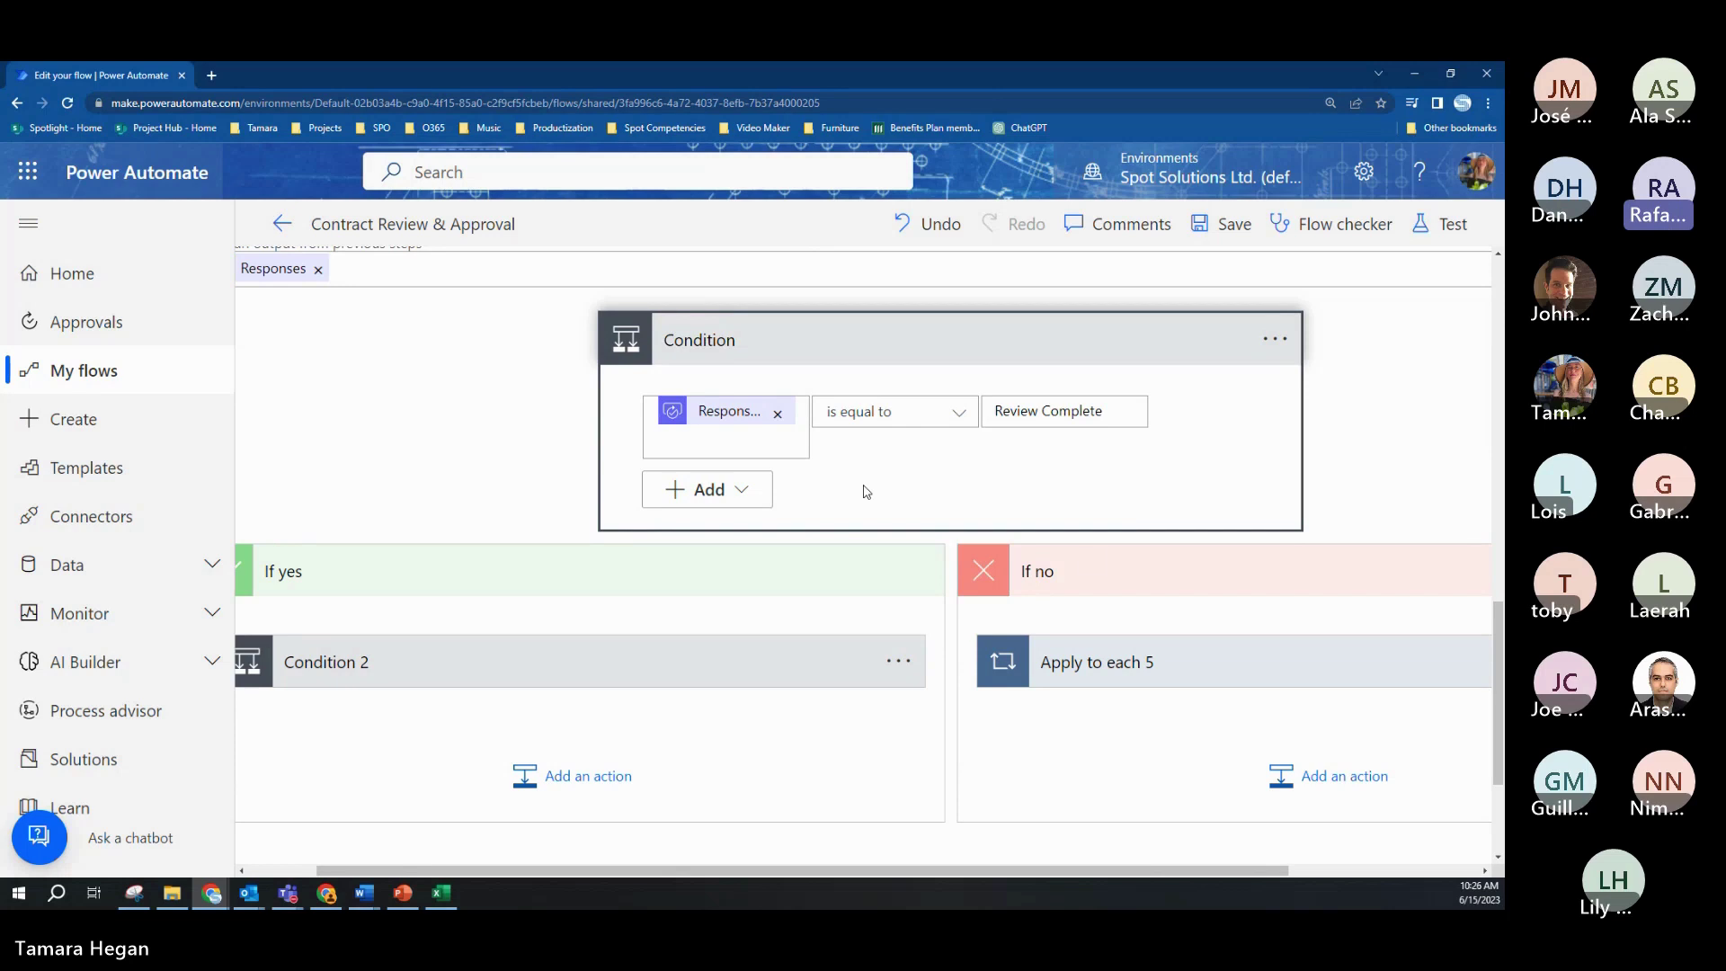
{"action": "left_click", "coordinate": [606, 661]}
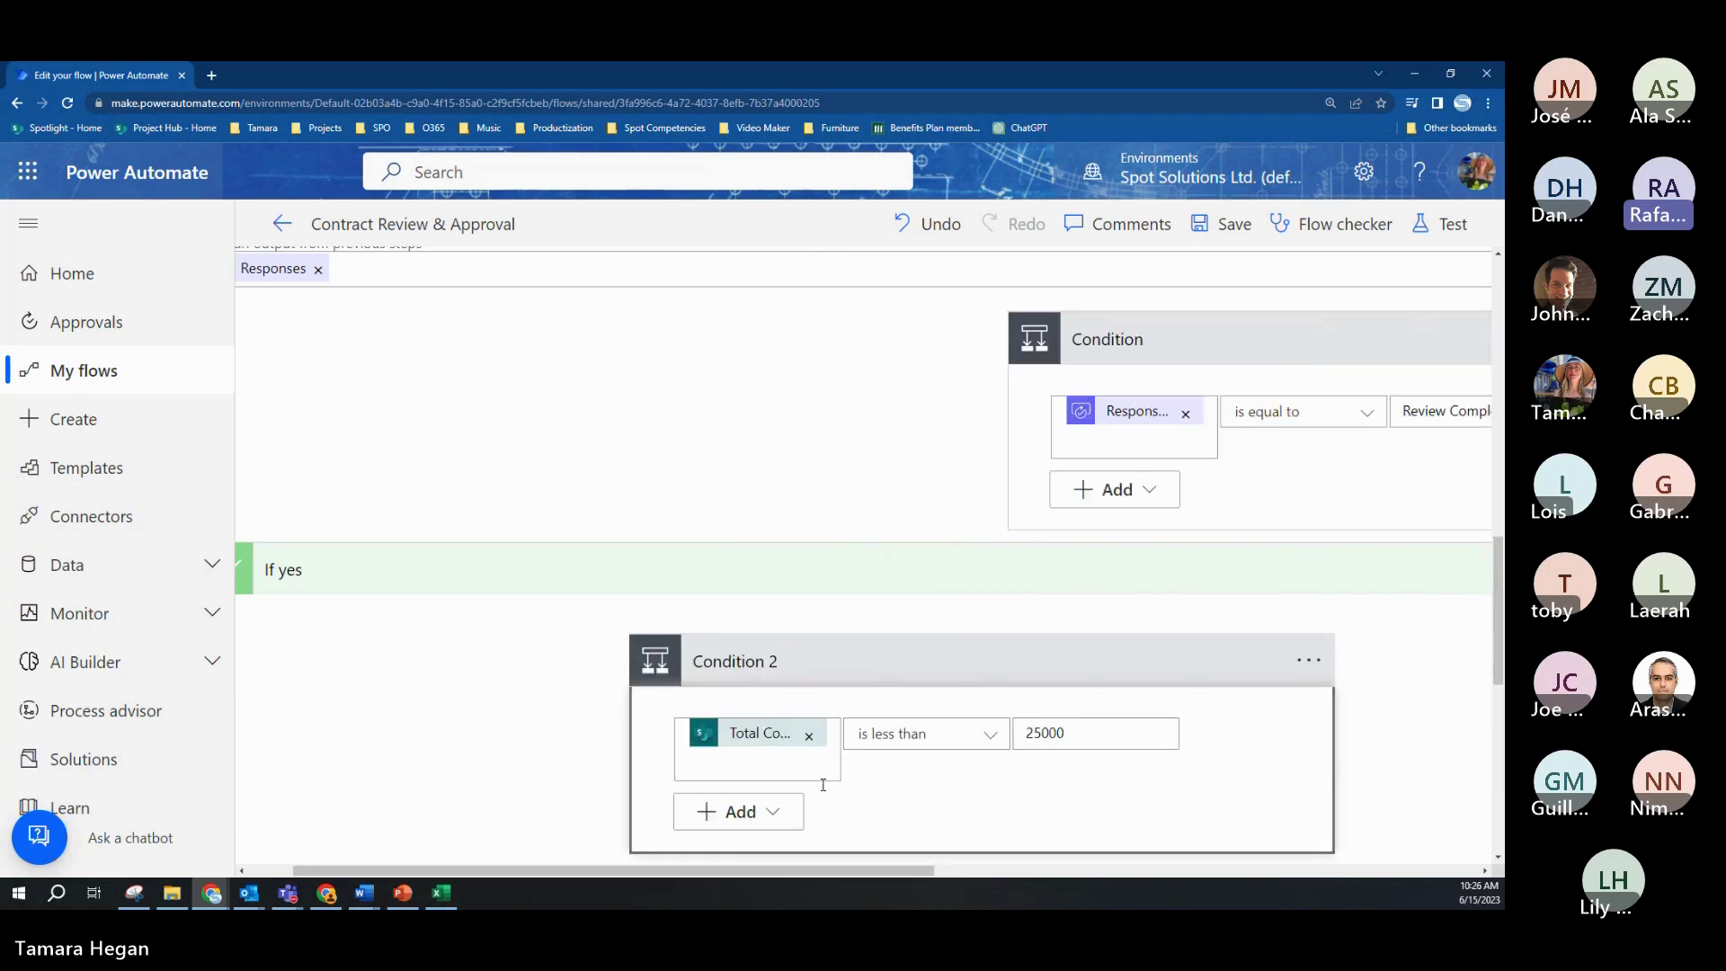
Step: Scan Condition 2's yes and no branches, then switch to the Spot On Communication tab
{"action": "scroll", "coordinate": [892, 815], "scroll_direction": "down", "scroll_amount": 2}
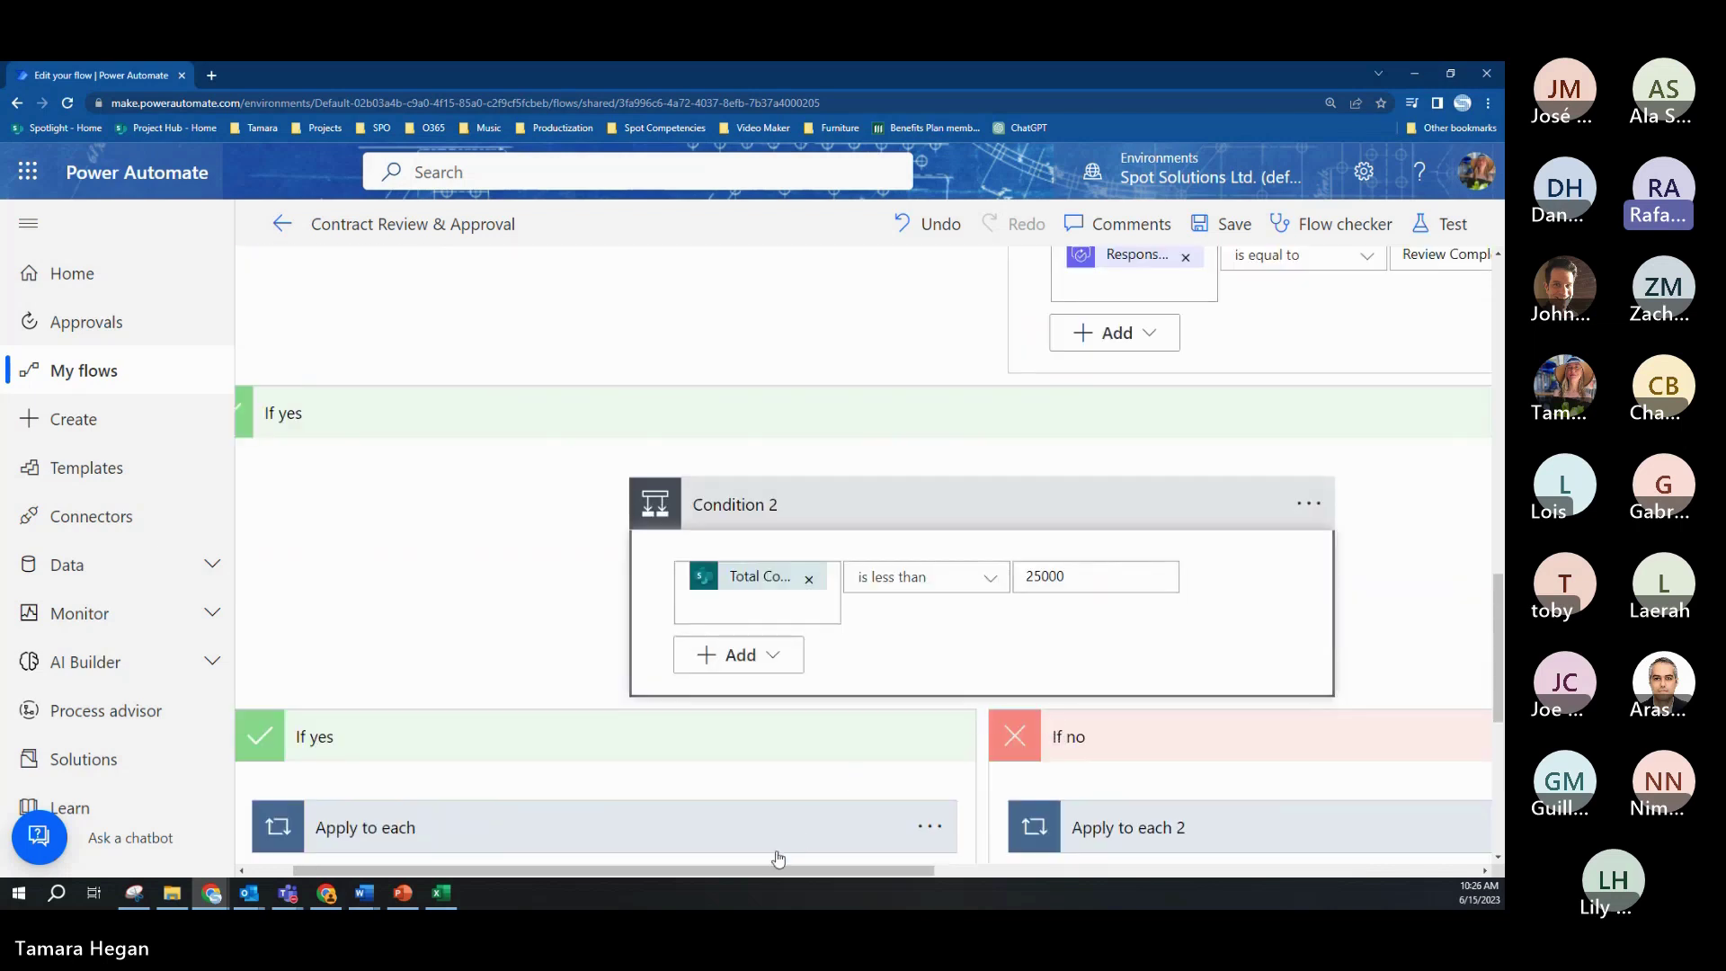
{"action": "left_click_drag", "start_coordinate": [795, 870], "coordinate": [862, 883]}
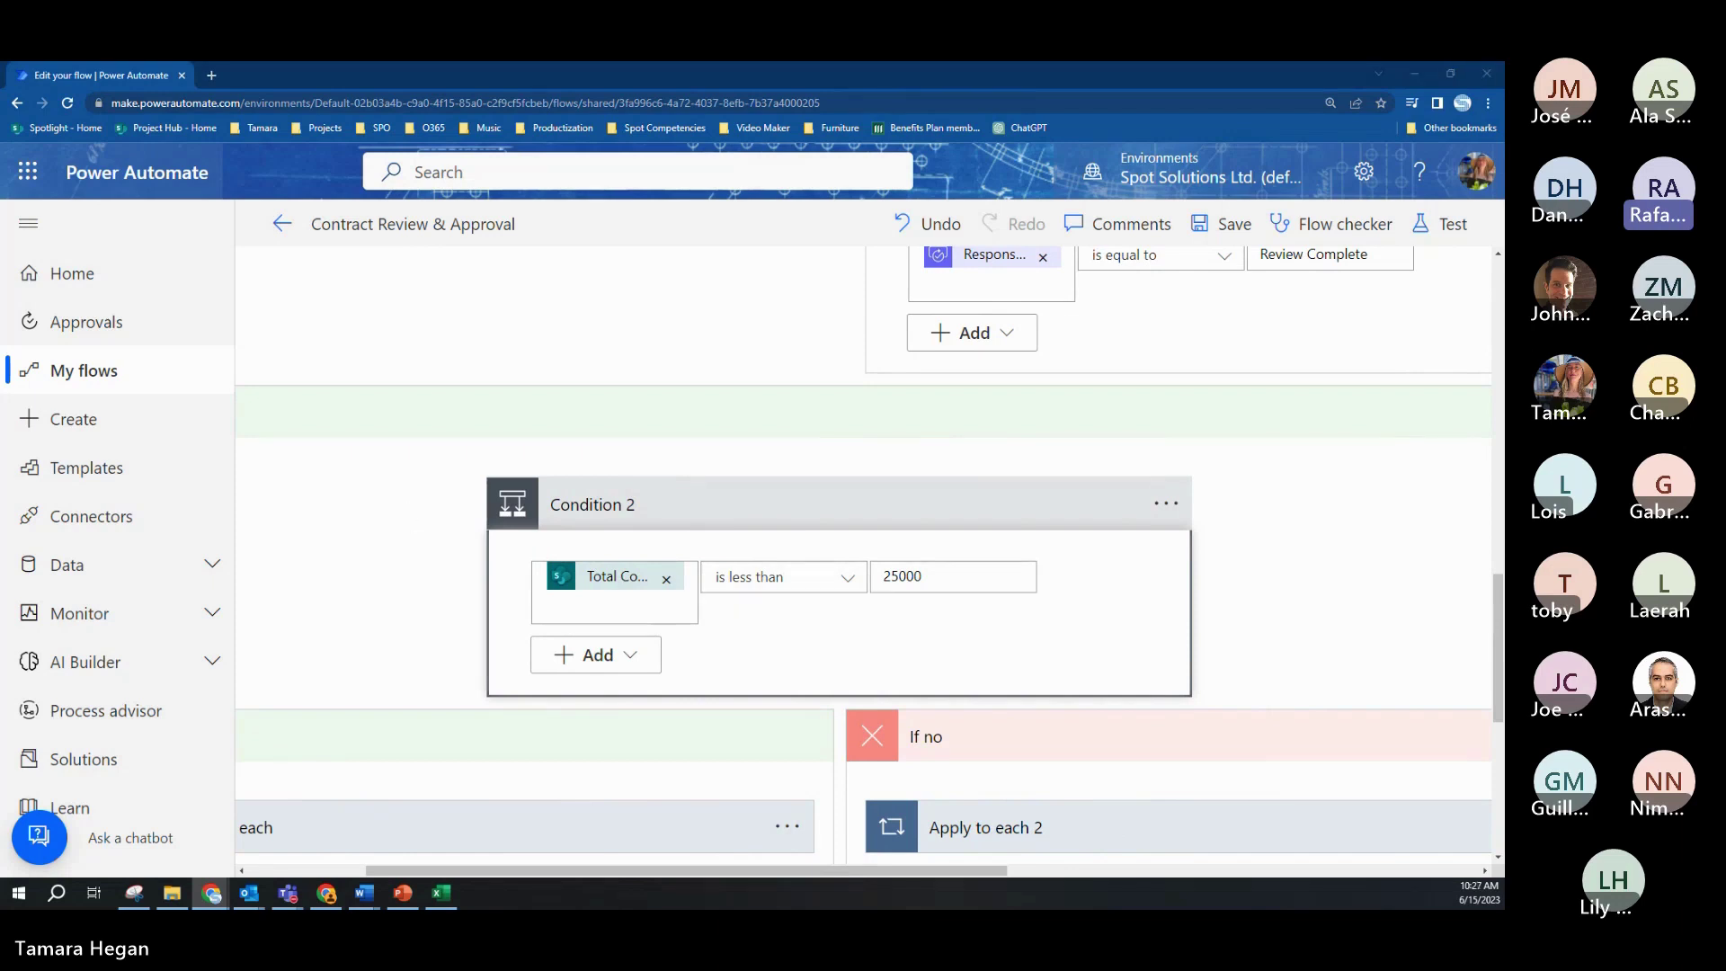
{"action": "left_click", "coordinate": [262, 72]}
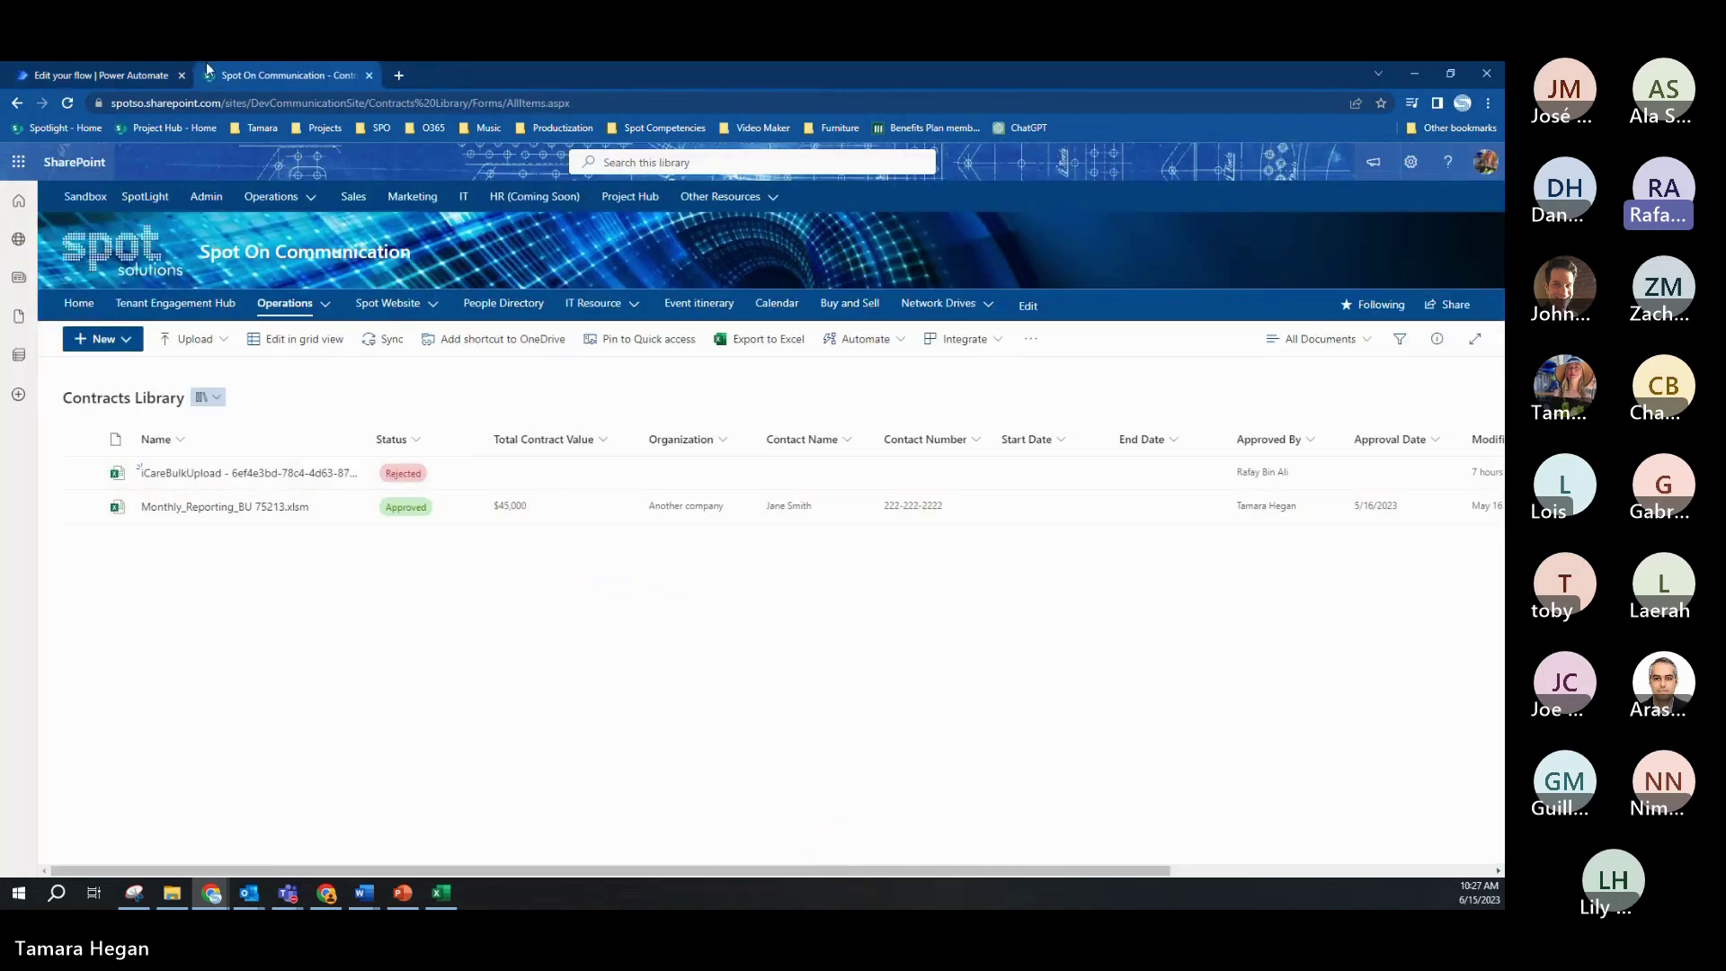
Step: Switch back to the 'Edit your flow | Power Automate' tab showing Condition 2
{"action": "left_click", "coordinate": [126, 76]}
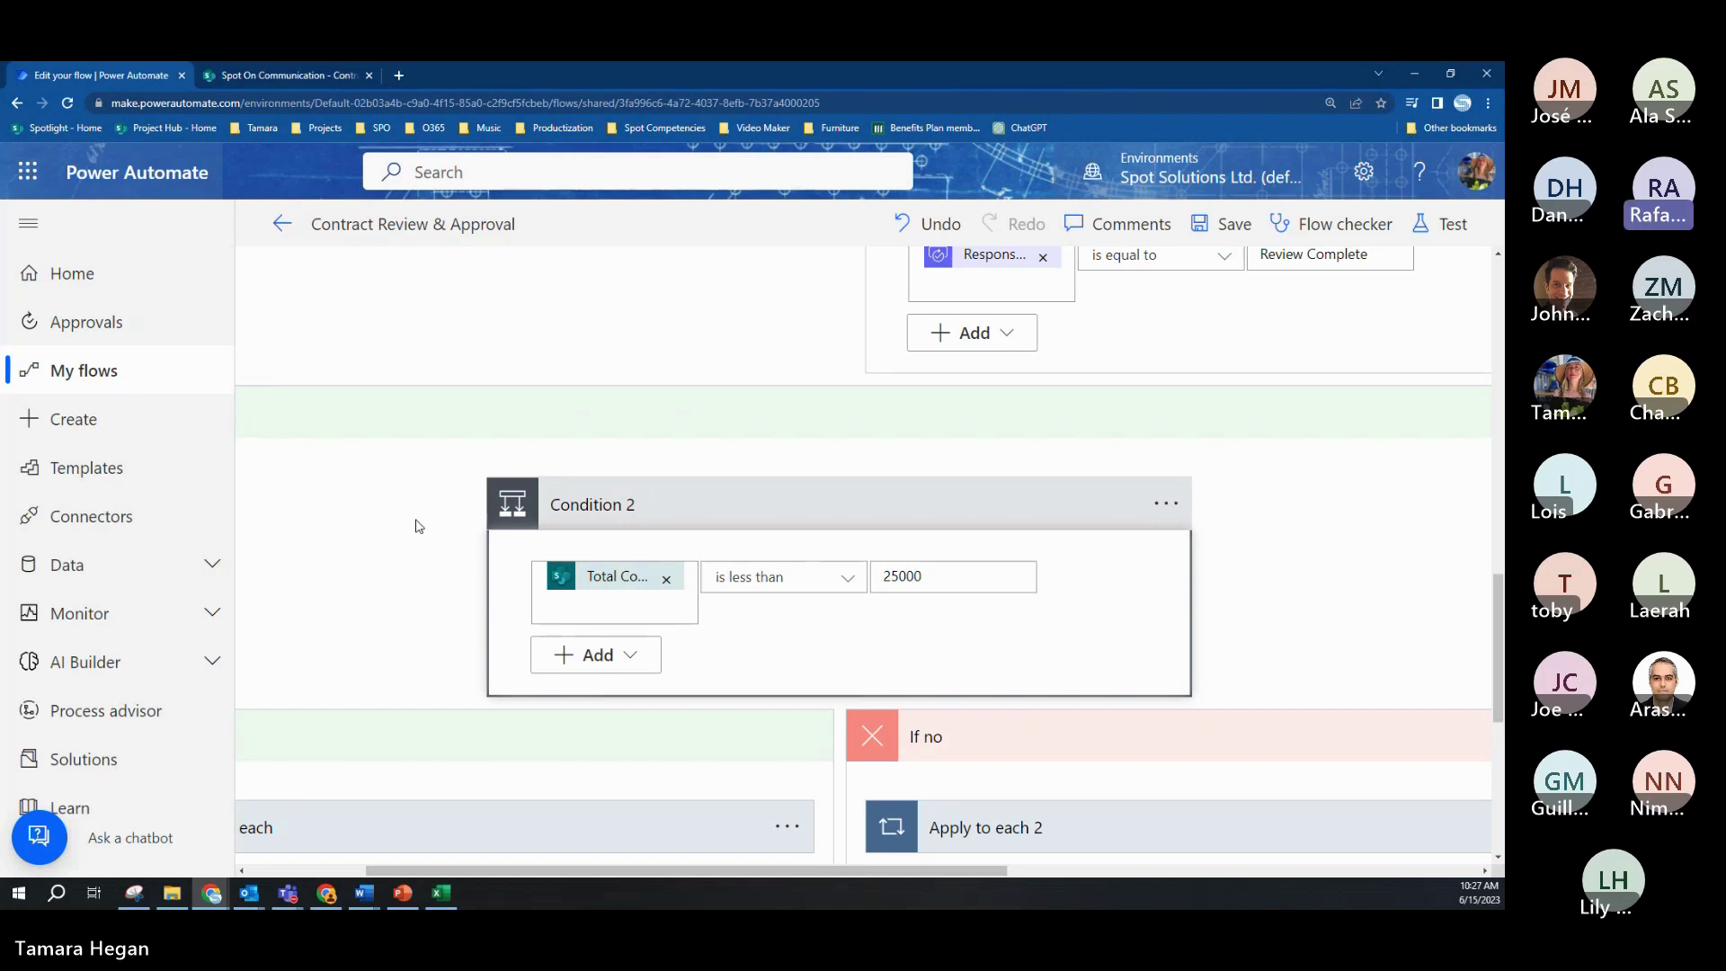
Step: Expand the If yes Apply to each loop and its Send an email (V2) step to review it
{"action": "scroll", "coordinate": [845, 611], "scroll_direction": "down", "scroll_amount": 2}
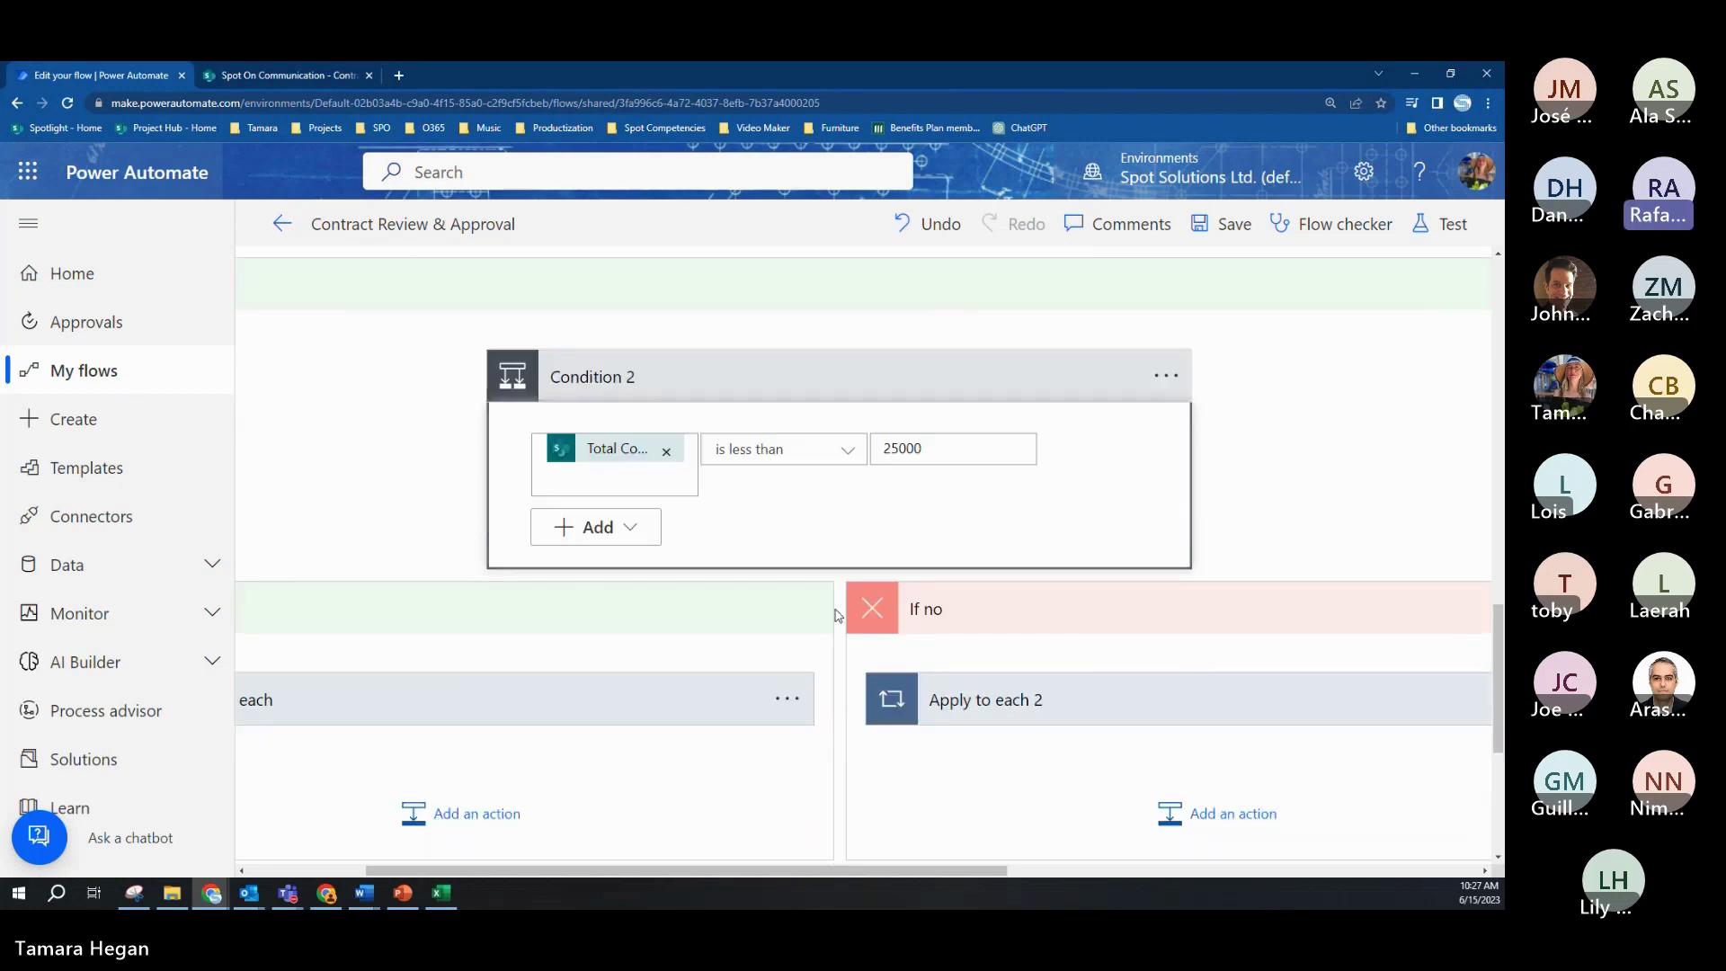
{"action": "left_click_drag", "start_coordinate": [792, 868], "coordinate": [694, 863]}
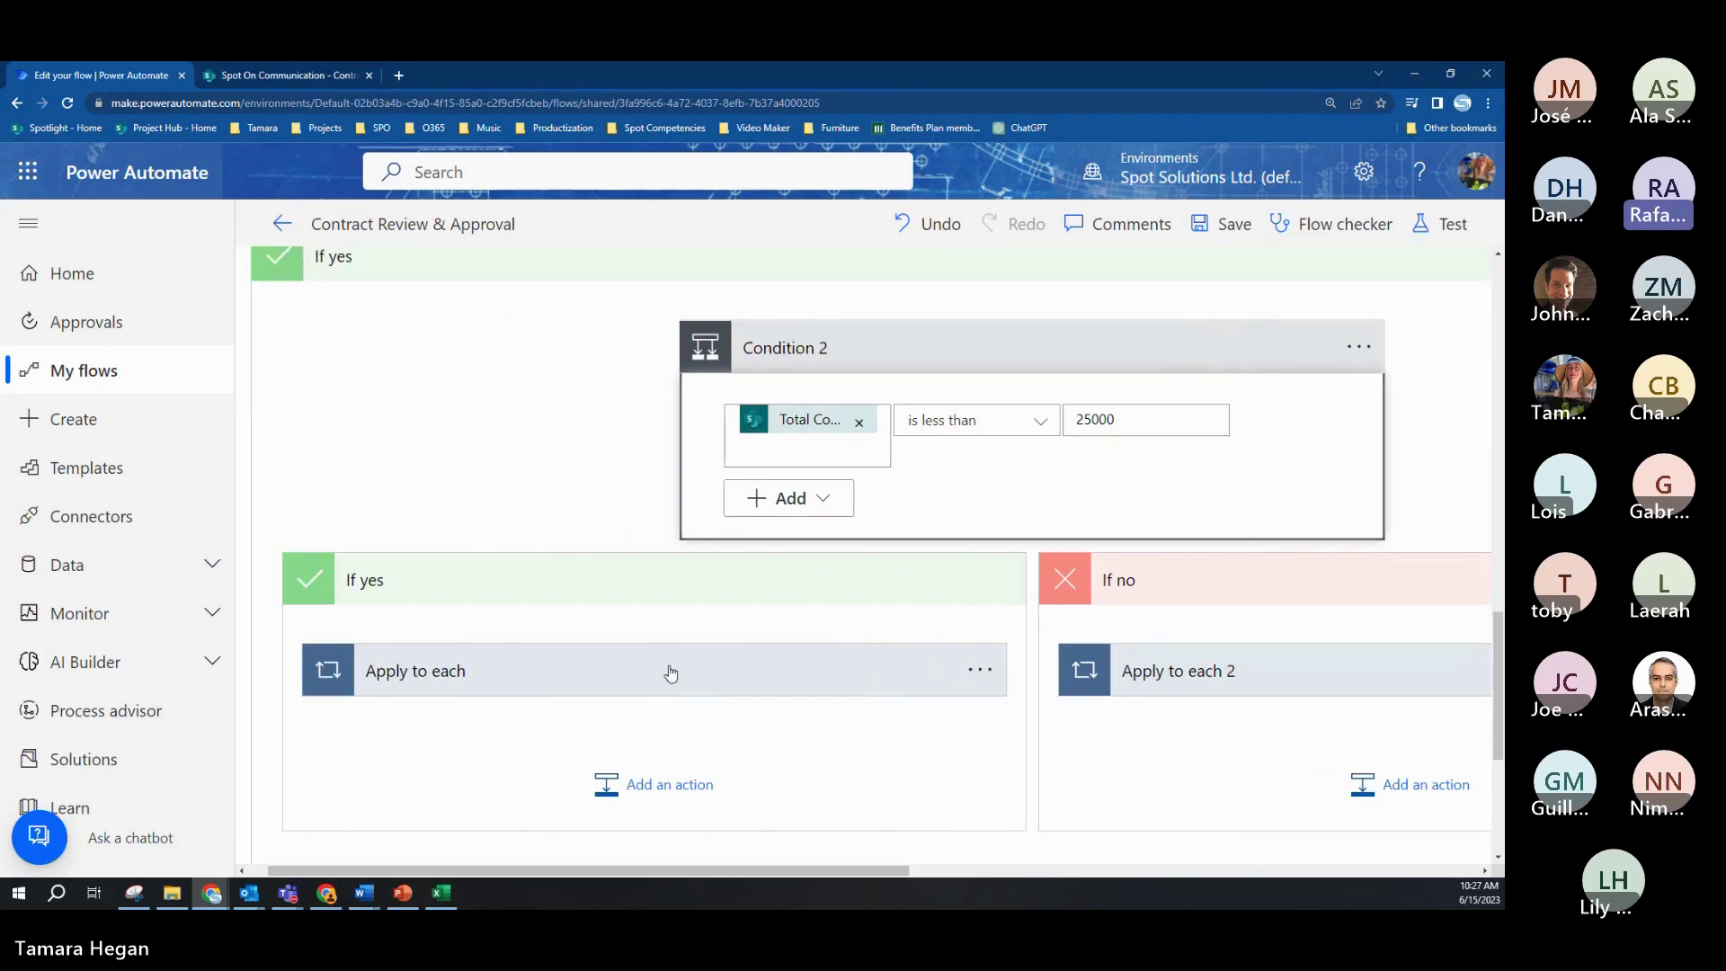
{"action": "left_click", "coordinate": [629, 691]}
{"action": "scroll", "coordinate": [671, 659], "scroll_direction": "down", "scroll_amount": 4}
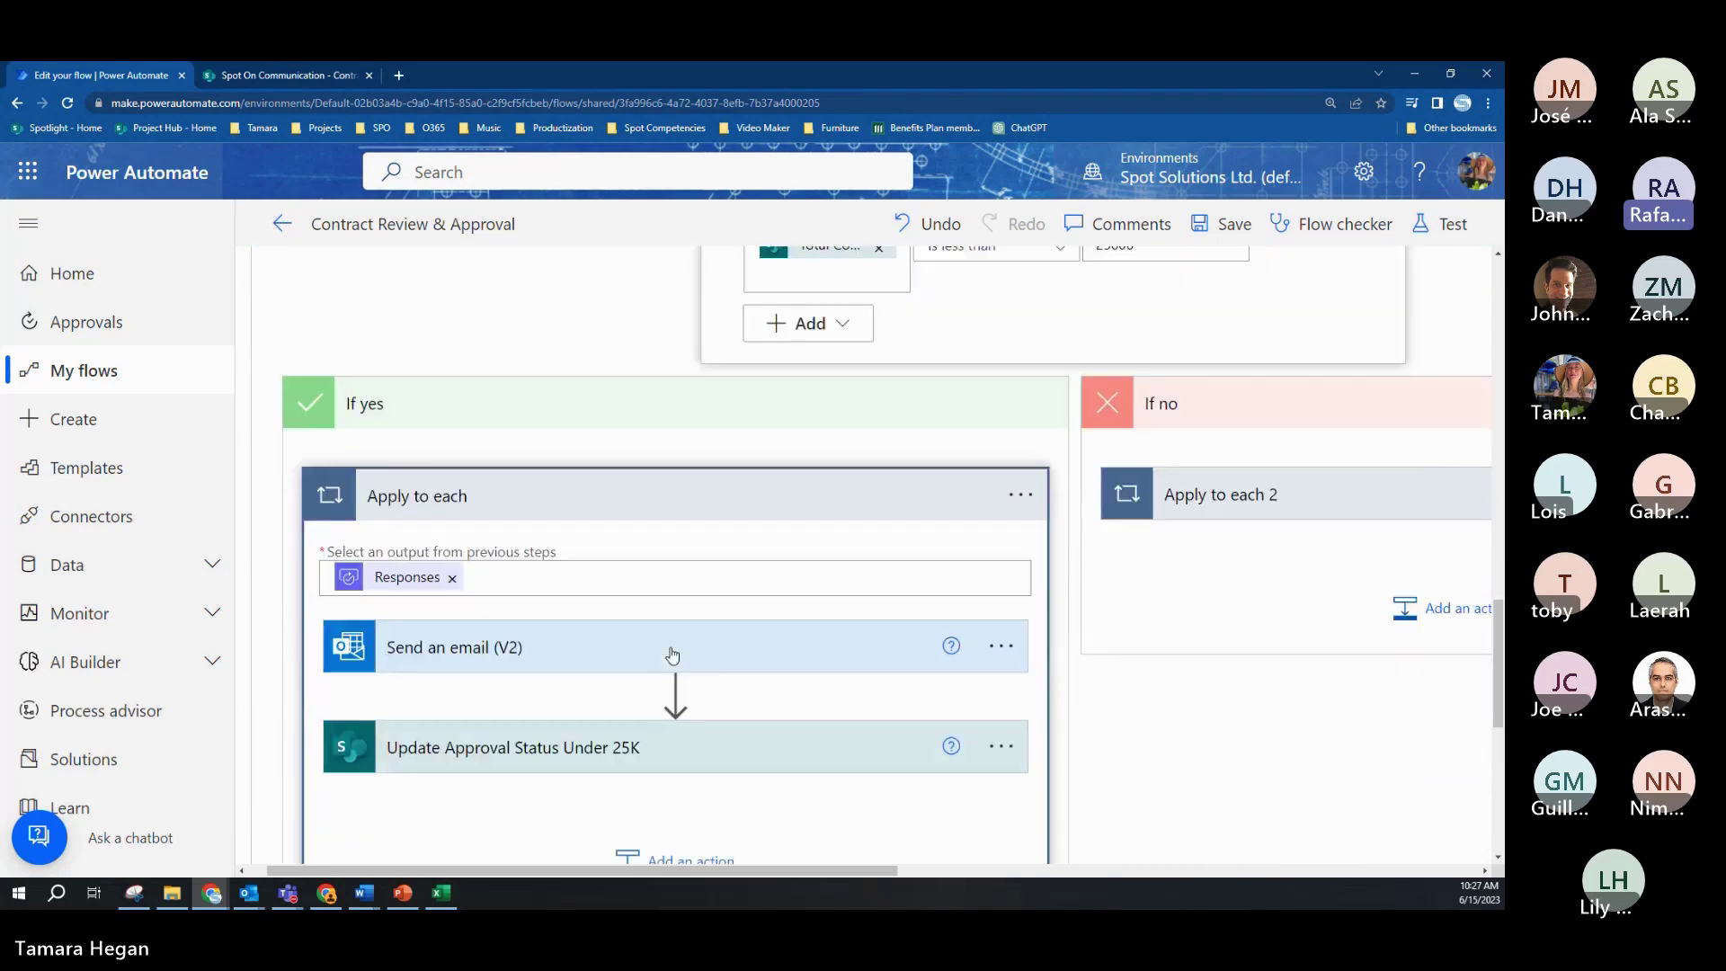
{"action": "left_click", "coordinate": [658, 515]}
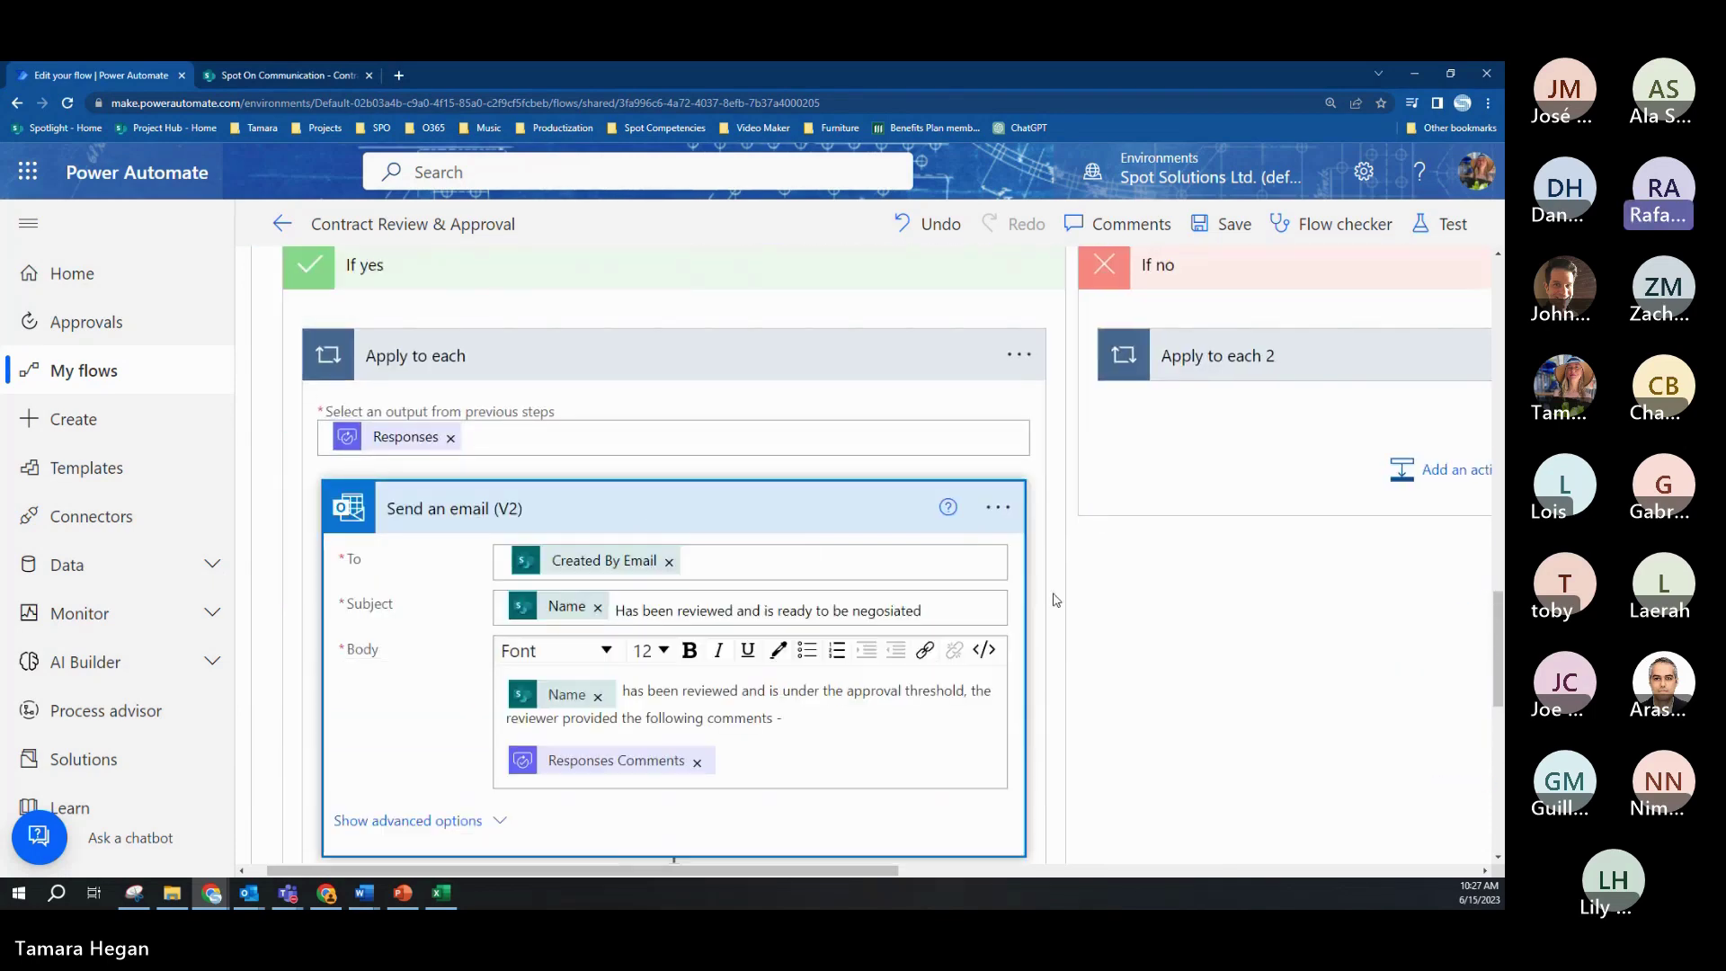
{"action": "scroll", "coordinate": [1060, 604], "scroll_direction": "down", "scroll_amount": 2}
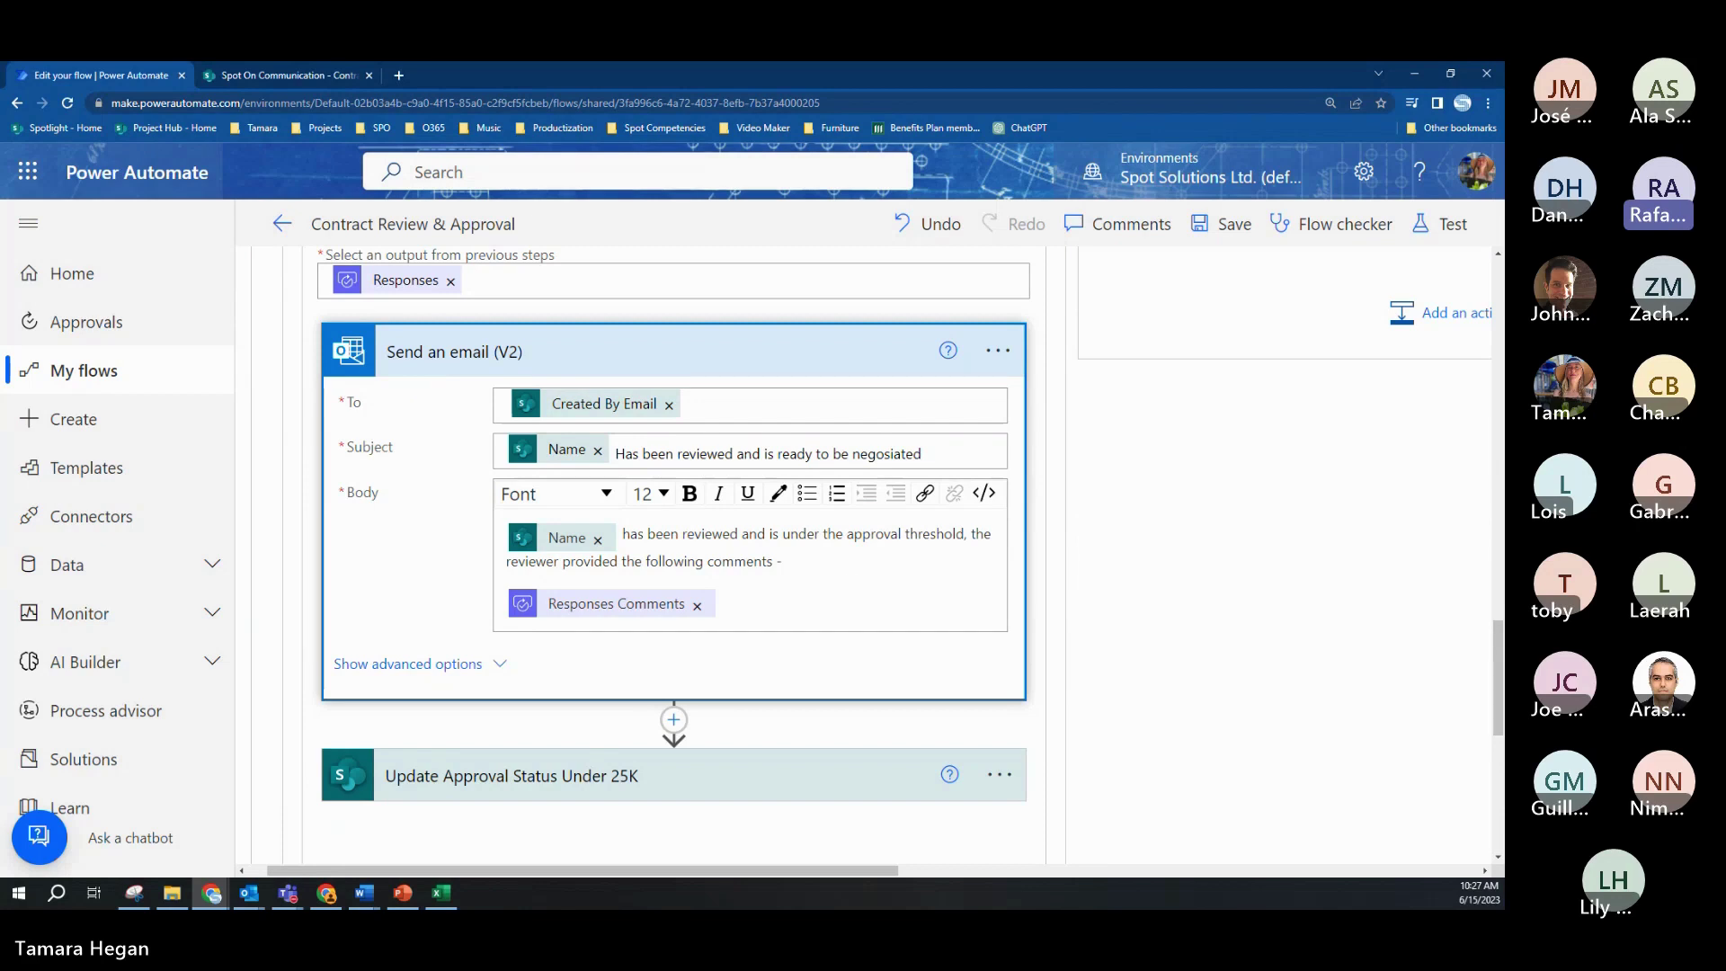
Step: Review the Update Approval Status Under 25K fields, then go to the SharePoint Contracts Library
{"action": "key", "text": "alt+Tab"}
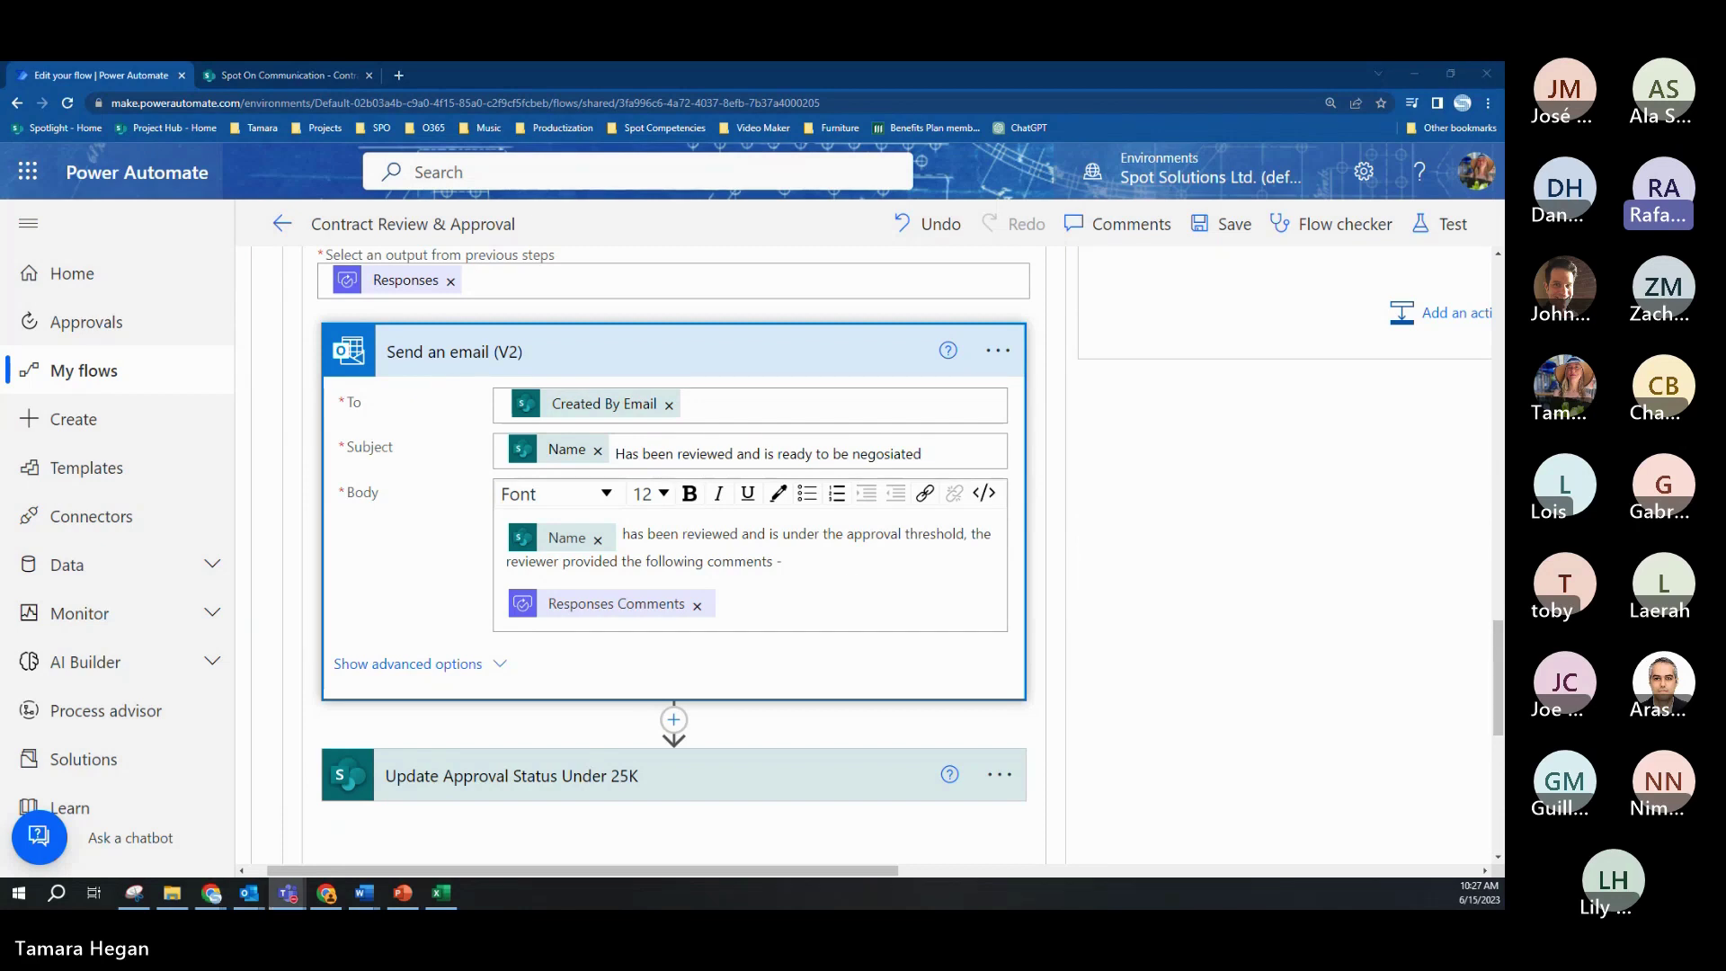
{"action": "scroll", "coordinate": [681, 657], "scroll_direction": "down", "scroll_amount": 2}
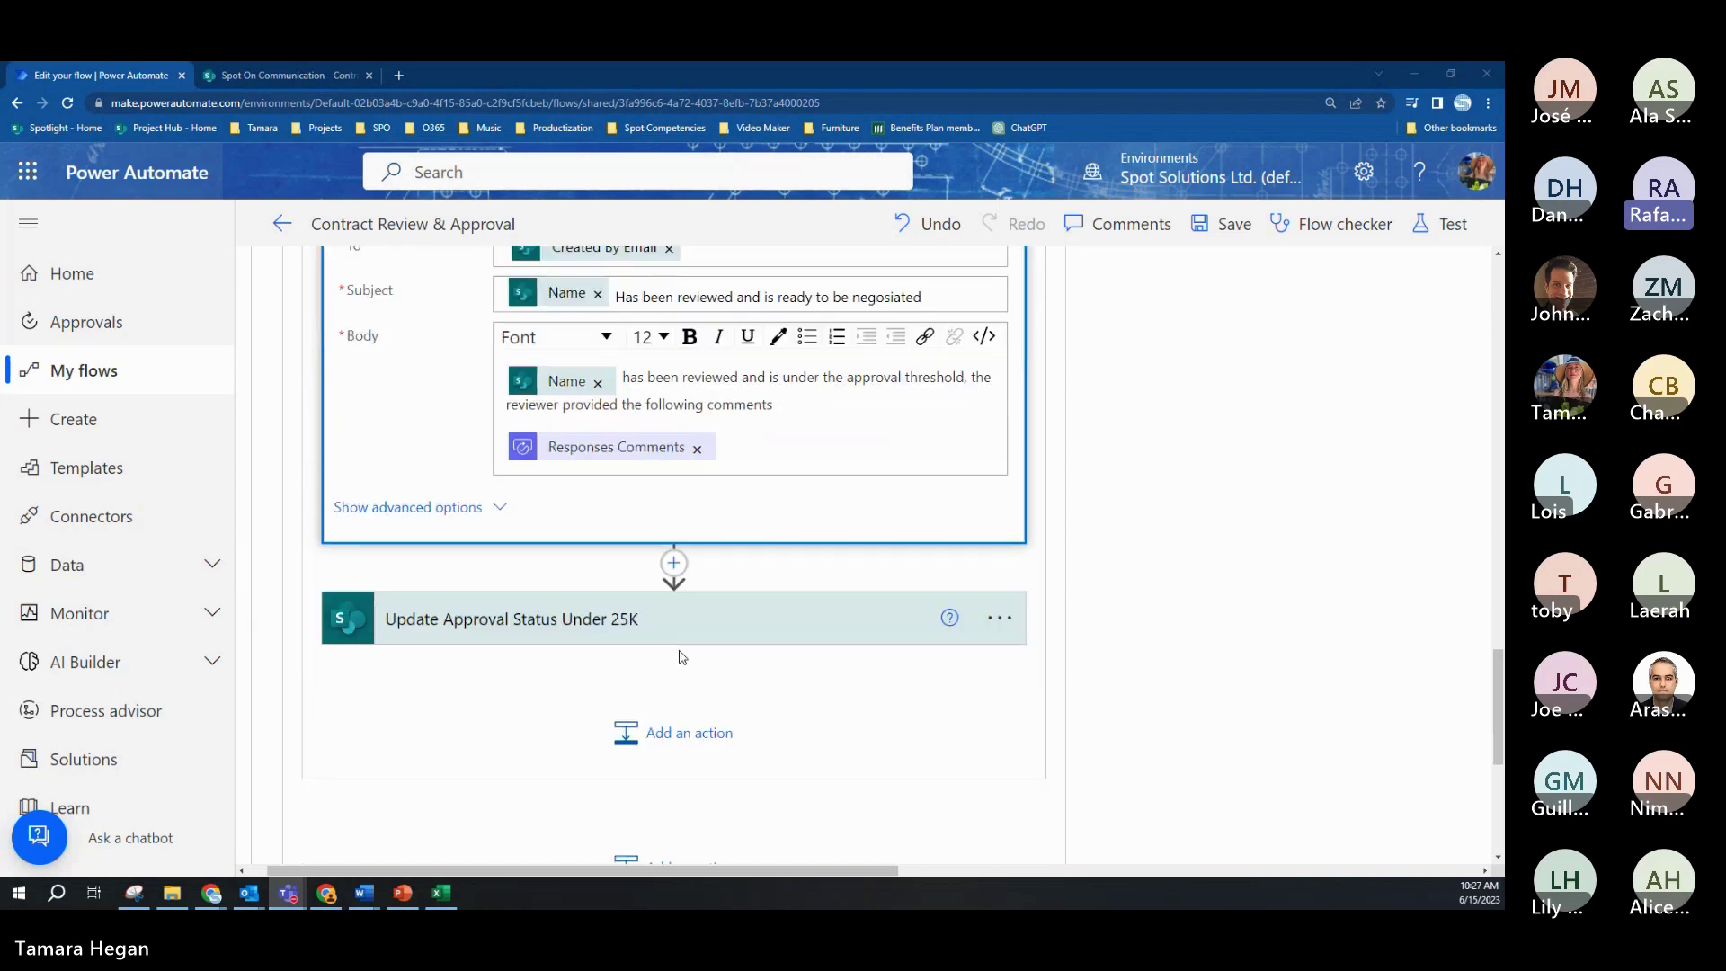
{"action": "left_click", "coordinate": [678, 638]}
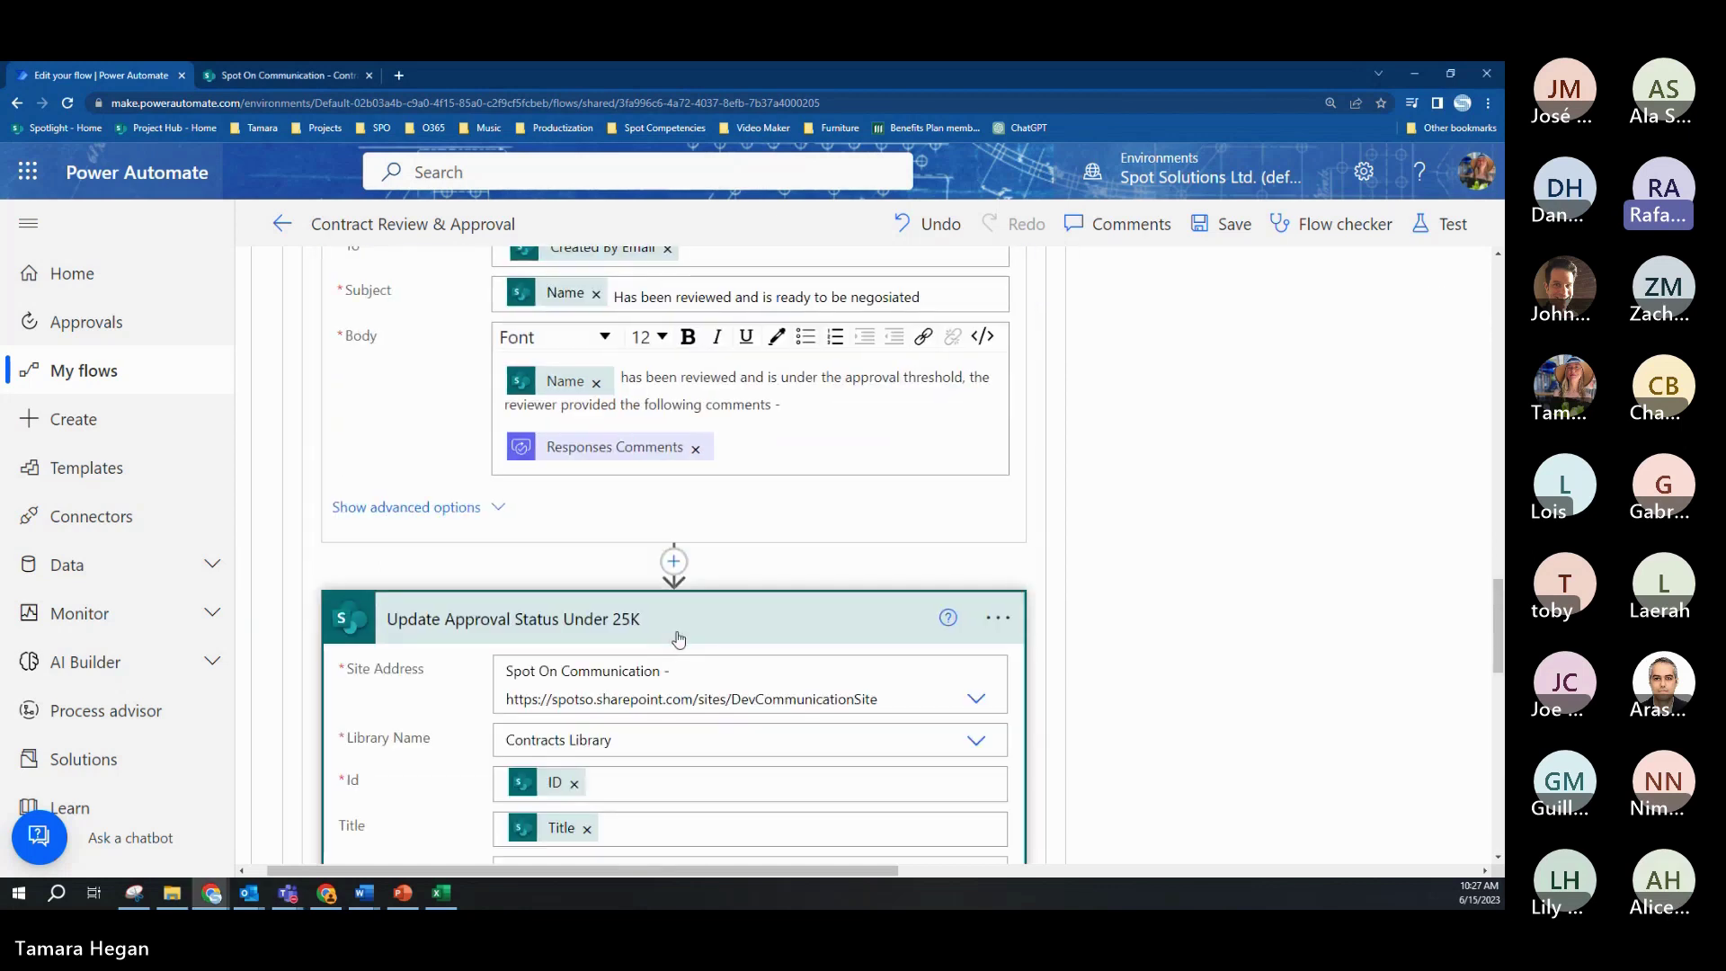
{"action": "scroll", "coordinate": [815, 492], "scroll_direction": "down", "scroll_amount": 2}
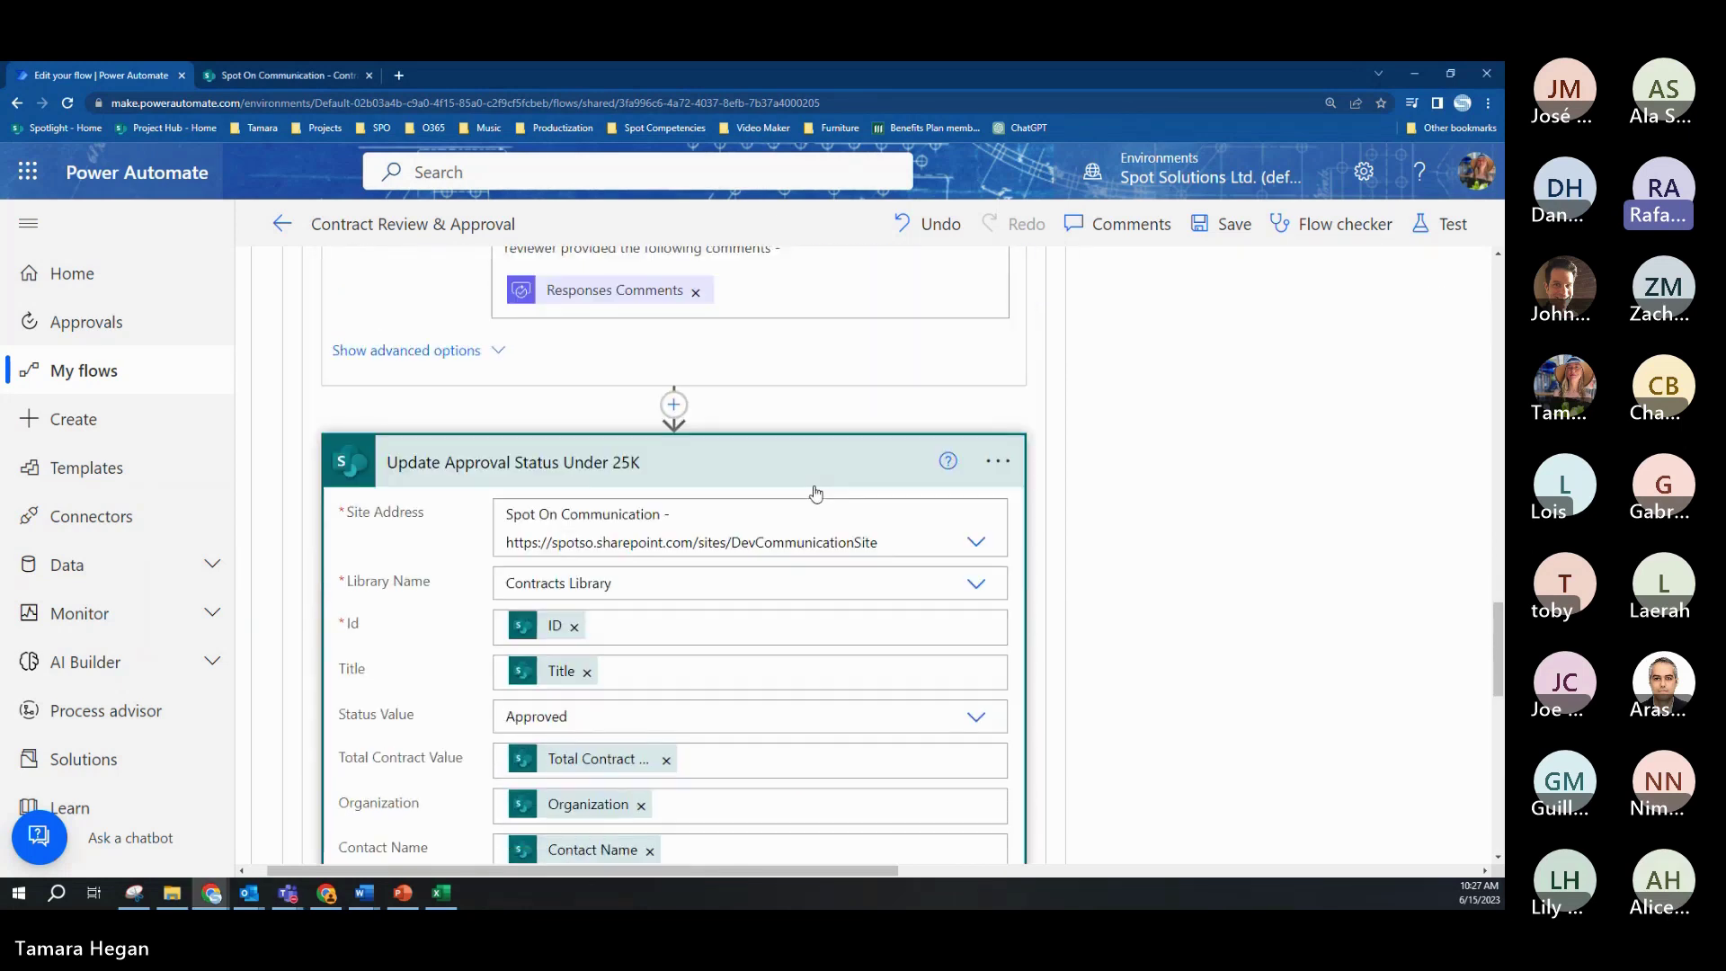
{"action": "scroll", "coordinate": [815, 492], "scroll_direction": "down", "scroll_amount": 2}
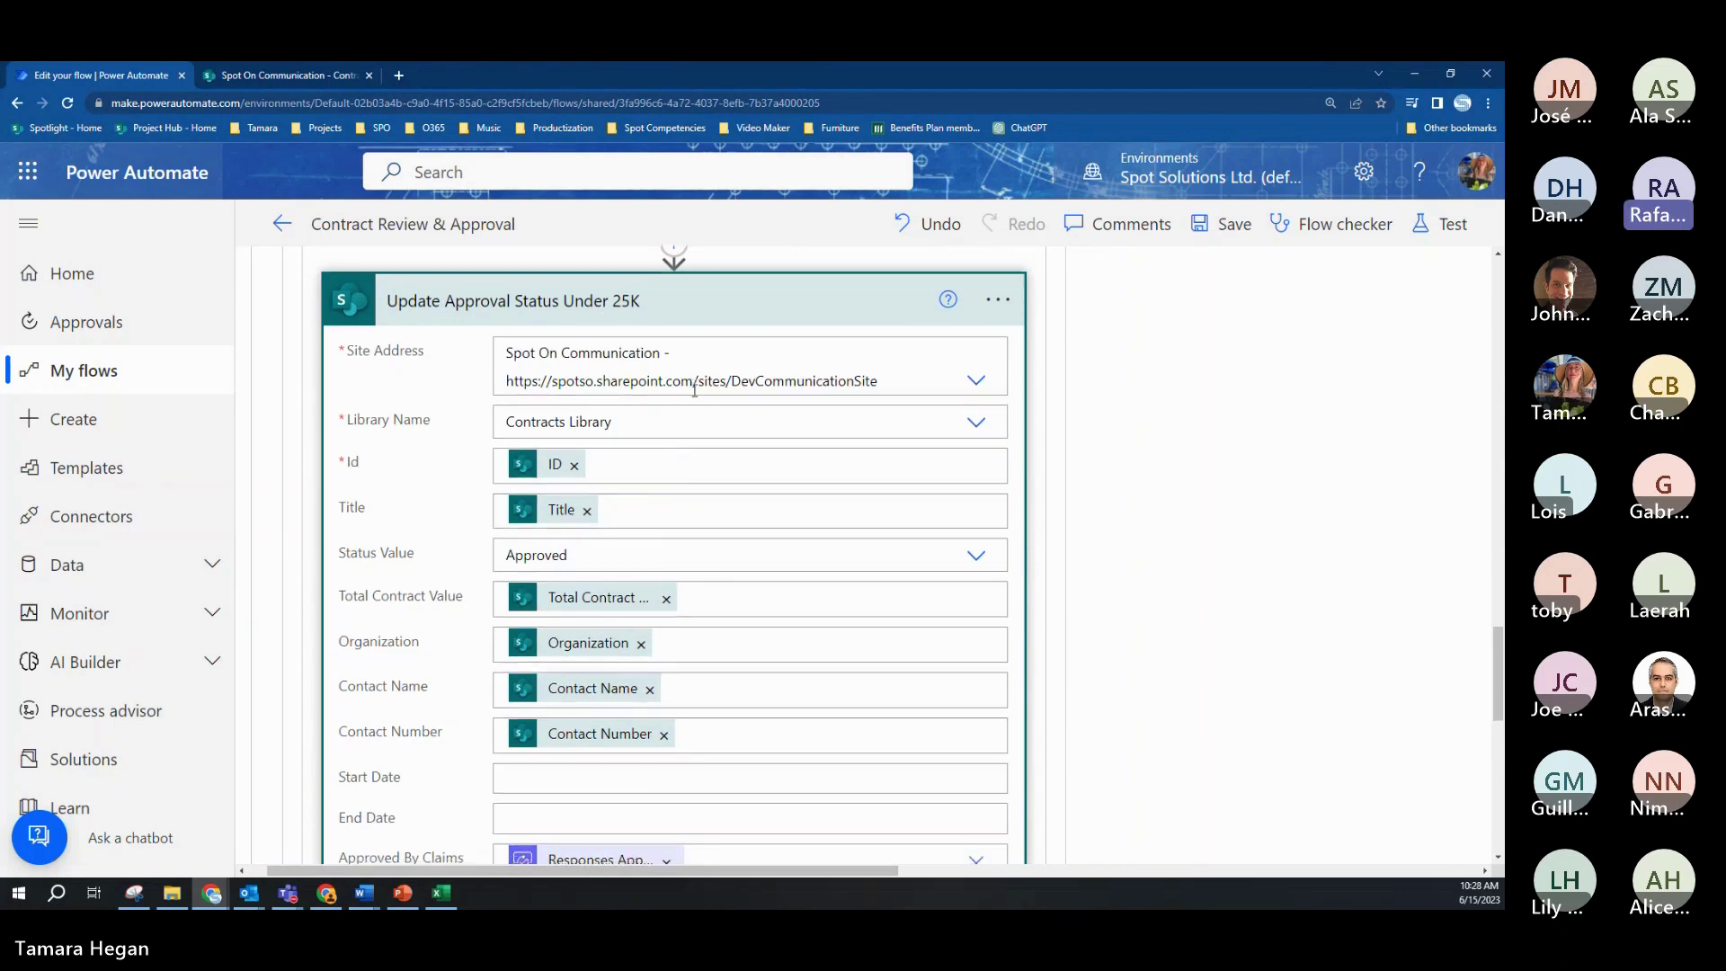
{"action": "scroll", "coordinate": [692, 449], "scroll_direction": "down", "scroll_amount": 2}
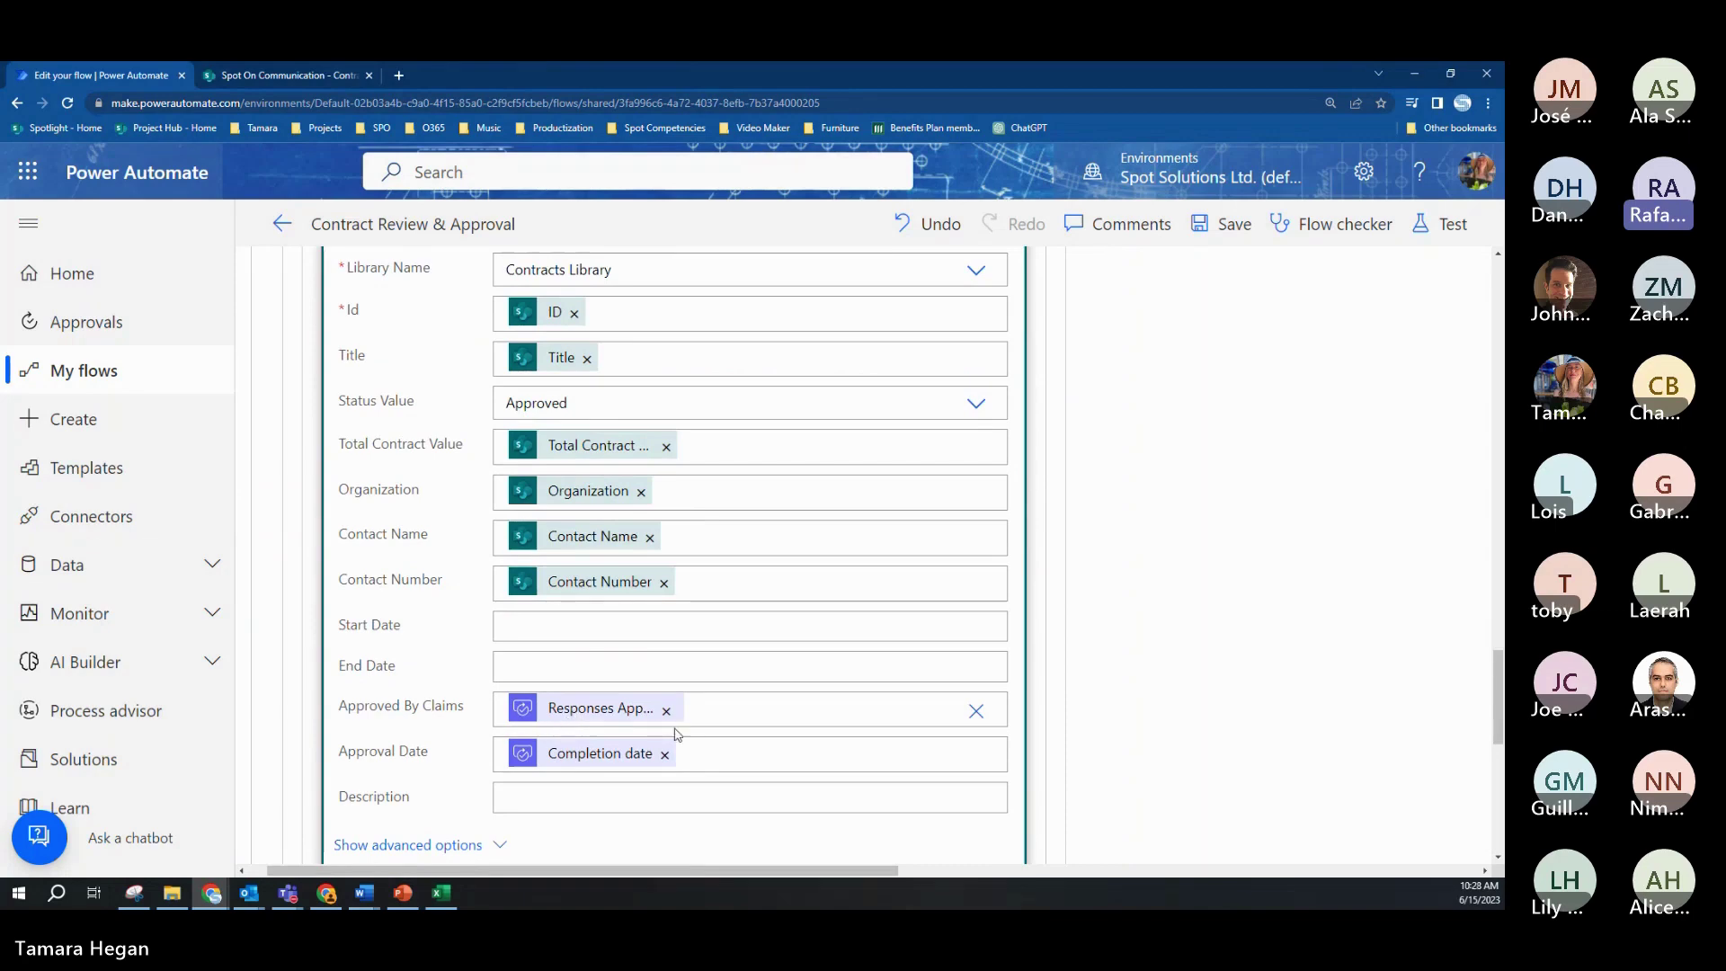
{"action": "scroll", "coordinate": [1022, 639], "scroll_direction": "up", "scroll_amount": 1}
{"action": "scroll", "coordinate": [1022, 640], "scroll_direction": "up", "scroll_amount": 2}
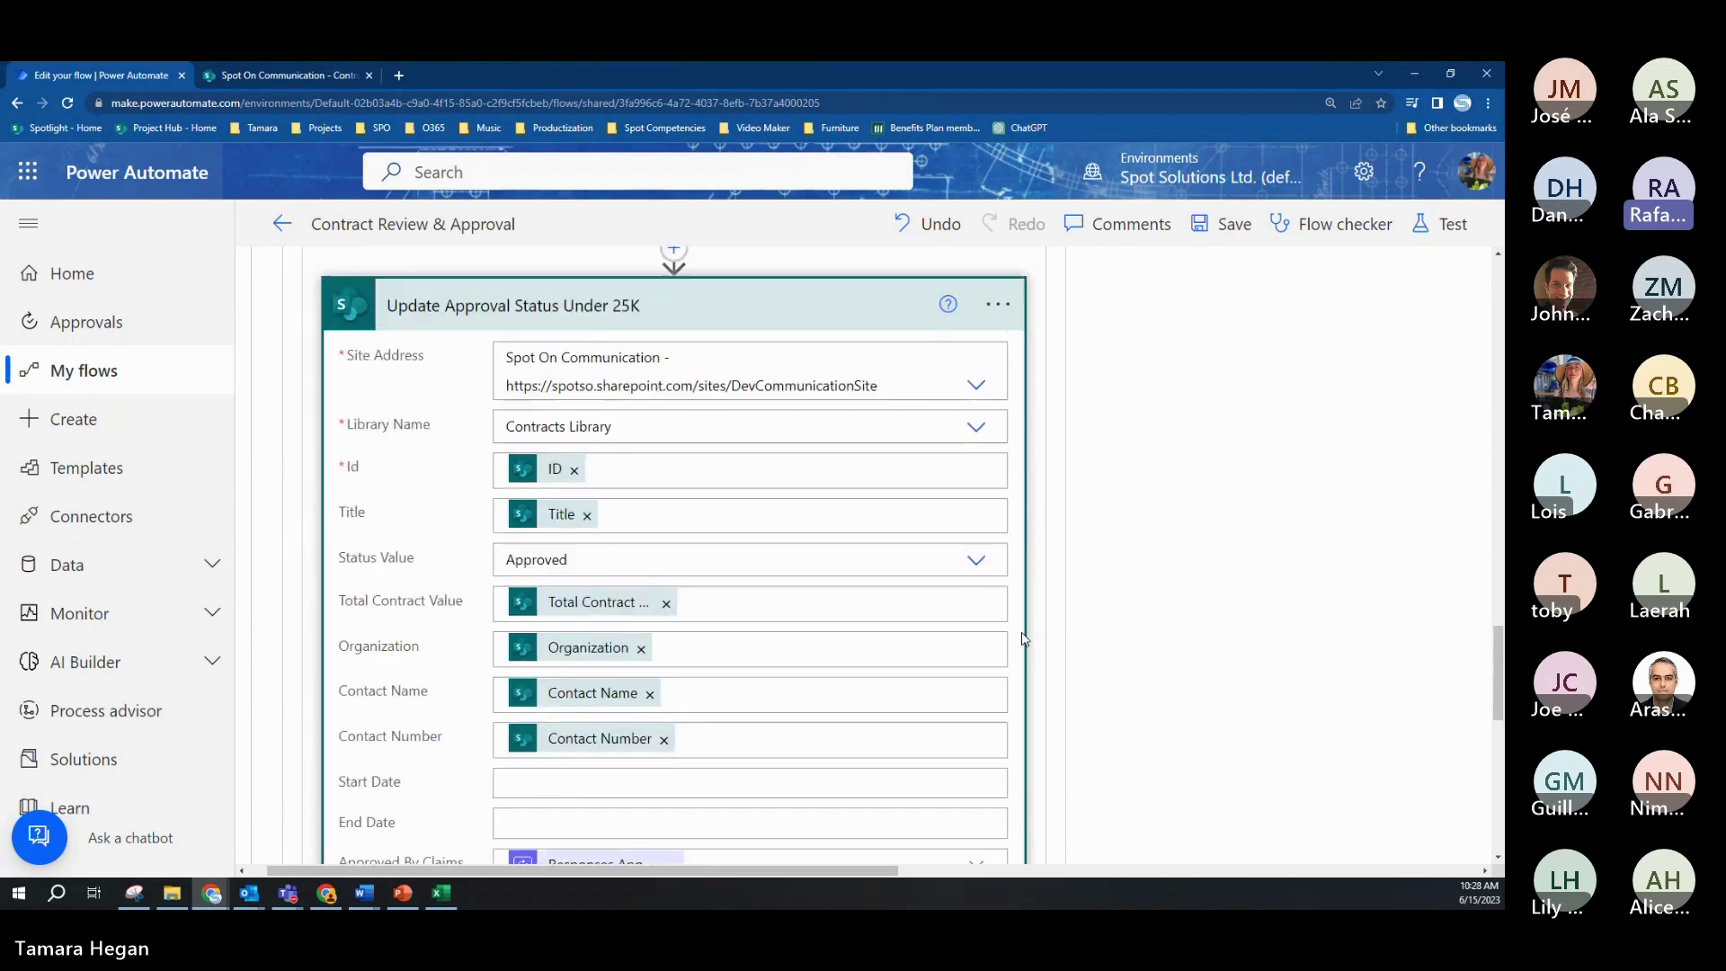
{"action": "scroll", "coordinate": [1022, 640], "scroll_direction": "down", "scroll_amount": 1}
{"action": "left_click", "coordinate": [300, 75]}
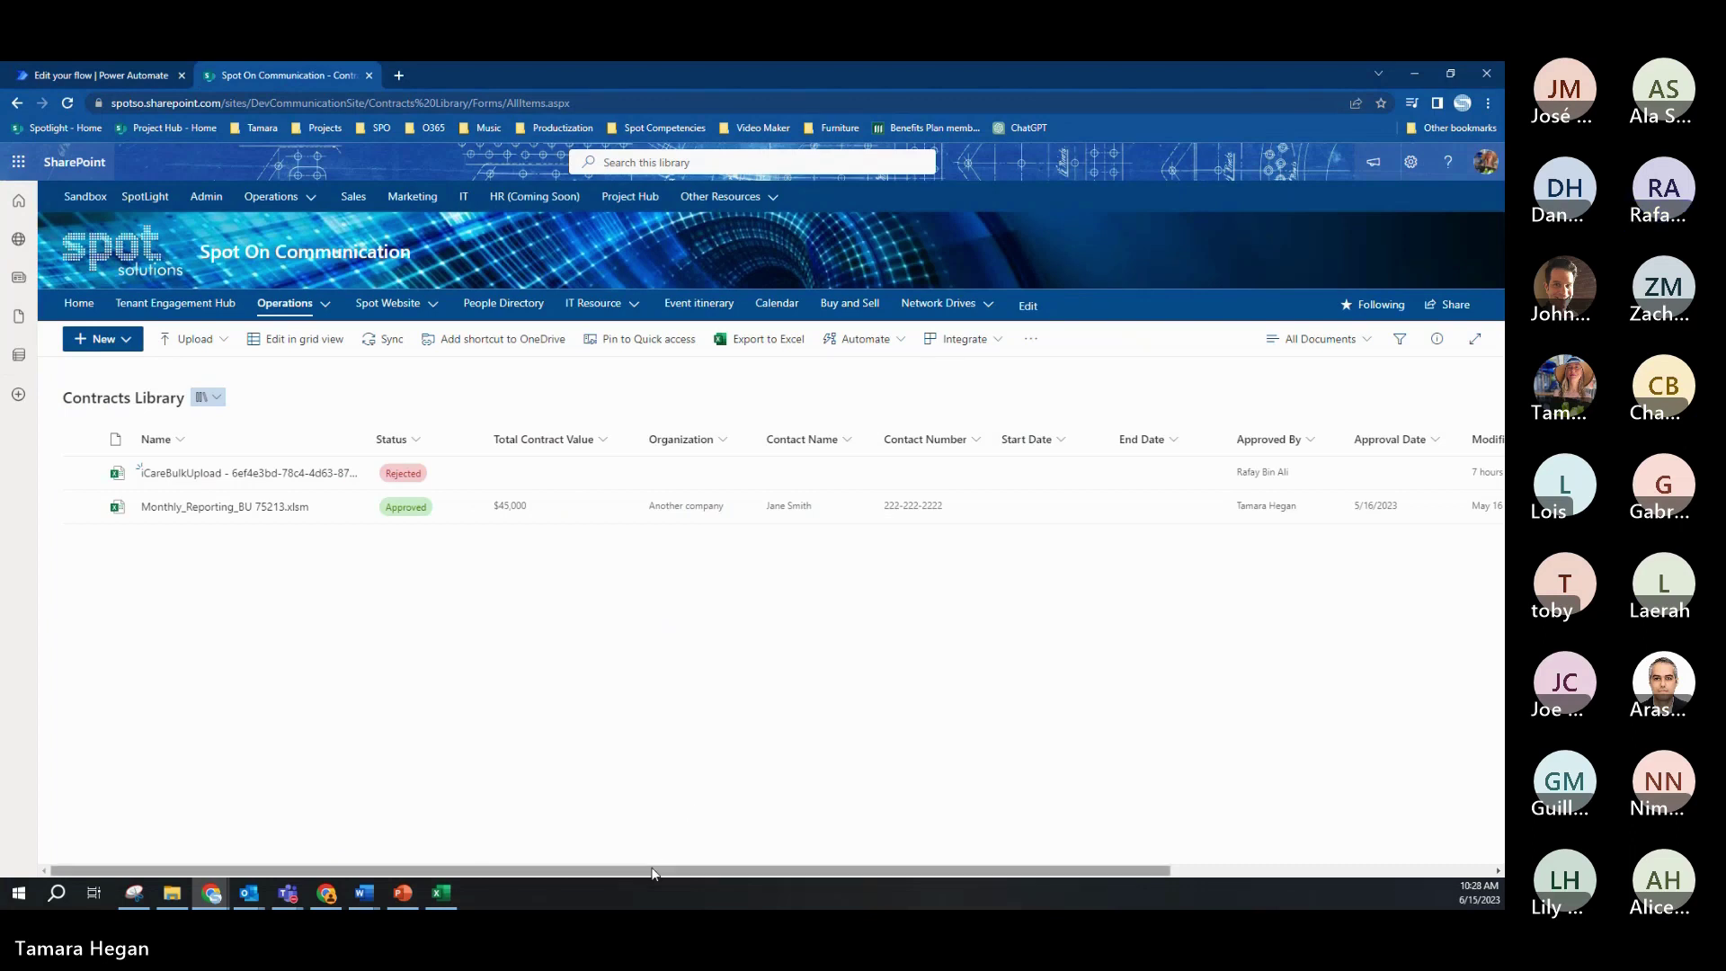
Step: Scroll across the Contracts Library's remaining columns, then return to the Power Automate flow editor
{"action": "left_click_drag", "start_coordinate": [655, 870], "coordinate": [653, 861]}
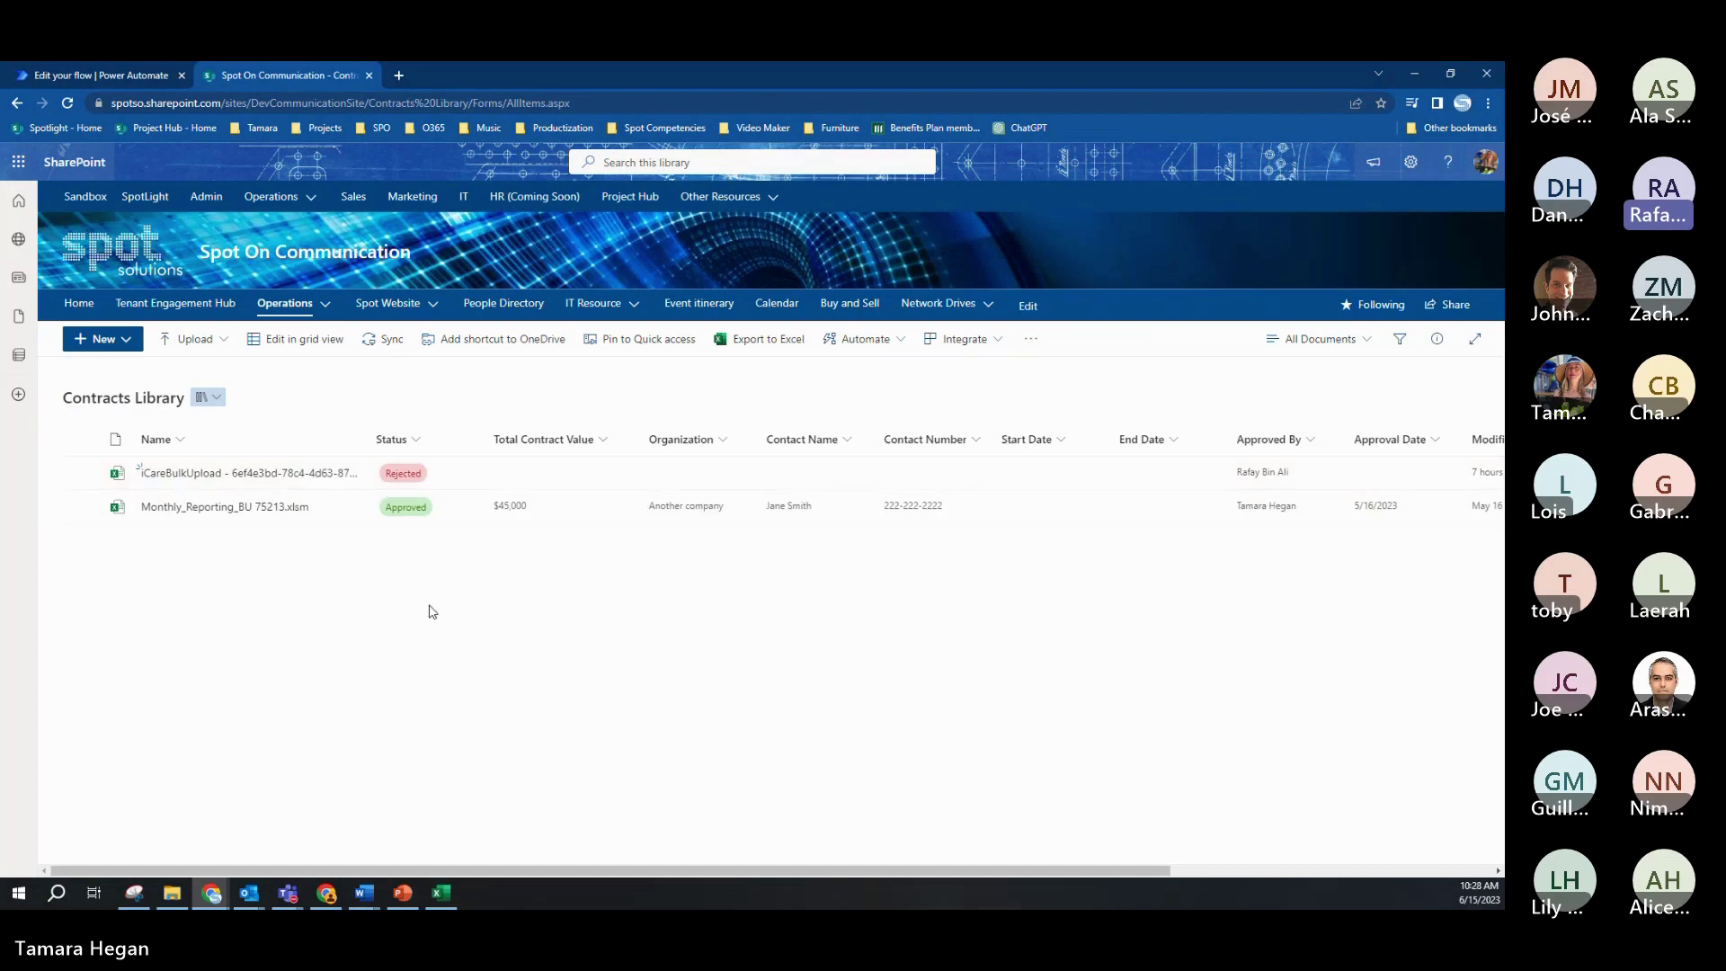
{"action": "left_click", "coordinate": [130, 77]}
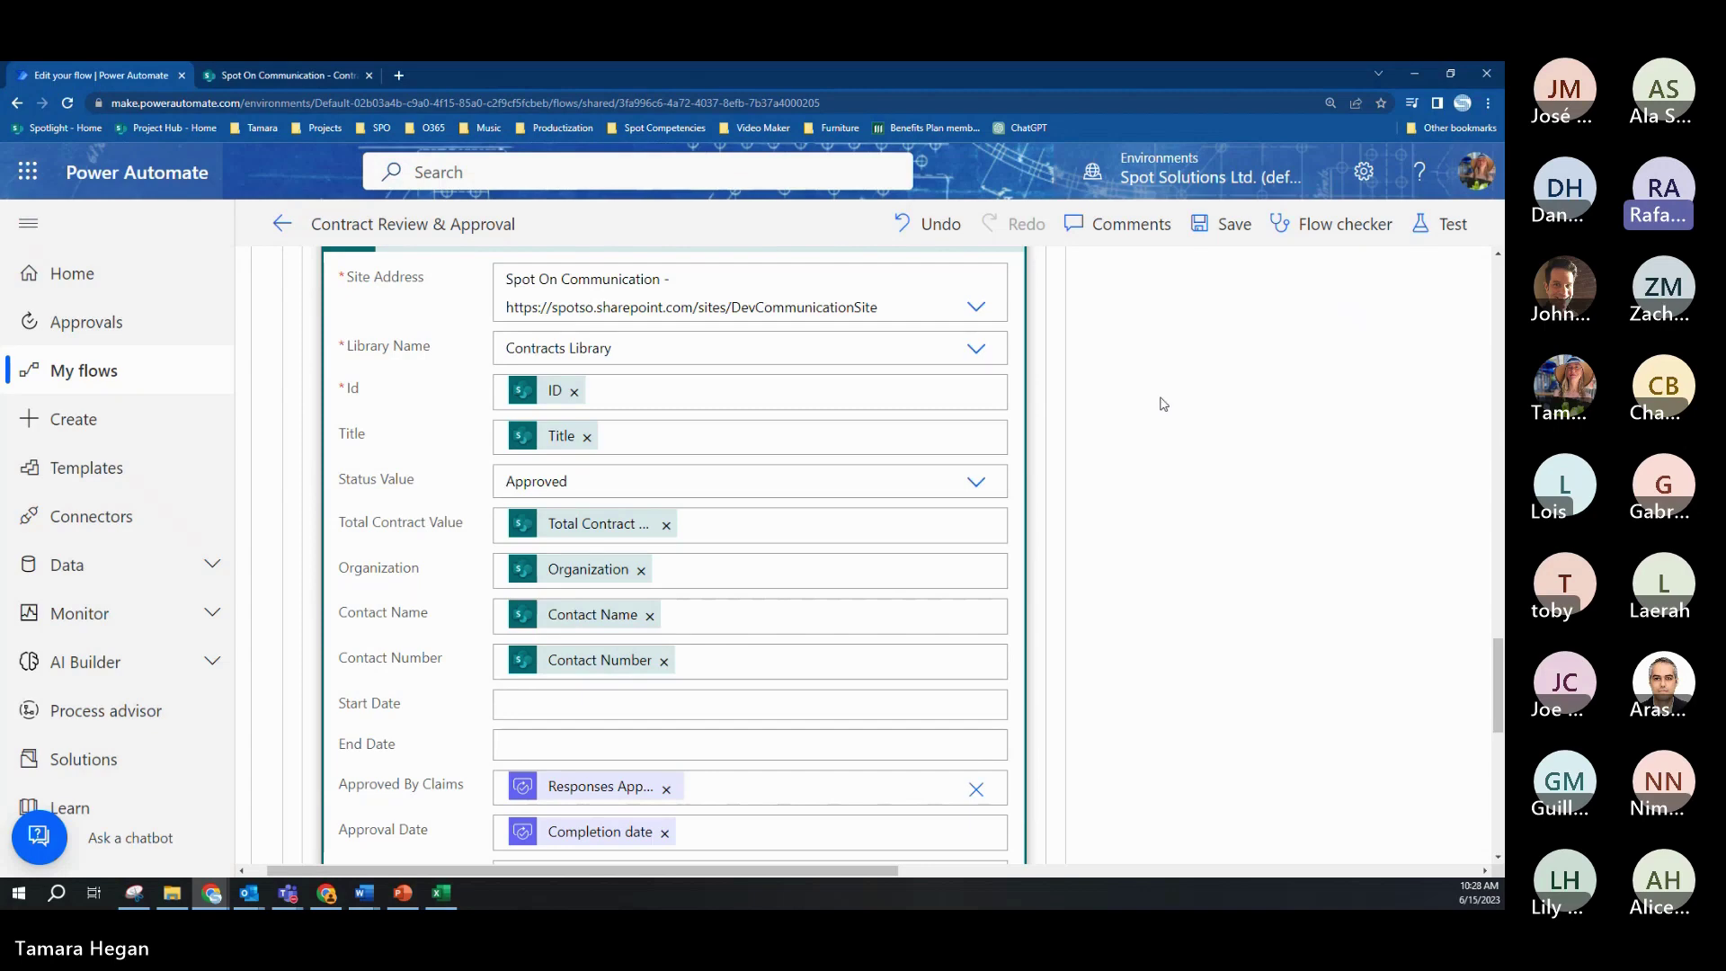
Step: Collapse the If yes Apply to each, expand Apply to each 2 under If no, and open CFO Approval
{"action": "scroll", "coordinate": [1047, 413], "scroll_direction": "up", "scroll_amount": 15}
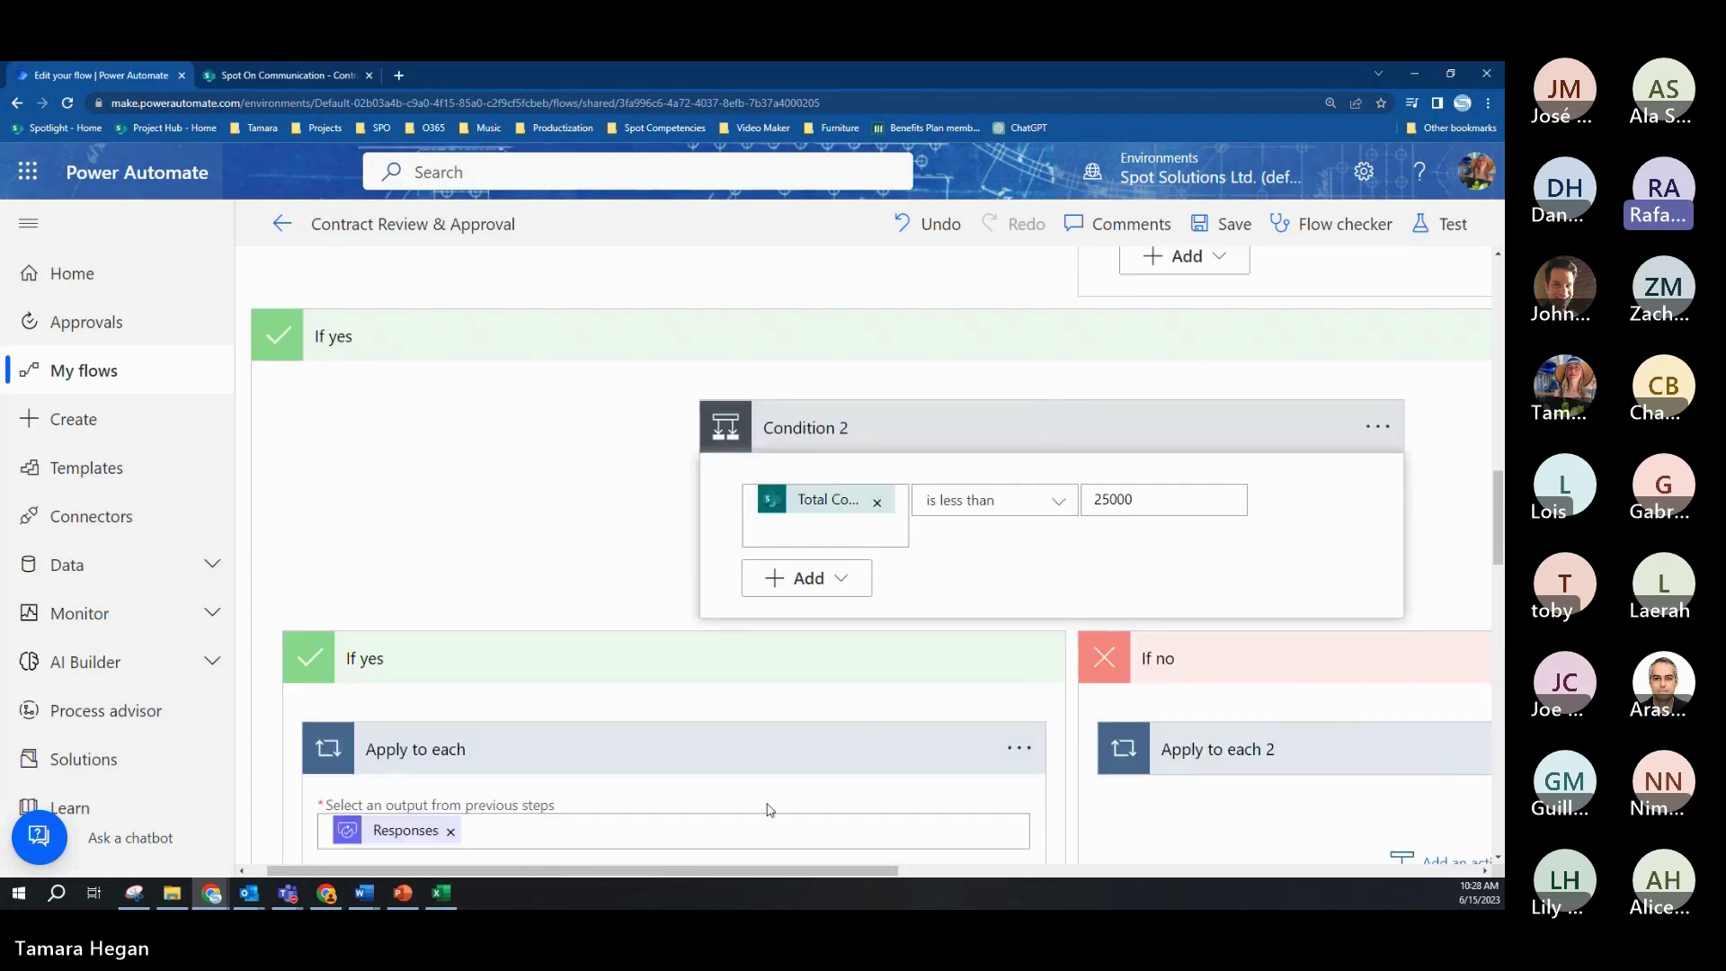
{"action": "left_click", "coordinate": [731, 678]}
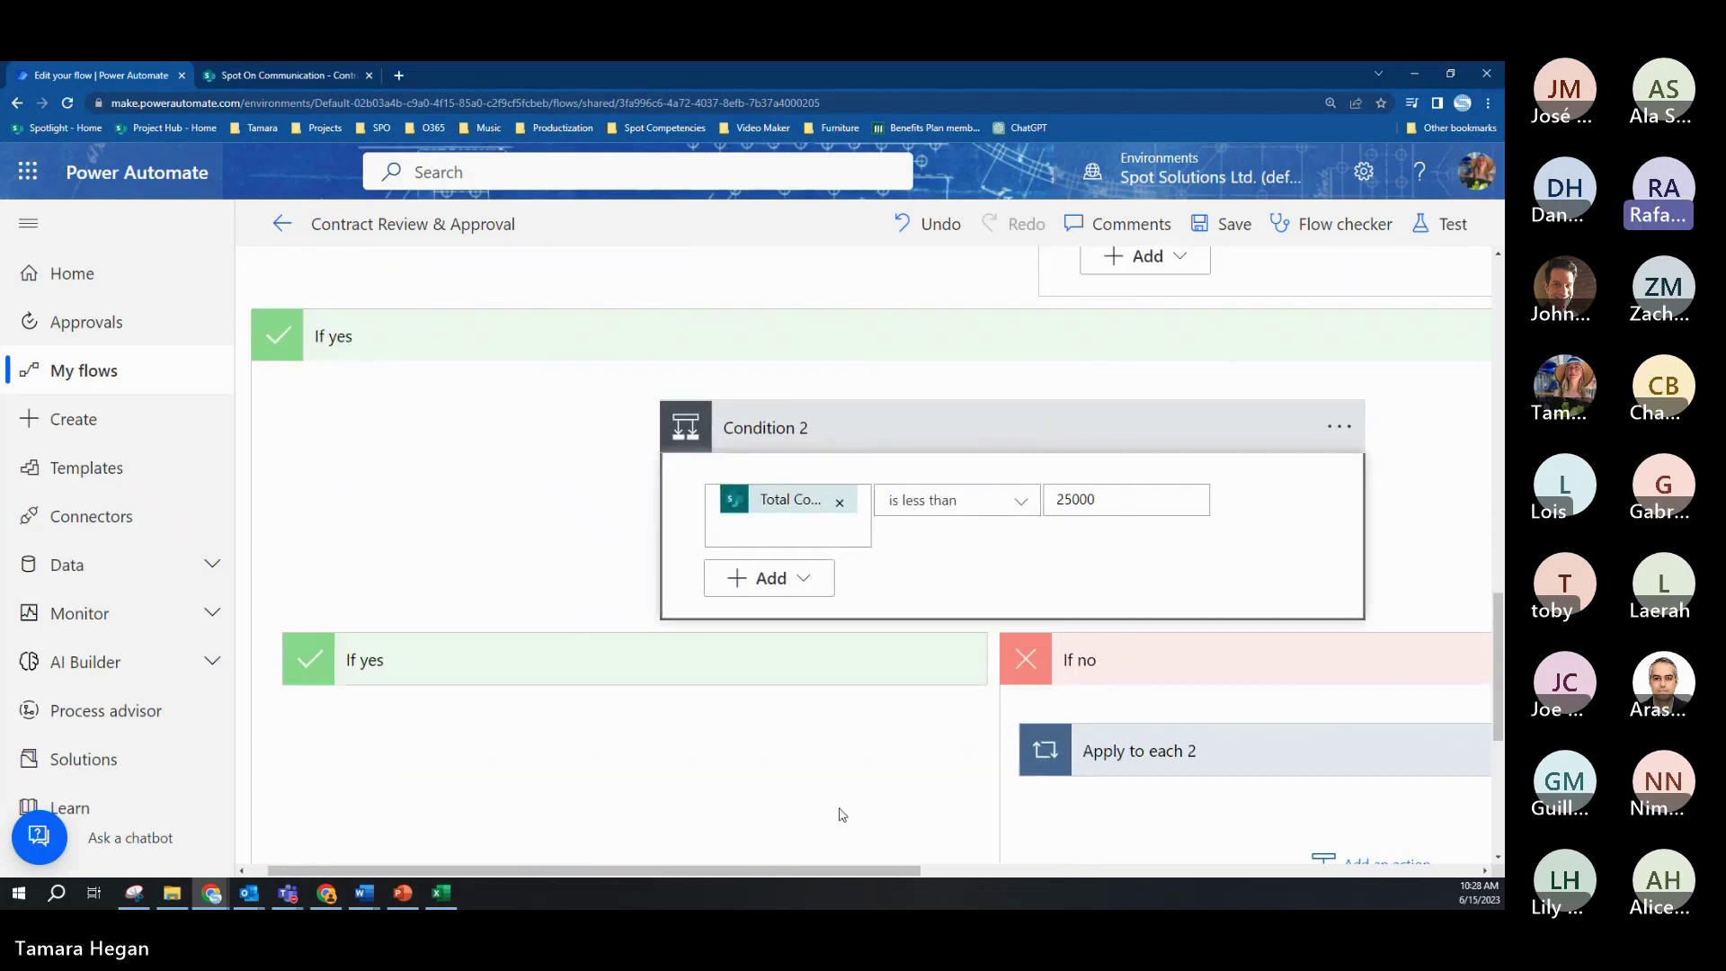
{"action": "left_click", "coordinate": [1228, 769]}
{"action": "left_click_drag", "start_coordinate": [840, 868], "coordinate": [1101, 872]}
{"action": "scroll", "coordinate": [1321, 570], "scroll_direction": "down", "scroll_amount": 4}
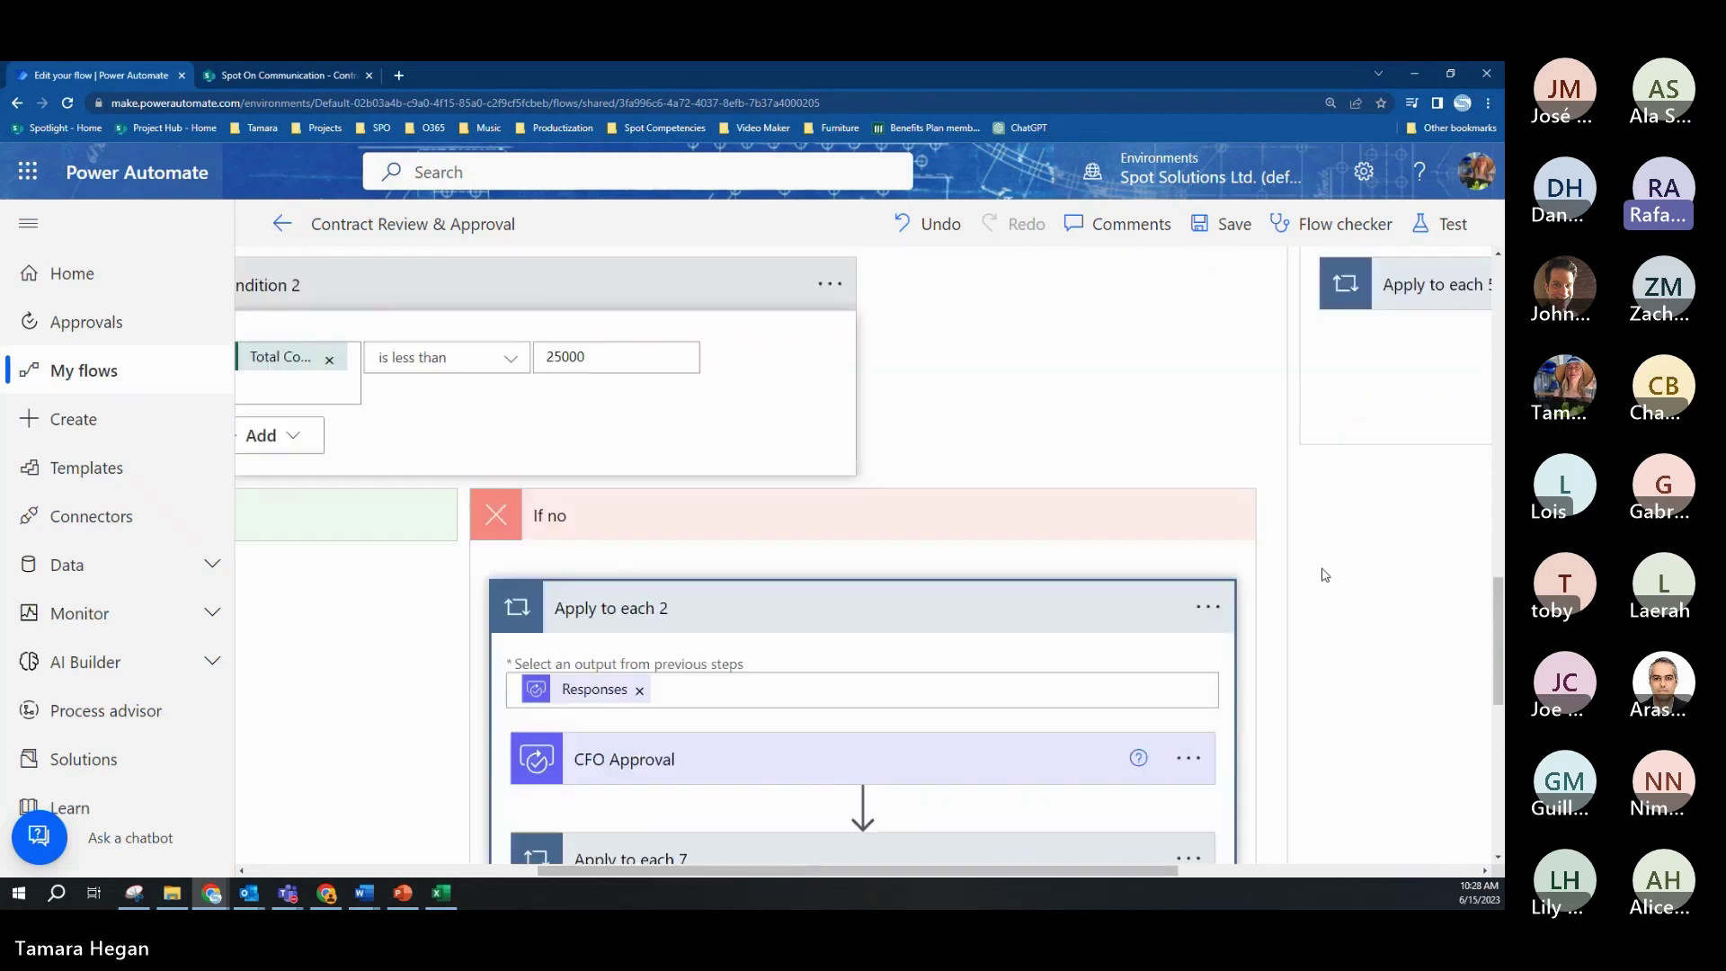
{"action": "left_click", "coordinate": [814, 509]}
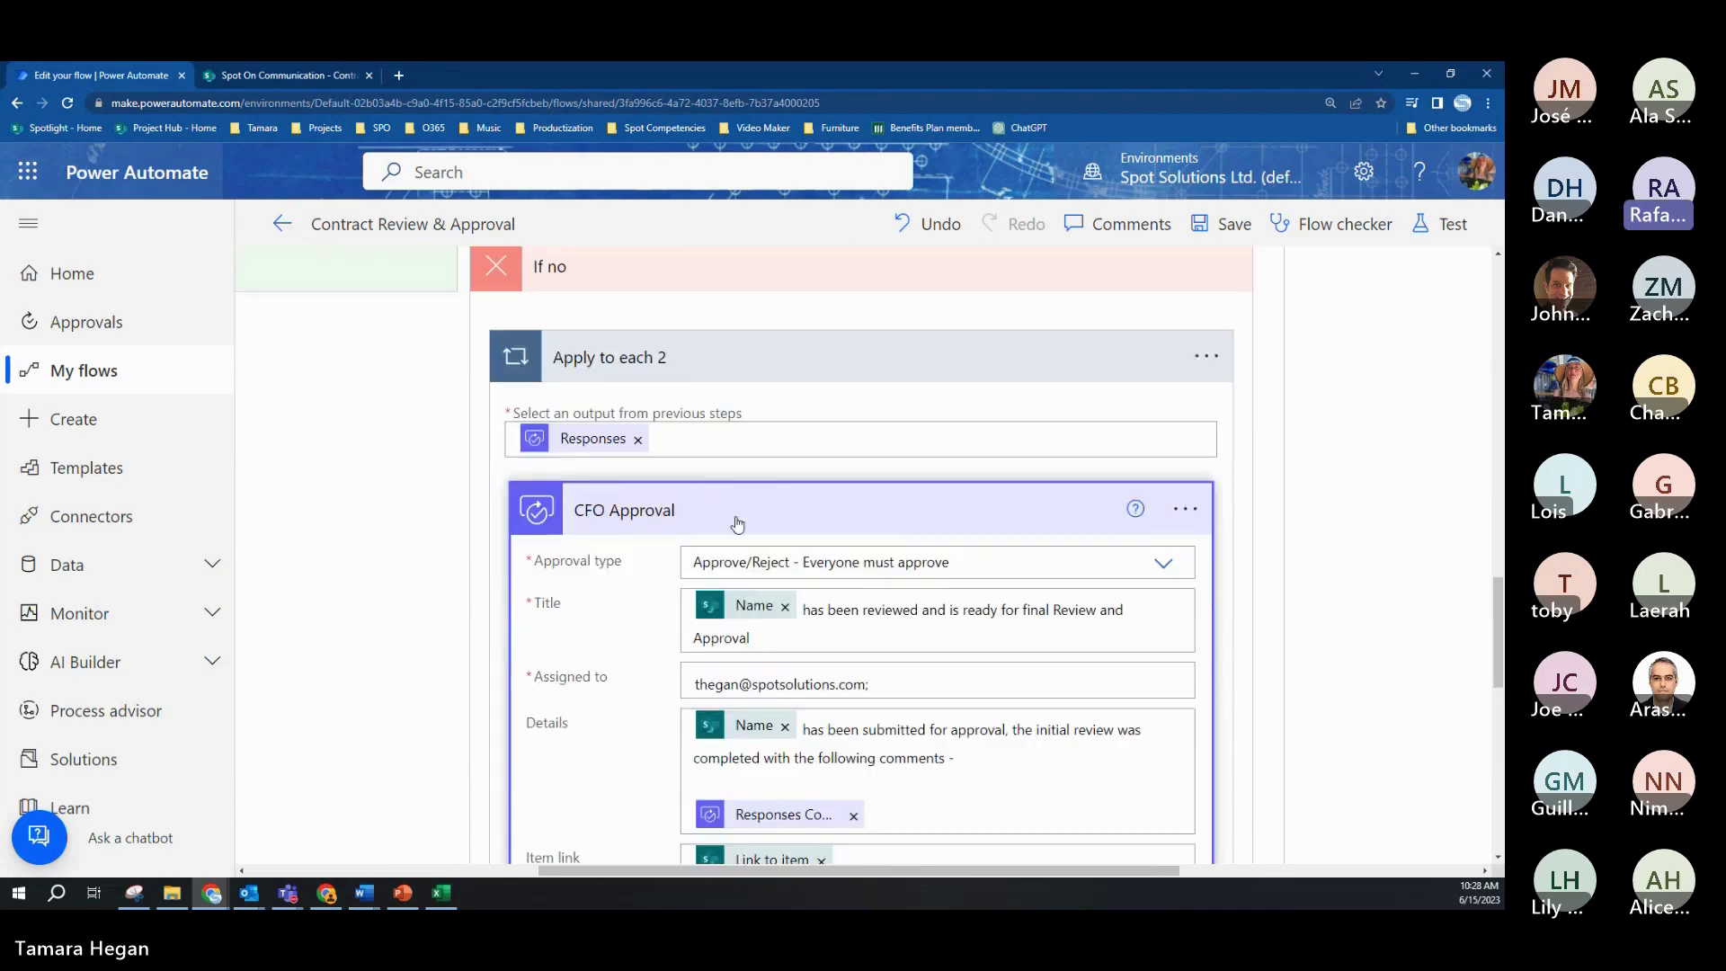
{"action": "scroll", "coordinate": [1278, 536], "scroll_direction": "down", "scroll_amount": 1}
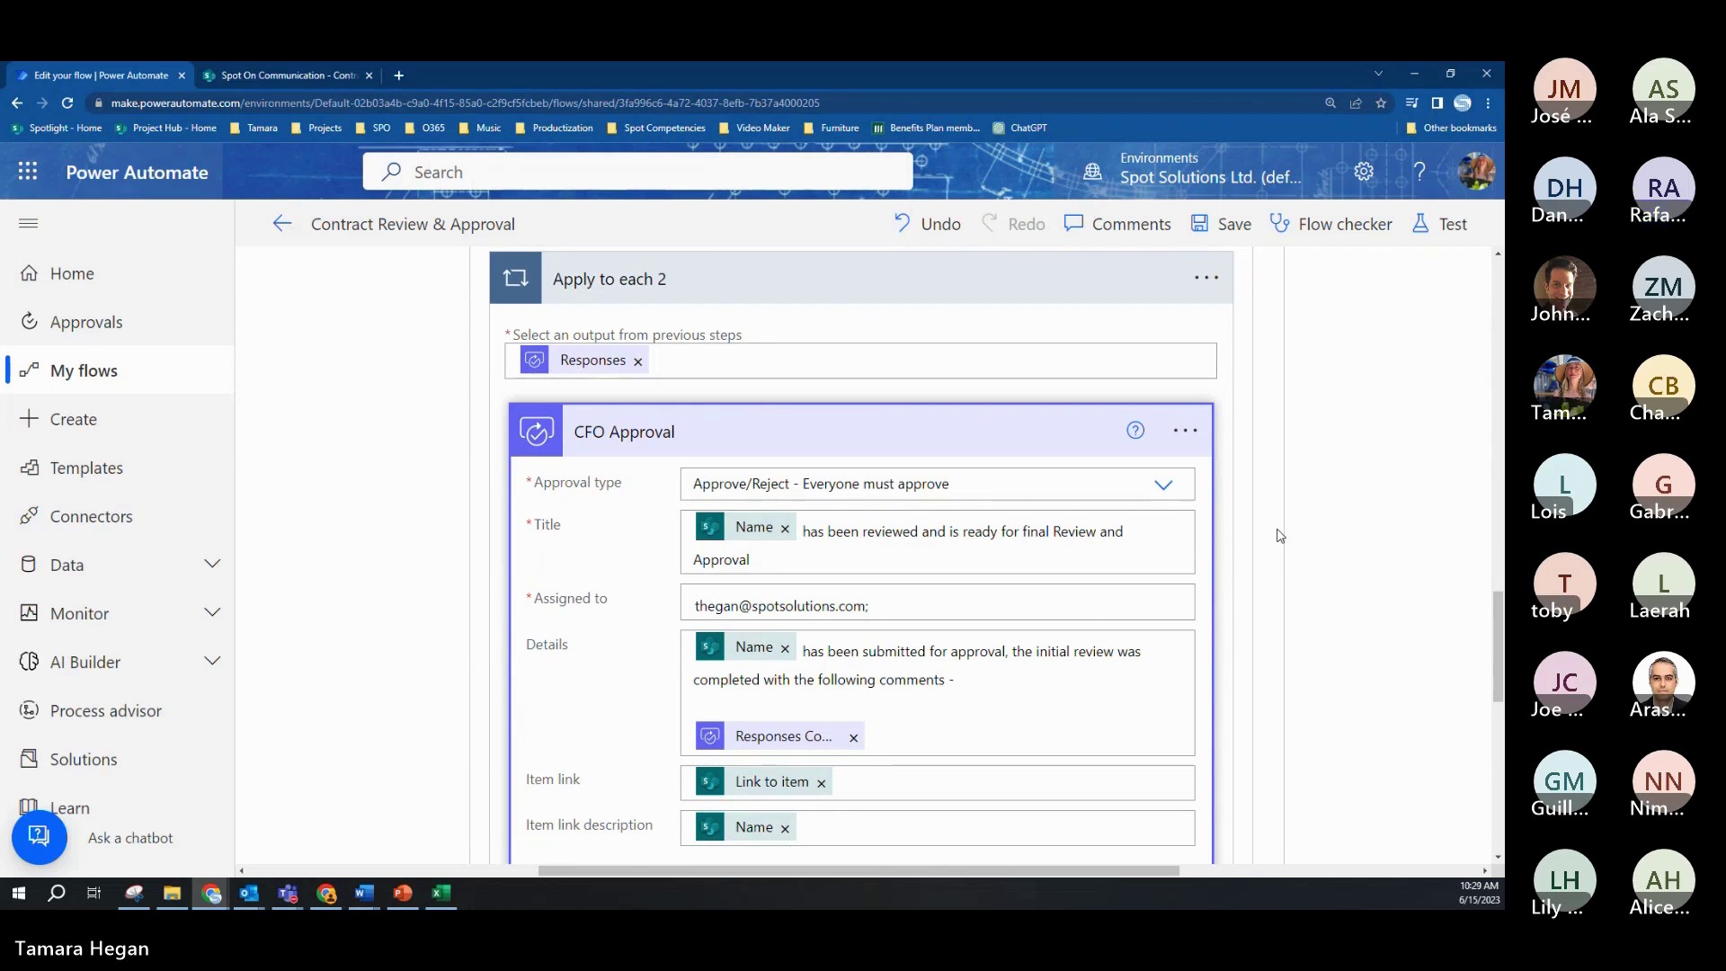
{"action": "left_click", "coordinate": [1166, 490]}
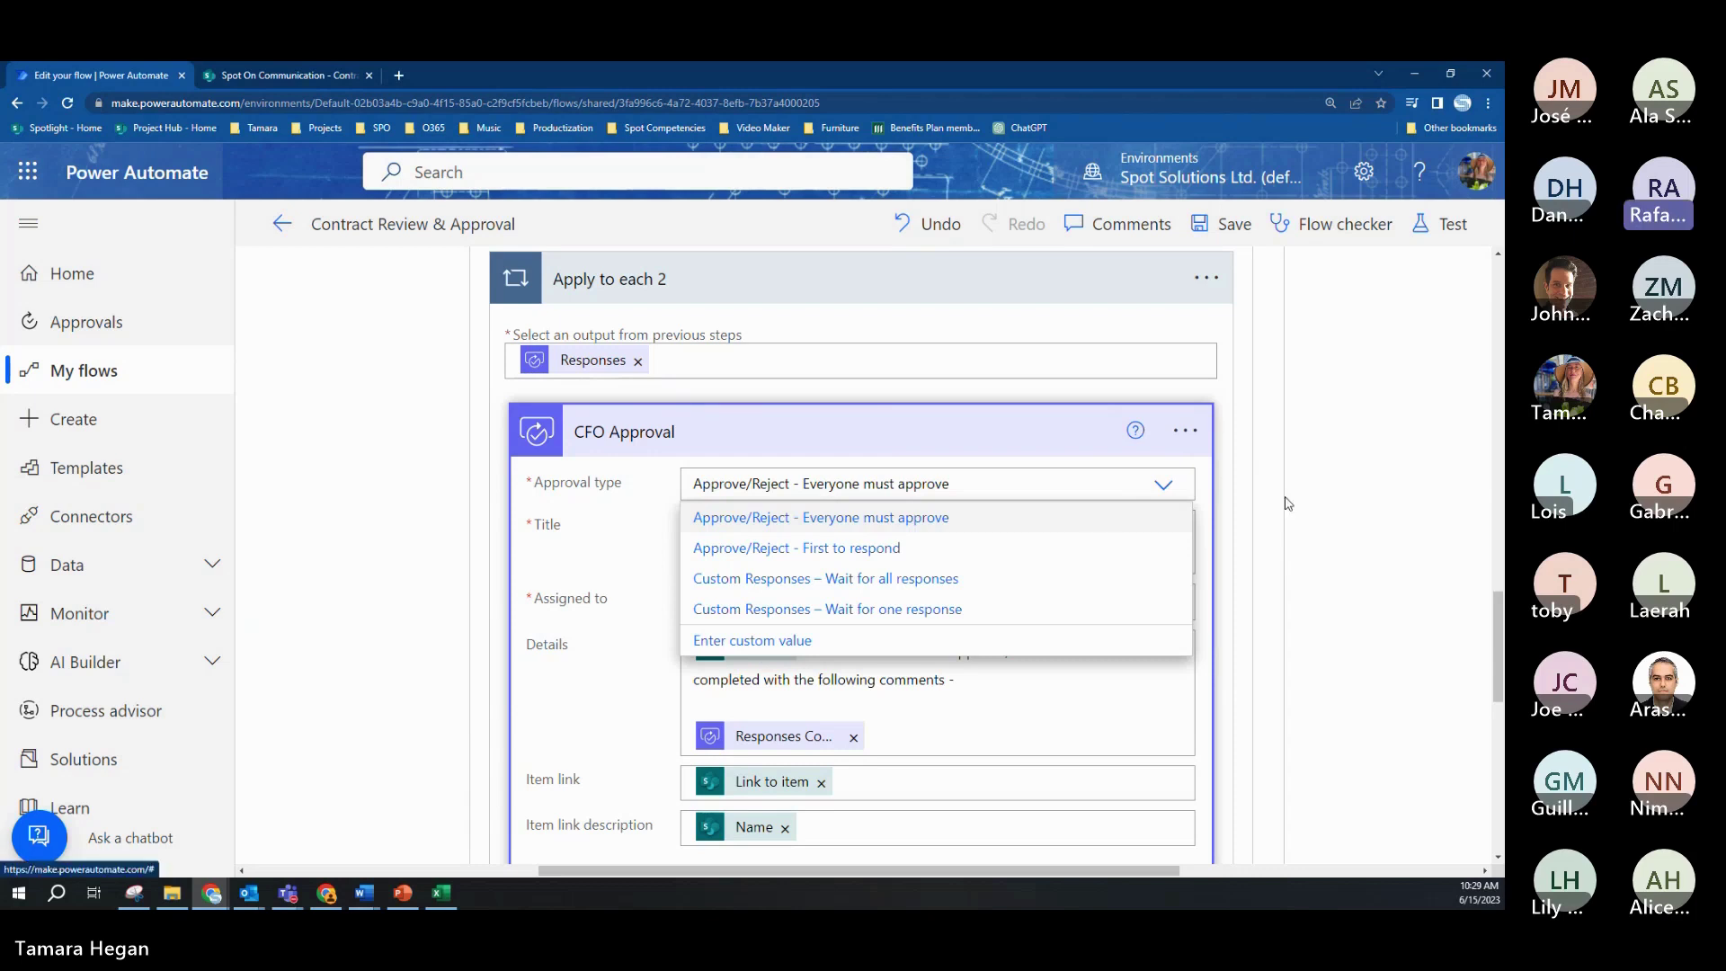
{"action": "left_click", "coordinate": [1077, 518]}
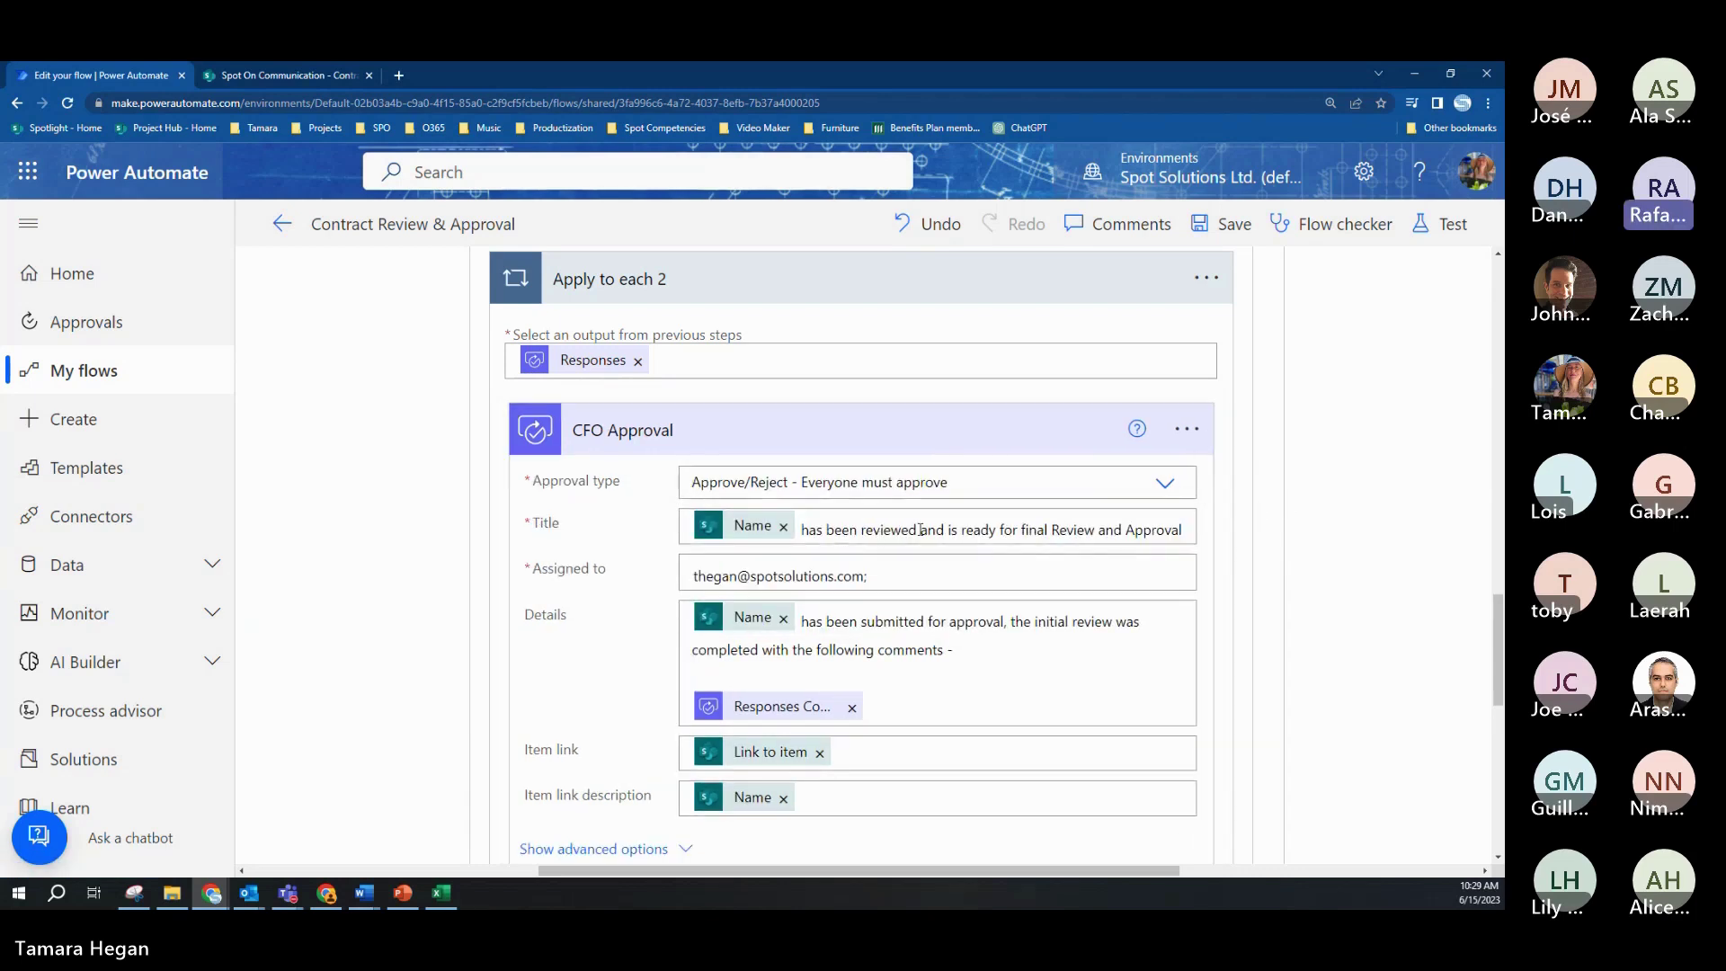
{"action": "scroll", "coordinate": [952, 534], "scroll_direction": "down", "scroll_amount": 1}
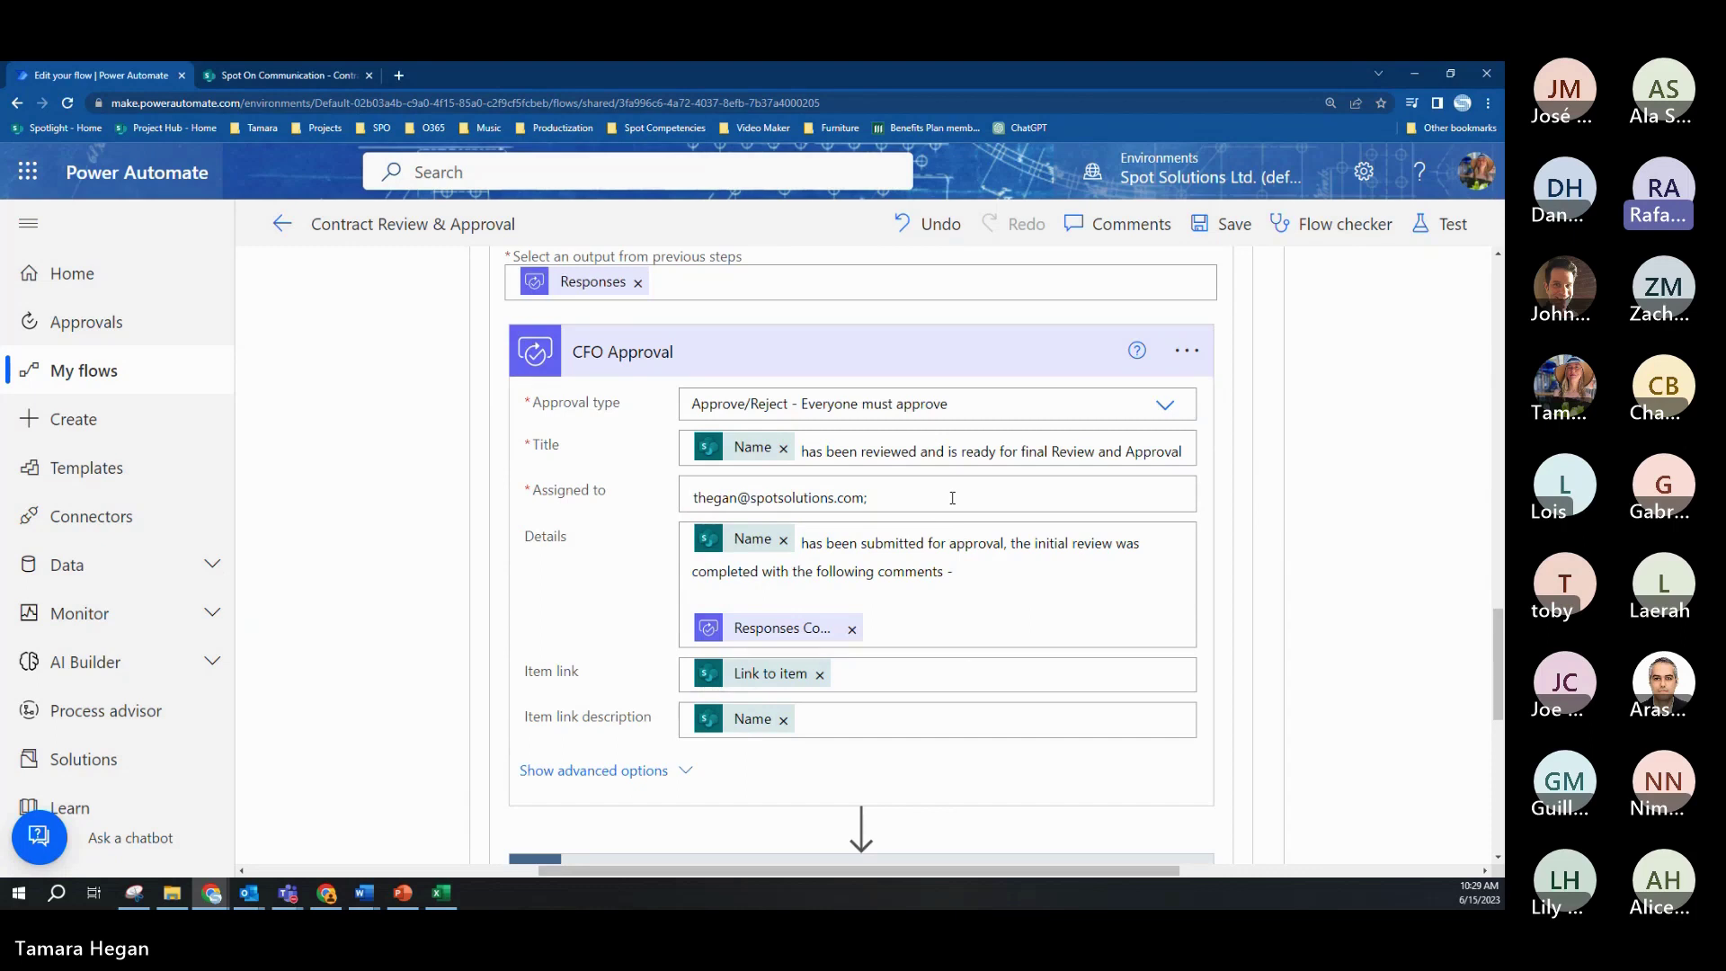
{"action": "left_click", "coordinate": [1164, 408]}
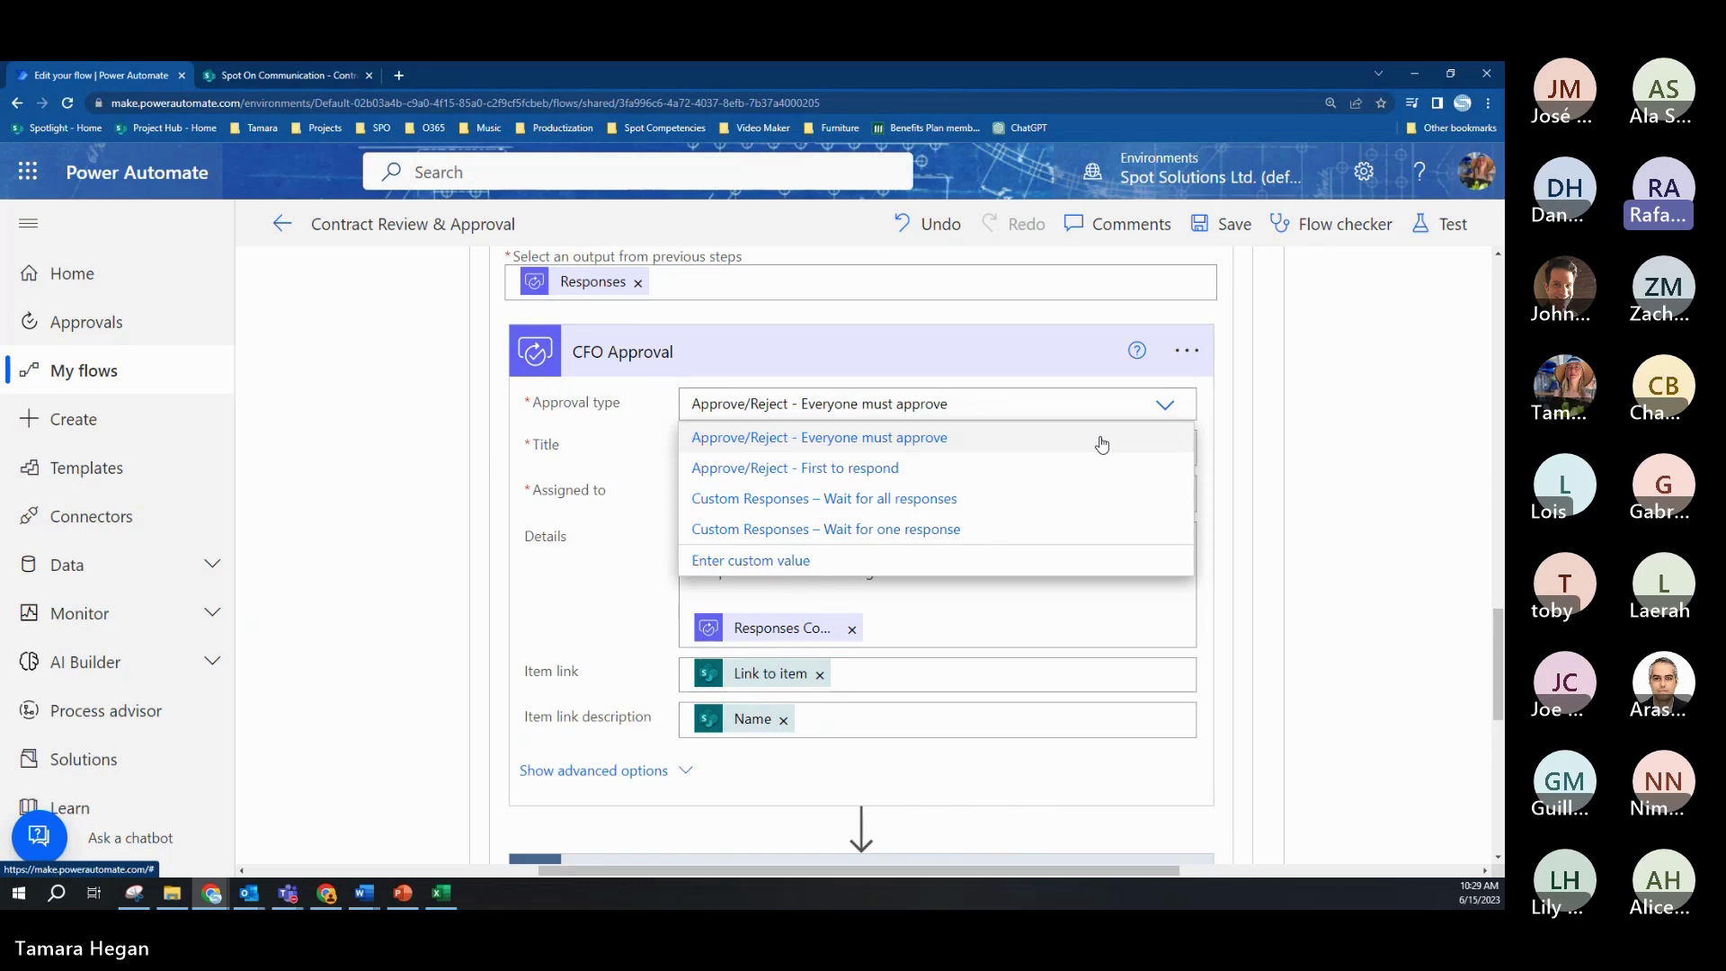
{"action": "left_click", "coordinate": [1177, 406]}
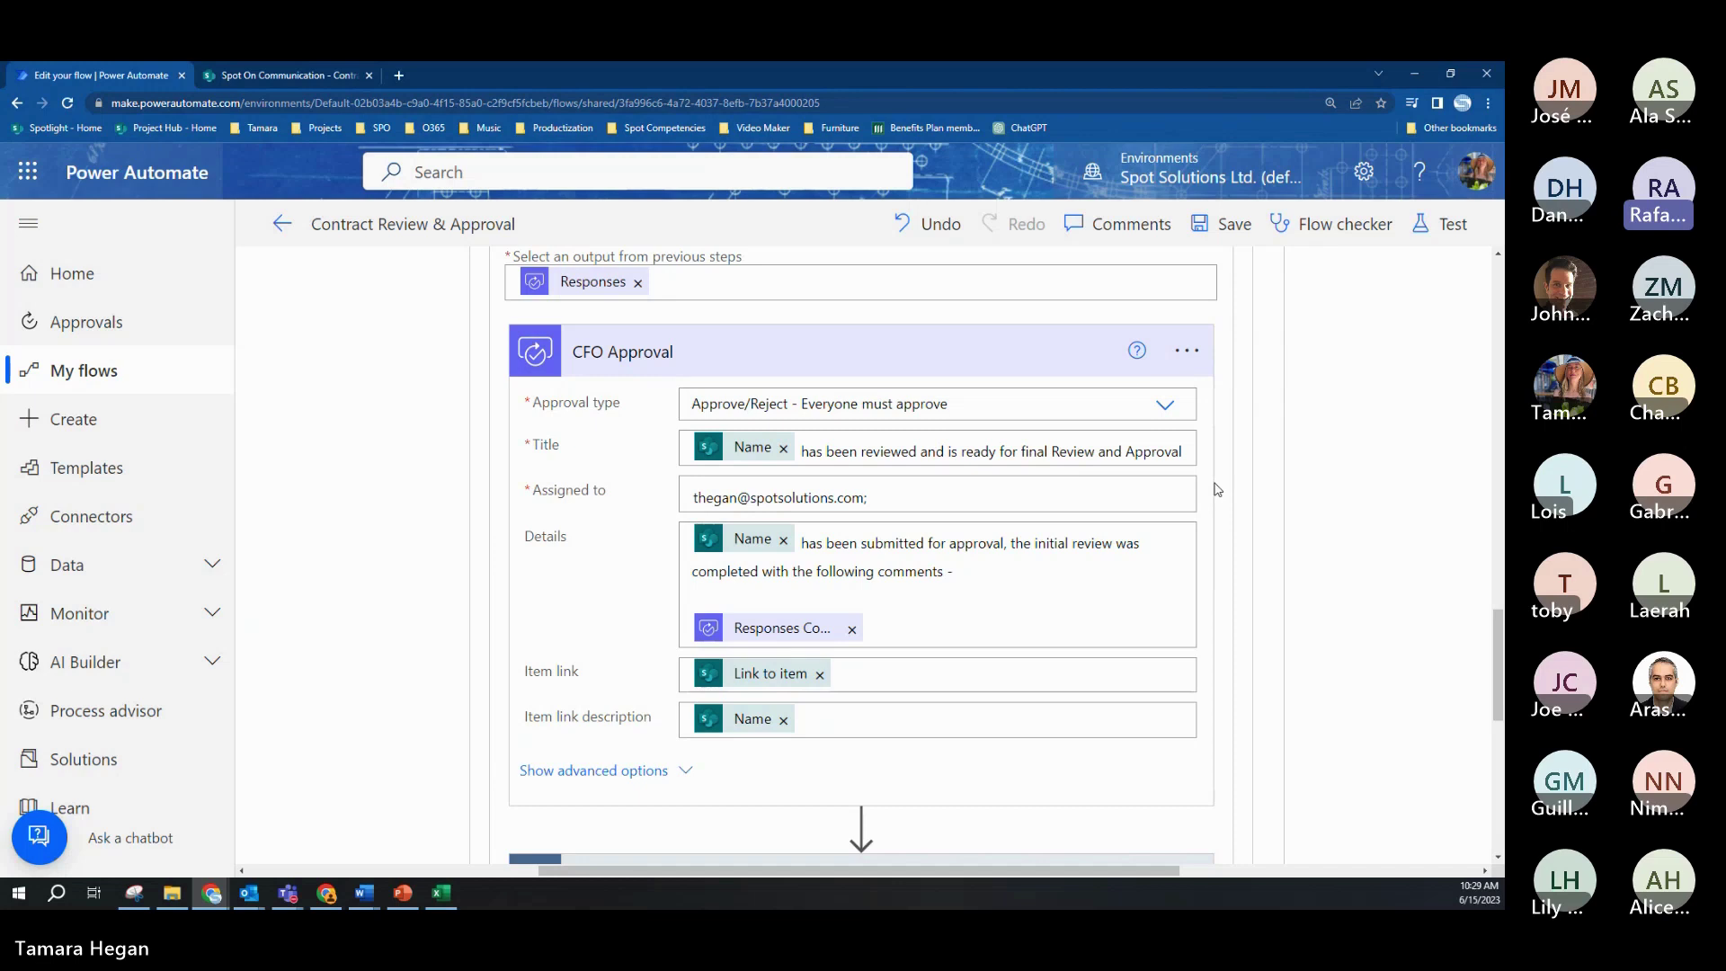
{"action": "scroll", "coordinate": [930, 636], "scroll_direction": "down", "scroll_amount": 1}
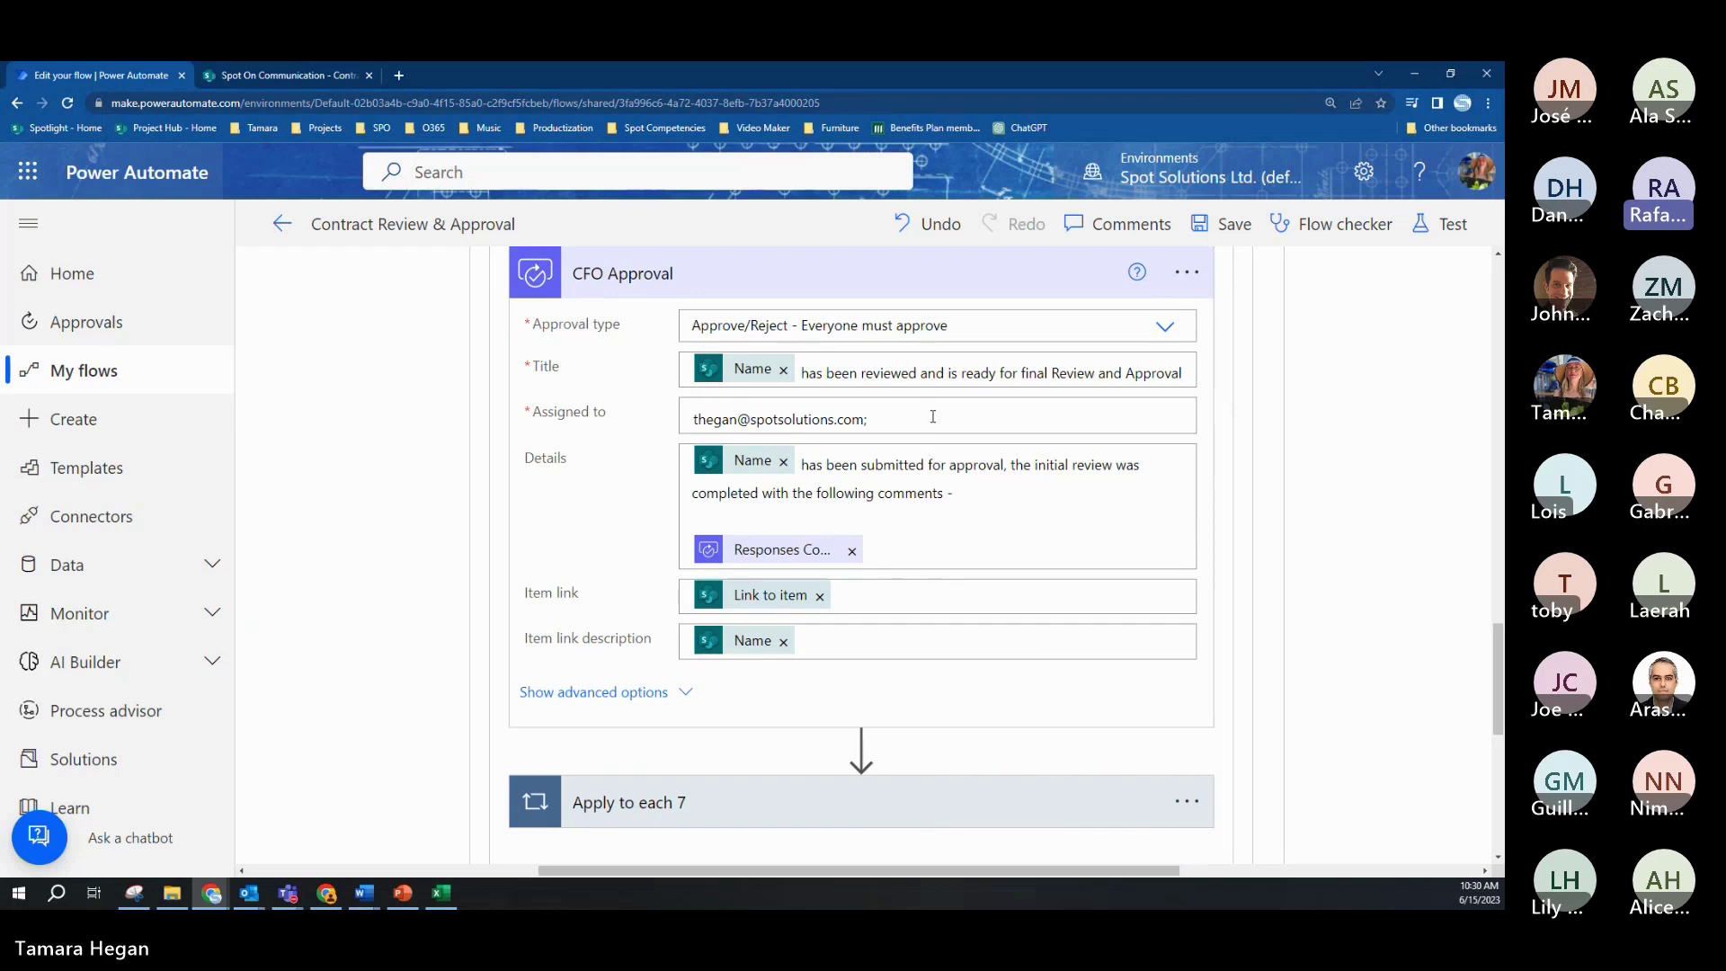
Step: Expand the Apply to each 7 loop and Condition 3 to reveal its Approve check
{"action": "left_click", "coordinate": [933, 416]}
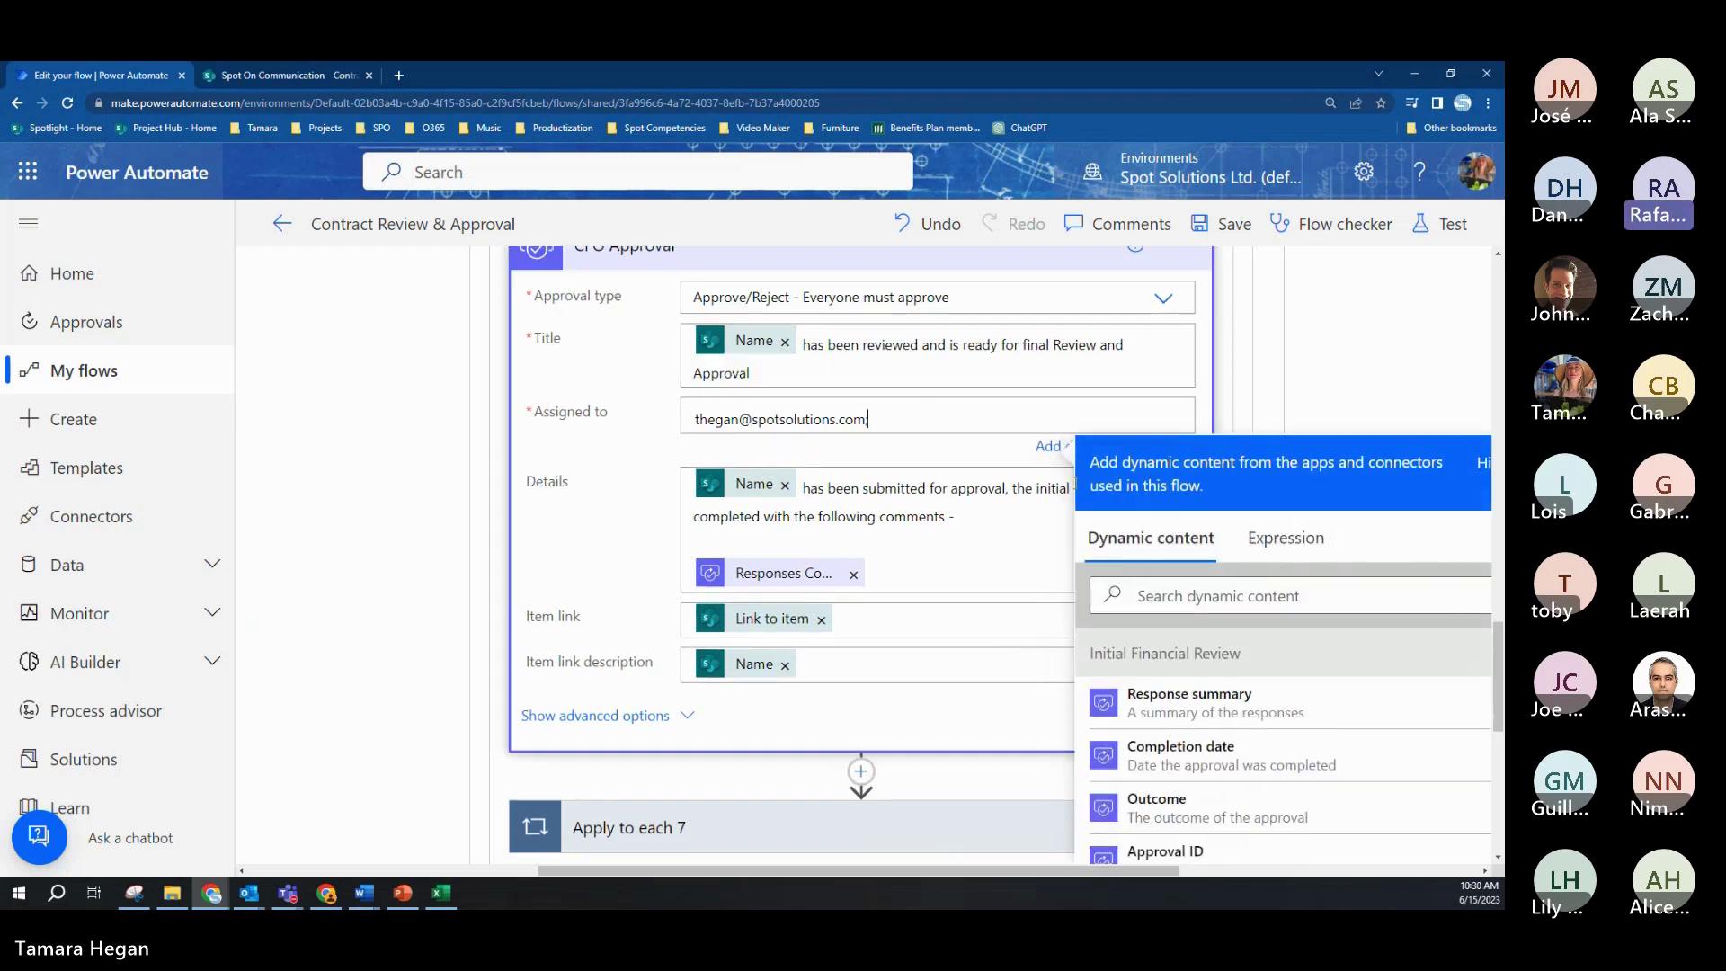
{"action": "scroll", "coordinate": [911, 573], "scroll_direction": "down", "scroll_amount": 2}
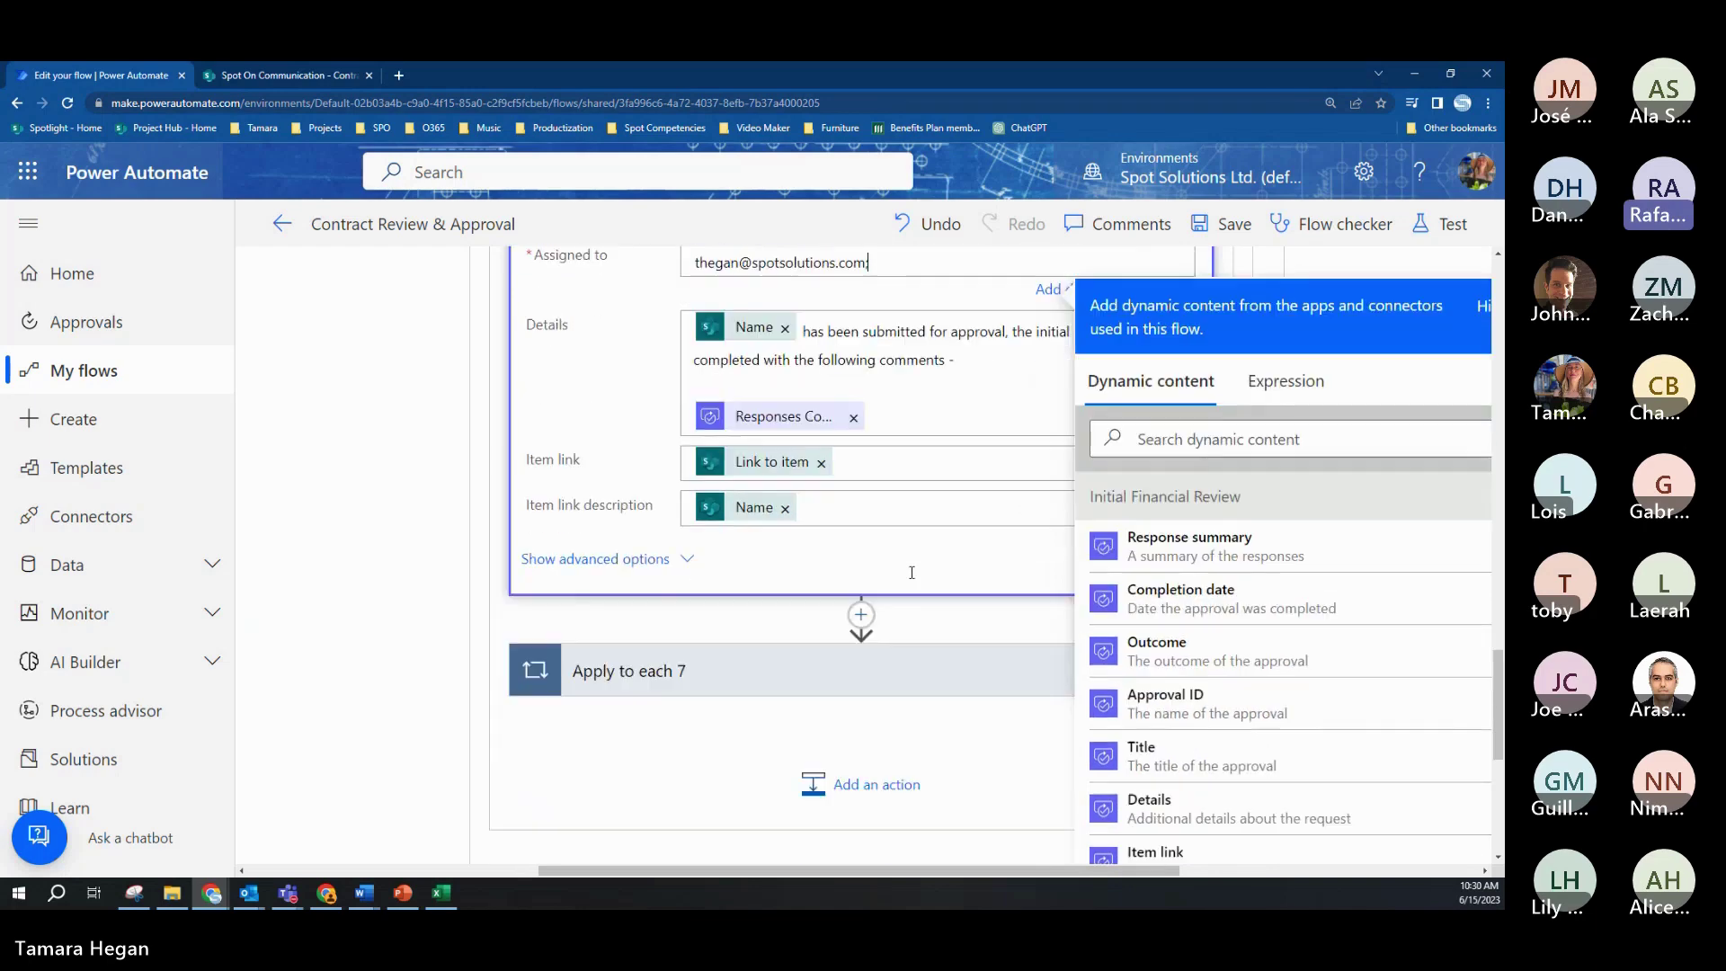
{"action": "left_click", "coordinate": [859, 670]}
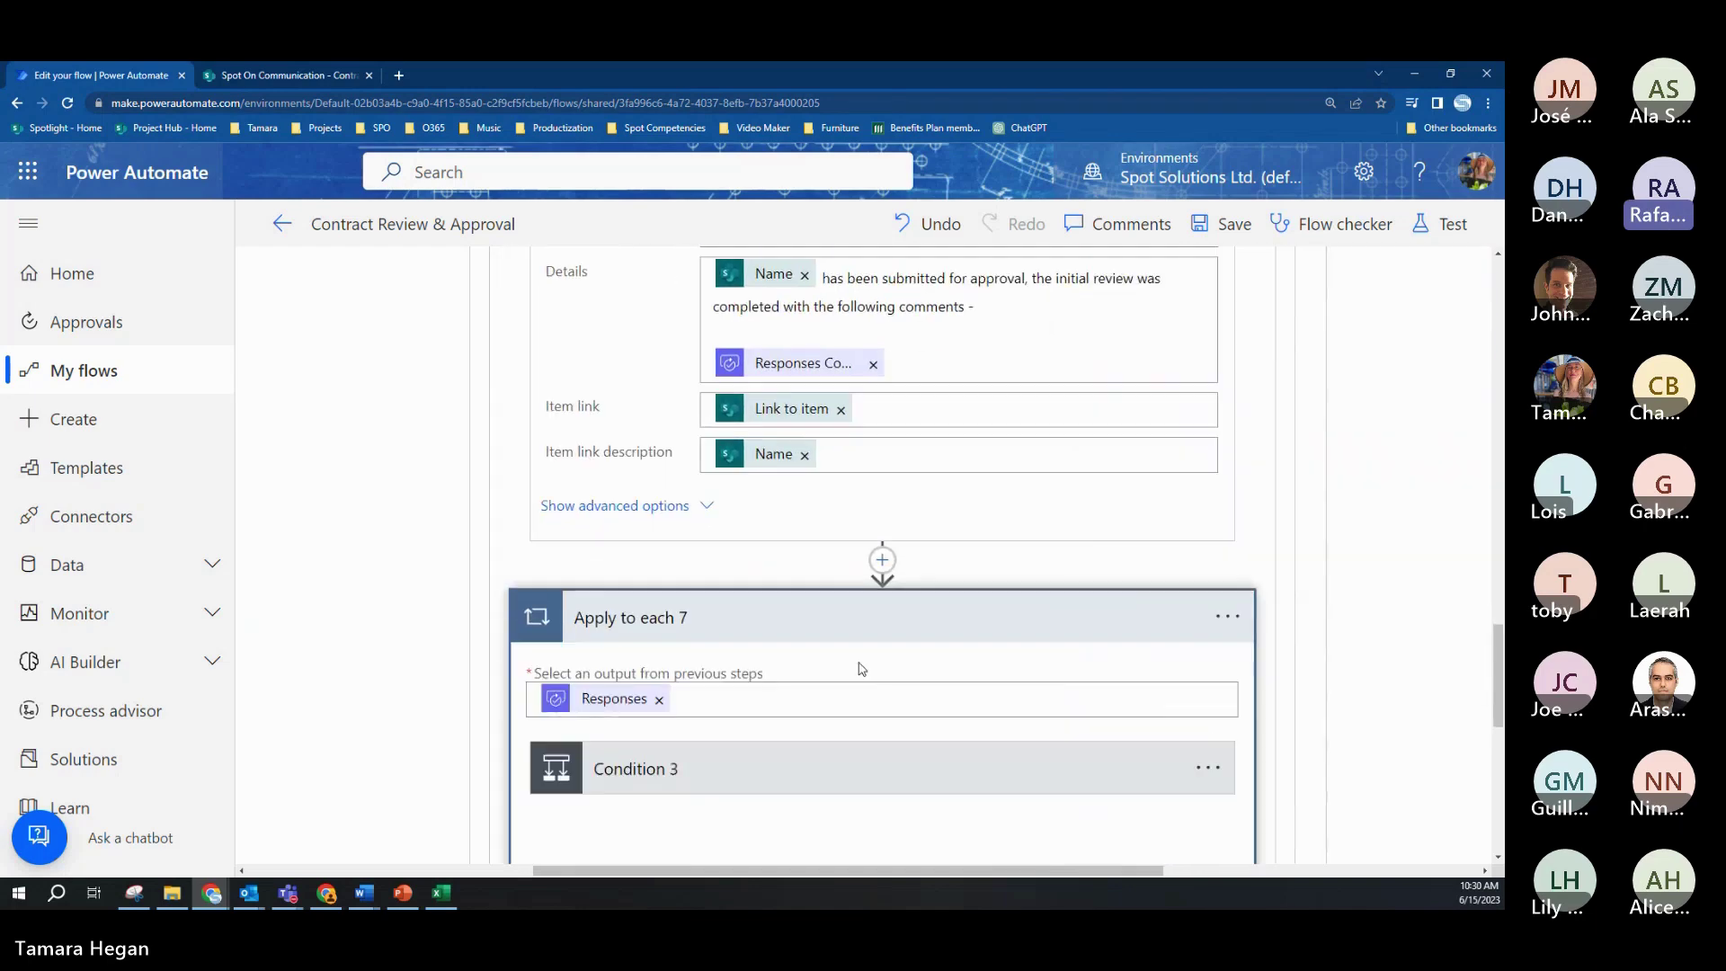
{"action": "scroll", "coordinate": [1127, 537], "scroll_direction": "down", "scroll_amount": 2}
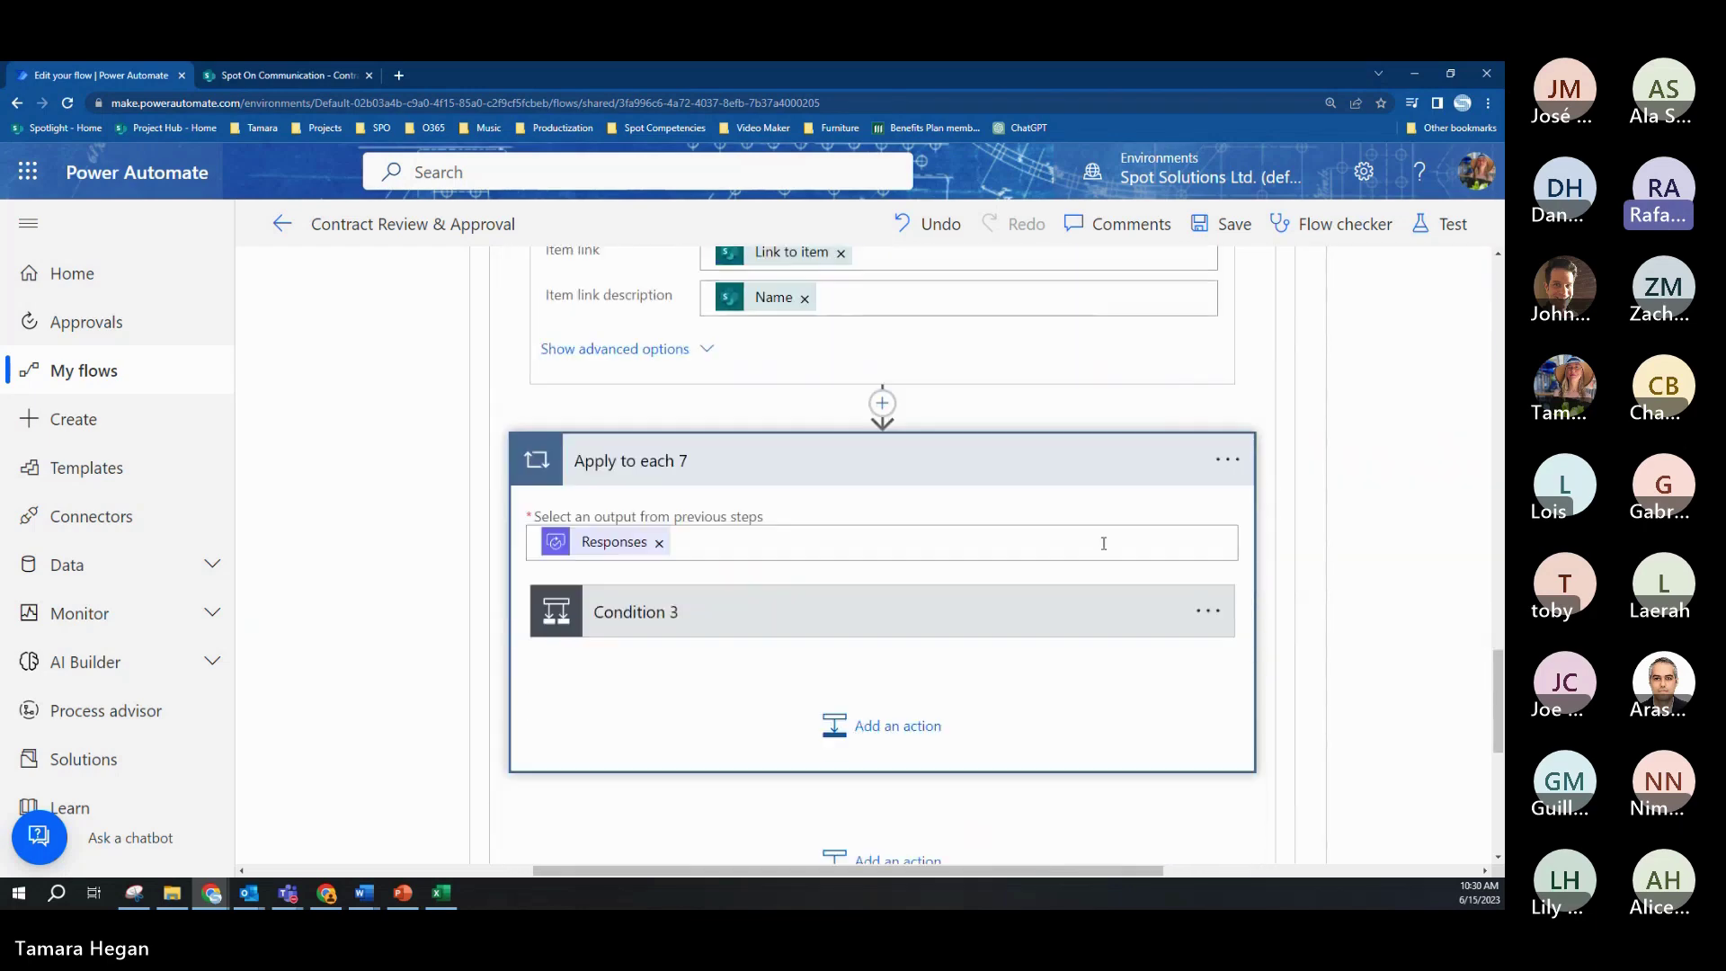
{"action": "left_click", "coordinate": [923, 617]}
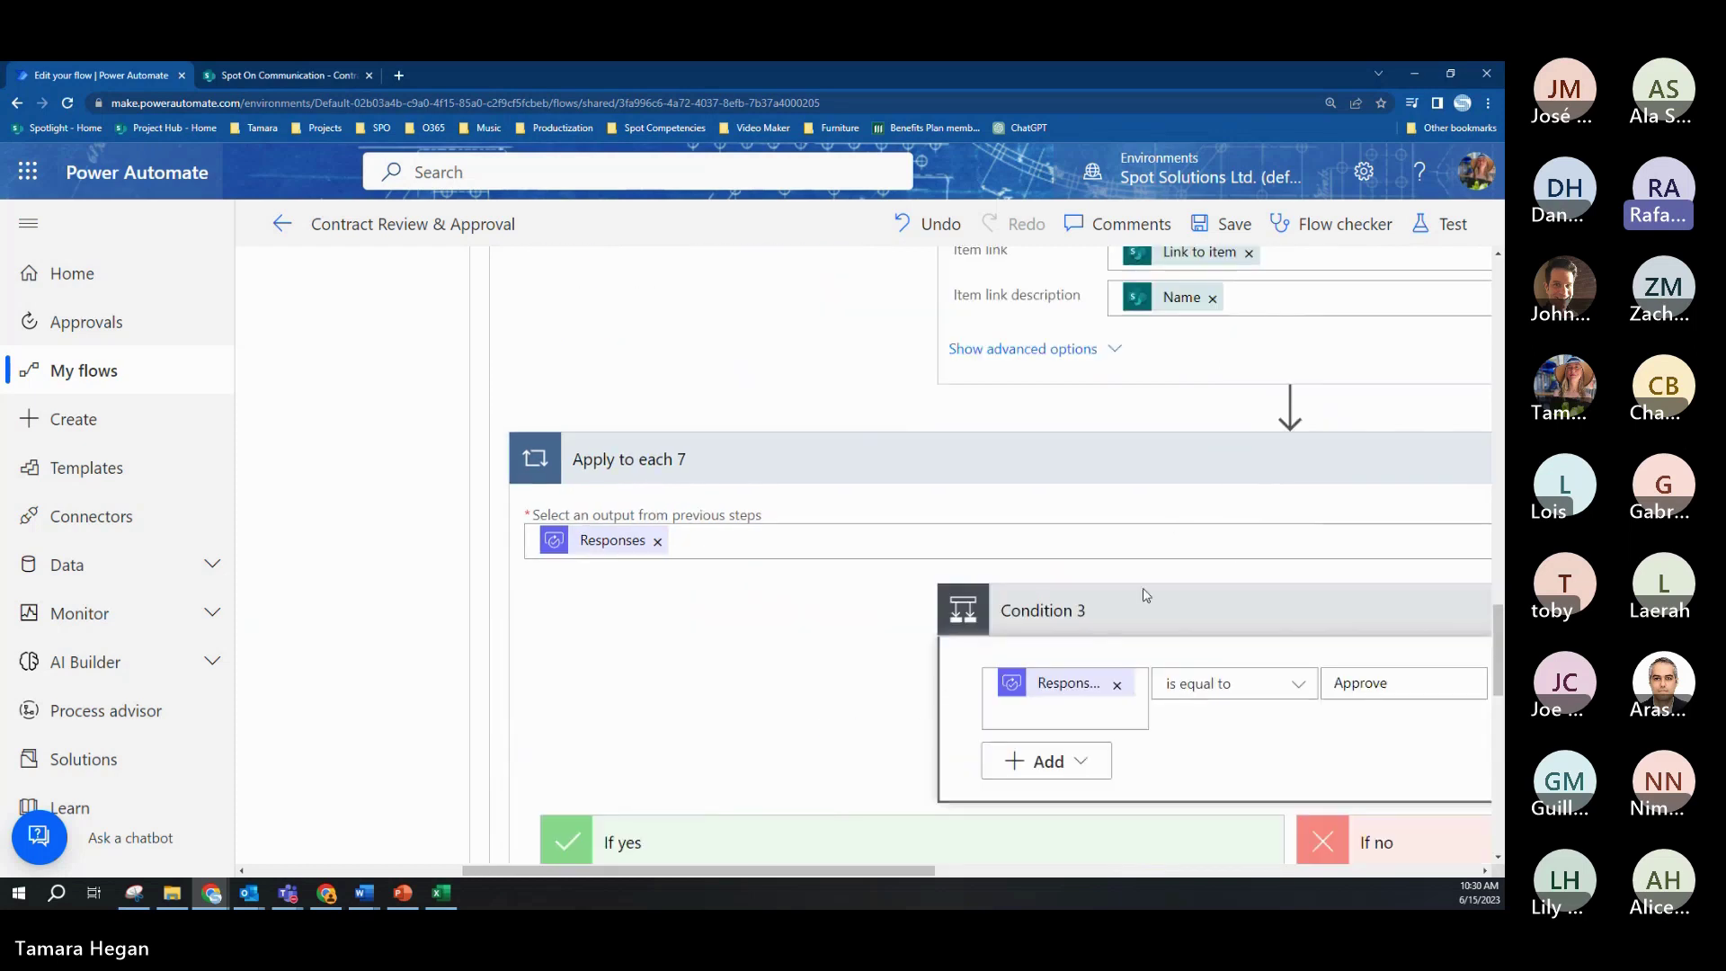
{"action": "left_click_drag", "start_coordinate": [753, 872], "coordinate": [946, 890]}
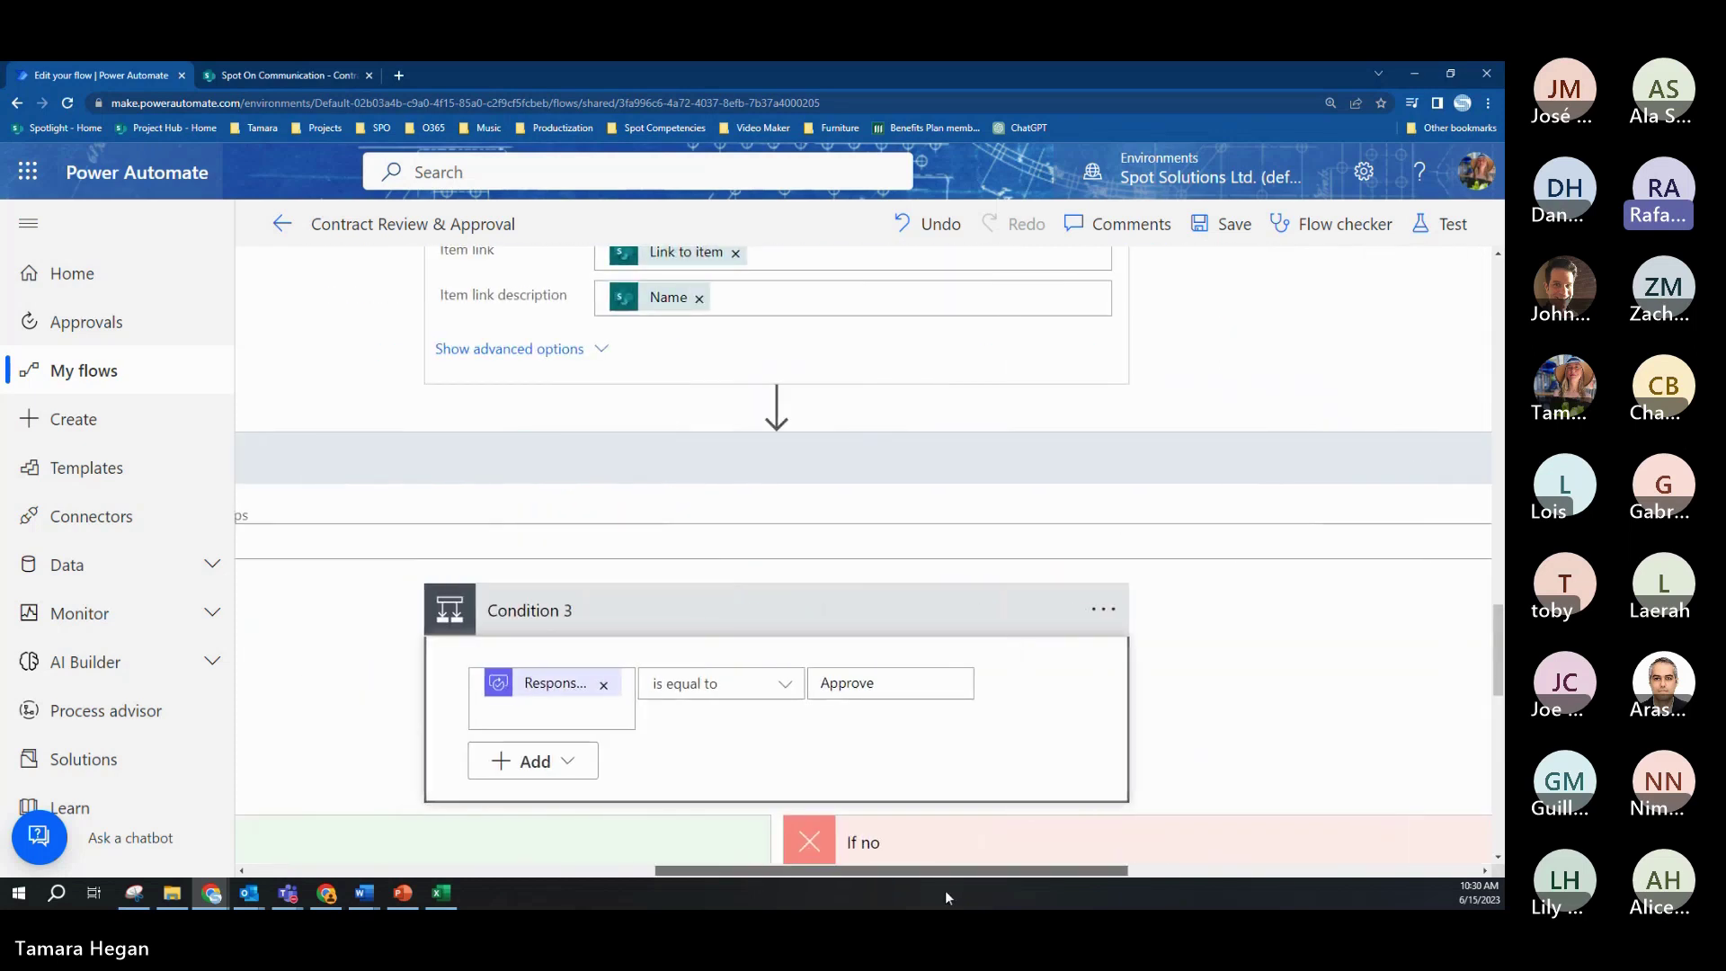
Step: Scroll through the If yes and If no branches and expand Apply to each 3 in If yes
{"action": "scroll", "coordinate": [1103, 645], "scroll_direction": "down", "scroll_amount": 2}
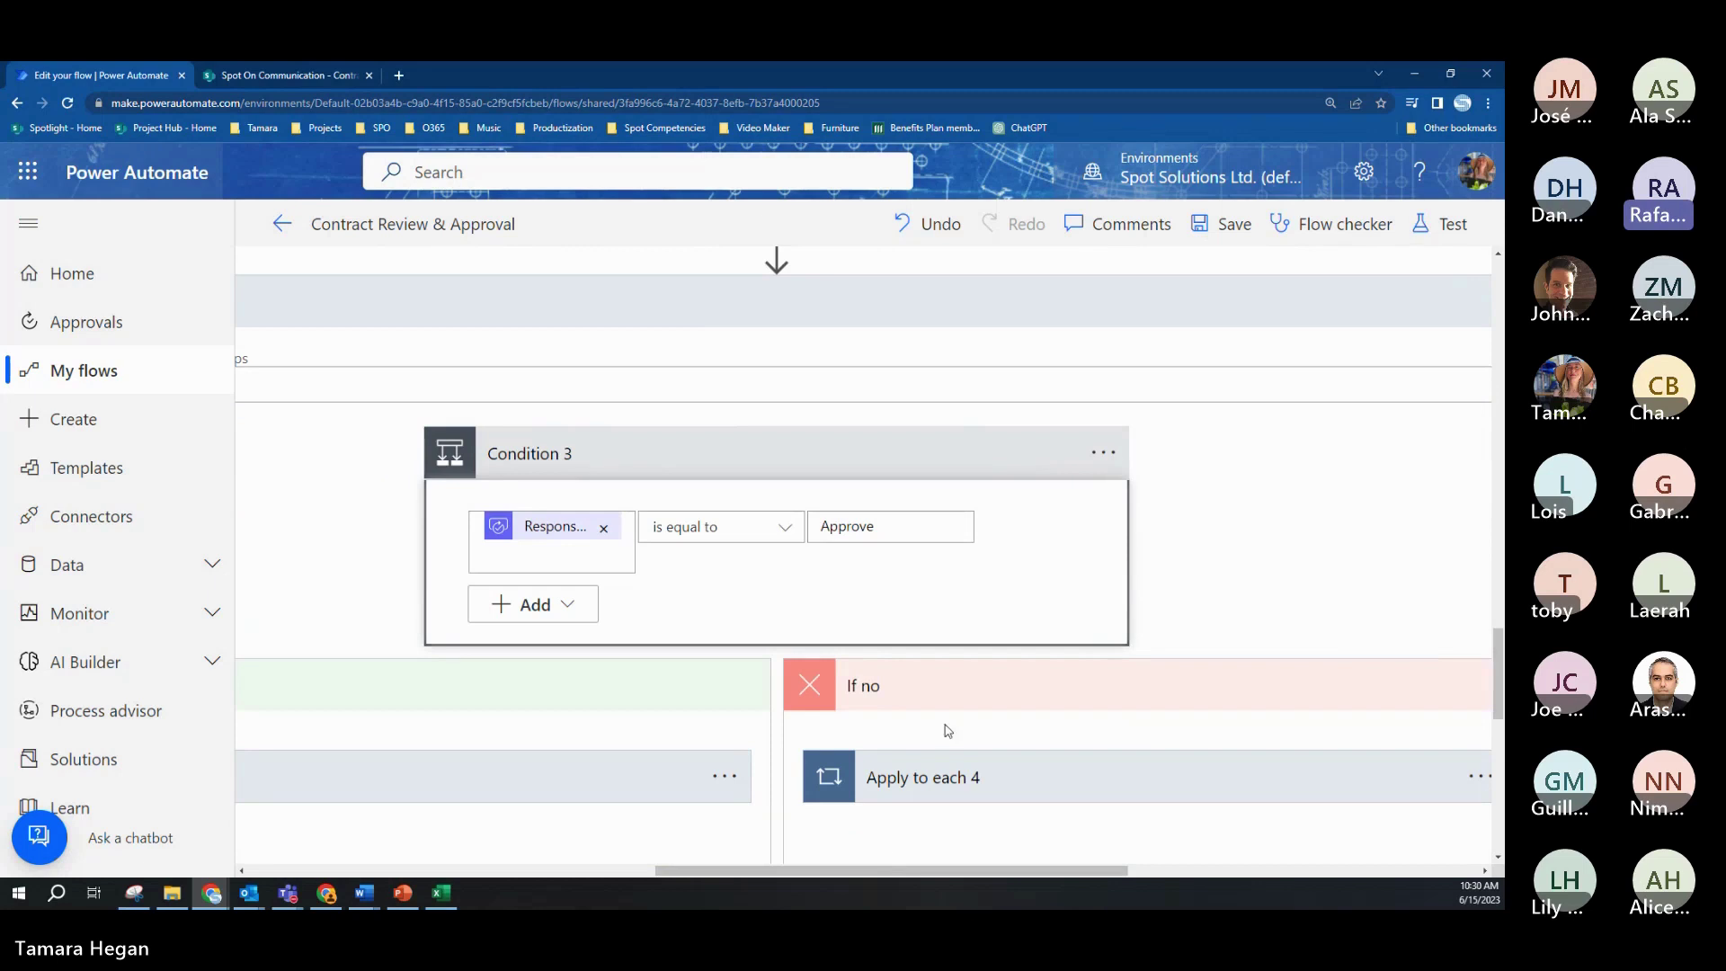
{"action": "left_click_drag", "start_coordinate": [855, 870], "coordinate": [822, 872]}
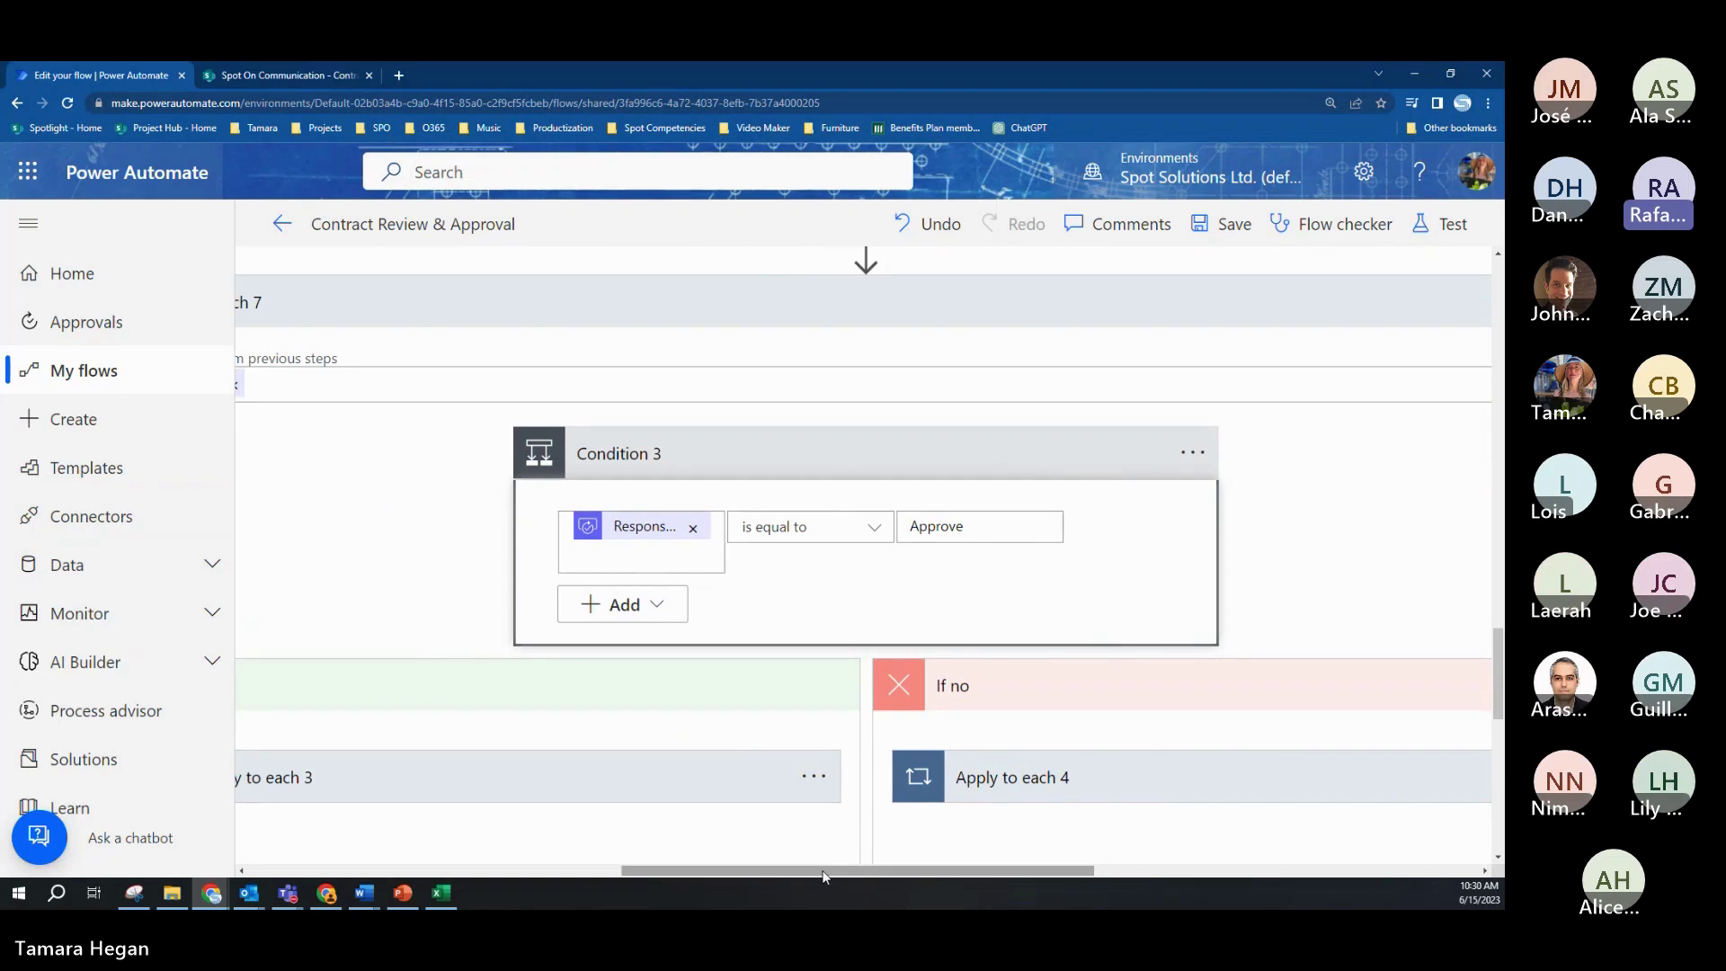
{"action": "left_click_drag", "start_coordinate": [822, 871], "coordinate": [757, 870]}
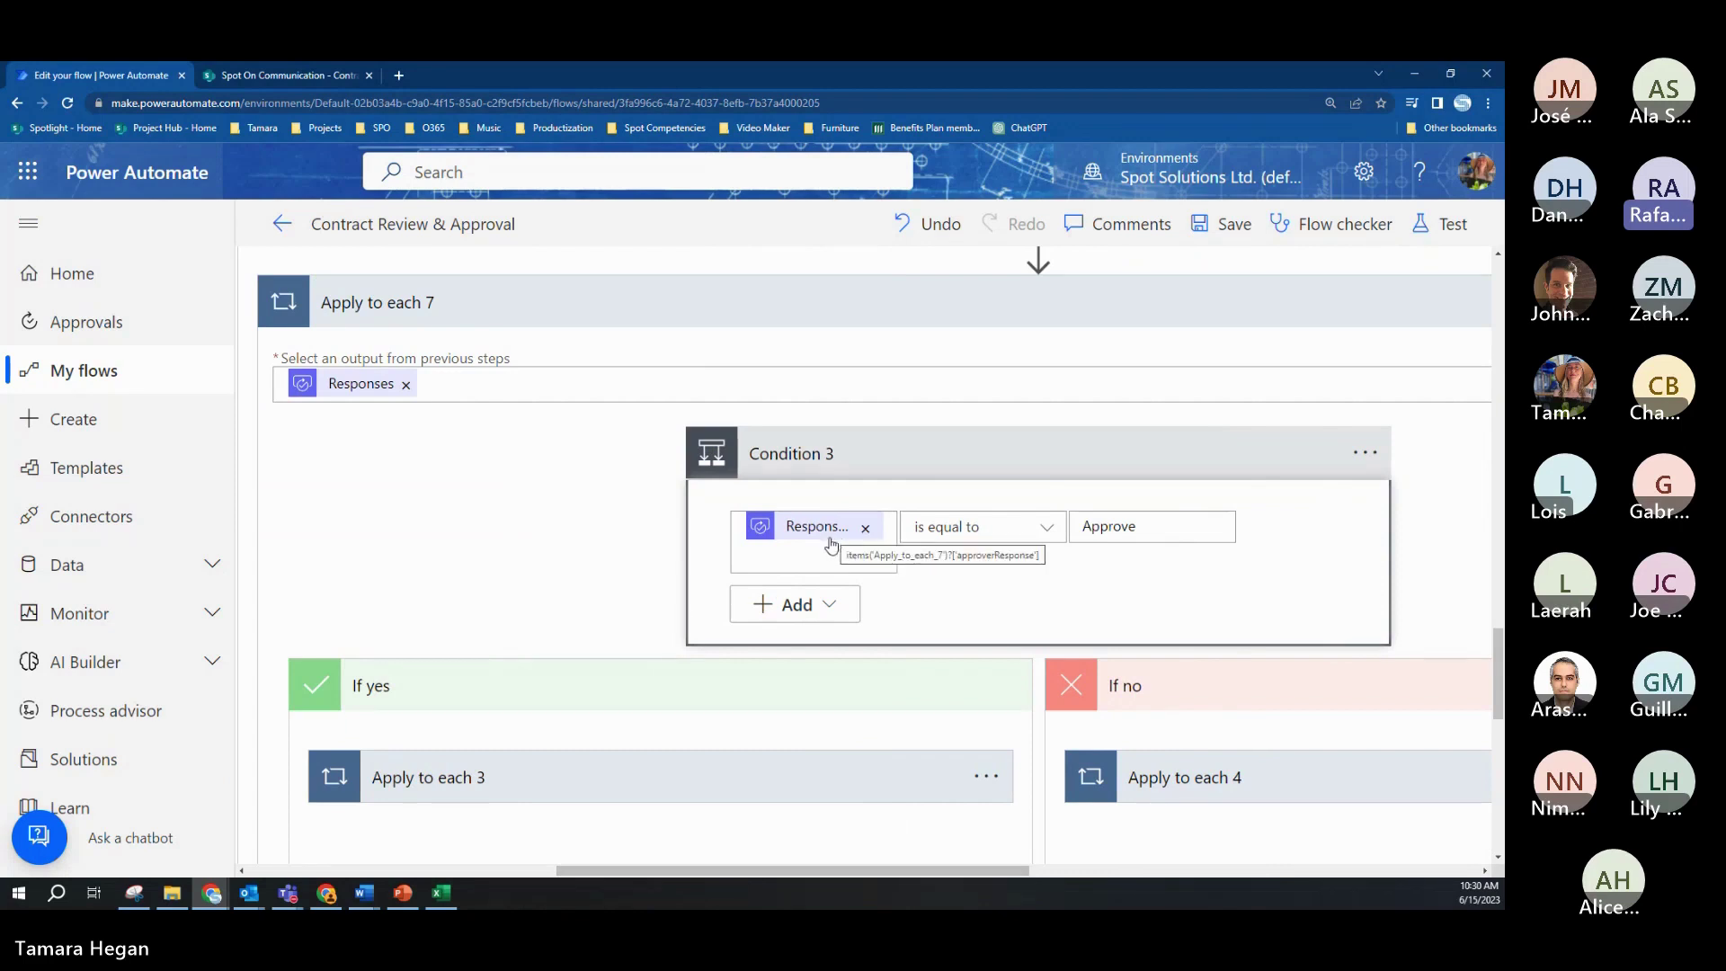
{"action": "scroll", "coordinate": [677, 611], "scroll_direction": "down", "scroll_amount": 1}
{"action": "scroll", "coordinate": [679, 622], "scroll_direction": "down", "scroll_amount": 1}
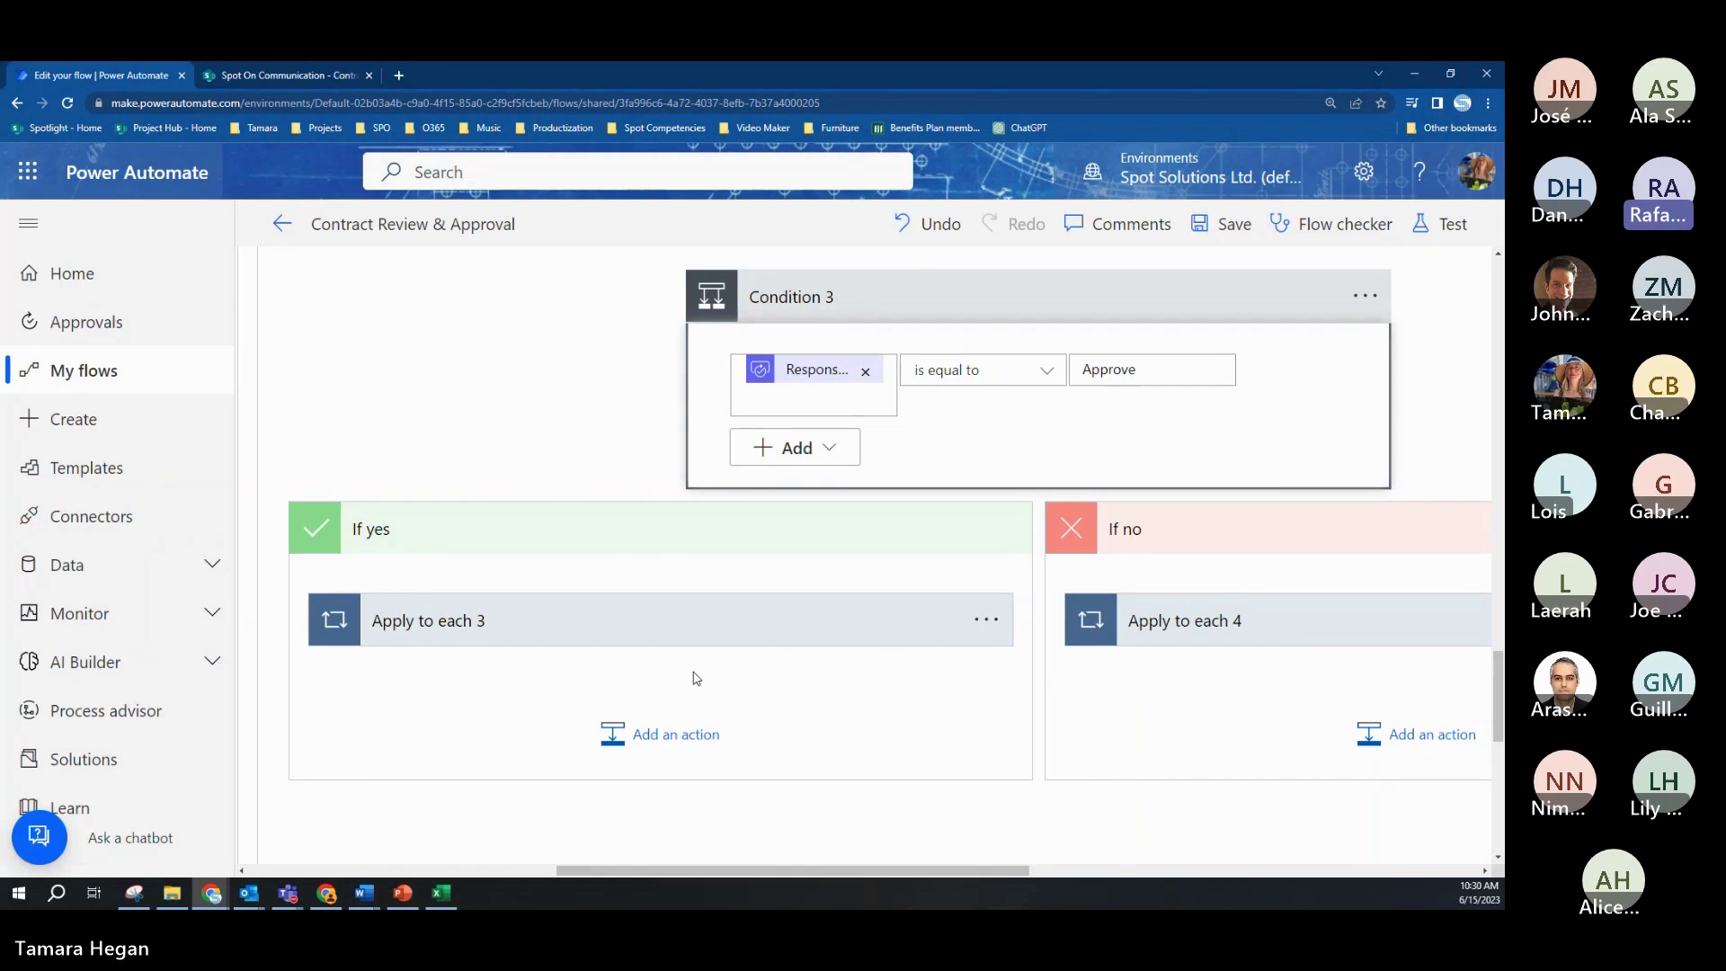
{"action": "left_click", "coordinate": [679, 634]}
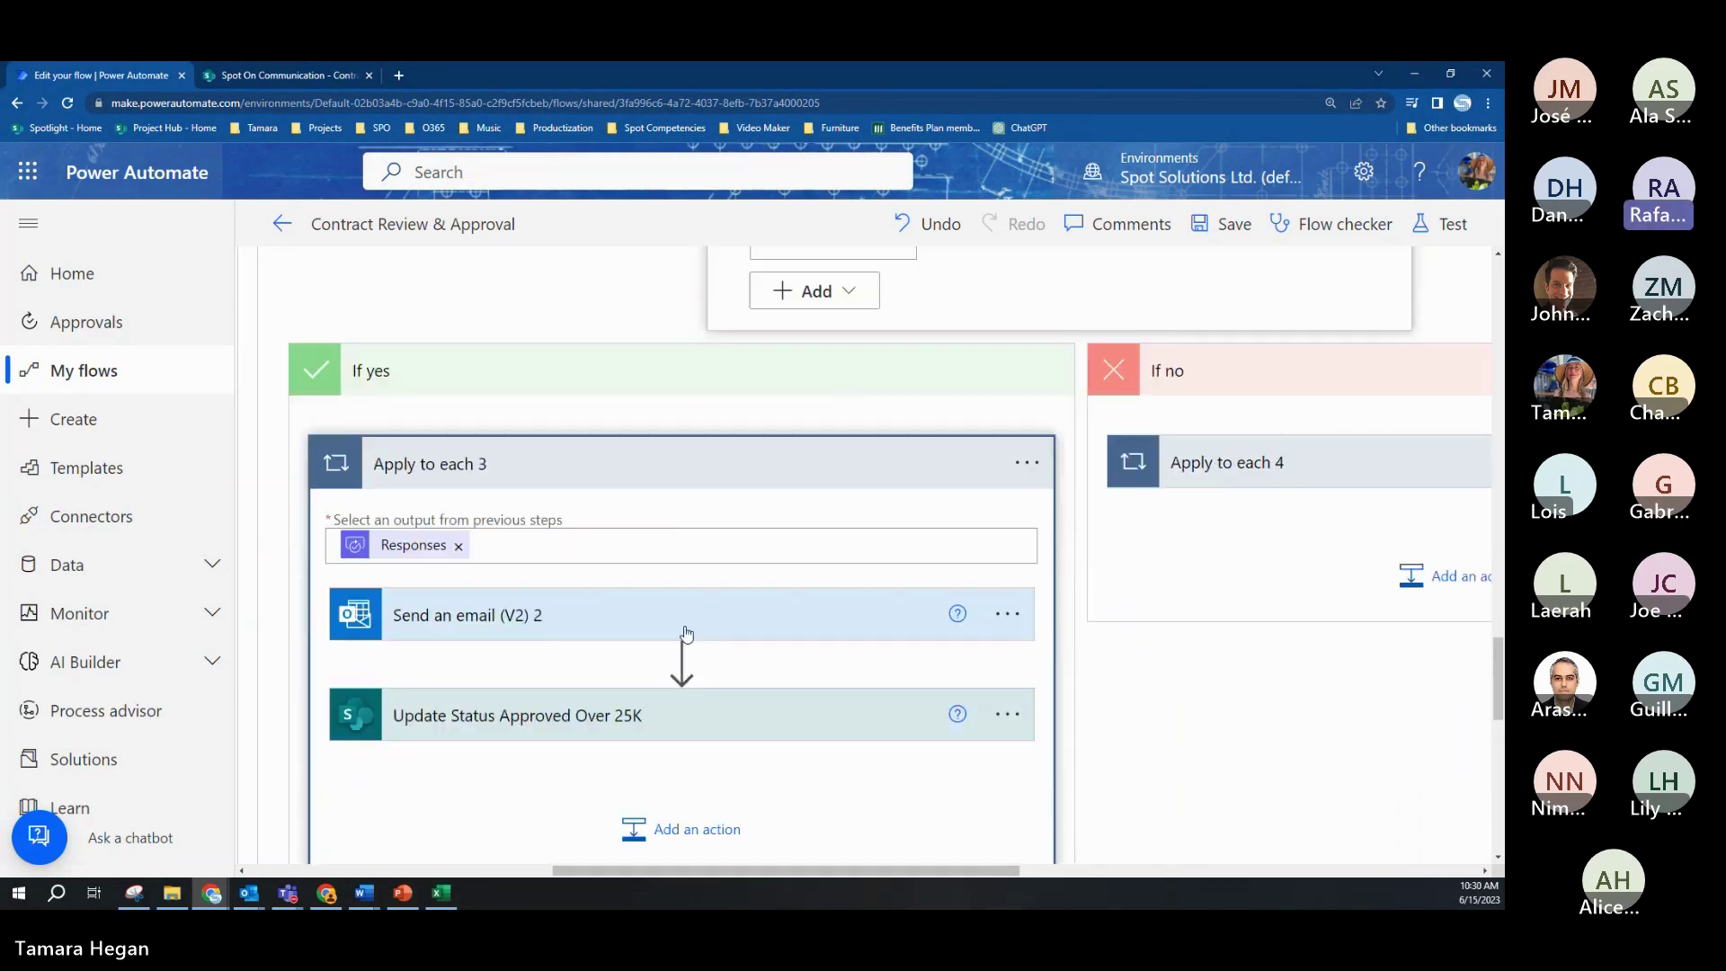
Step: Review the approval notification email and the Update Status Approved Over 25K step
{"action": "left_click", "coordinate": [686, 633]}
{"action": "scroll", "coordinate": [899, 683], "scroll_direction": "down", "scroll_amount": 3}
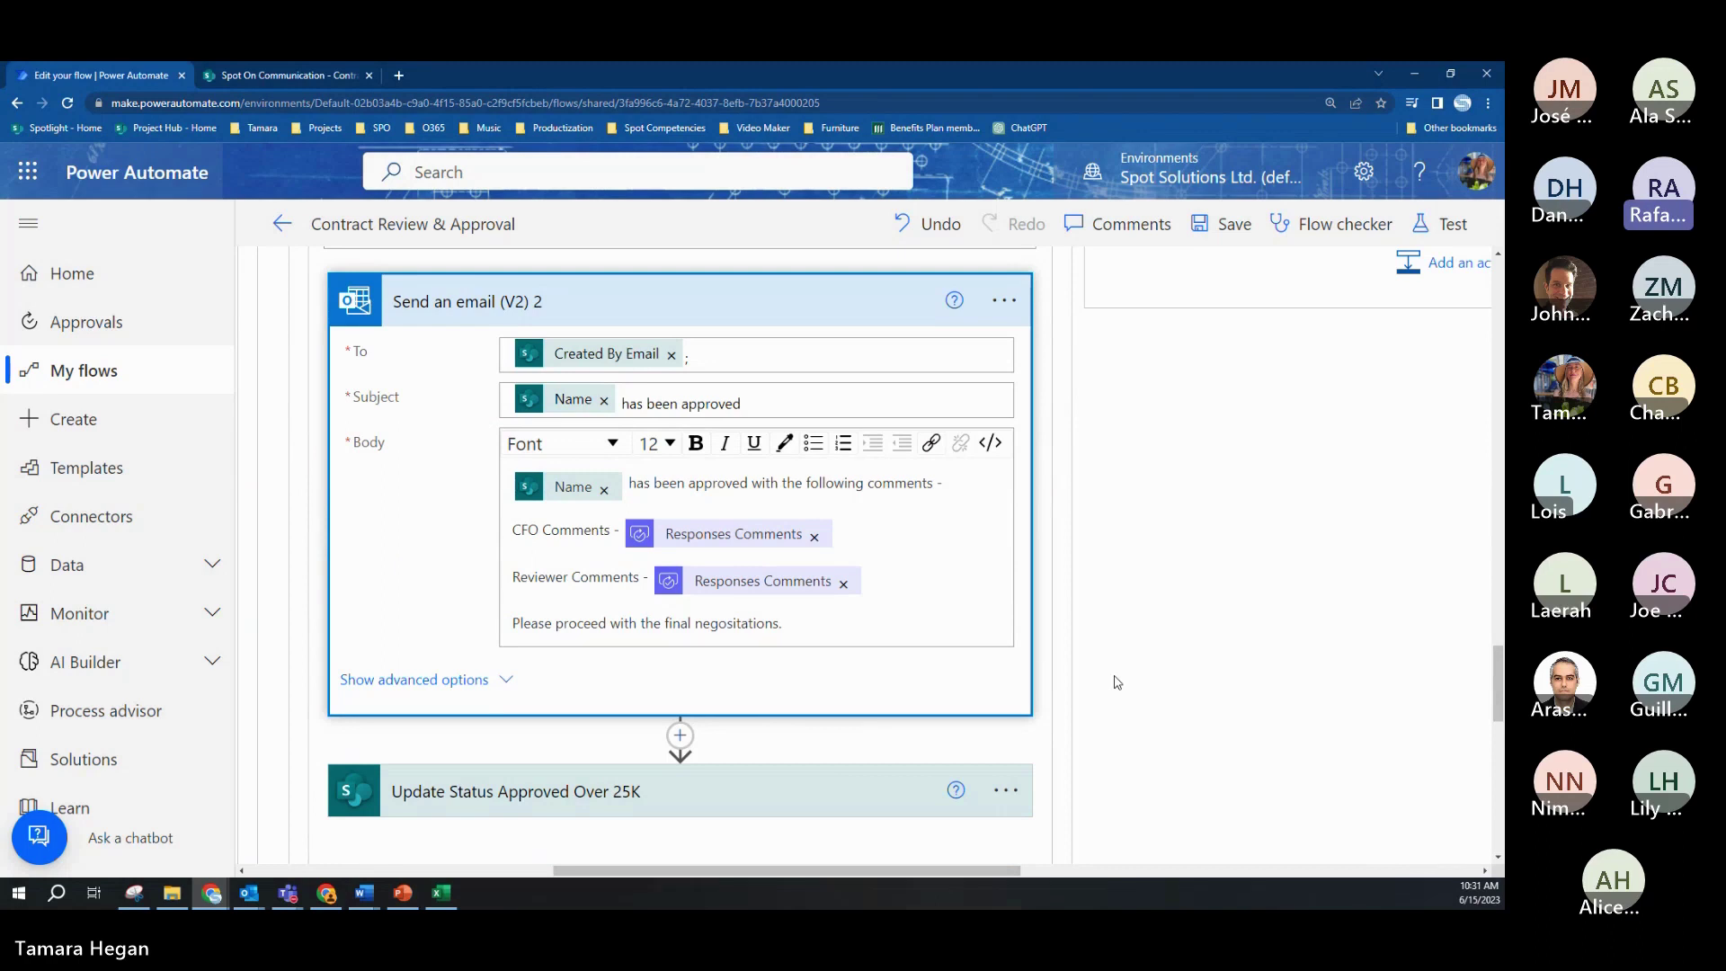
{"action": "scroll", "coordinate": [1099, 687], "scroll_direction": "down", "scroll_amount": 1}
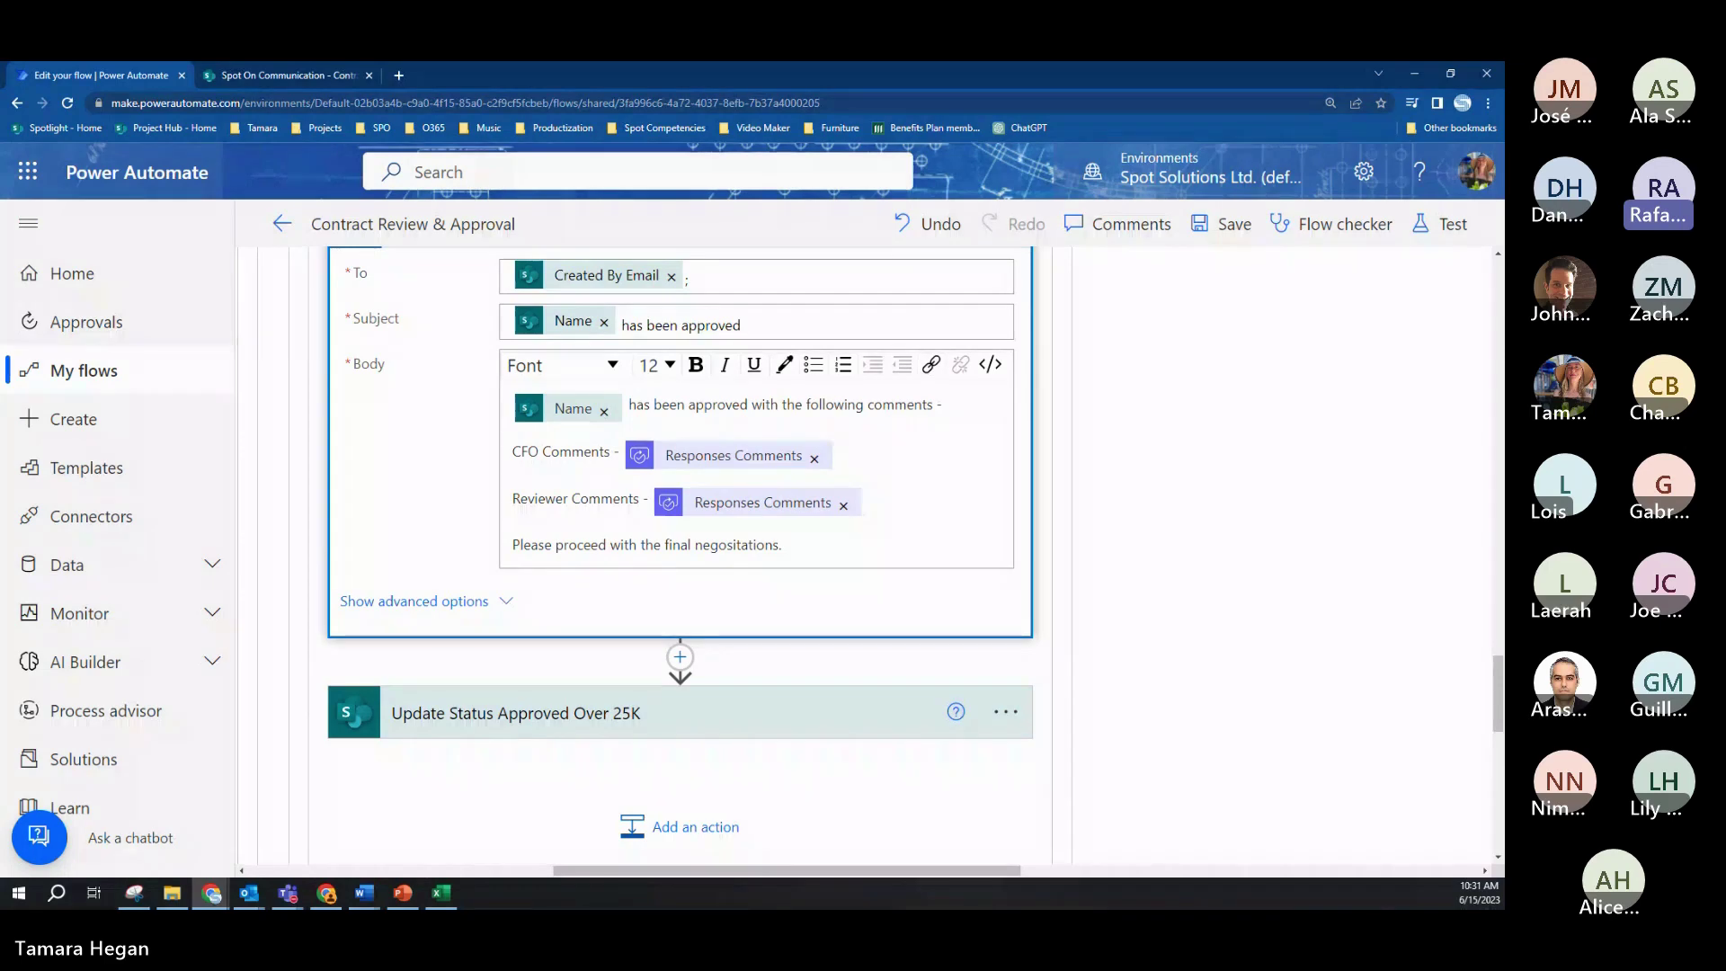
{"action": "left_click", "coordinate": [569, 719]}
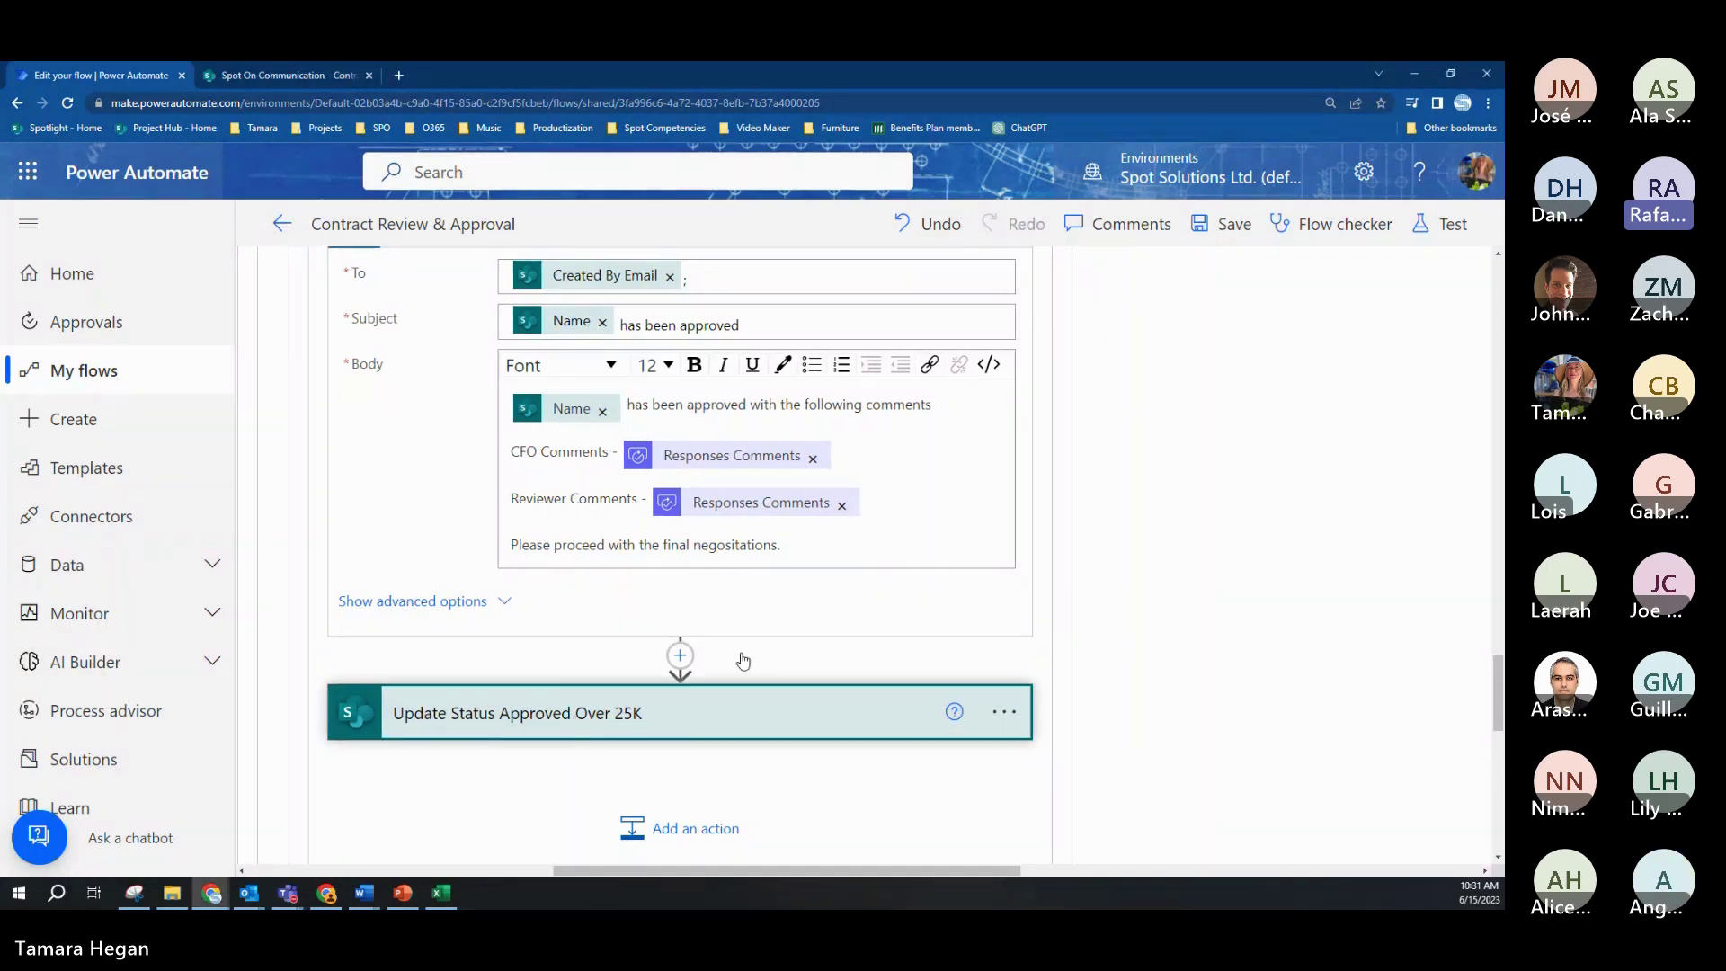
{"action": "scroll", "coordinate": [879, 635], "scroll_direction": "down", "scroll_amount": 5}
{"action": "scroll", "coordinate": [1028, 612], "scroll_direction": "down", "scroll_amount": 2}
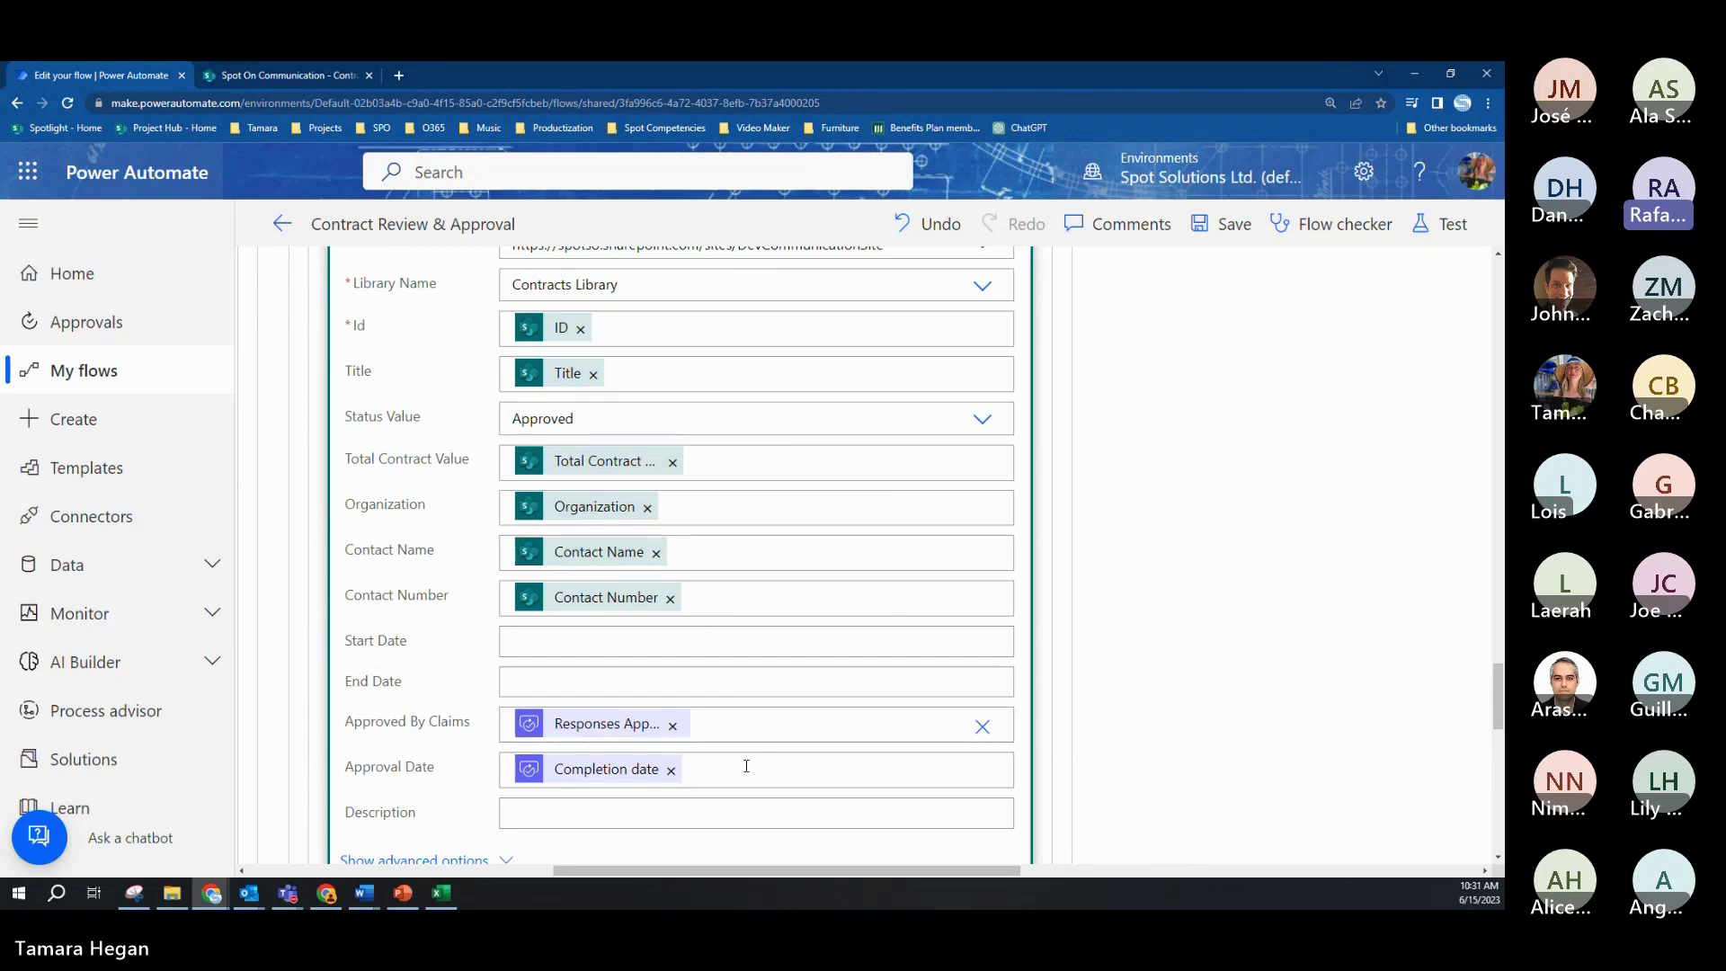
{"action": "scroll", "coordinate": [746, 766], "scroll_direction": "down", "scroll_amount": 1}
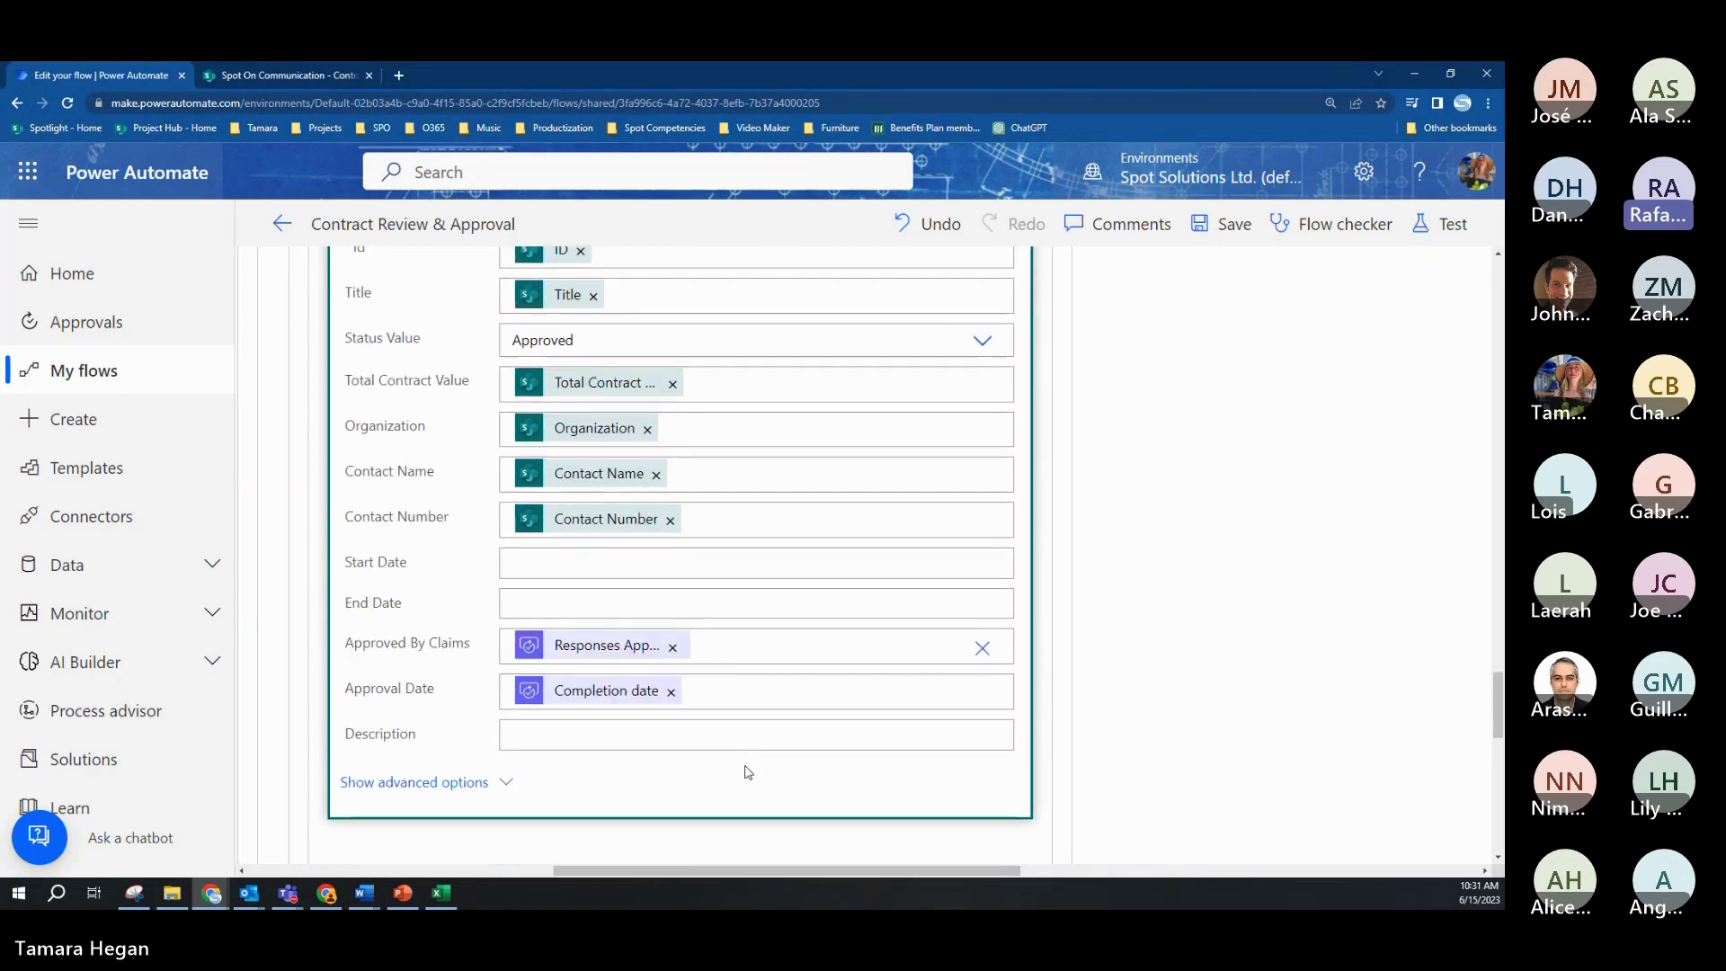
{"action": "scroll", "coordinate": [1089, 710], "scroll_direction": "up", "scroll_amount": 15}
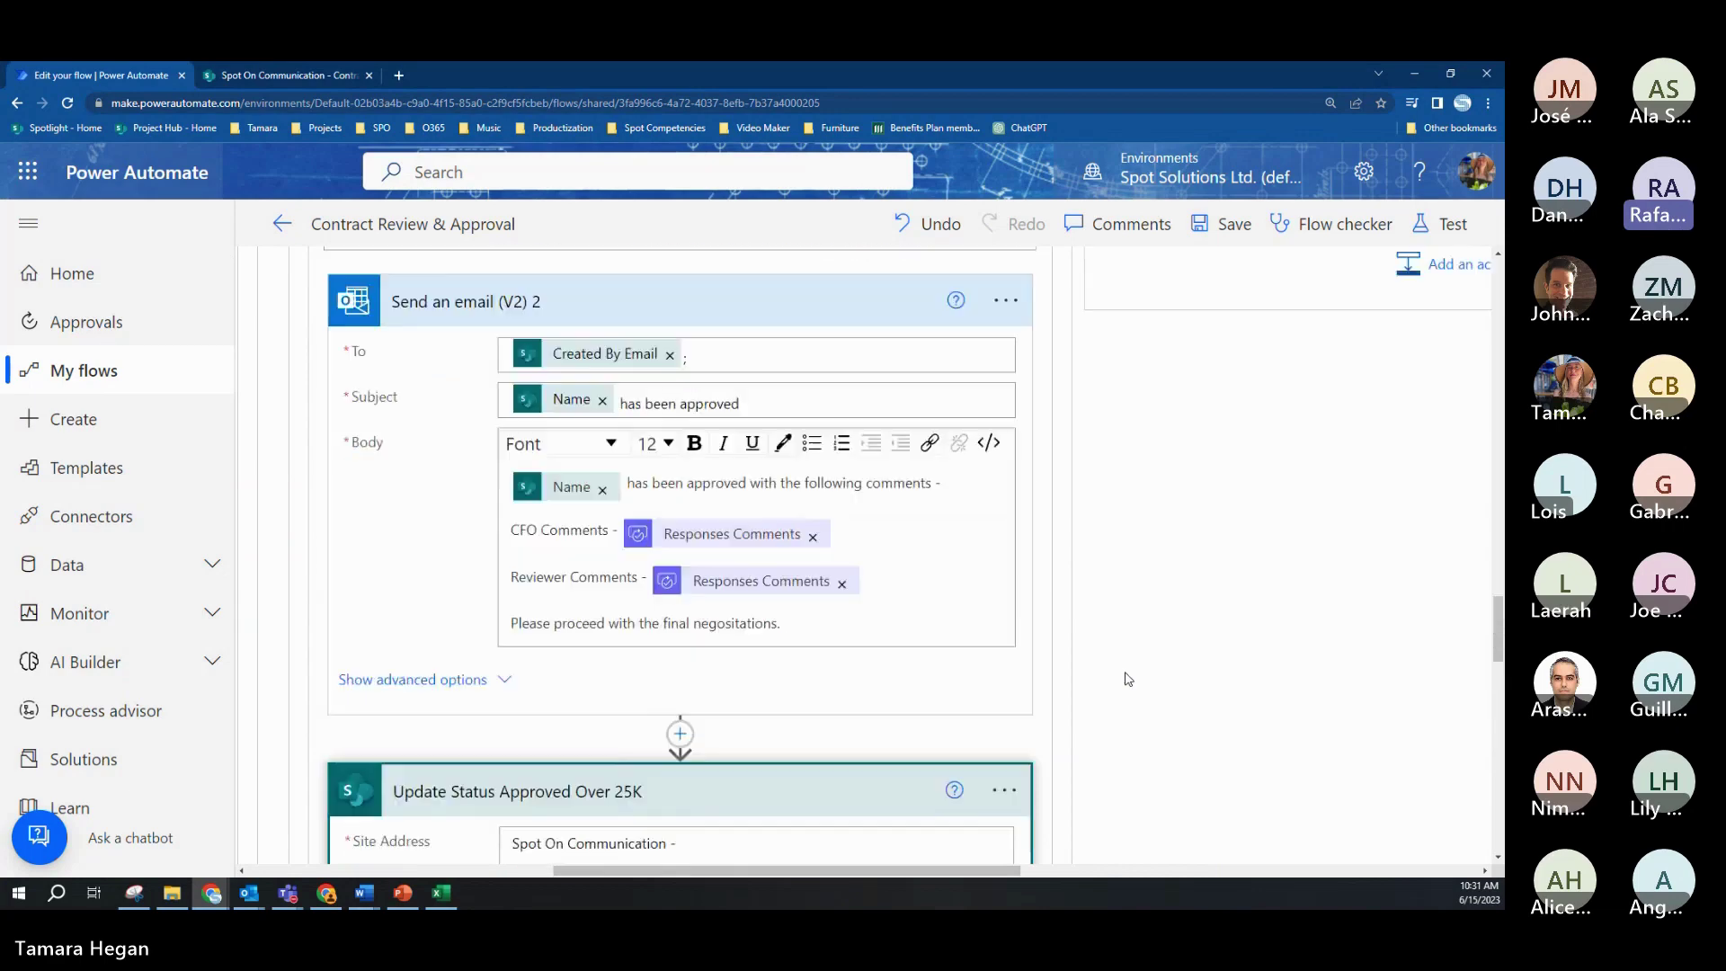
Step: Collapse the If yes branch, expand Apply to each 4 under If no, and review the rejection email
{"action": "left_click", "coordinate": [755, 544]}
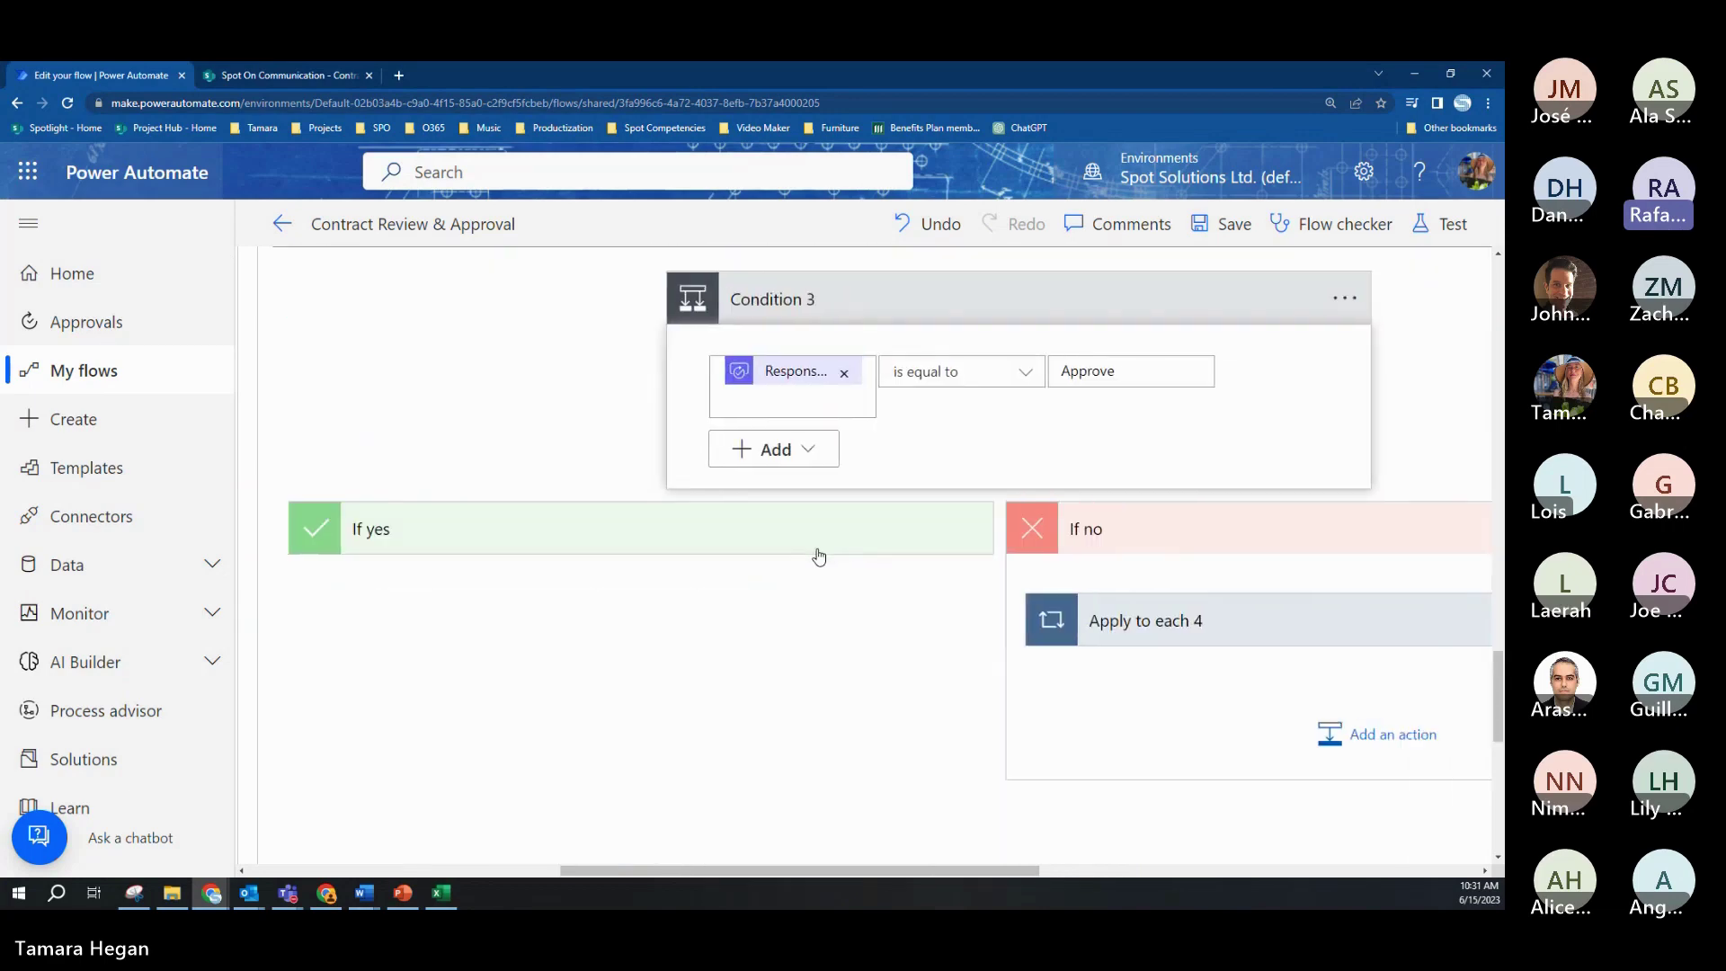
{"action": "left_click", "coordinate": [1253, 620]}
{"action": "left_click_drag", "start_coordinate": [893, 869], "coordinate": [1096, 869]}
{"action": "scroll", "coordinate": [1035, 715], "scroll_direction": "down", "scroll_amount": 2}
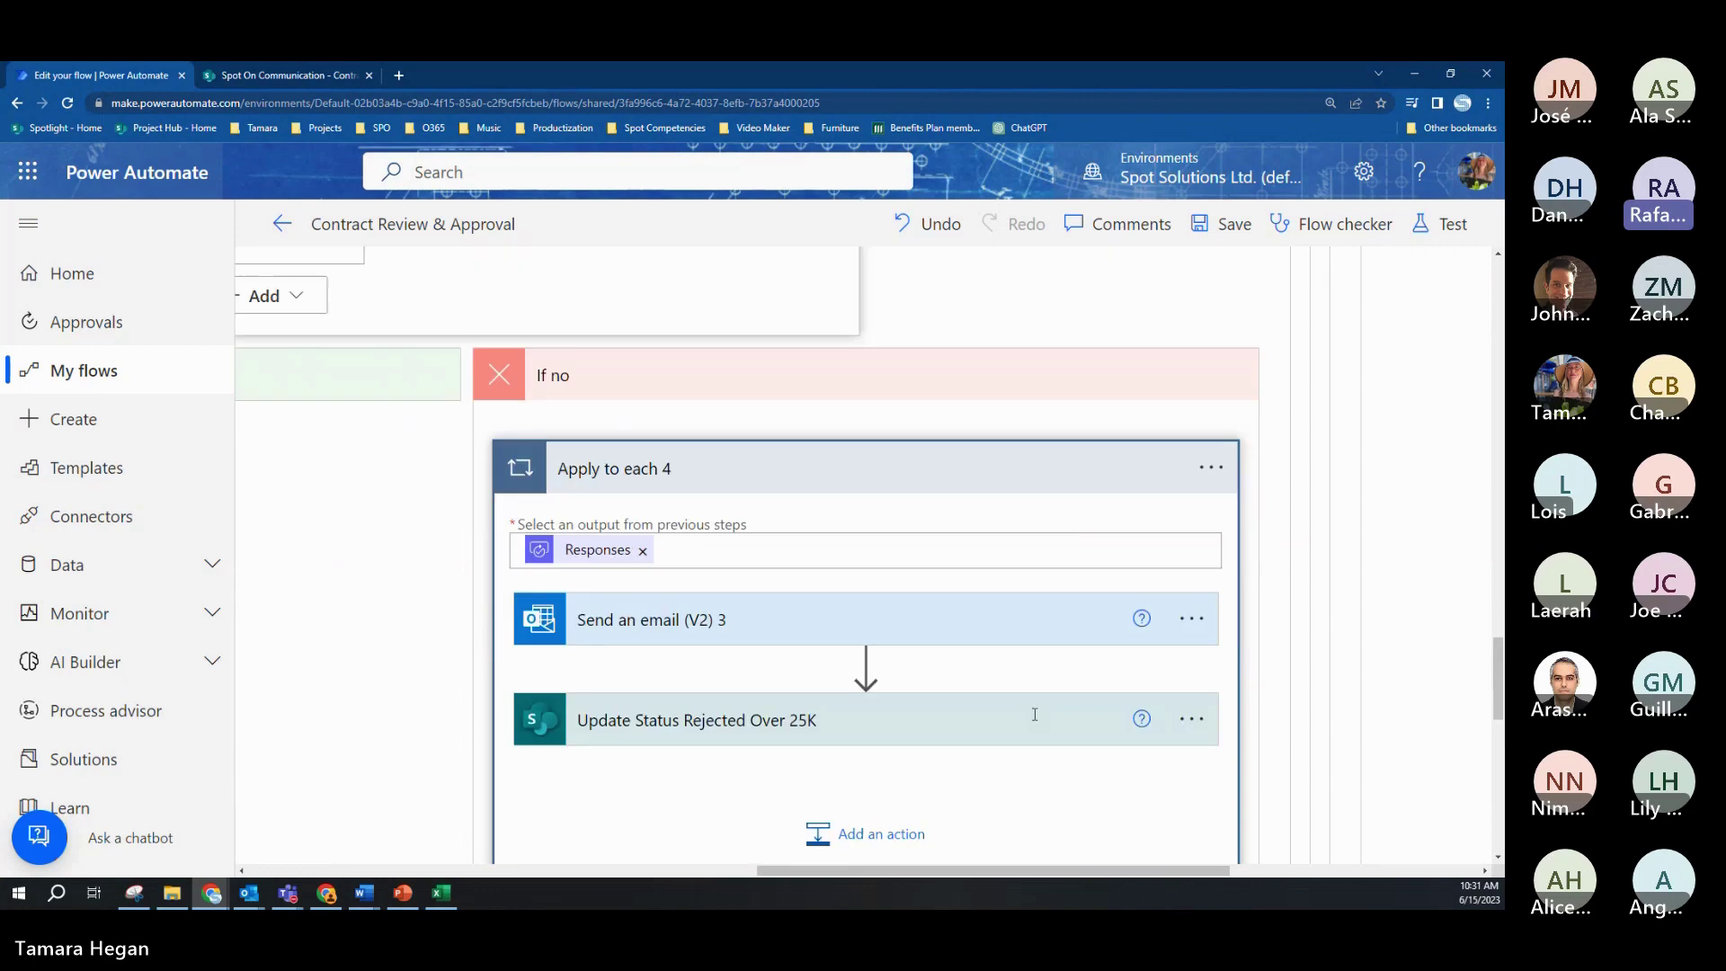
{"action": "left_click", "coordinate": [894, 633]}
{"action": "scroll", "coordinate": [937, 676], "scroll_direction": "down", "scroll_amount": 2}
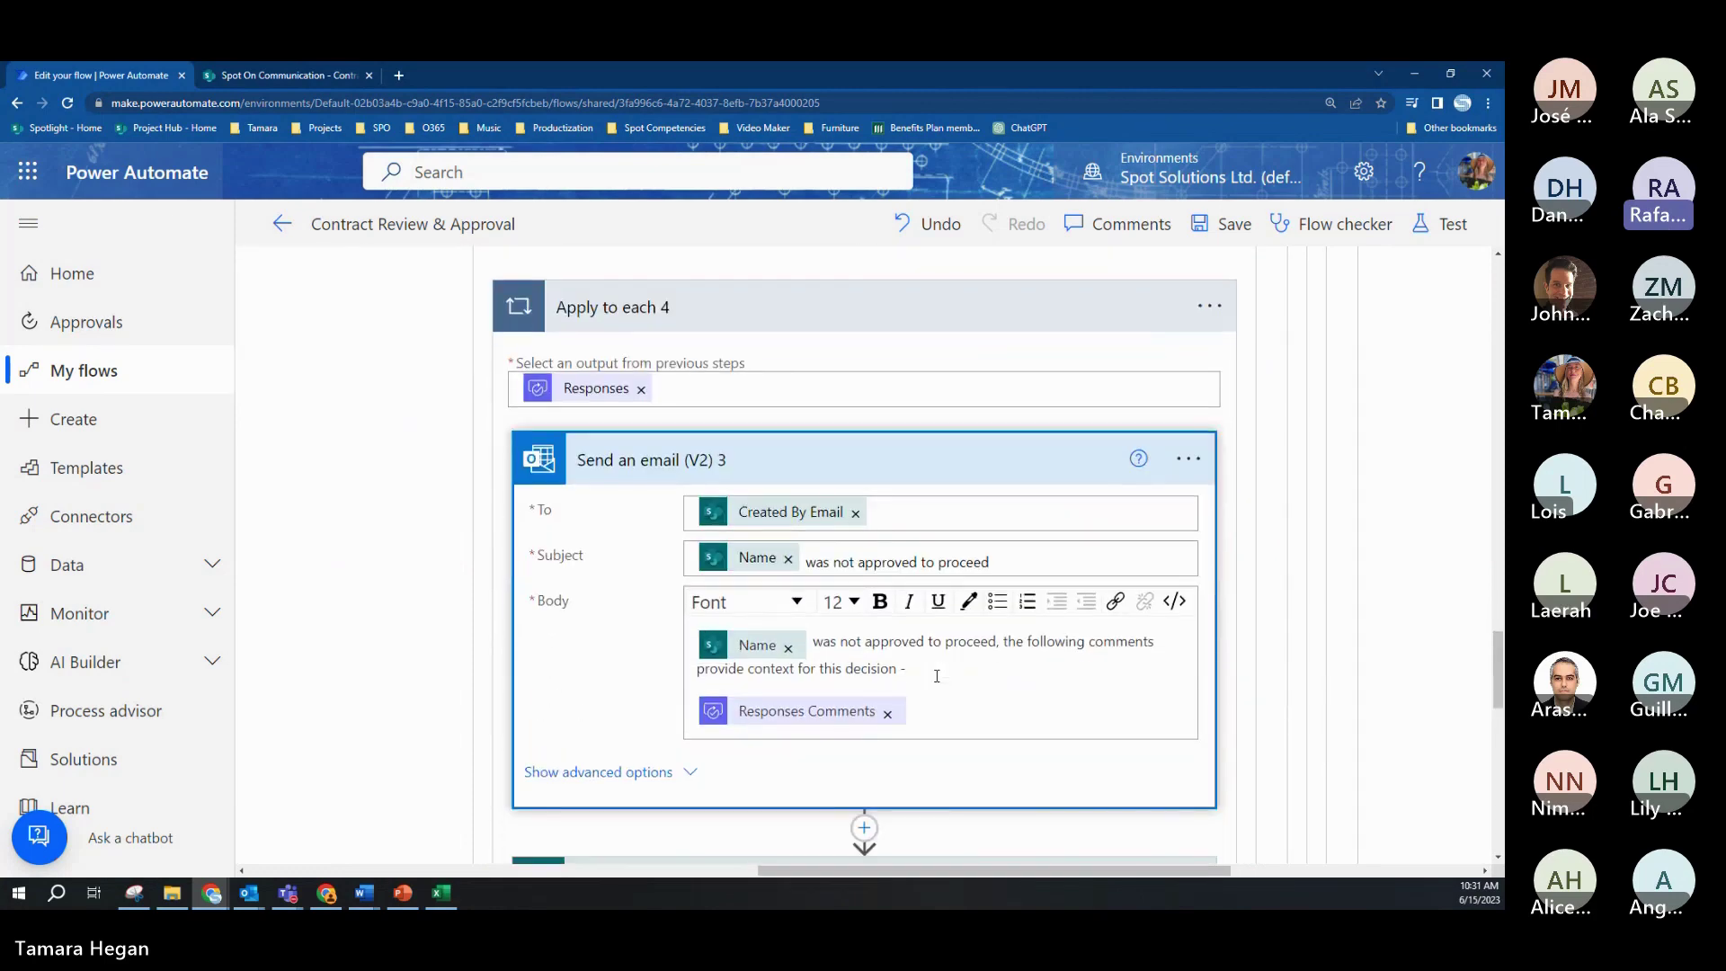
{"action": "scroll", "coordinate": [959, 682], "scroll_direction": "down", "scroll_amount": 3}
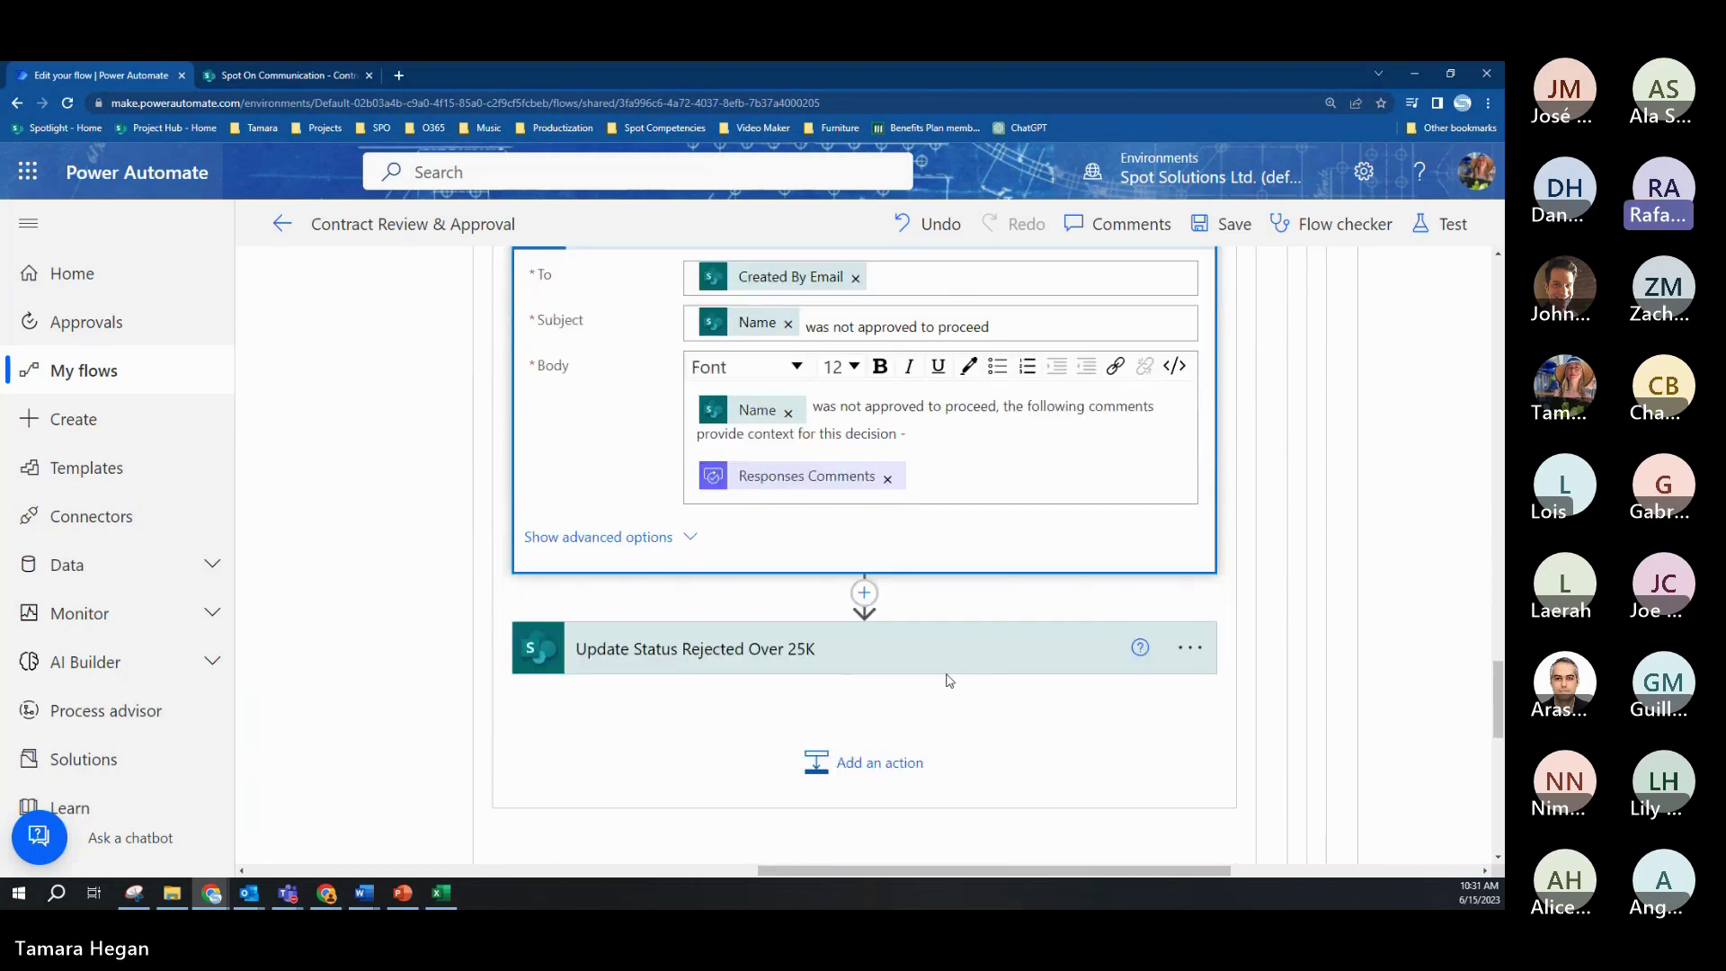
{"action": "scroll", "coordinate": [942, 658], "scroll_direction": "up", "scroll_amount": 1}
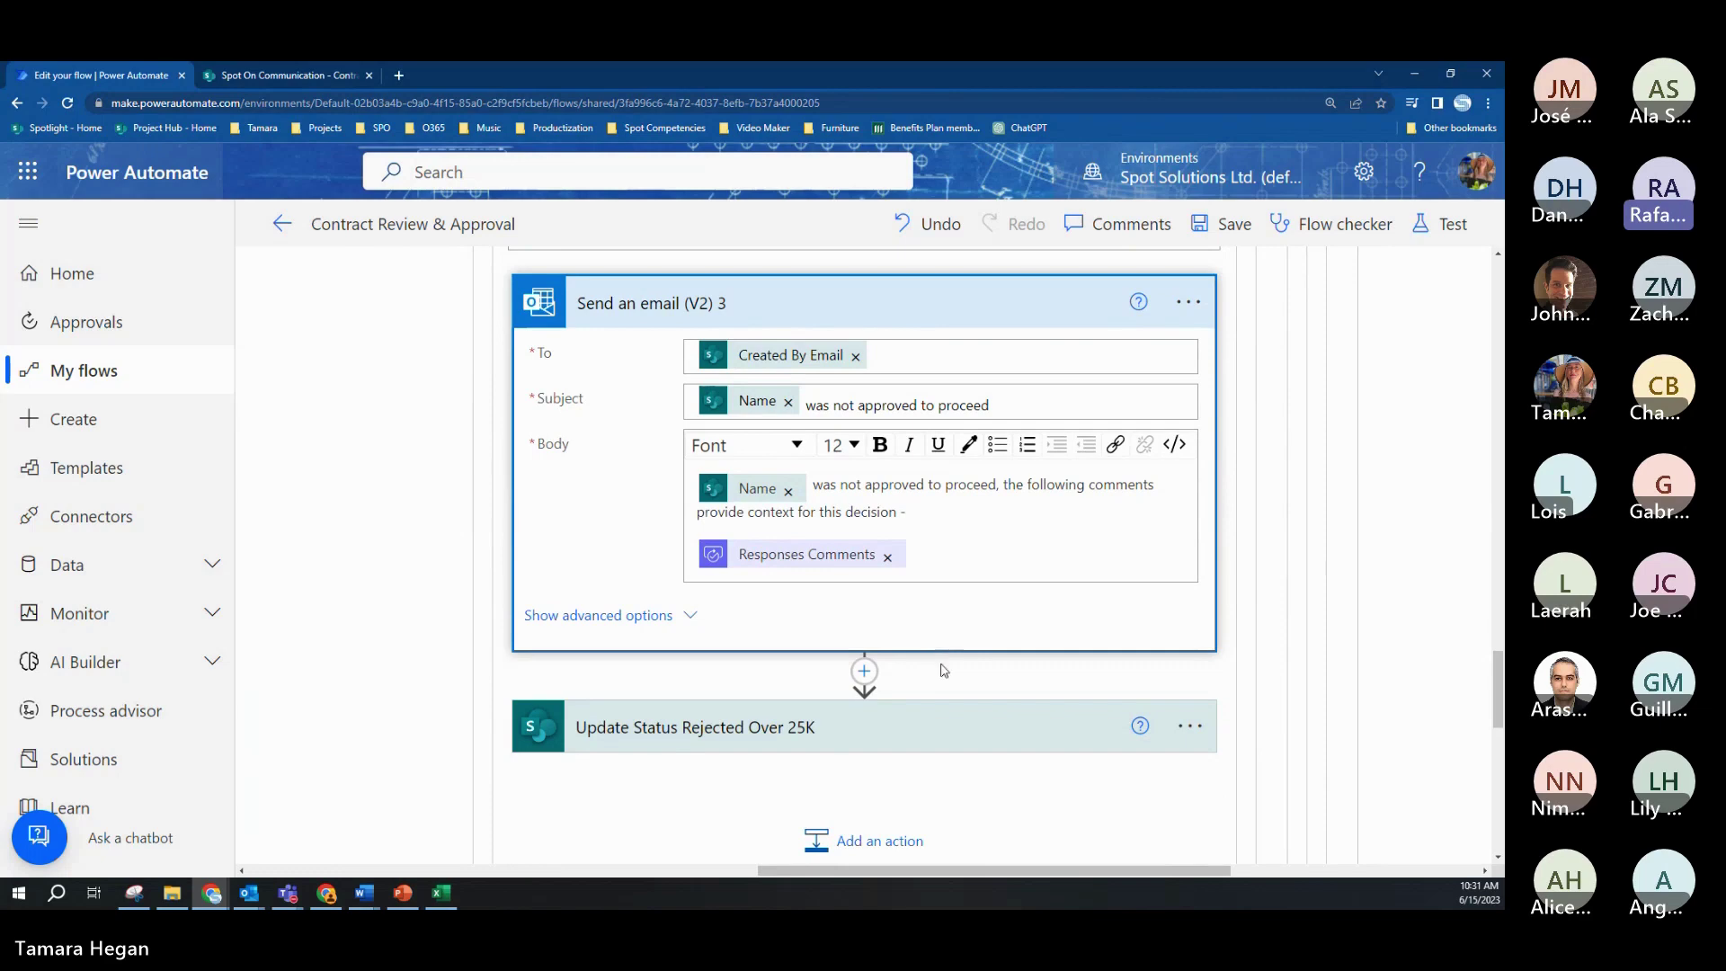
Step: Expand the Update Status Rejected Over 25K step and review its fields
{"action": "left_click", "coordinate": [860, 729]}
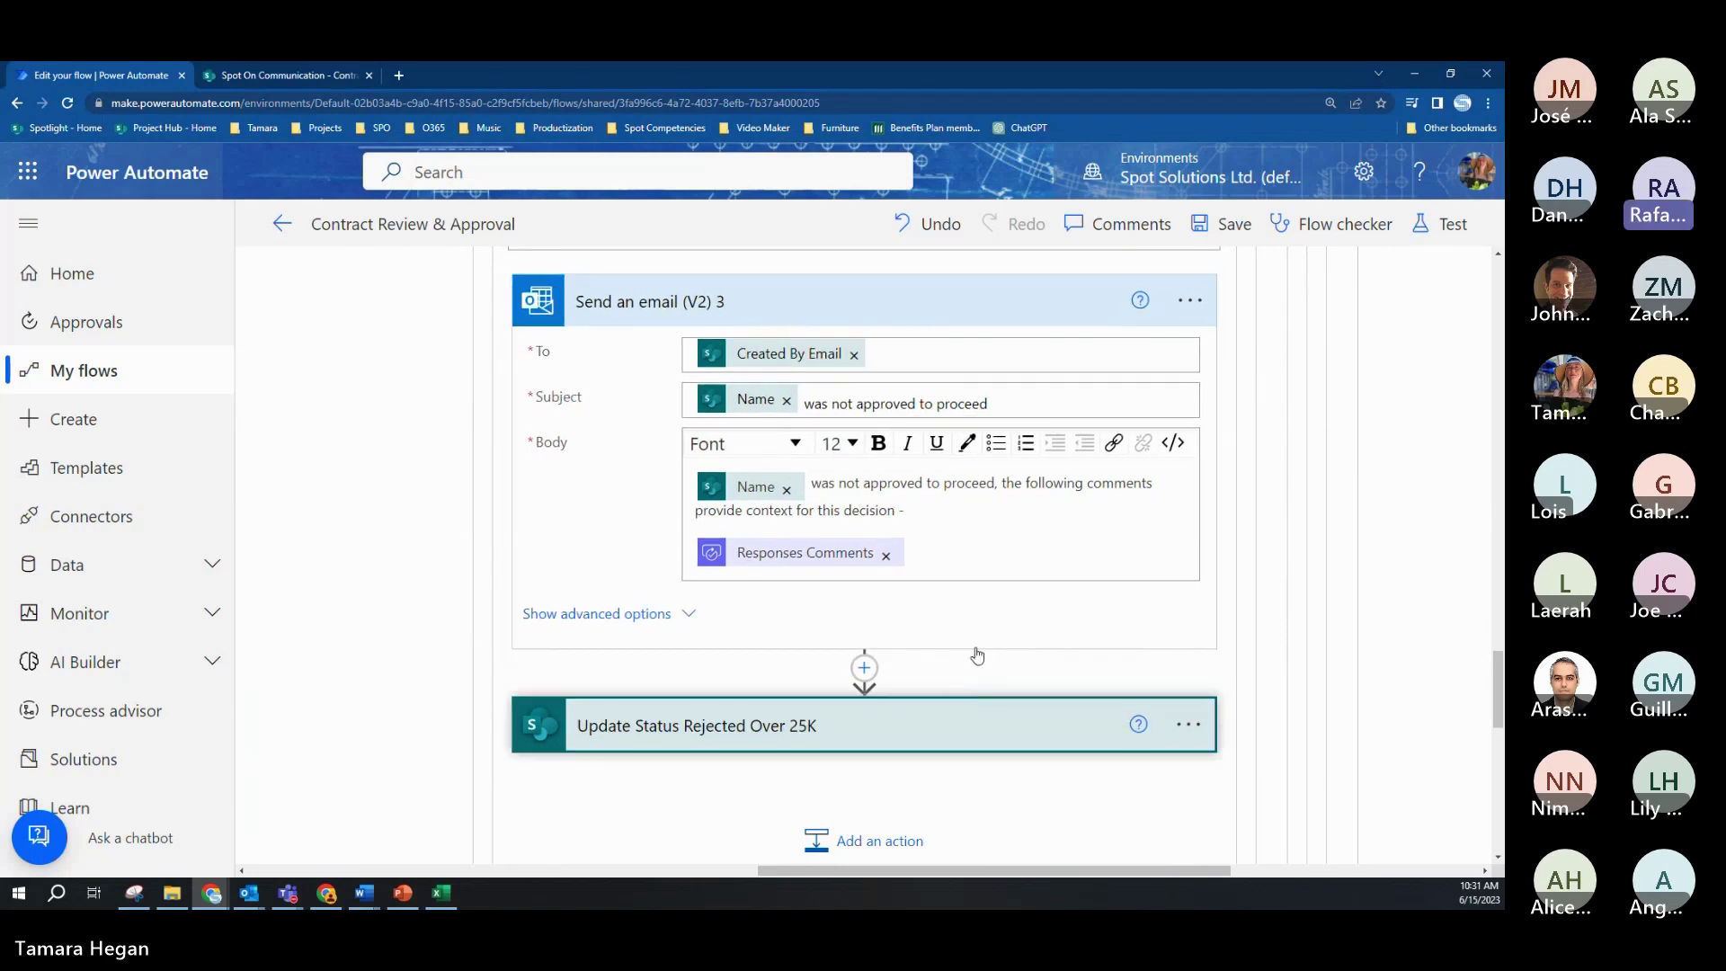
{"action": "scroll", "coordinate": [962, 629], "scroll_direction": "down", "scroll_amount": 1}
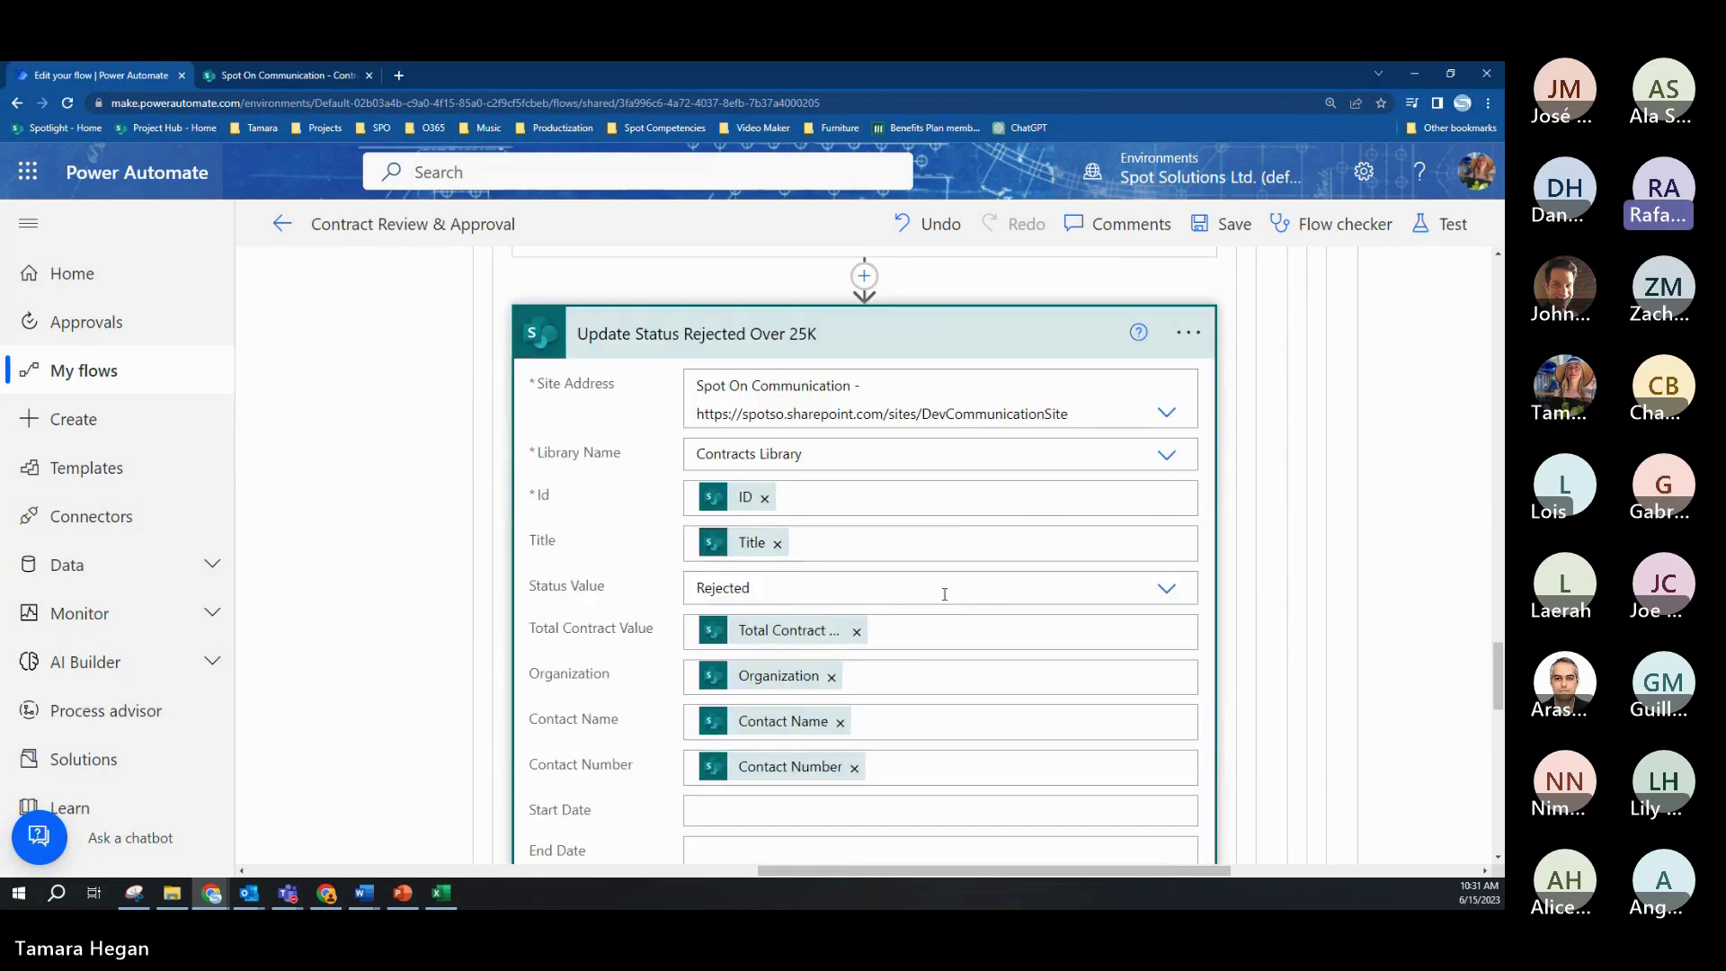
{"action": "scroll", "coordinate": [943, 593], "scroll_direction": "down", "scroll_amount": 3}
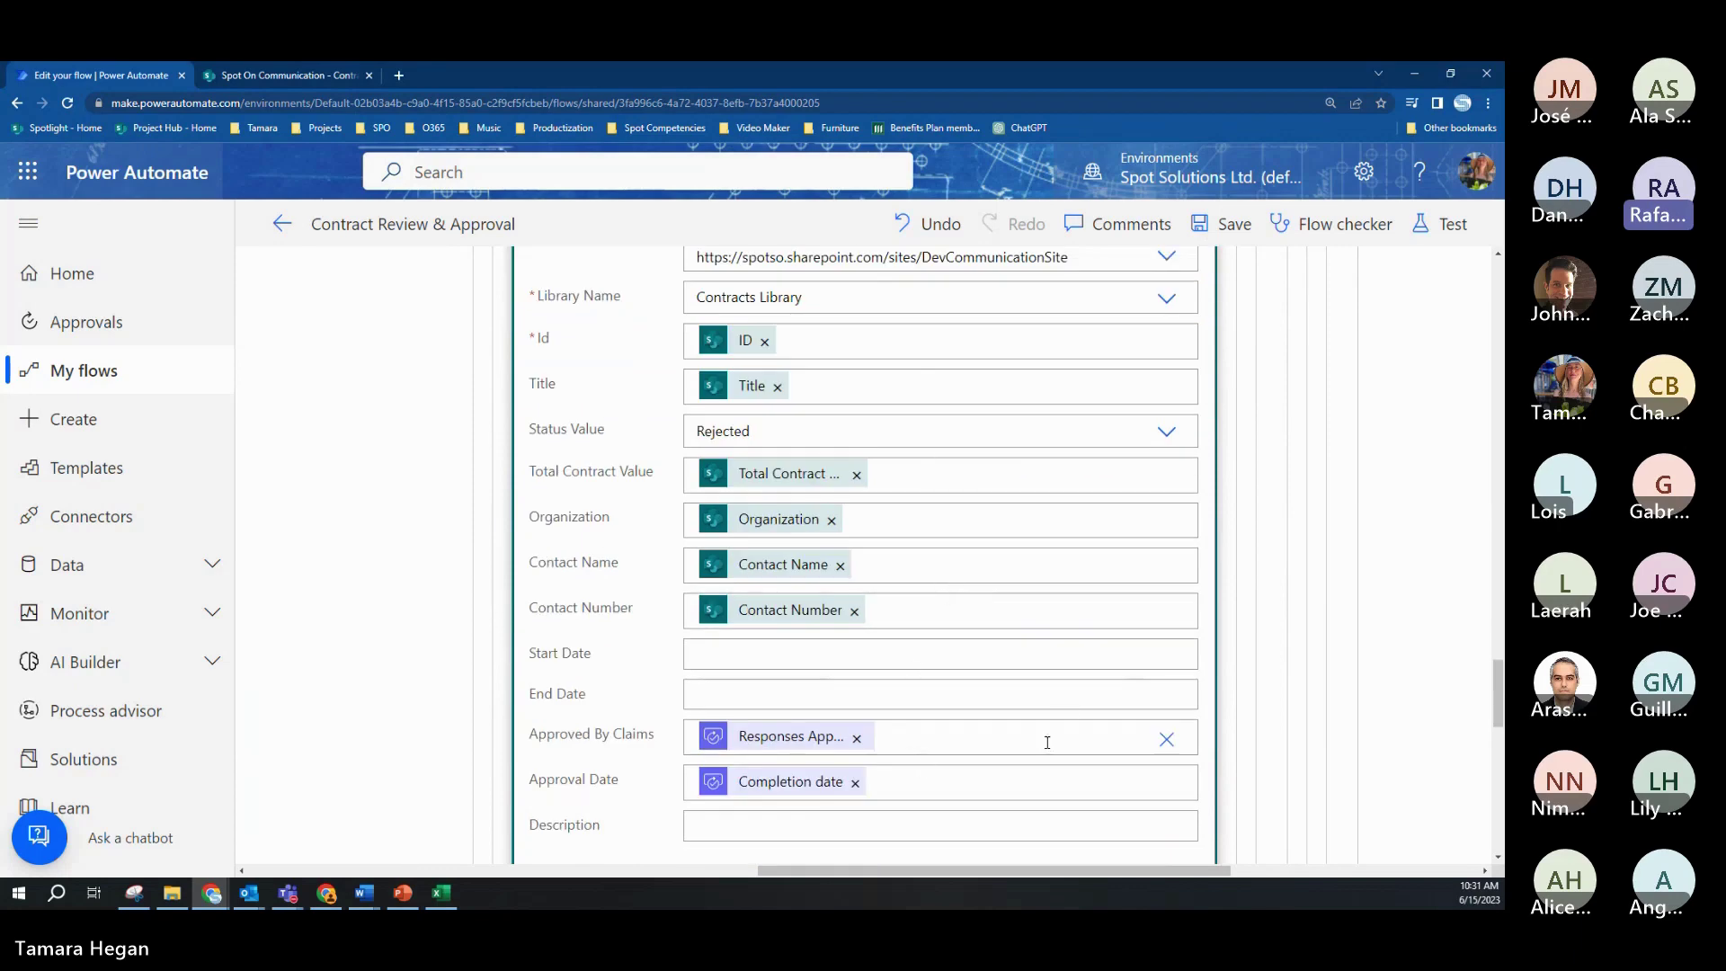
{"action": "scroll", "coordinate": [1056, 714], "scroll_direction": "up", "scroll_amount": 4}
{"action": "scroll", "coordinate": [989, 585], "scroll_direction": "up", "scroll_amount": 8}
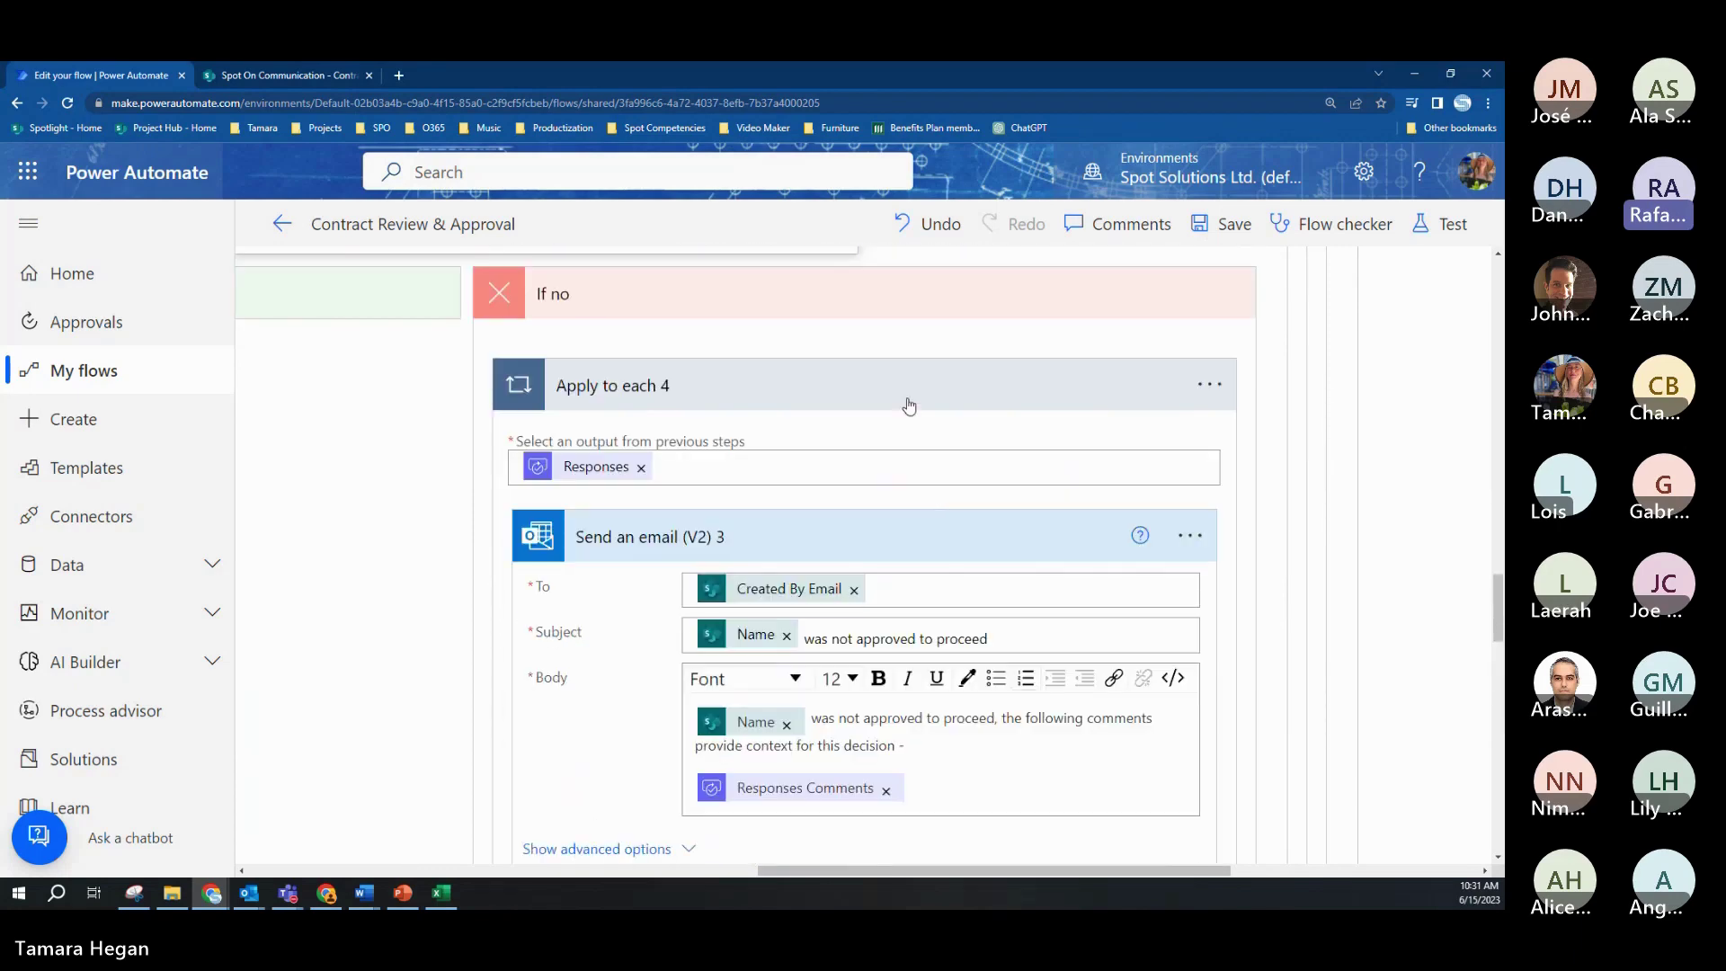
Step: Collapse the Apply to each 4 and Apply to each 7 loops and scroll back to the top
{"action": "left_click", "coordinate": [908, 404]}
{"action": "scroll", "coordinate": [930, 551], "scroll_direction": "up", "scroll_amount": 5}
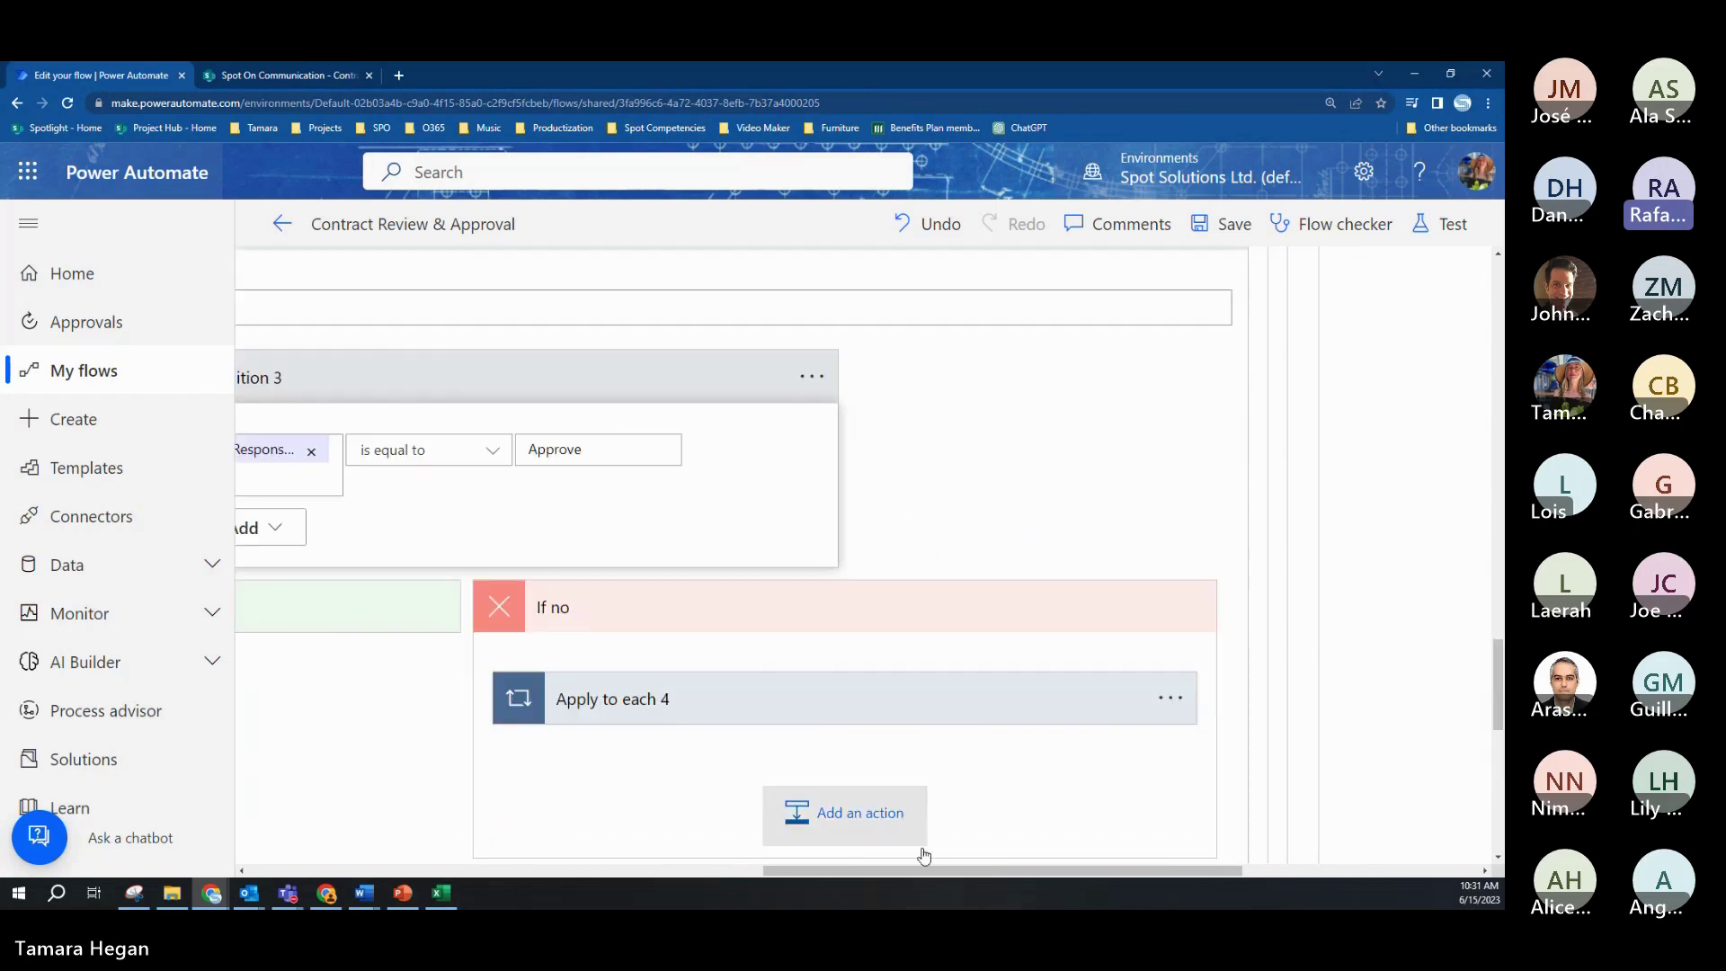
{"action": "left_click_drag", "start_coordinate": [929, 870], "coordinate": [764, 868]}
{"action": "scroll", "coordinate": [875, 781], "scroll_direction": "up", "scroll_amount": 5}
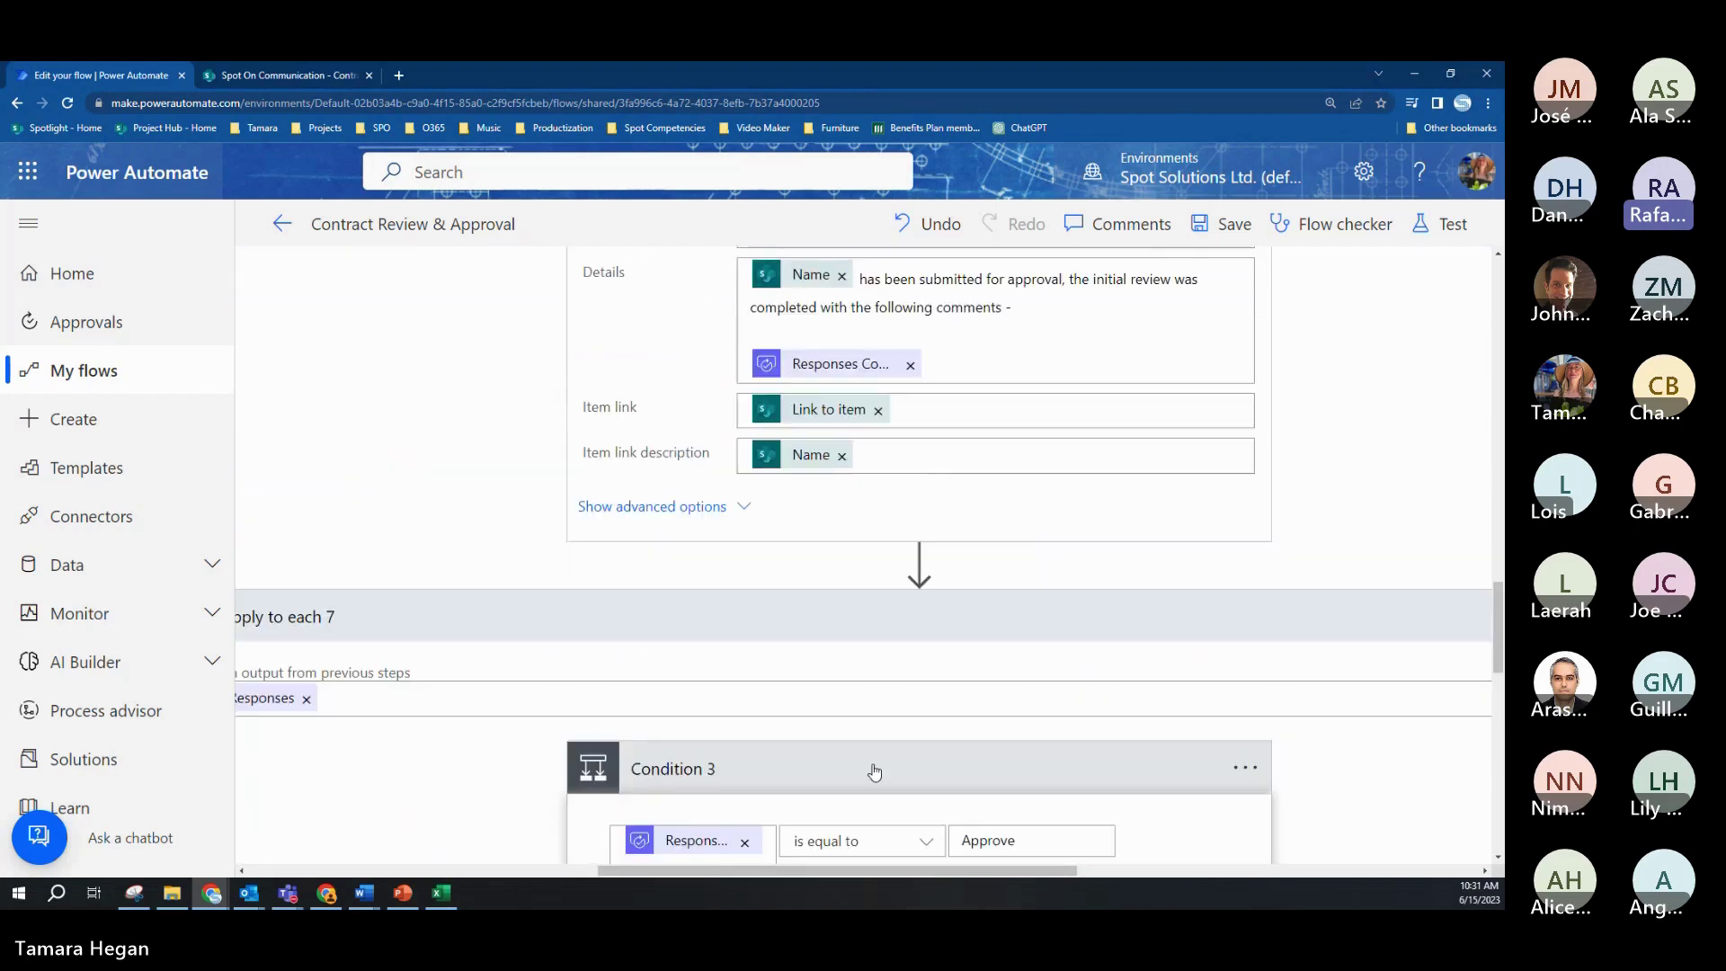
{"action": "left_click", "coordinate": [926, 627]}
{"action": "scroll", "coordinate": [805, 728], "scroll_direction": "up", "scroll_amount": 5}
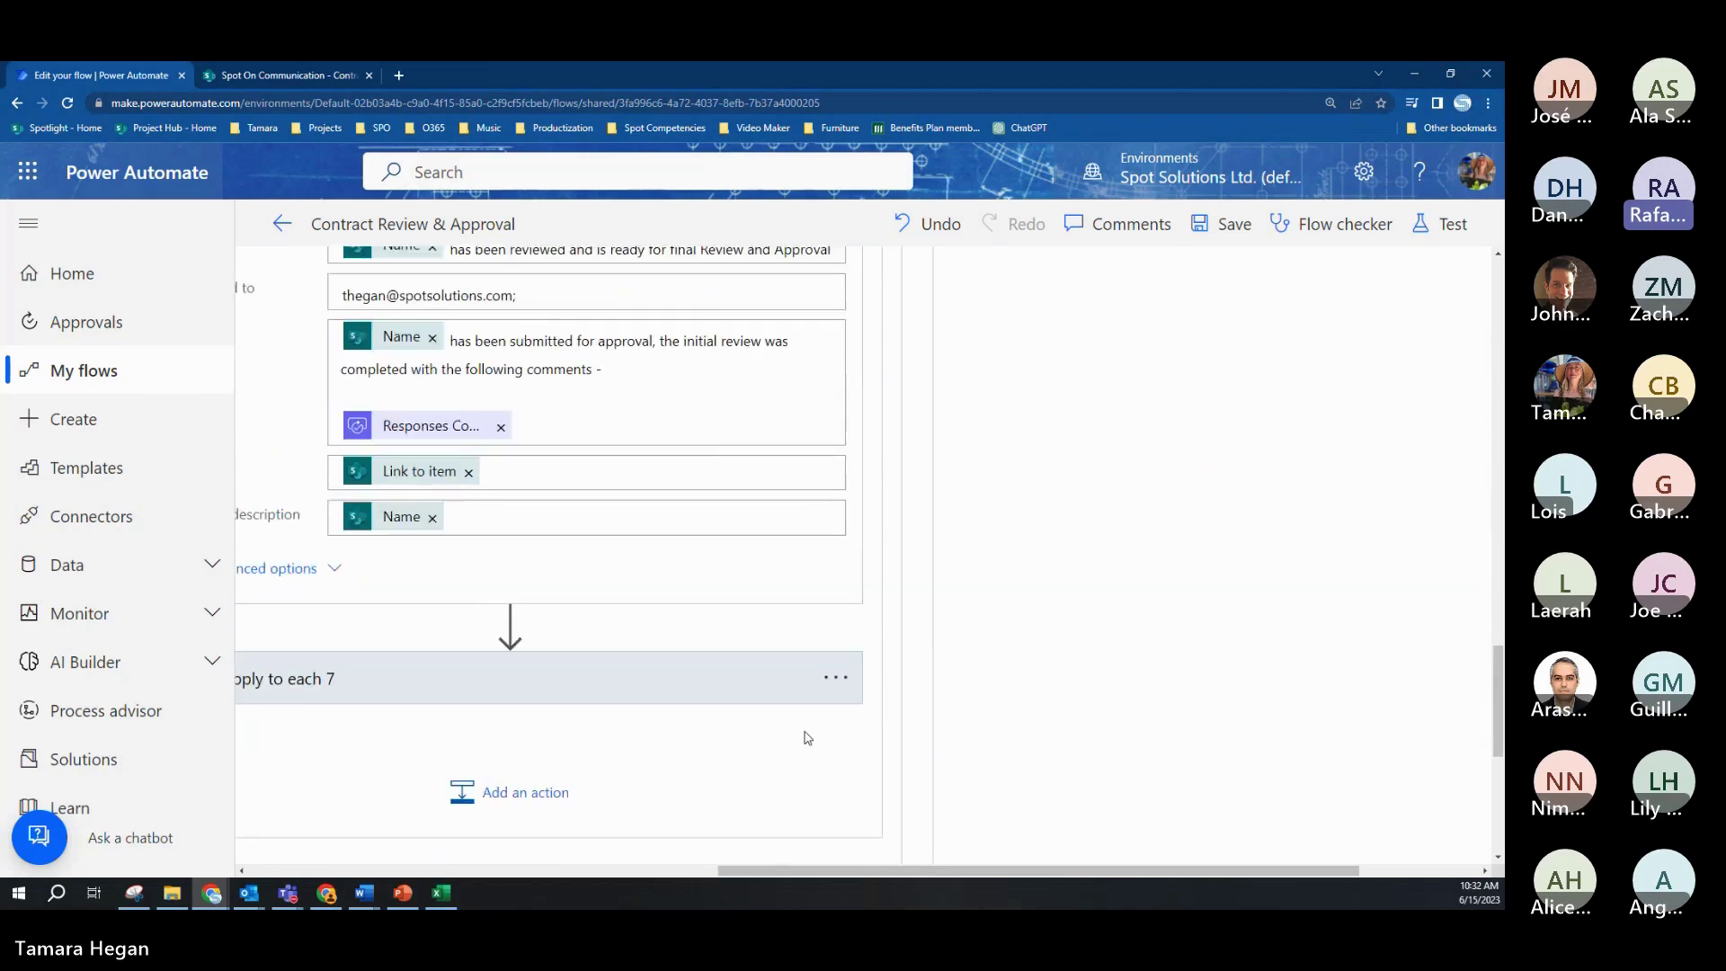
{"action": "scroll", "coordinate": [782, 683], "scroll_direction": "up", "scroll_amount": 4}
{"action": "scroll", "coordinate": [755, 539], "scroll_direction": "up", "scroll_amount": 4}
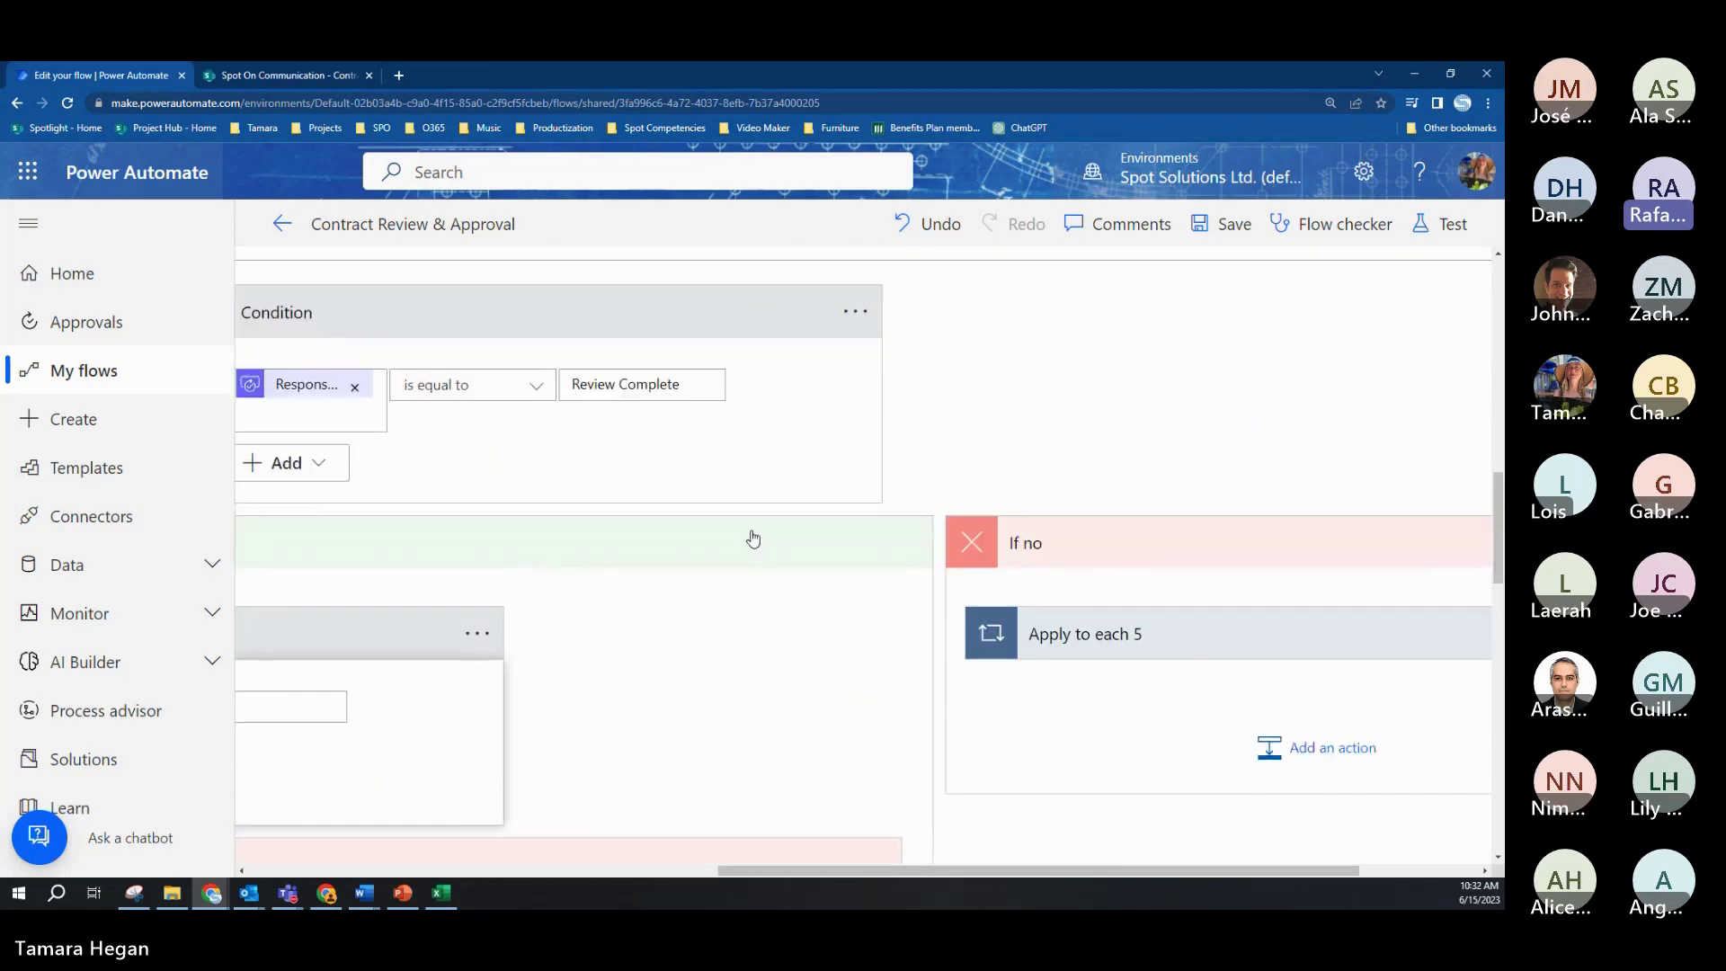
Step: Open and dismiss the Test Flow panel without testing, then switch to the SharePoint Contracts Library
{"action": "left_click", "coordinate": [1442, 235]}
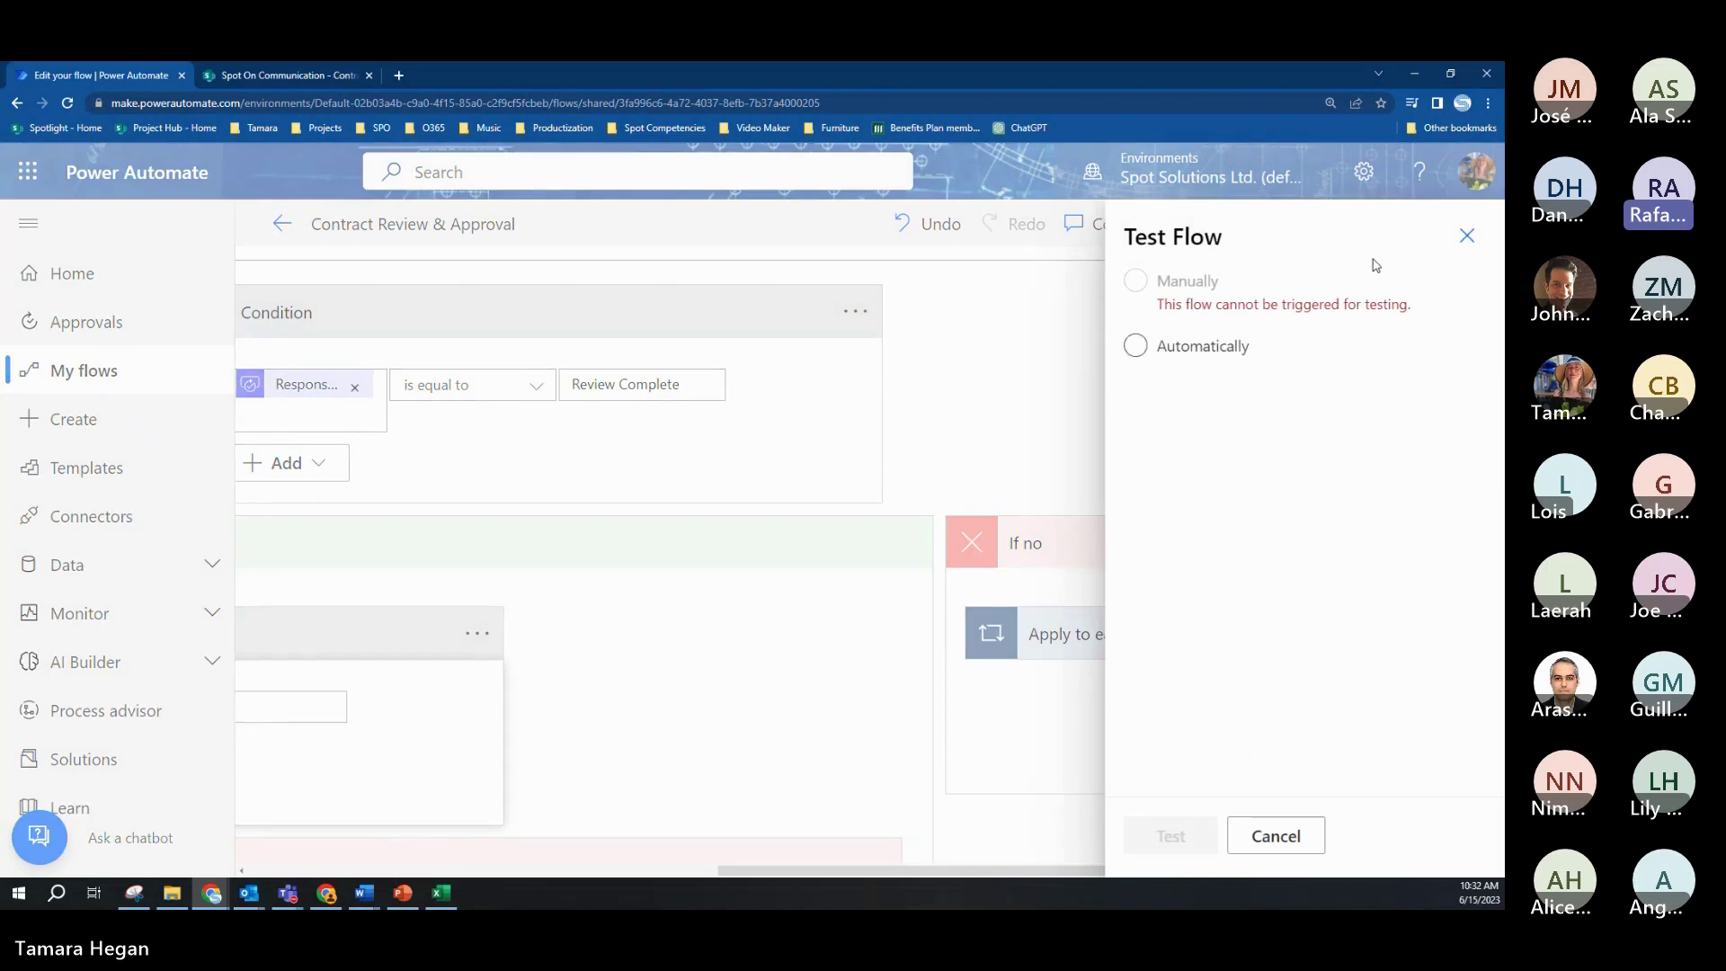
{"action": "left_click", "coordinate": [1466, 236]}
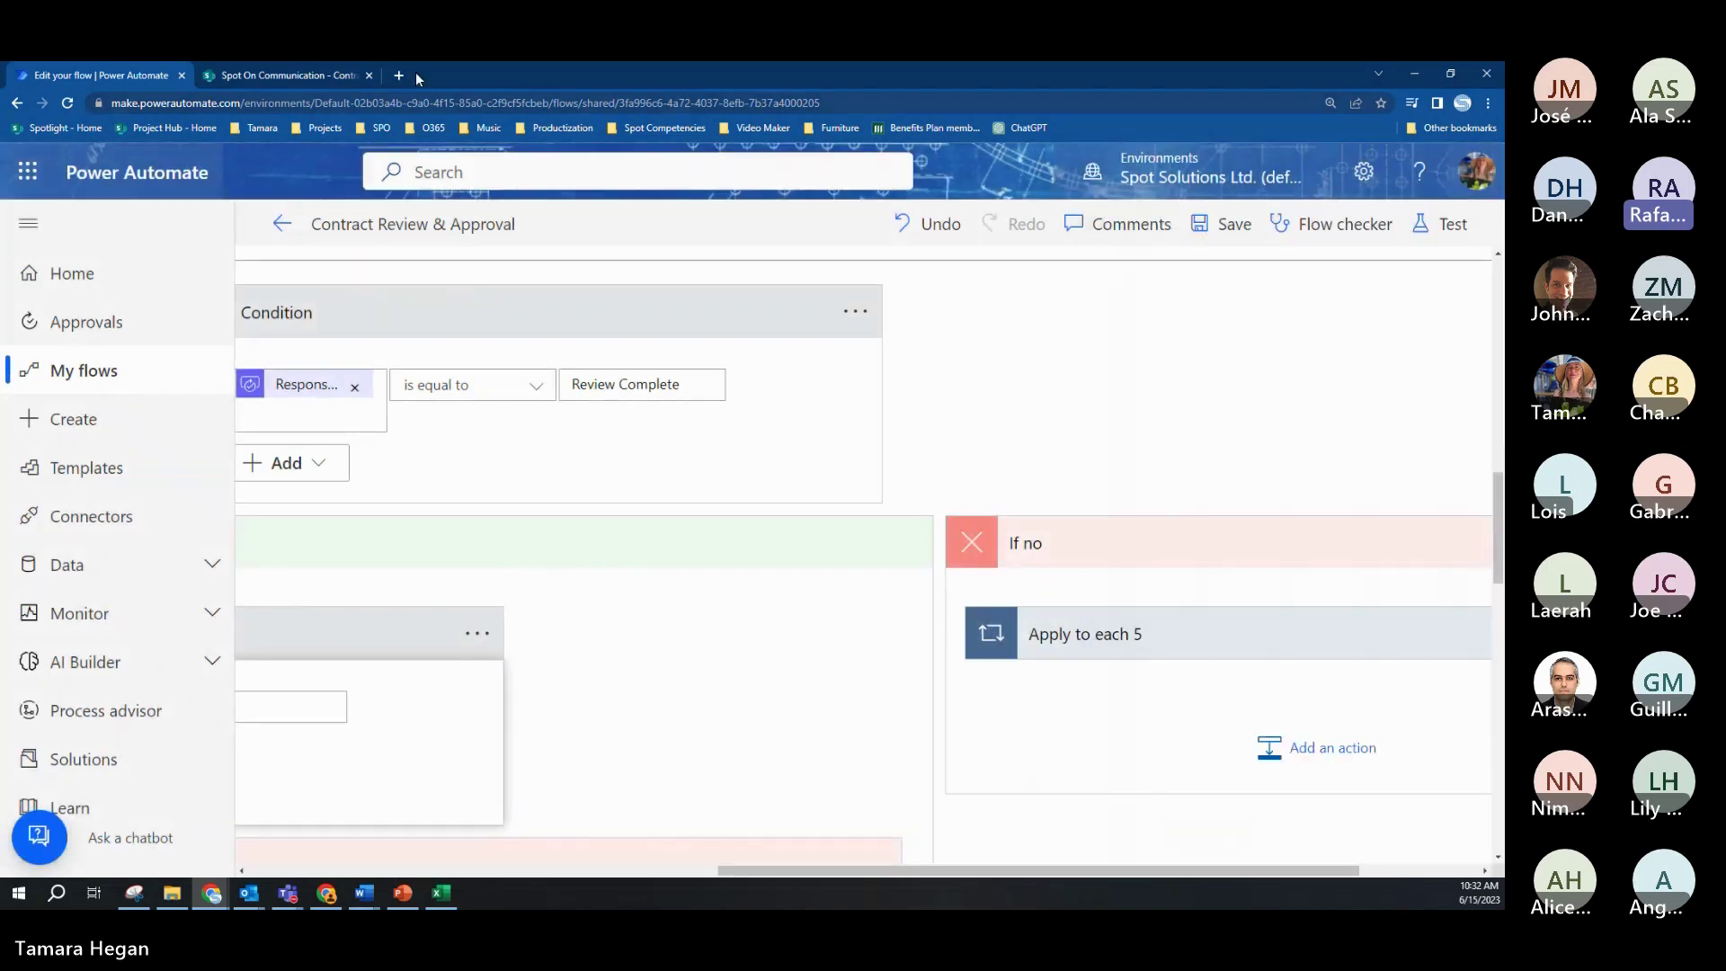
{"action": "left_click", "coordinate": [331, 78]}
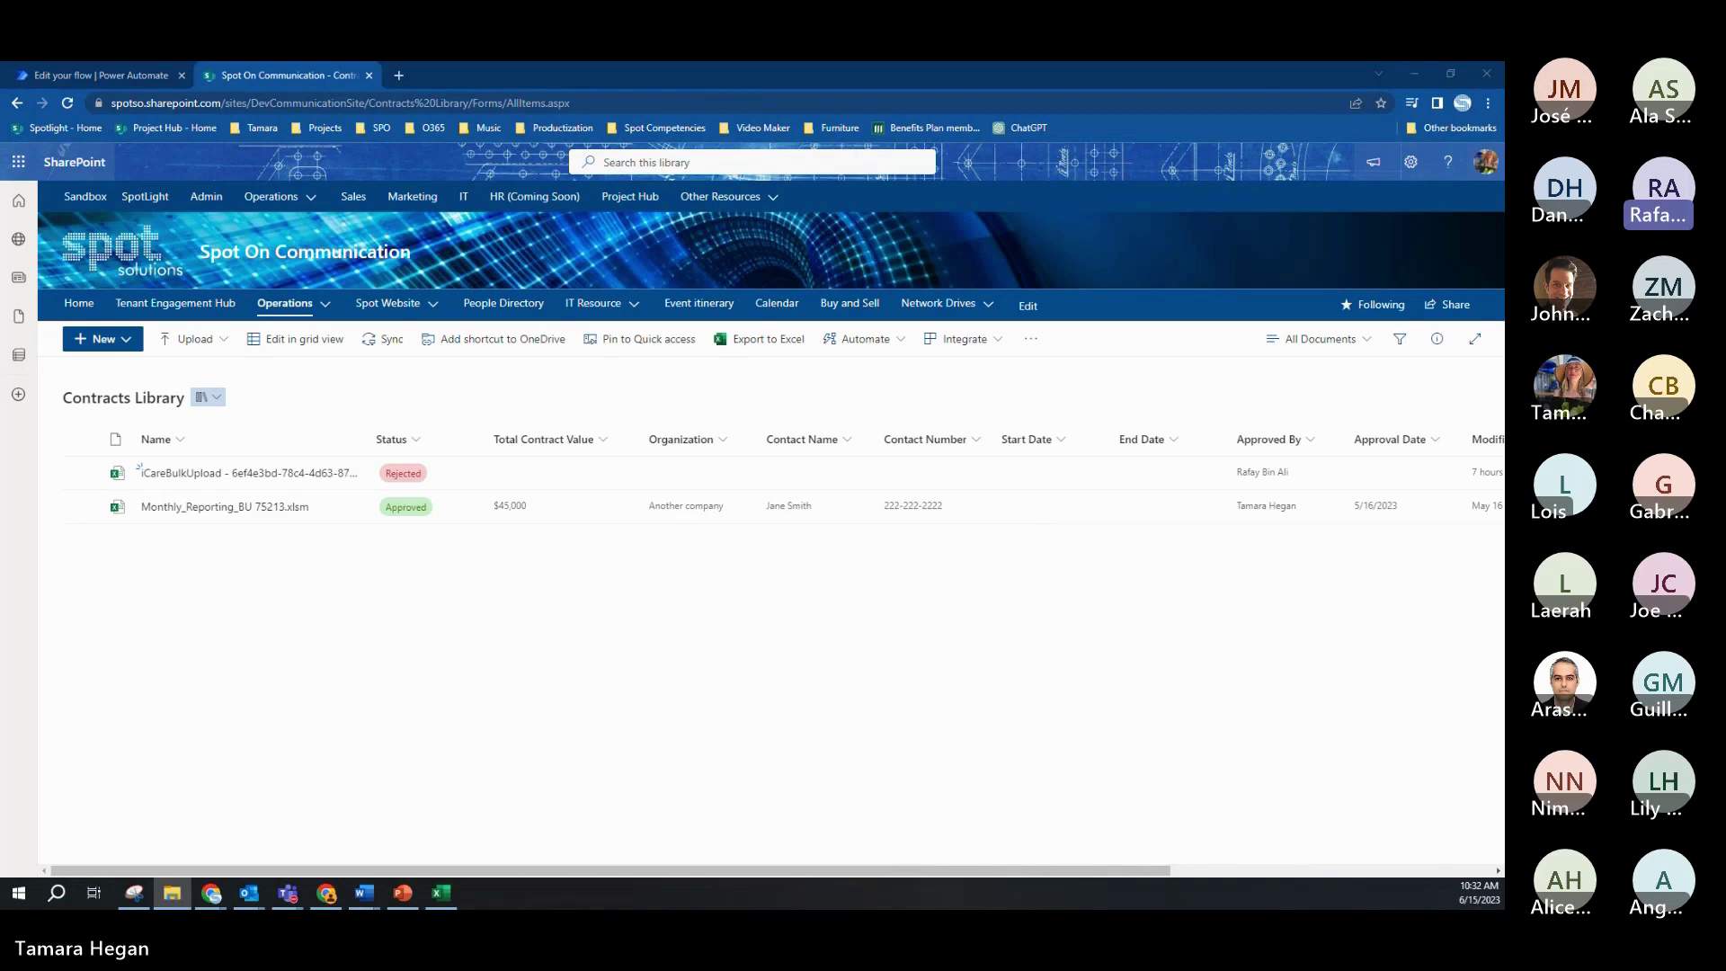
Step: Upload Executive Summary.docx to the Contracts Library and open Edit all in its details panel
{"action": "left_click_drag", "start_coordinate": [262, 633], "coordinate": [289, 624]}
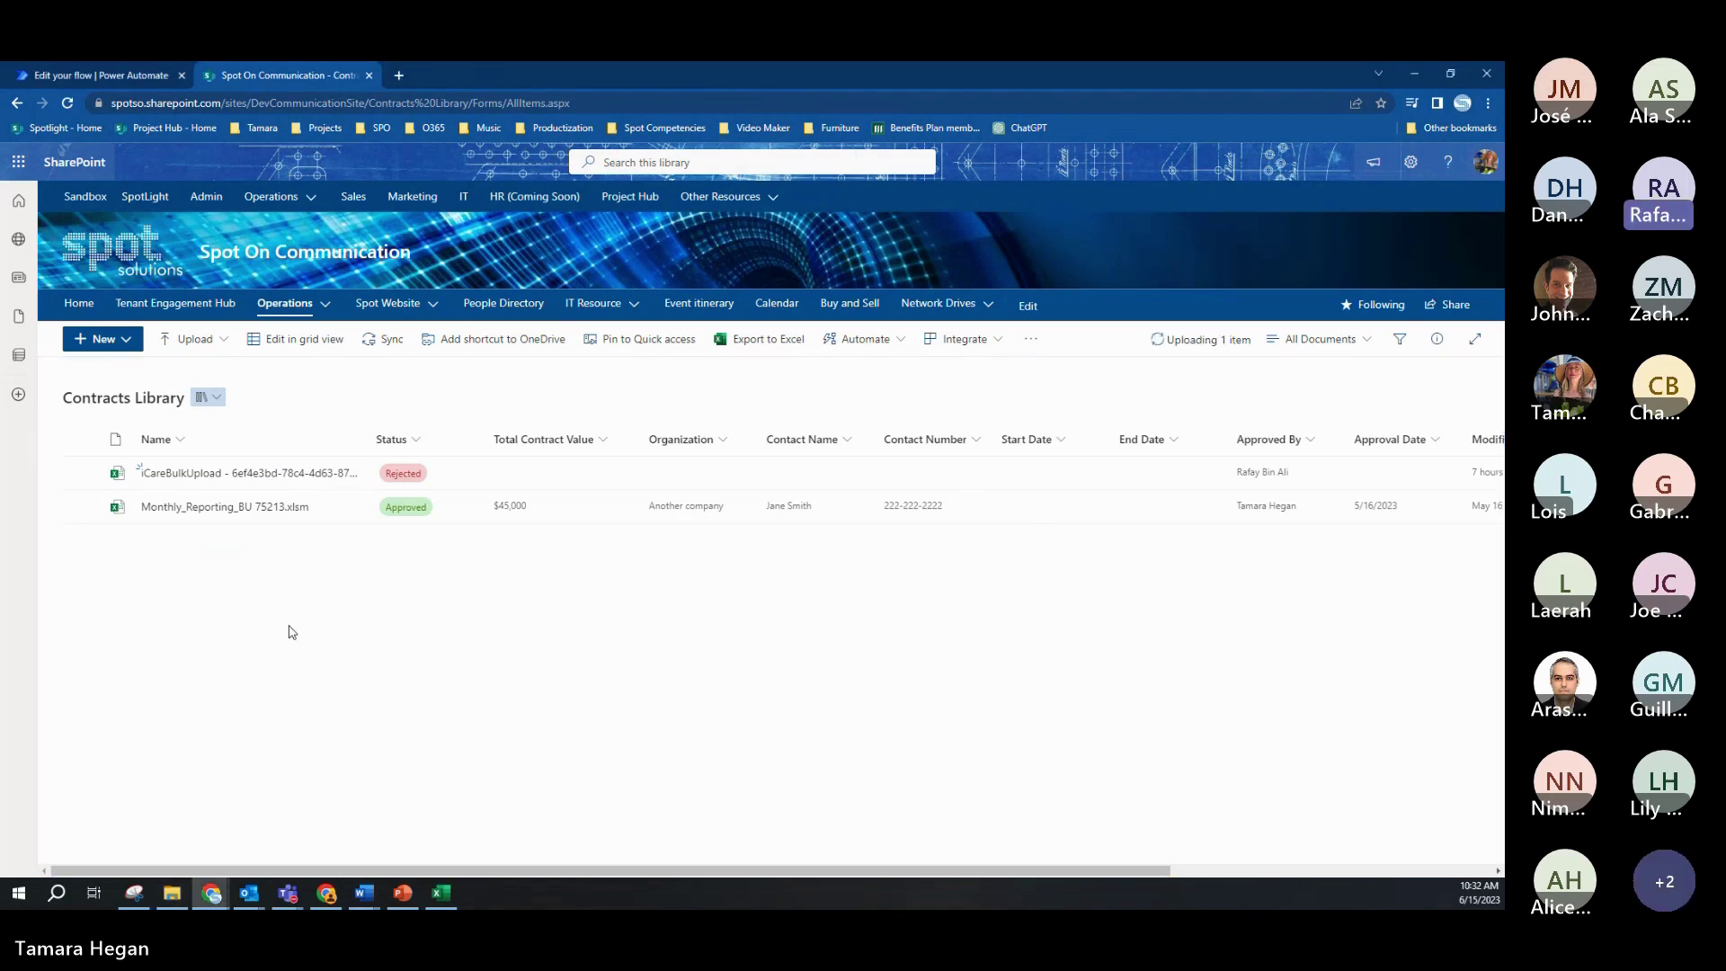
{"action": "left_click", "coordinate": [81, 472]}
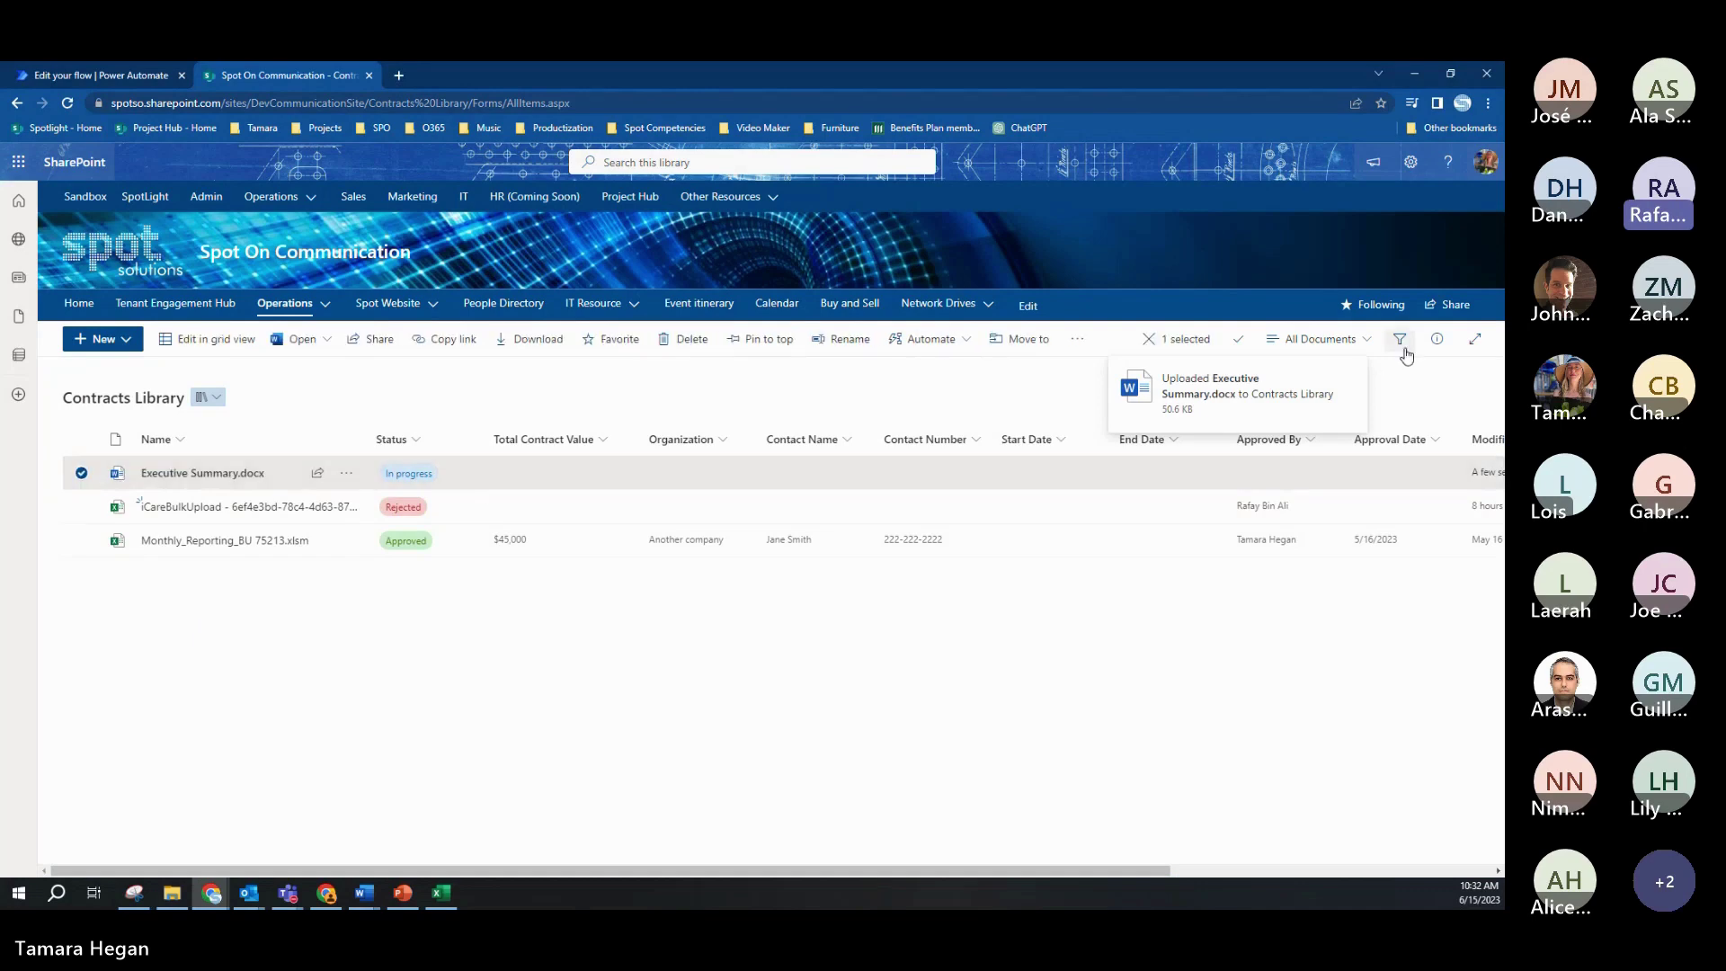
{"action": "left_click", "coordinate": [1435, 342]}
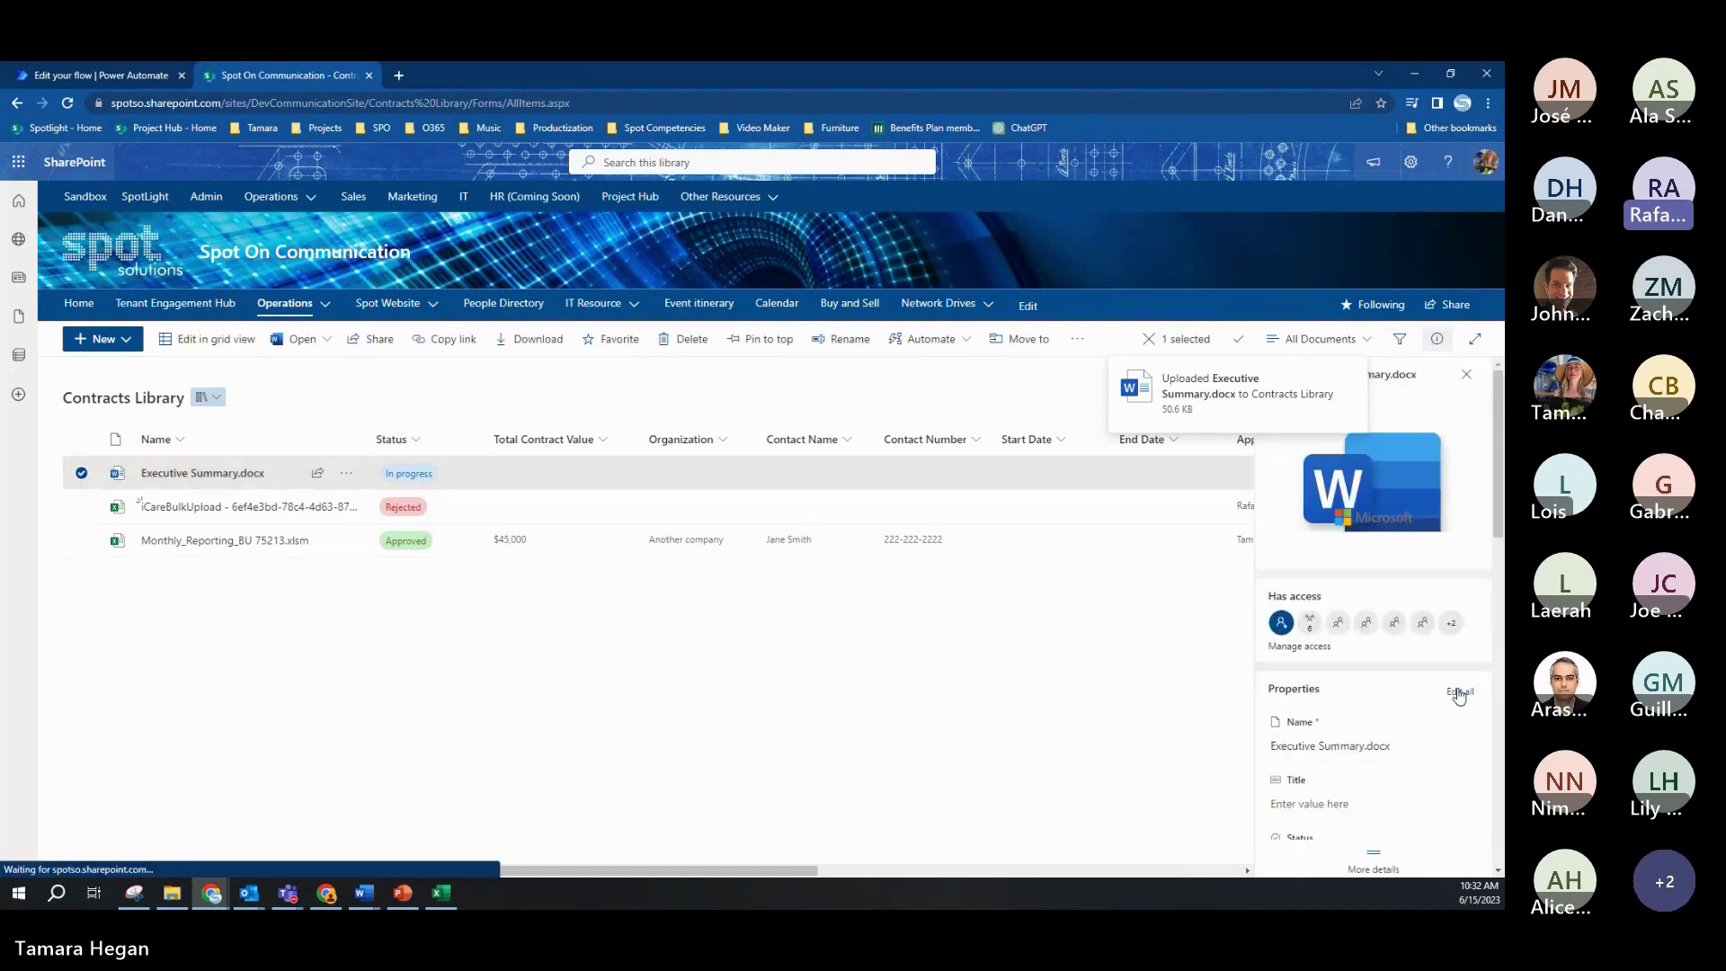
{"action": "left_click", "coordinate": [1459, 694]}
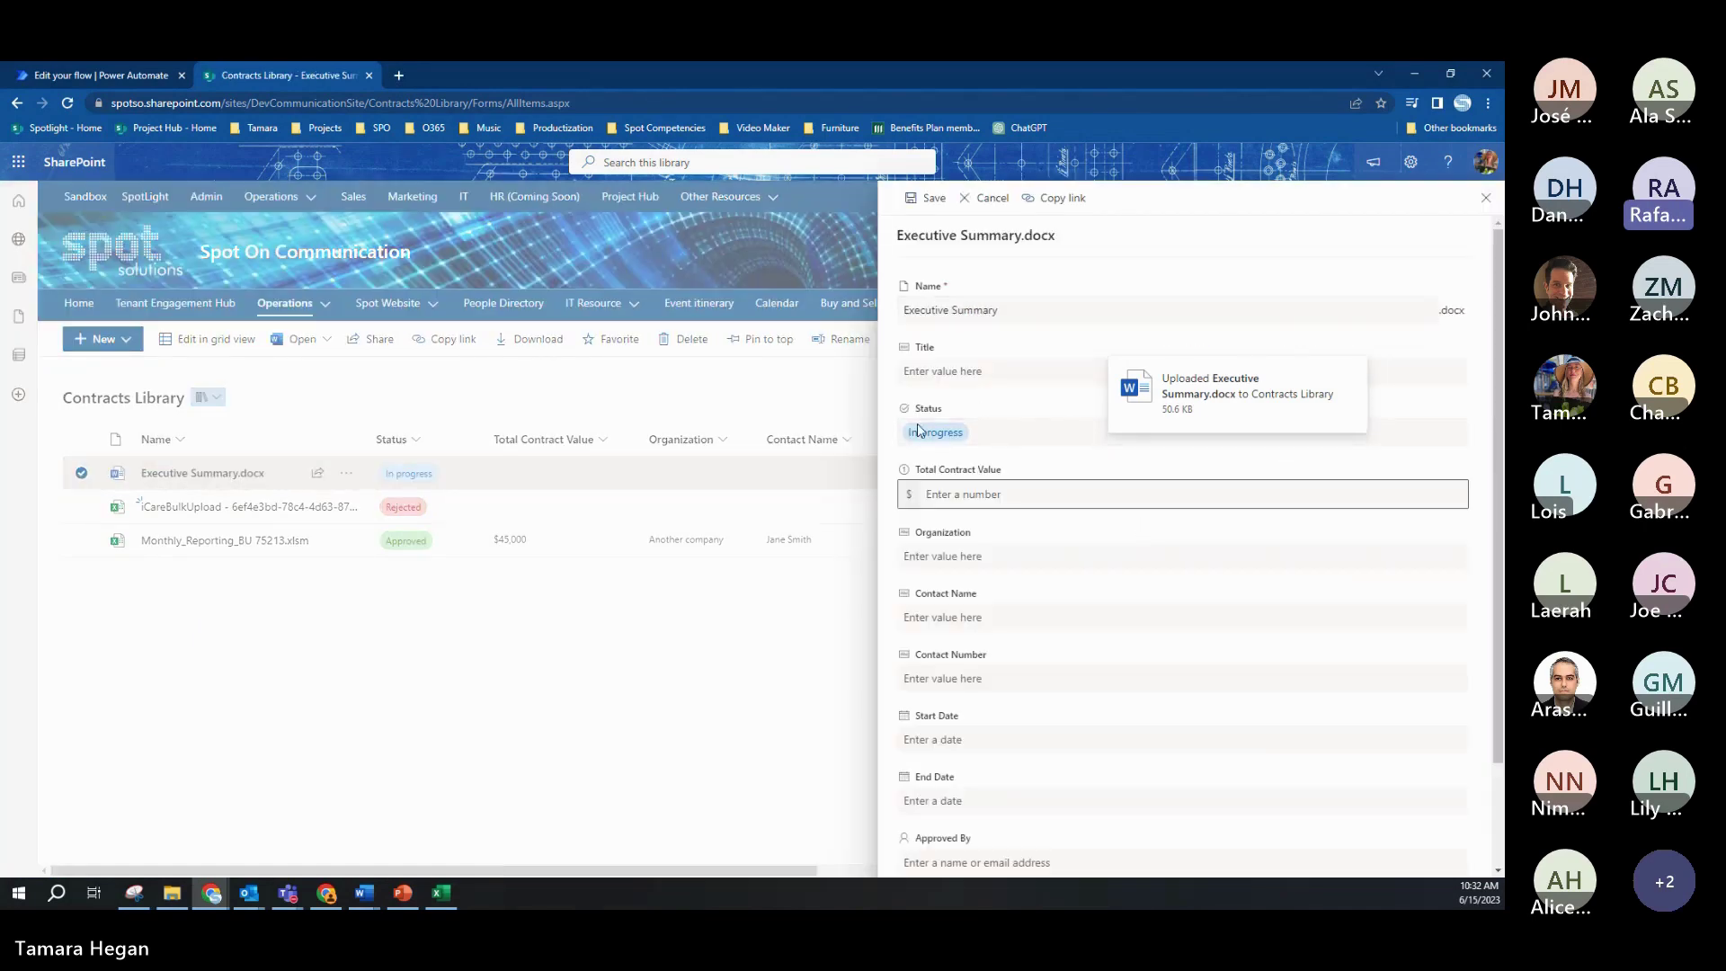
Step: Enter 75000 as Total Contract Value and Sample Organization as the Organization
{"action": "left_click", "coordinate": [968, 494]}
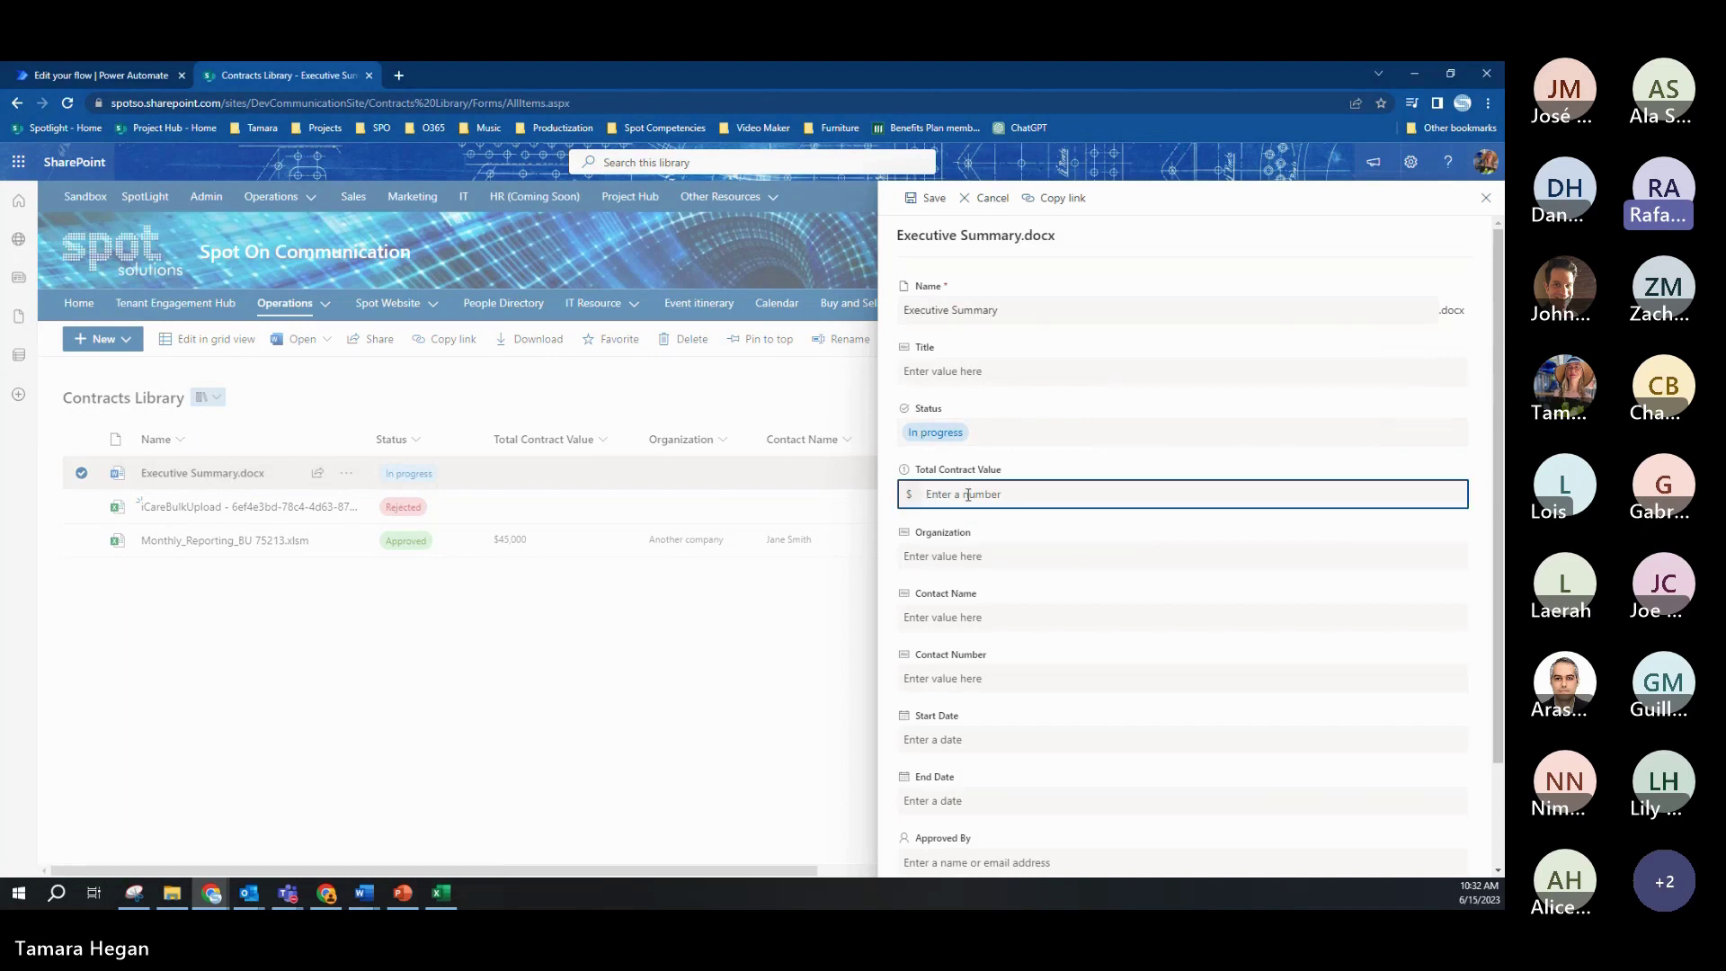
{"action": "type", "text": "75000"}
{"action": "left_click", "coordinate": [973, 558]}
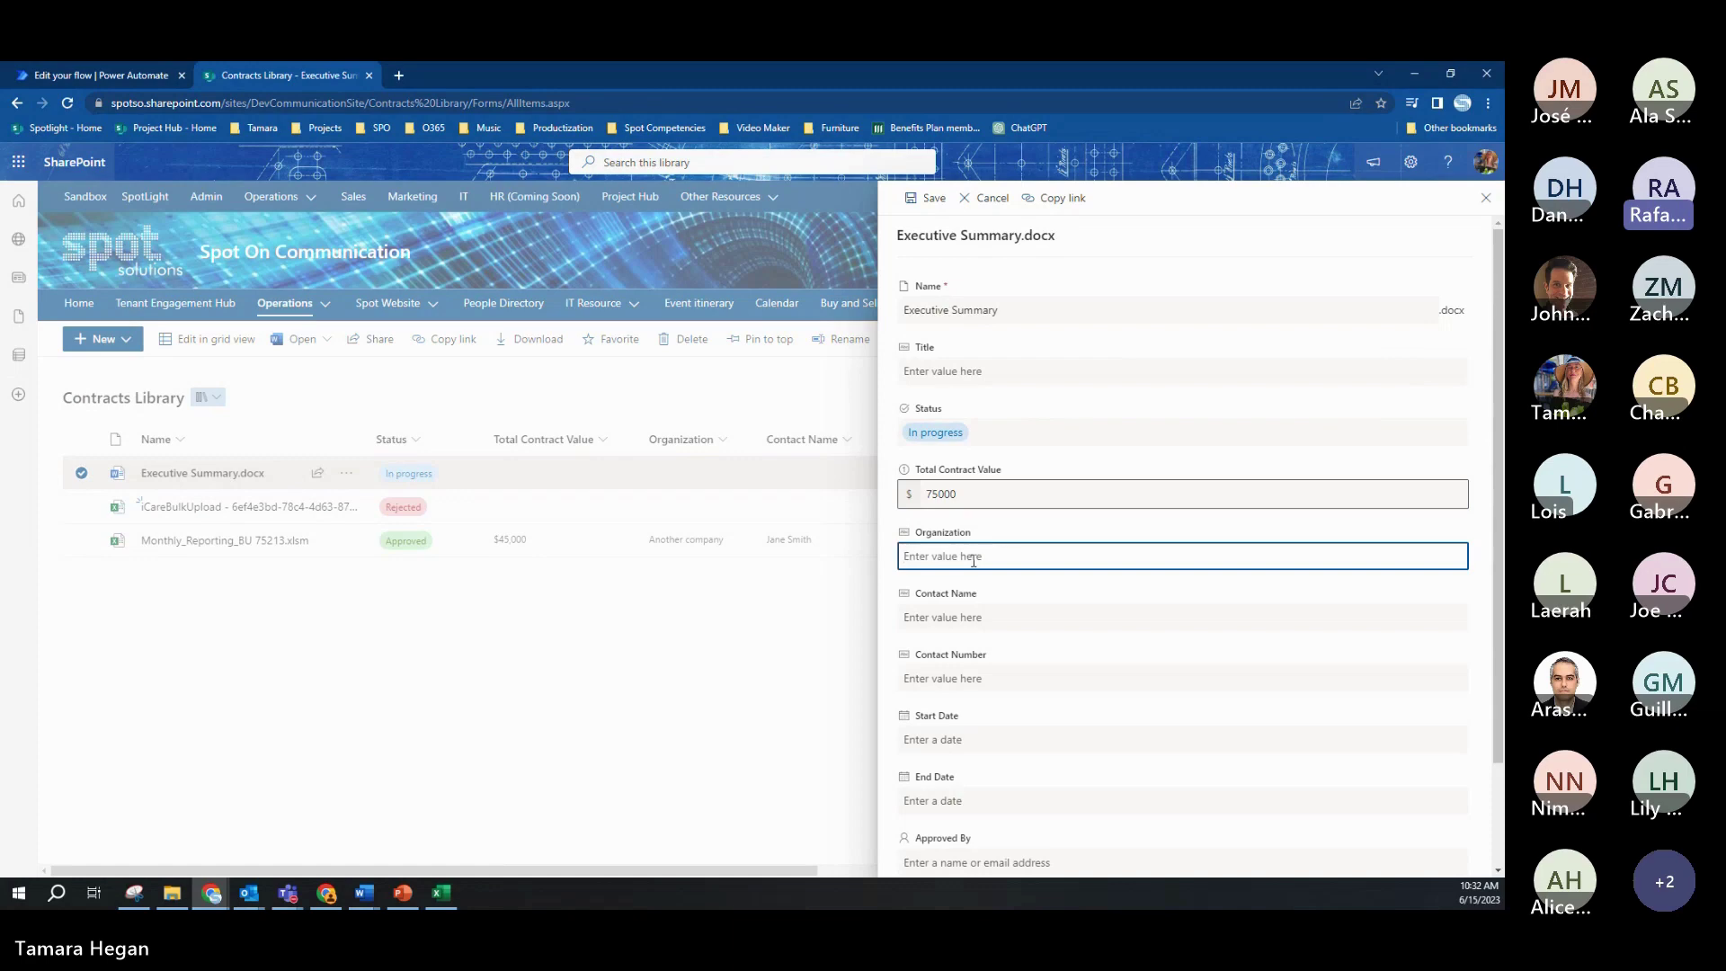
{"action": "type", "text": "Sample Organization"}
Step: Fill in the contact's name and phone number, then save the file's properties
{"action": "left_click", "coordinate": [970, 614]}
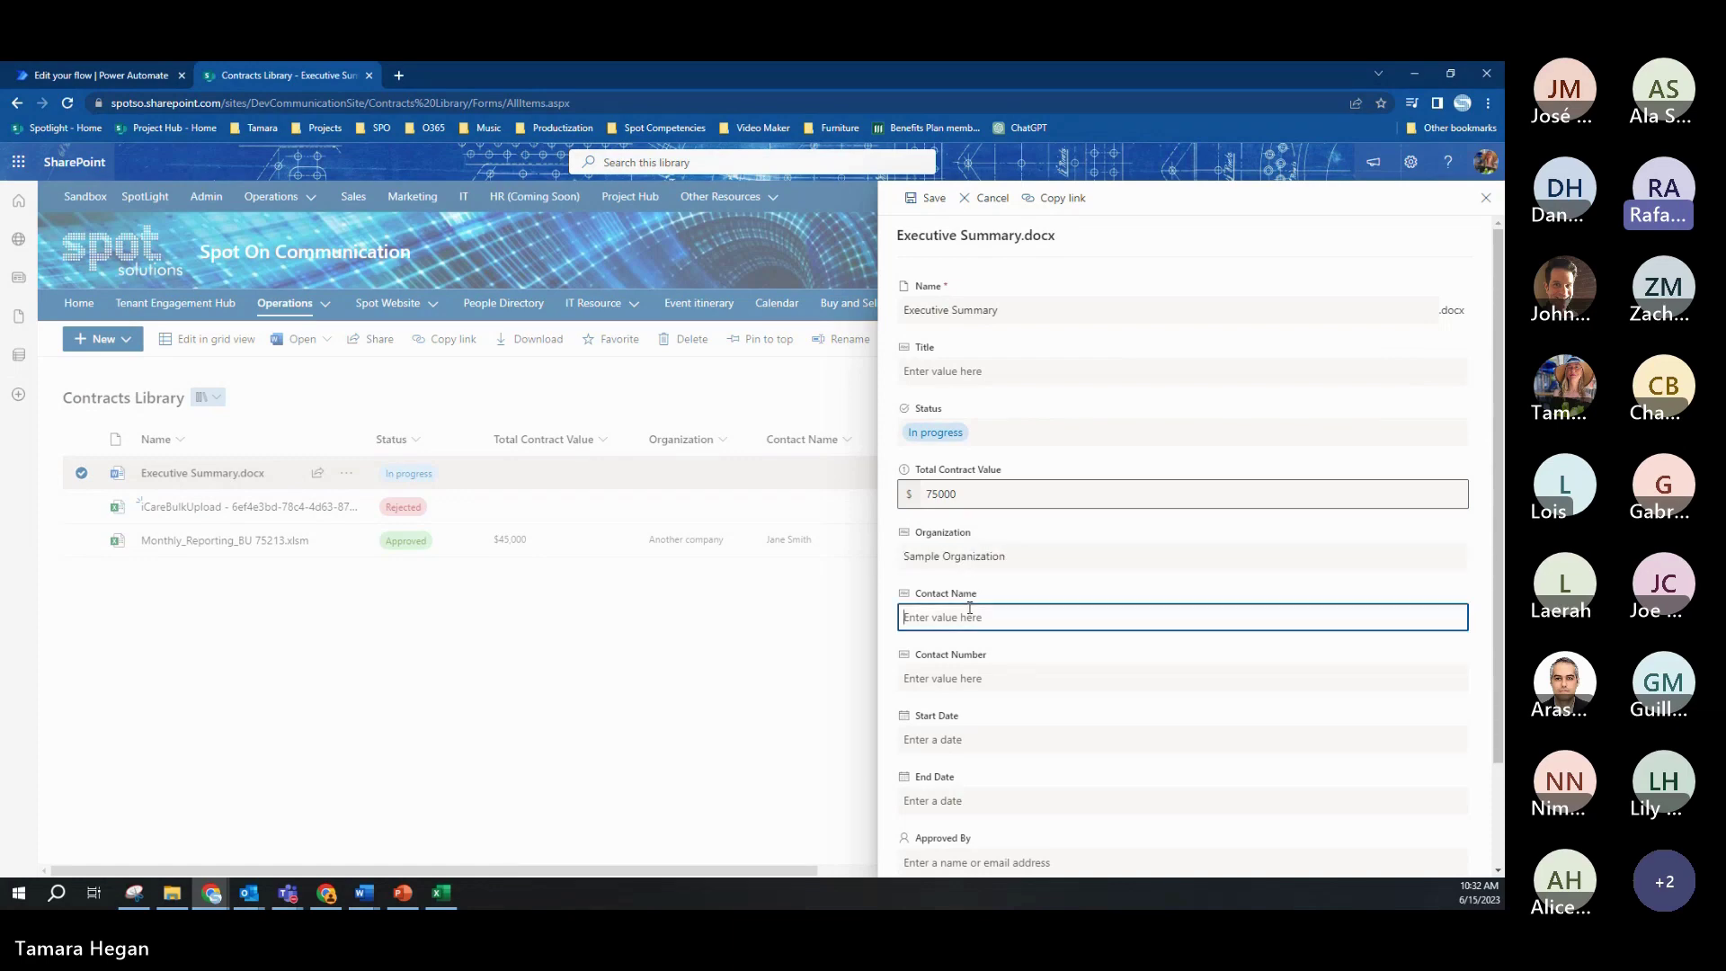
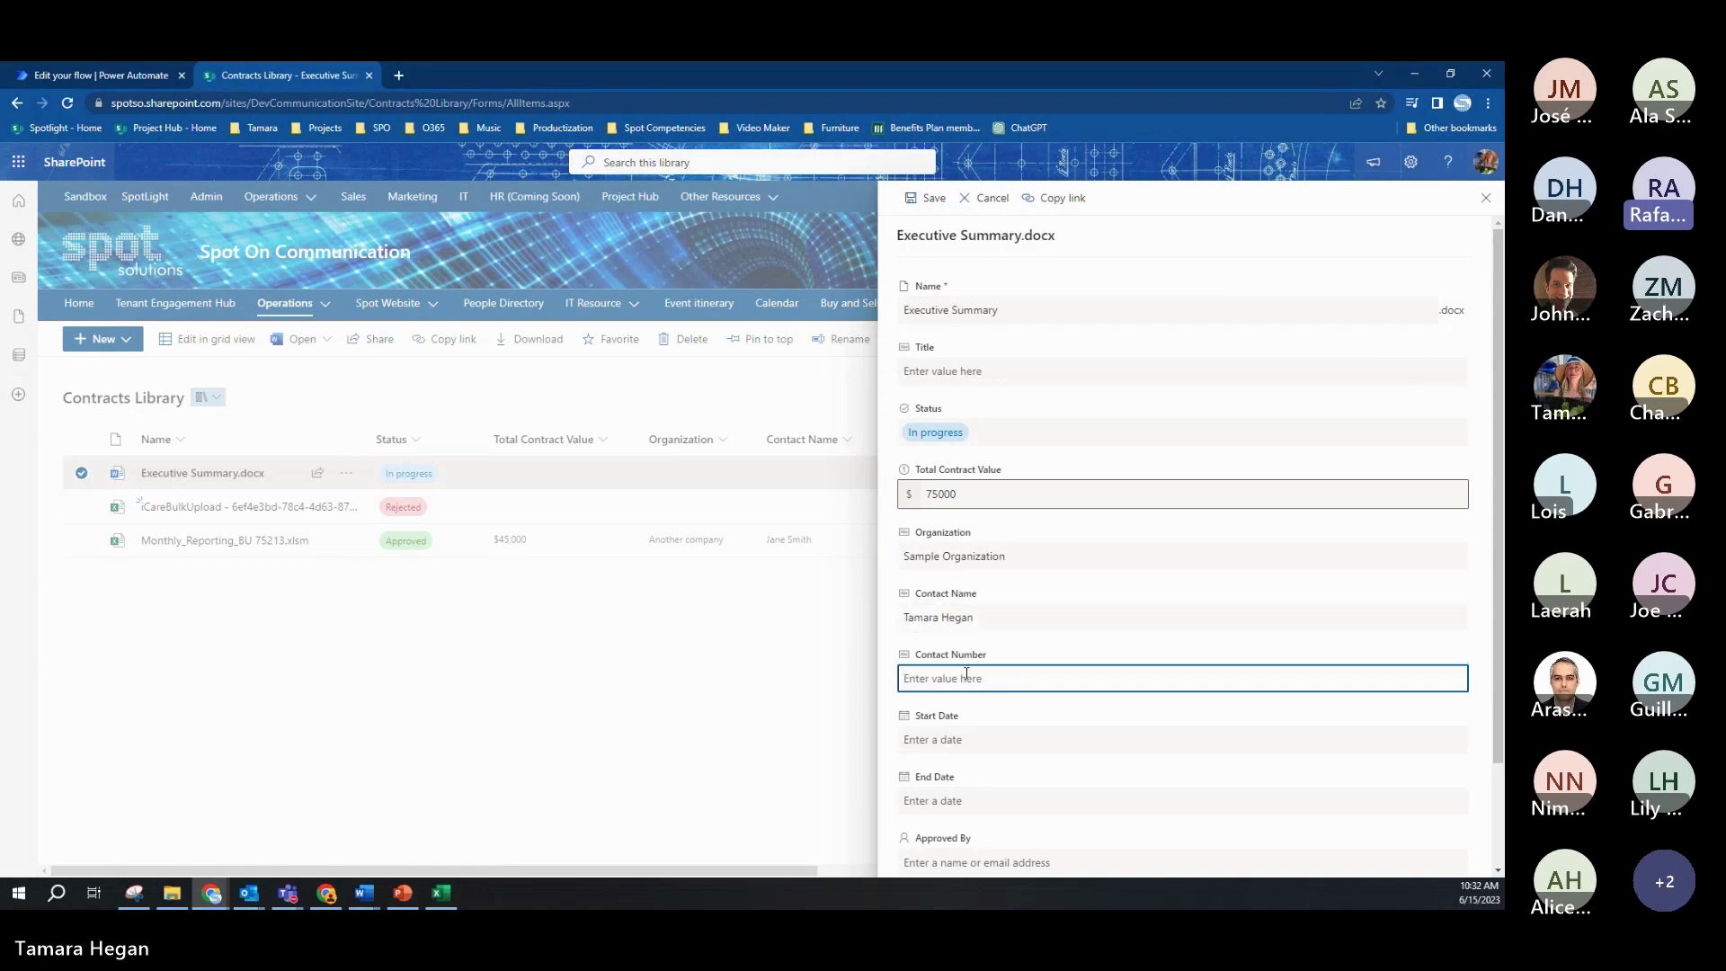
{"action": "type", "text": "555-555-5555"}
{"action": "scroll", "coordinate": [962, 746], "scroll_direction": "down", "scroll_amount": 1}
{"action": "left_click", "coordinate": [974, 784]}
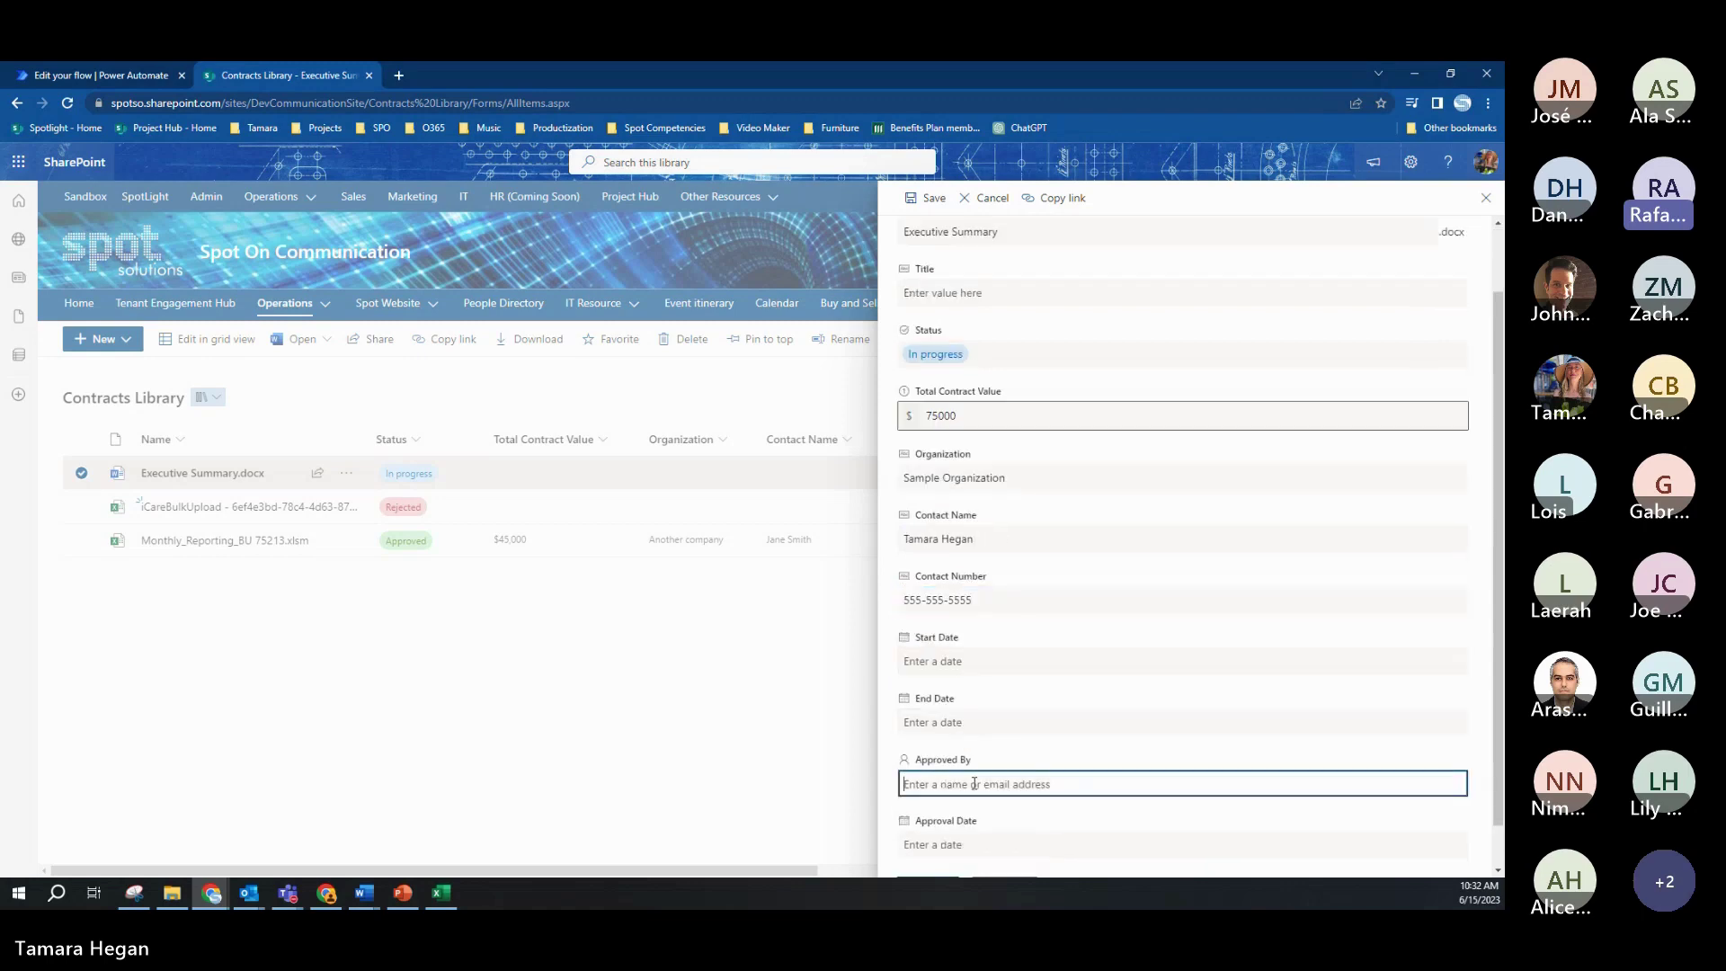
{"action": "scroll", "coordinate": [1031, 749], "scroll_direction": "down", "scroll_amount": 1}
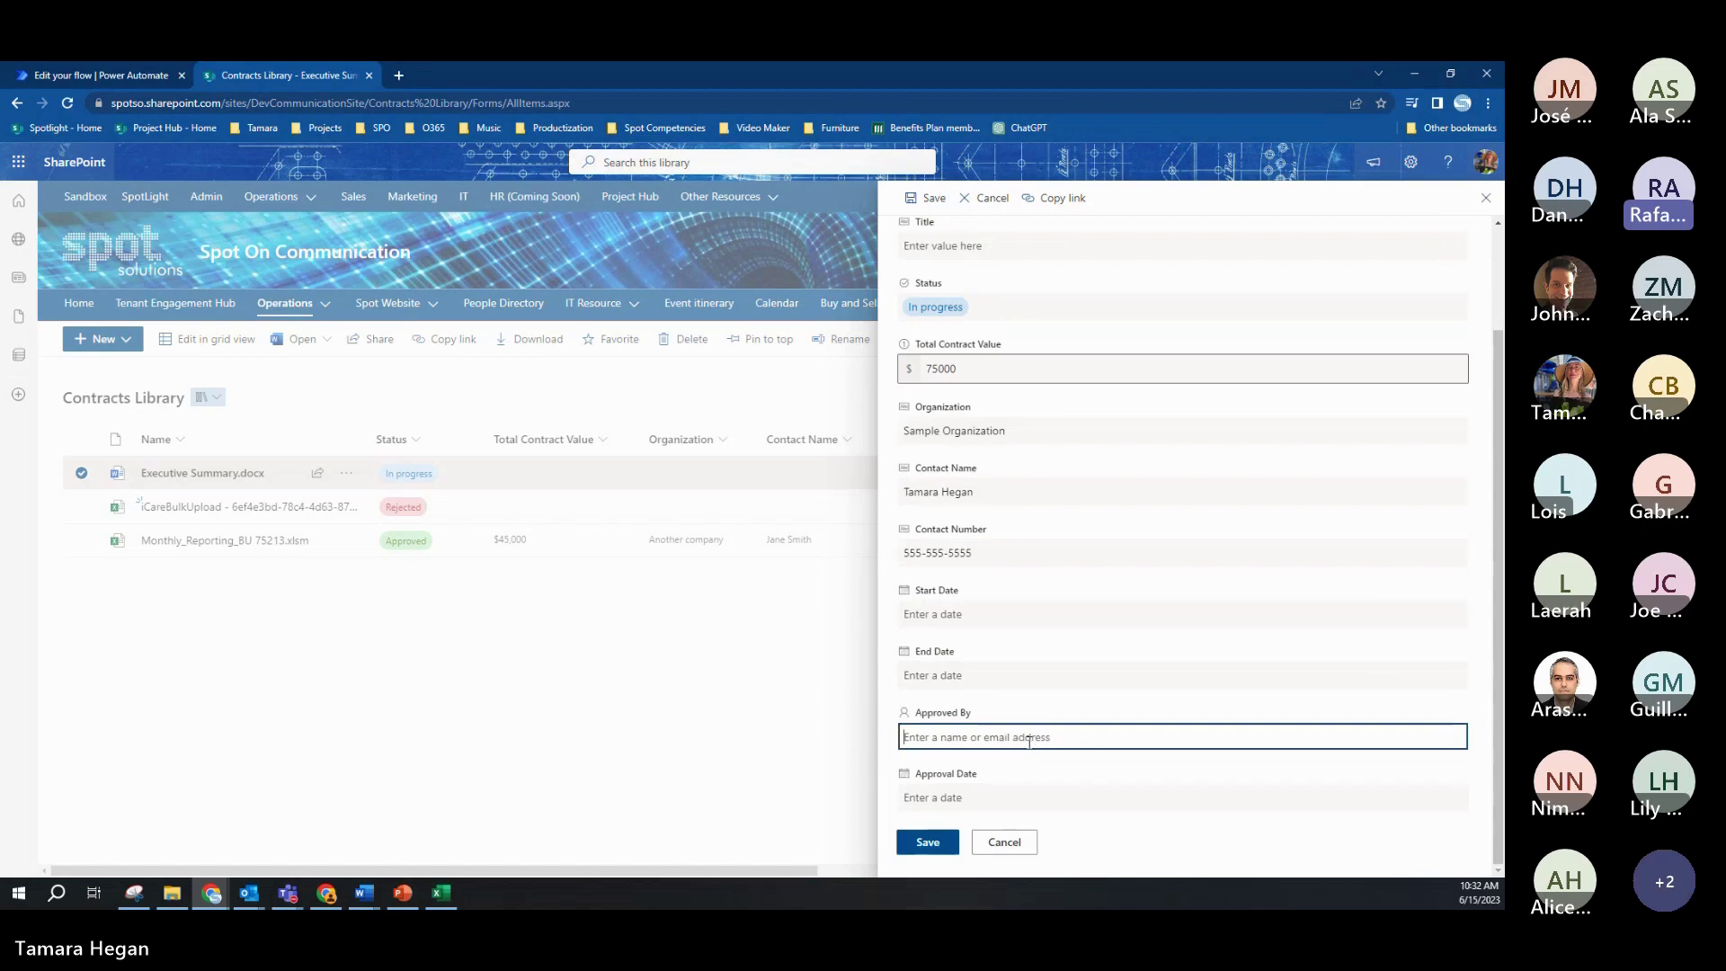
{"action": "scroll", "coordinate": [1029, 744], "scroll_direction": "up", "scroll_amount": 2}
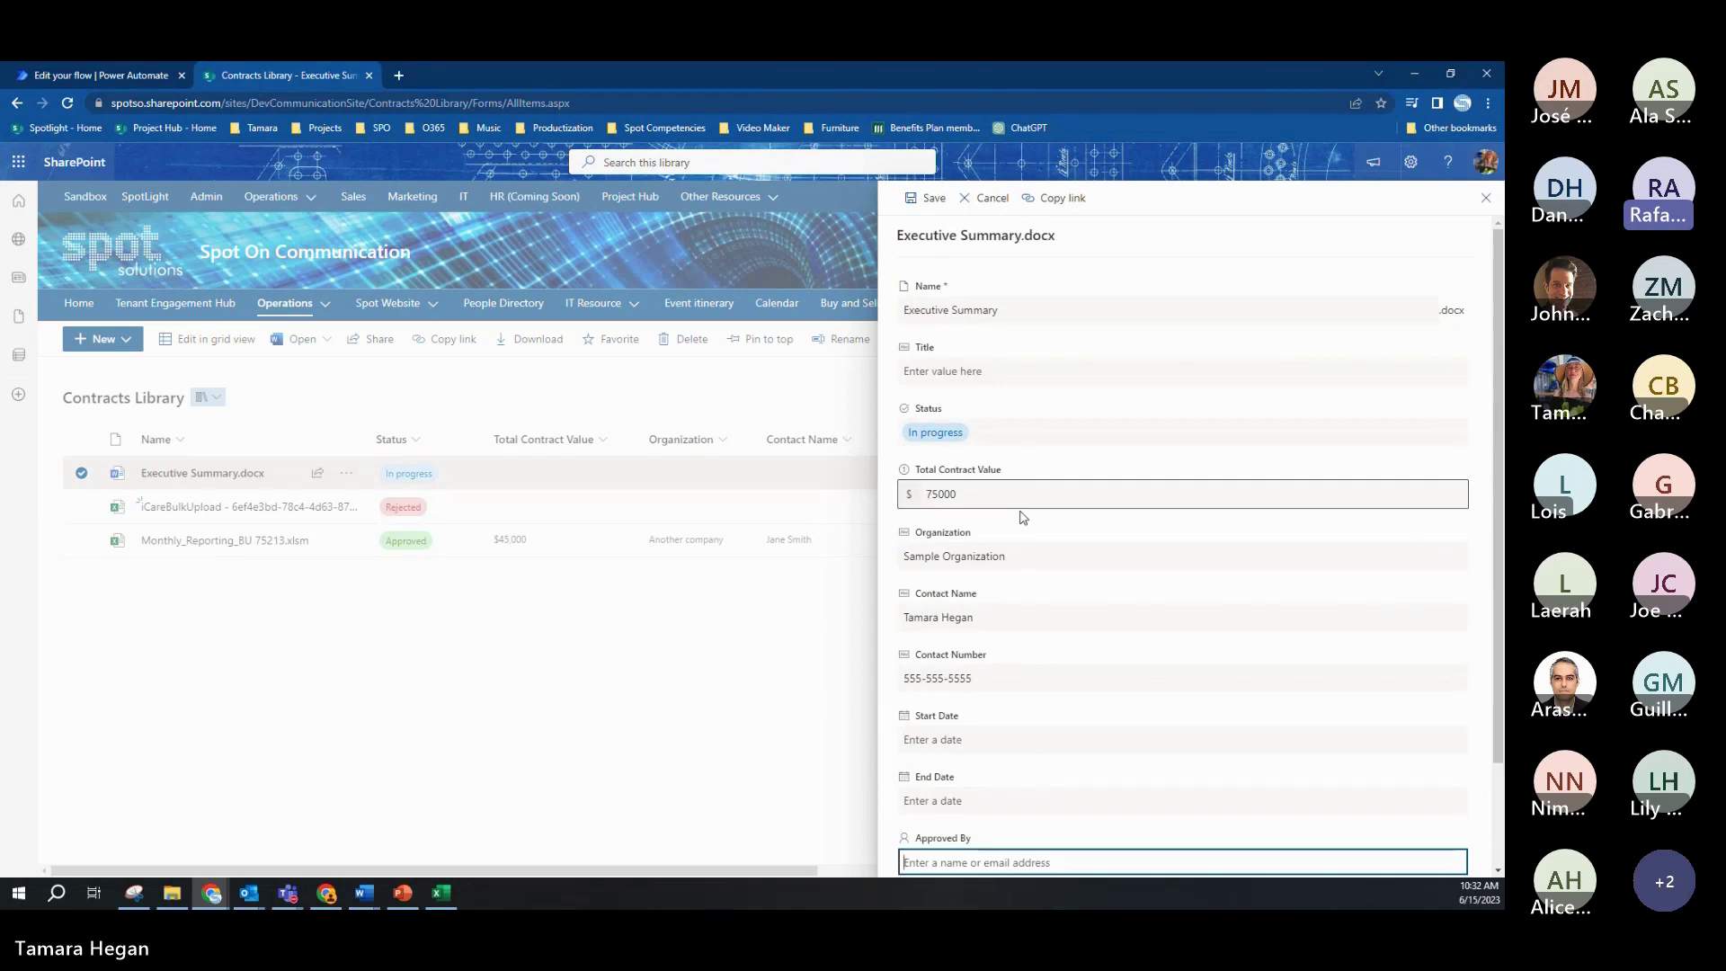
{"action": "left_click", "coordinate": [921, 198]}
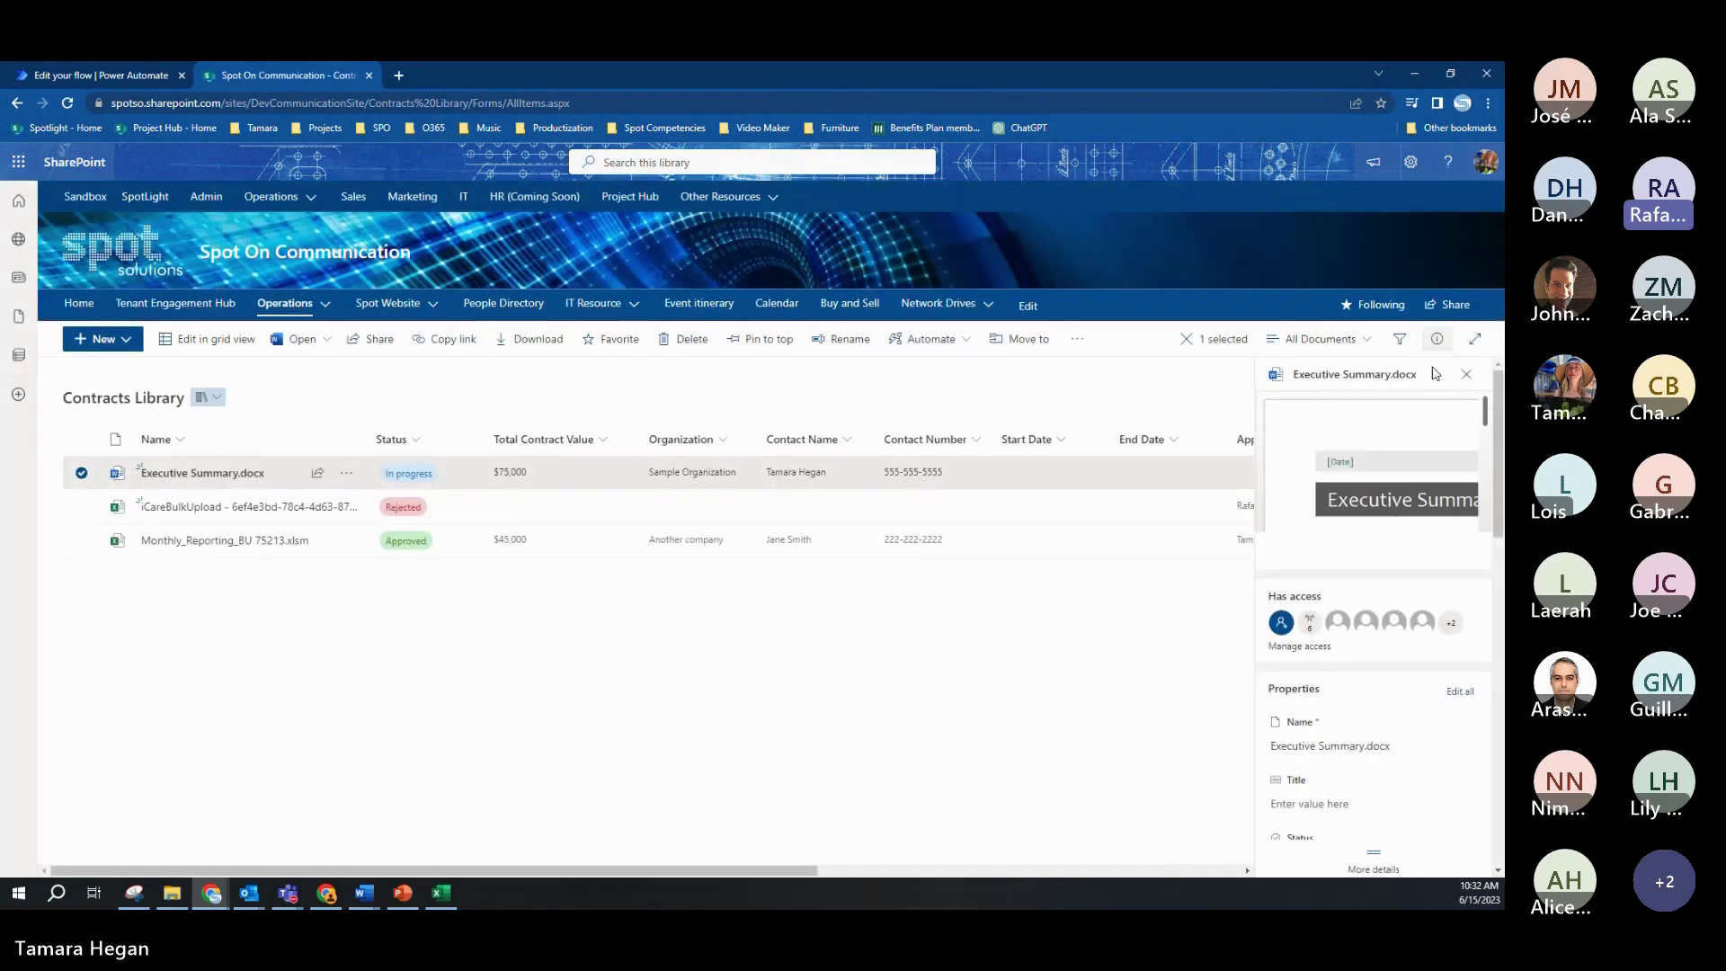
Step: Run Contract Review & Approval from the Automate menu on Executive Summary.docx, then return to the flow editor
{"action": "left_click", "coordinate": [1466, 373]}
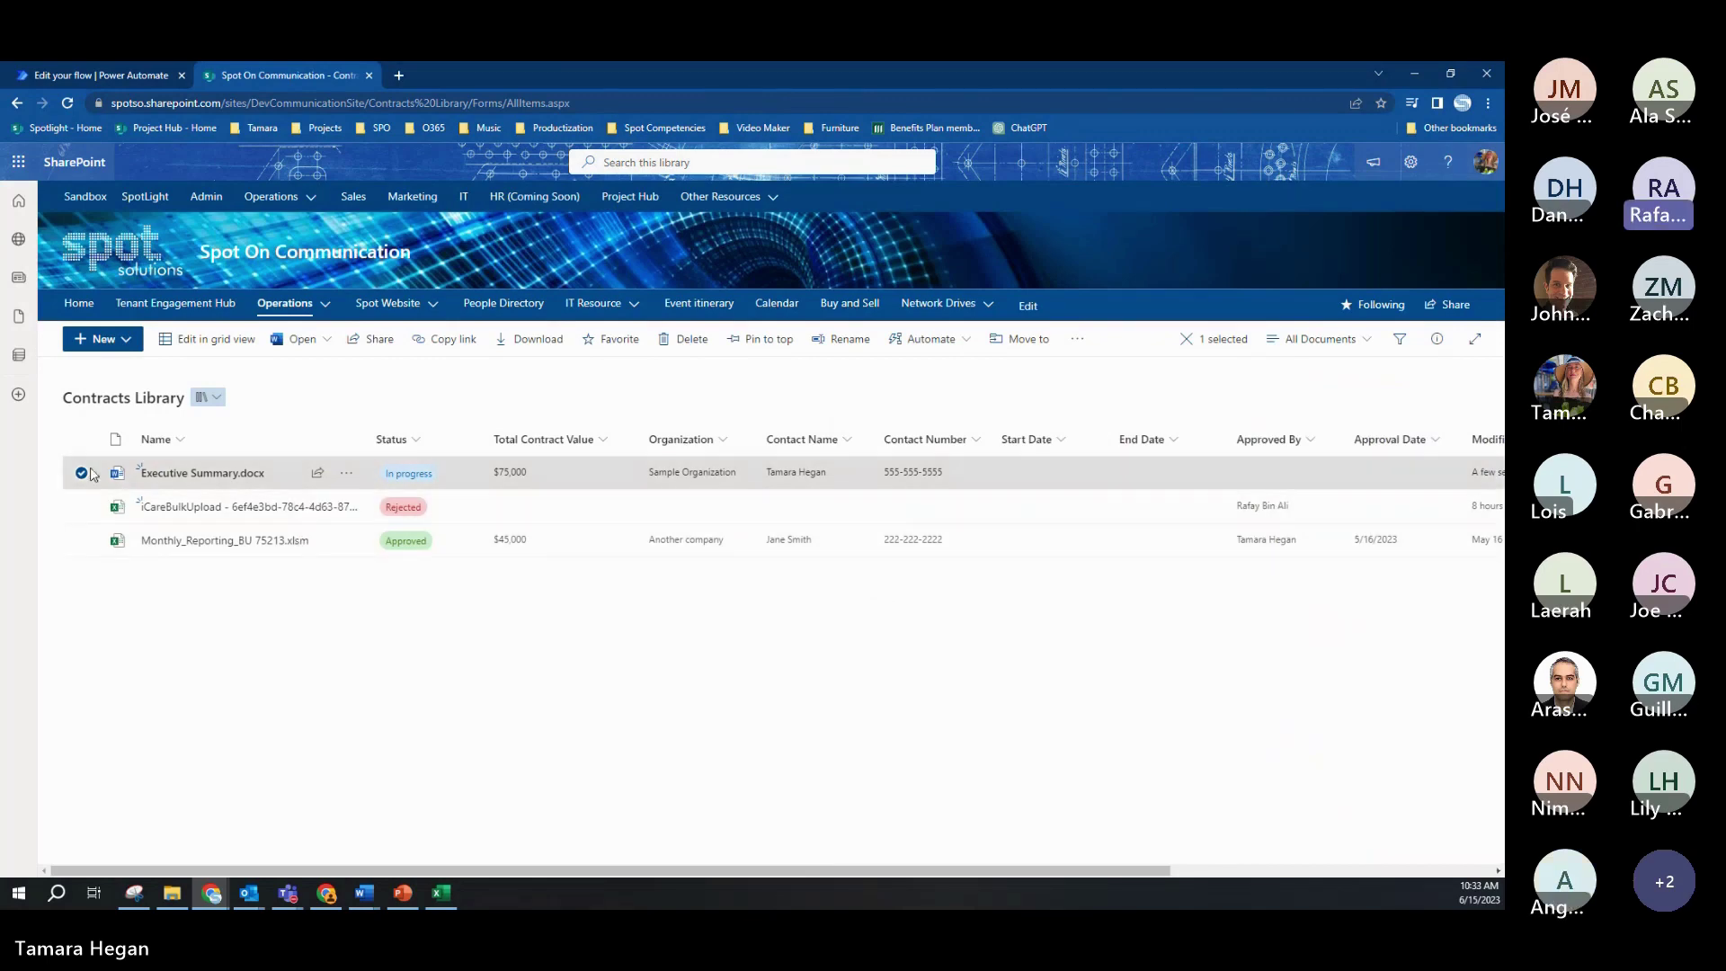
{"action": "left_click", "coordinate": [965, 347]}
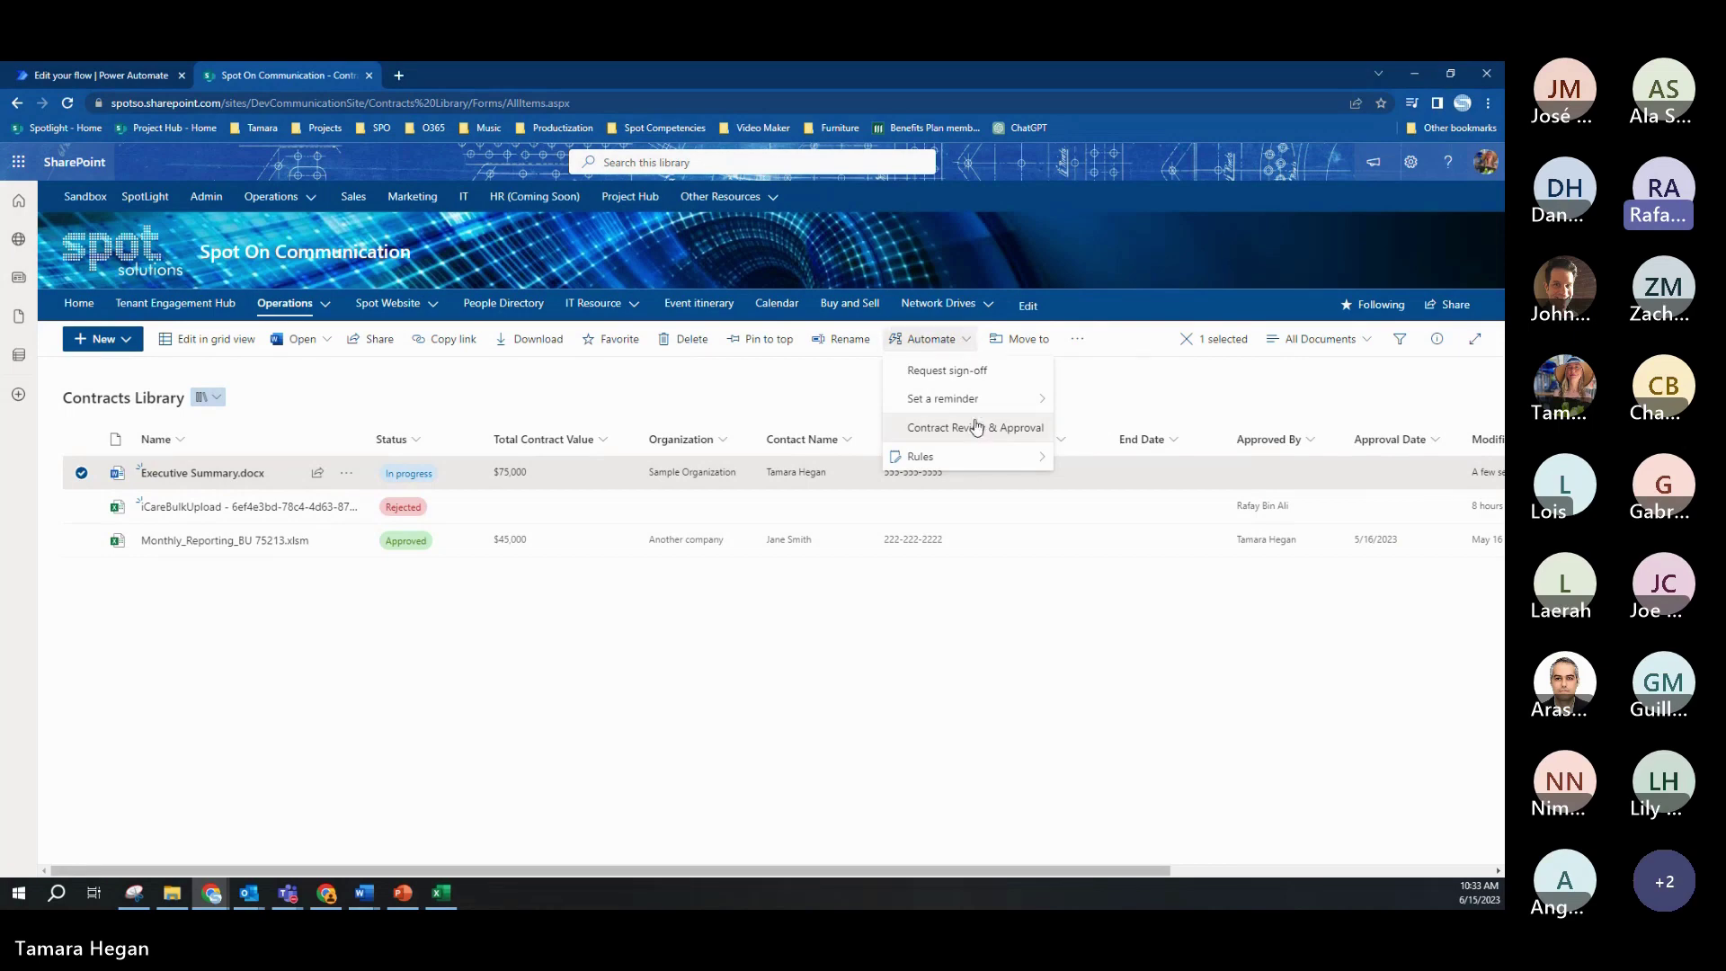
{"action": "left_click", "coordinate": [977, 426]}
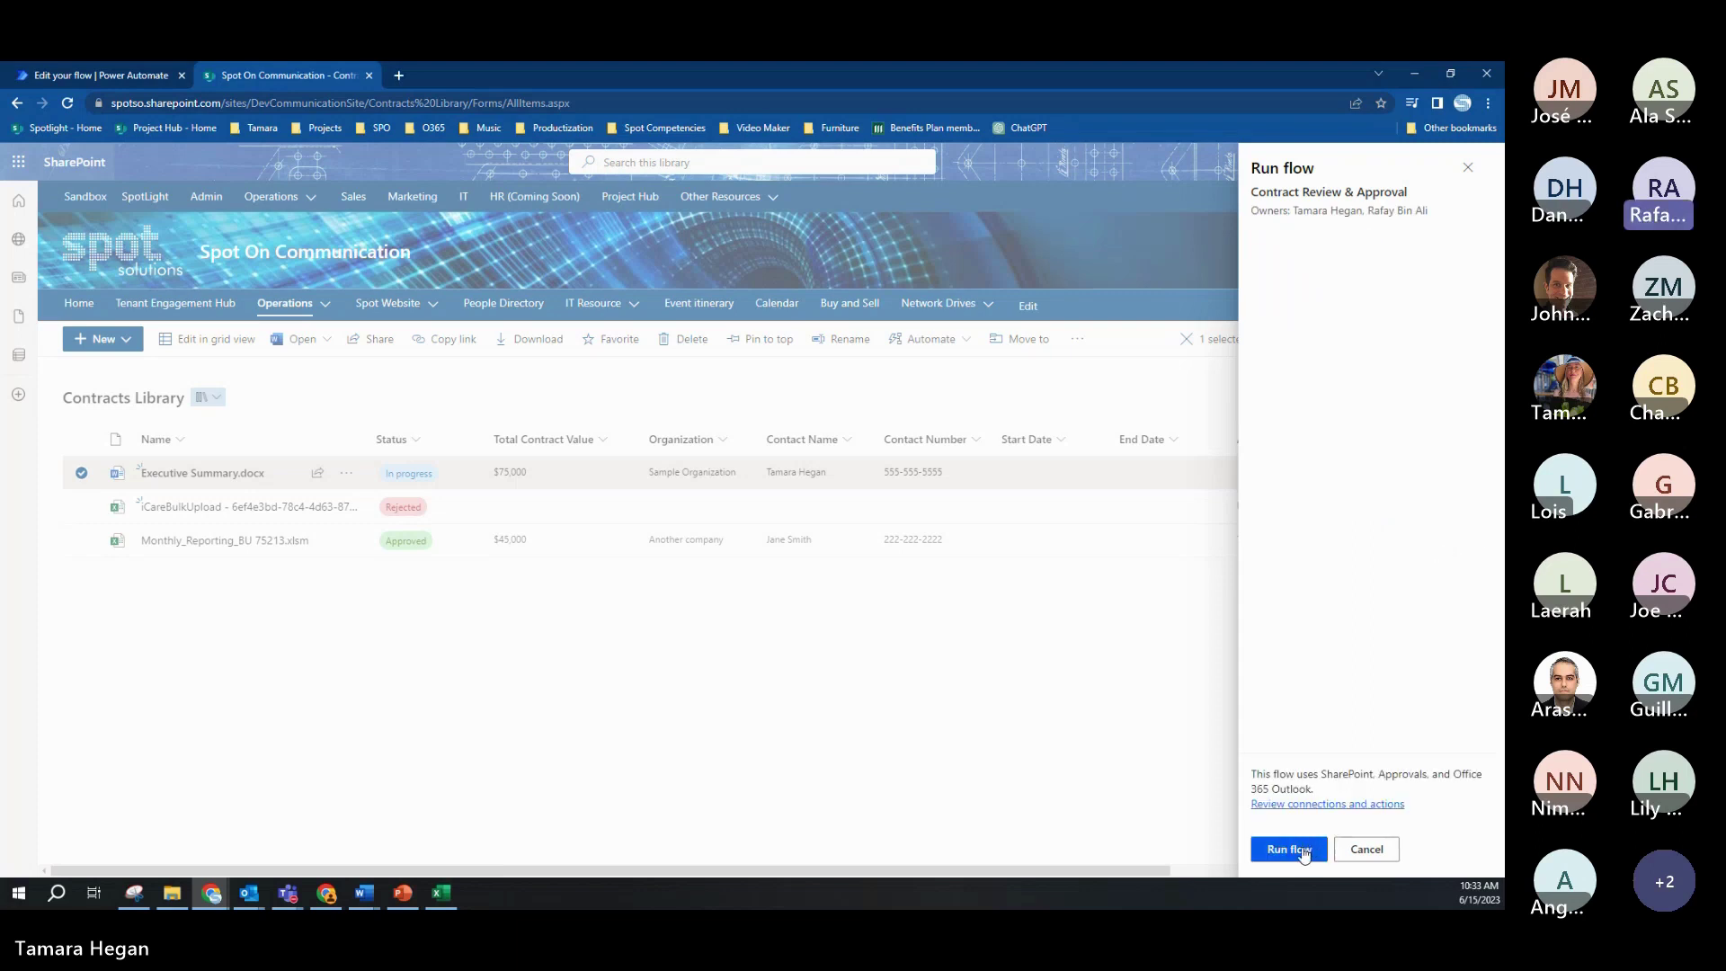
{"action": "left_click", "coordinate": [1301, 849]}
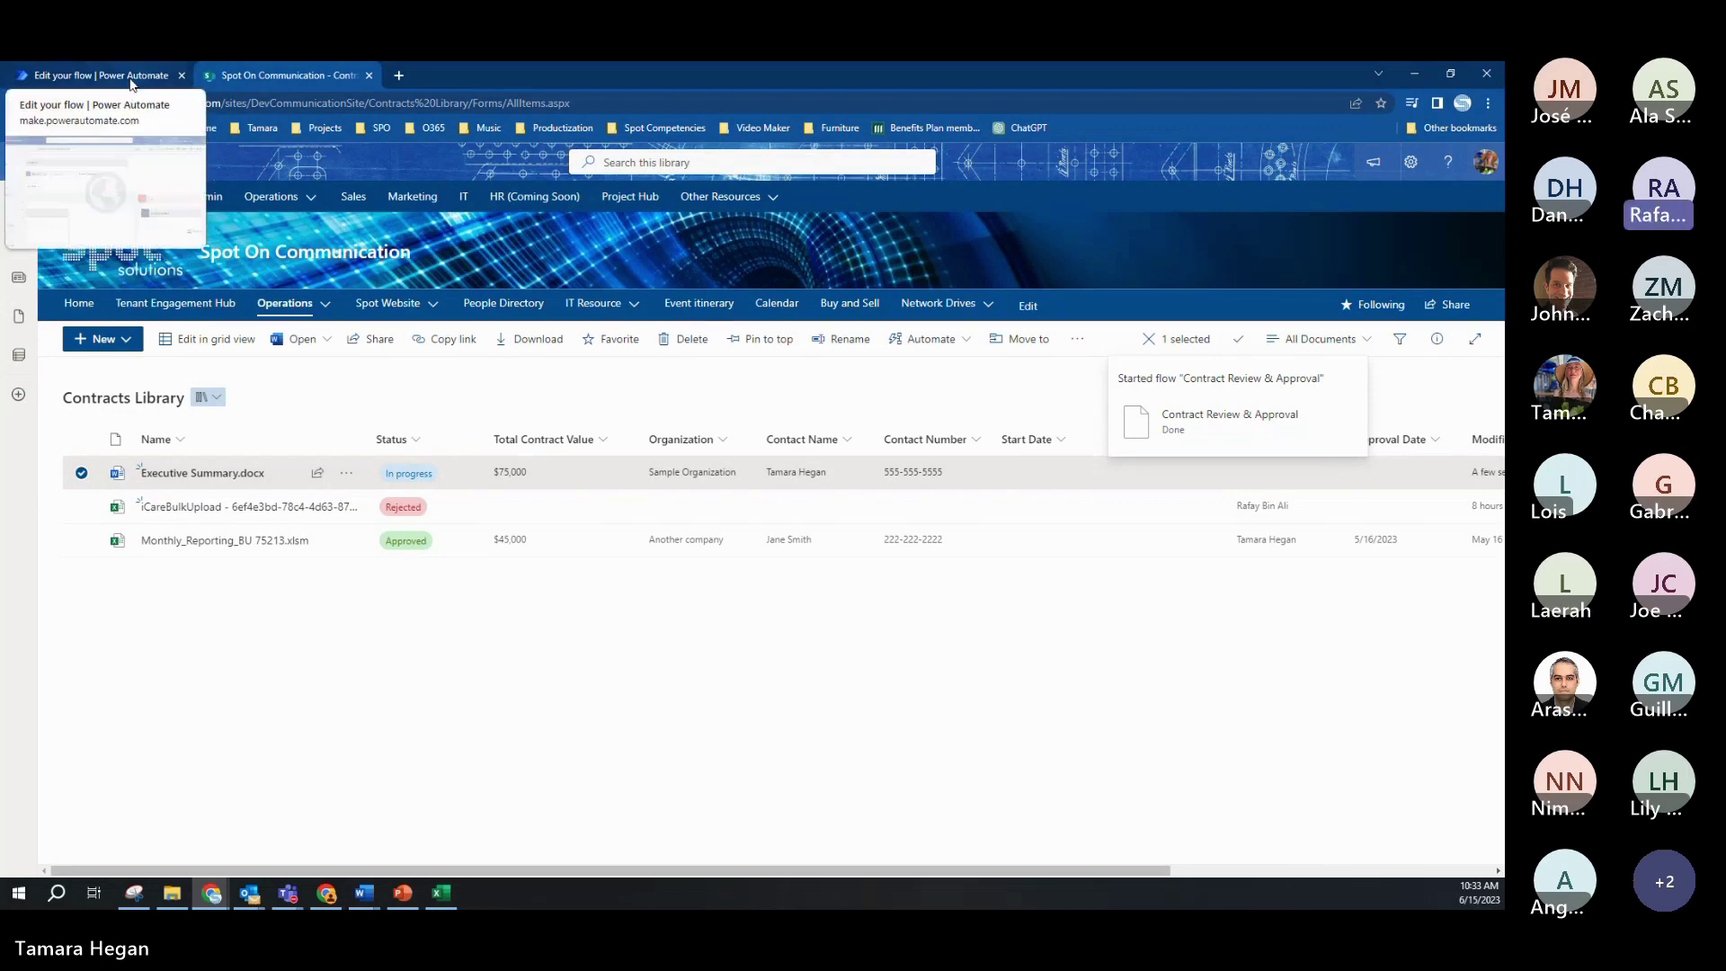
{"action": "left_click", "coordinate": [129, 77]}
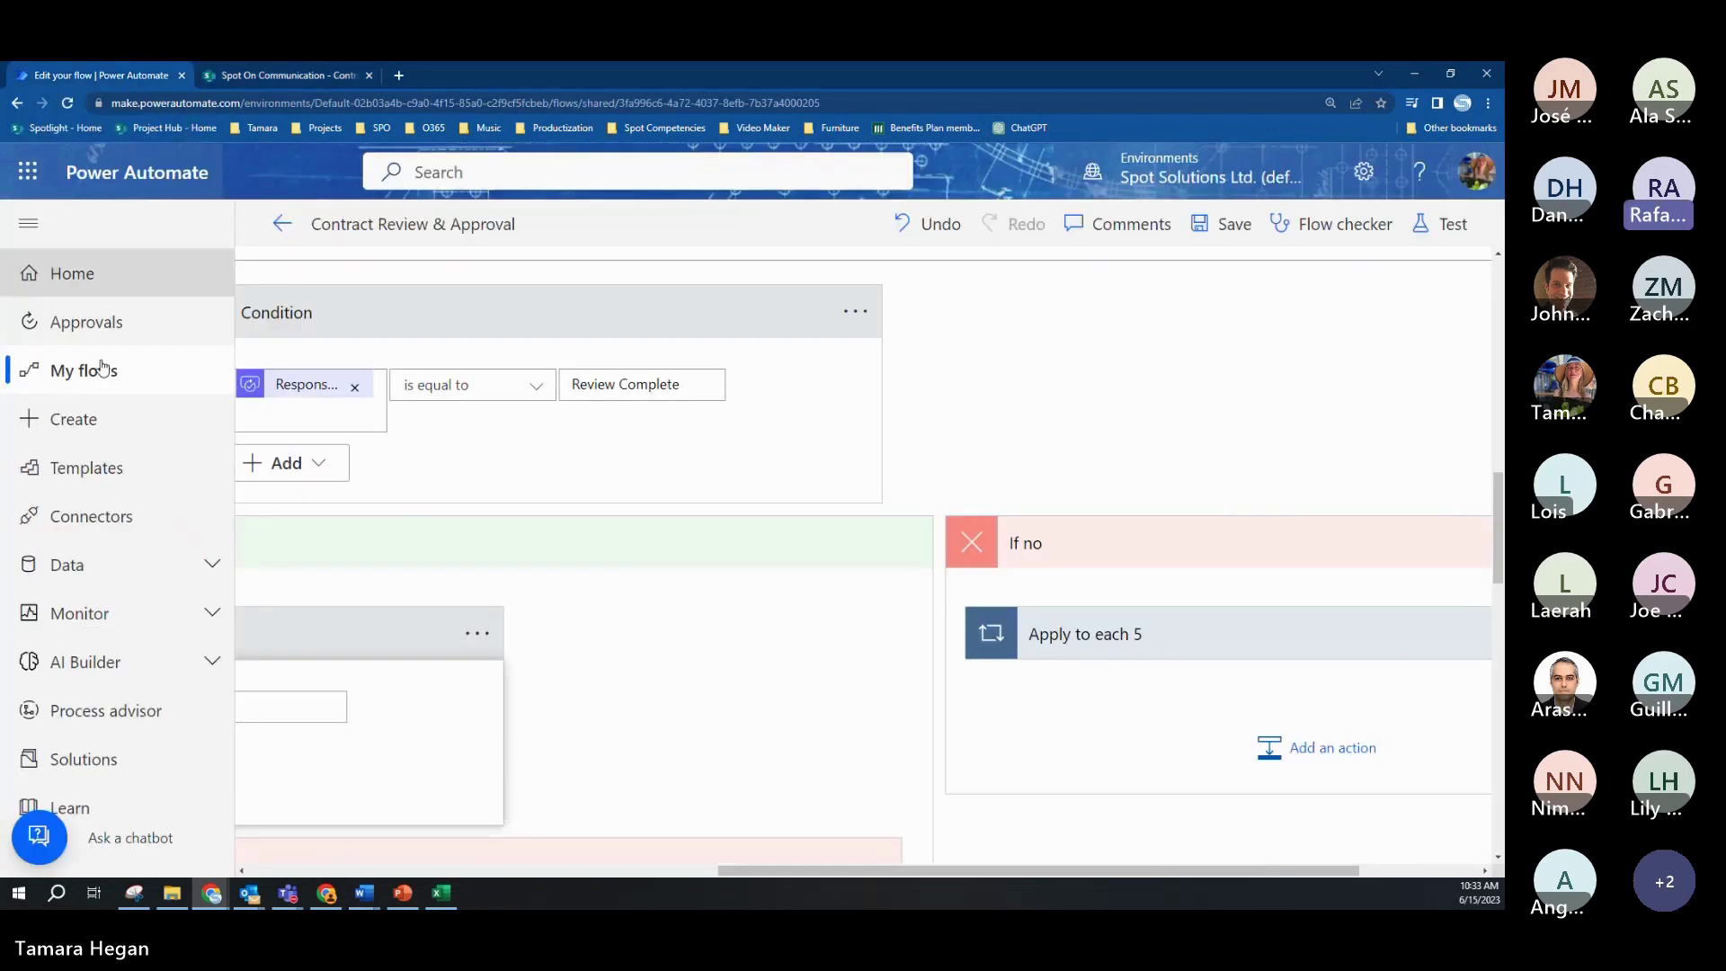
Step: Leave the editor for the Contract Review & Approval flow's details page and look over it
{"action": "left_click", "coordinate": [282, 225]}
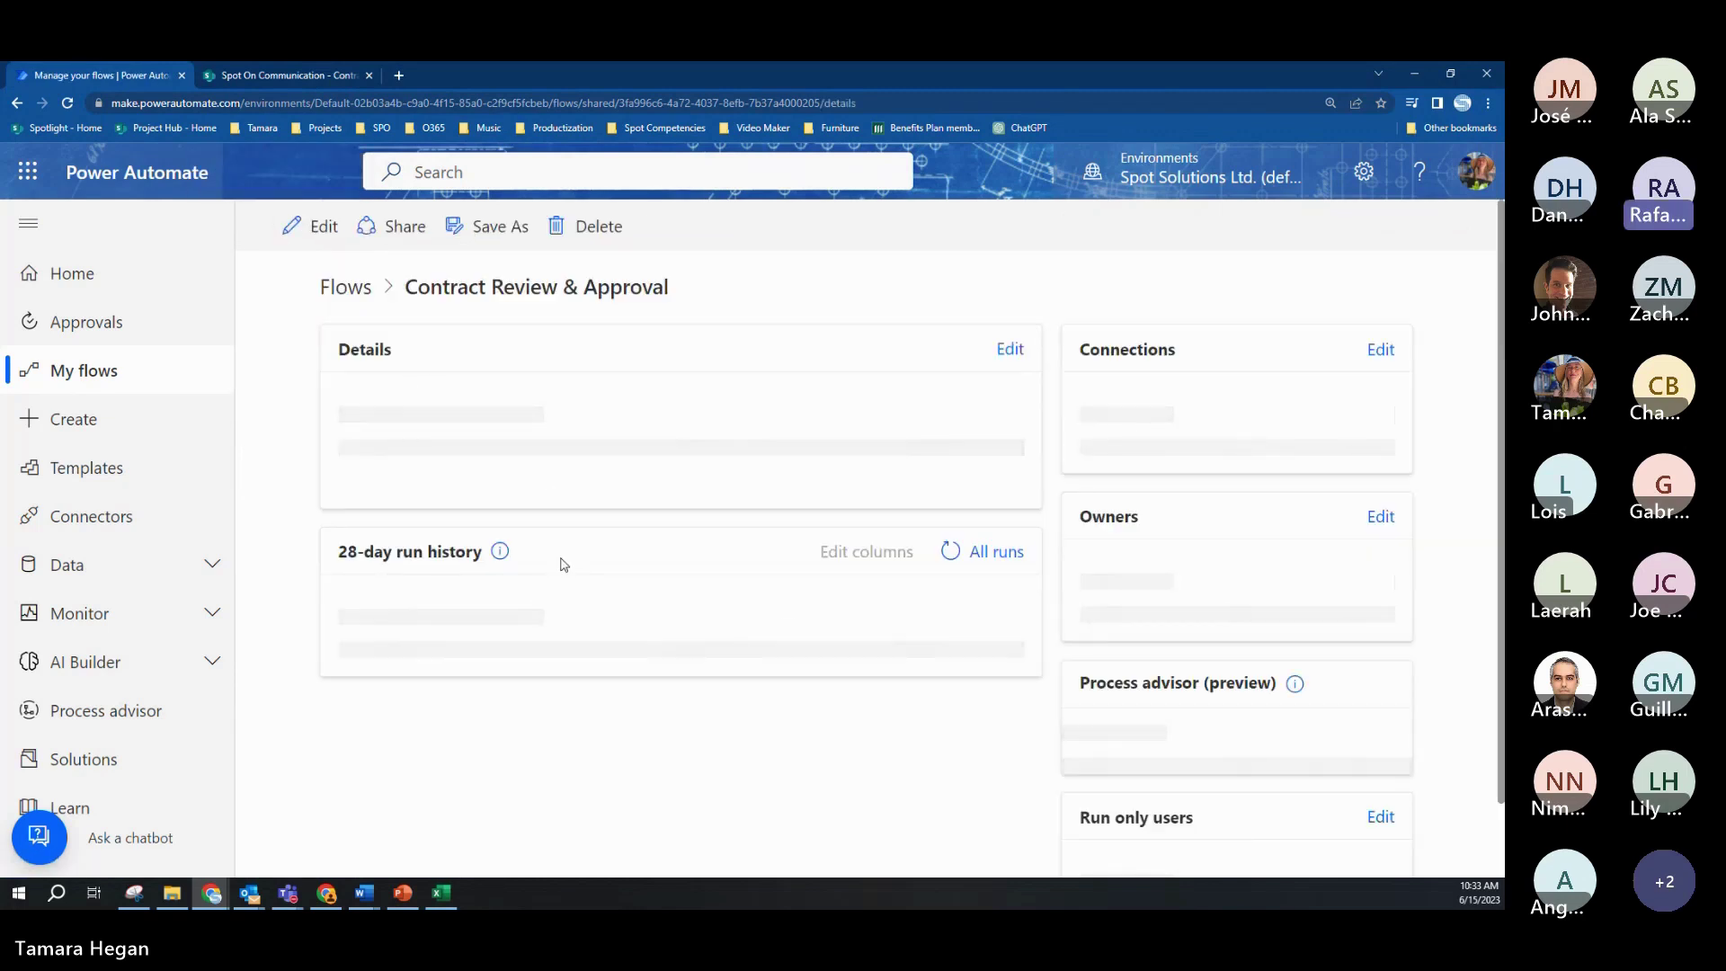
{"action": "scroll", "coordinate": [582, 540], "scroll_direction": "down", "scroll_amount": 5}
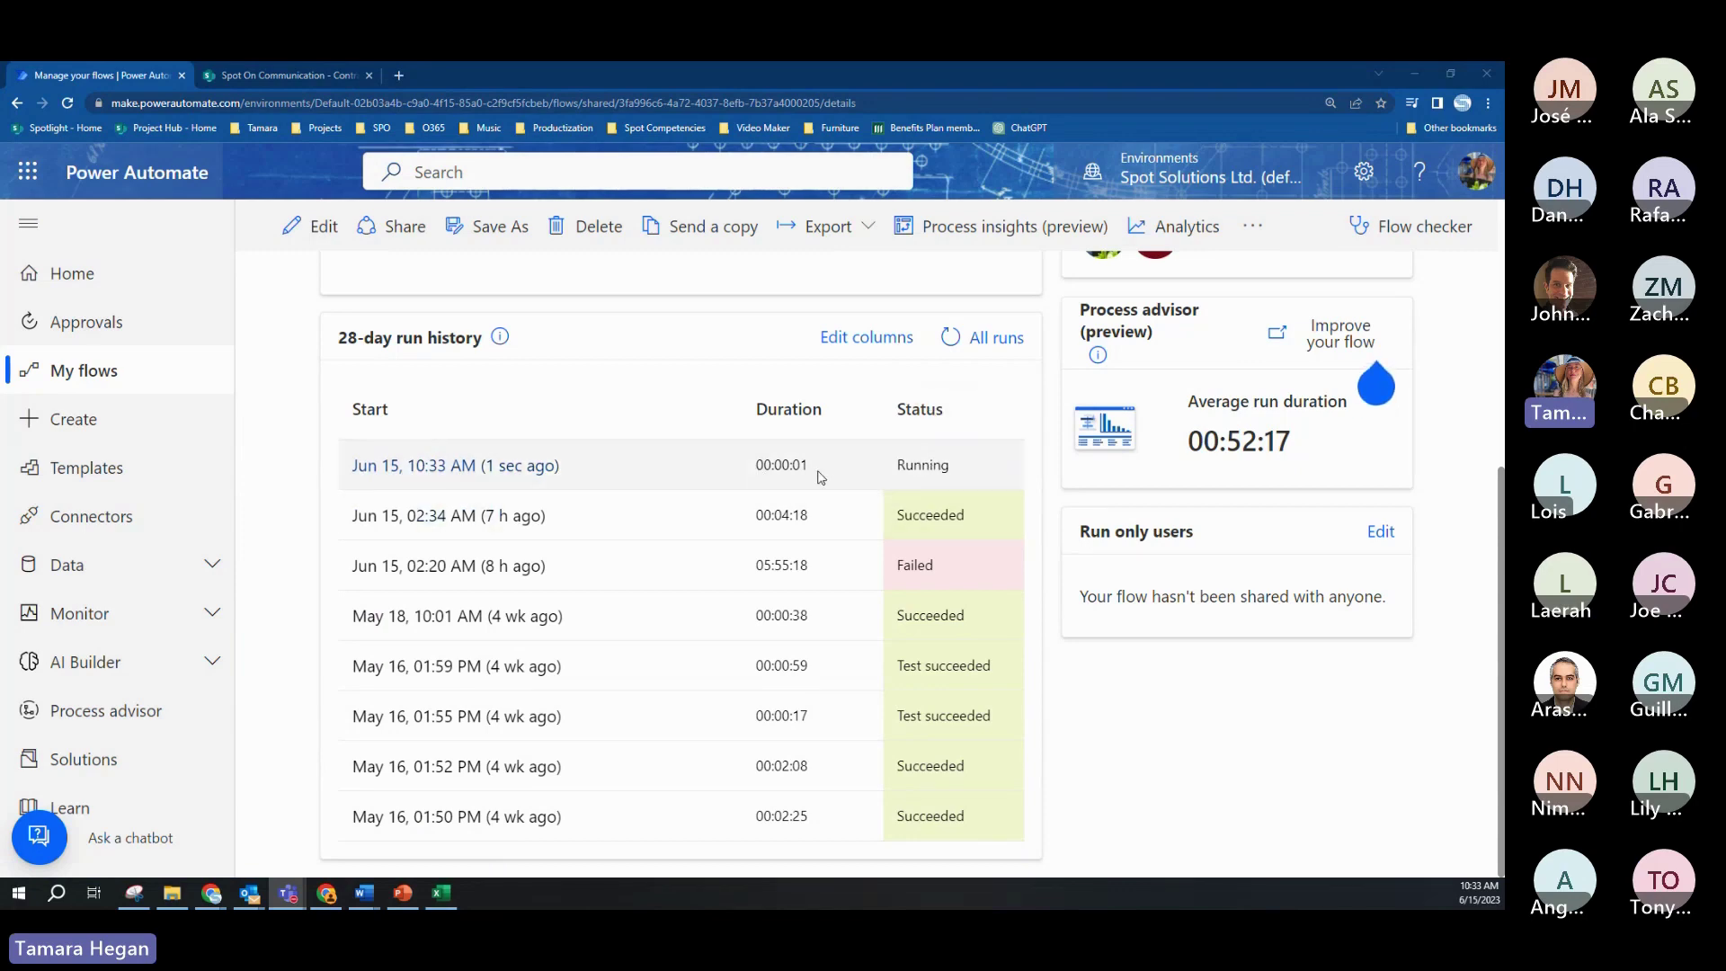
{"action": "scroll", "coordinate": [797, 521], "scroll_direction": "up", "scroll_amount": 5}
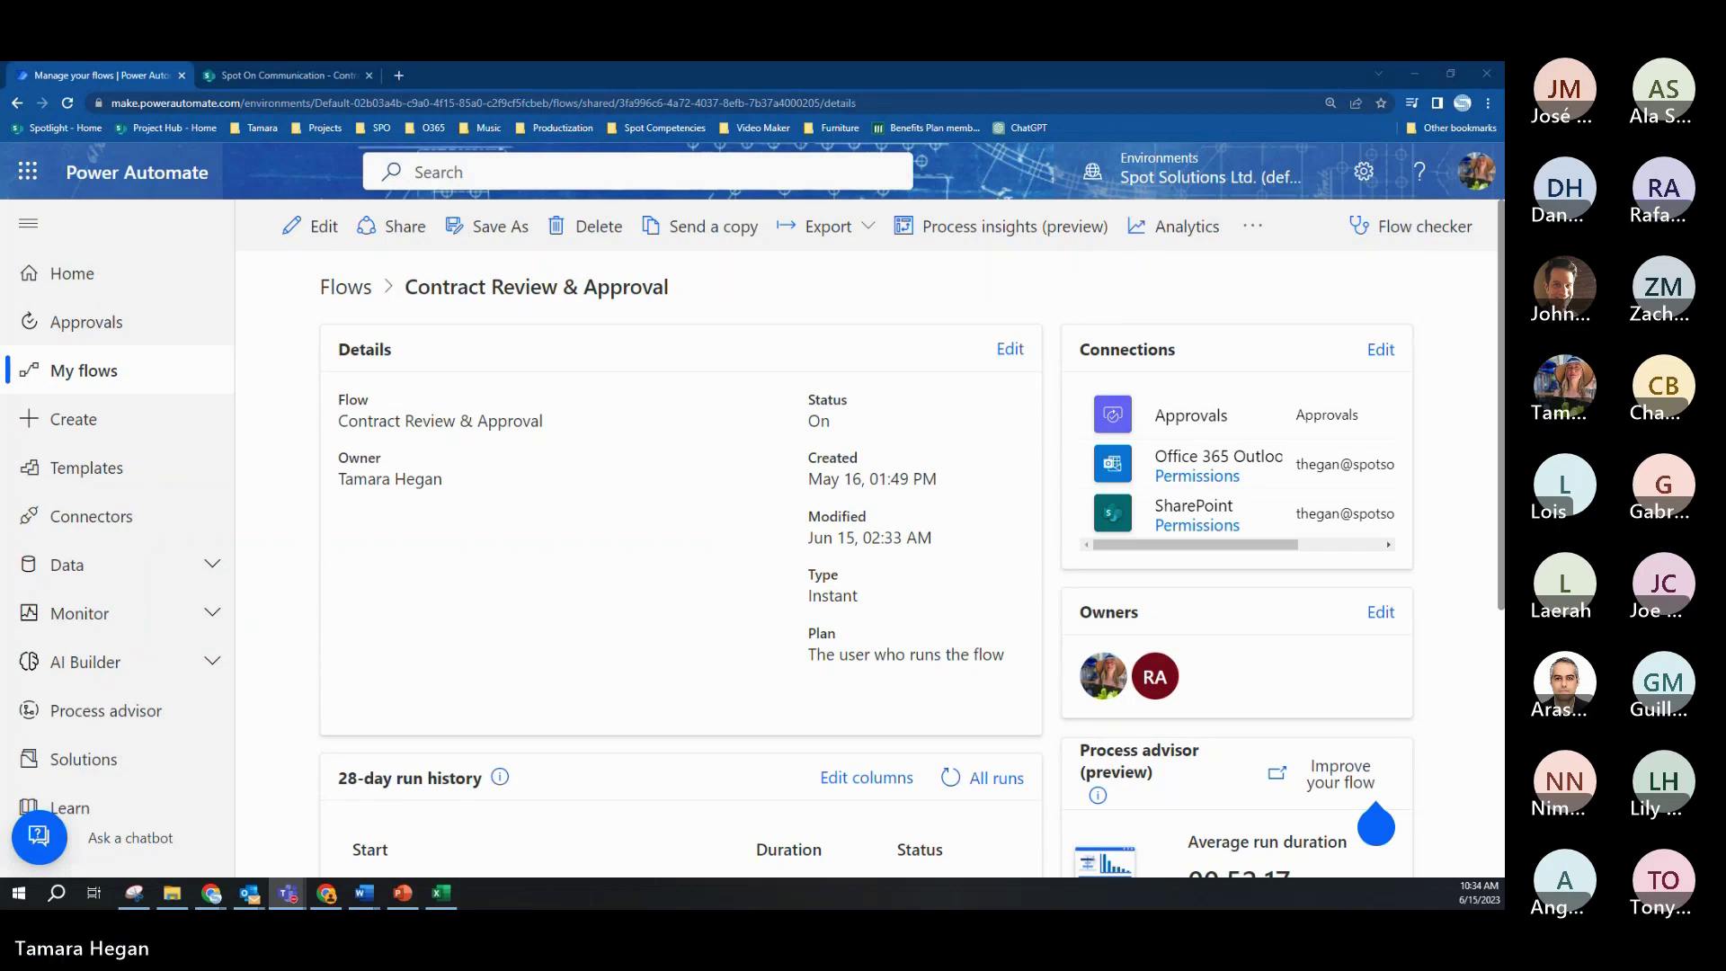
{"action": "key", "text": "alt+Tab"}
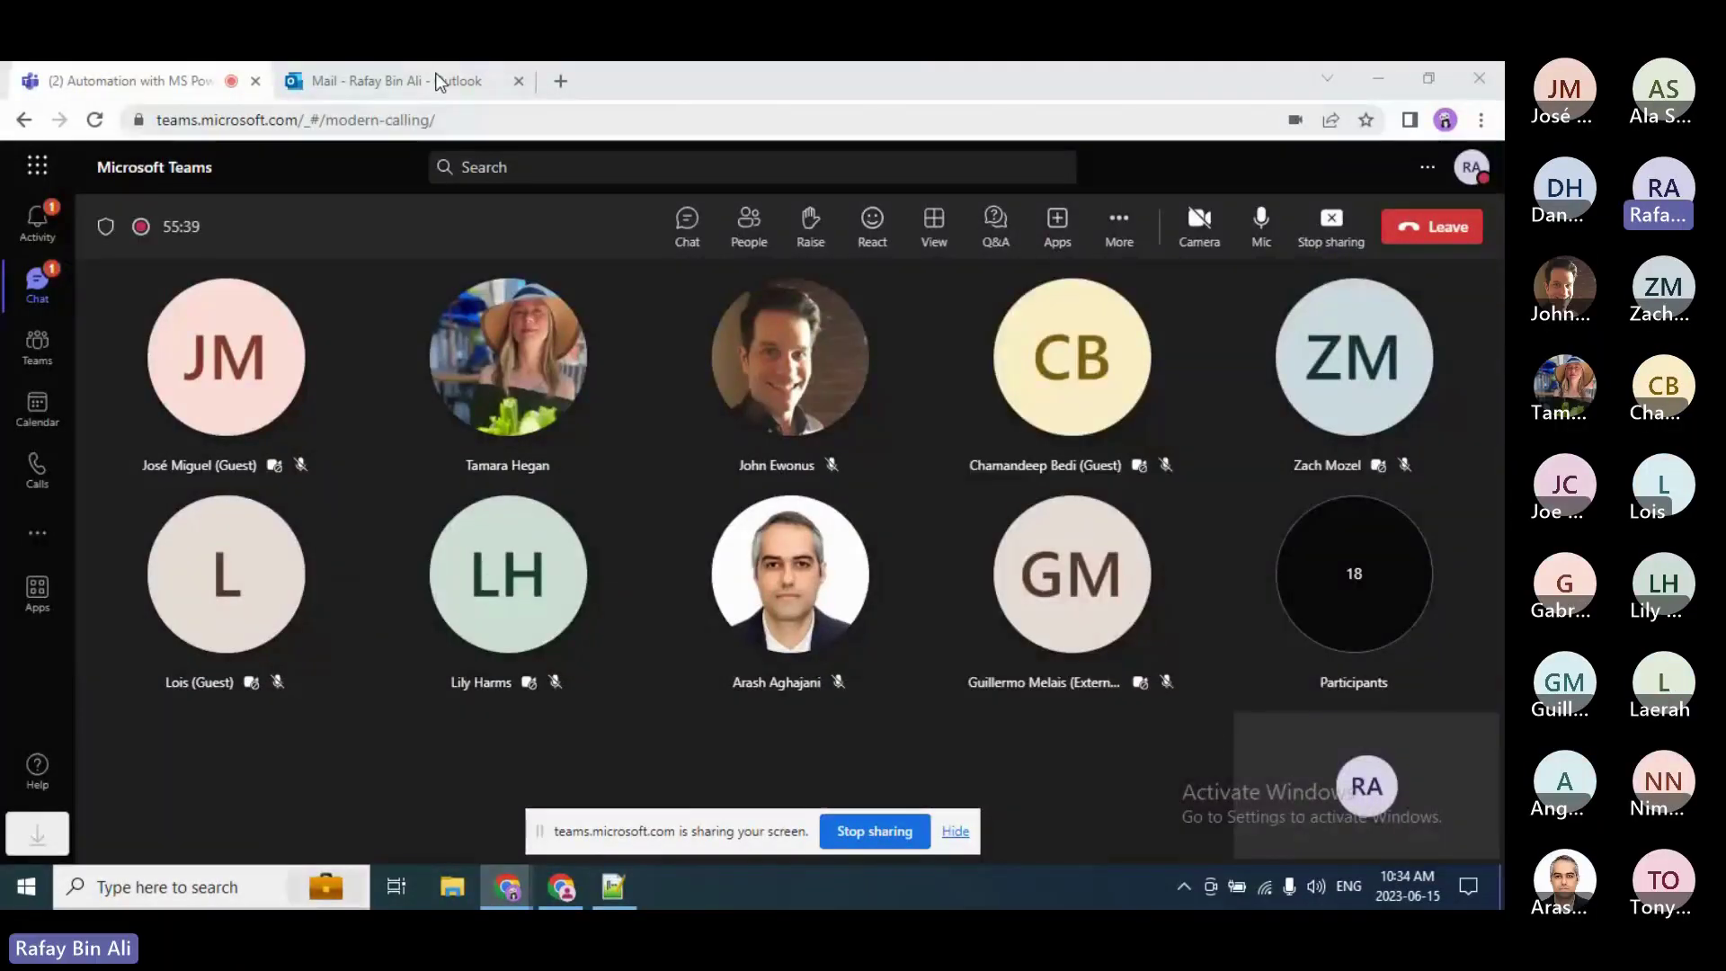
Step: Open the Executive Summary approval email and highlight its subject line
{"action": "left_click", "coordinate": [445, 79]}
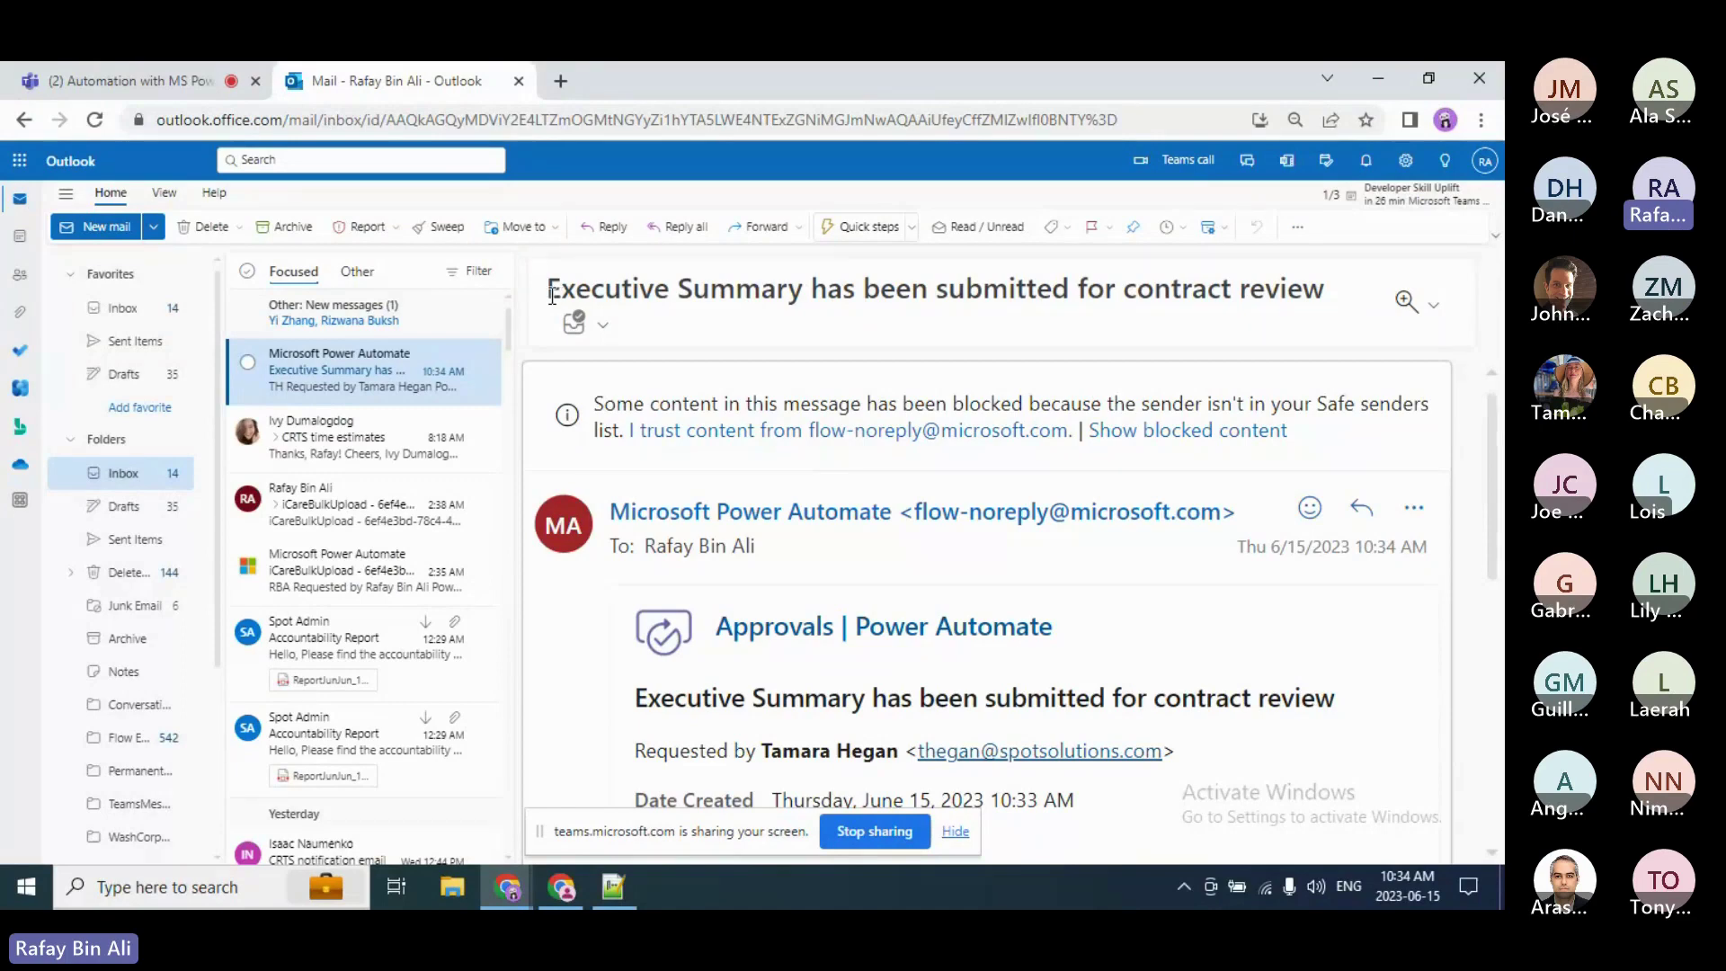
{"action": "left_click_drag", "start_coordinate": [551, 295], "coordinate": [637, 292]}
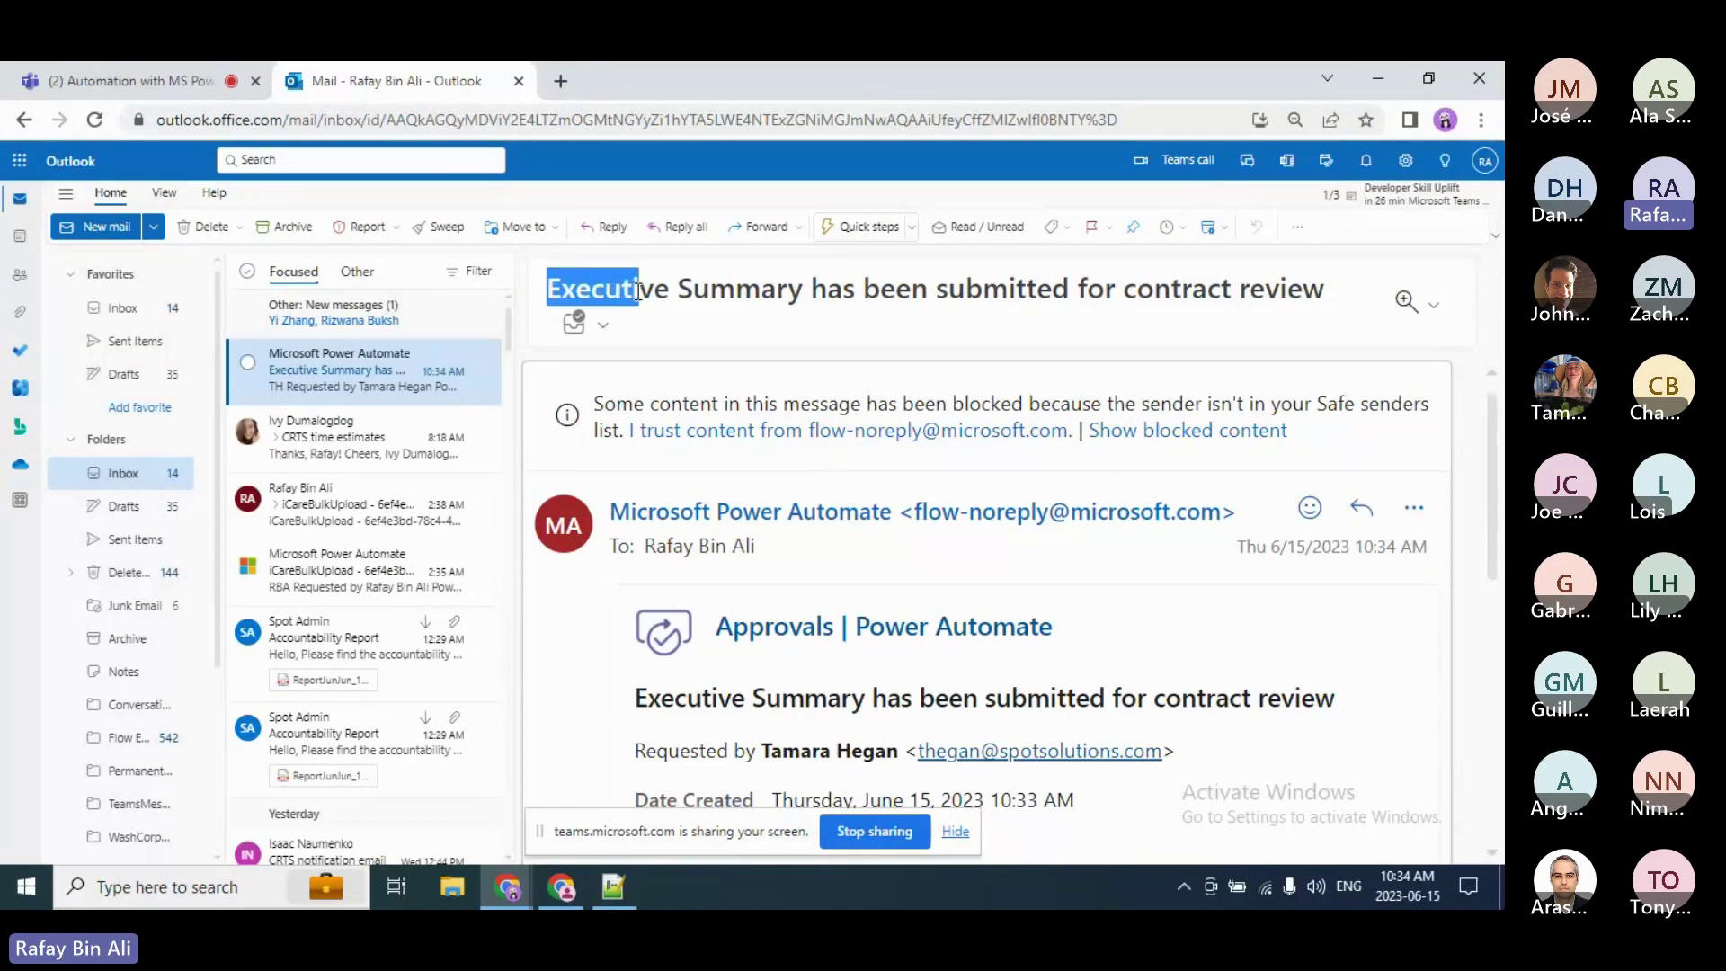
{"action": "left_click_drag", "start_coordinate": [637, 291], "coordinate": [803, 295]}
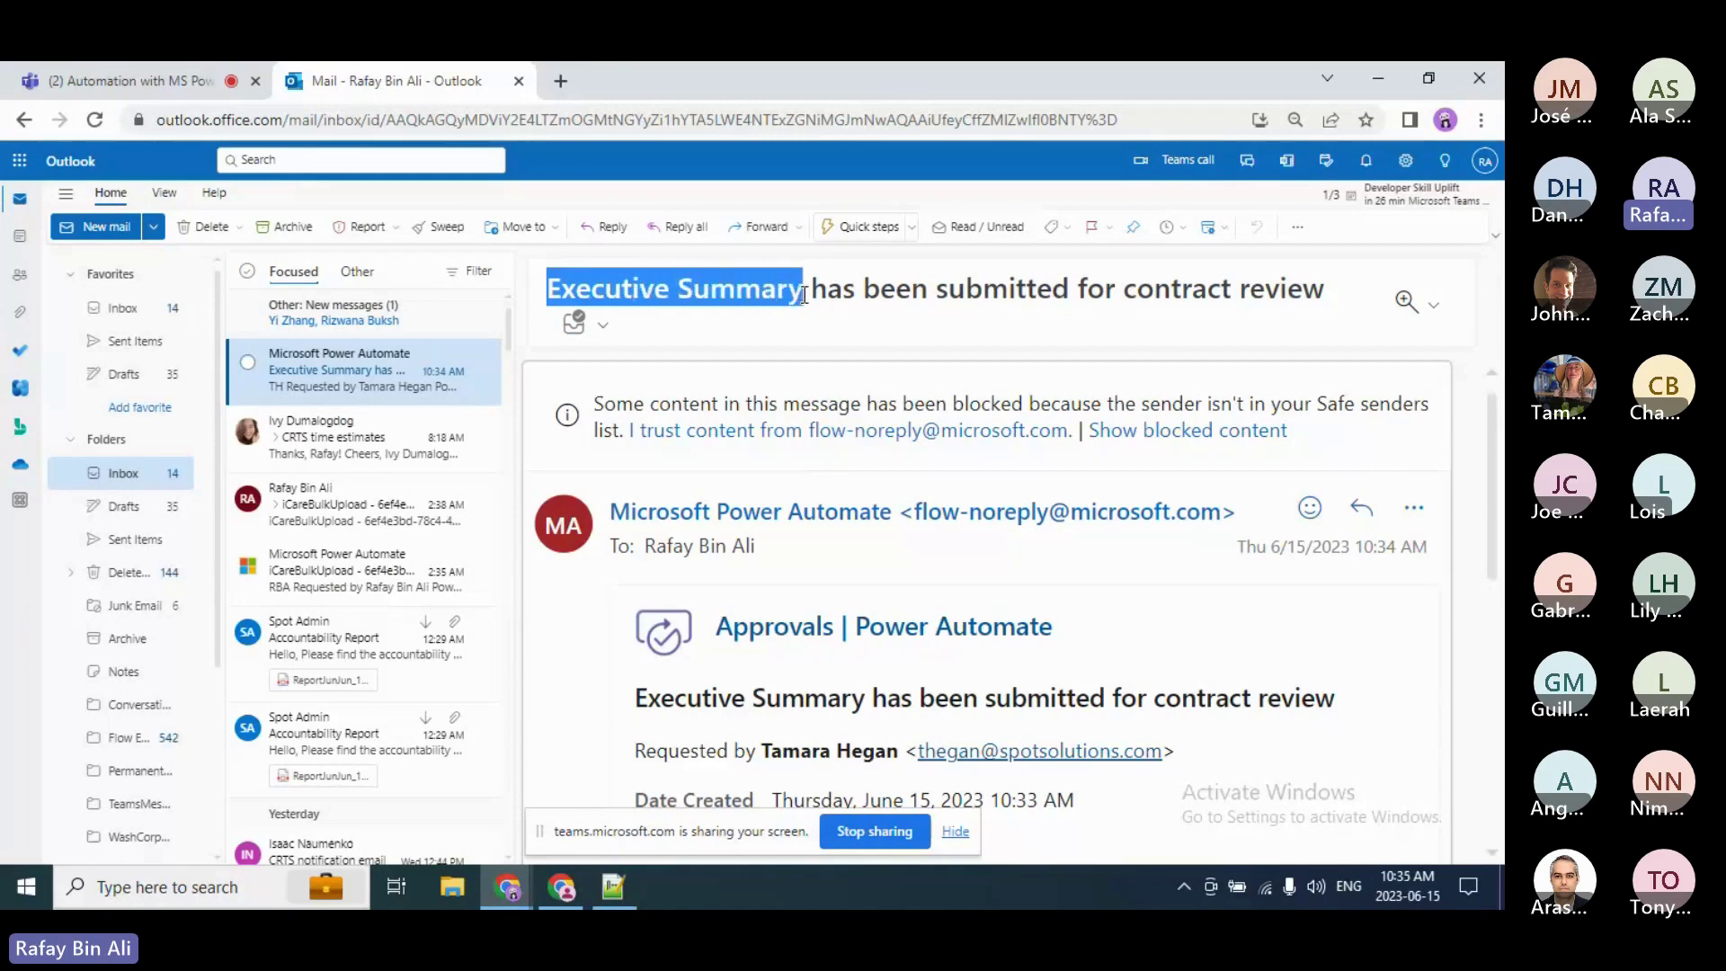
{"action": "left_click", "coordinate": [1014, 303]}
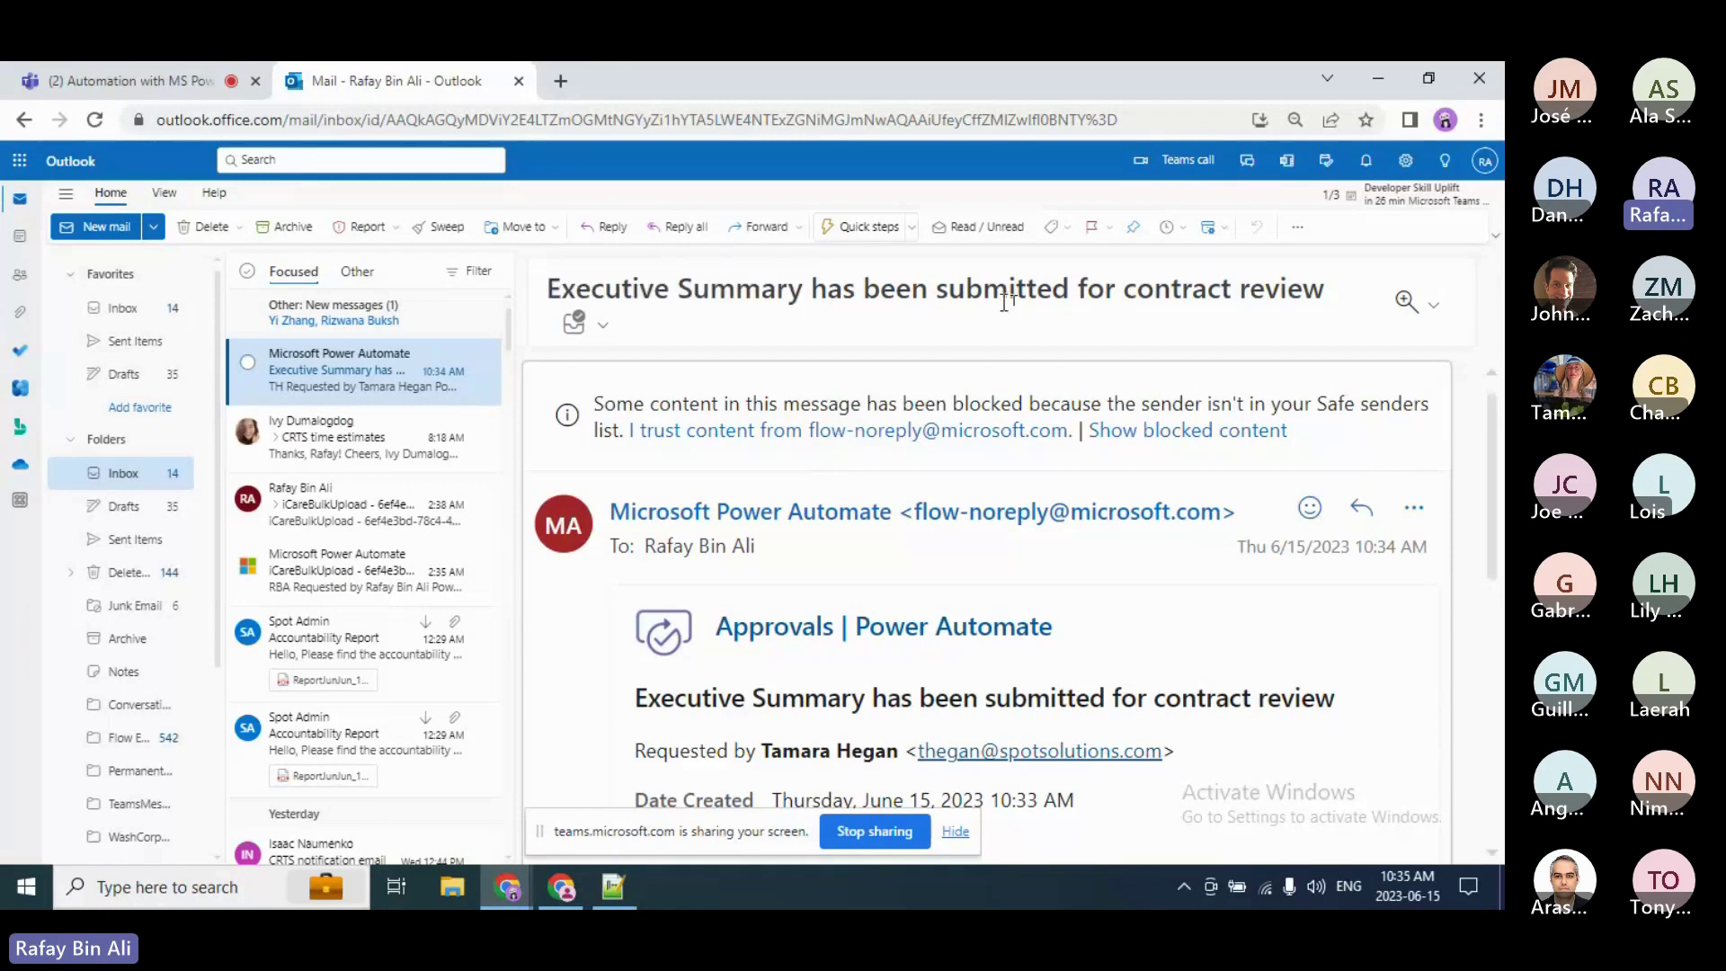
{"action": "left_click_drag", "start_coordinate": [805, 293], "coordinate": [550, 293]}
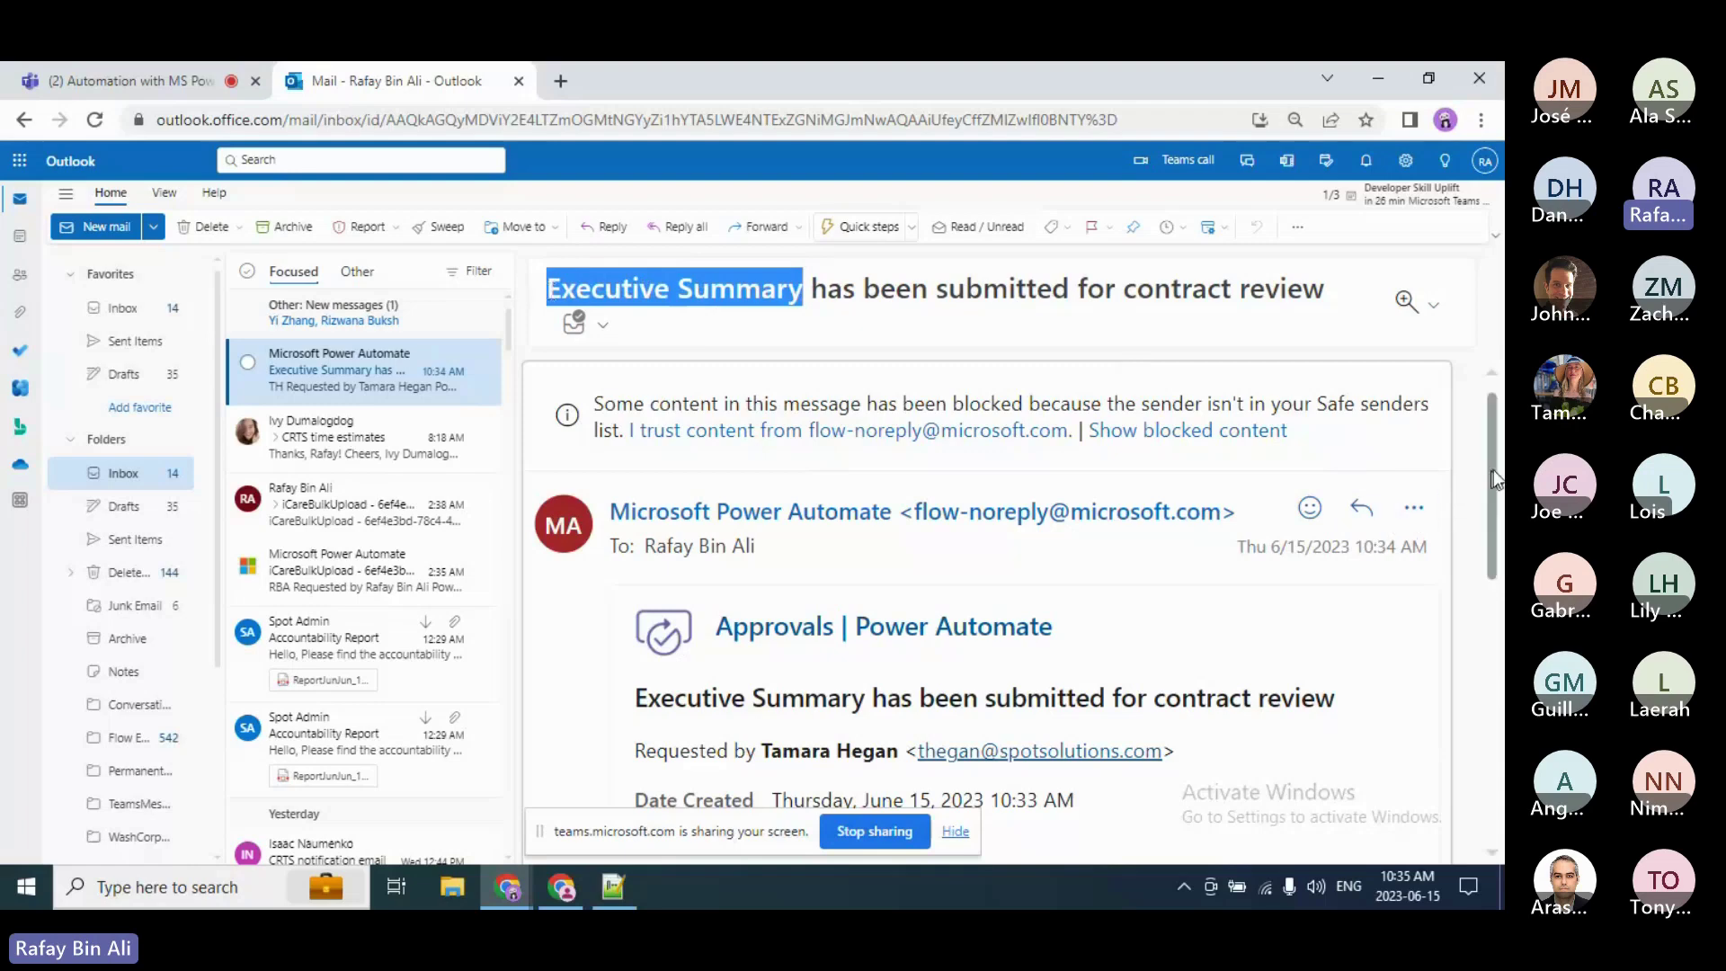
Step: Scroll the email body to the contract details, highlighting the 75000 contract value and contact details
{"action": "left_click_drag", "start_coordinate": [1494, 469], "coordinate": [1493, 577]}
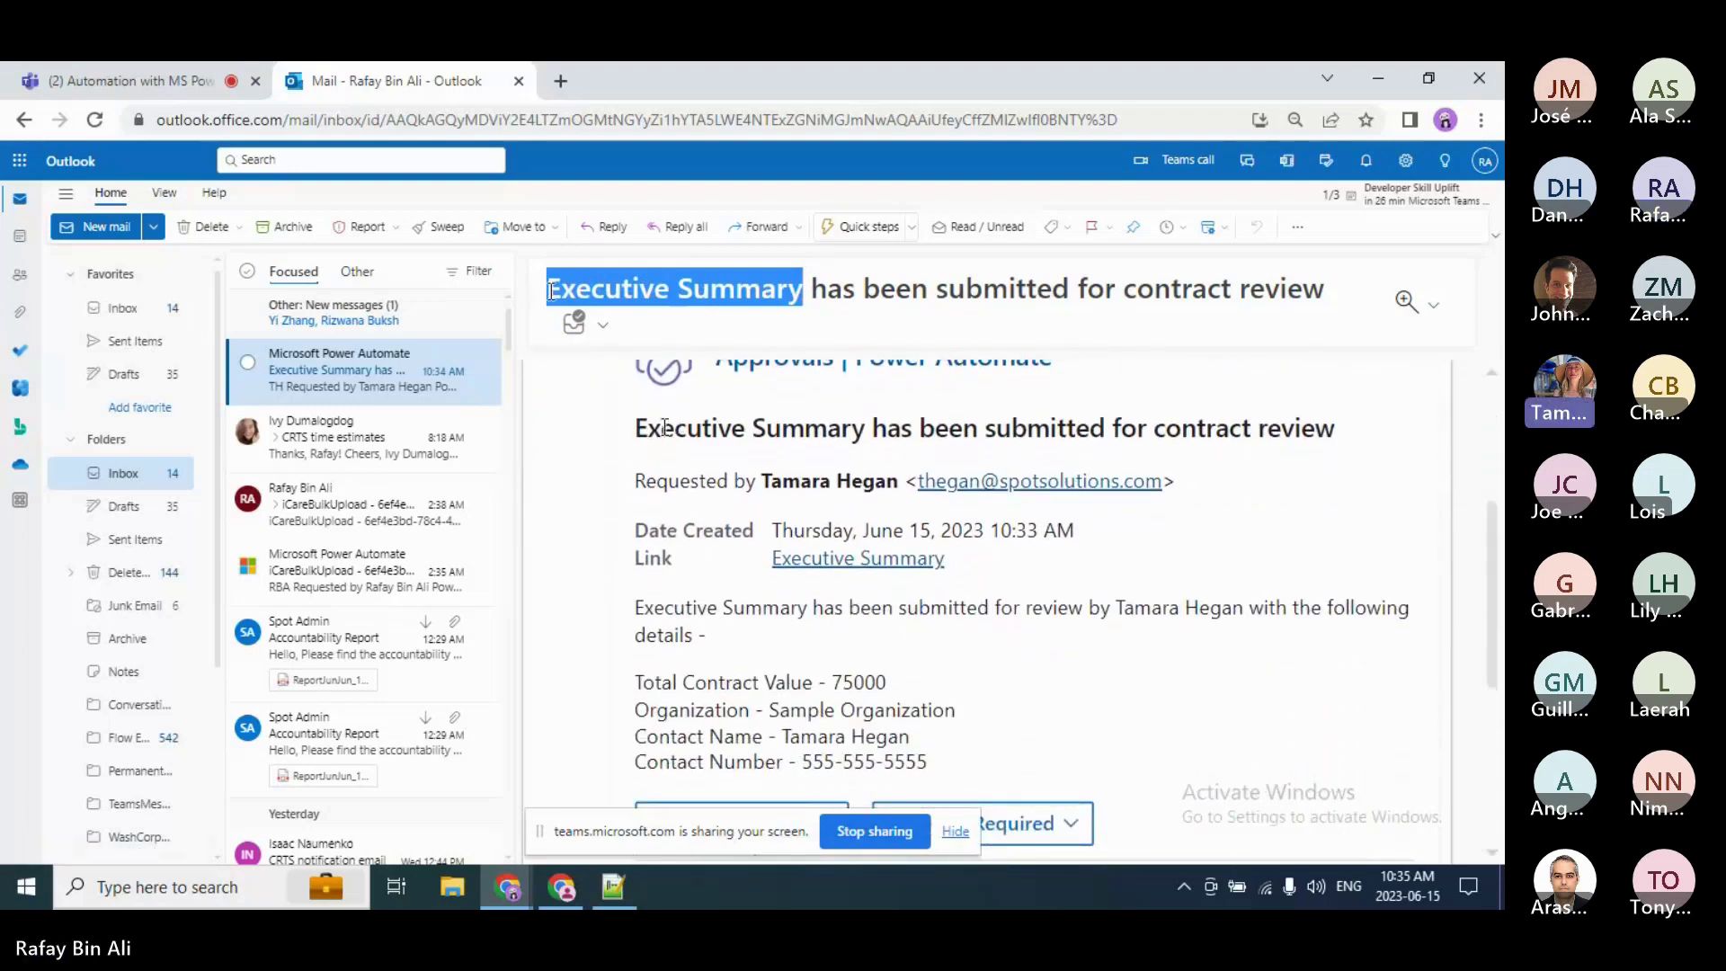
{"action": "left_click", "coordinate": [636, 434]}
{"action": "left_click_drag", "start_coordinate": [636, 431], "coordinate": [990, 754]}
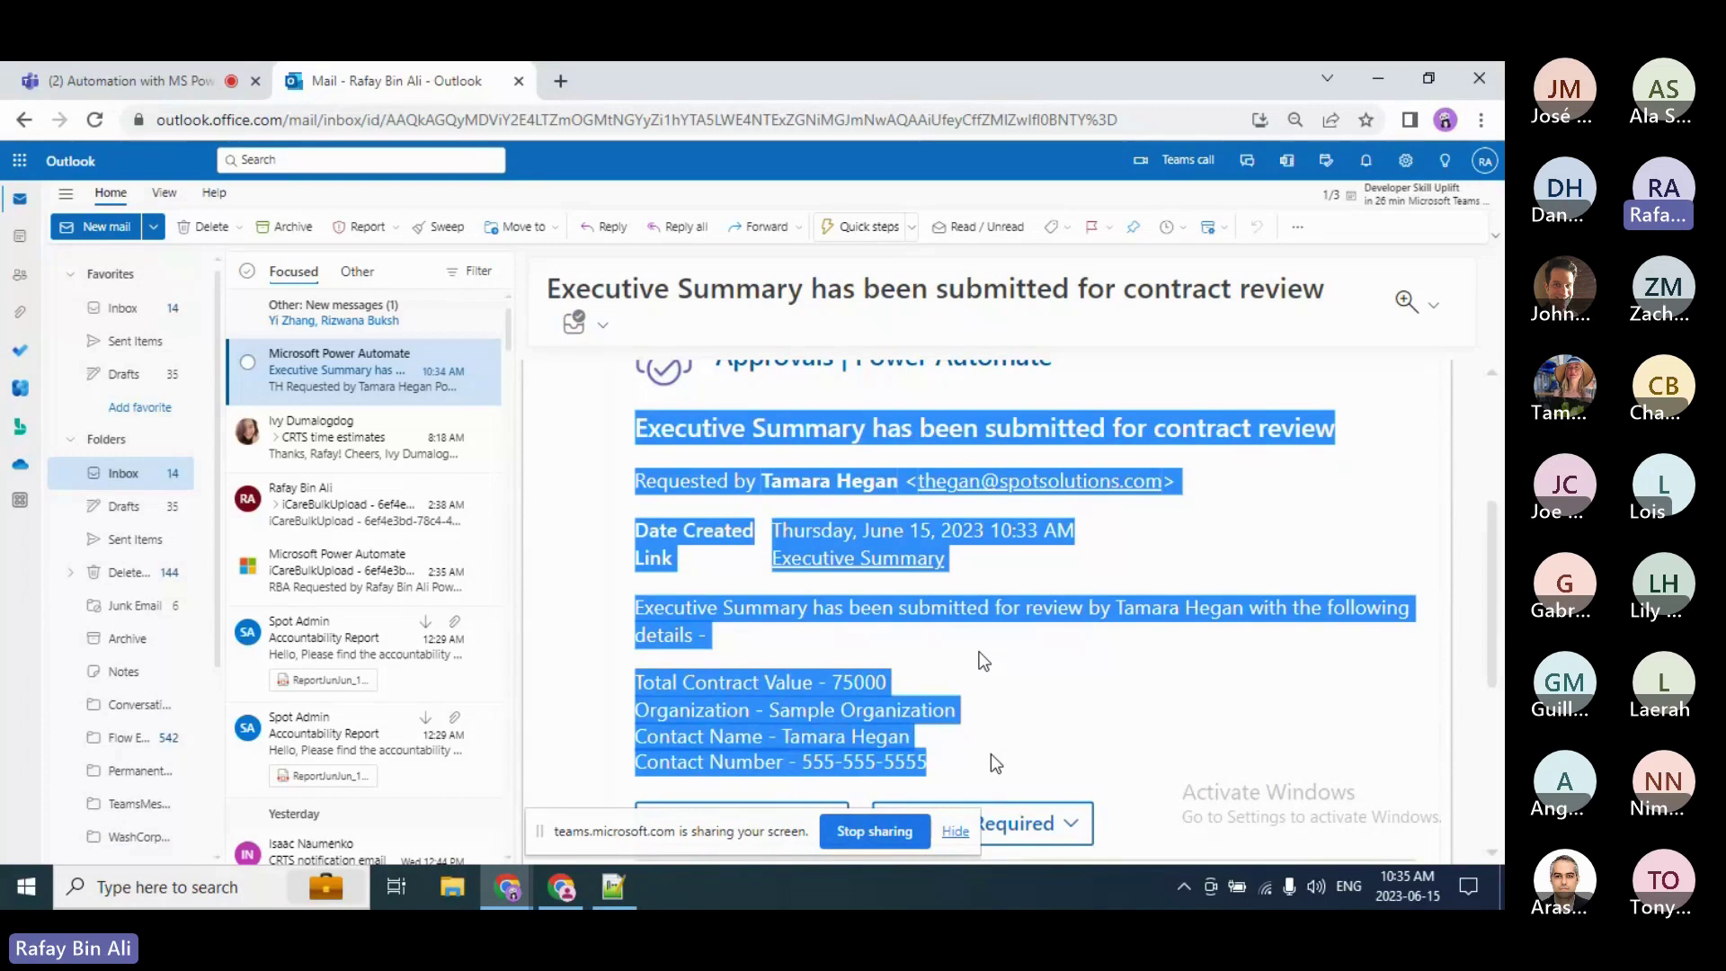
{"action": "left_click", "coordinate": [990, 753]}
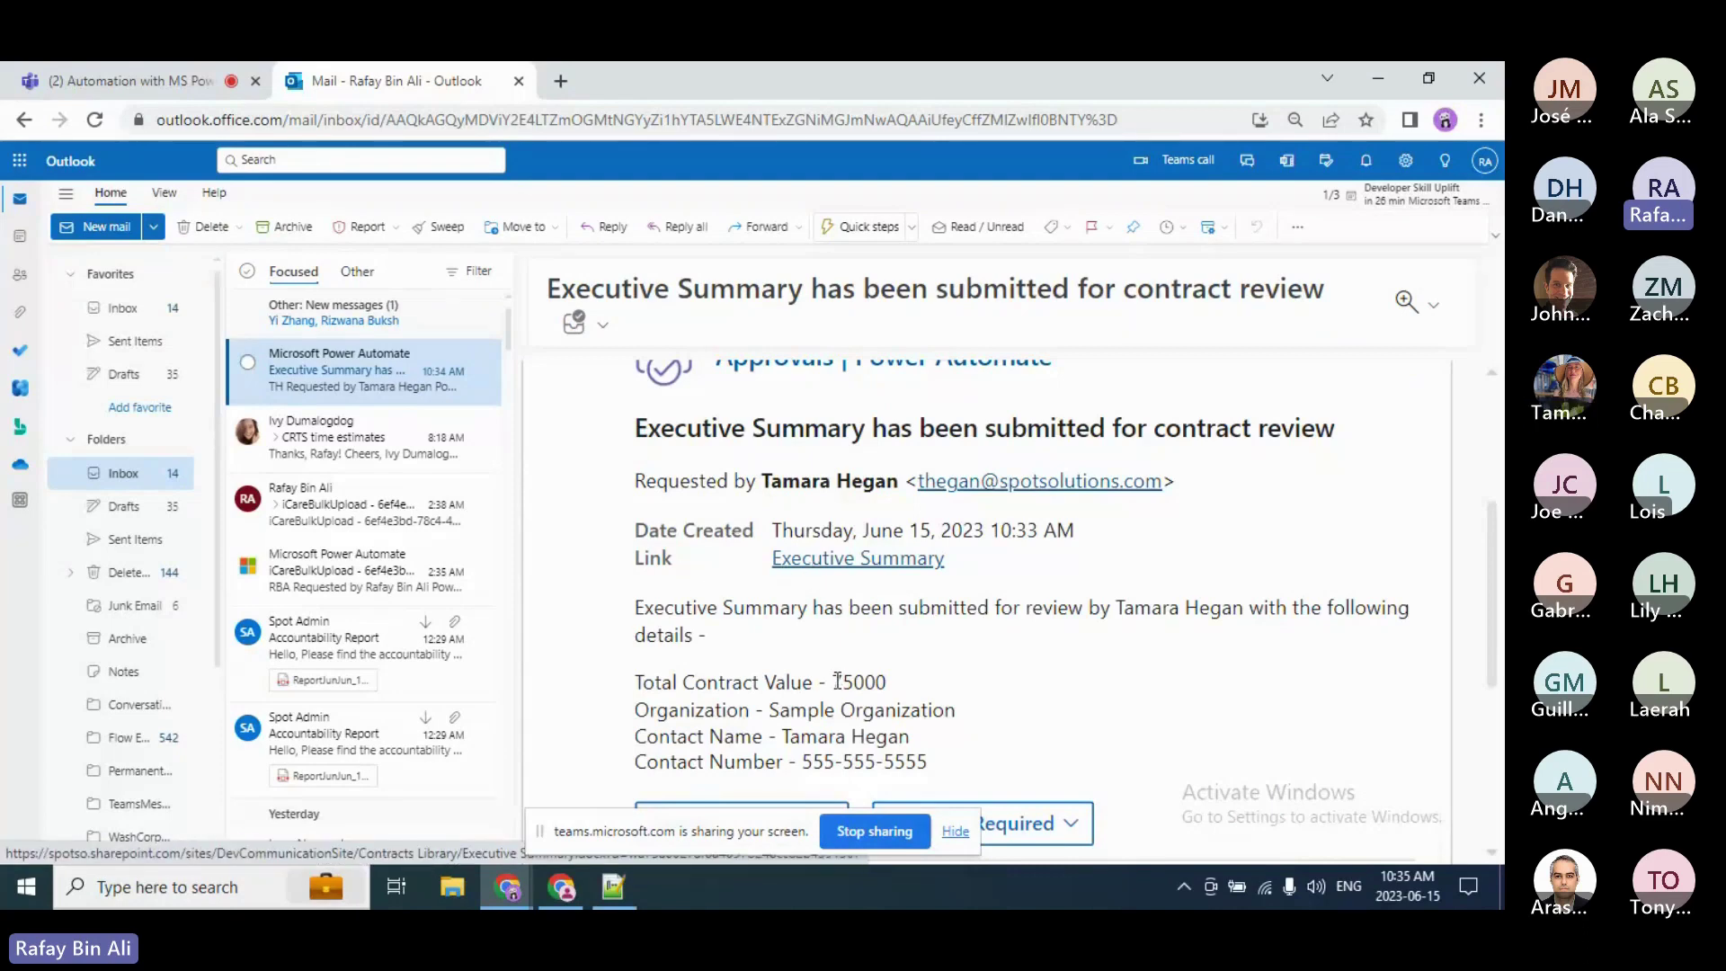
{"action": "left_click_drag", "start_coordinate": [832, 682], "coordinate": [928, 759]}
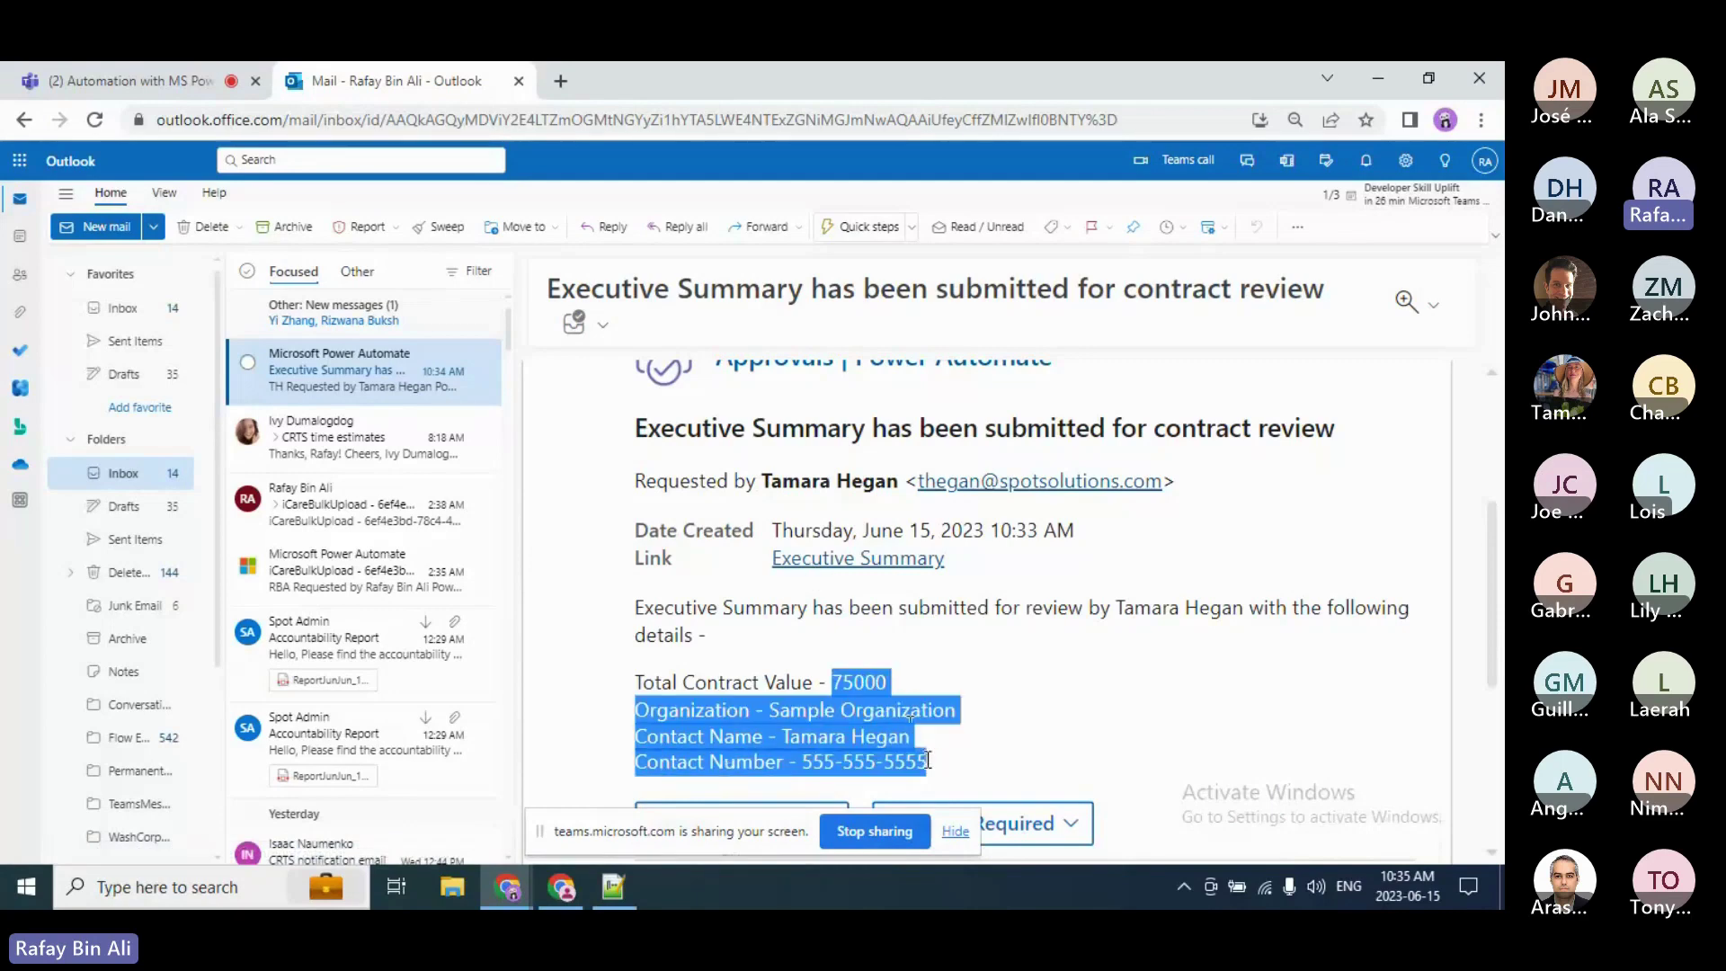
{"action": "left_click", "coordinate": [899, 710]}
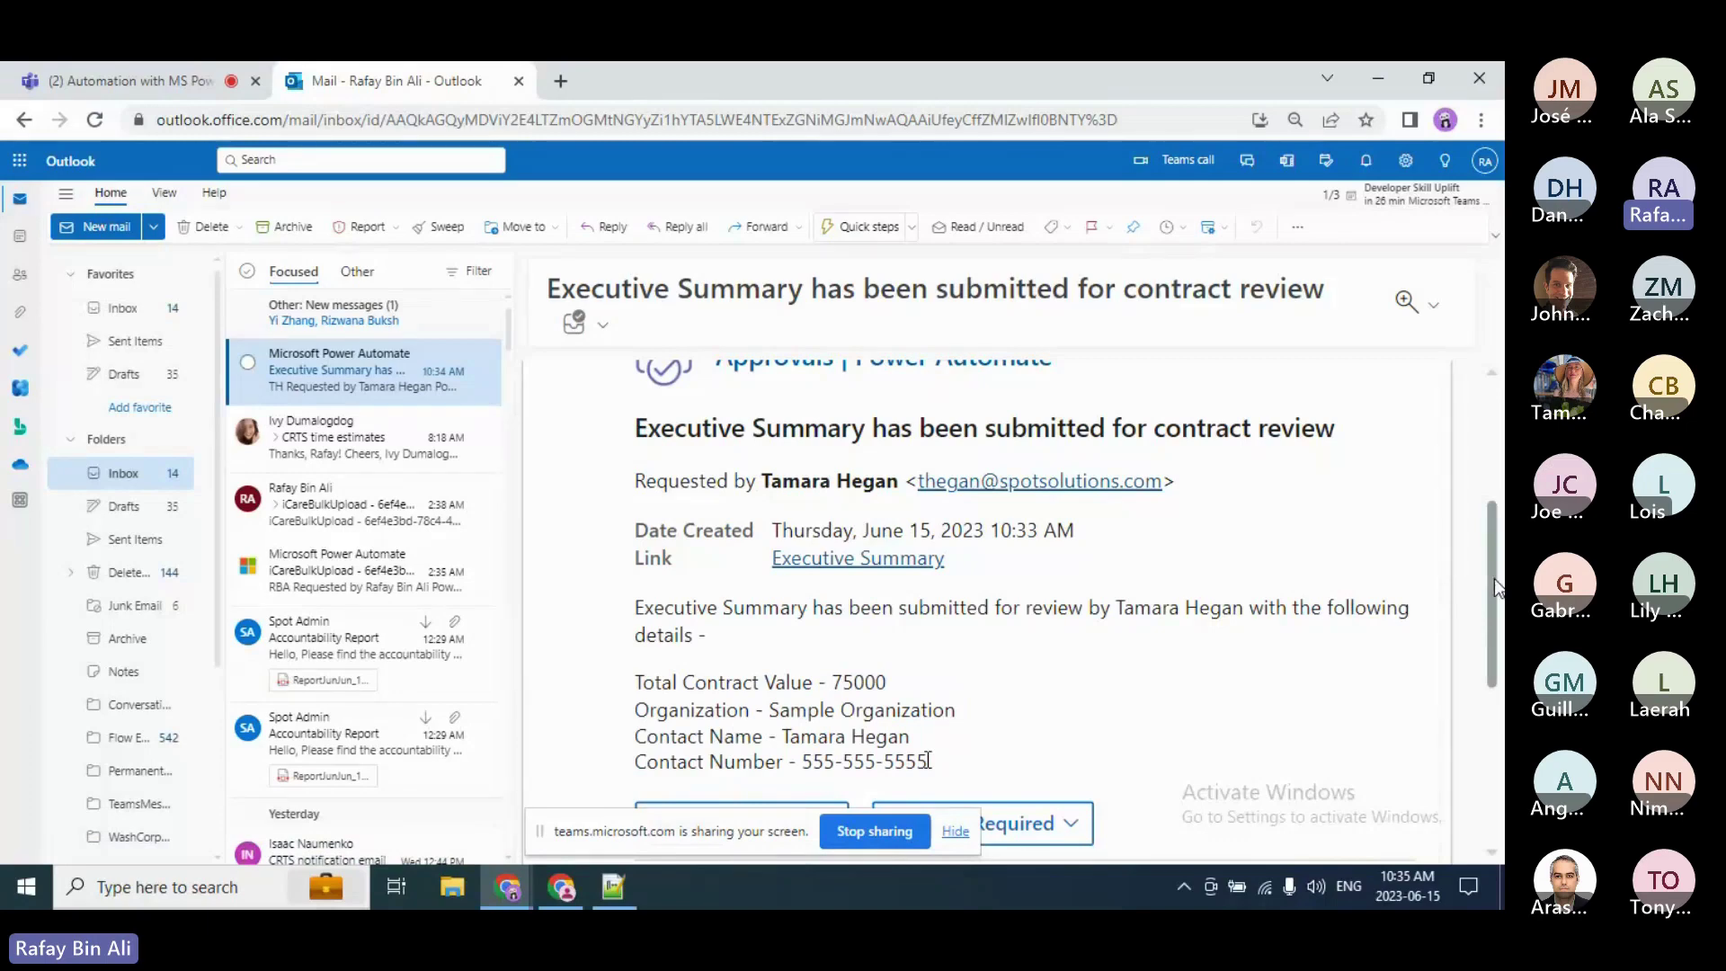
{"action": "left_click_drag", "start_coordinate": [1498, 586], "coordinate": [1499, 629]}
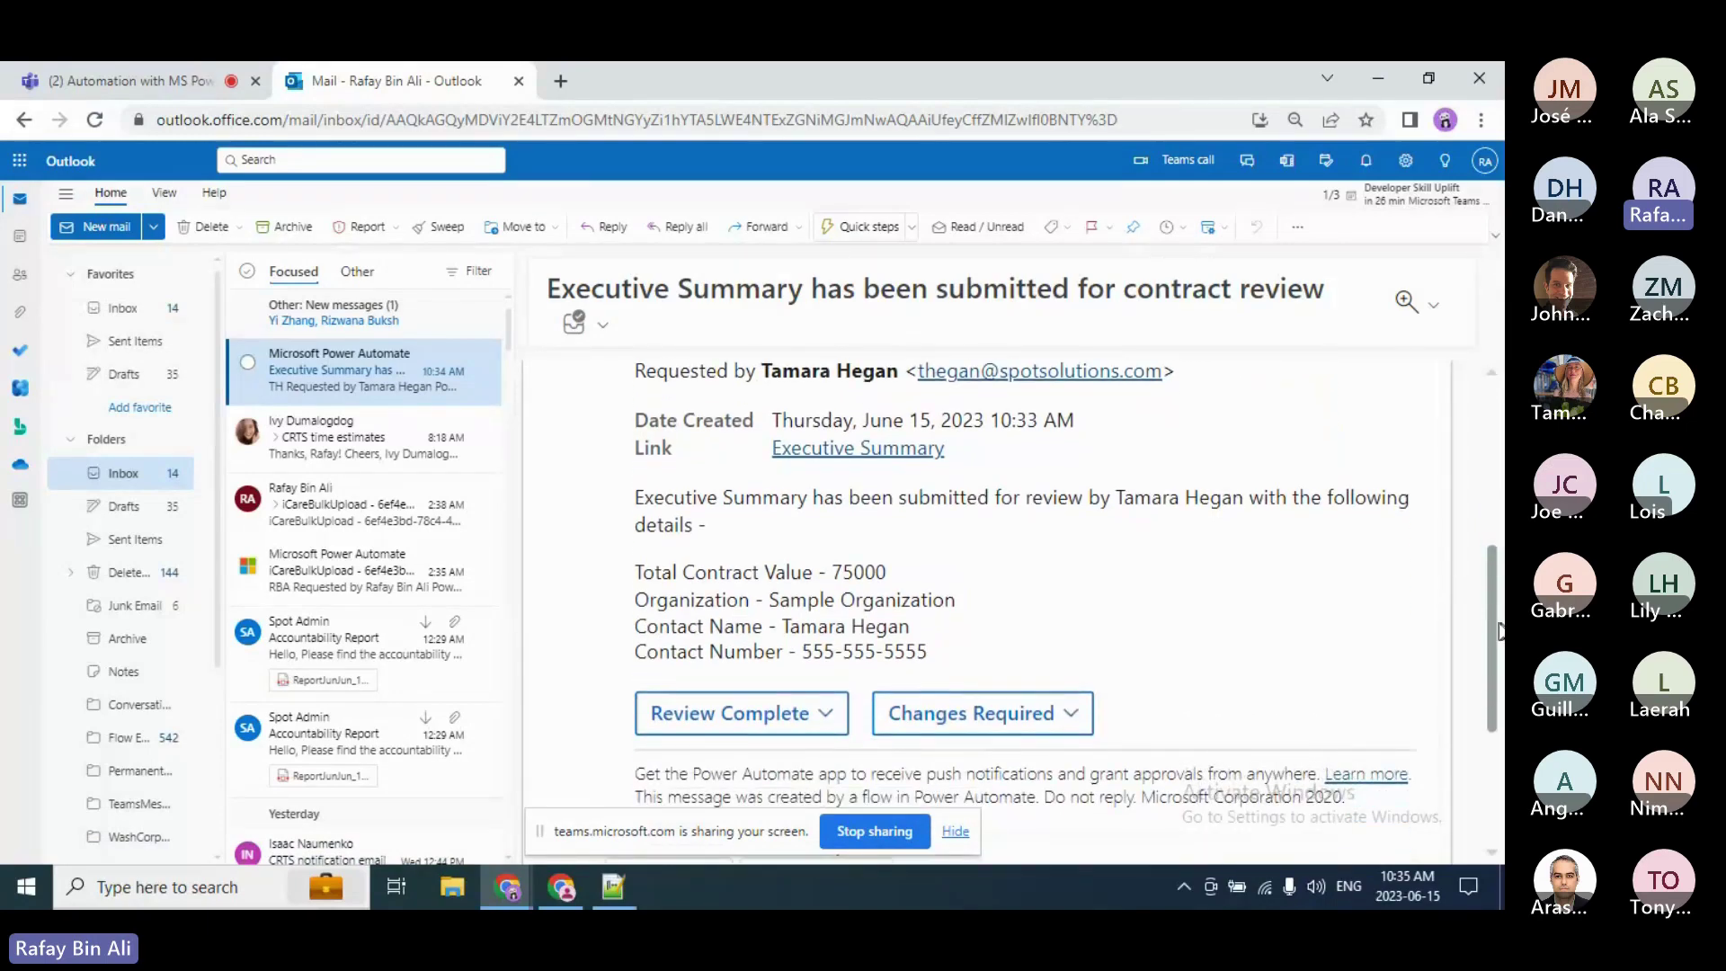
Step: Submit Review Complete with the comment 'Looks good. Thanks.', then go back to the Teams meeting
{"action": "left_click_drag", "start_coordinate": [1498, 629], "coordinate": [1498, 669]}
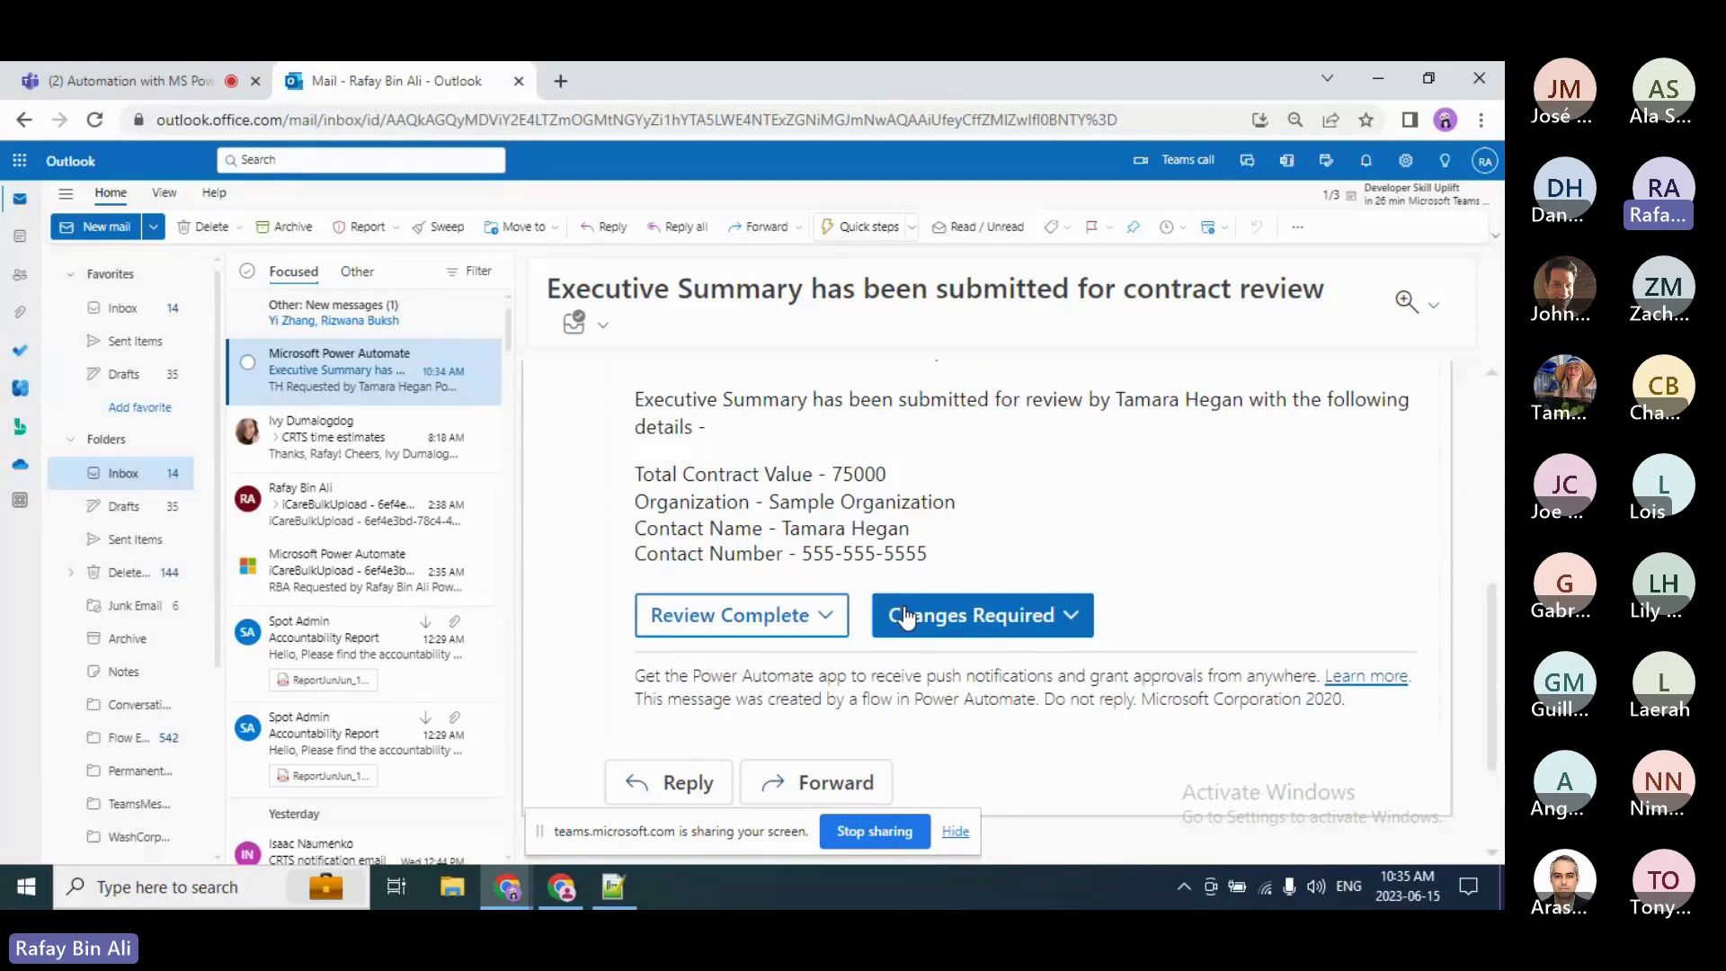
{"action": "left_click", "coordinate": [816, 618]}
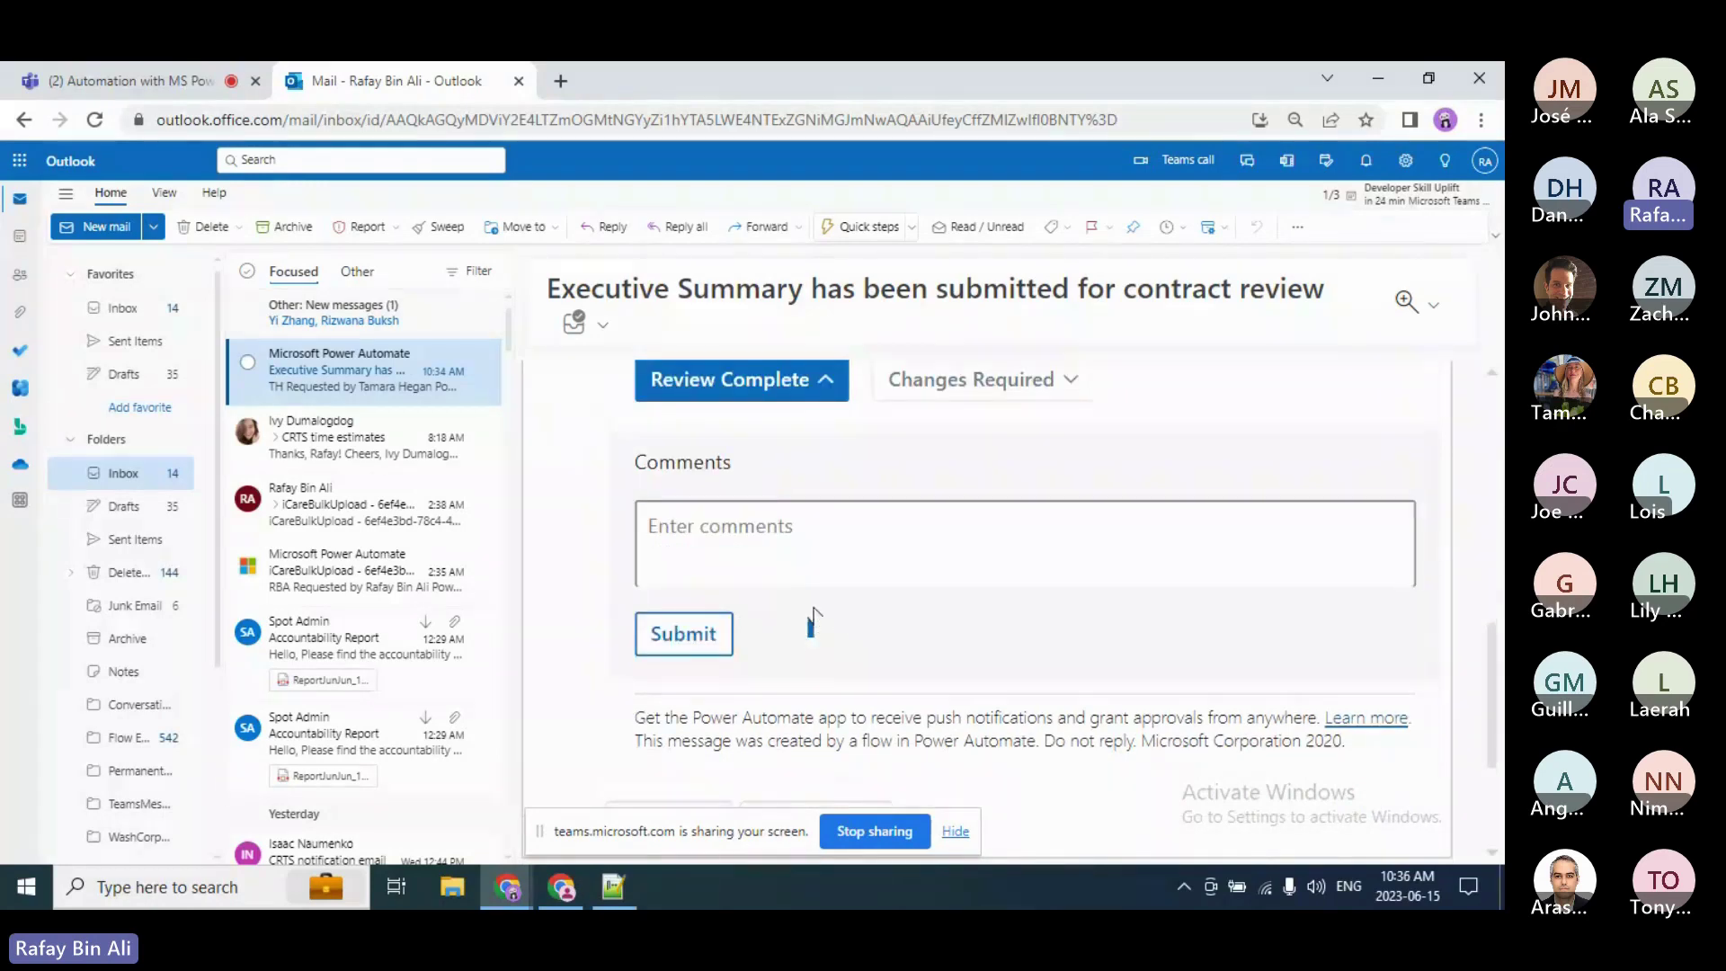
{"action": "left_click", "coordinate": [806, 540]}
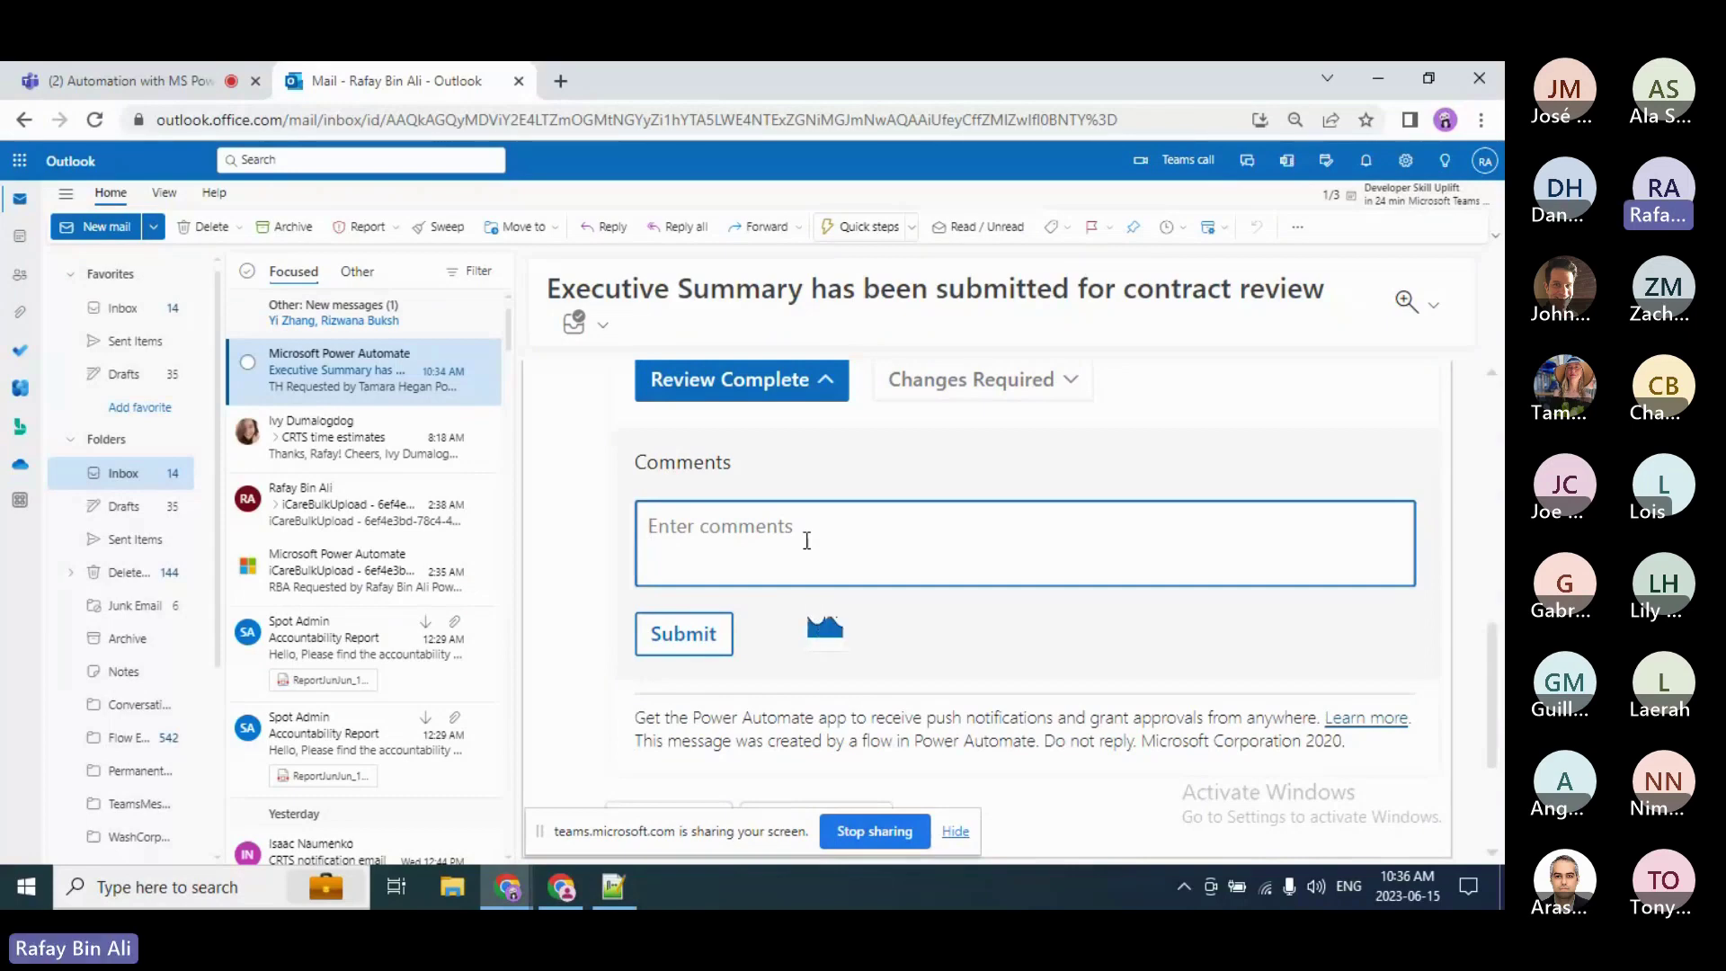
{"action": "type", "text": "Looks good. Thans."}
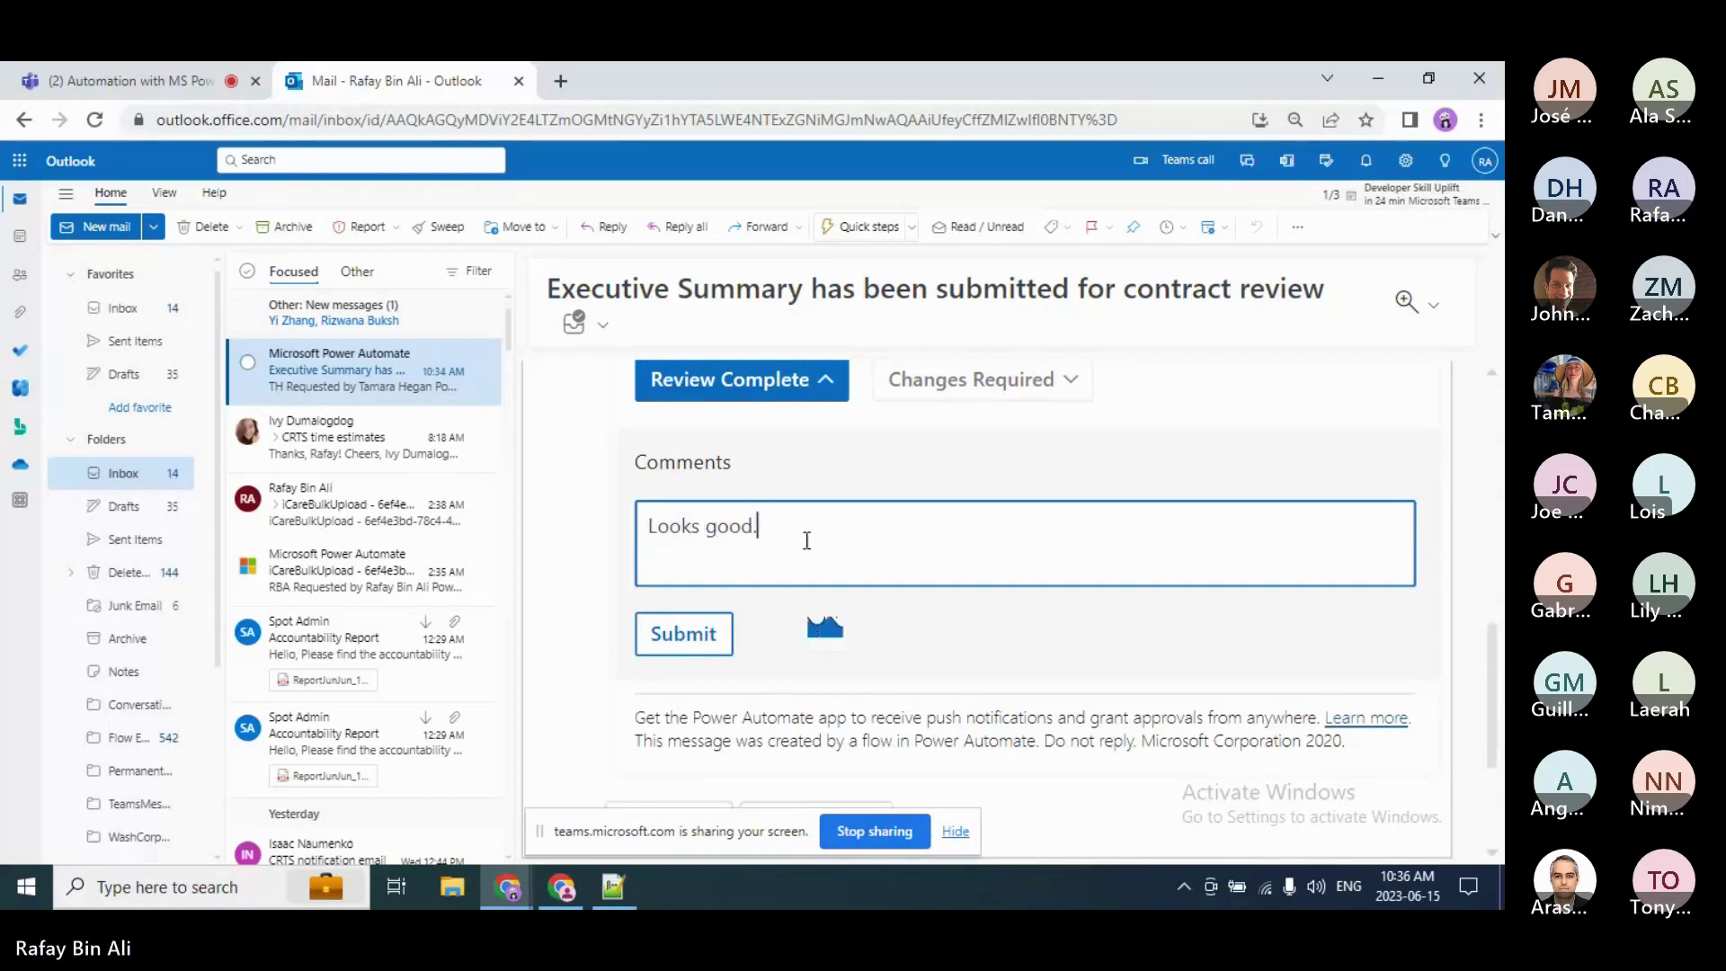
{"action": "key", "text": "BackSpace"}
{"action": "key", "text": "BackSpace"}
{"action": "type", "text": "ks."}
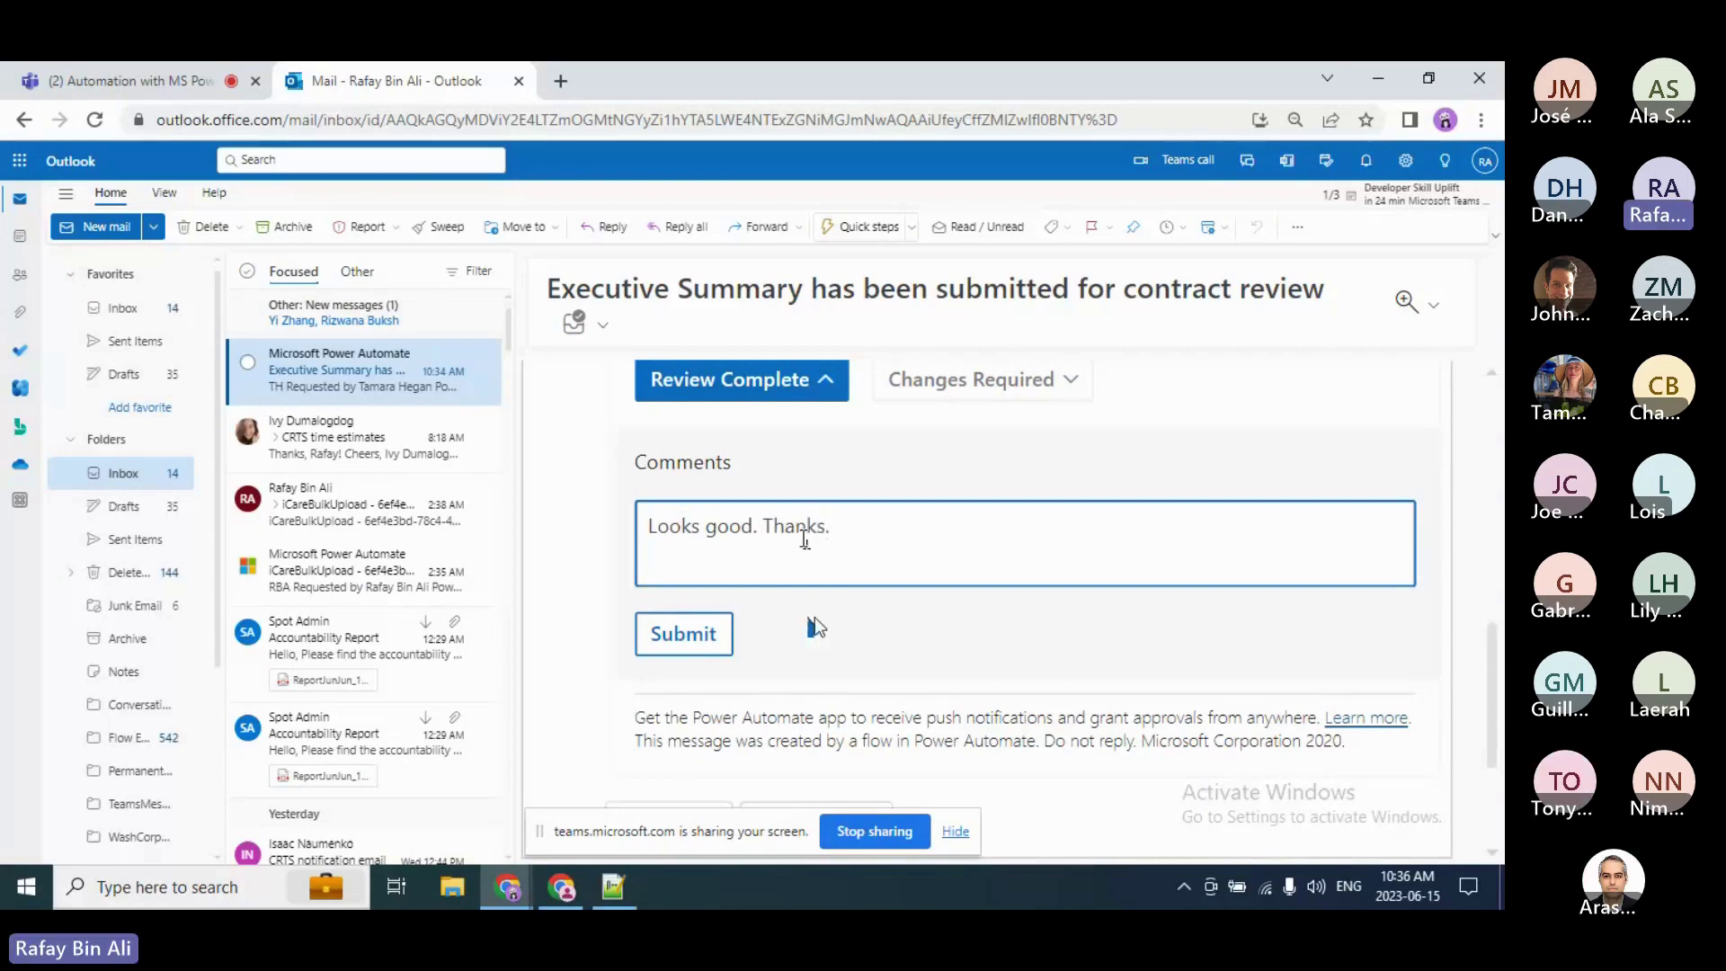
{"action": "left_click", "coordinate": [691, 648]}
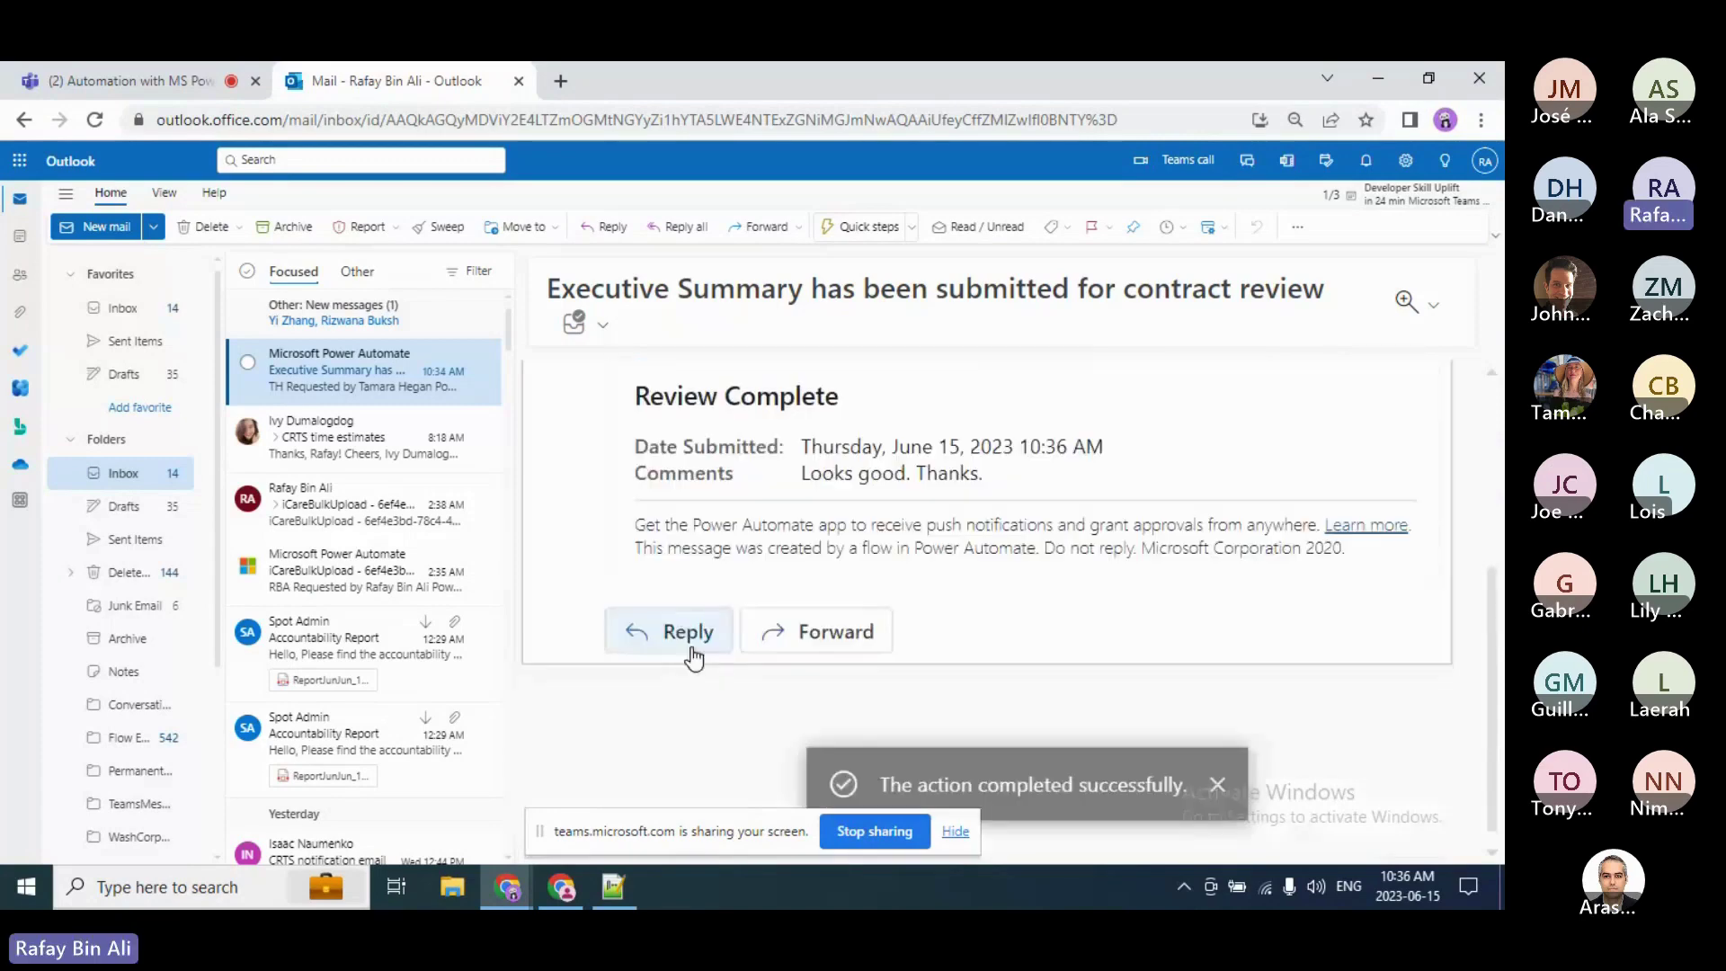
{"action": "left_click", "coordinate": [164, 63]}
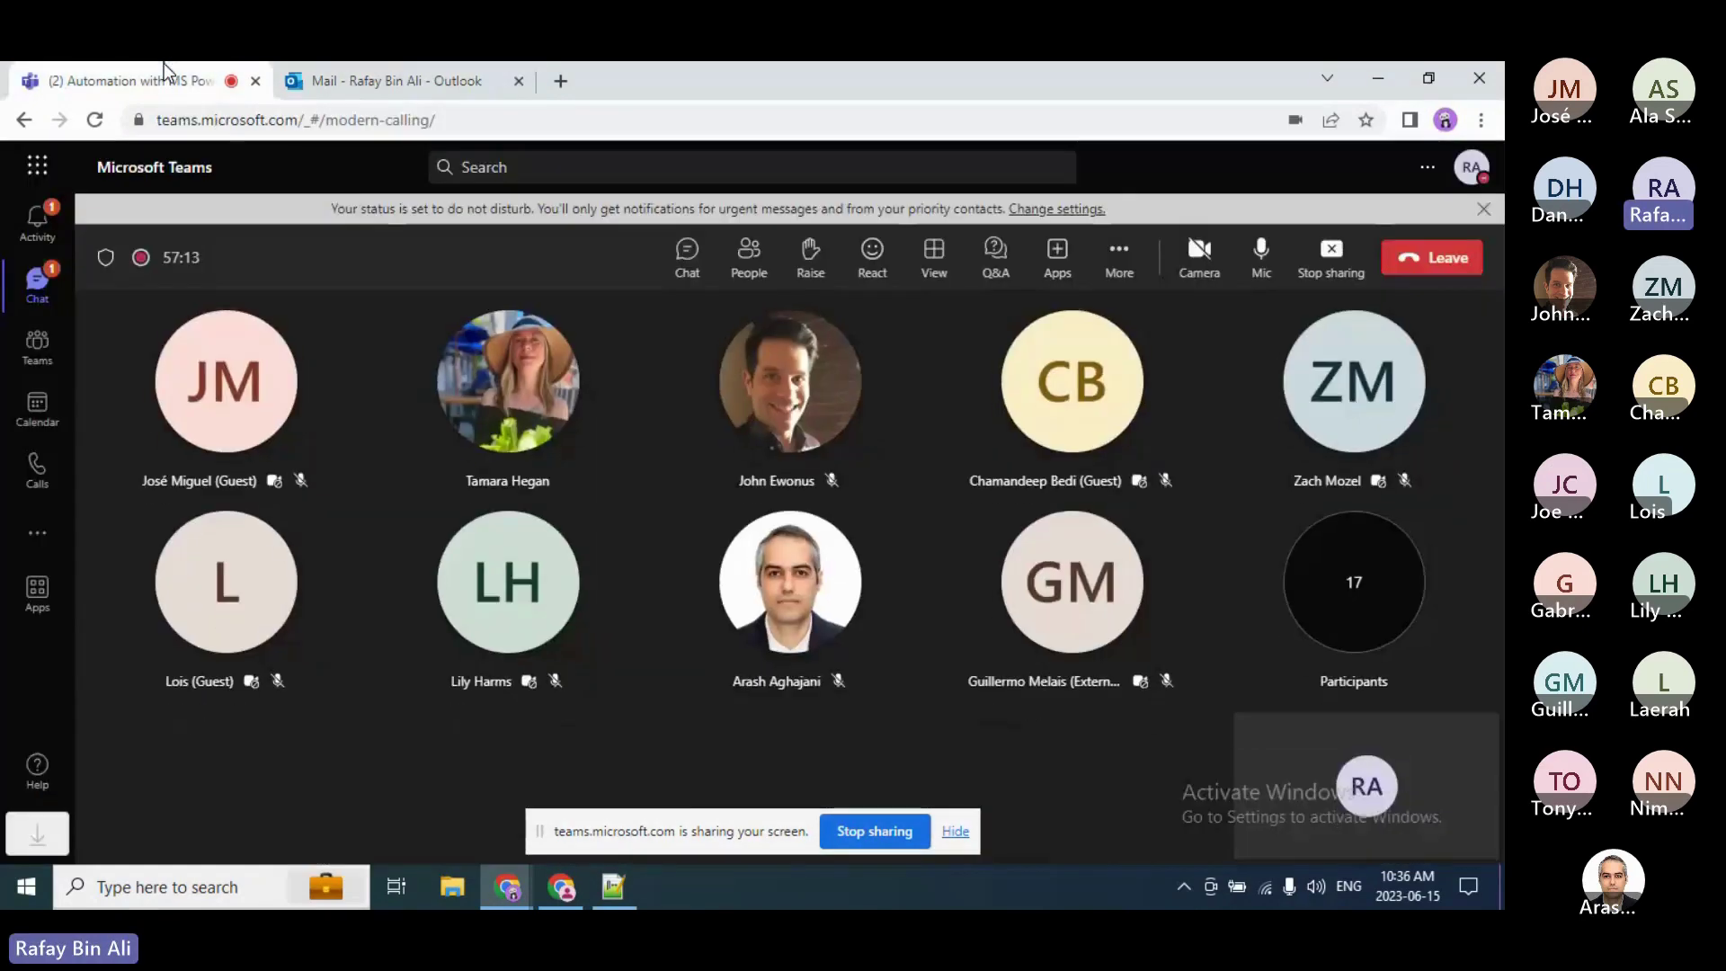
Step: Open the newest Jun 15, 10:33 AM run from the flow's 28-day run history
{"action": "left_click", "coordinate": [541, 399]}
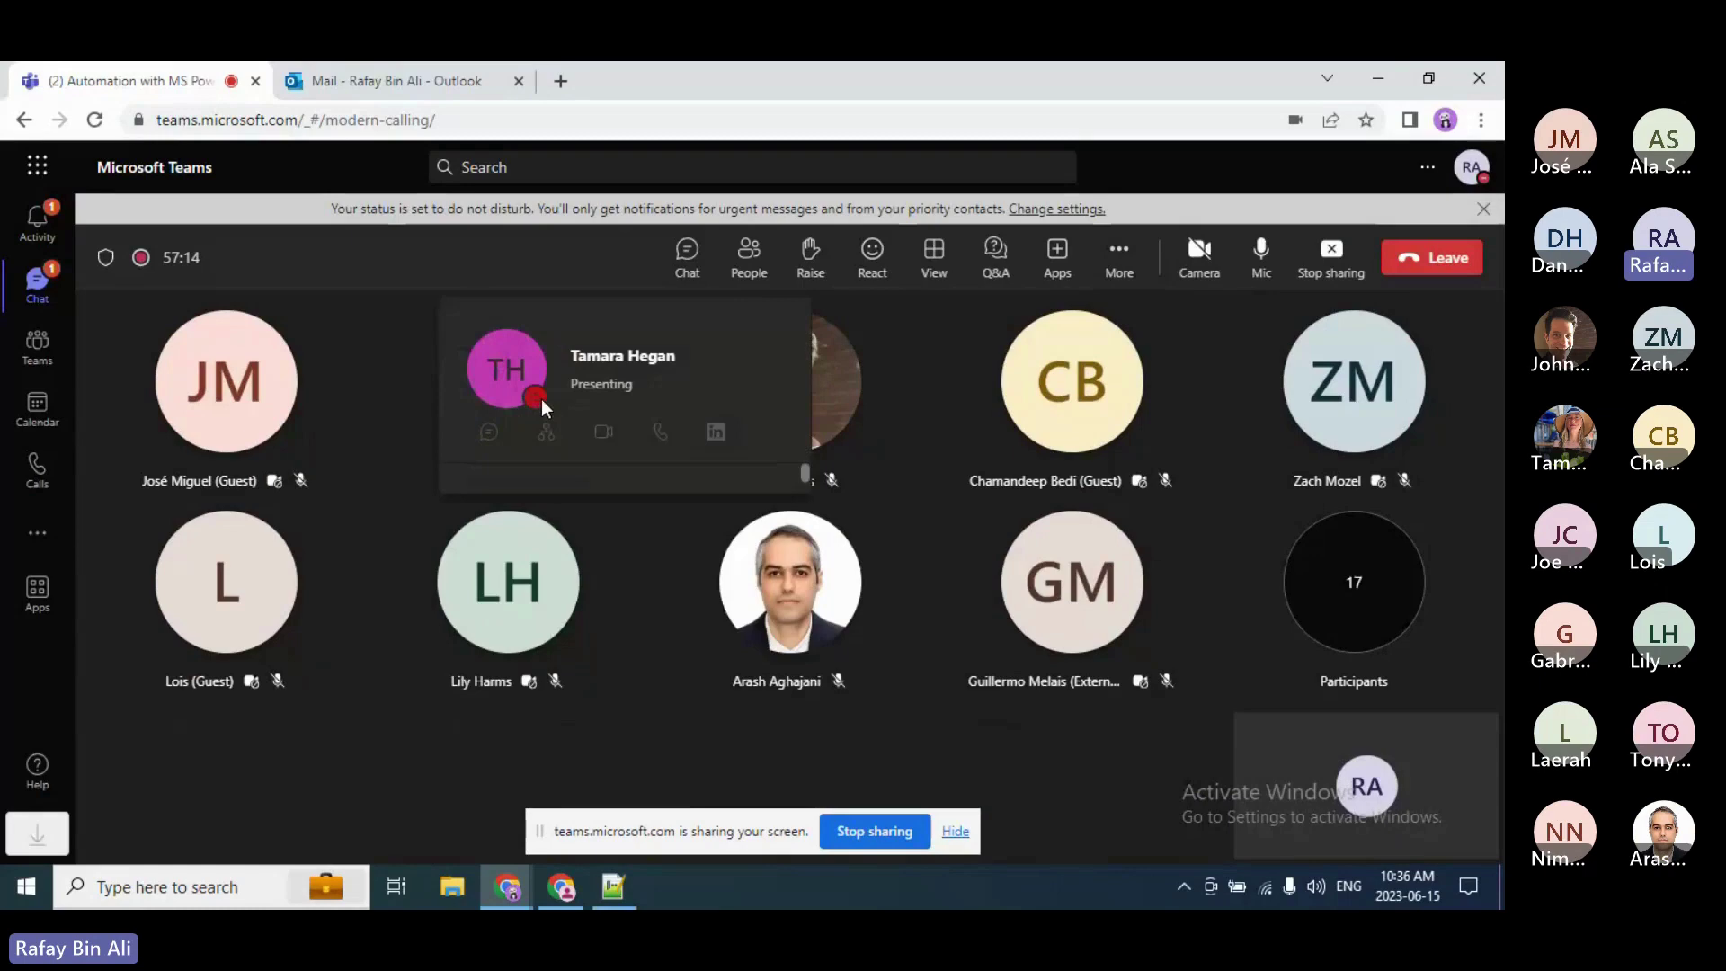
{"action": "left_click", "coordinate": [903, 704]}
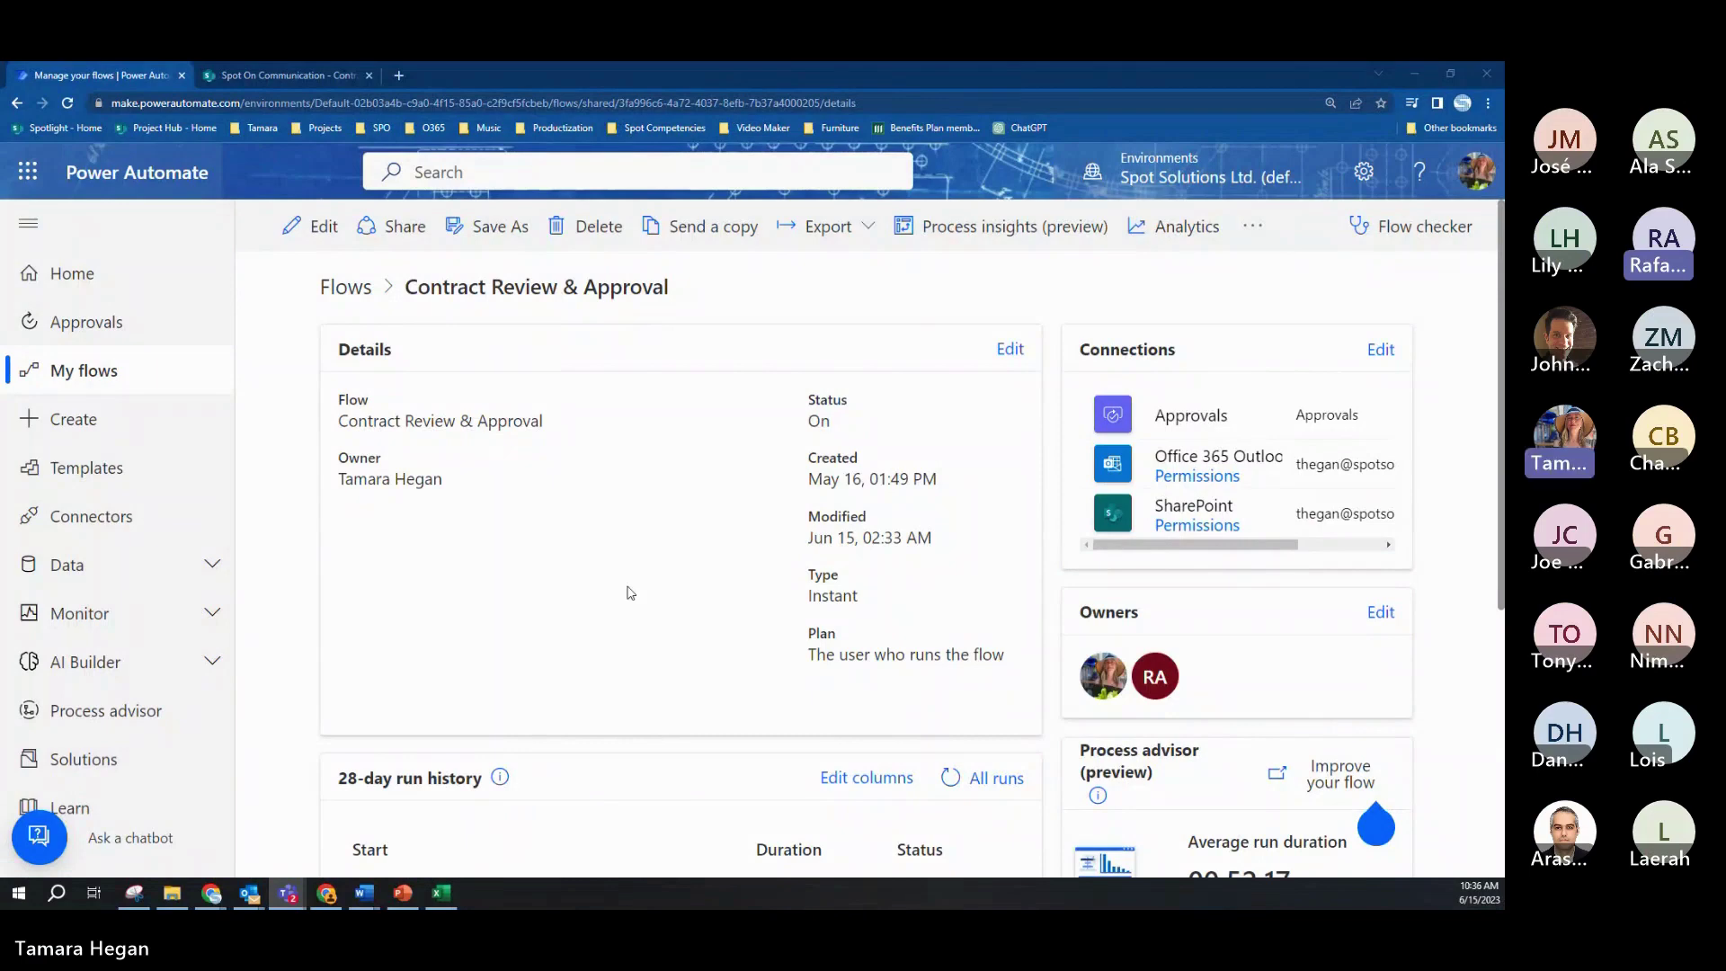
{"action": "scroll", "coordinate": [628, 584], "scroll_direction": "down", "scroll_amount": 3}
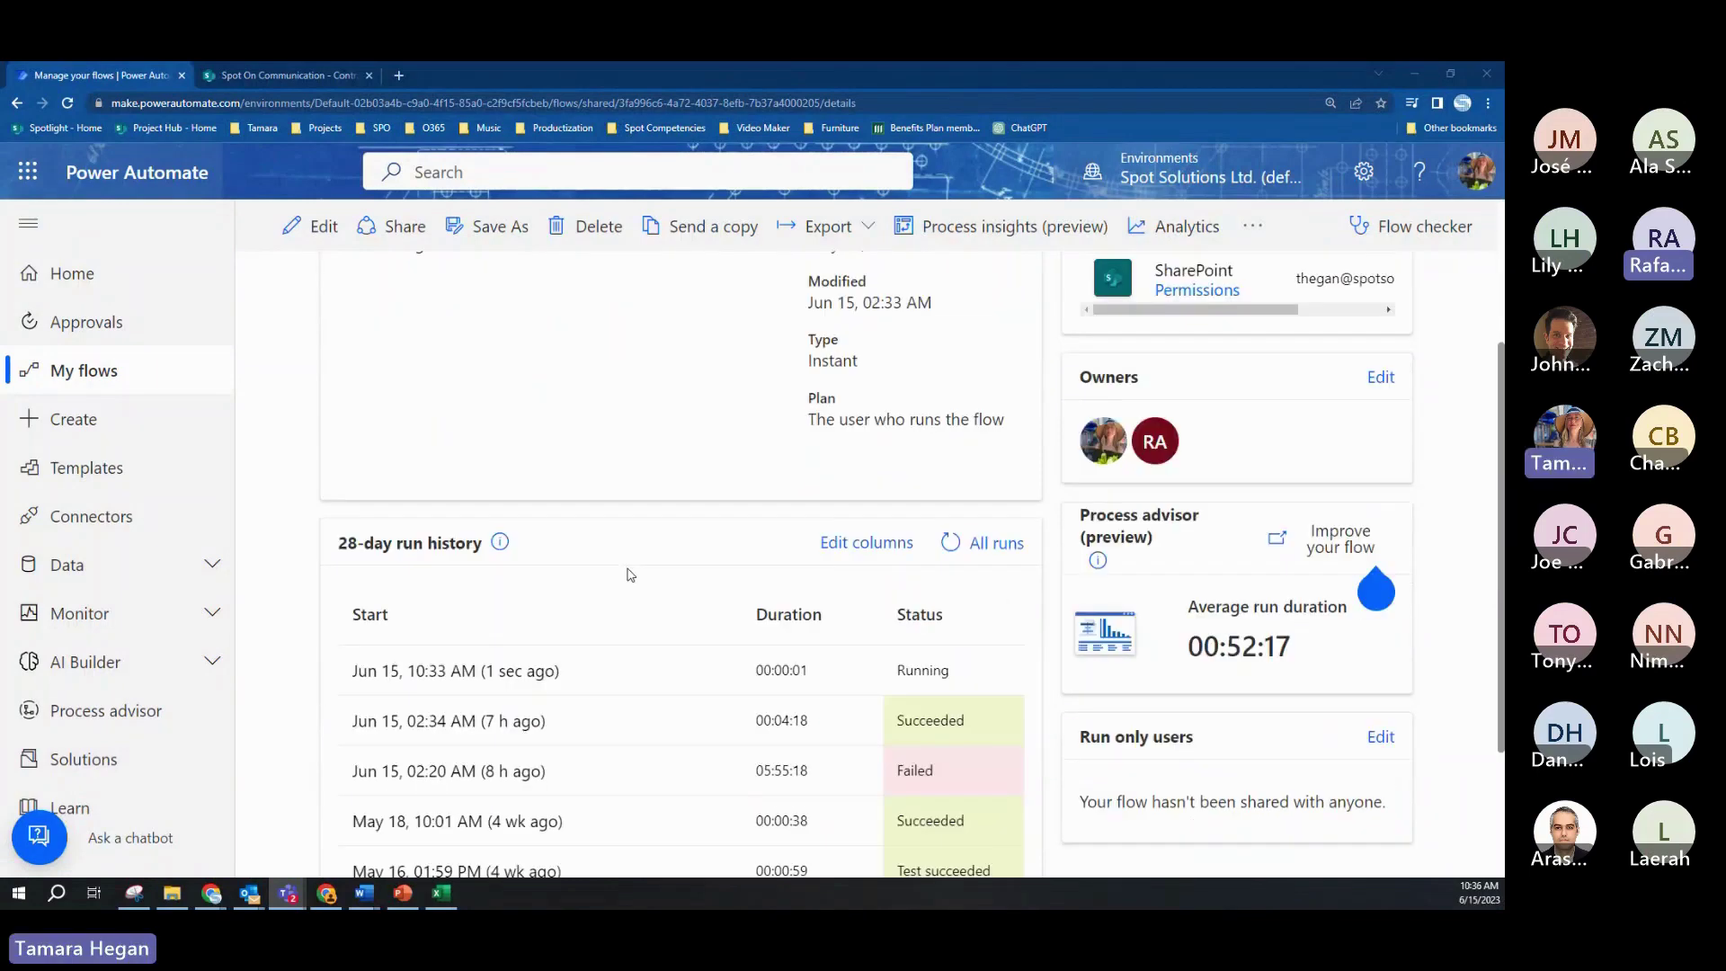
{"action": "left_click", "coordinate": [488, 671]}
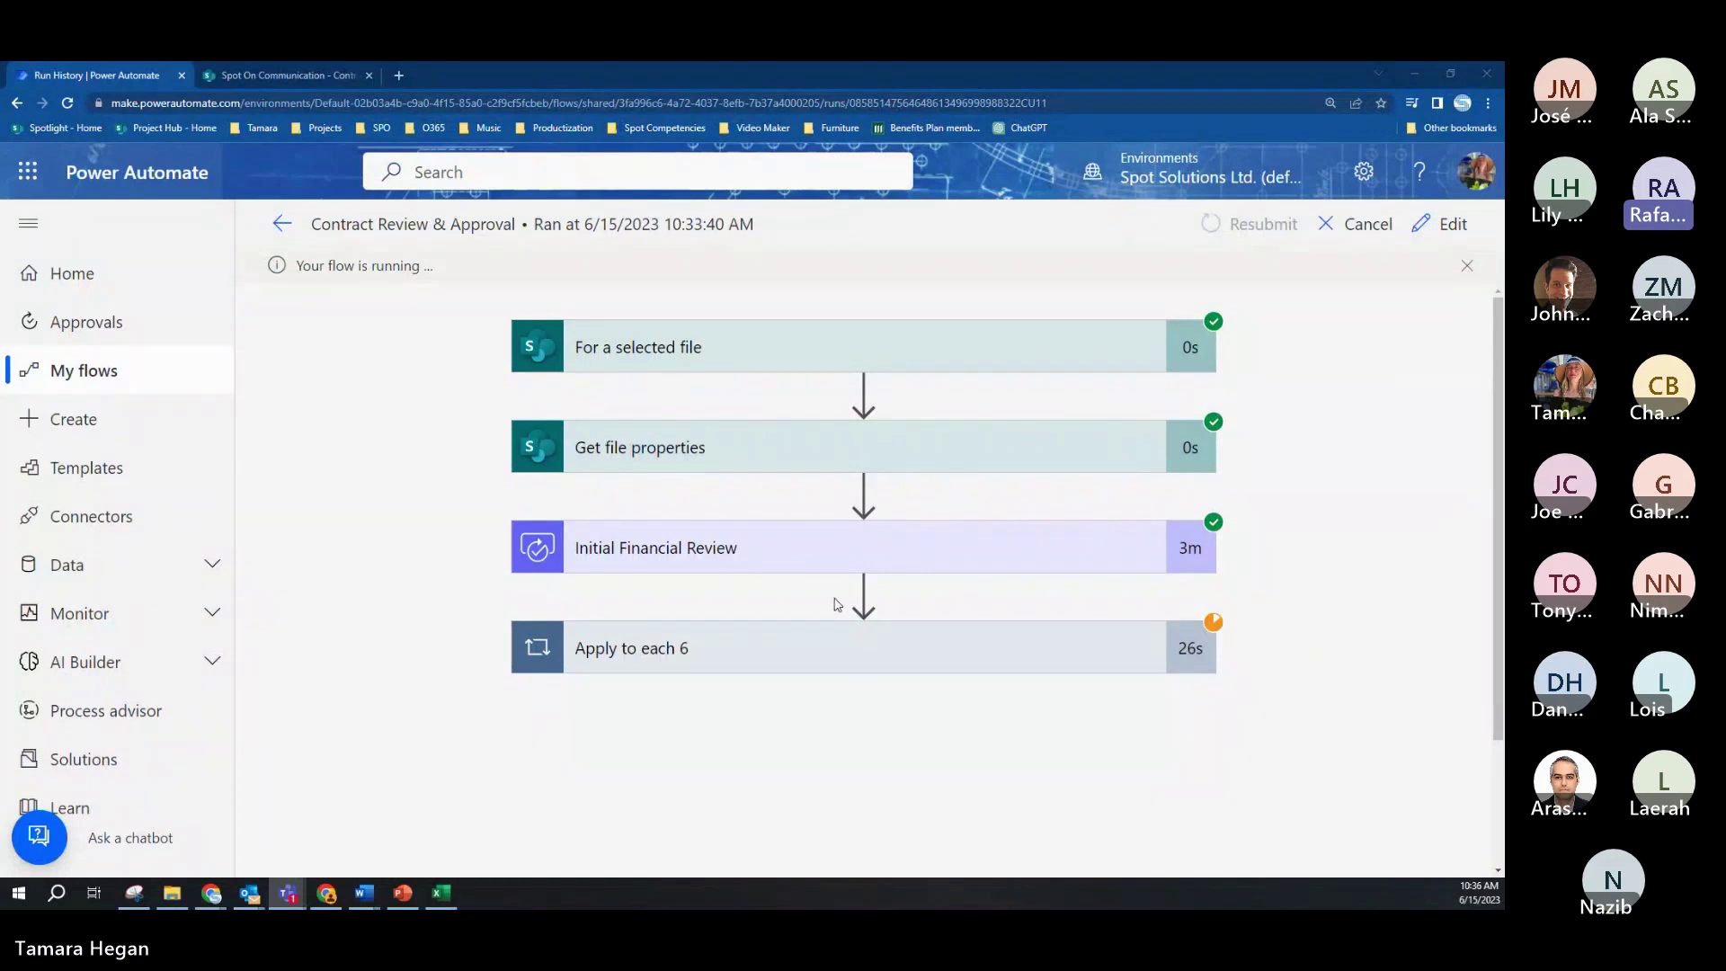
Step: Expand the Apply to each 6 loop, then view the Teams approval showing Review Complete
{"action": "left_click", "coordinate": [869, 648]}
{"action": "scroll", "coordinate": [868, 649], "scroll_direction": "down", "scroll_amount": 2}
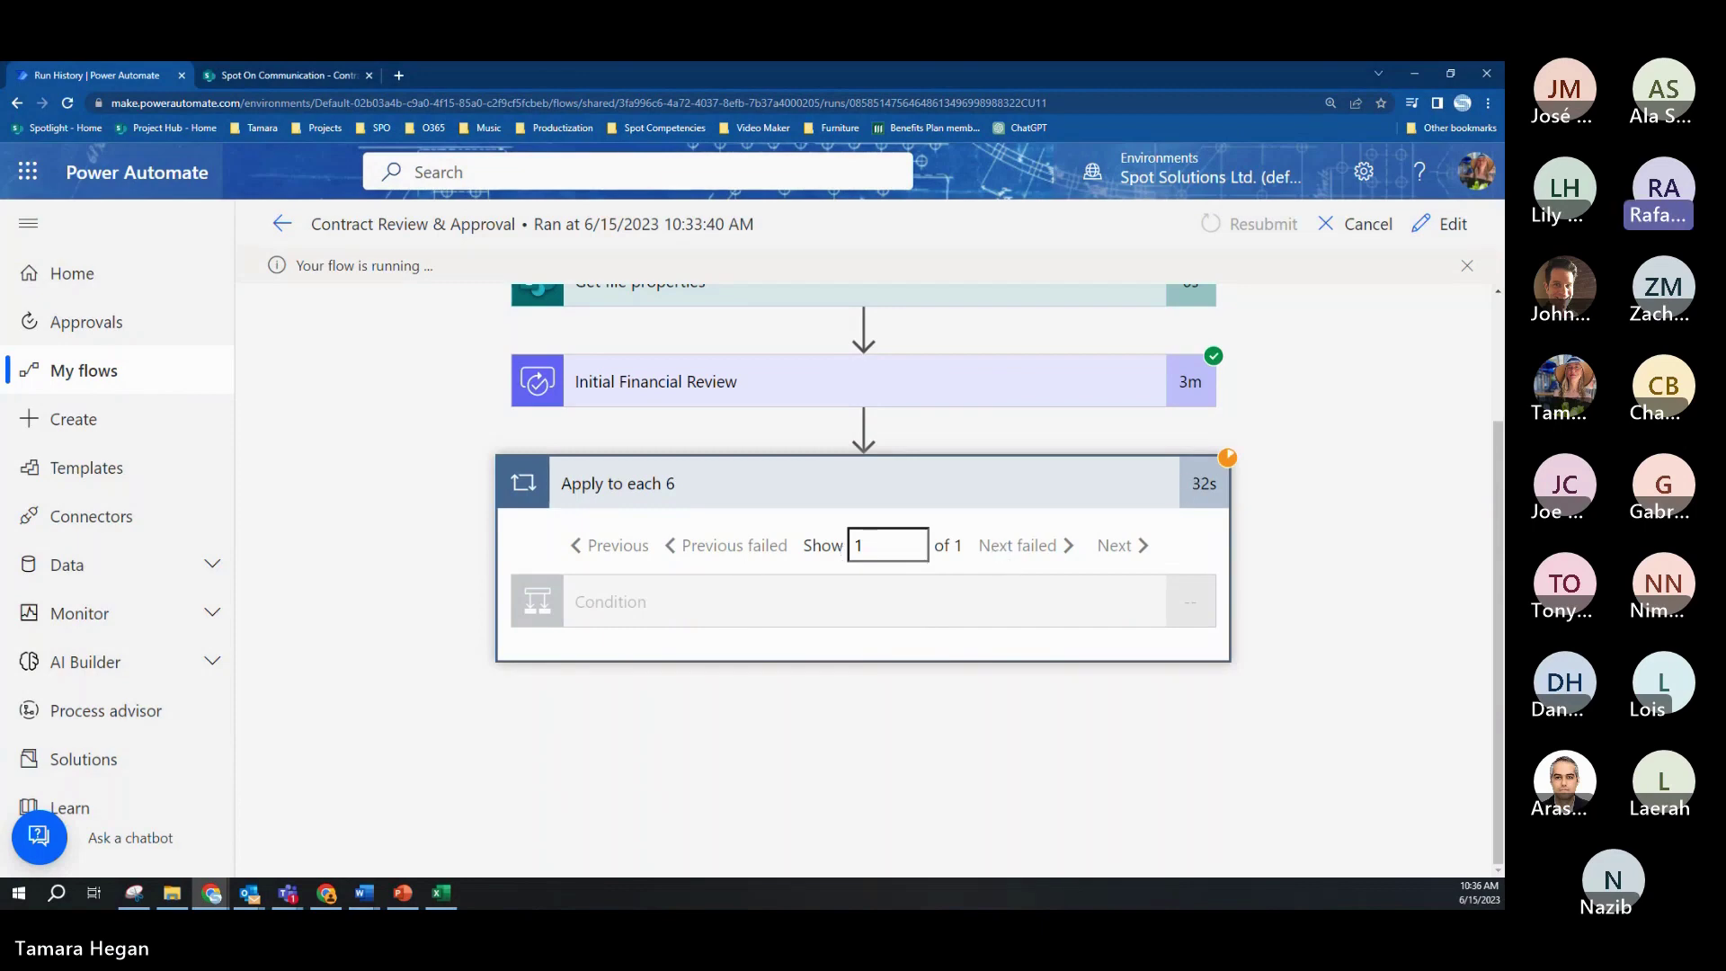
{"action": "key", "text": "alt+Tab"}
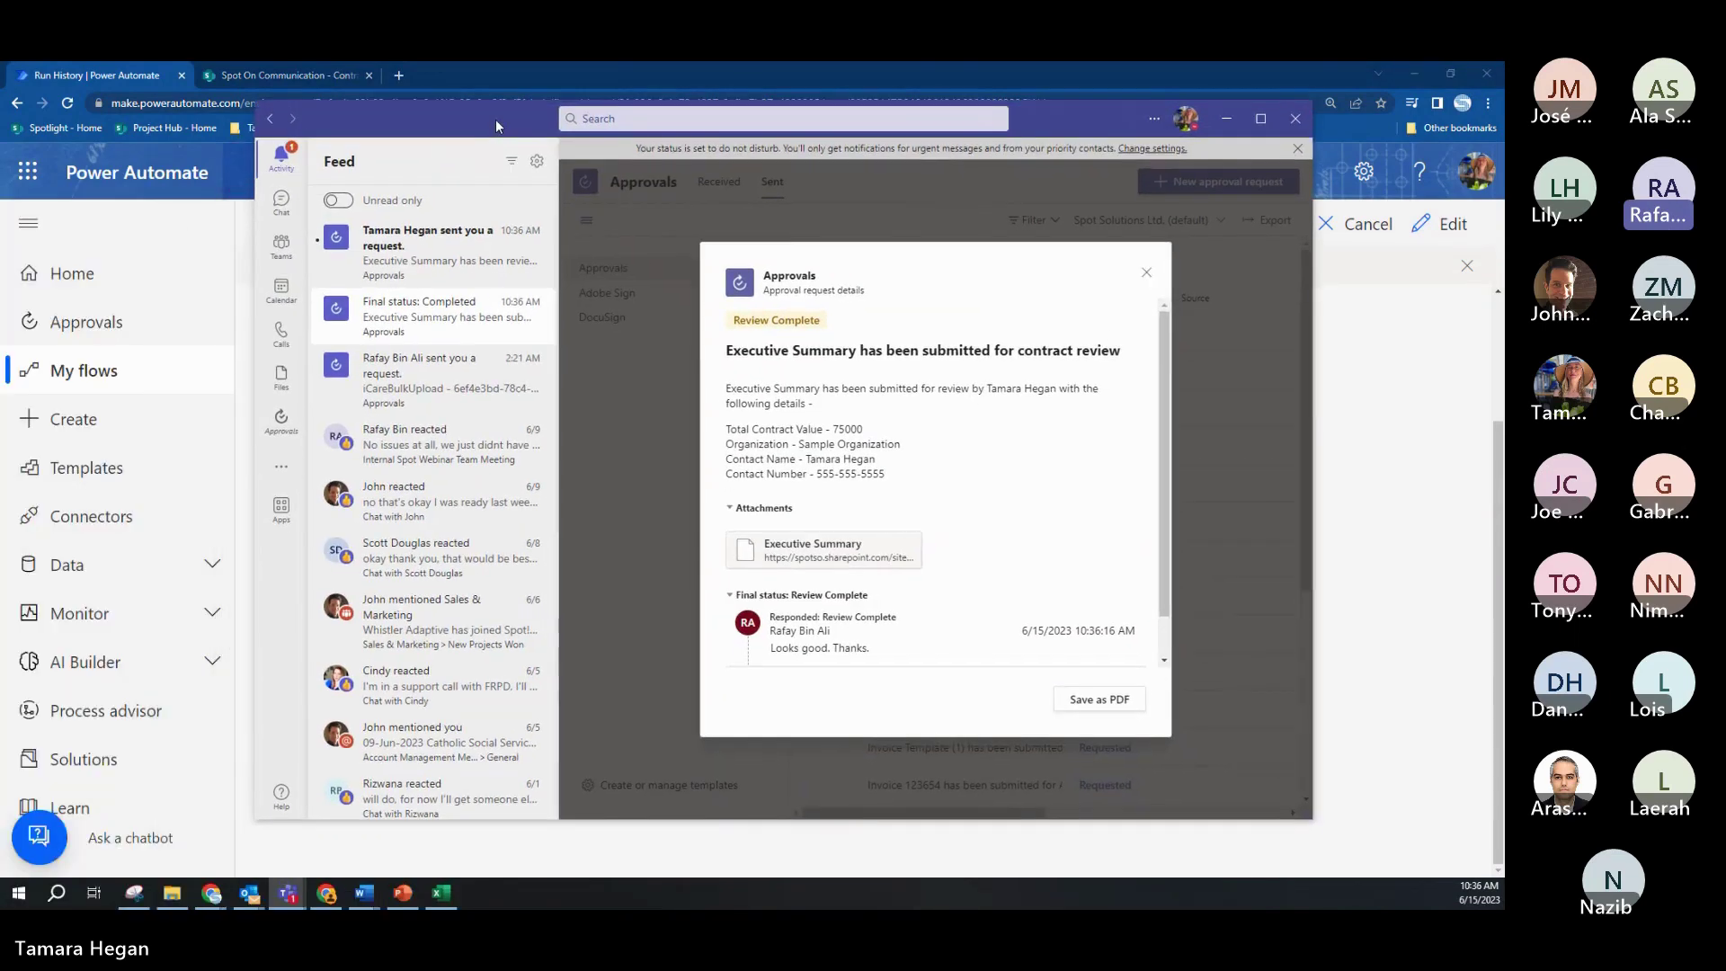
{"action": "left_click_drag", "start_coordinate": [495, 119], "coordinate": [498, 127]}
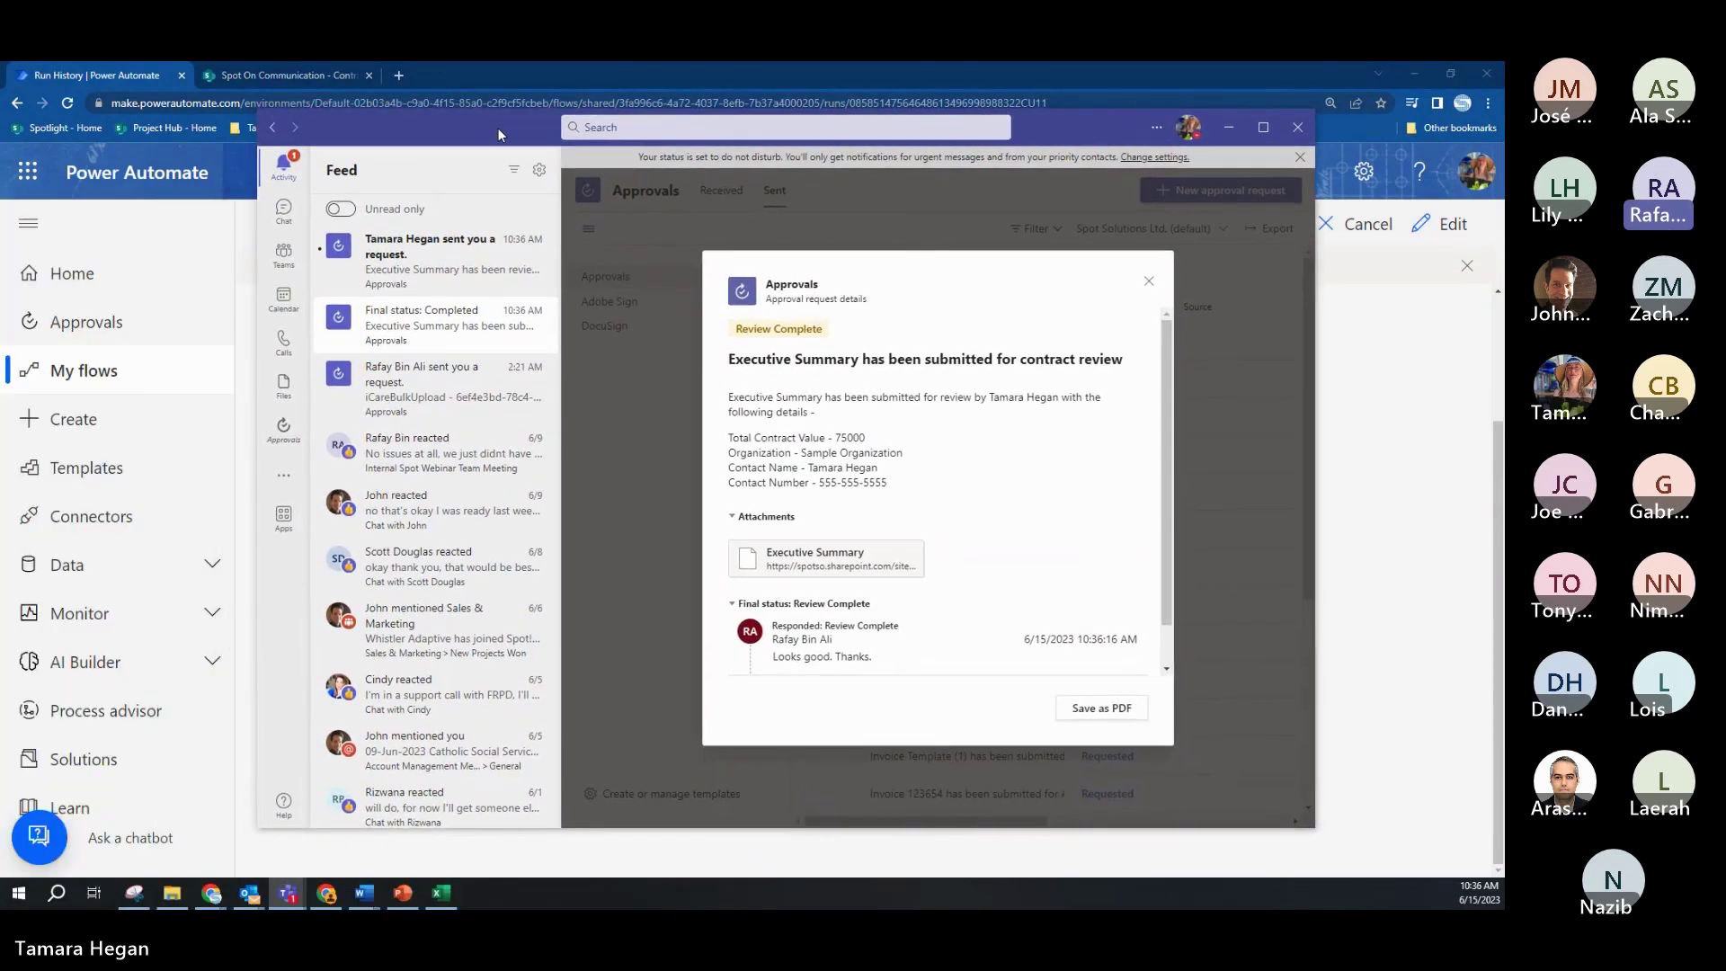
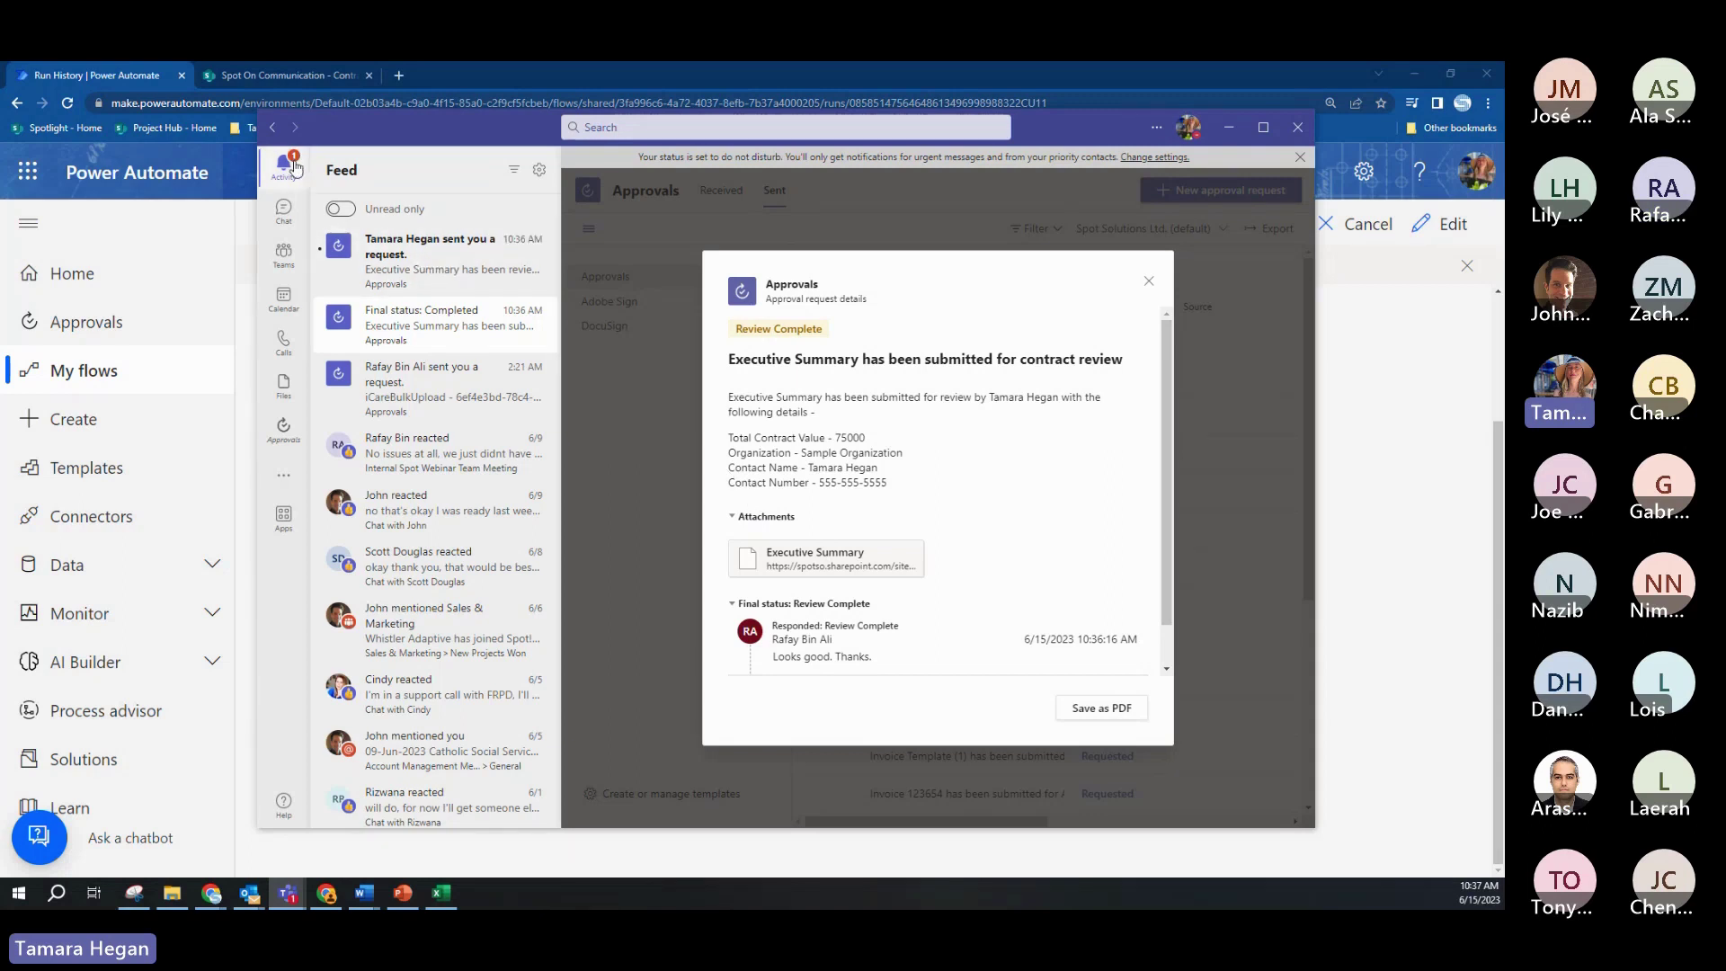
Step: Open the Executive Summary request, comment 'I agree with the terms please proceed' and approve it
{"action": "left_click", "coordinate": [404, 254]}
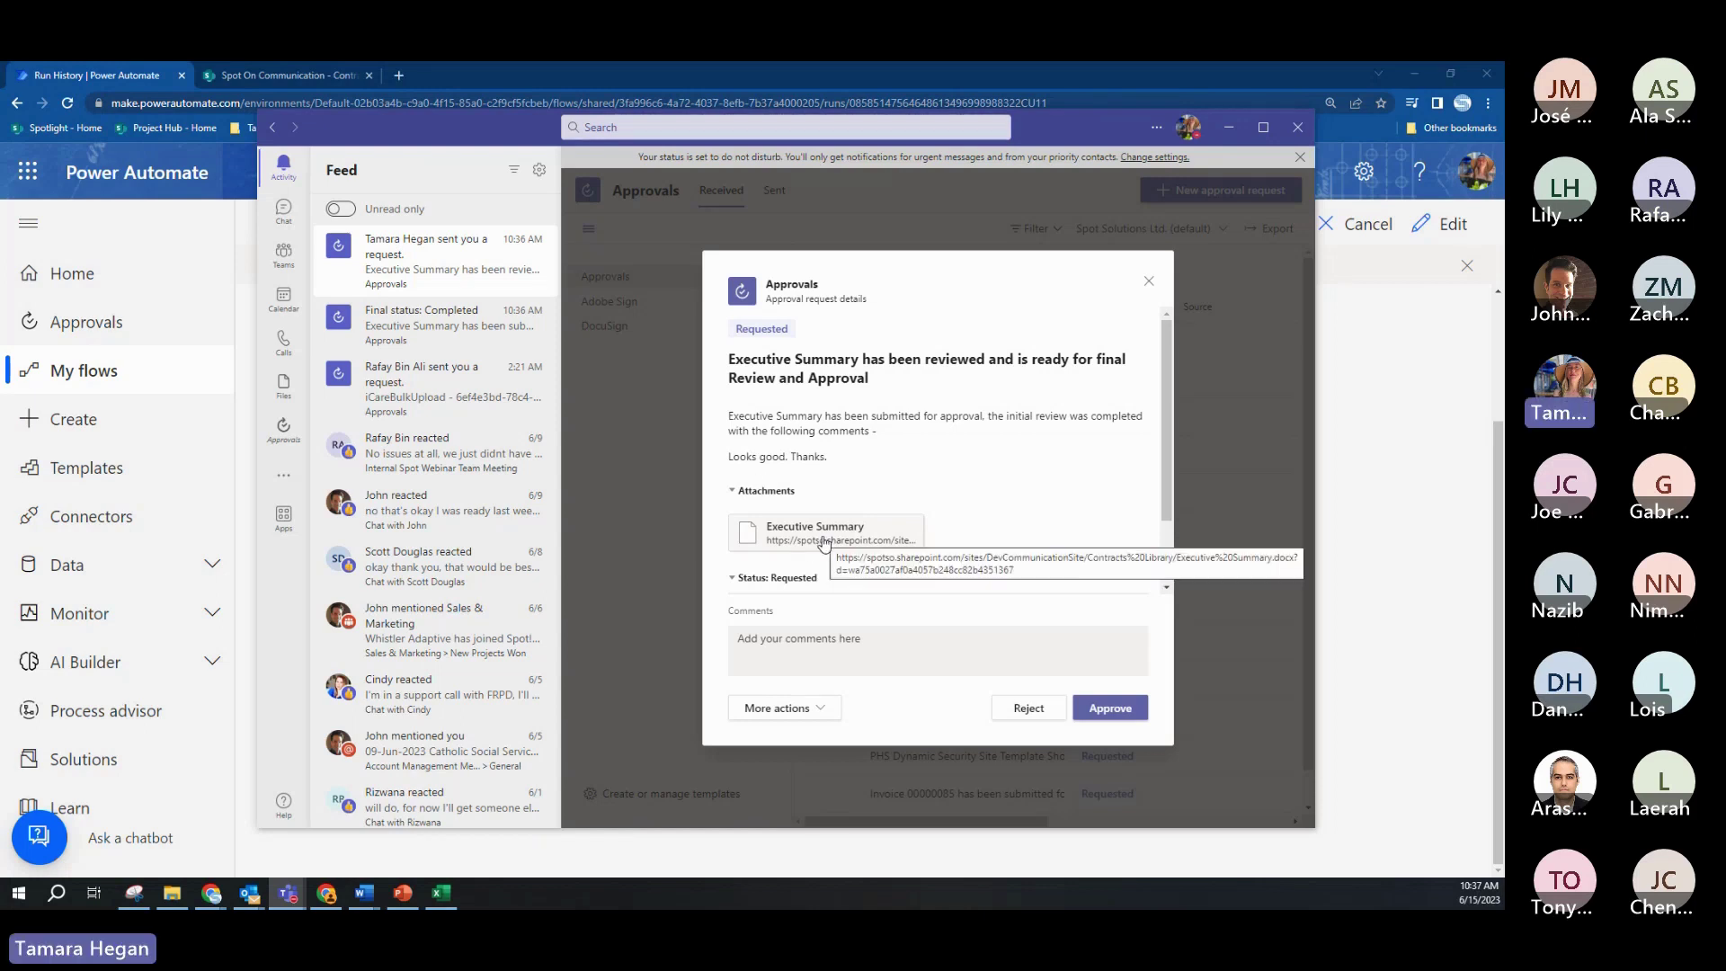
{"action": "left_click", "coordinate": [789, 636]}
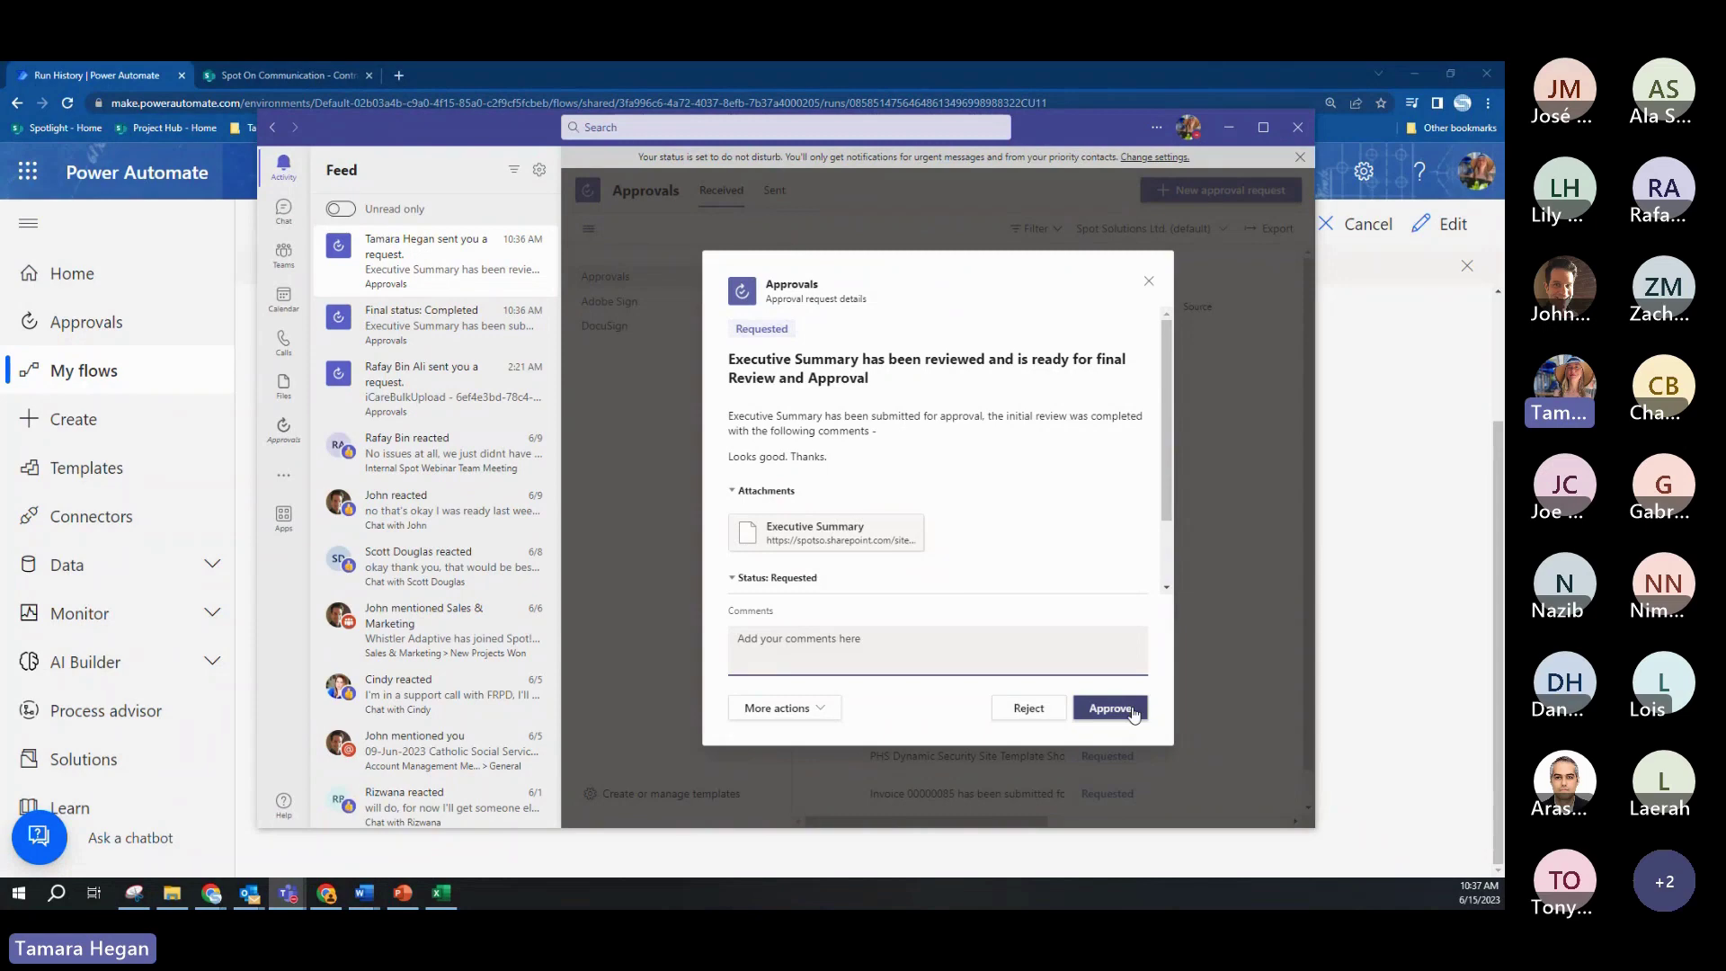
{"action": "left_click", "coordinate": [1011, 665]}
{"action": "type", "text": "I"}
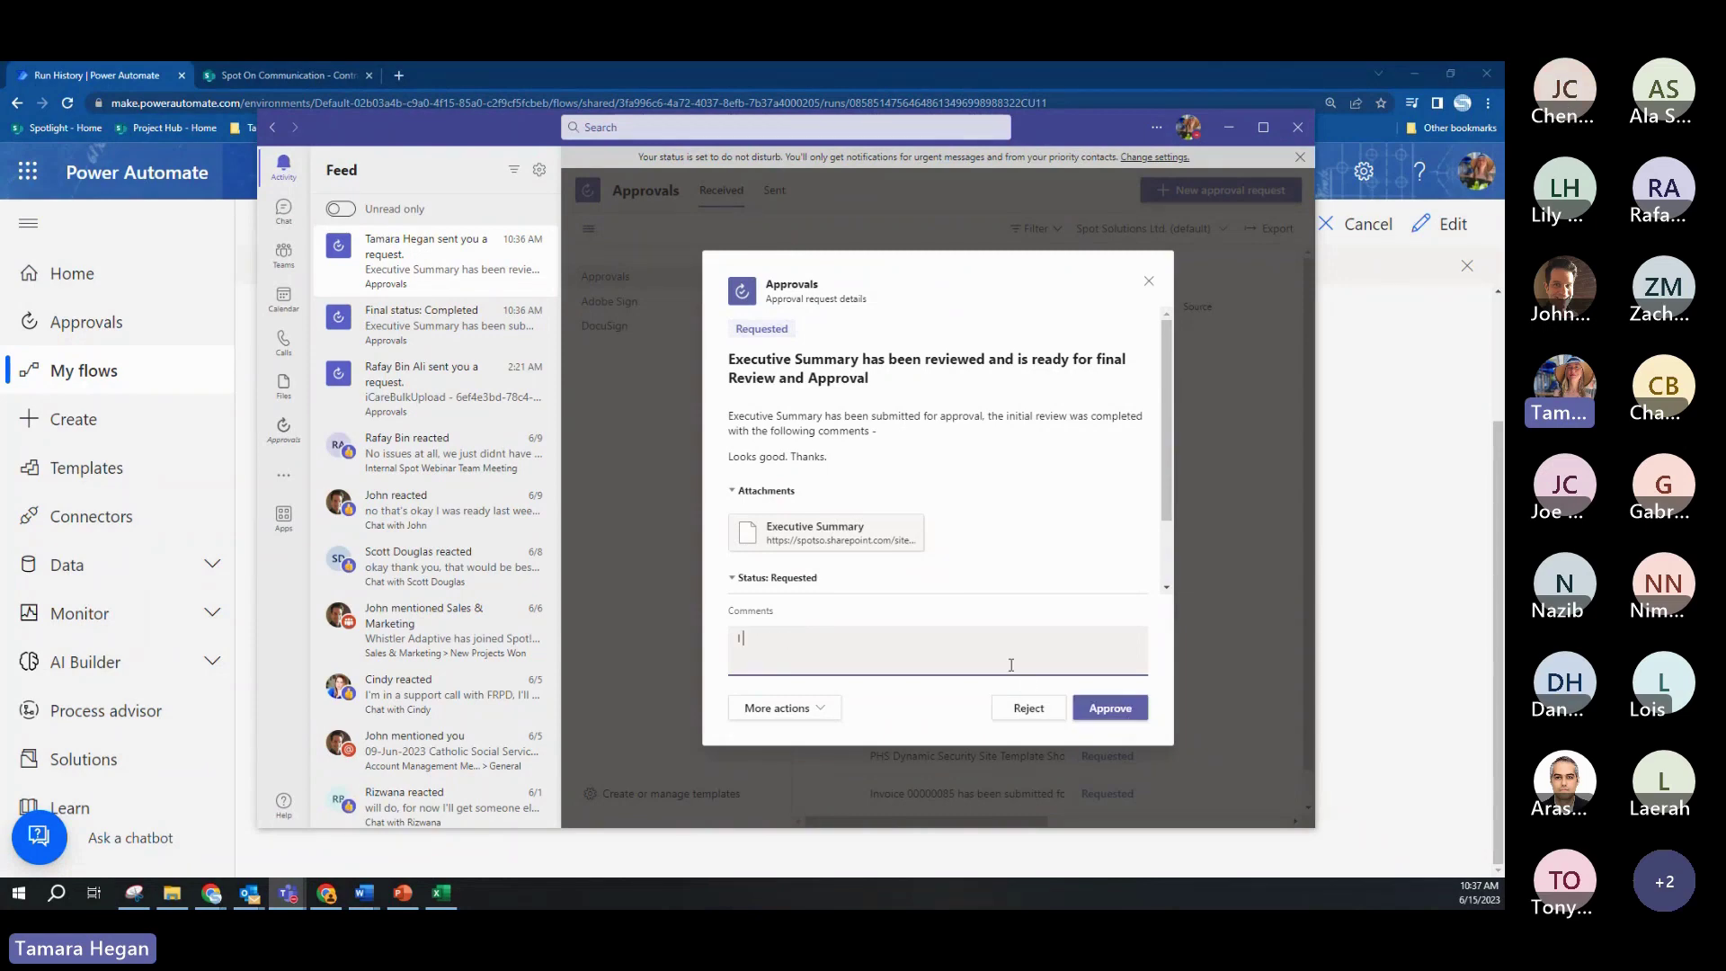
{"action": "type", "text": " agree with t"}
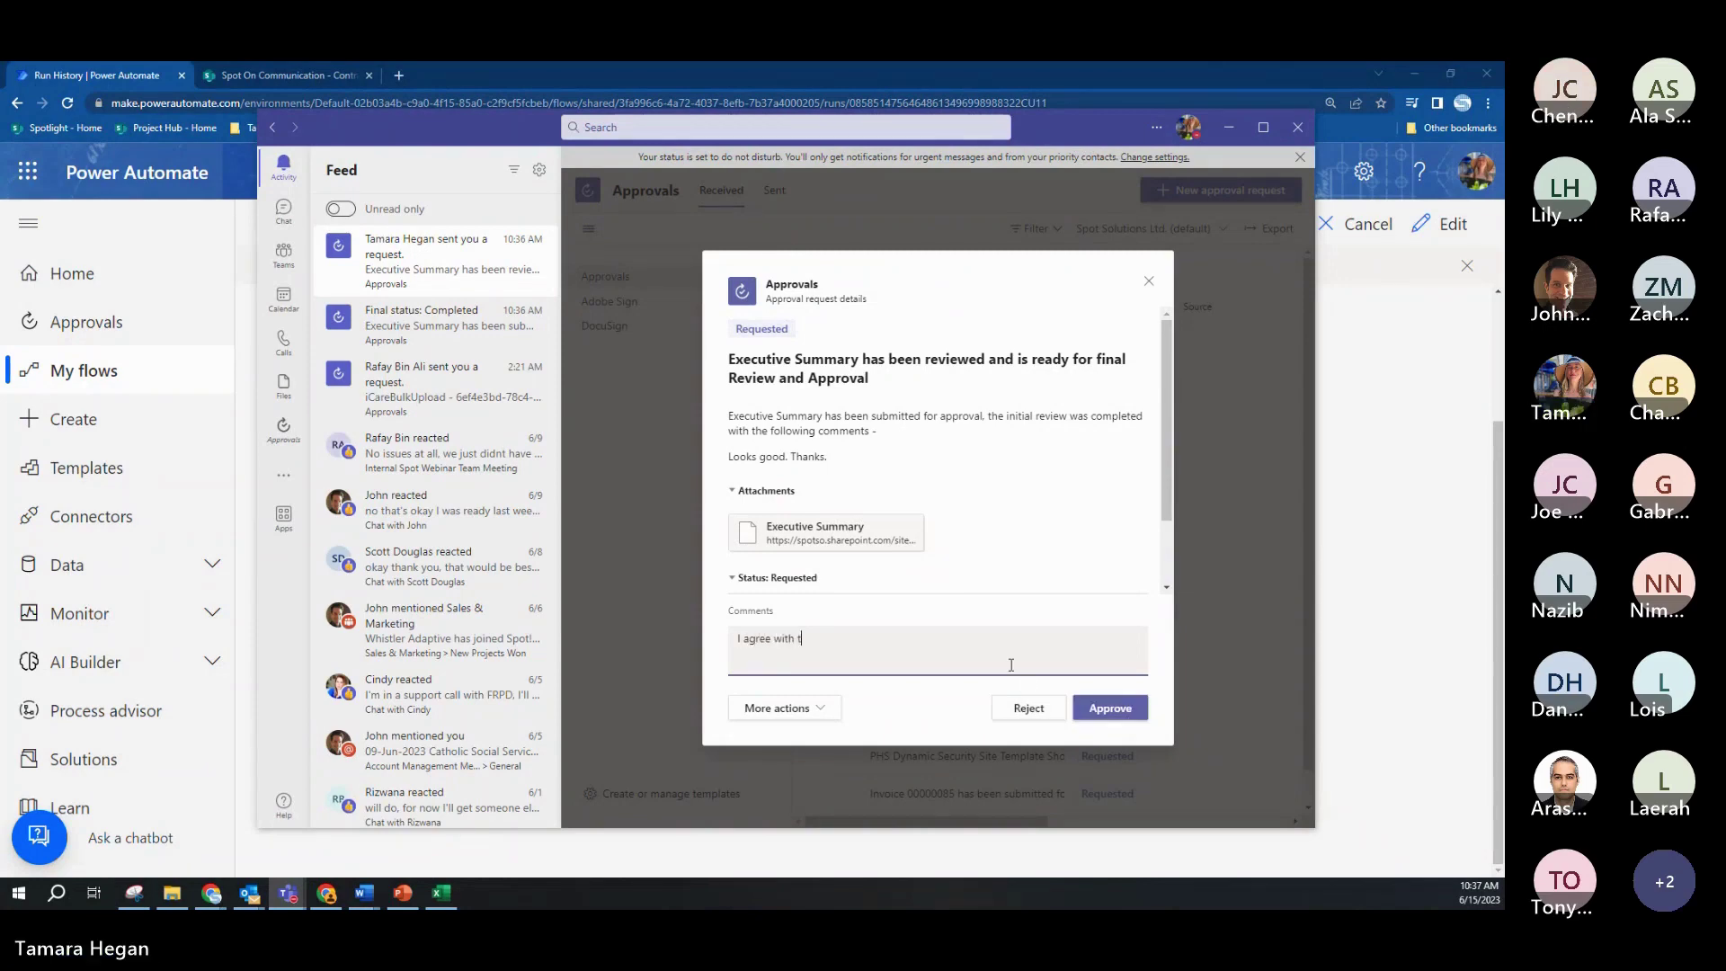
{"action": "type", "text": "he terms please proceed"}
{"action": "left_click", "coordinate": [1128, 714]}
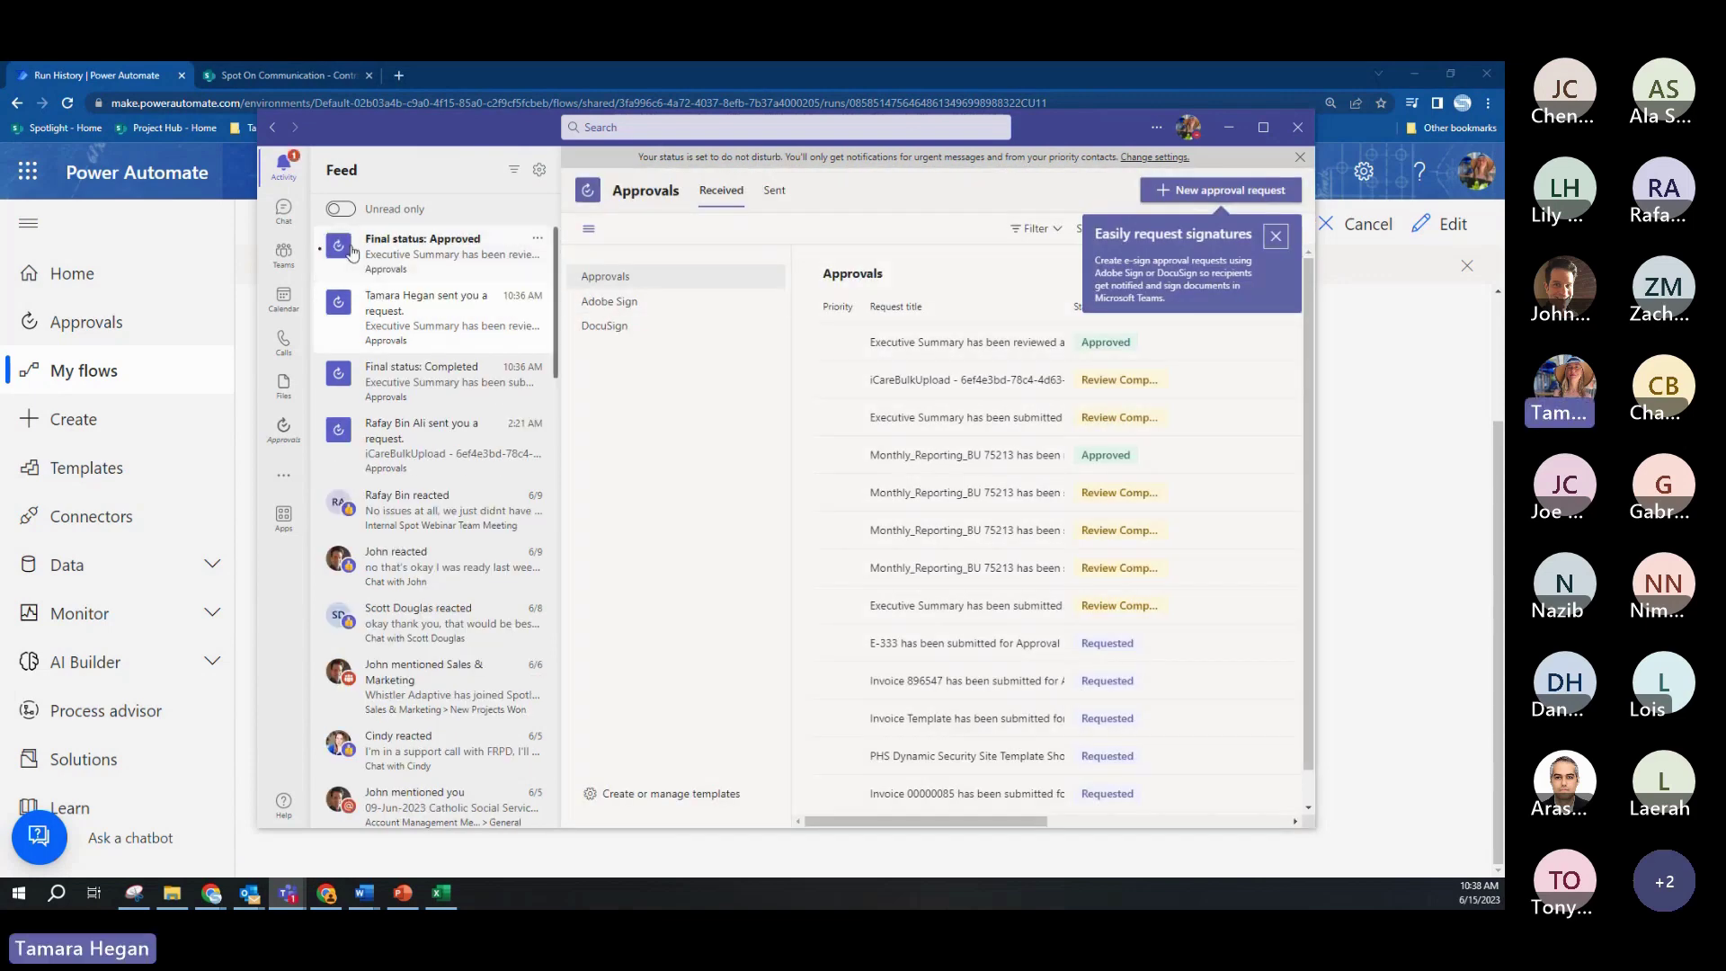
Step: Reopen the request to confirm Final status: Approved, then switch over to Outlook
{"action": "left_click", "coordinate": [454, 261]}
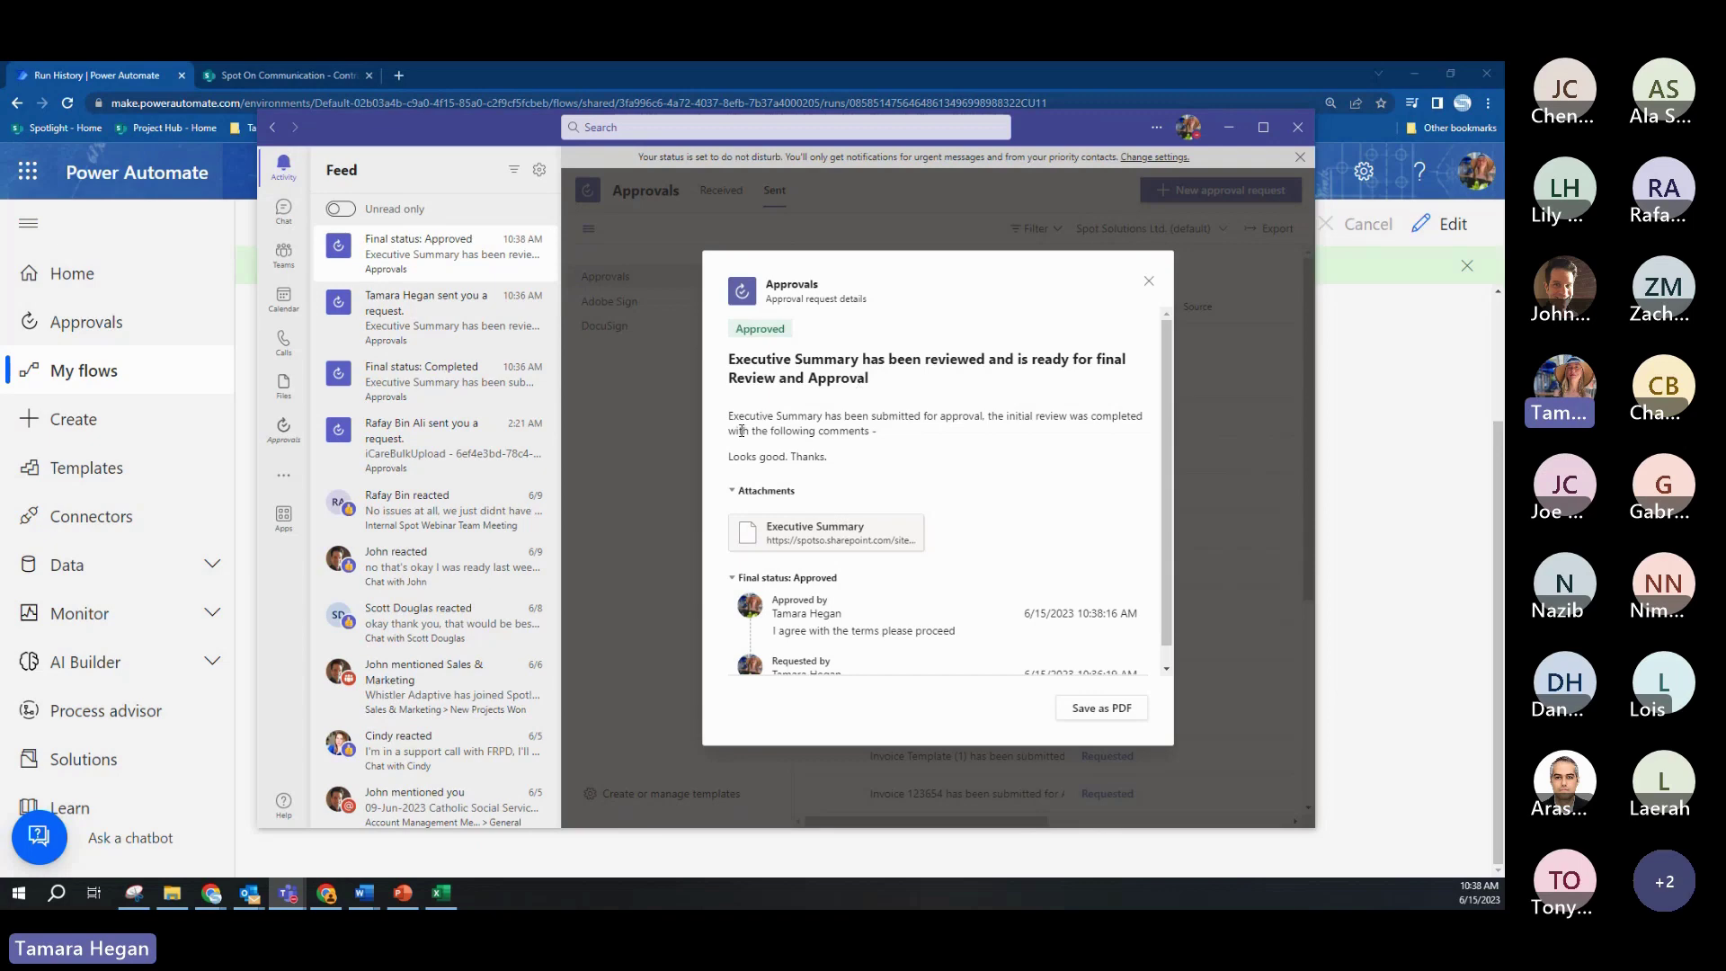
{"action": "scroll", "coordinate": [869, 434], "scroll_direction": "down", "scroll_amount": 2}
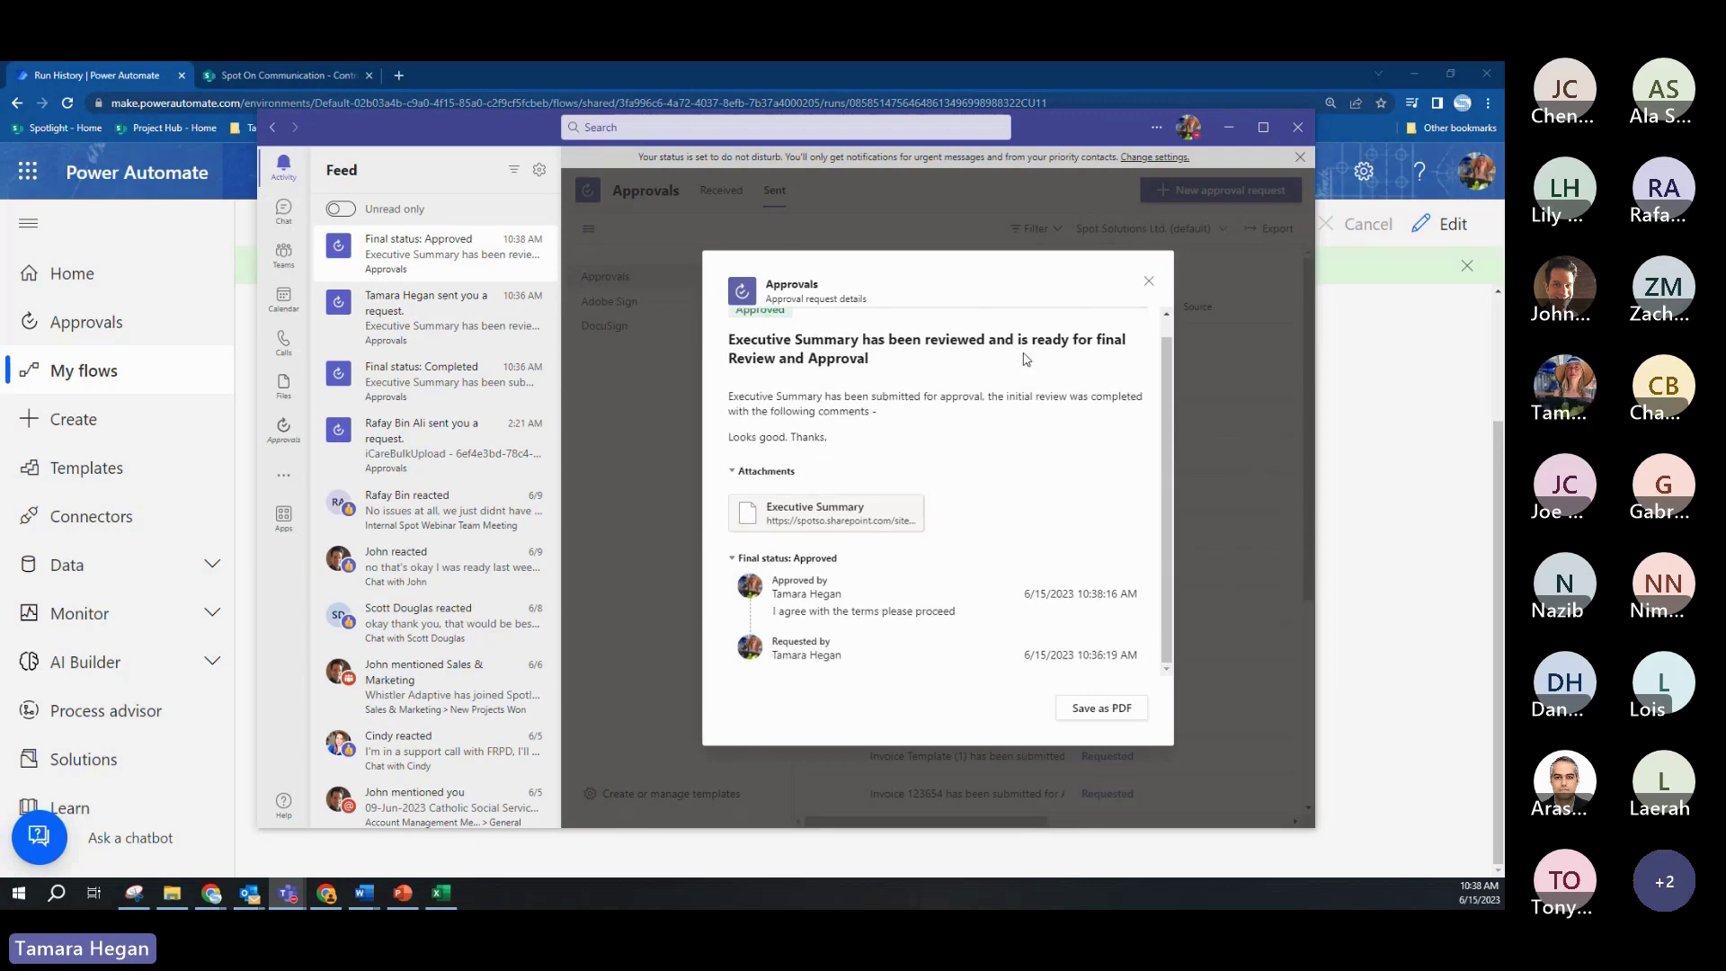
{"action": "left_click", "coordinate": [1227, 127]}
{"action": "mouse_move", "coordinate": [250, 899]}
{"action": "left_click", "coordinate": [149, 831]}
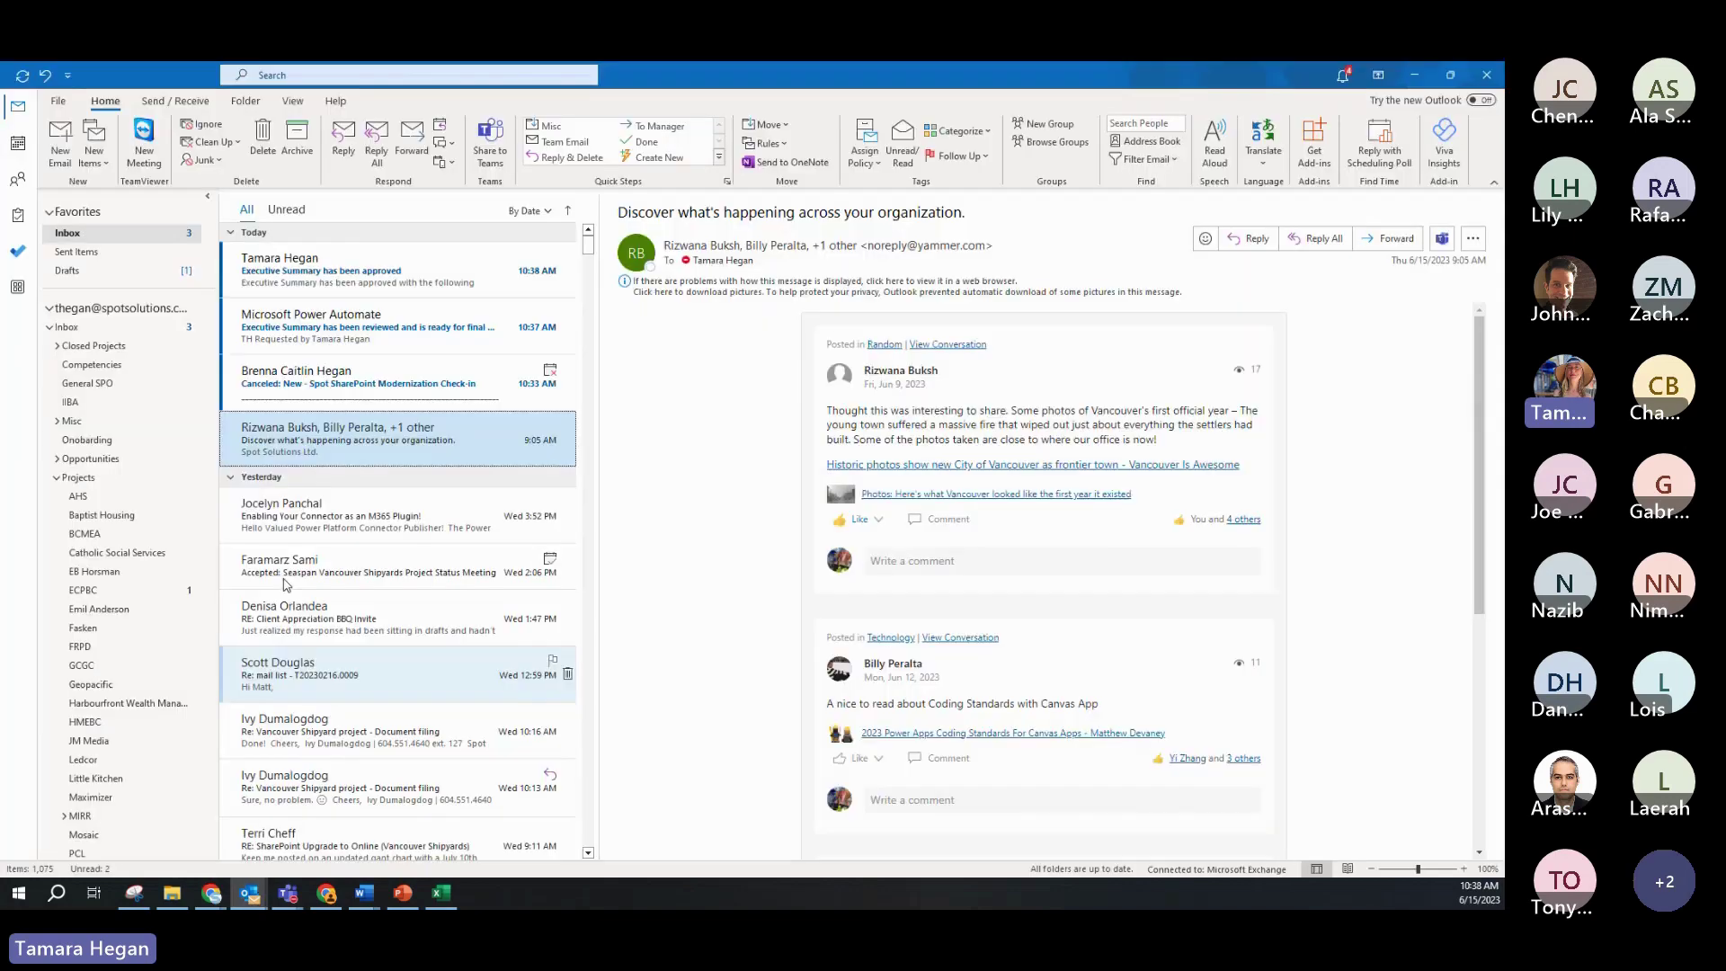
Step: Read the 'Executive Summary has been approved' email, then return to the browser's flow run
{"action": "left_click", "coordinate": [310, 272]}
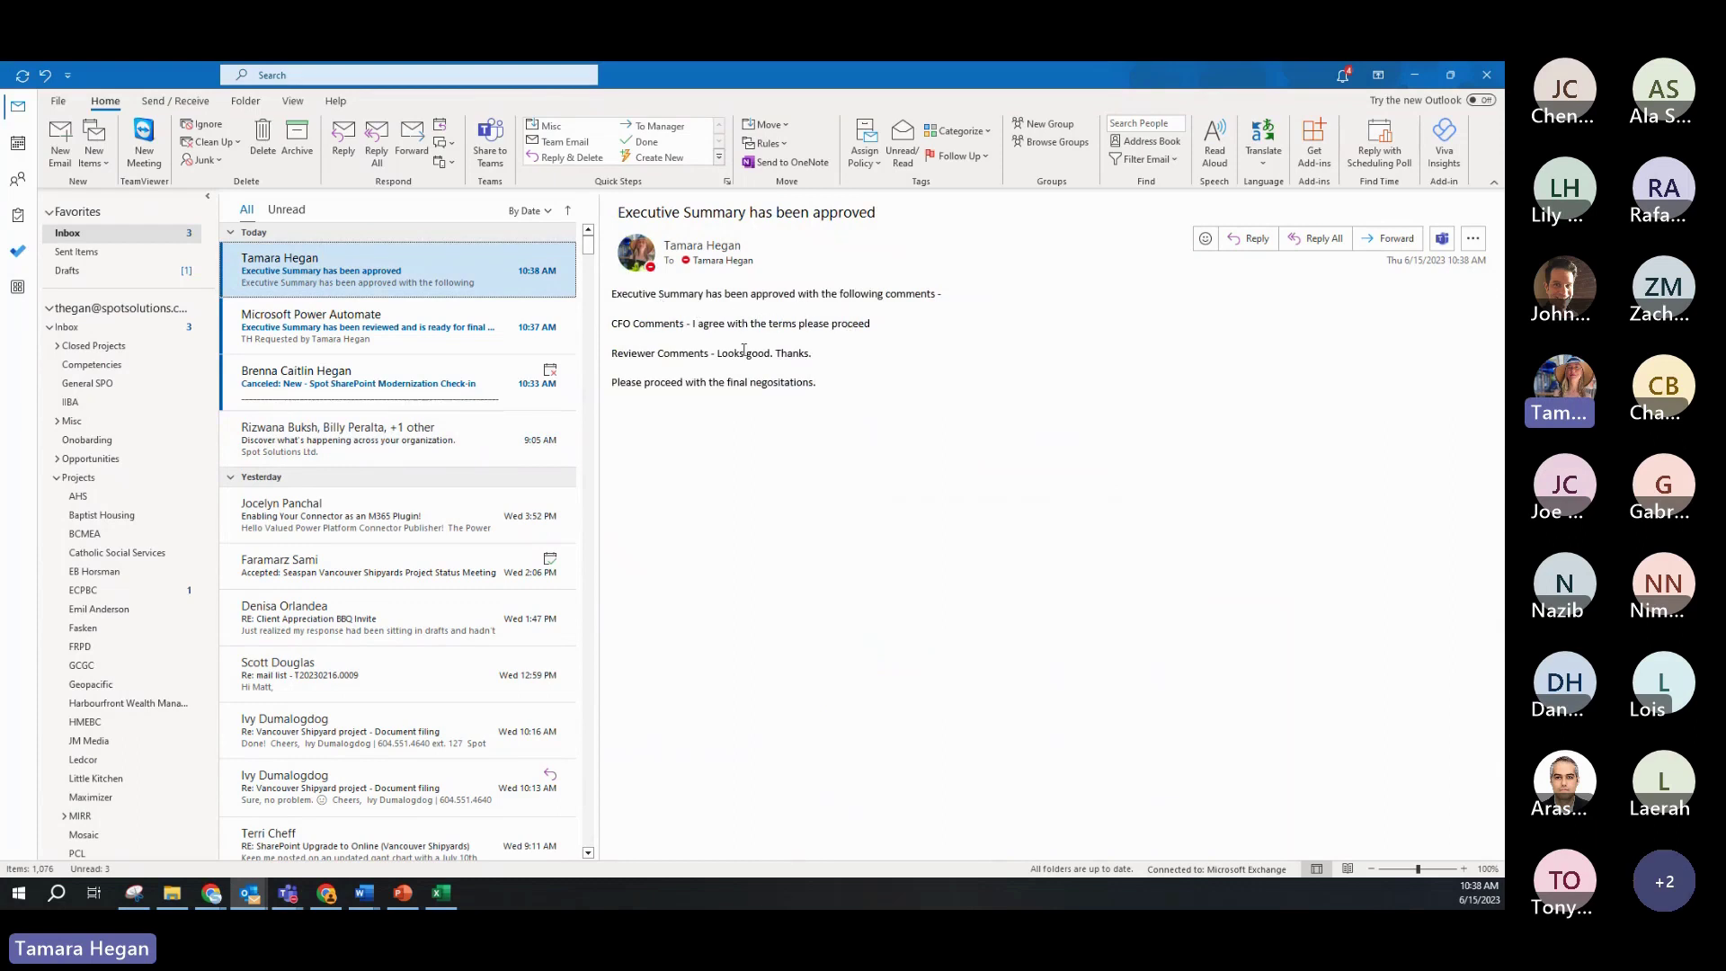
{"action": "left_click", "coordinate": [790, 395]}
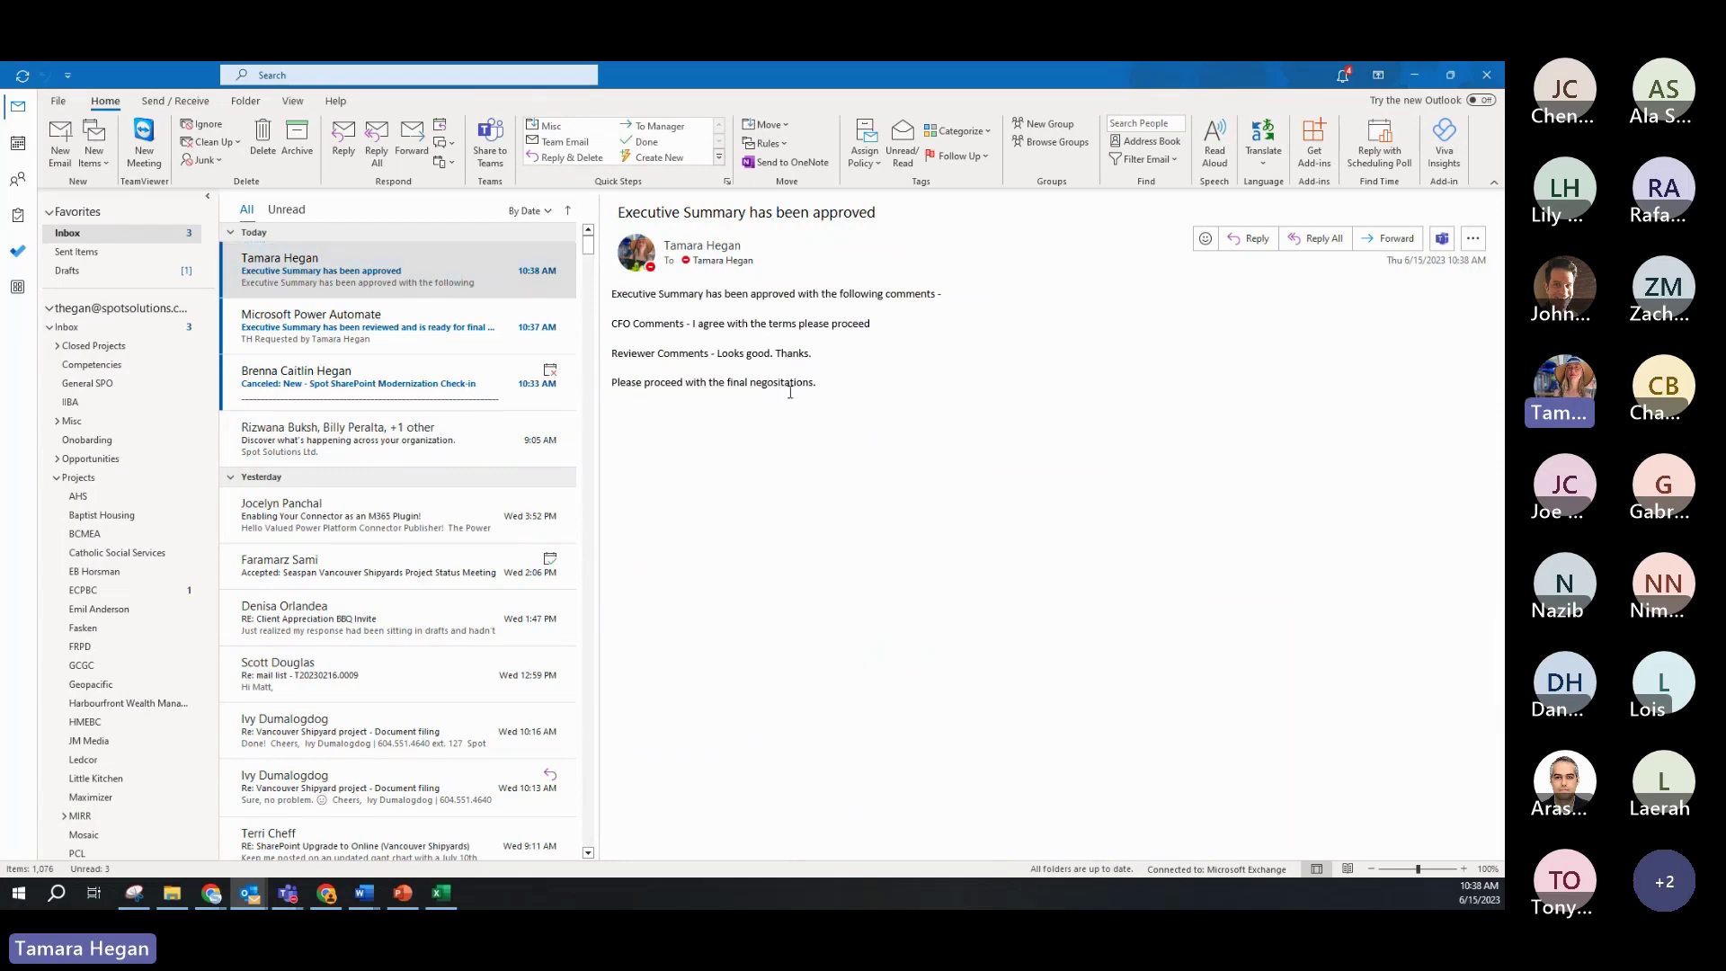
{"action": "key", "text": "alt+Tab"}
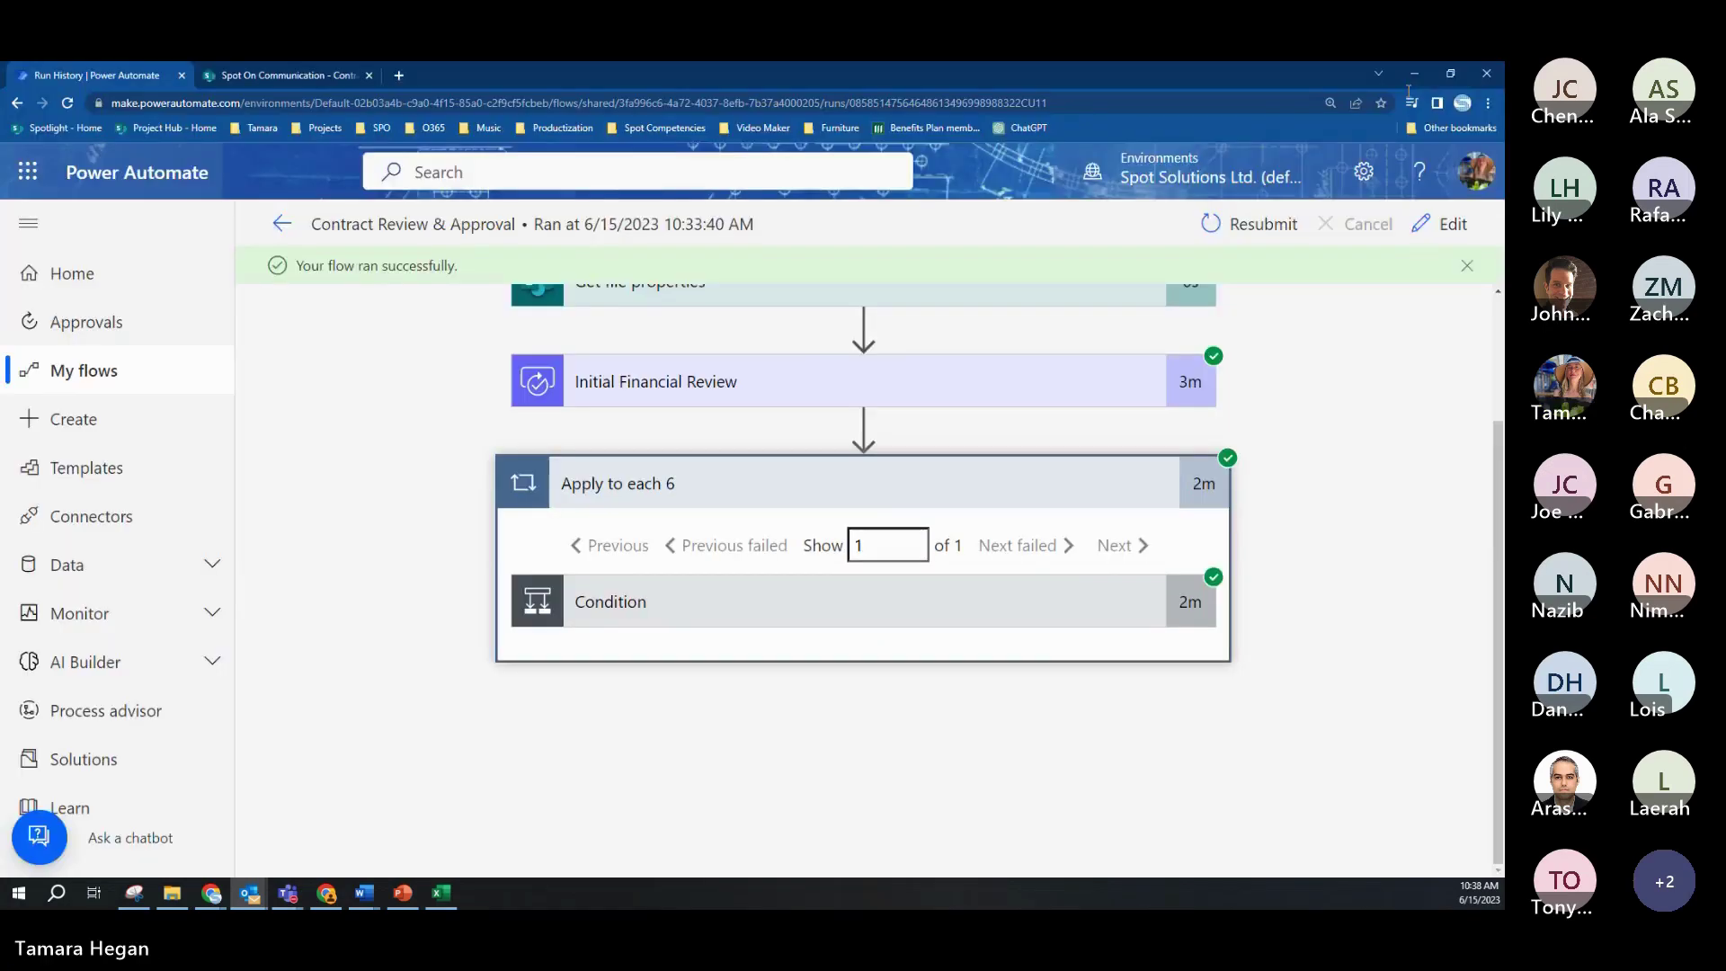
Step: Reload the Contracts Library and verify Executive Summary.docx shows Approved, dated 6/15/2023
{"action": "left_click", "coordinate": [311, 76]}
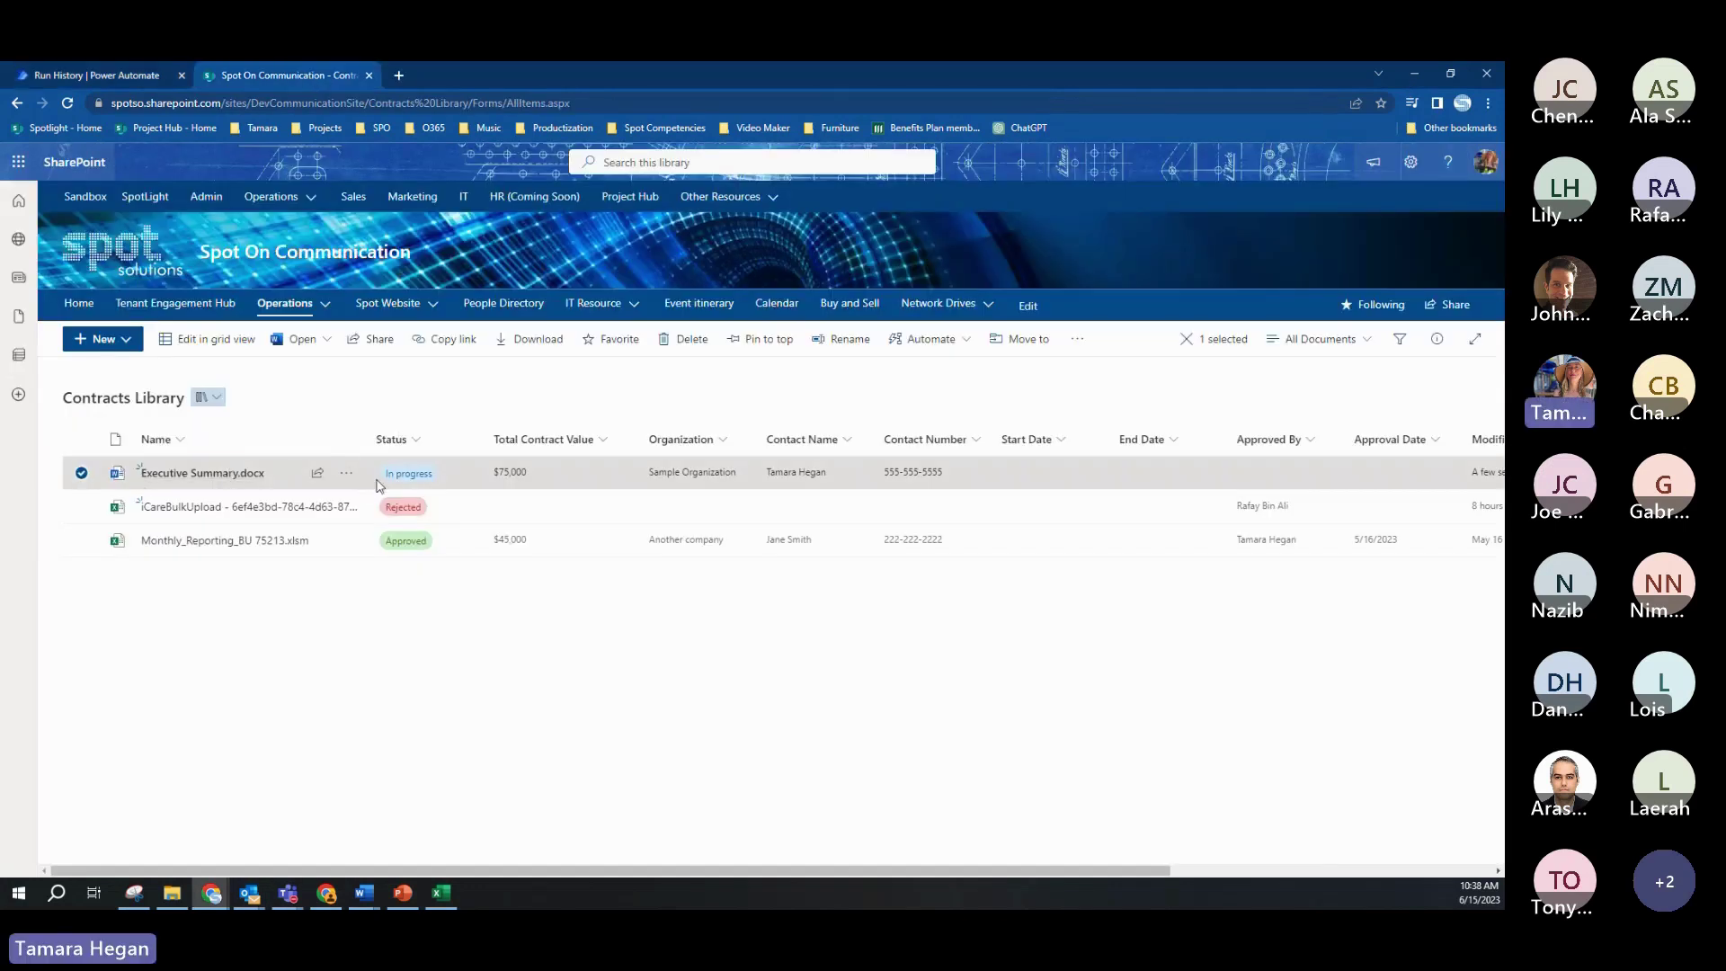
{"action": "left_click", "coordinate": [66, 103]}
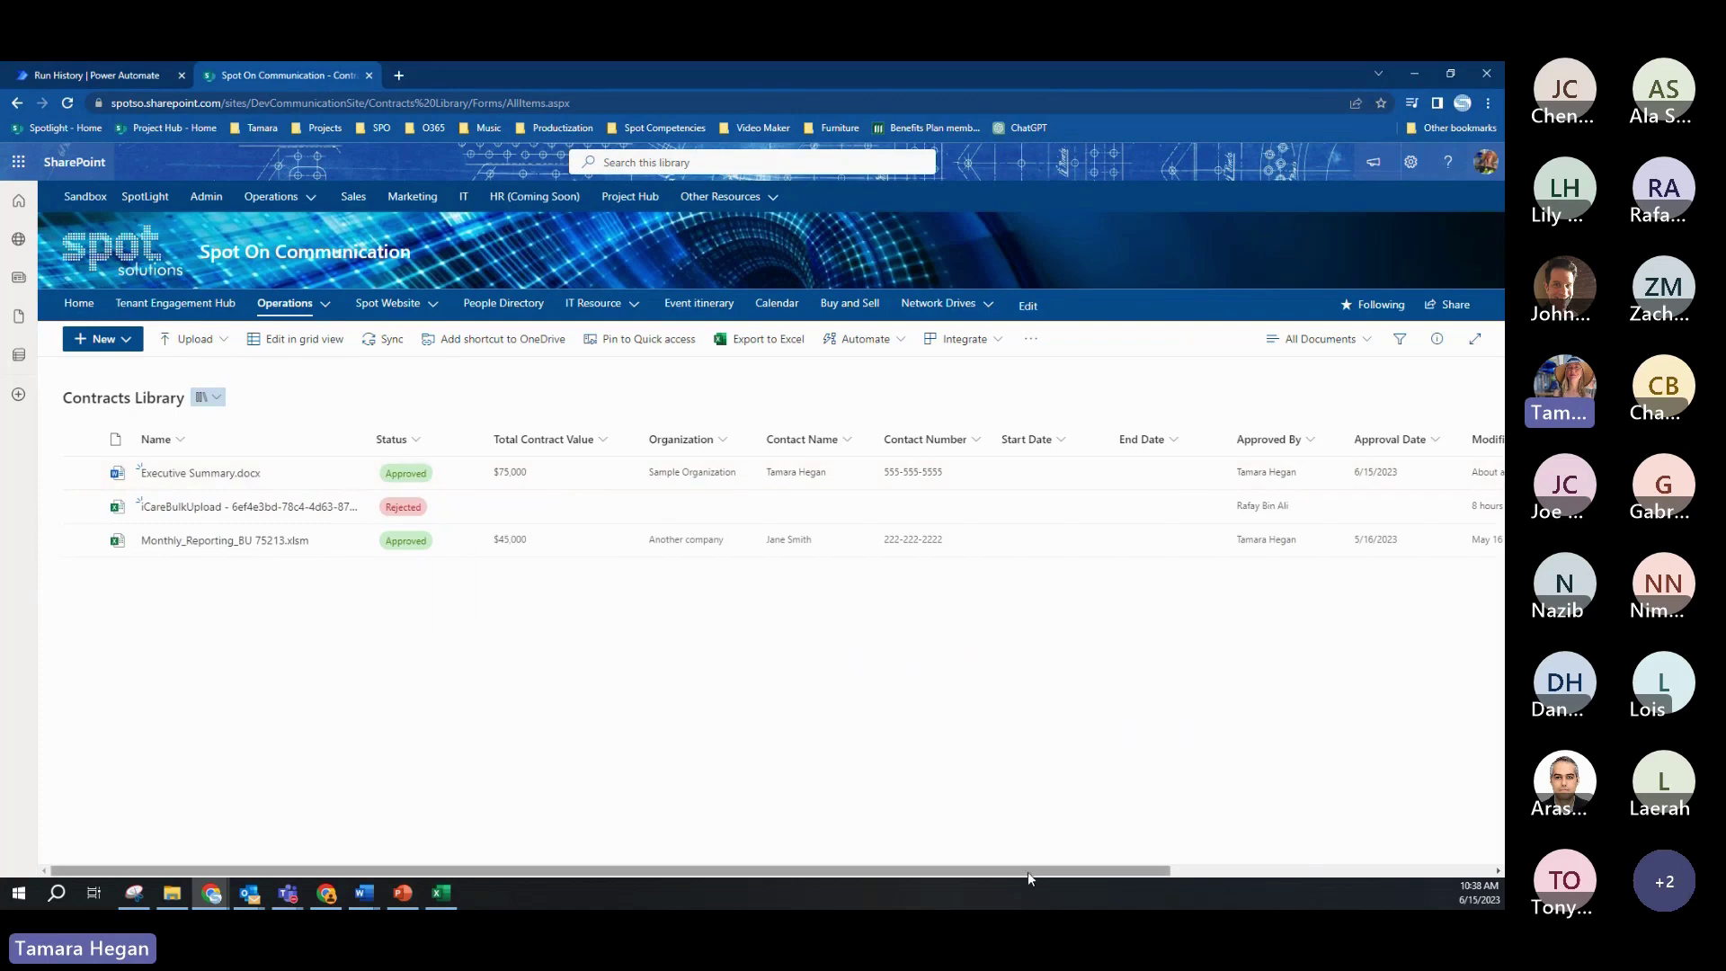
{"action": "left_click_drag", "start_coordinate": [1033, 871], "coordinate": [1306, 848]}
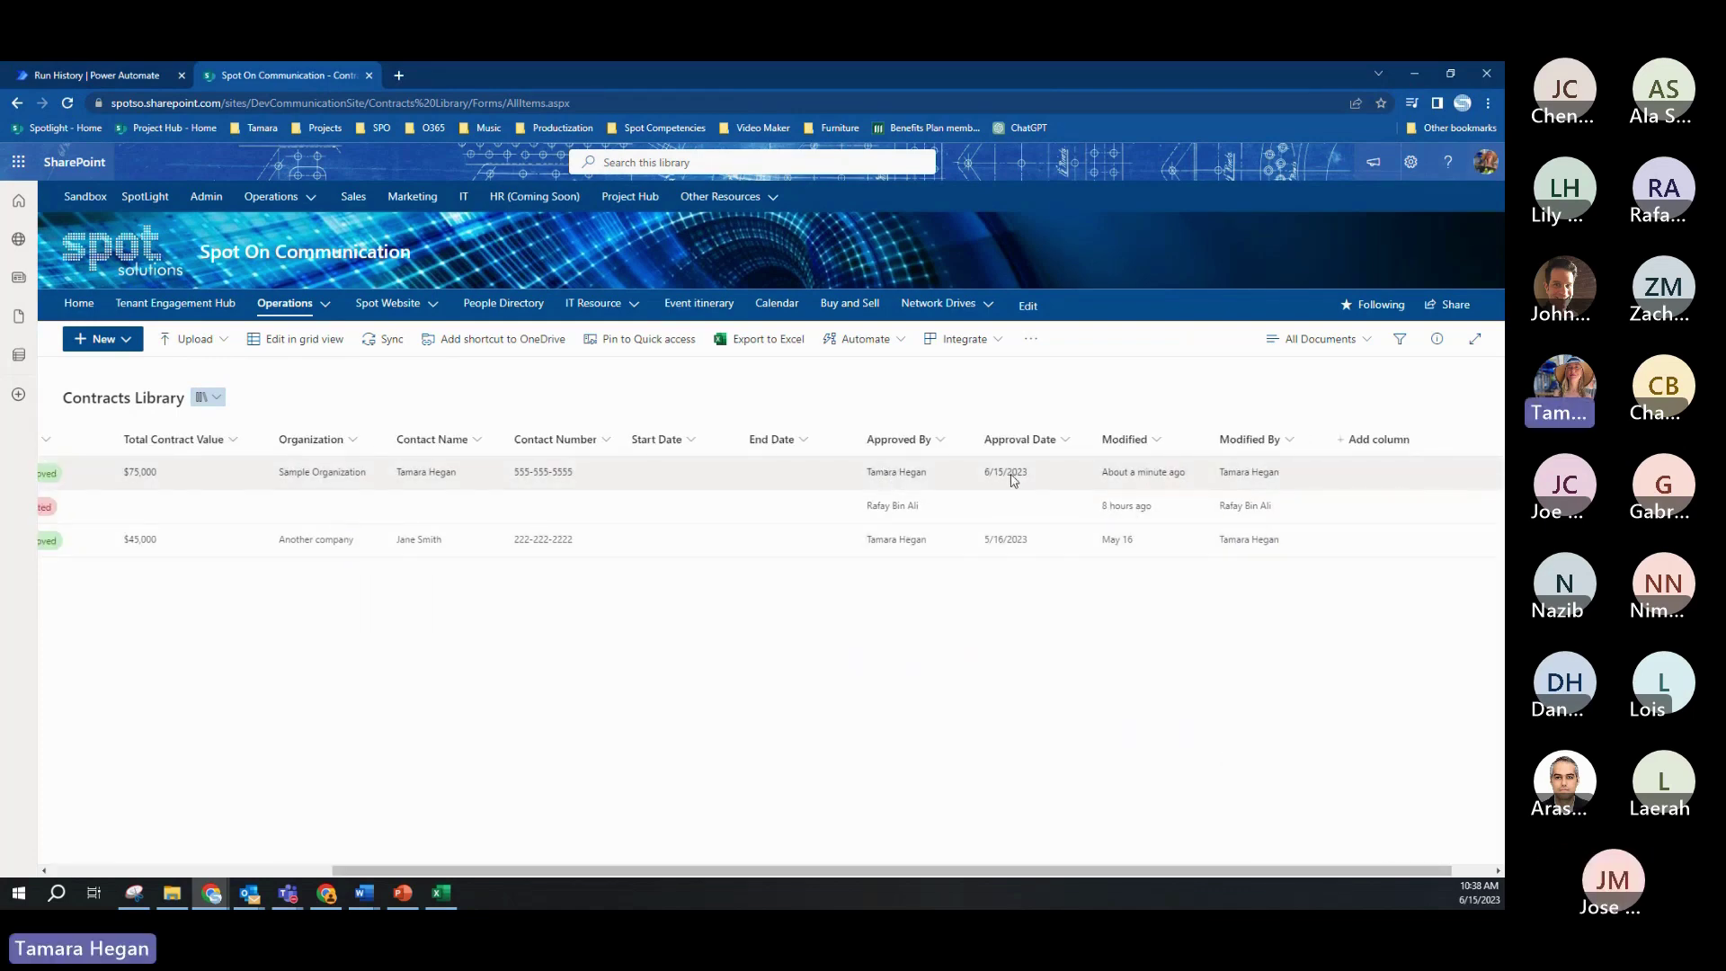
{"action": "left_click_drag", "start_coordinate": [992, 871], "coordinate": [710, 850]}
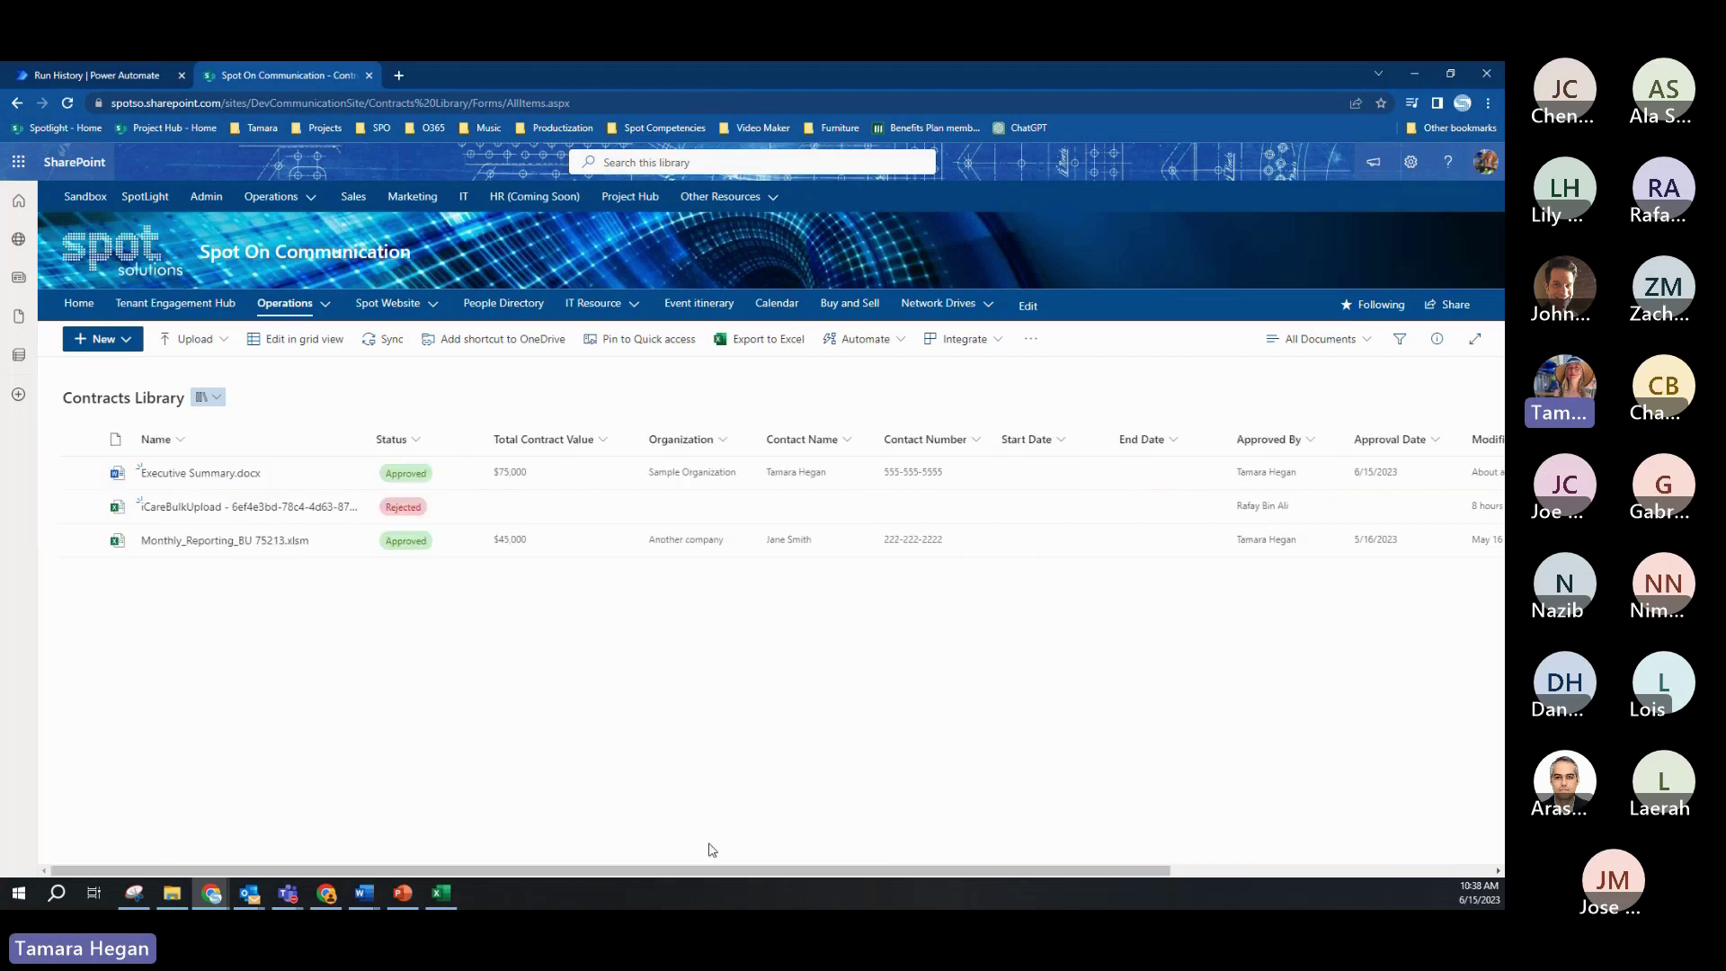
{"action": "left_click", "coordinate": [142, 72]}
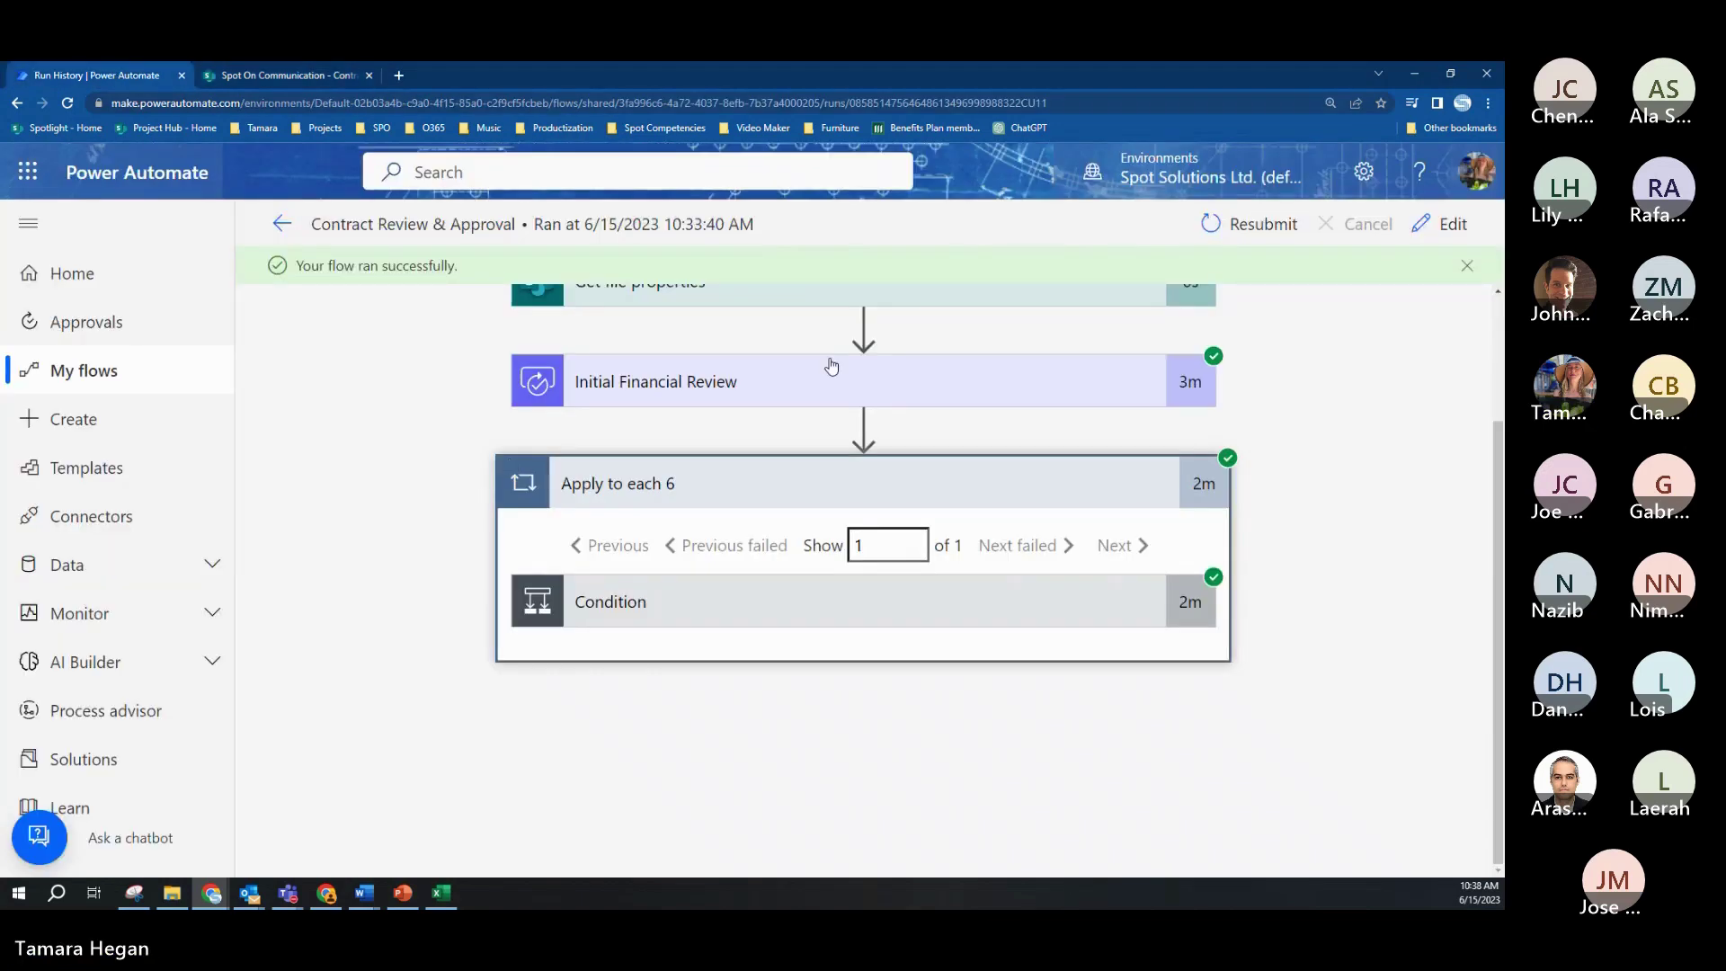
Step: Reload the run and expand Apply to each 6 and its Condition, showing result true
{"action": "left_click", "coordinate": [67, 103]}
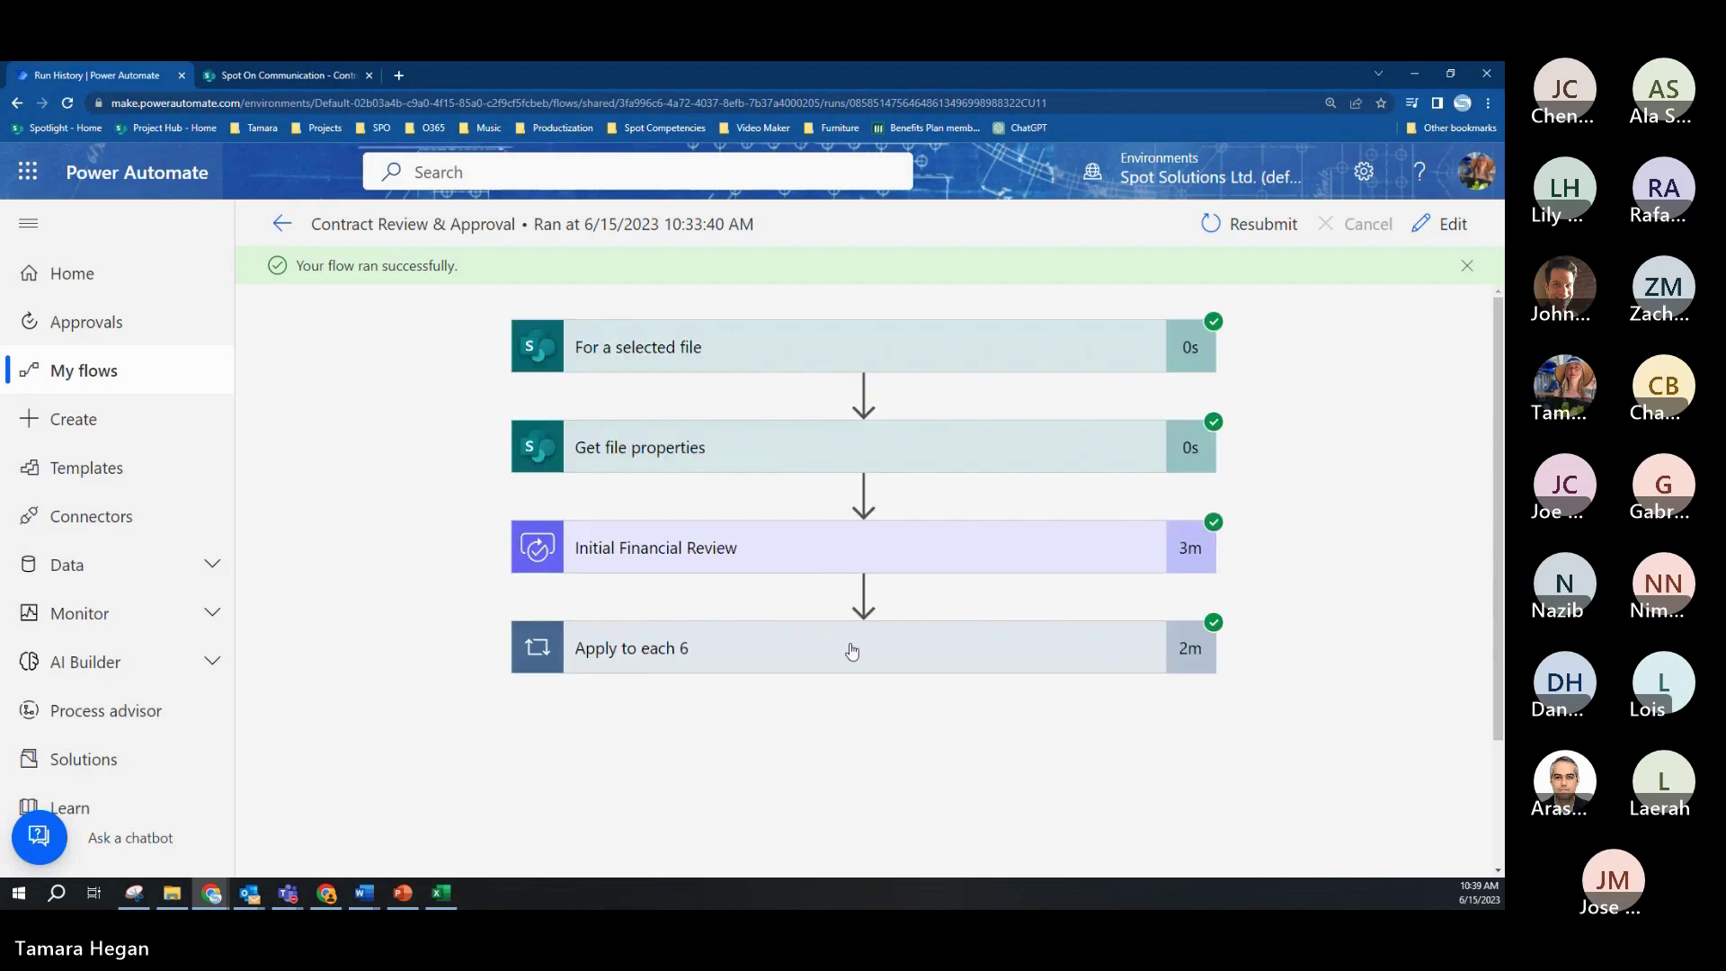
{"action": "left_click", "coordinate": [857, 656]}
{"action": "scroll", "coordinate": [907, 595], "scroll_direction": "down", "scroll_amount": 2}
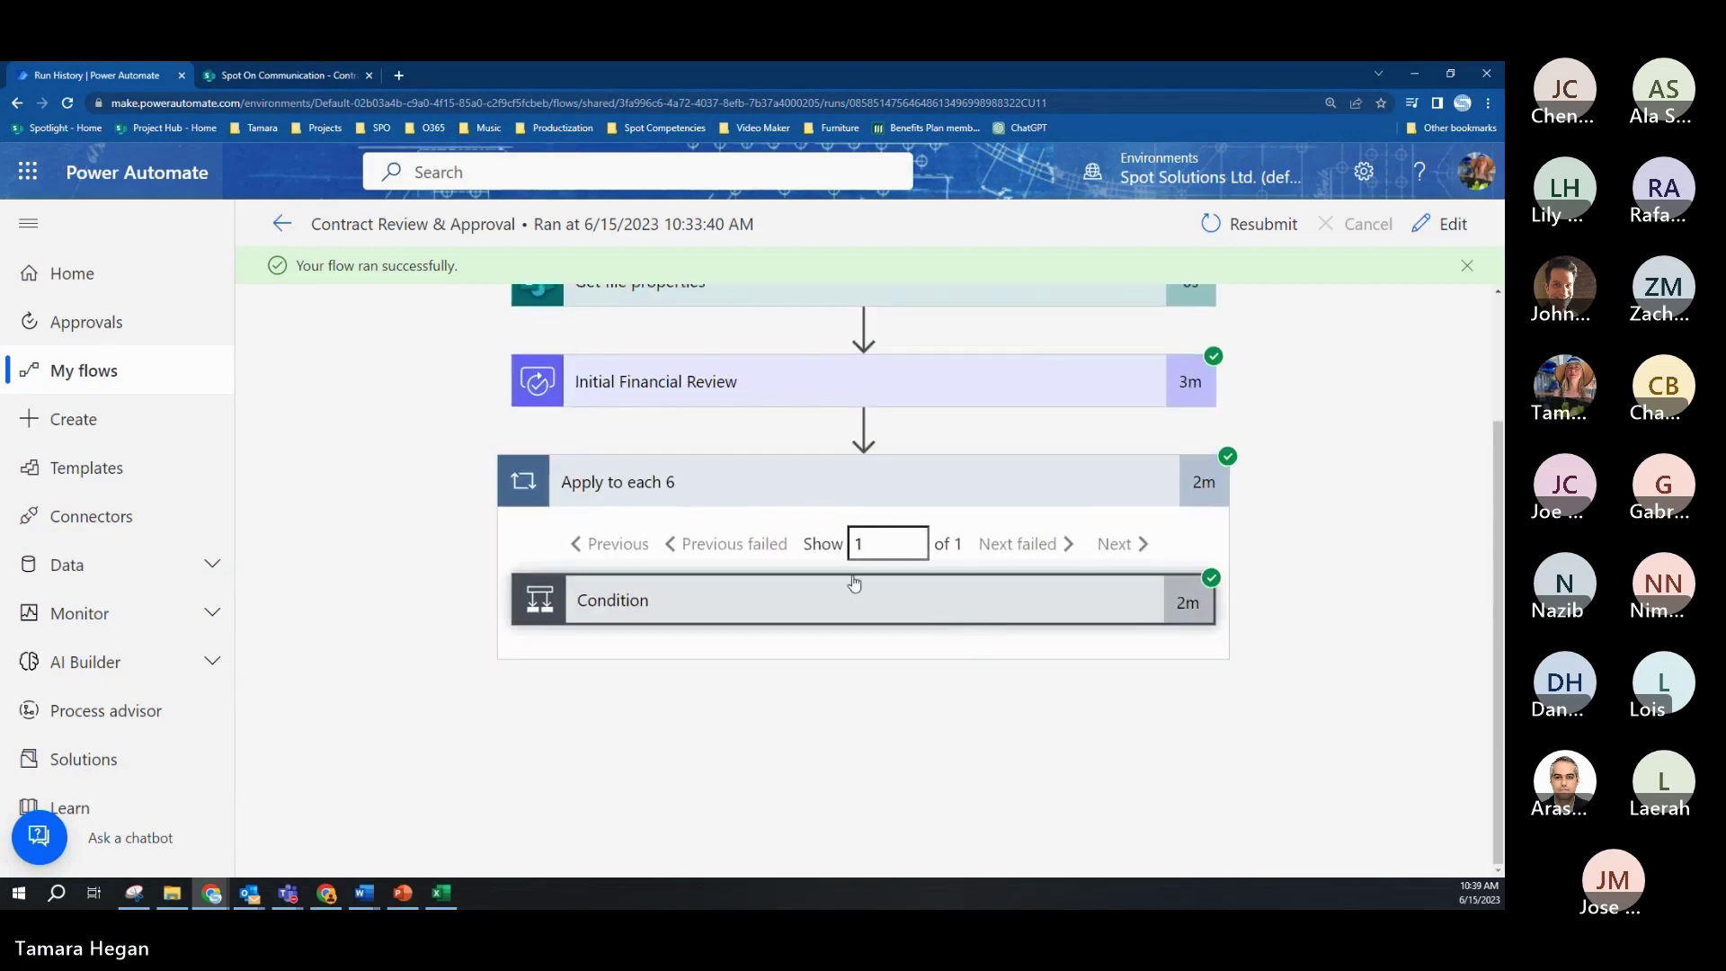
{"action": "left_click", "coordinate": [861, 611]}
{"action": "scroll", "coordinate": [901, 670], "scroll_direction": "down", "scroll_amount": 2}
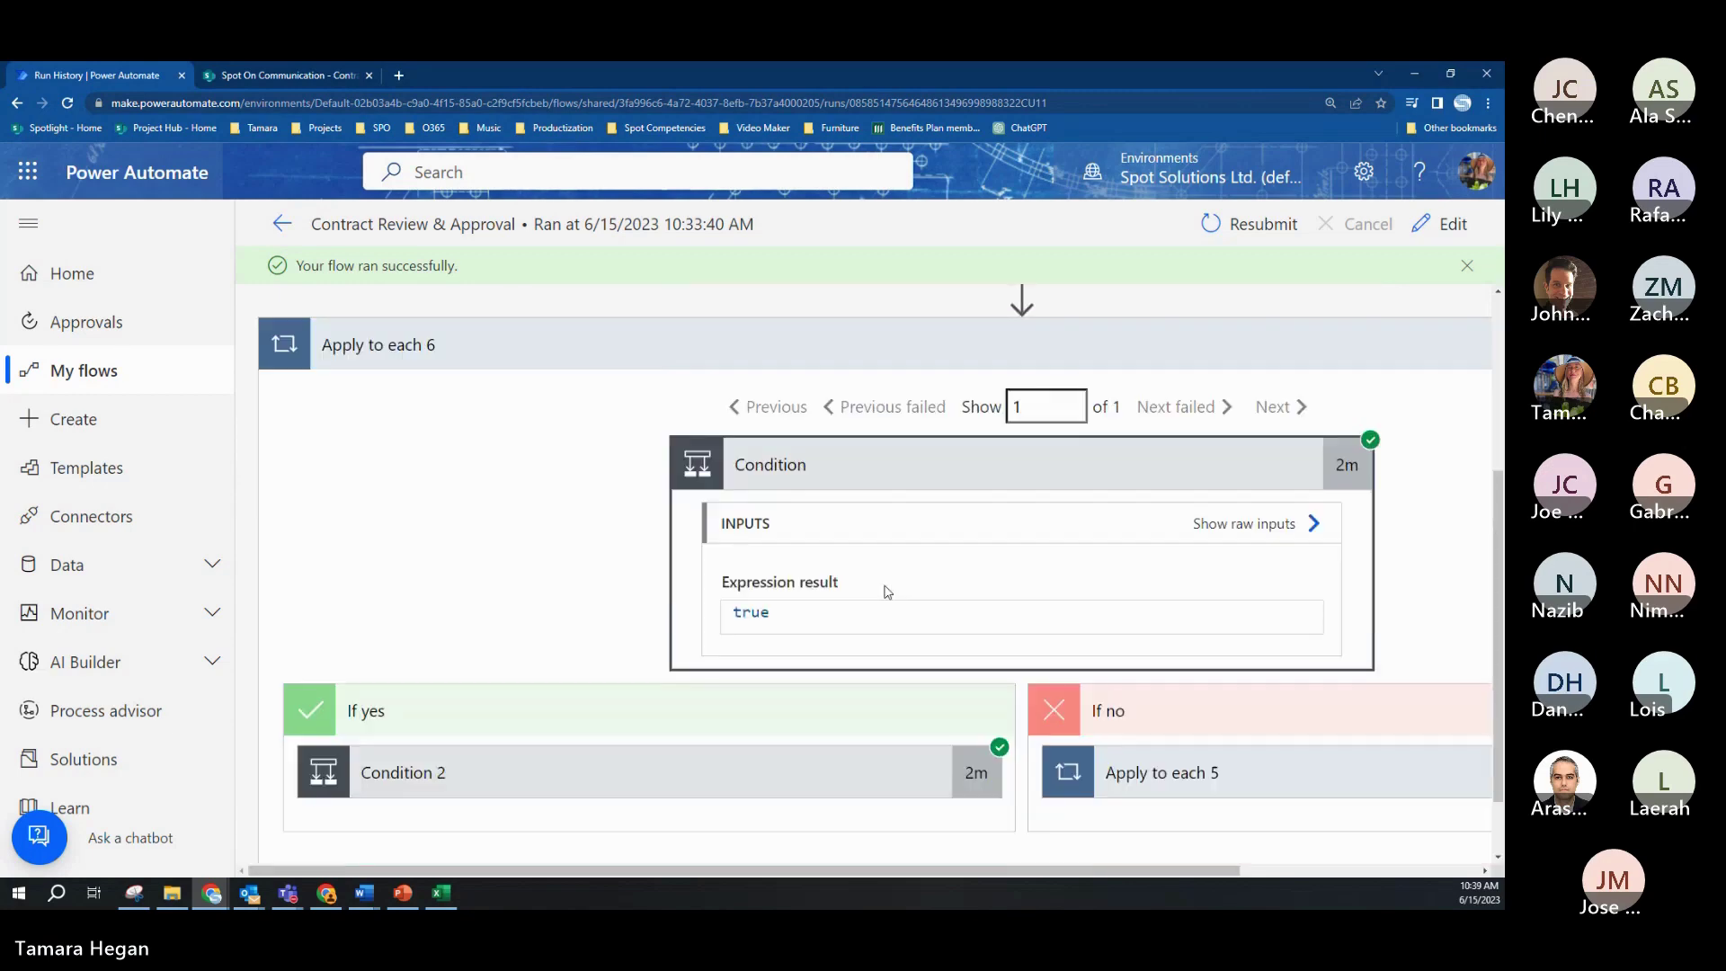
{"action": "scroll", "coordinate": [745, 736], "scroll_direction": "down", "scroll_amount": 1}
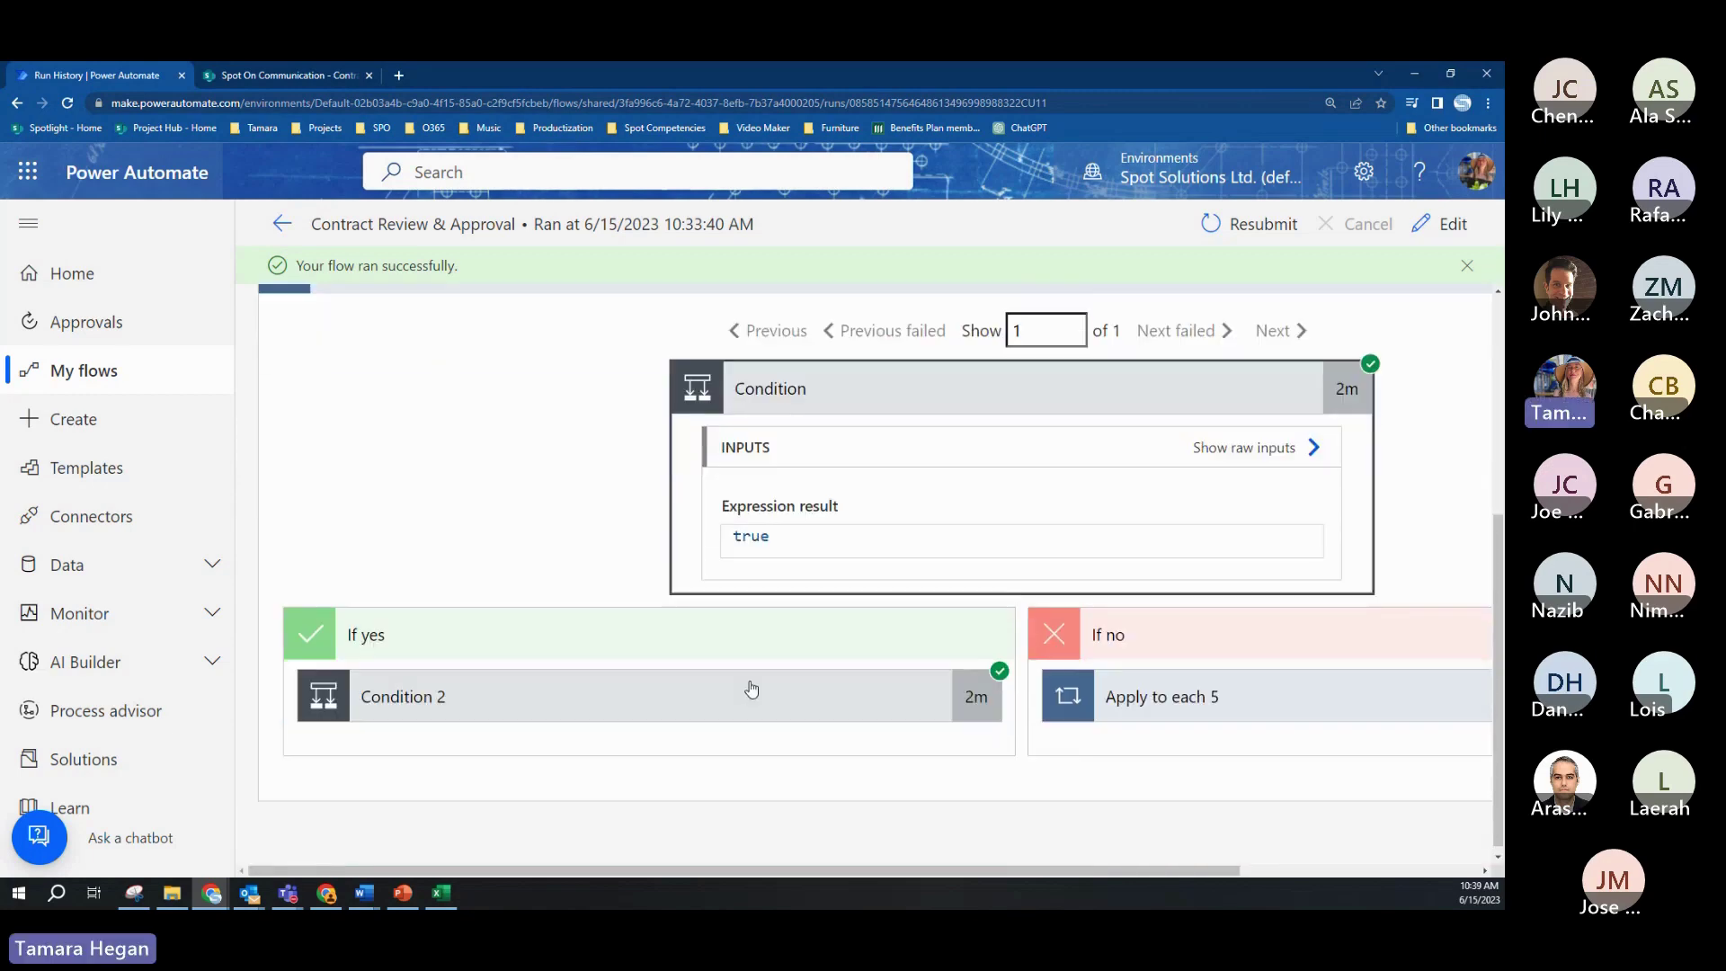
{"action": "left_click_drag", "start_coordinate": [996, 866], "coordinate": [985, 883]}
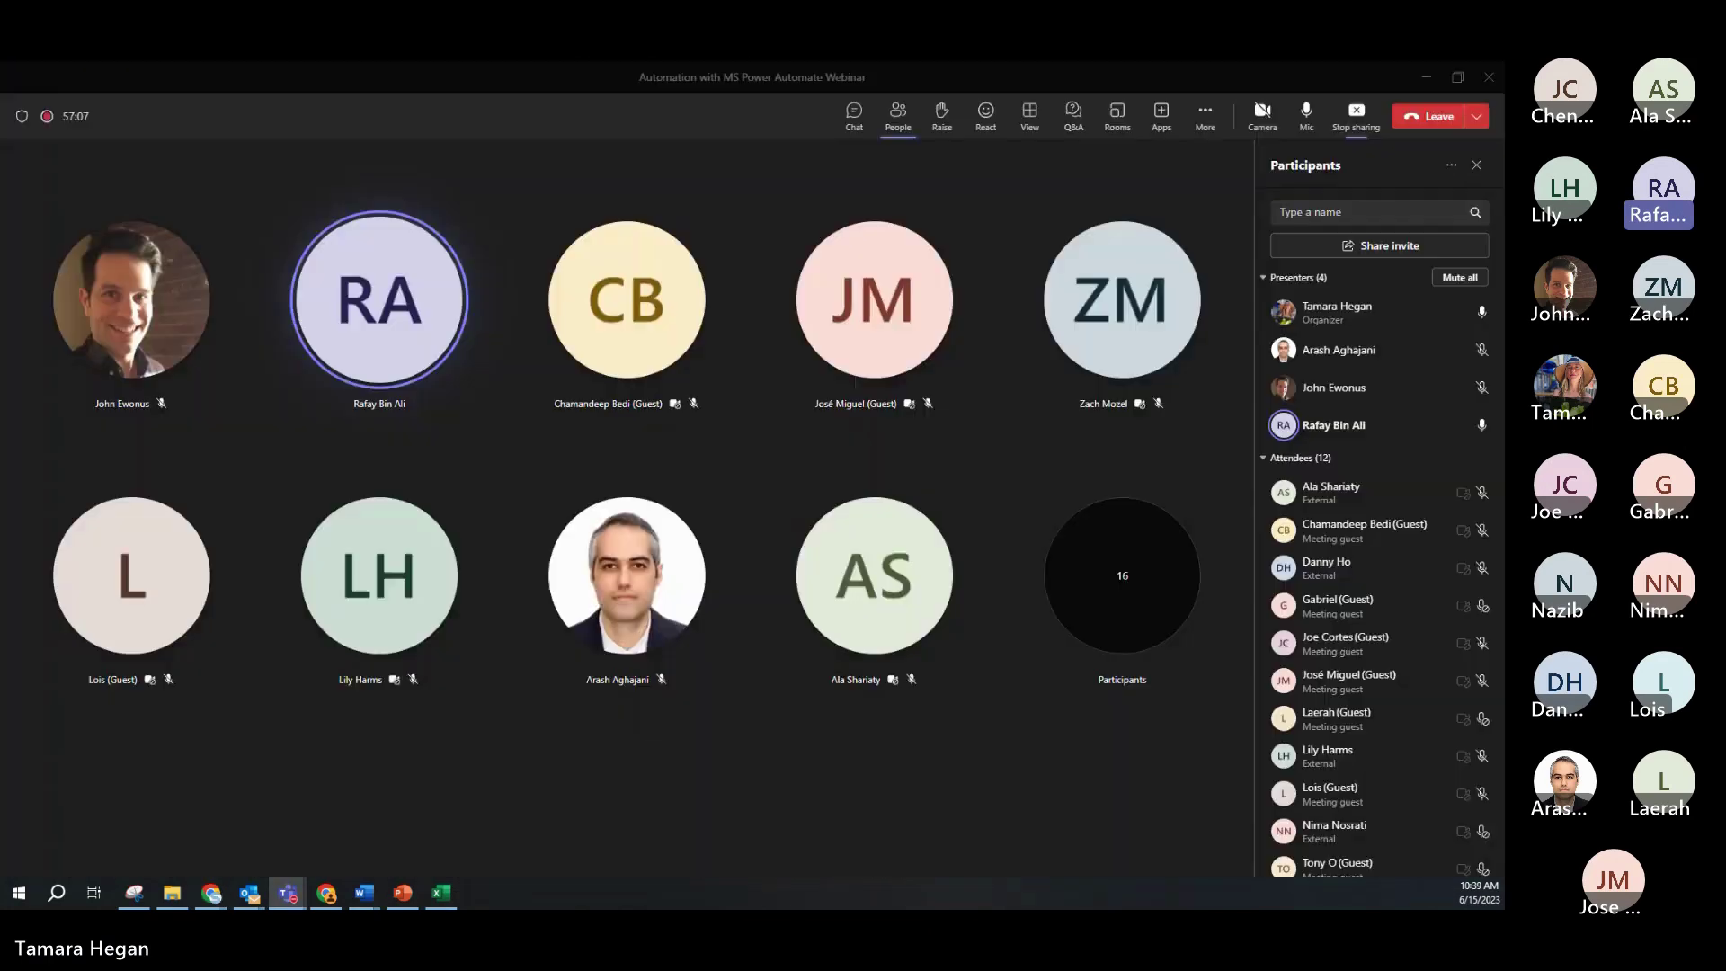
{"action": "left_click_drag", "start_coordinate": [677, 69], "coordinate": [426, 77]}
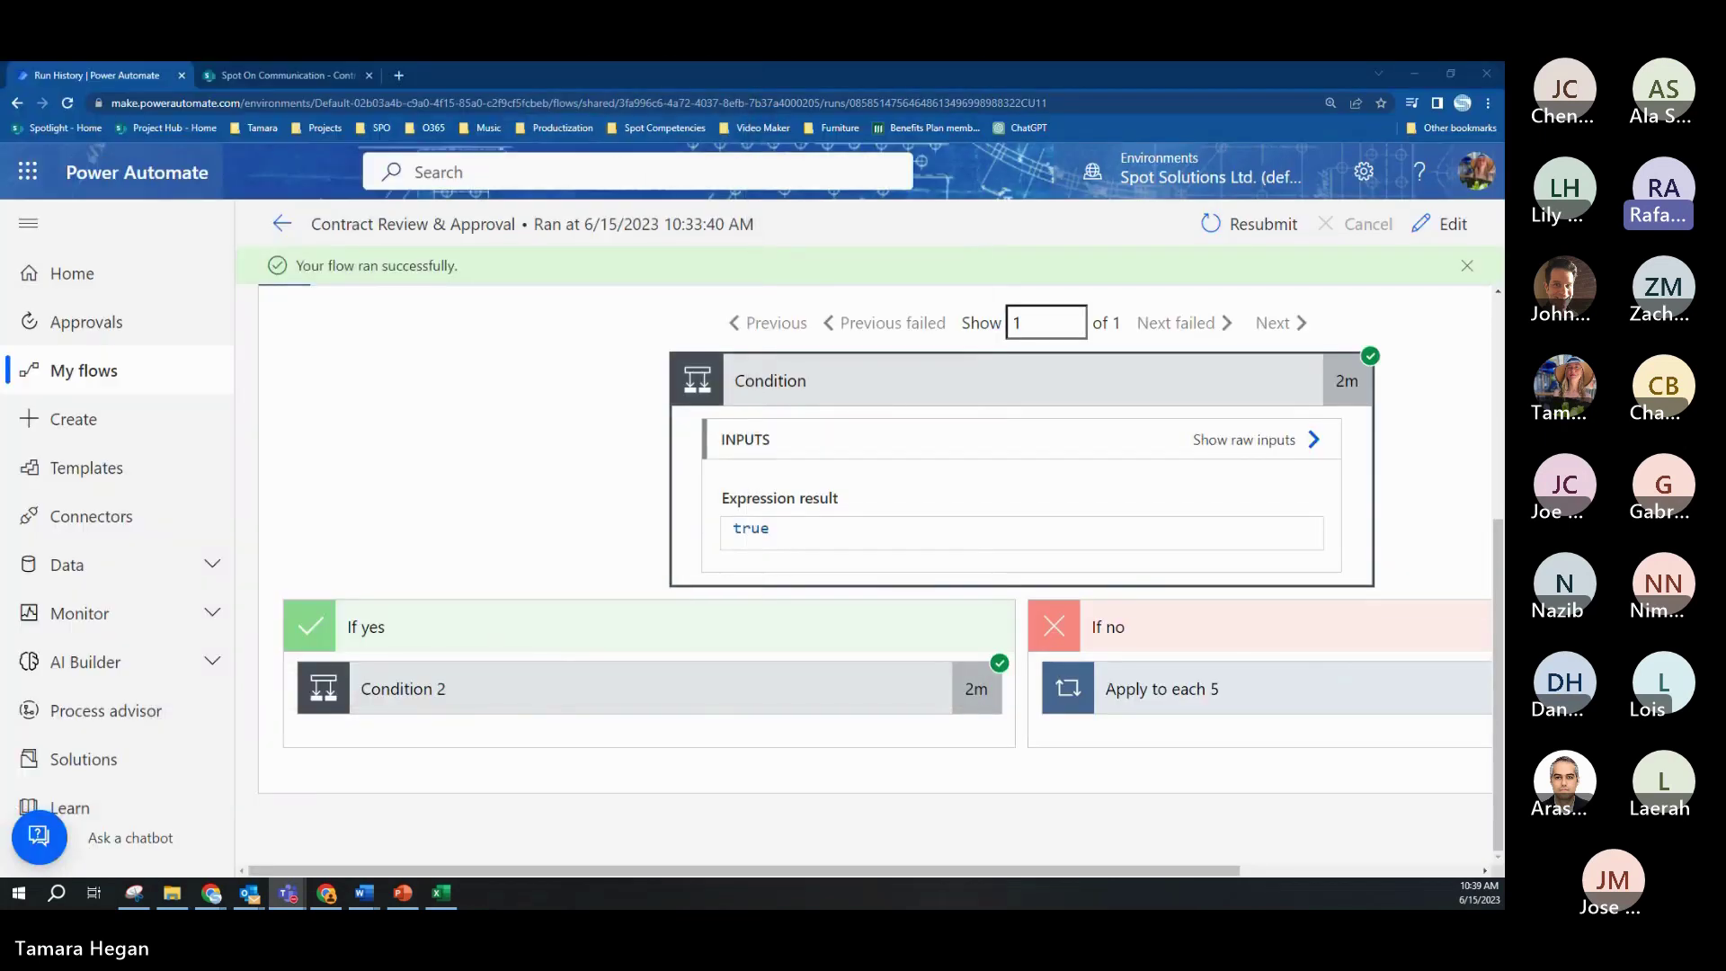
Step: Go back to the flow's details page and open Contract Review & Approval in the editor
{"action": "left_click", "coordinate": [270, 227]}
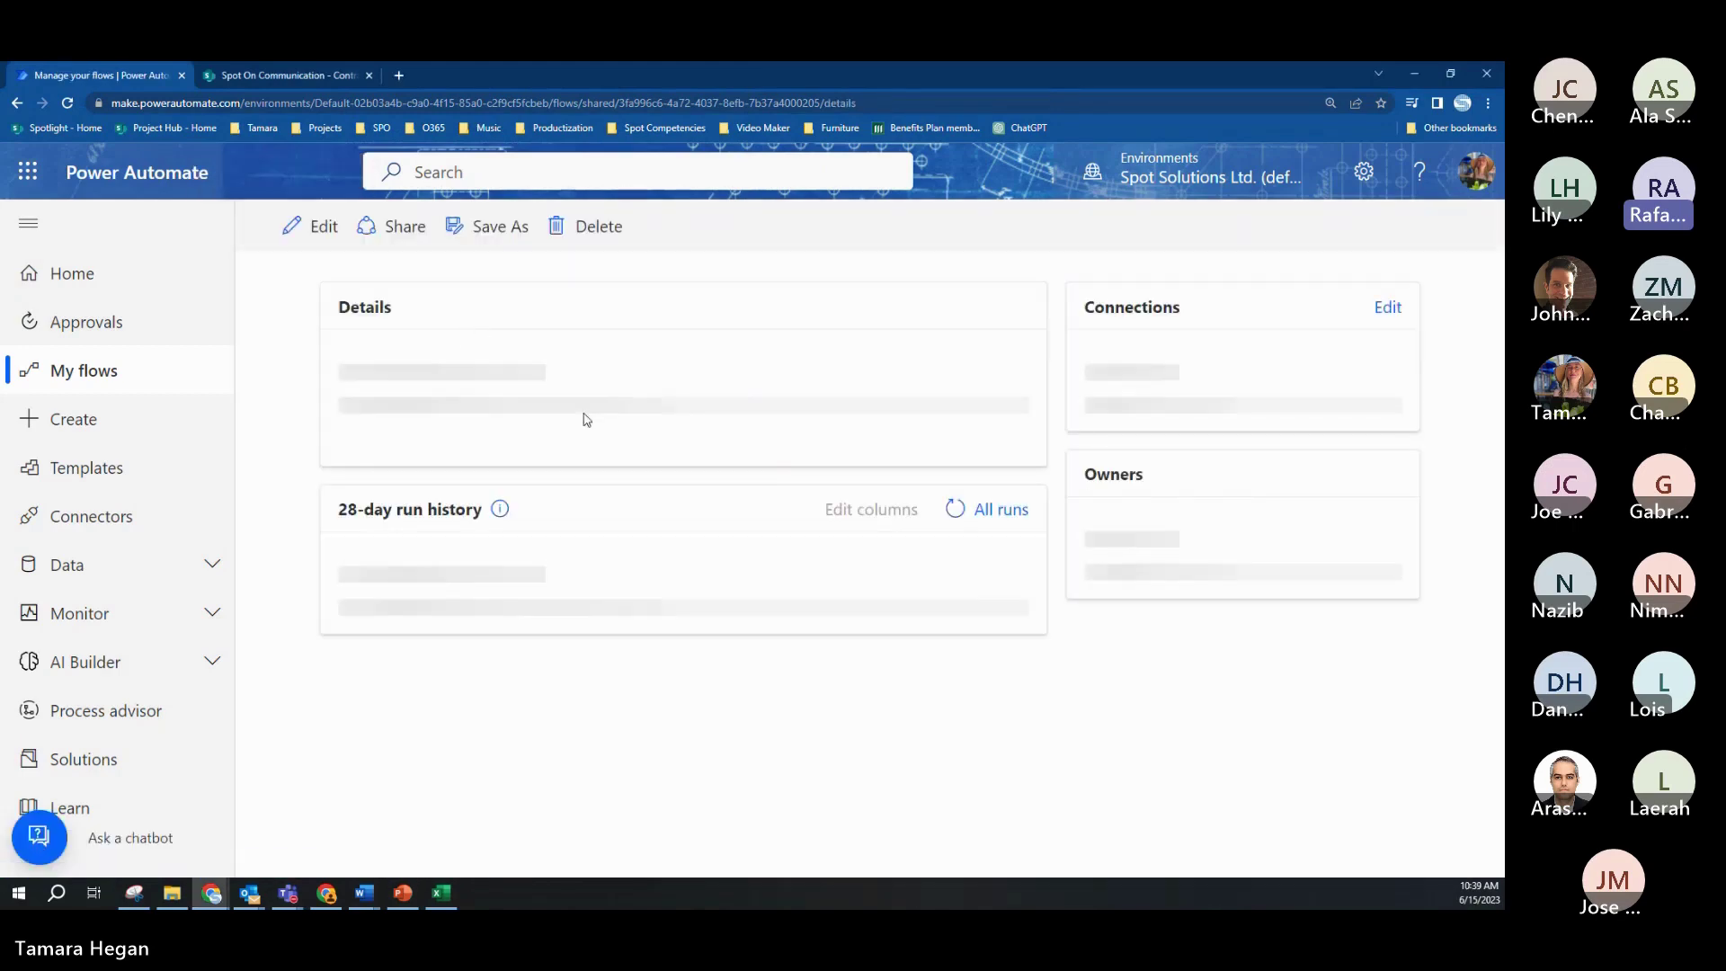
{"action": "scroll", "coordinate": [600, 429], "scroll_direction": "down", "scroll_amount": 4}
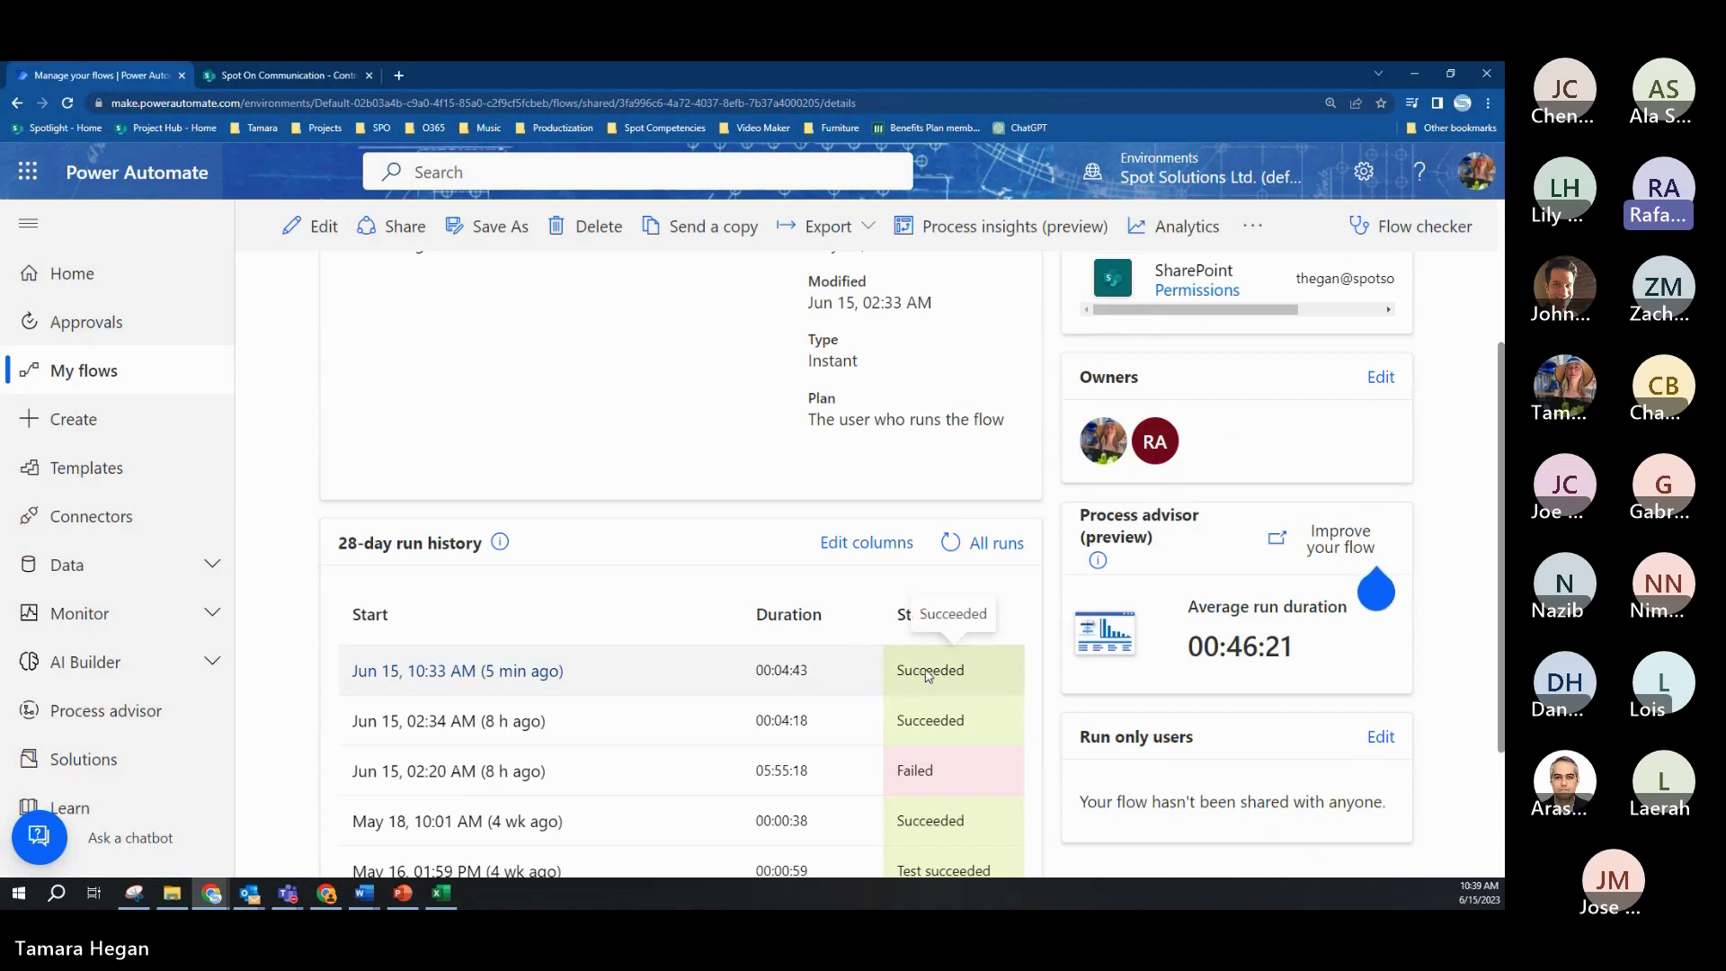
{"action": "scroll", "coordinate": [919, 672], "scroll_direction": "up", "scroll_amount": 3}
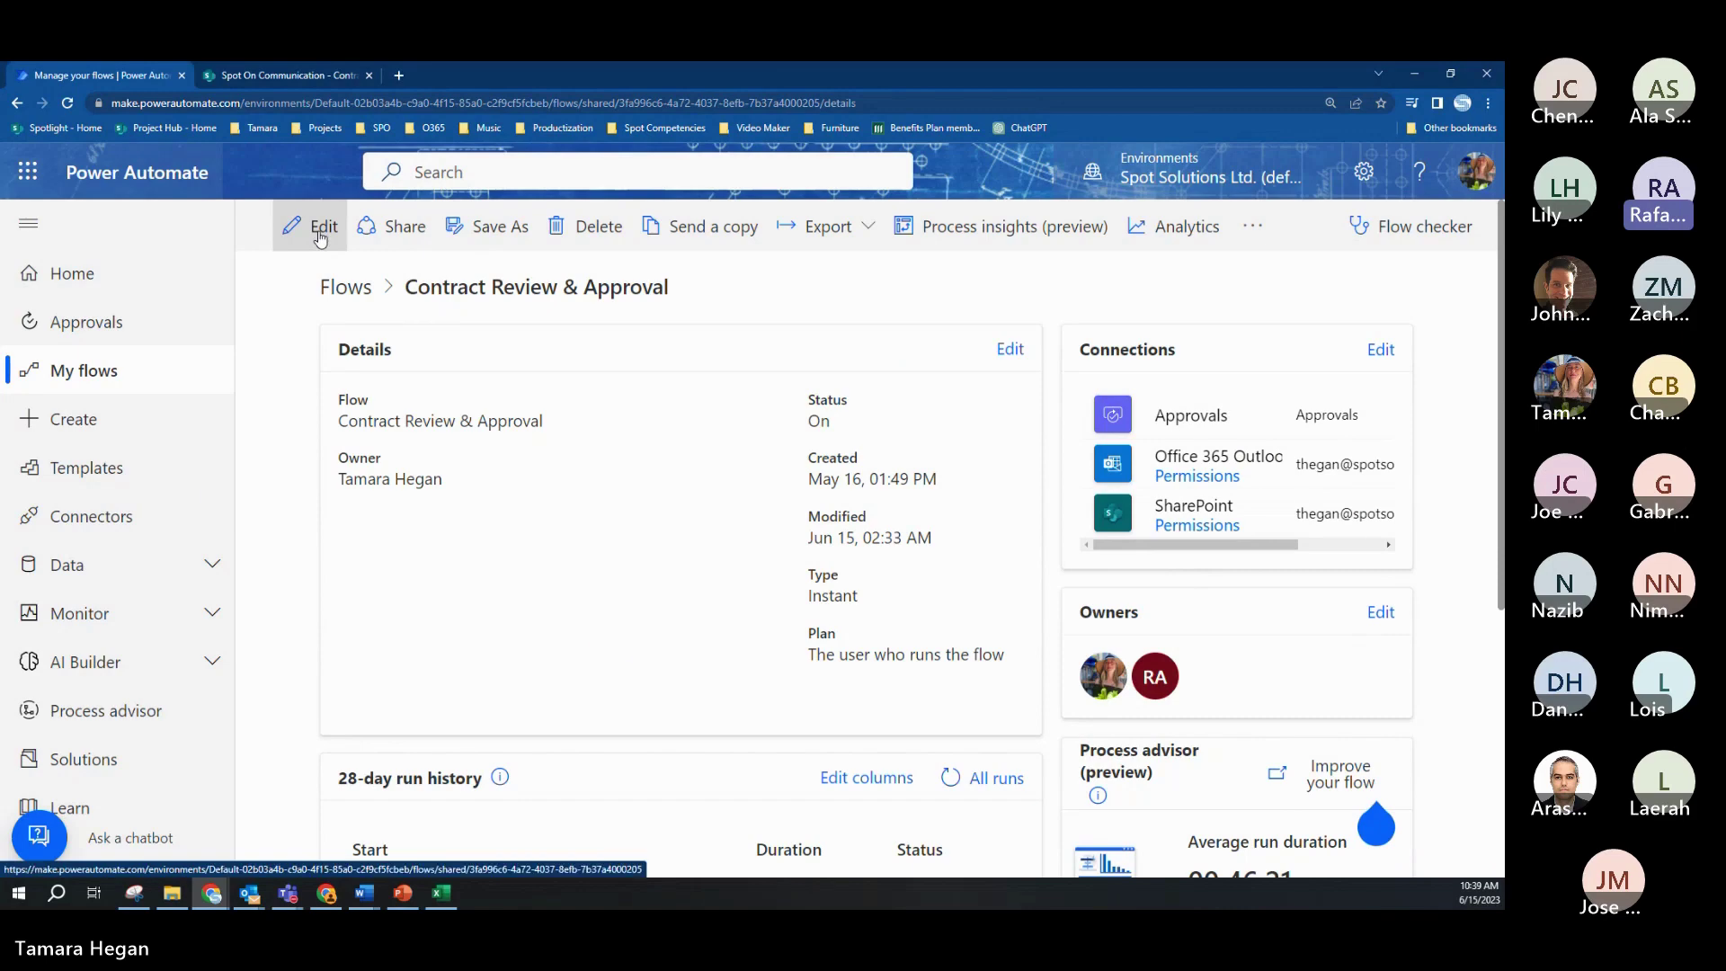
{"action": "left_click", "coordinate": [319, 236]}
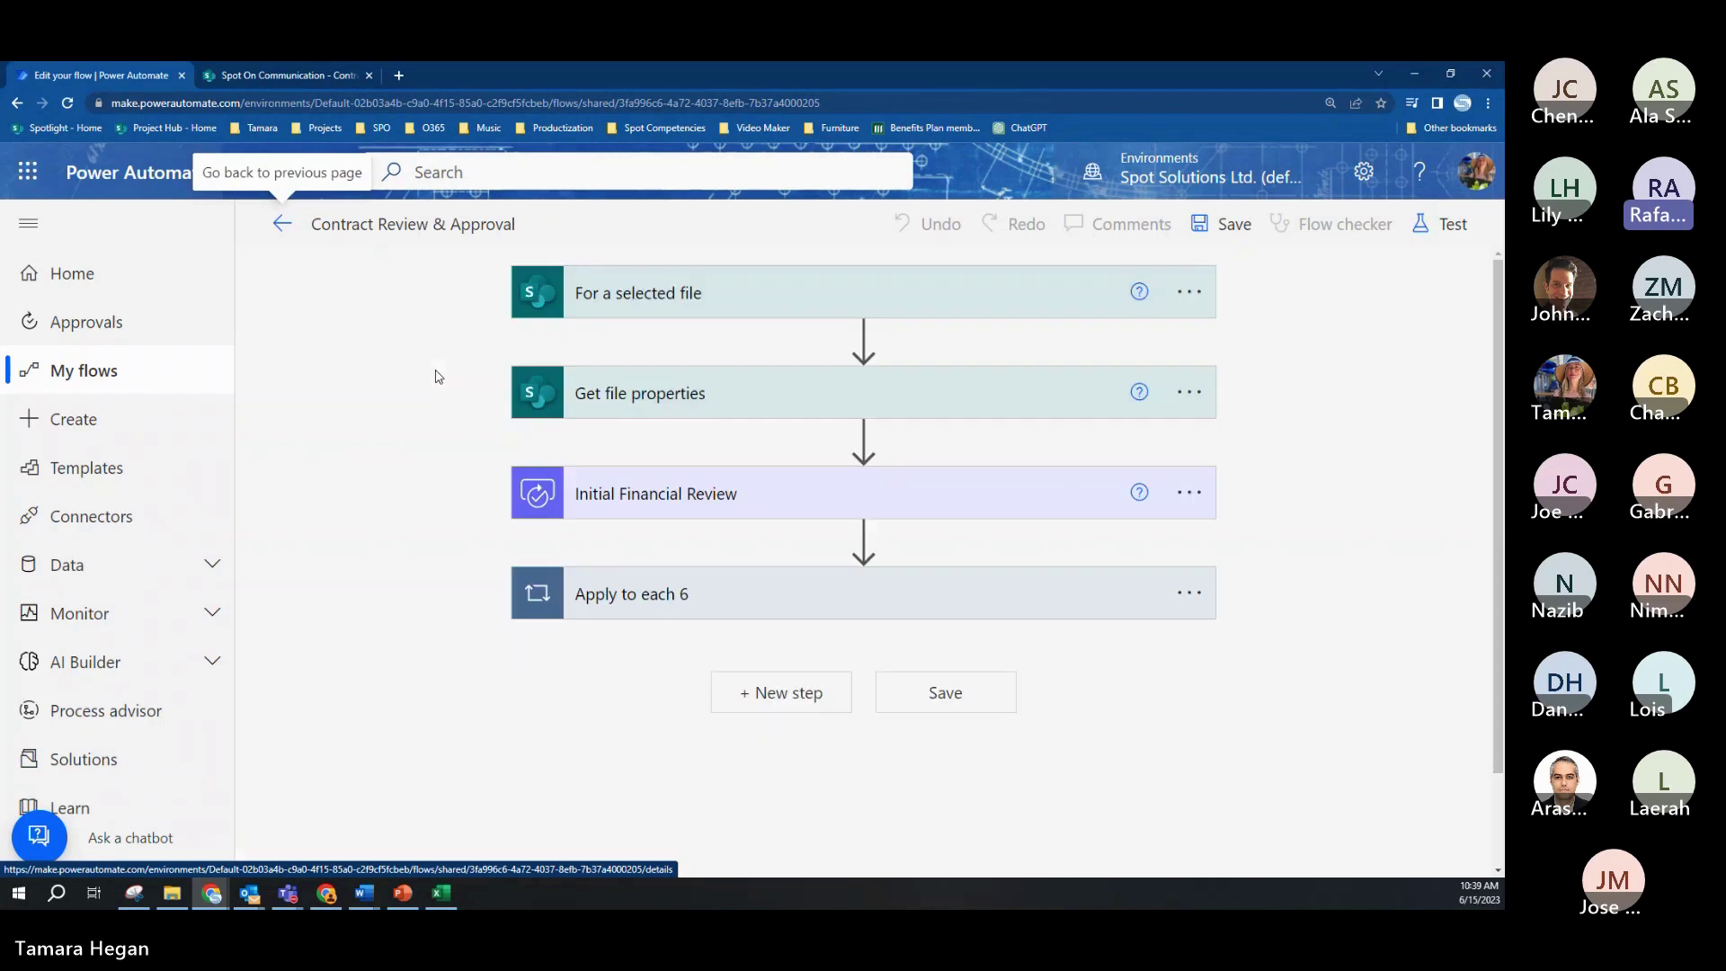
Step: Expand Apply to each 6, Condition and Condition 2 in the editor, then return to flow details
{"action": "left_click", "coordinate": [903, 599]}
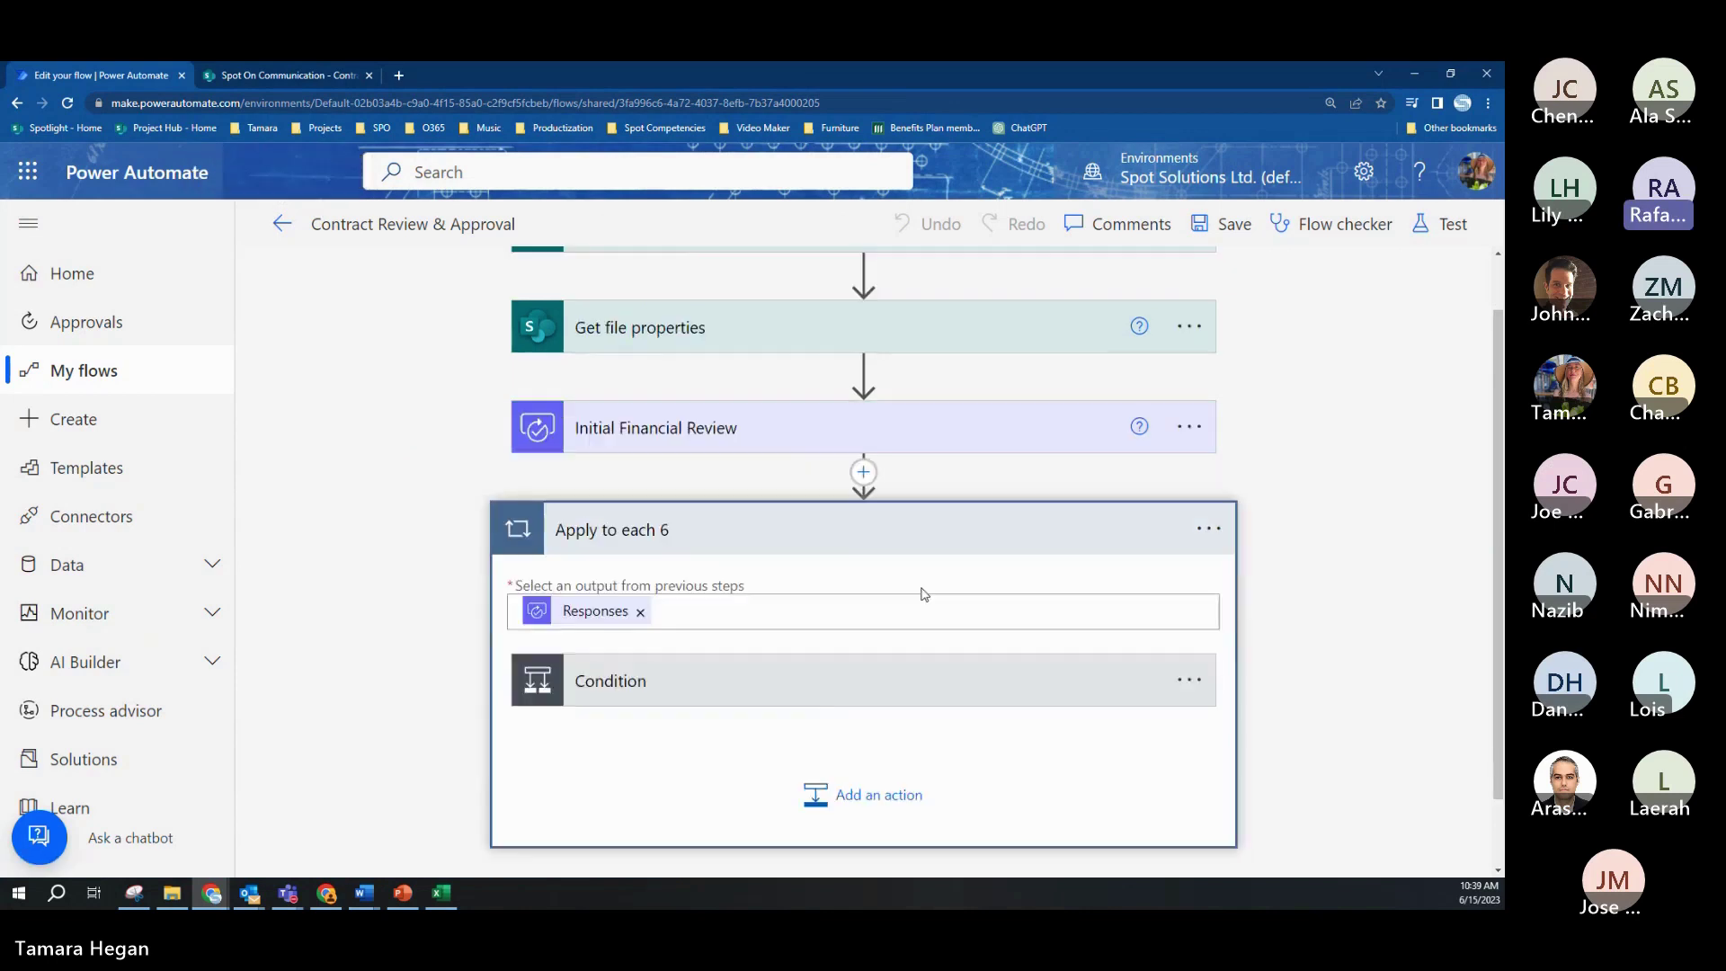
{"action": "left_click", "coordinate": [895, 600]}
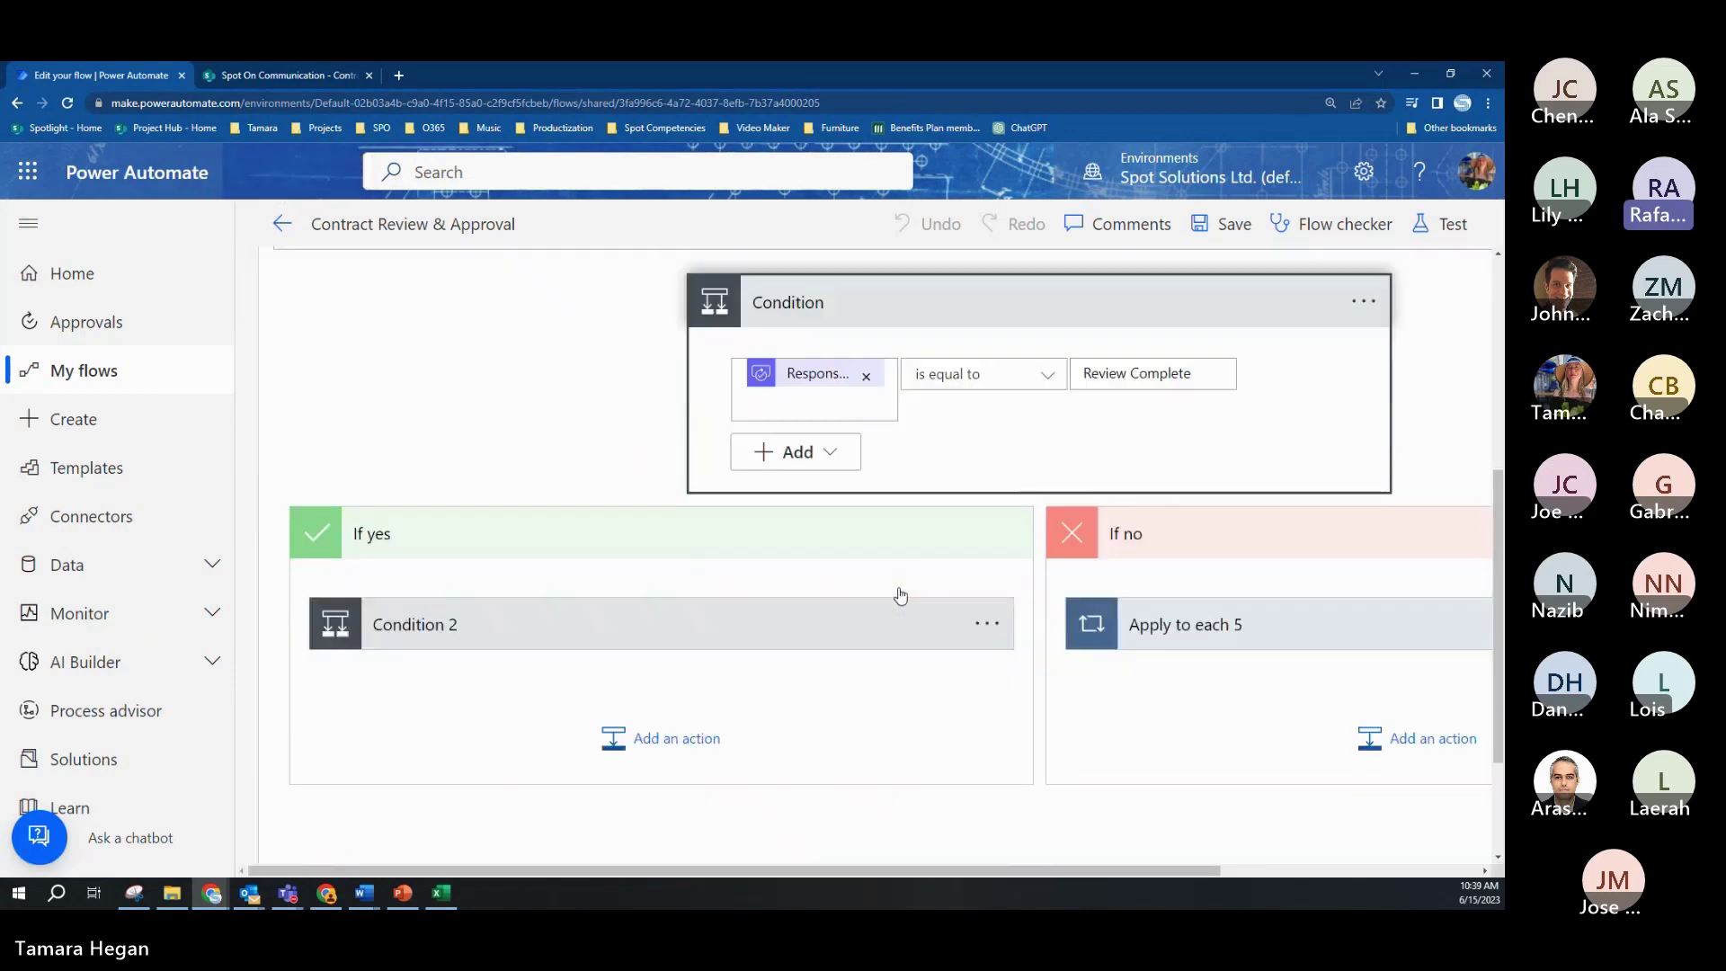
{"action": "left_click", "coordinate": [871, 608]}
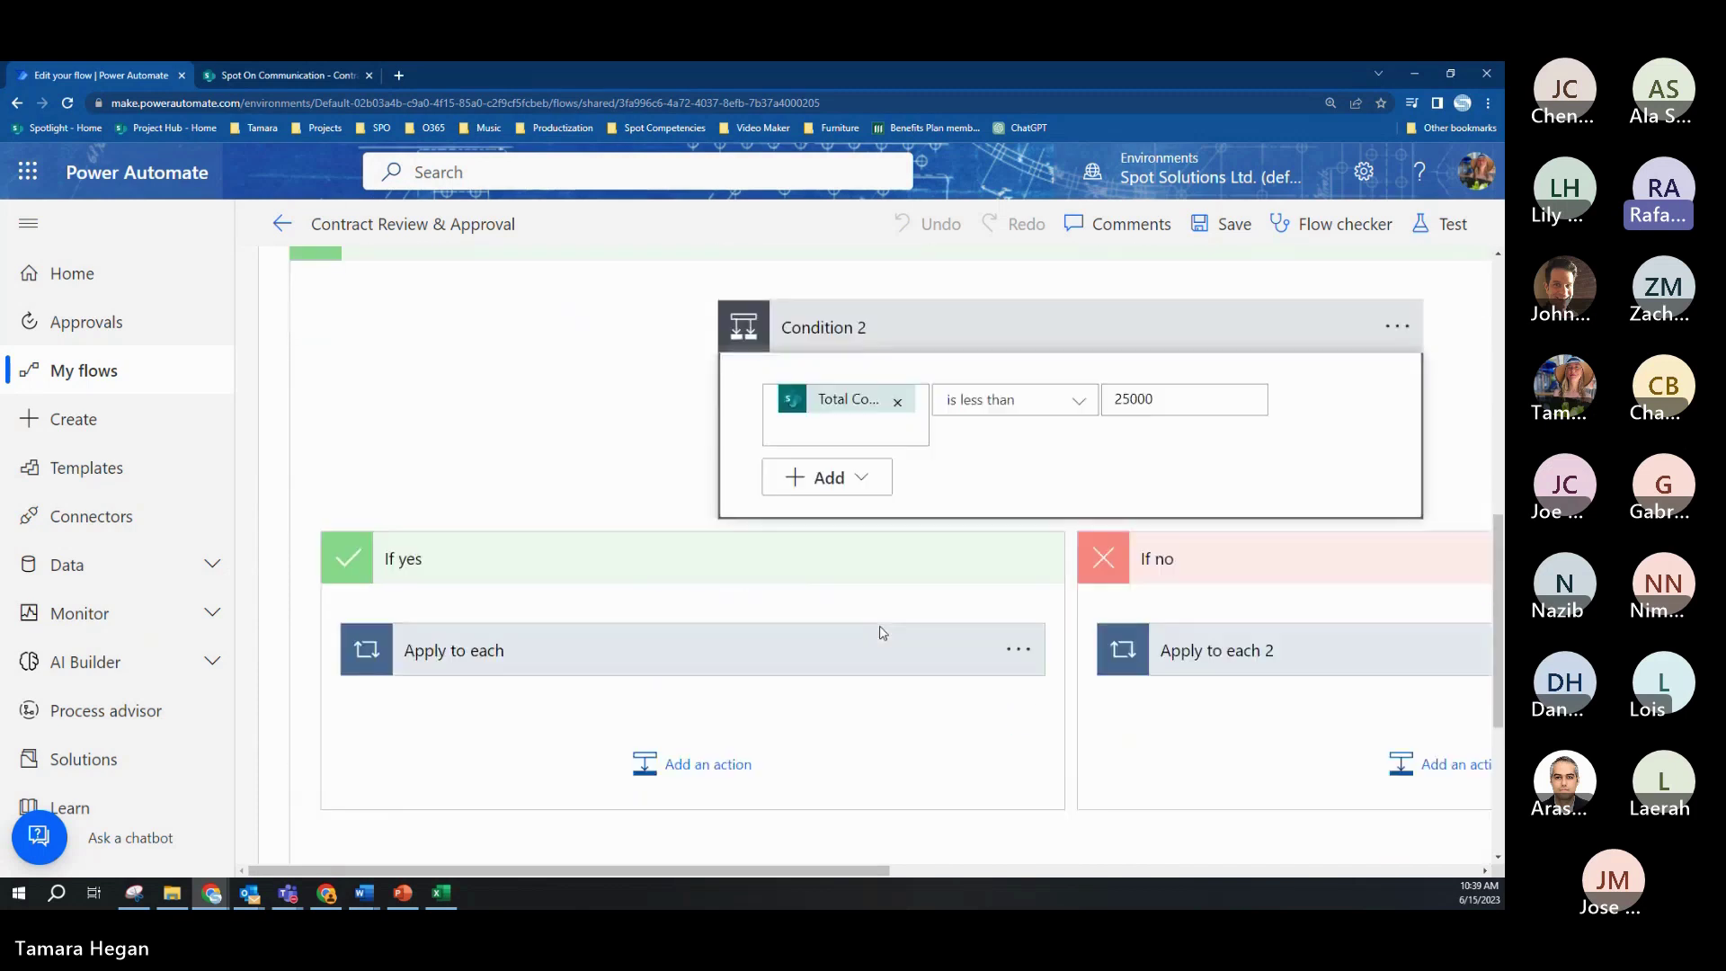
{"action": "scroll", "coordinate": [884, 630], "scroll_direction": "up", "scroll_amount": 5}
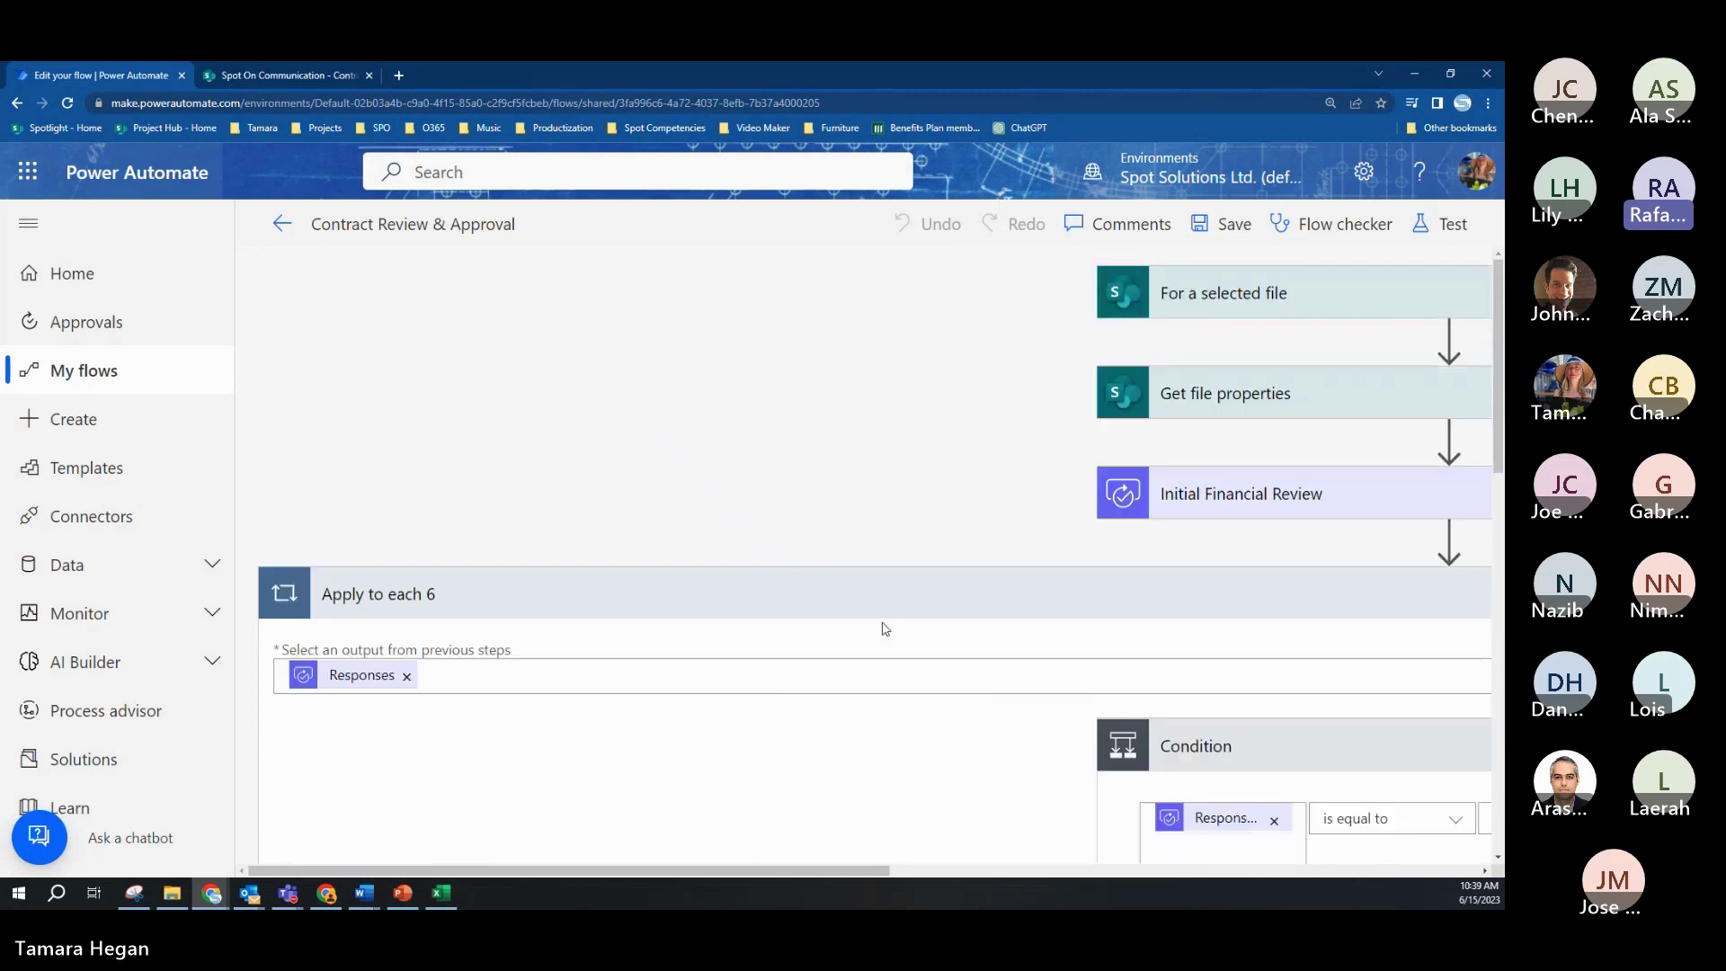
{"action": "left_click", "coordinate": [277, 223]}
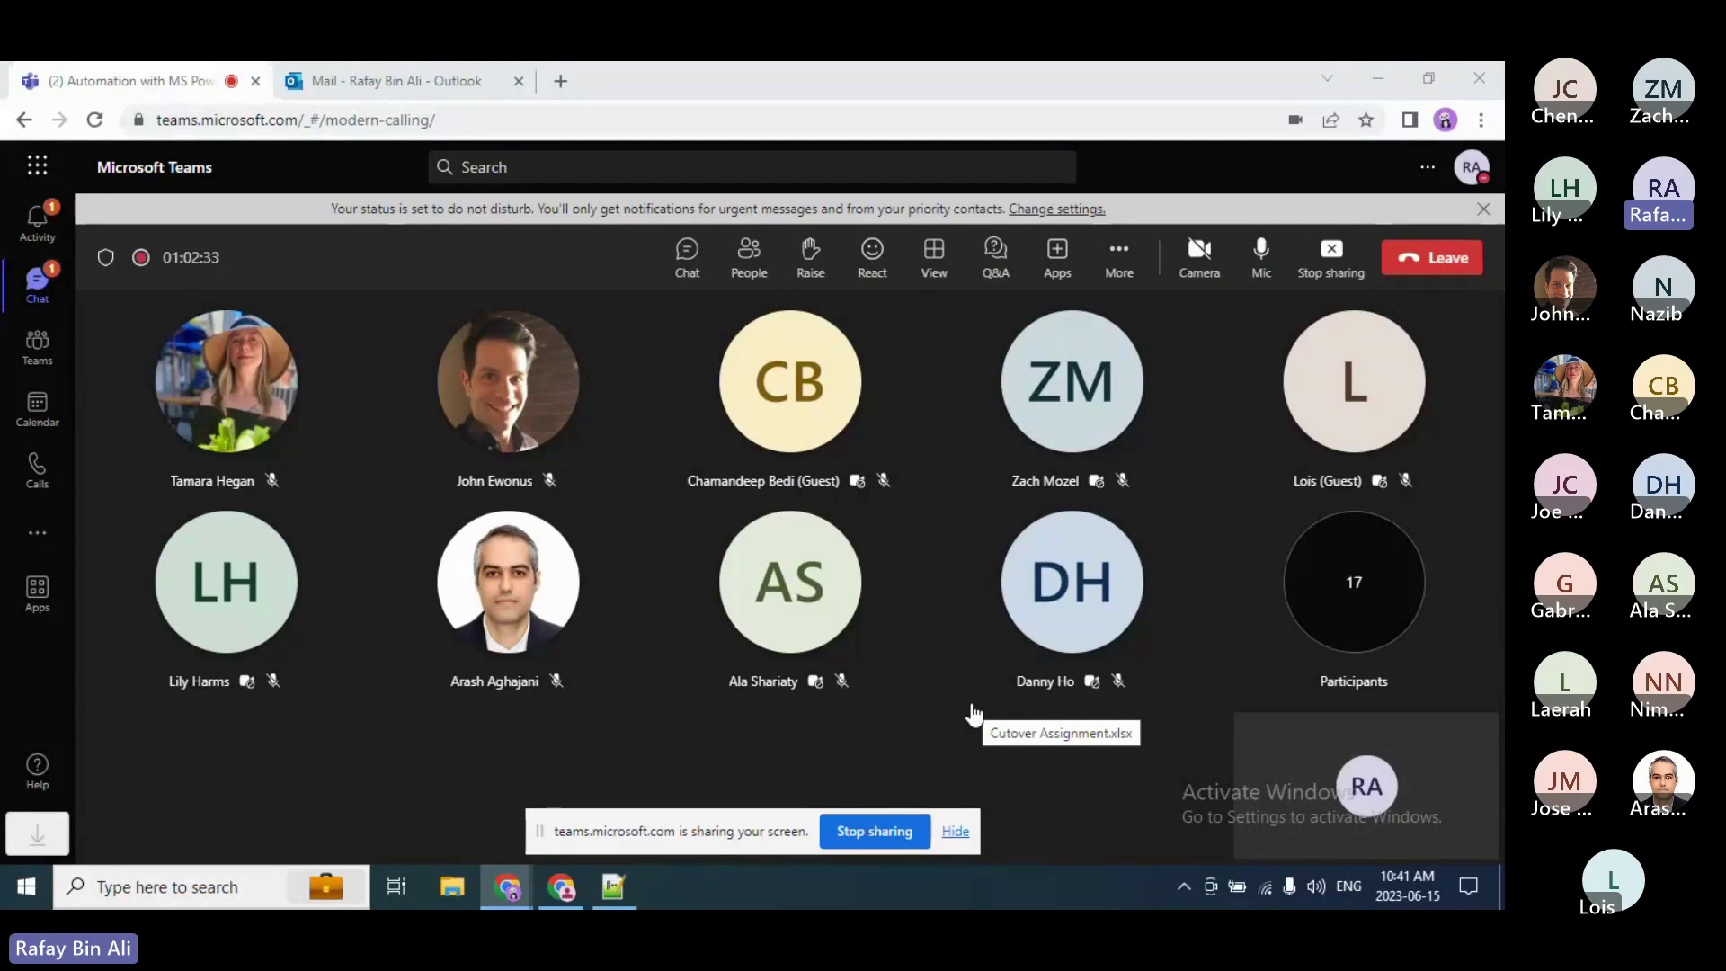
Step: Switch to the 2023 SCH-Accountability Reports details window and open the flow with Edit
{"action": "left_click", "coordinate": [561, 887]}
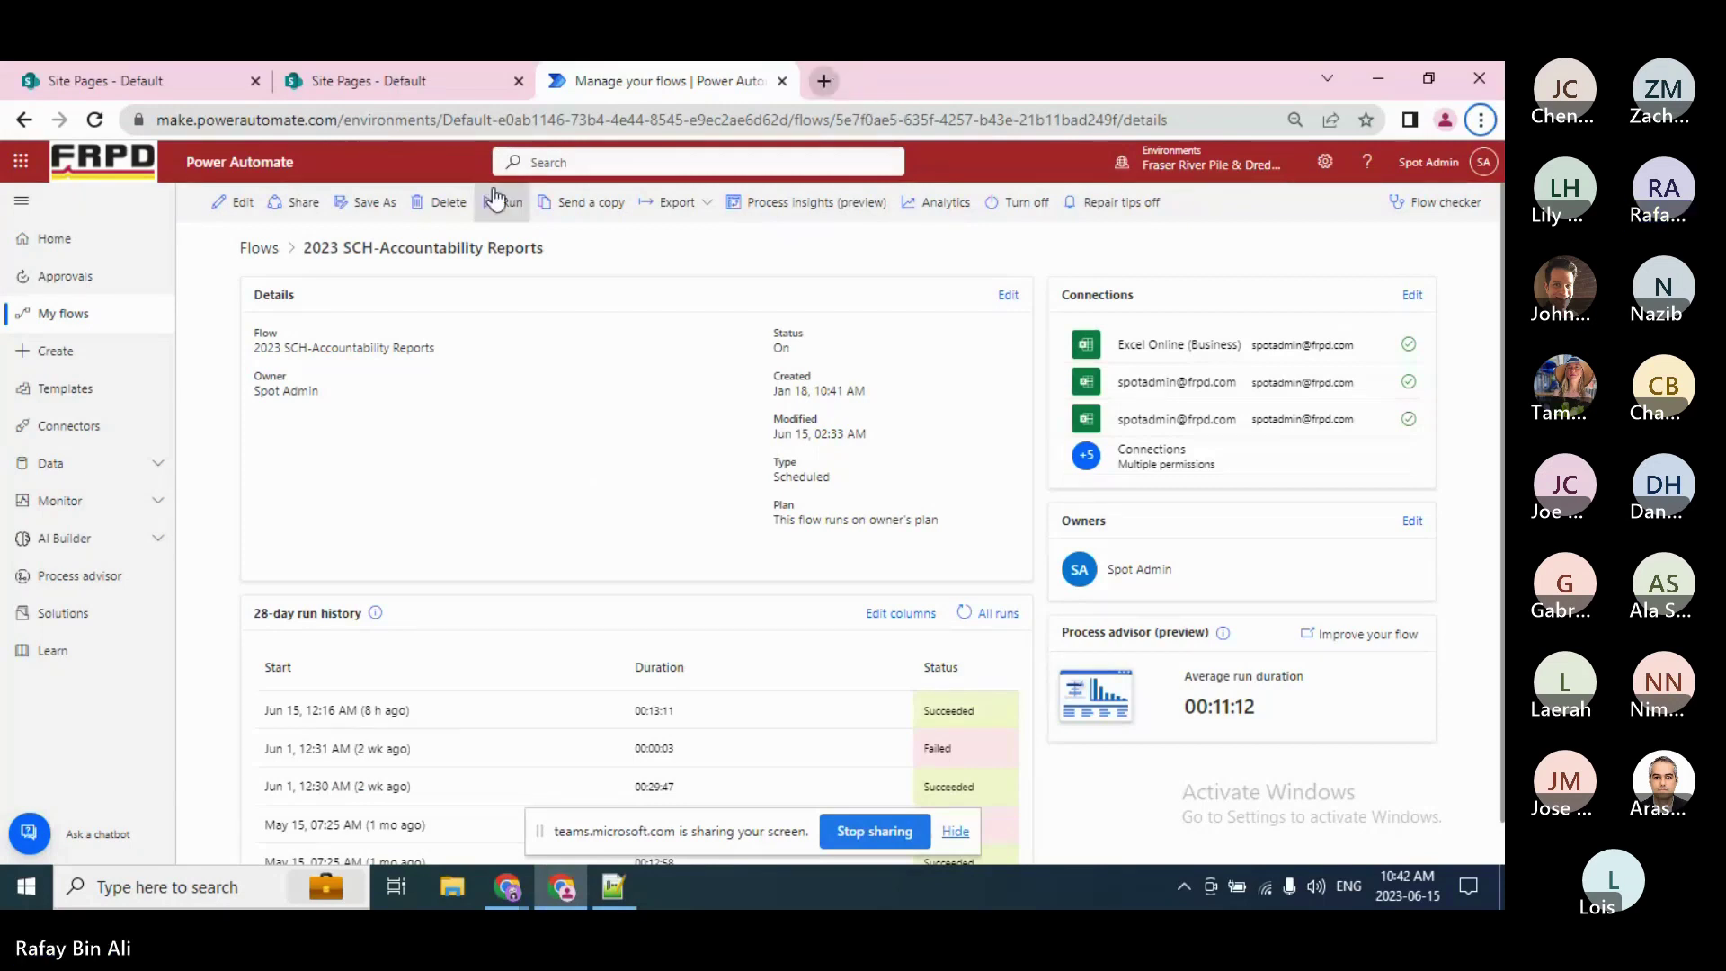
{"action": "left_click", "coordinate": [241, 203]}
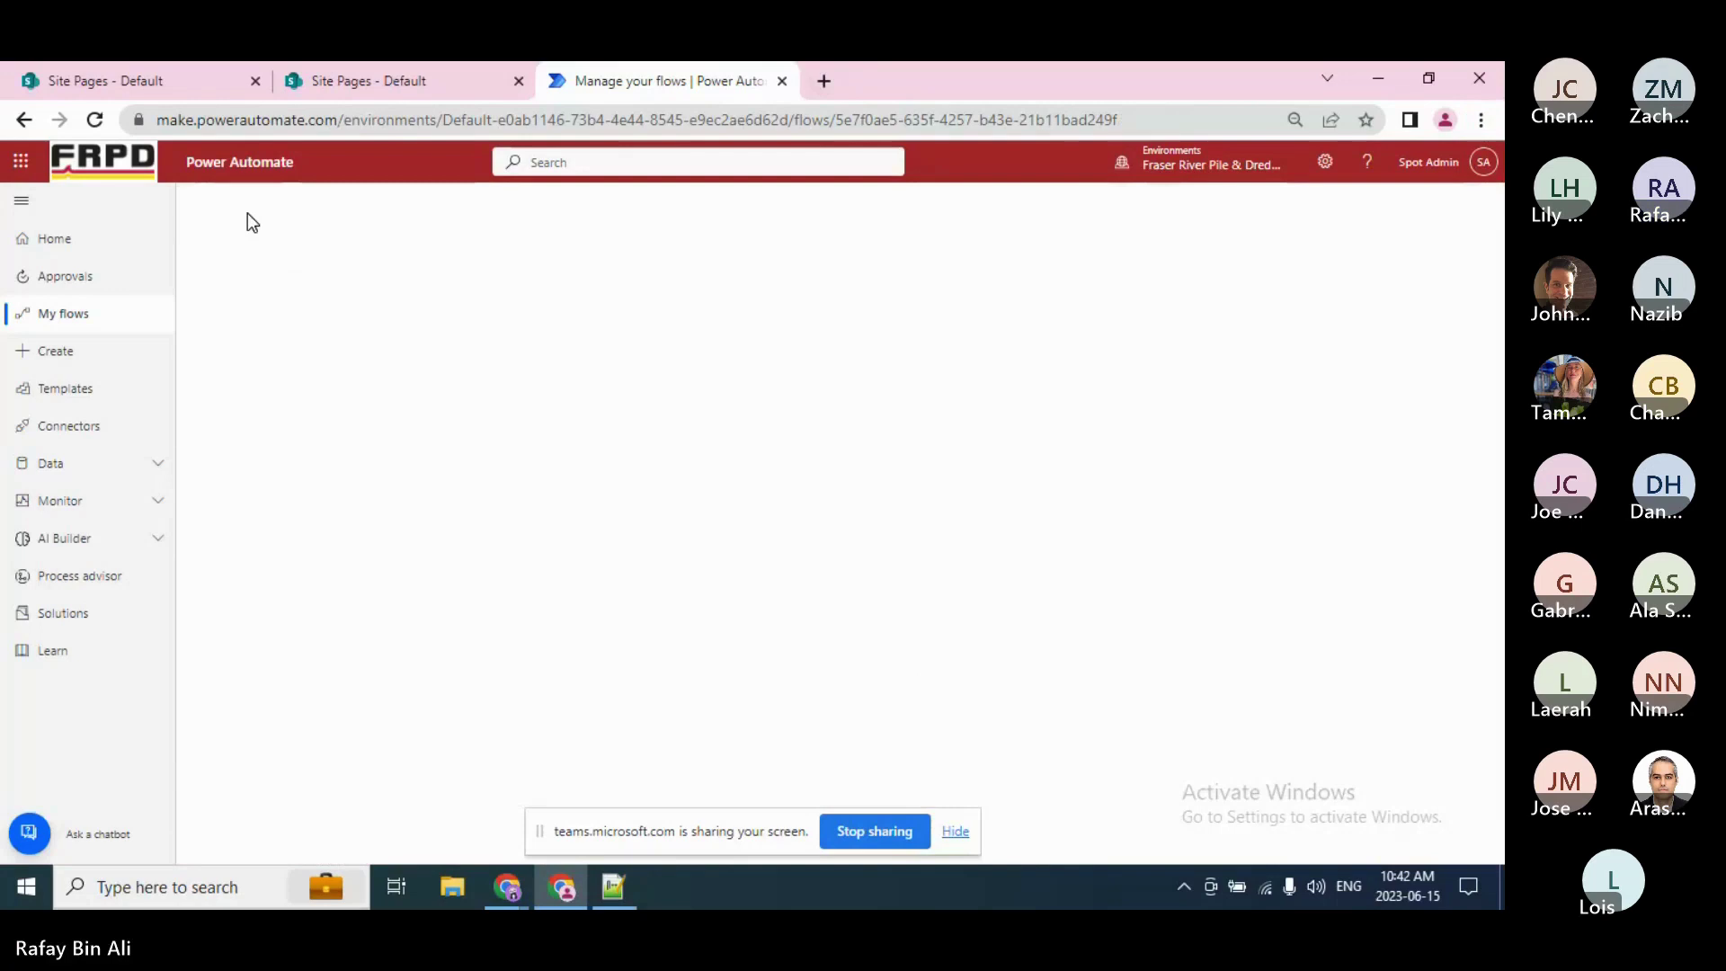
Step: Open the ADMIN_II_DO_NOT_CHANGE_PERM SharePoint page in a new tab
{"action": "left_click", "coordinate": [825, 81]}
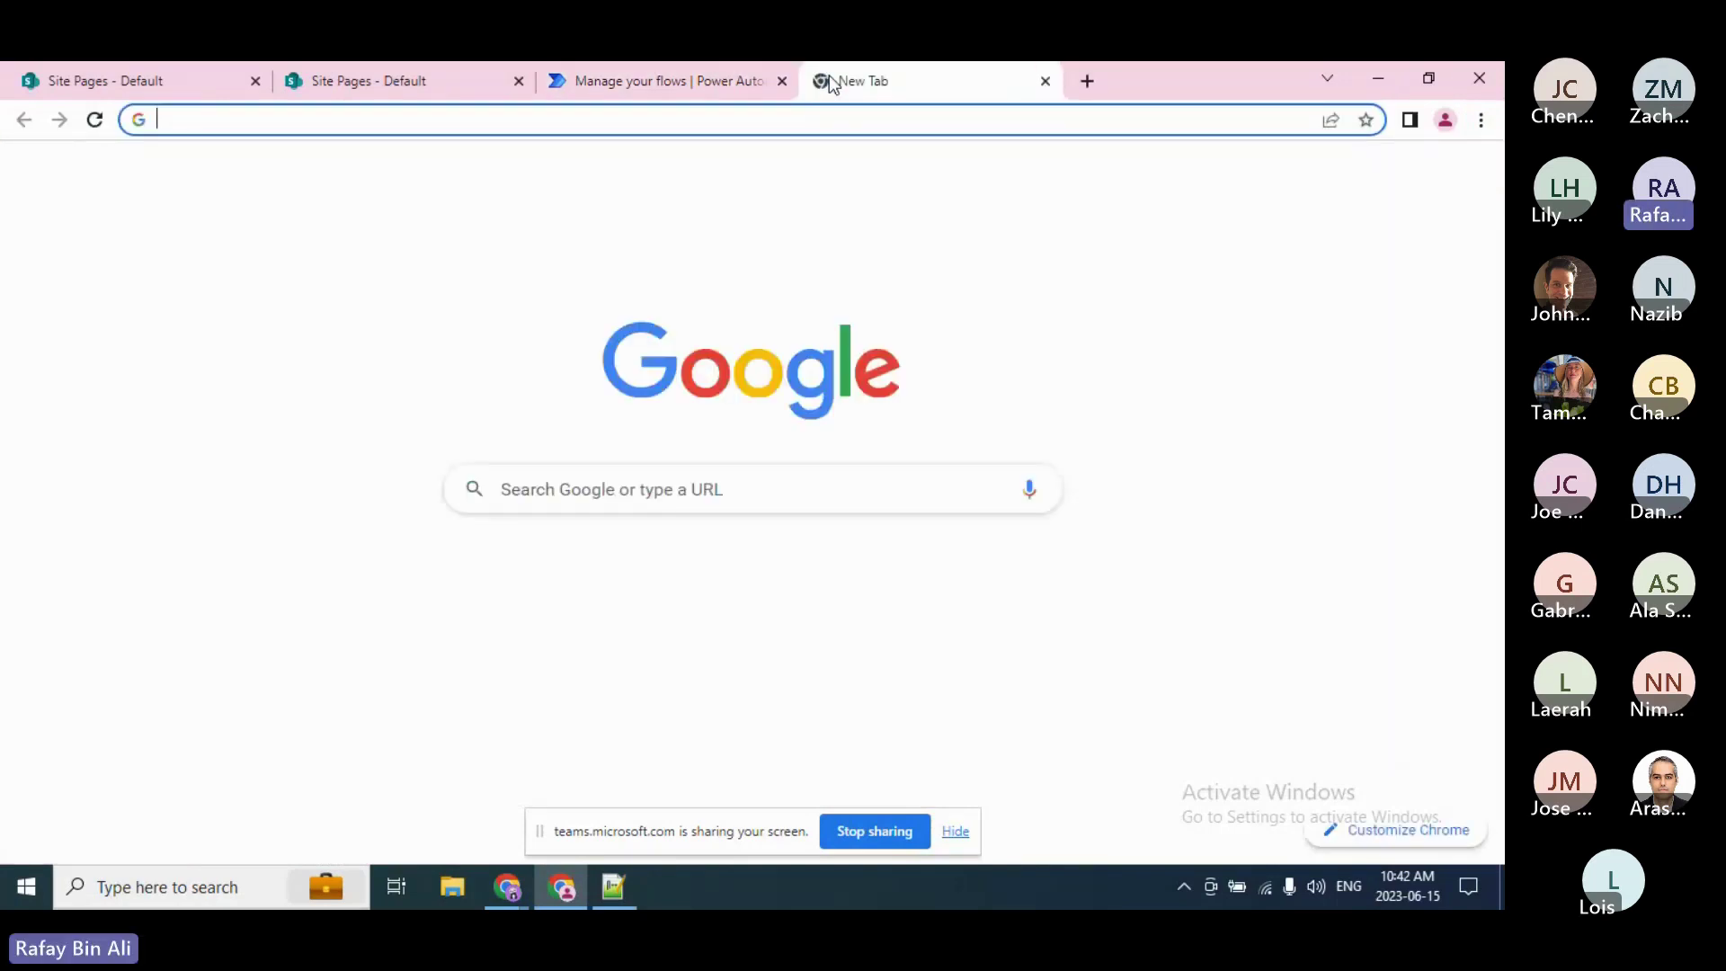
{"action": "type", "text": "adm"}
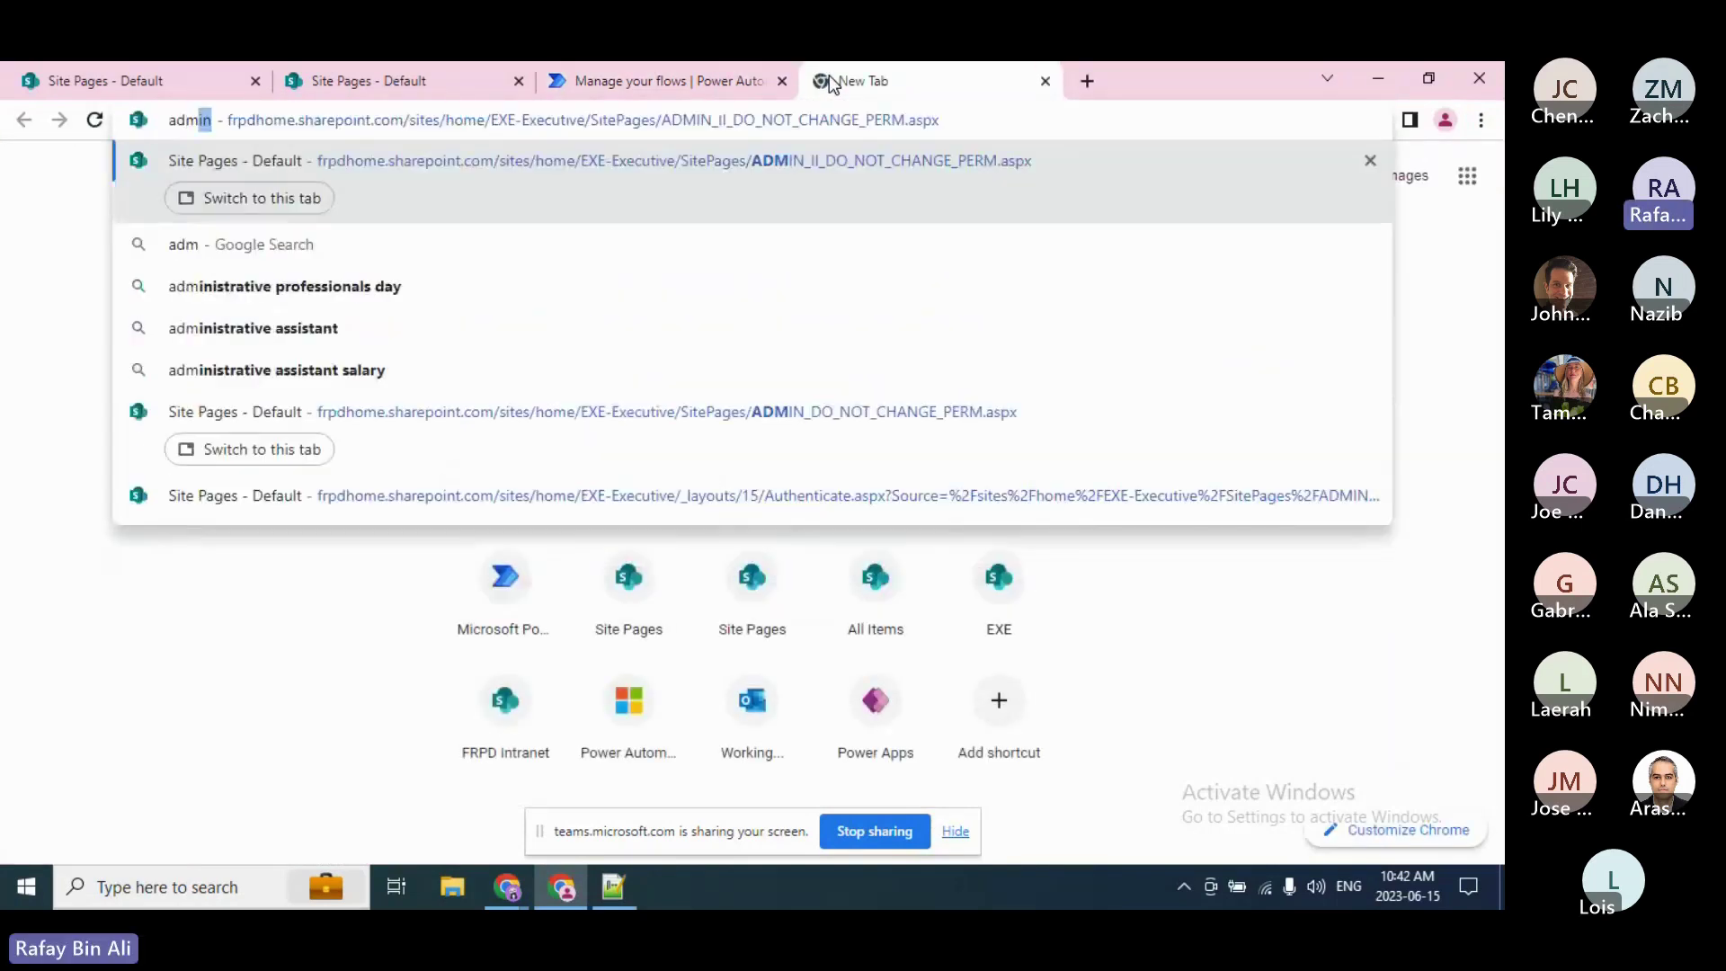
{"action": "key", "text": "Return"}
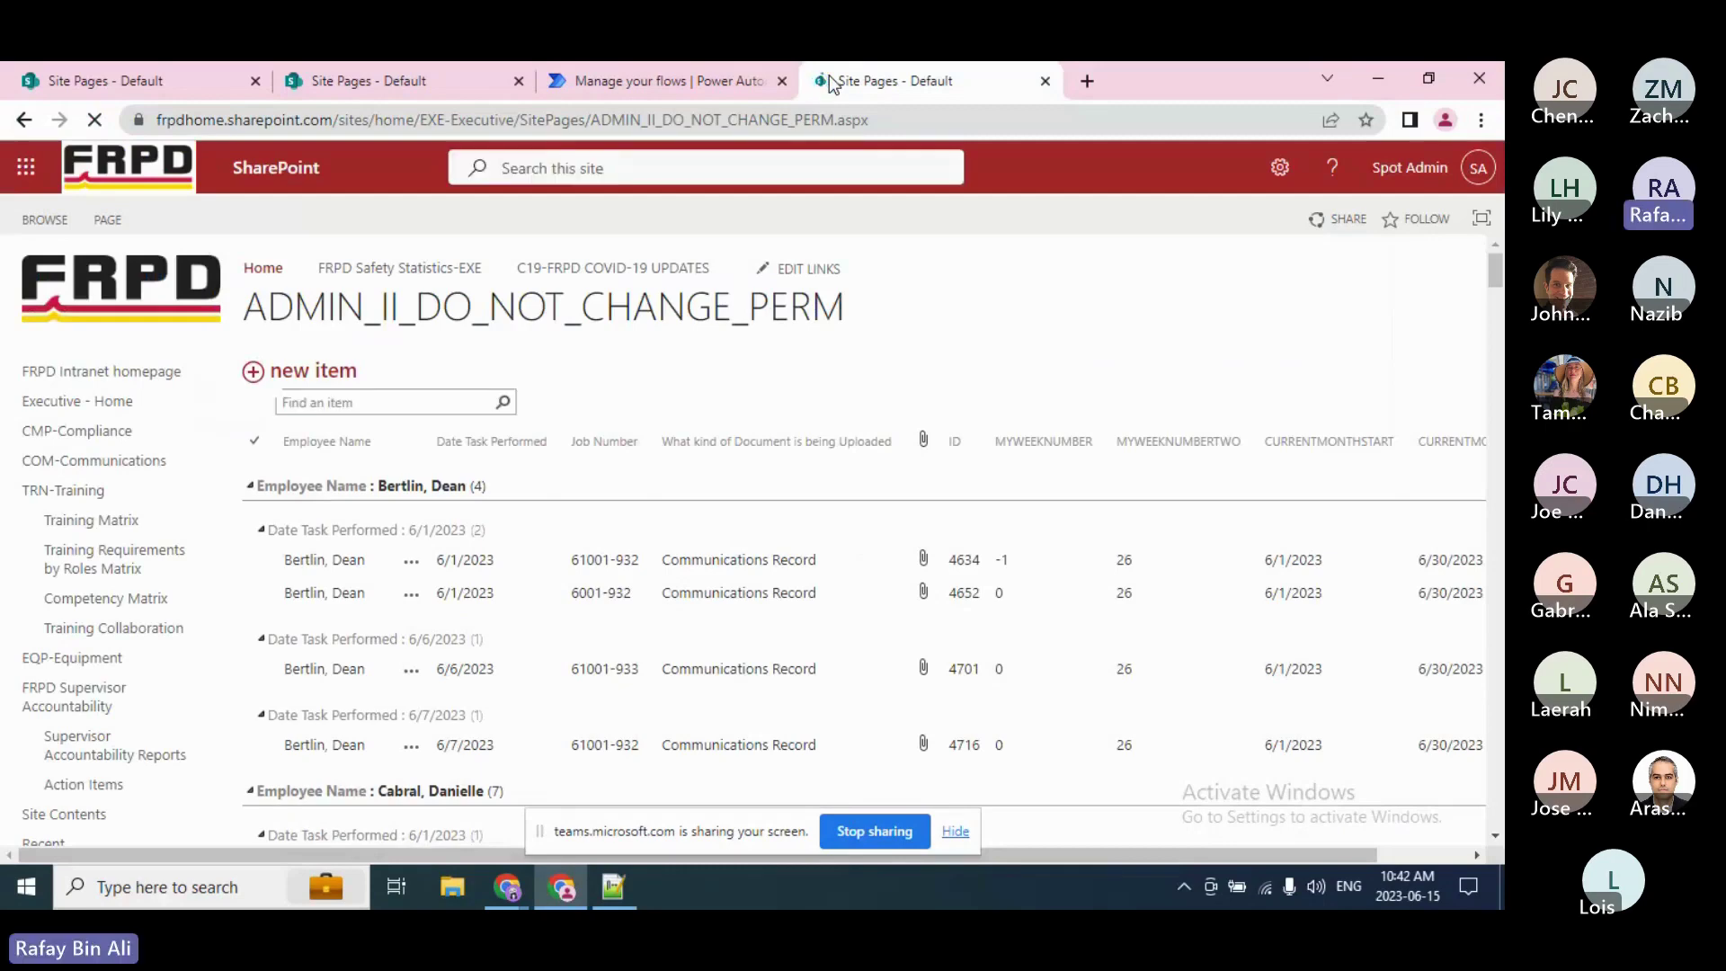
{"action": "left_click_drag", "start_coordinate": [1494, 265], "coordinate": [1493, 283]}
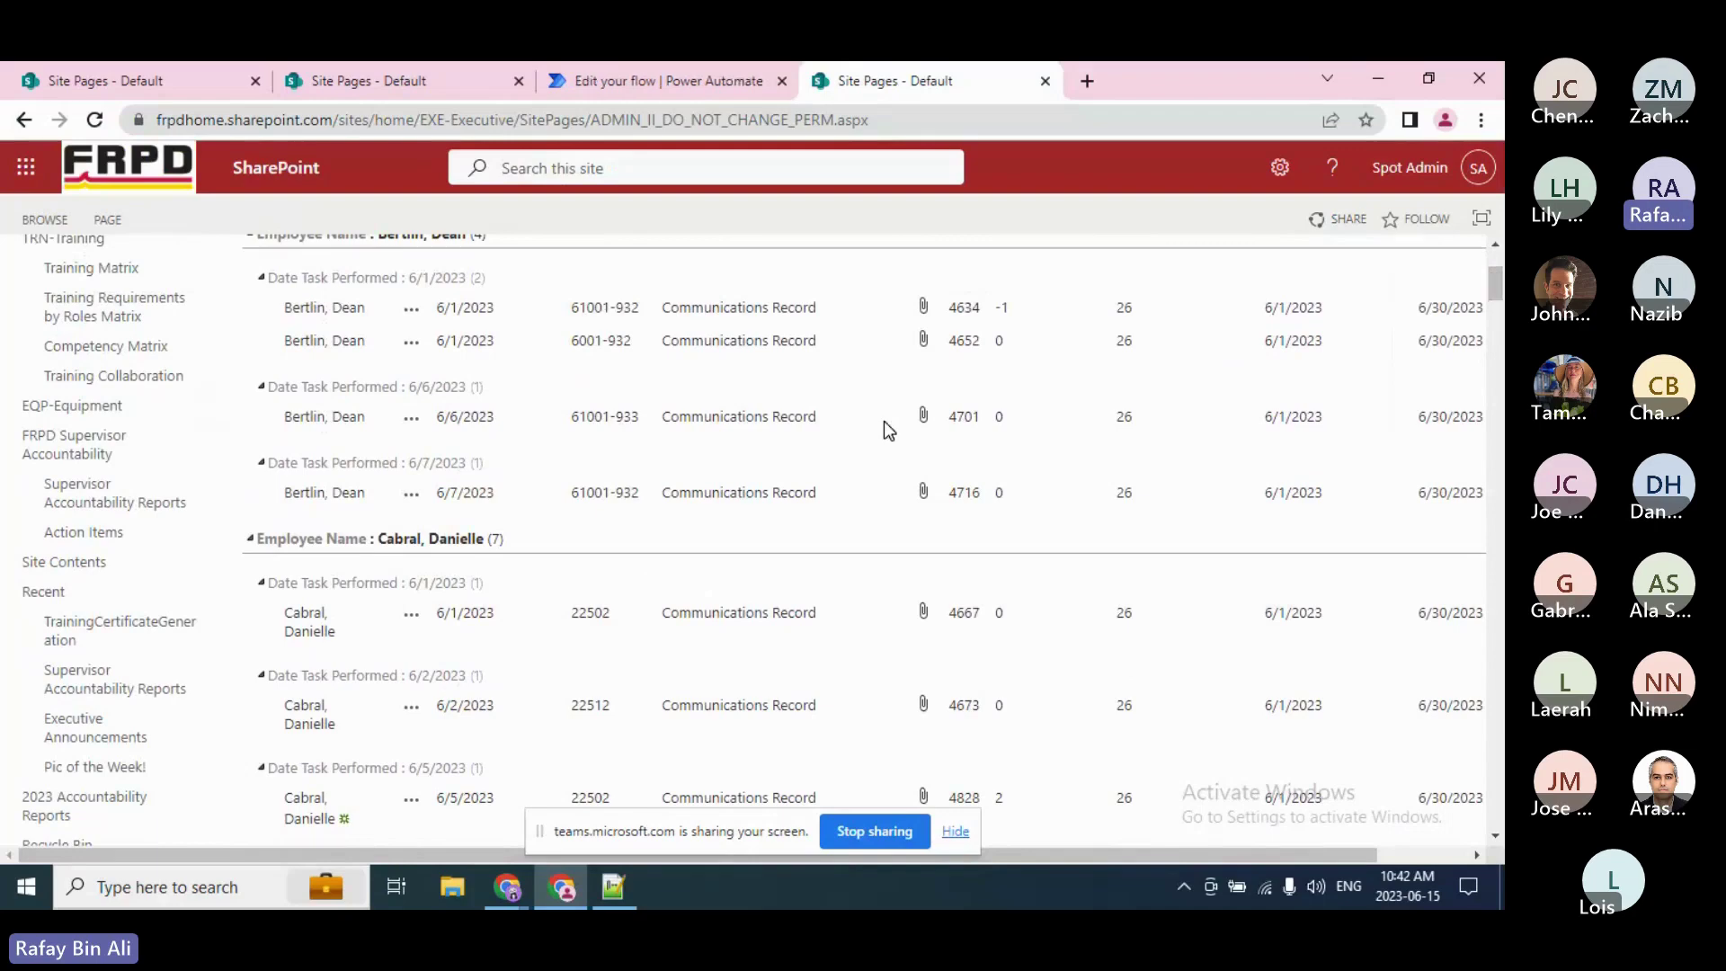
Step: In another tab, open ReportJunJun_15_2023.pdf from the 2023 Accountability Reports library
{"action": "left_click", "coordinate": [1087, 83]}
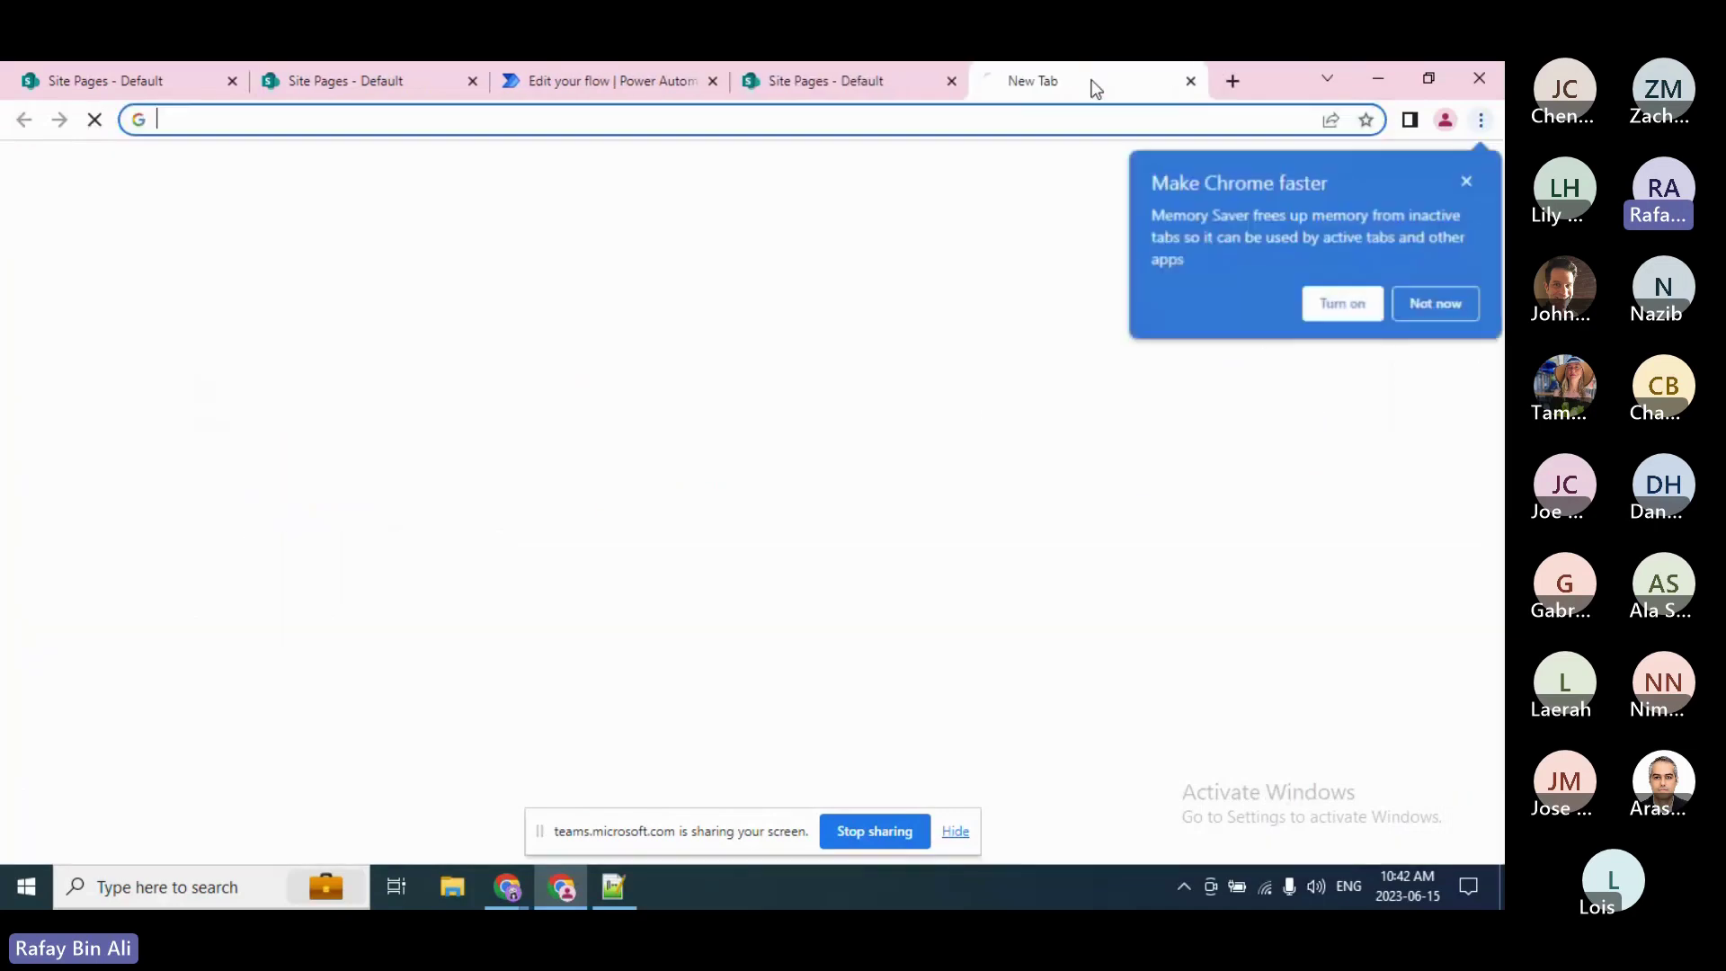
{"action": "type", "text": "accountability"}
{"action": "key", "text": "Return"}
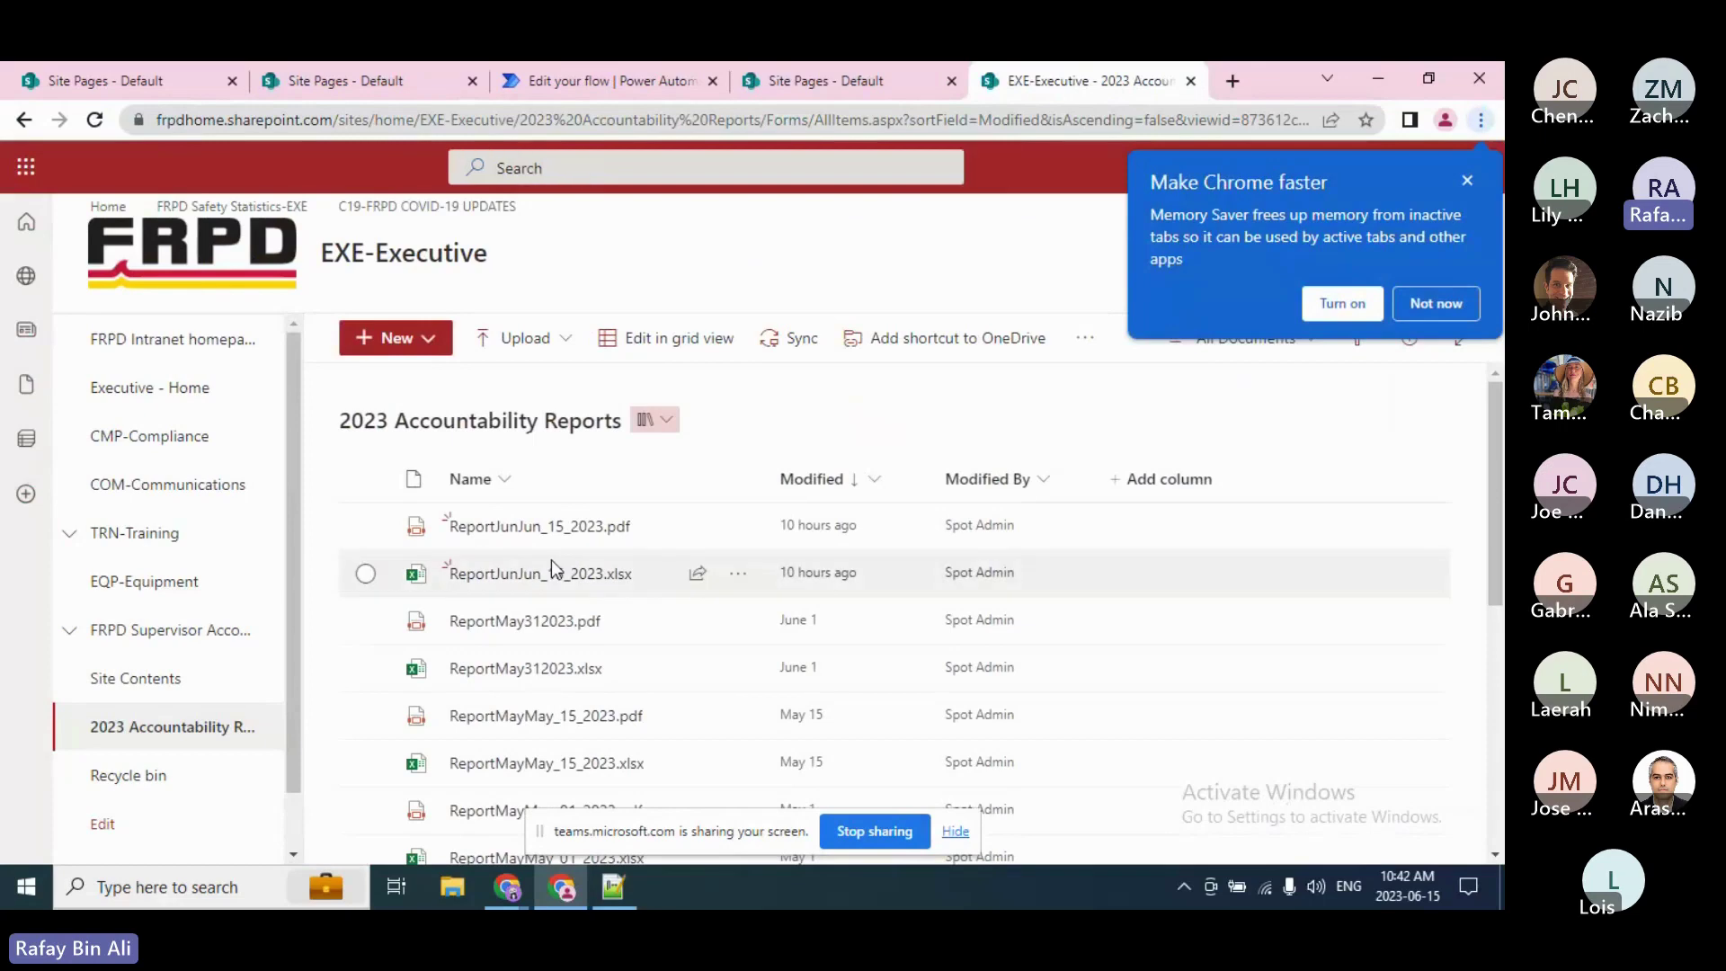
{"action": "left_click", "coordinate": [546, 529]}
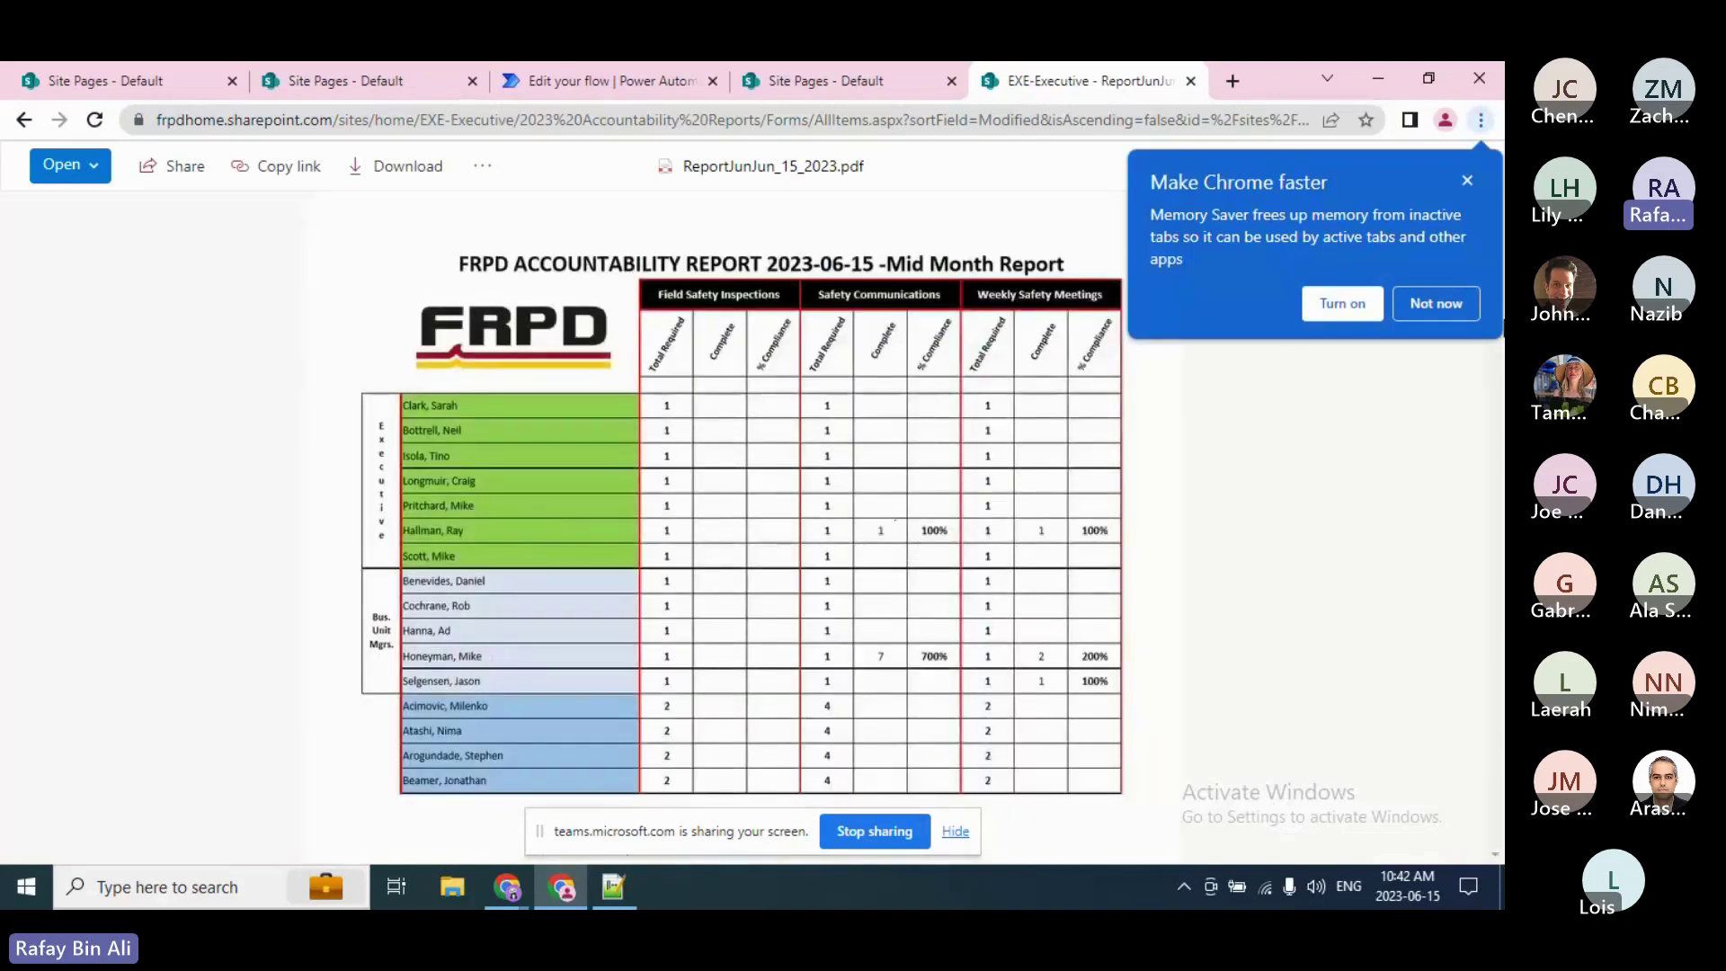
Step: Dismiss Chrome's memory-saver tip and go back to the 'Edit your flow' tab
{"action": "left_click", "coordinate": [1465, 178]}
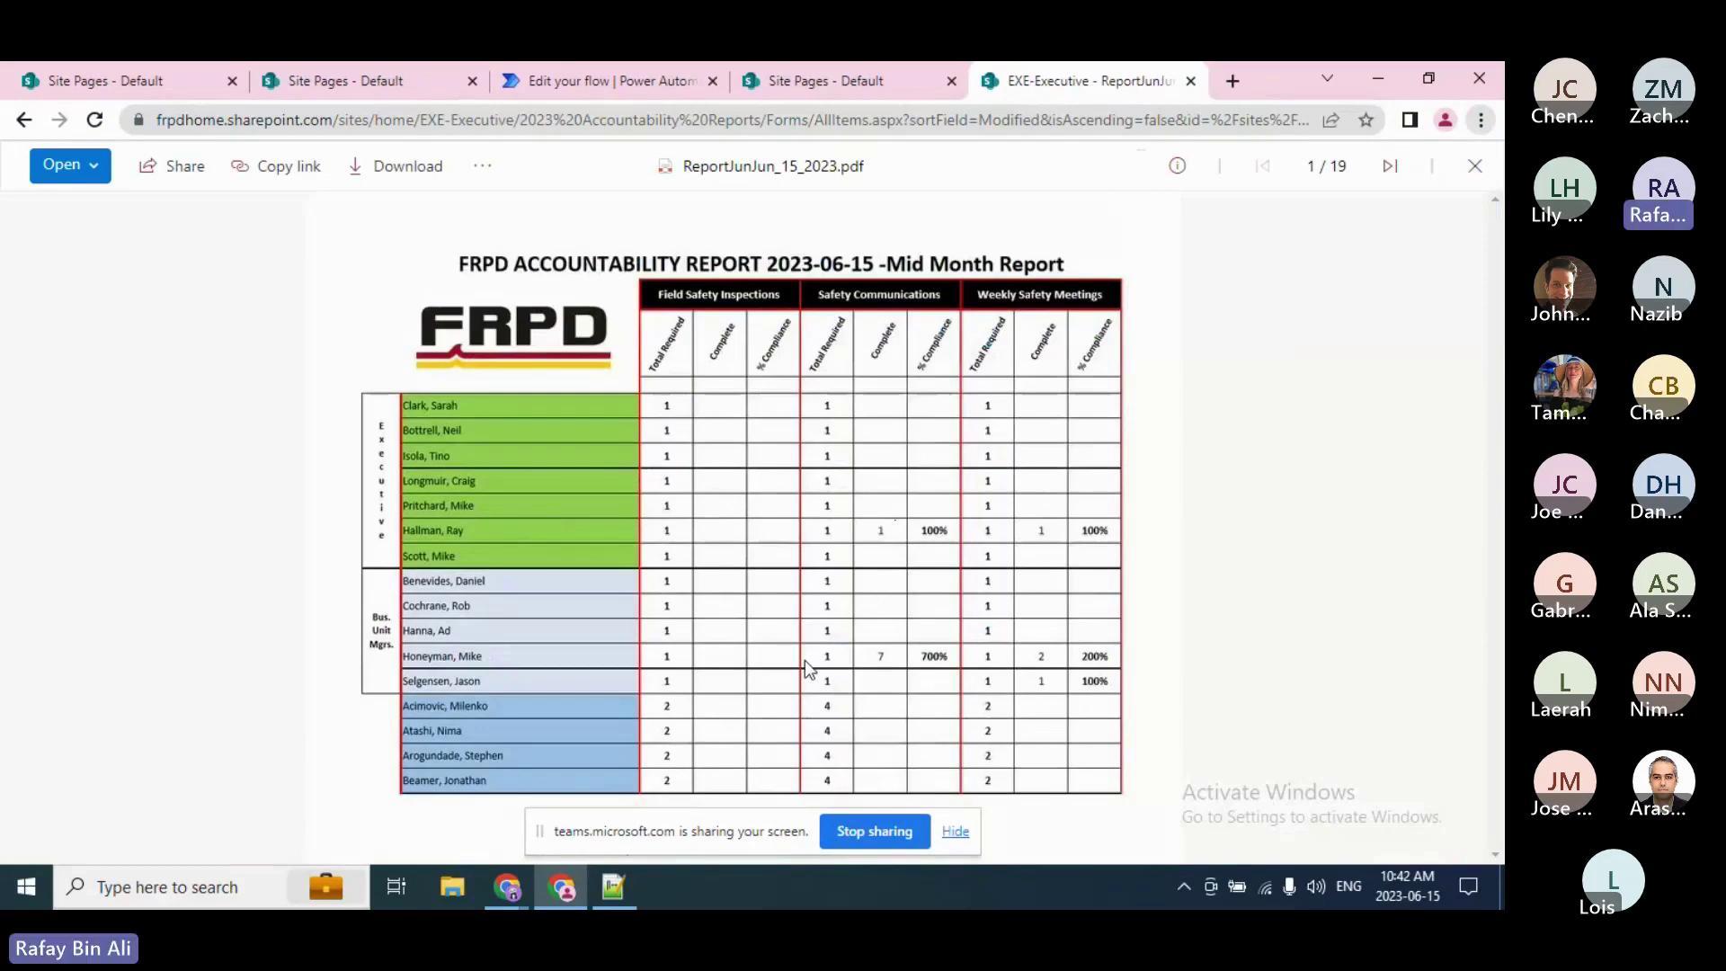
{"action": "left_click", "coordinate": [610, 66]}
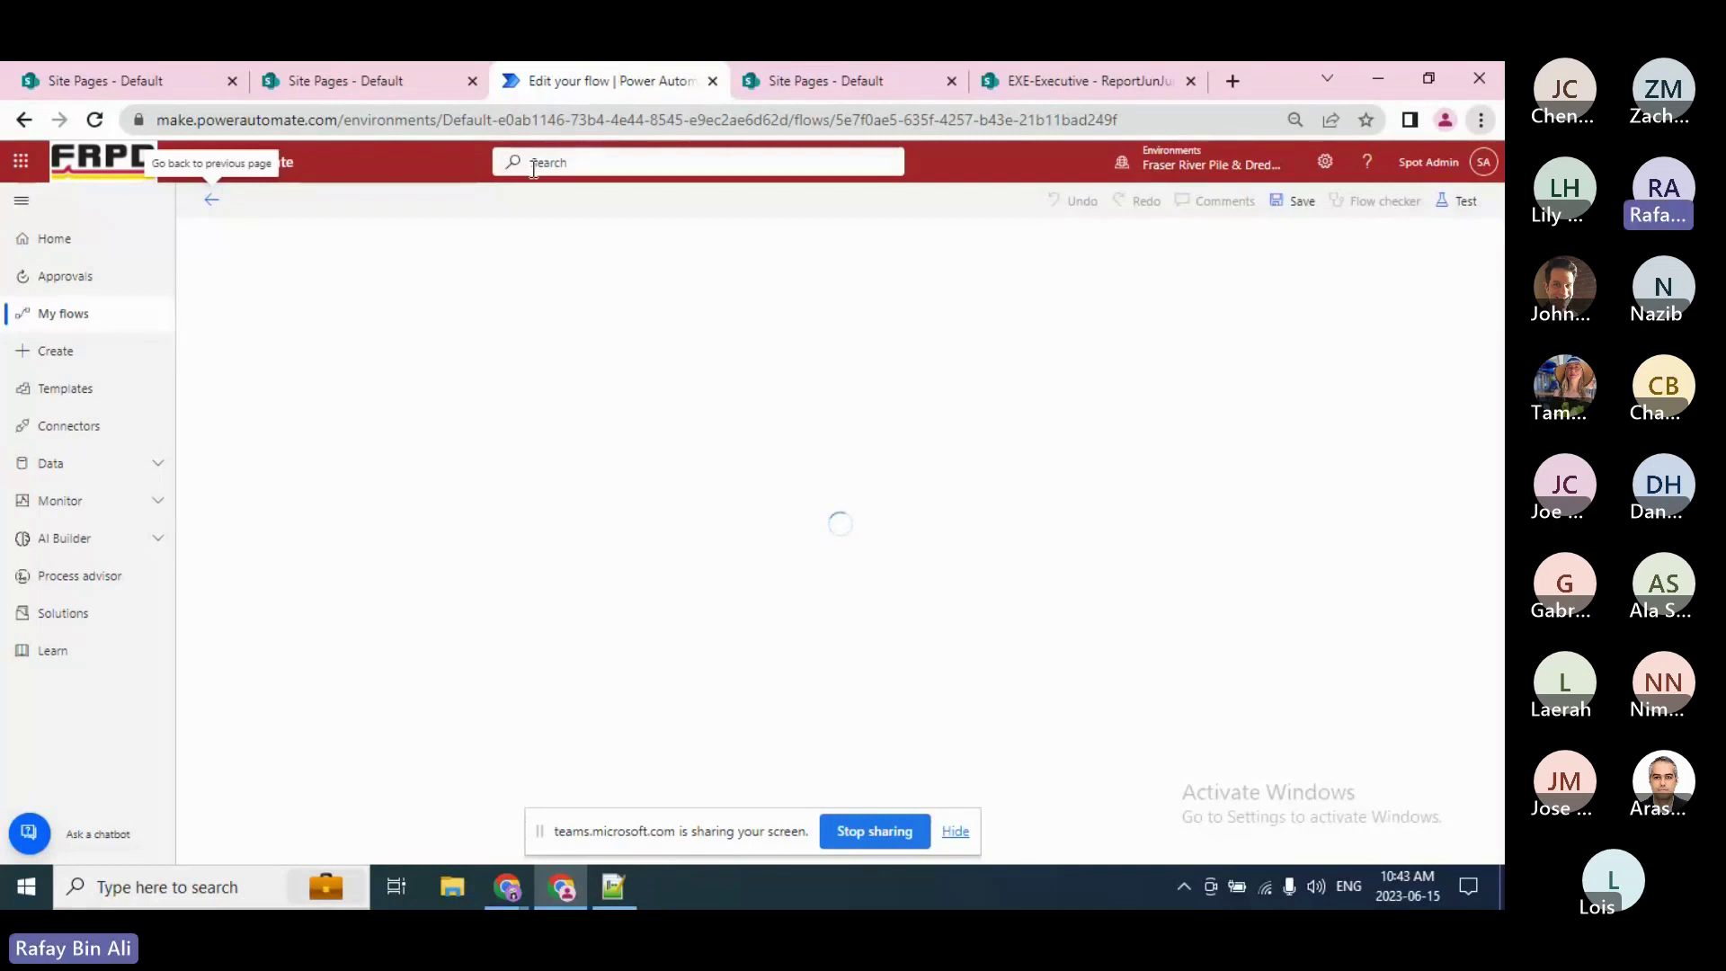
Step: Reload the stalled flow editor, confirming the reload, then cycle through the open windows
{"action": "left_click", "coordinate": [102, 122]}
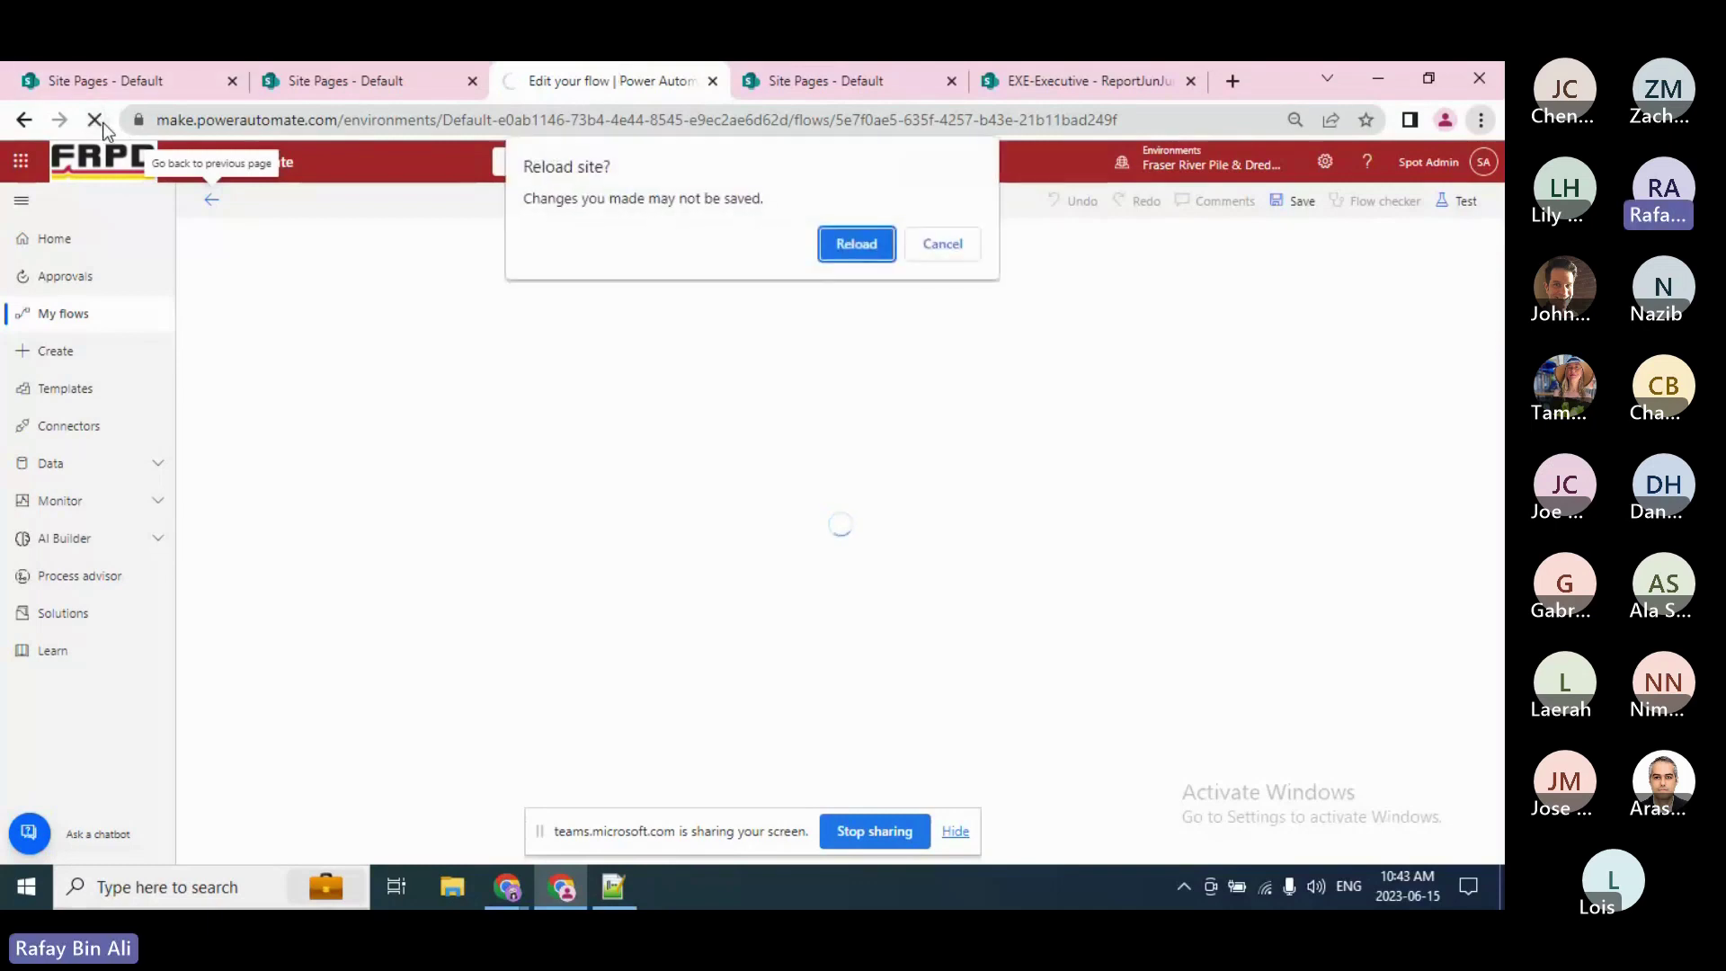
{"action": "left_click", "coordinate": [821, 257]}
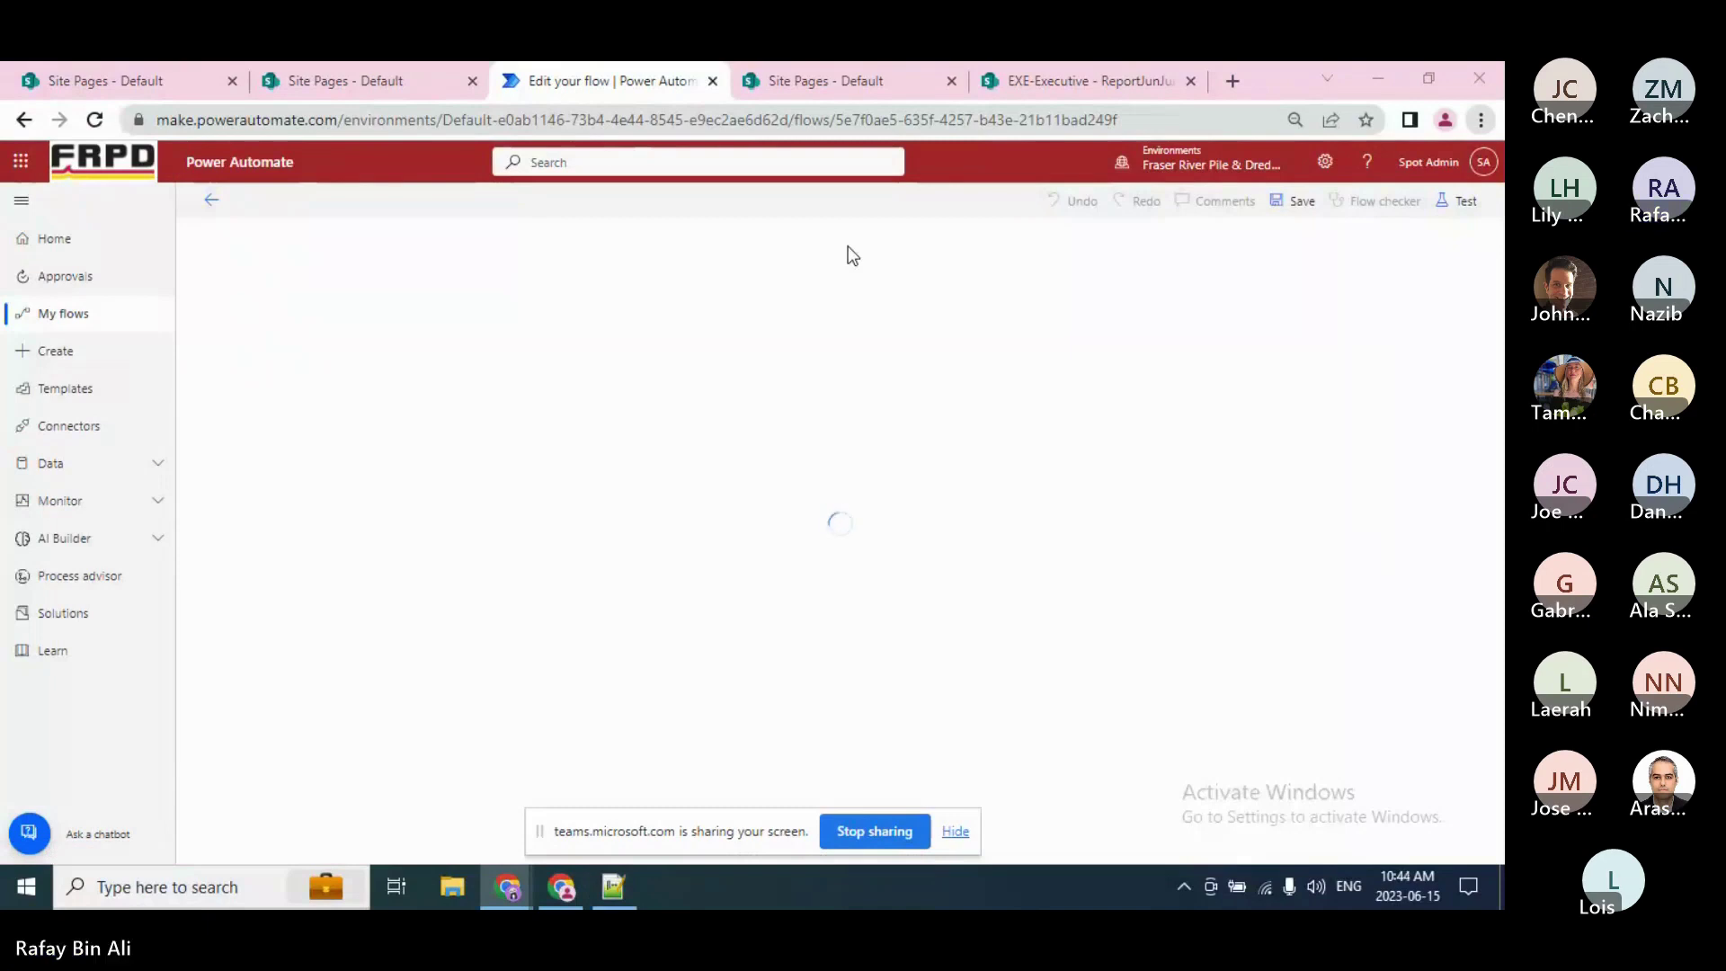
{"action": "key", "text": "alt+Tab"}
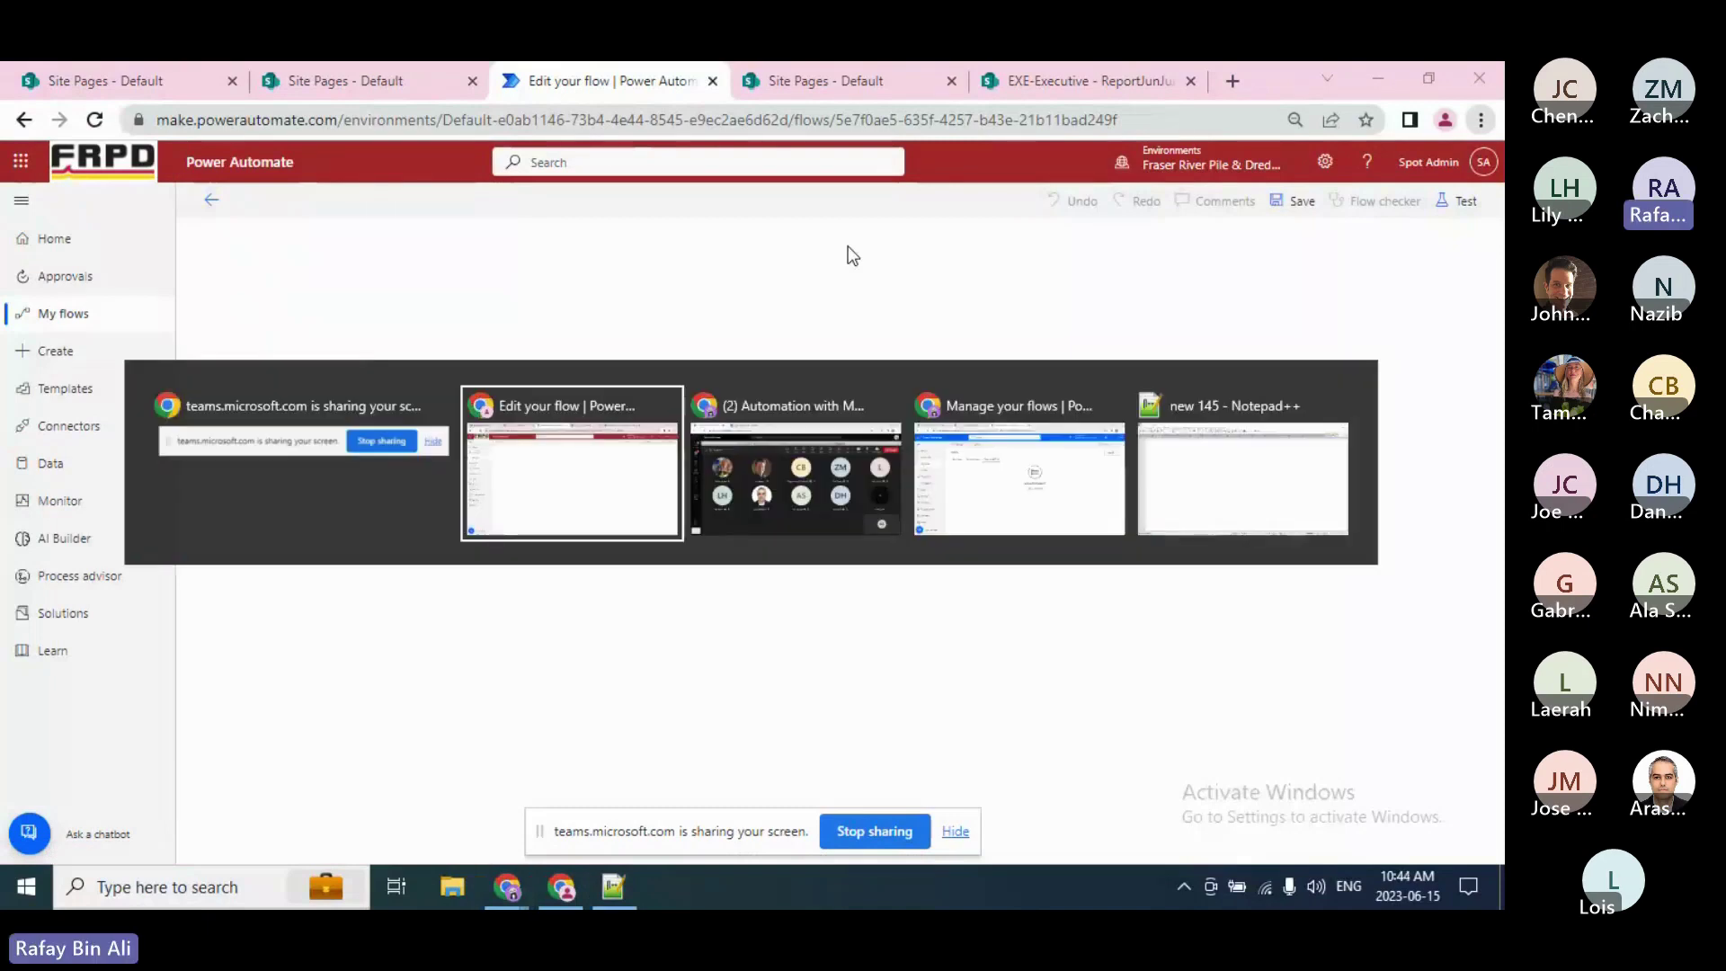
{"action": "key", "text": "alt+Tab"}
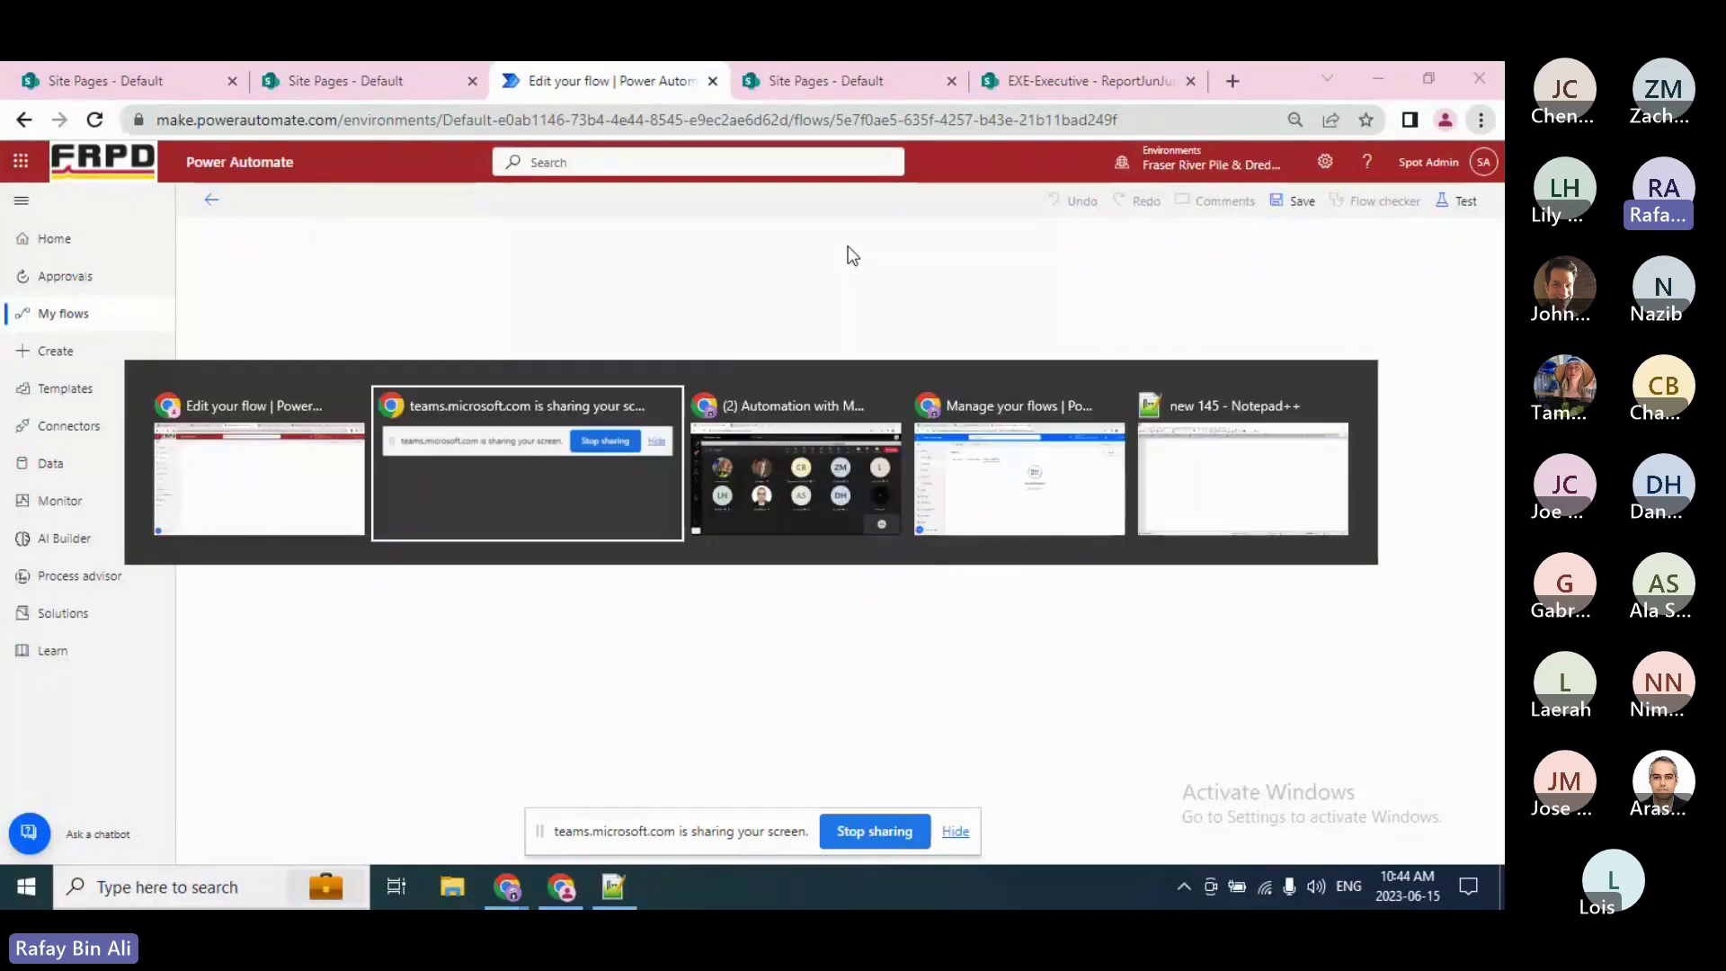
{"action": "key", "text": "alt+Tab"}
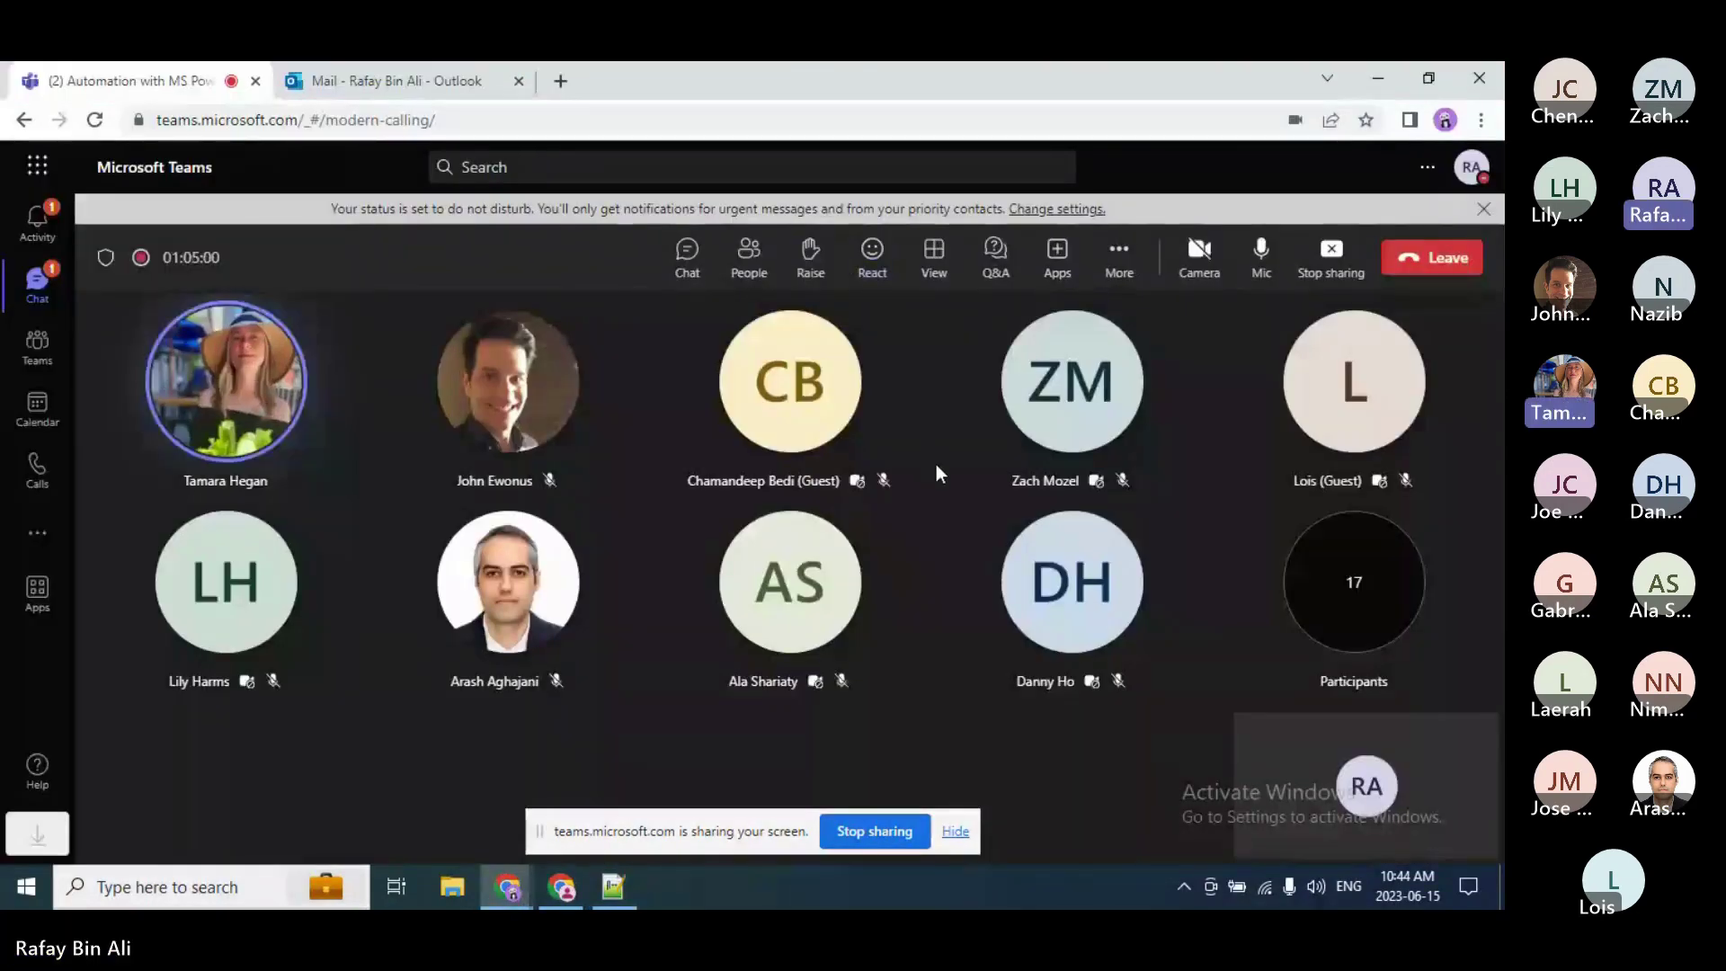
{"action": "key", "text": "alt+Tab"}
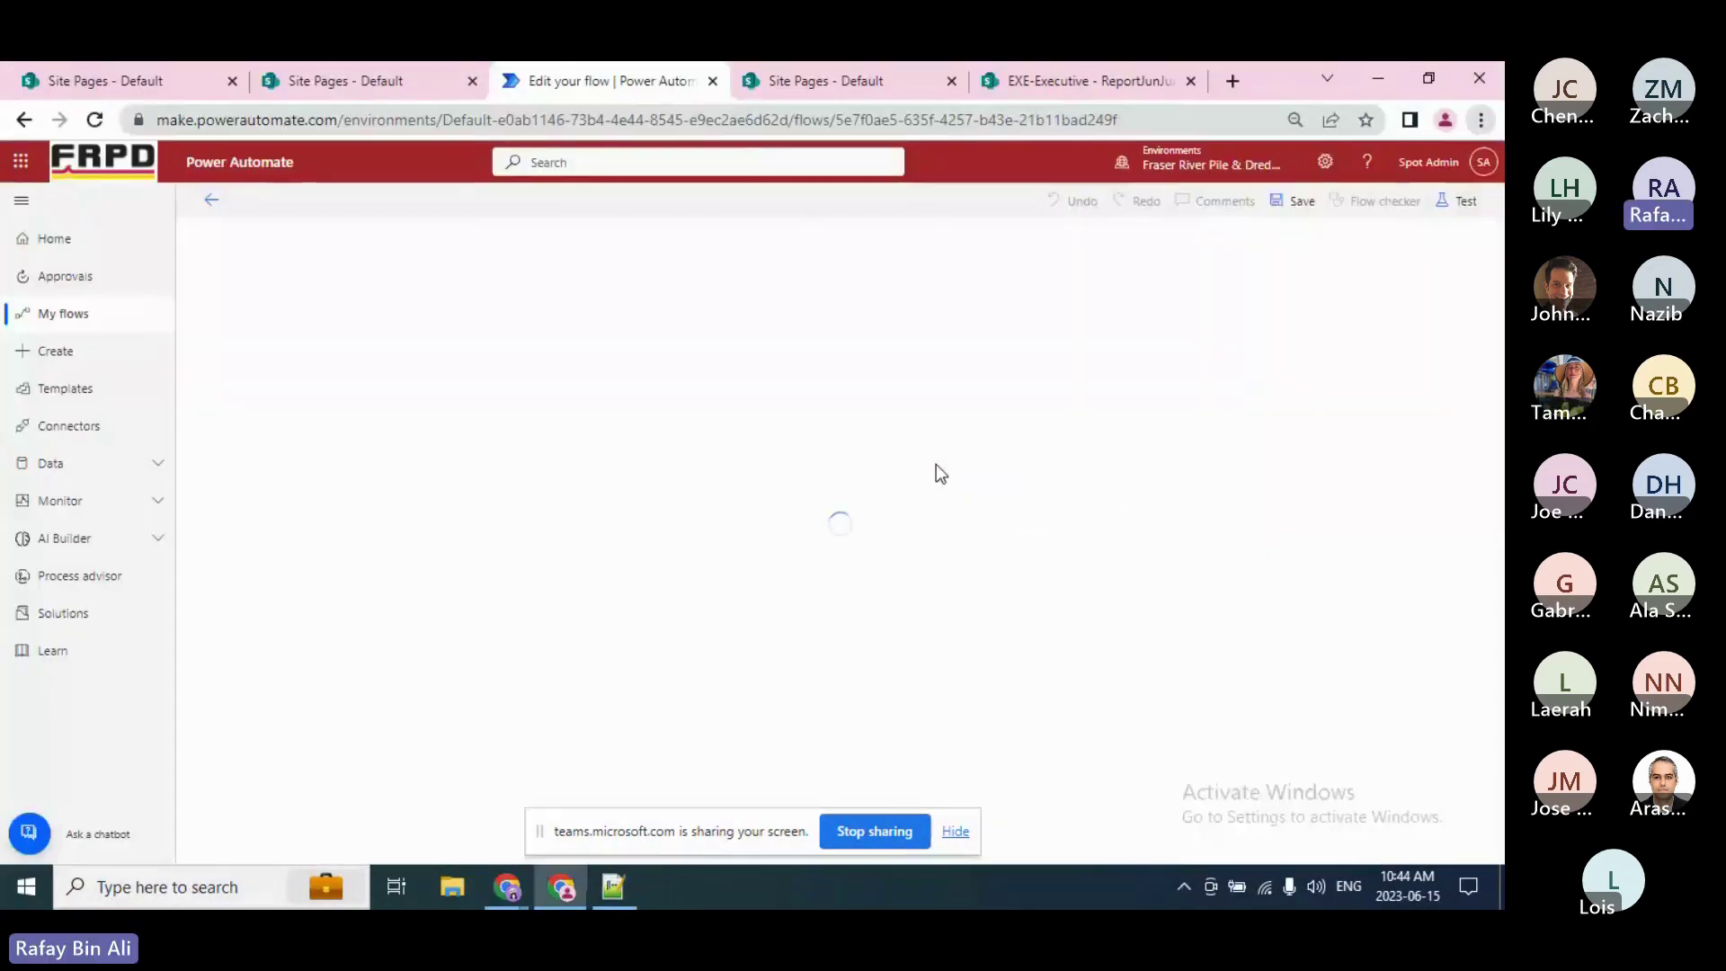
Step: Clear the browser address bar and switch to the Teams meeting window
{"action": "left_click", "coordinate": [493, 121]}
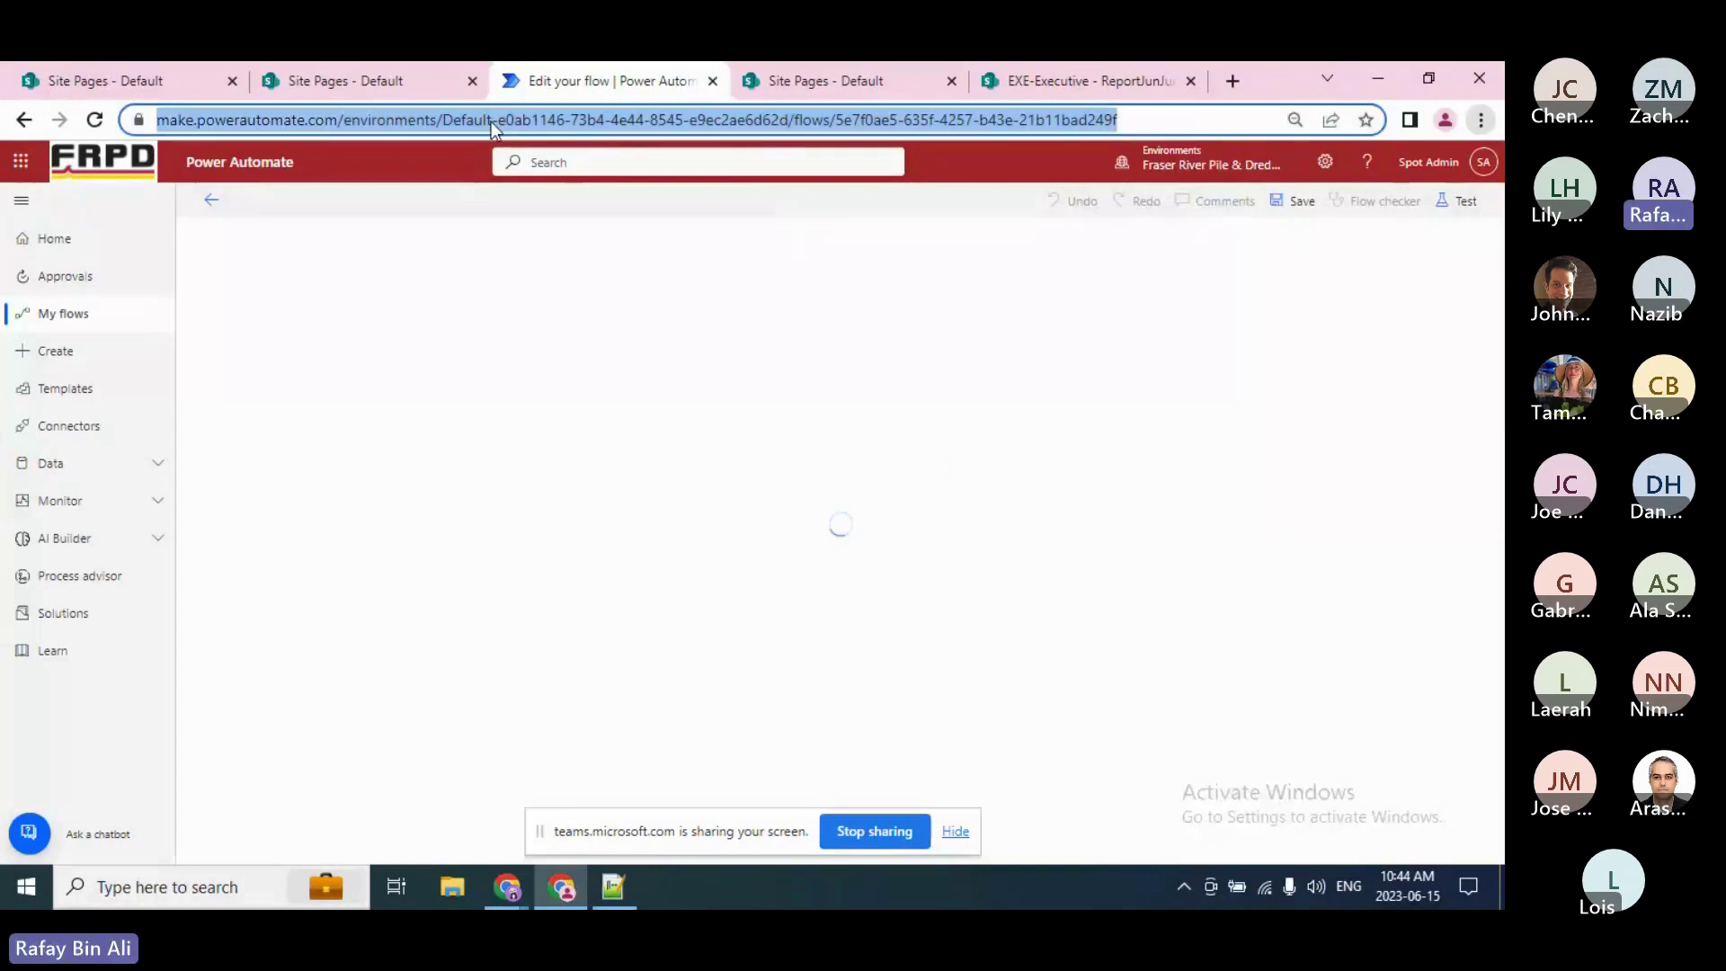
{"action": "key", "text": "BackSpace"}
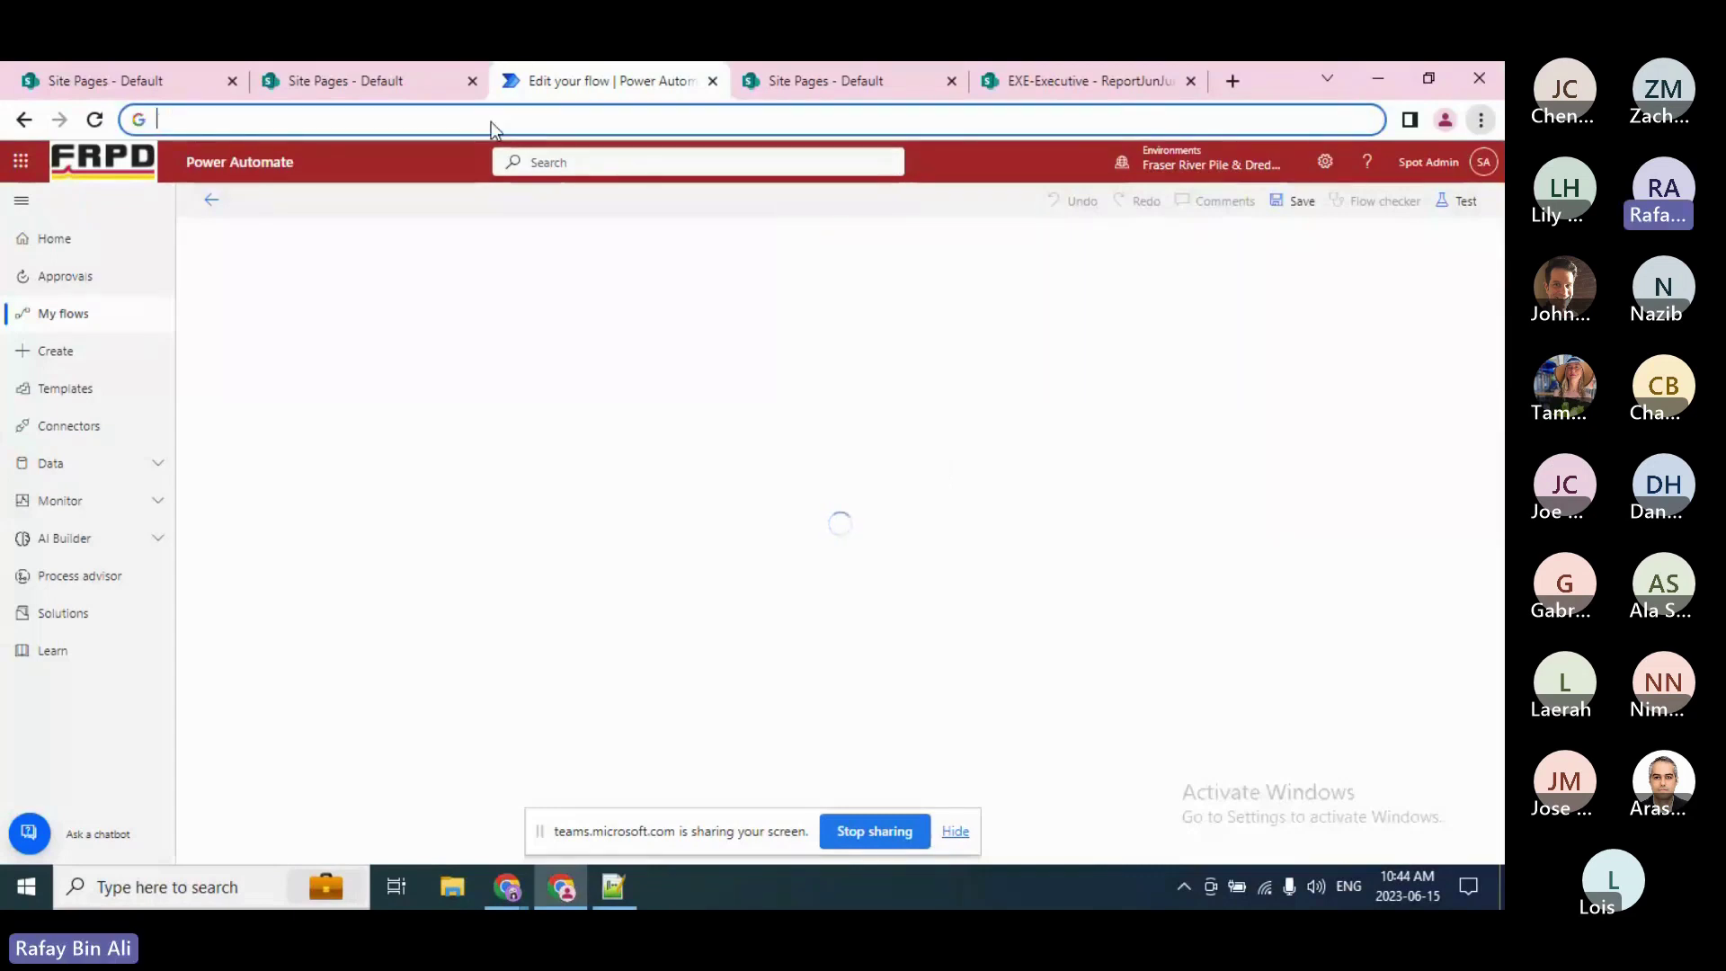
{"action": "key", "text": "alt+Tab"}
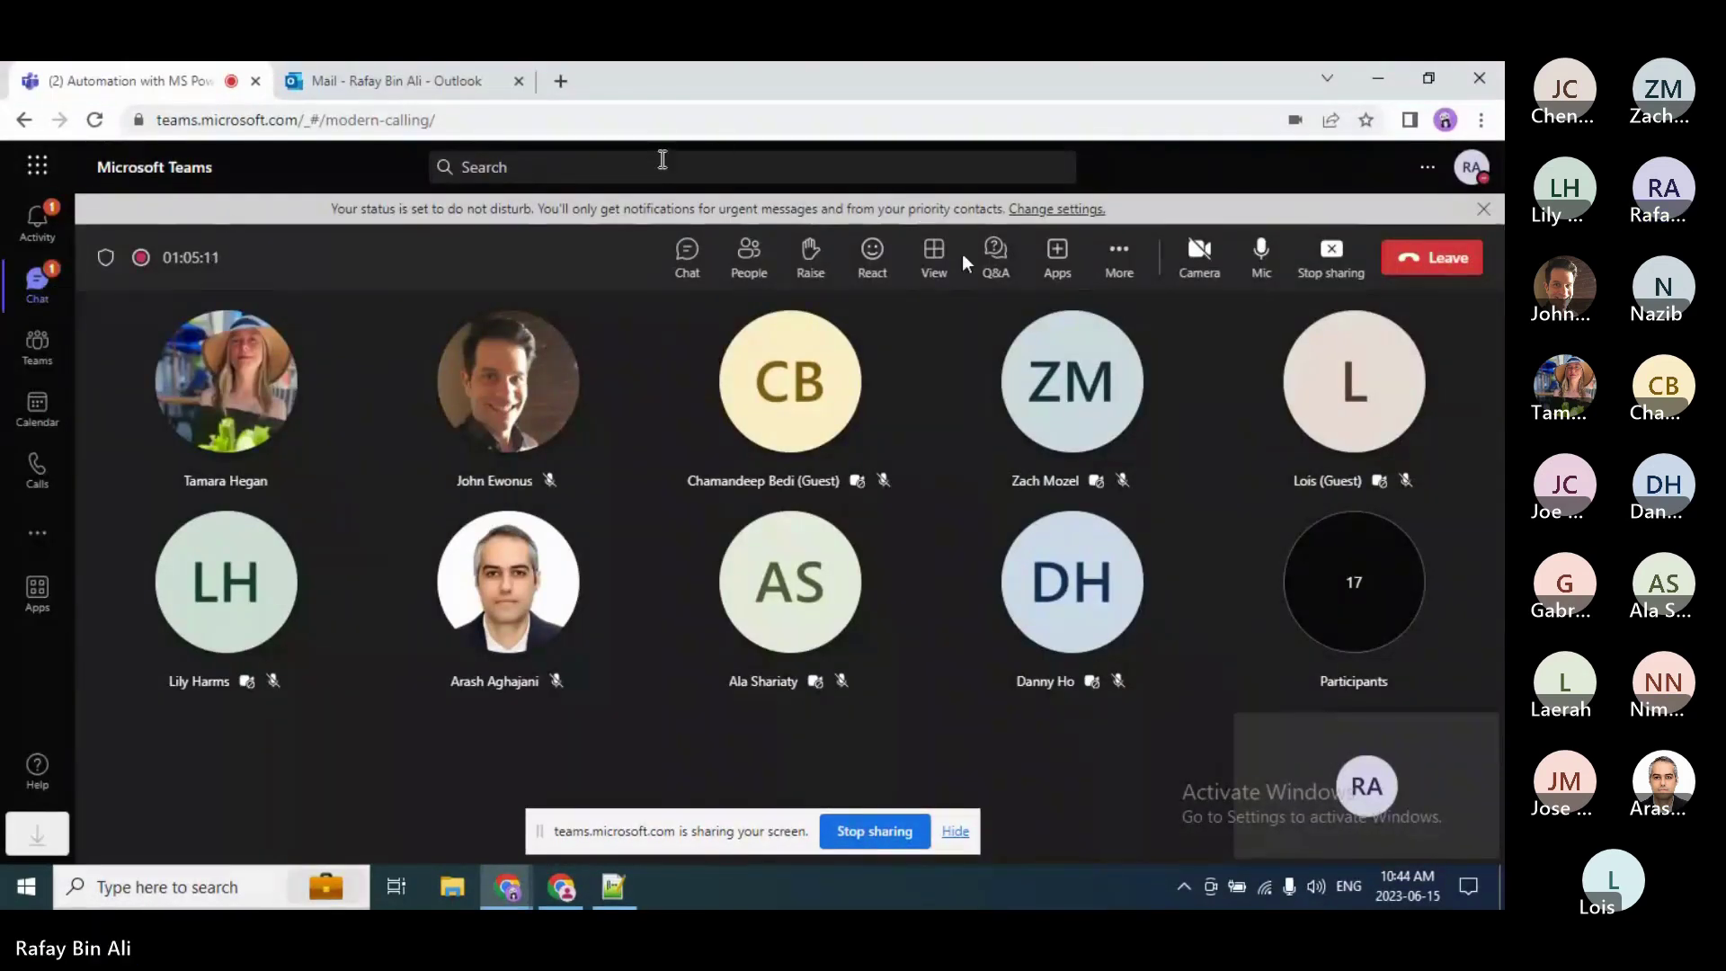
Step: Start a new Teams chat addressed to a colleague picked from the suggestions
{"action": "left_click", "coordinate": [685, 259]}
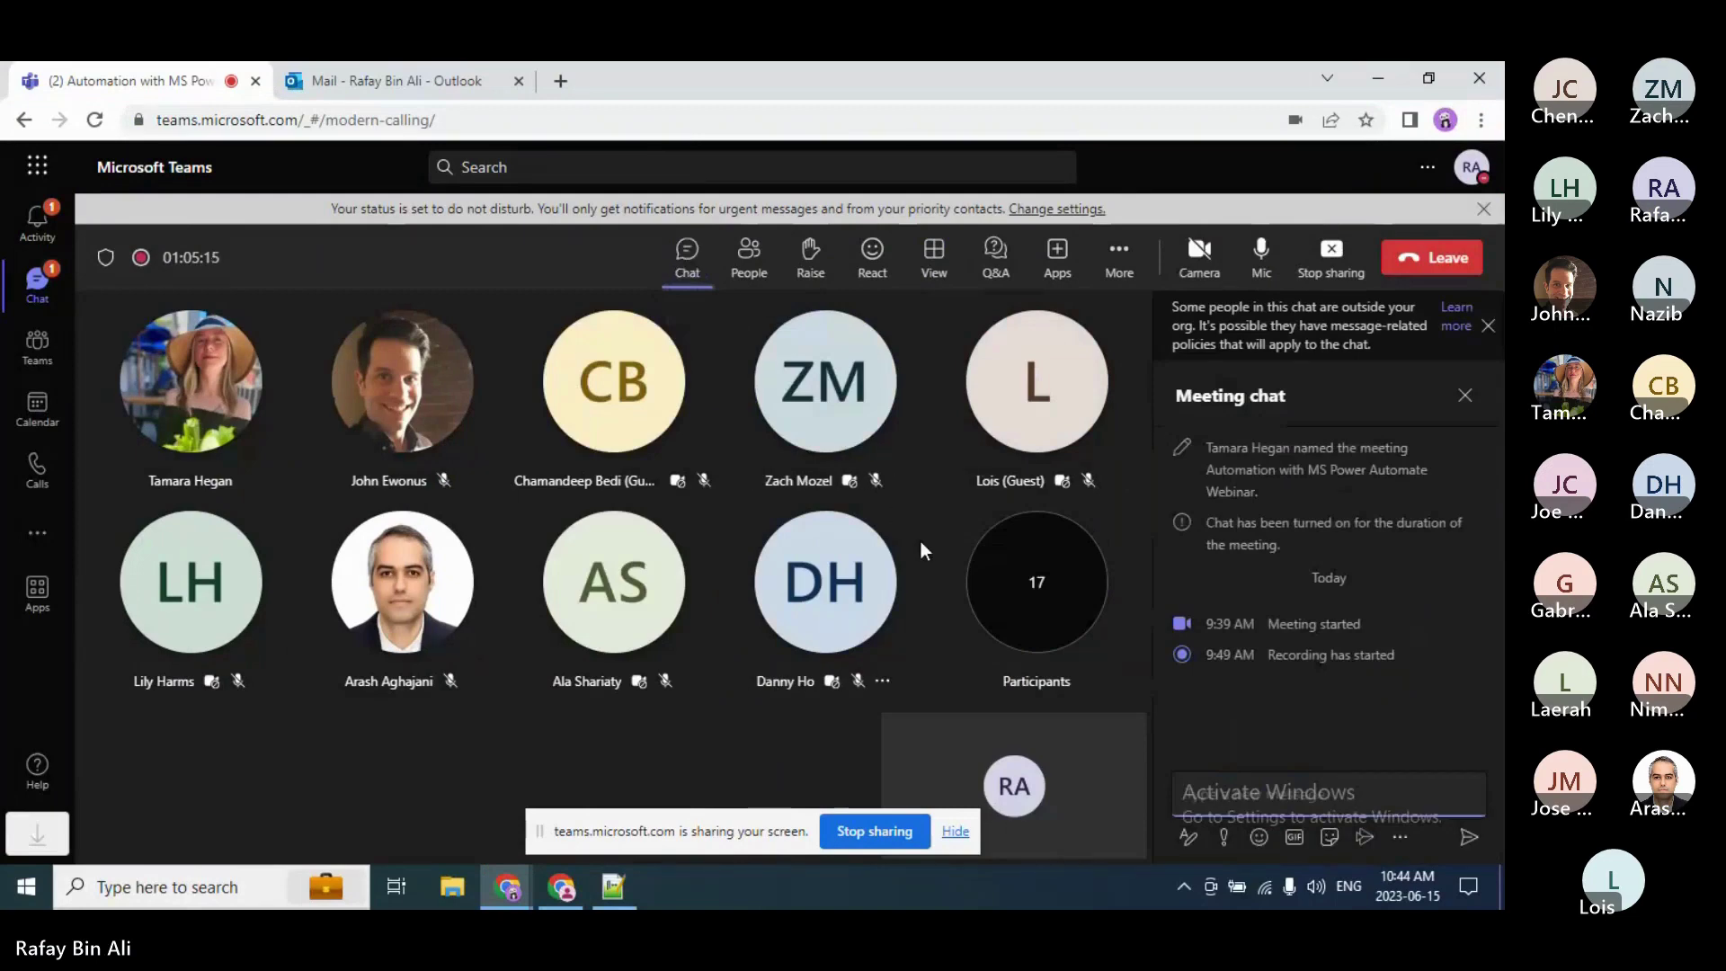
{"action": "right_click", "coordinate": [37, 299]}
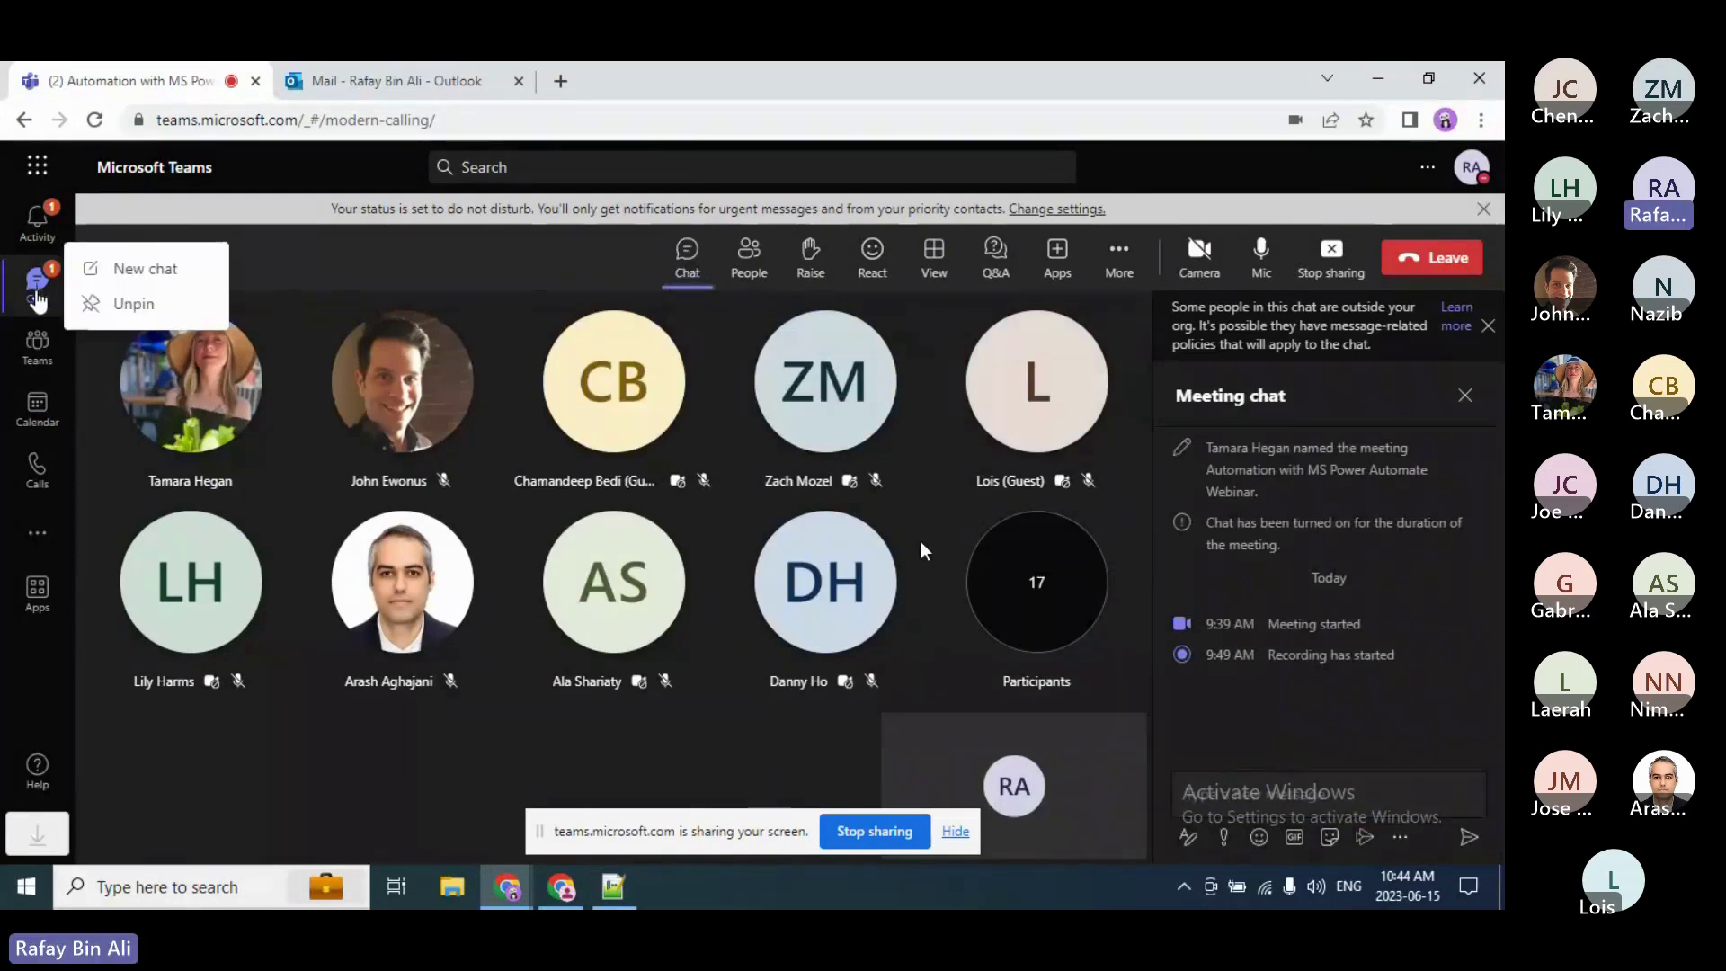
{"action": "left_click", "coordinate": [99, 272]}
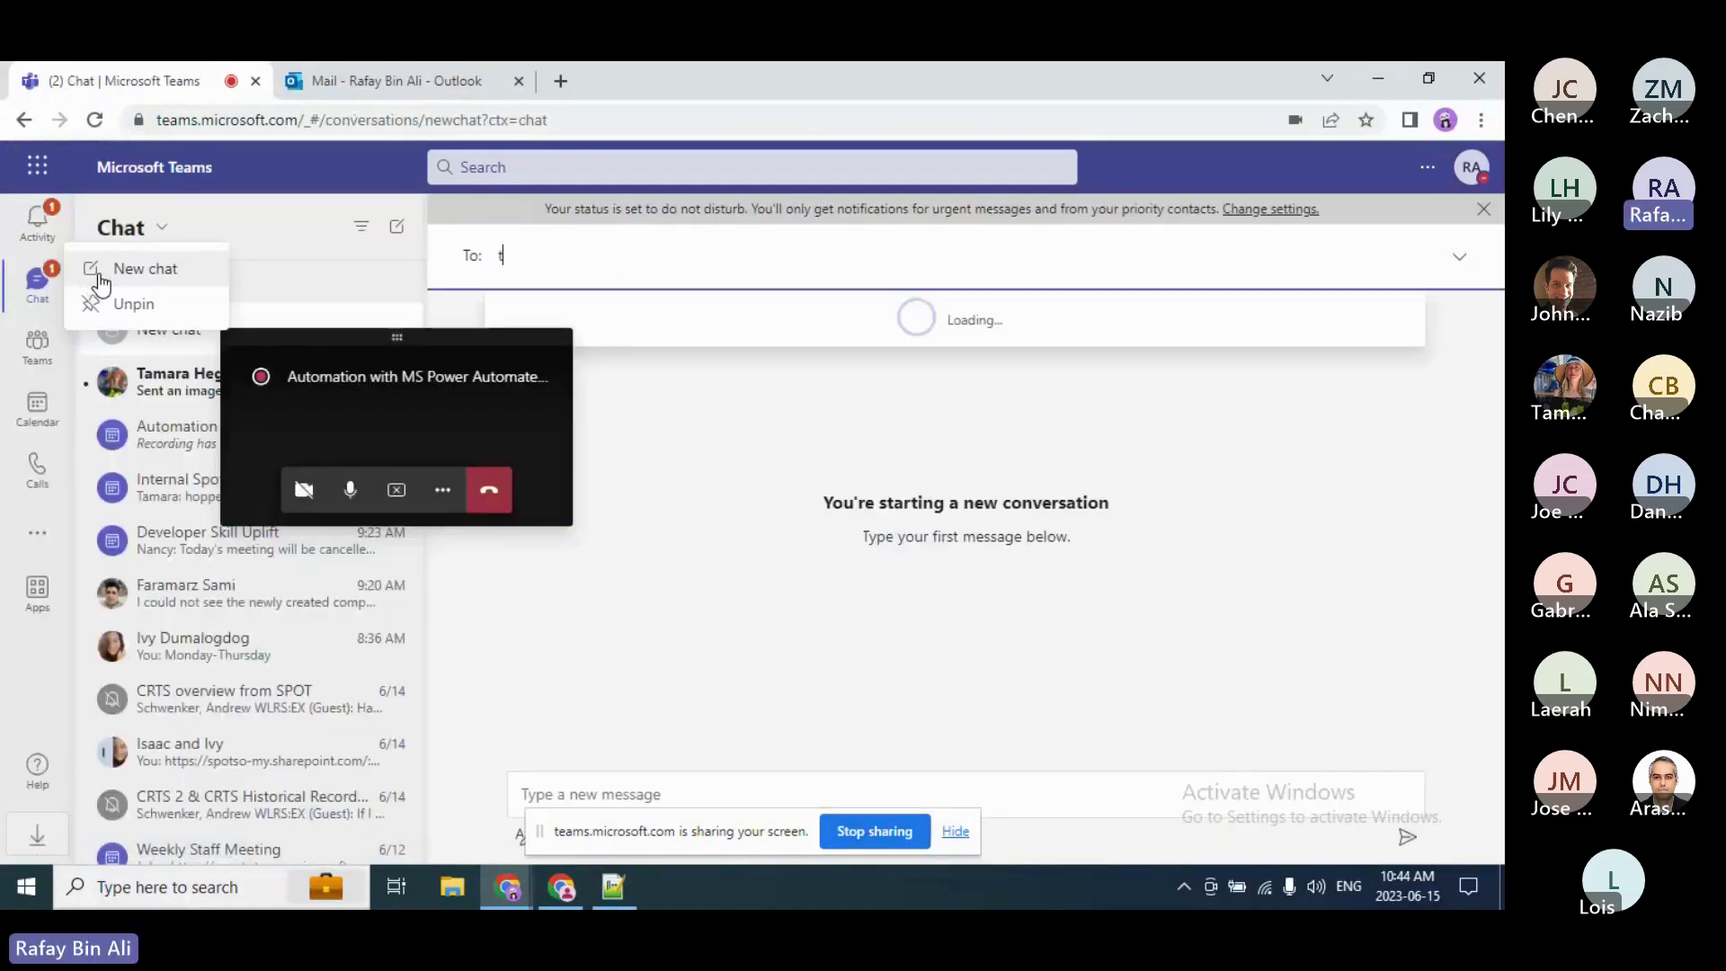
{"action": "type", "text": "tamara"}
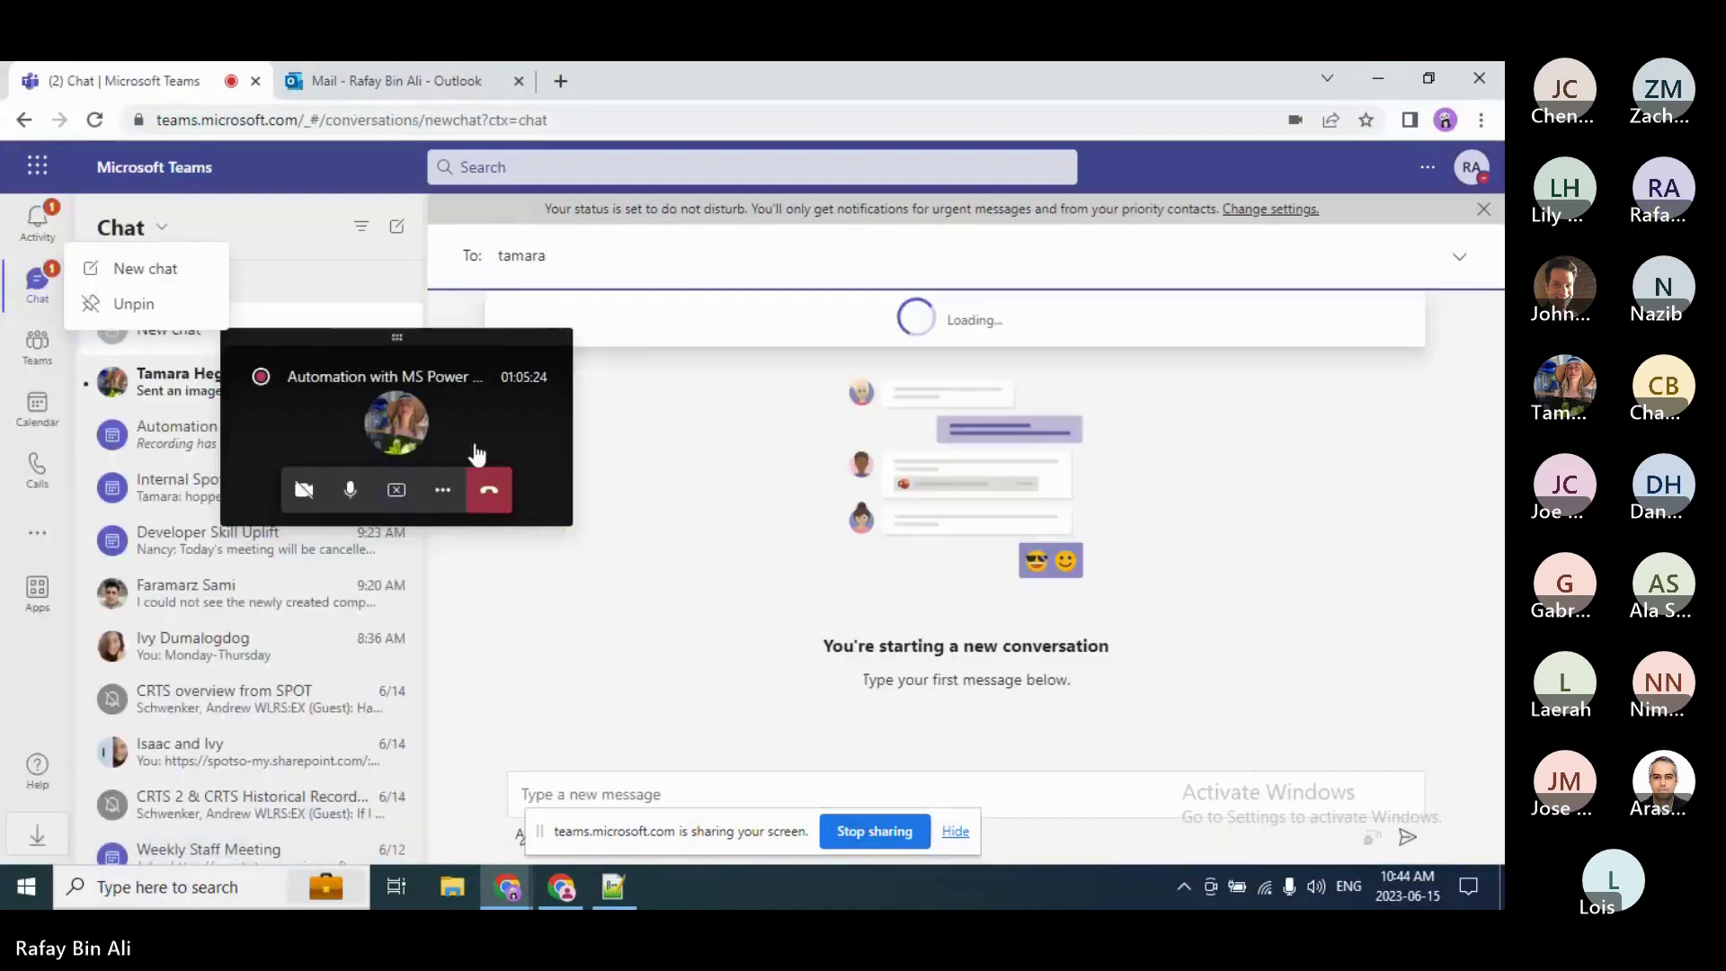
{"action": "left_click", "coordinate": [649, 322]}
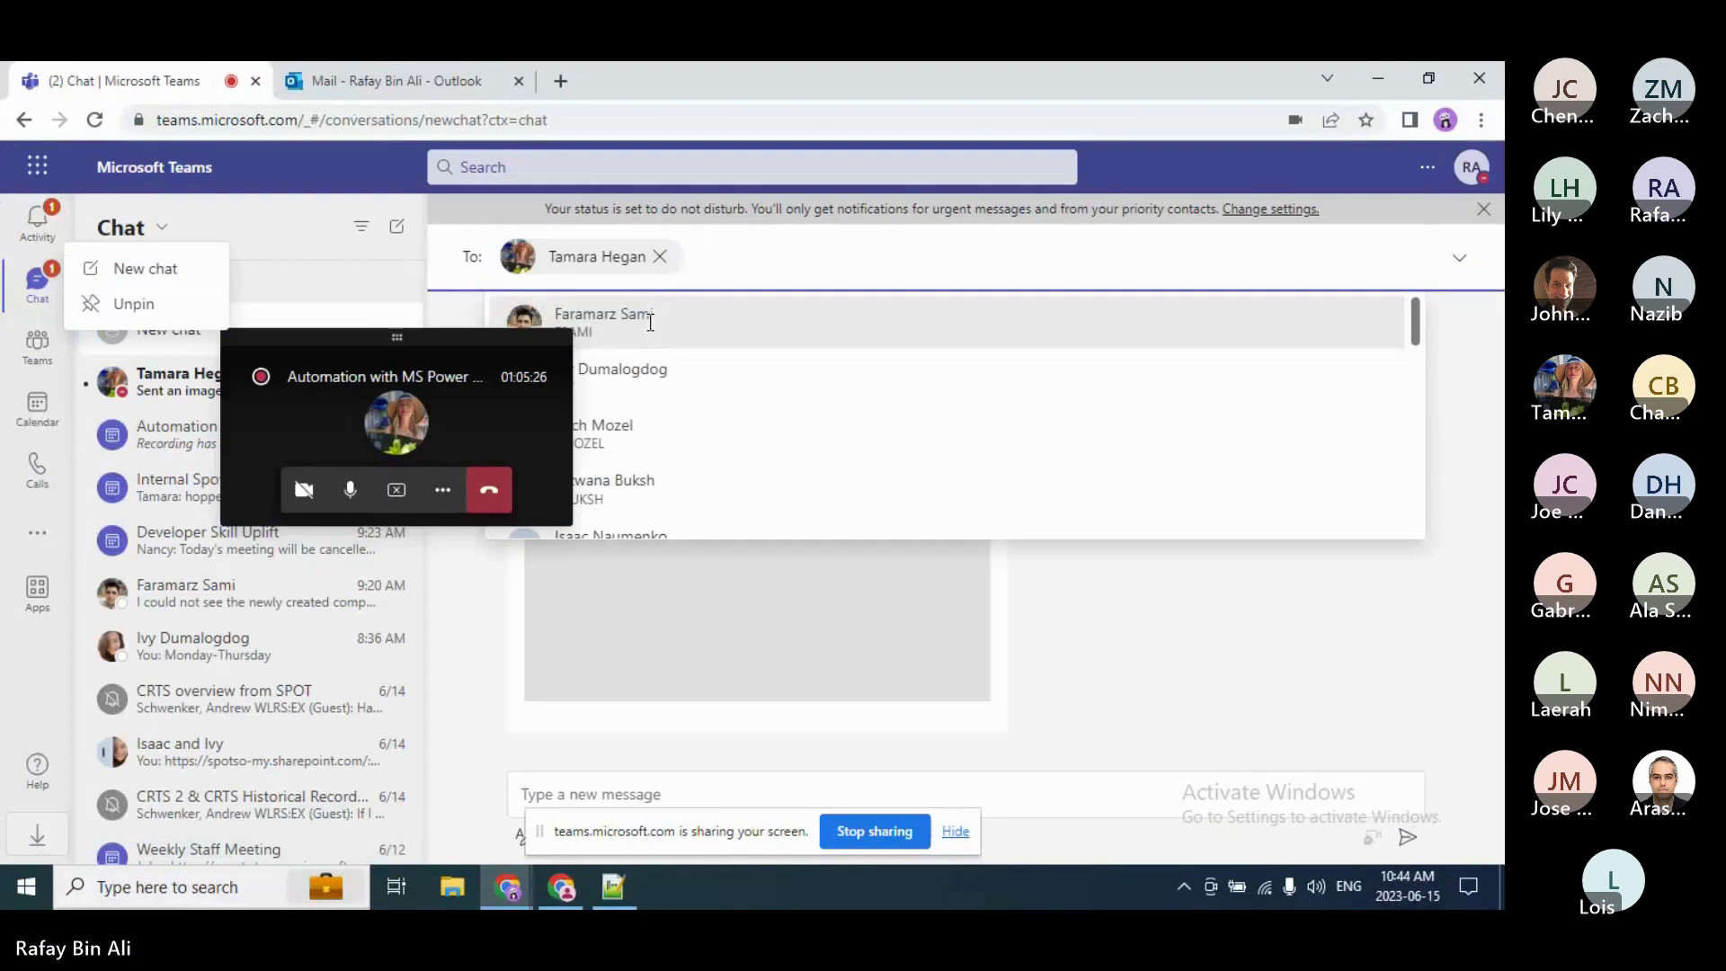
Step: Paste and send the flow link in the chat, then return to the meeting view
{"action": "left_click", "coordinate": [661, 798]}
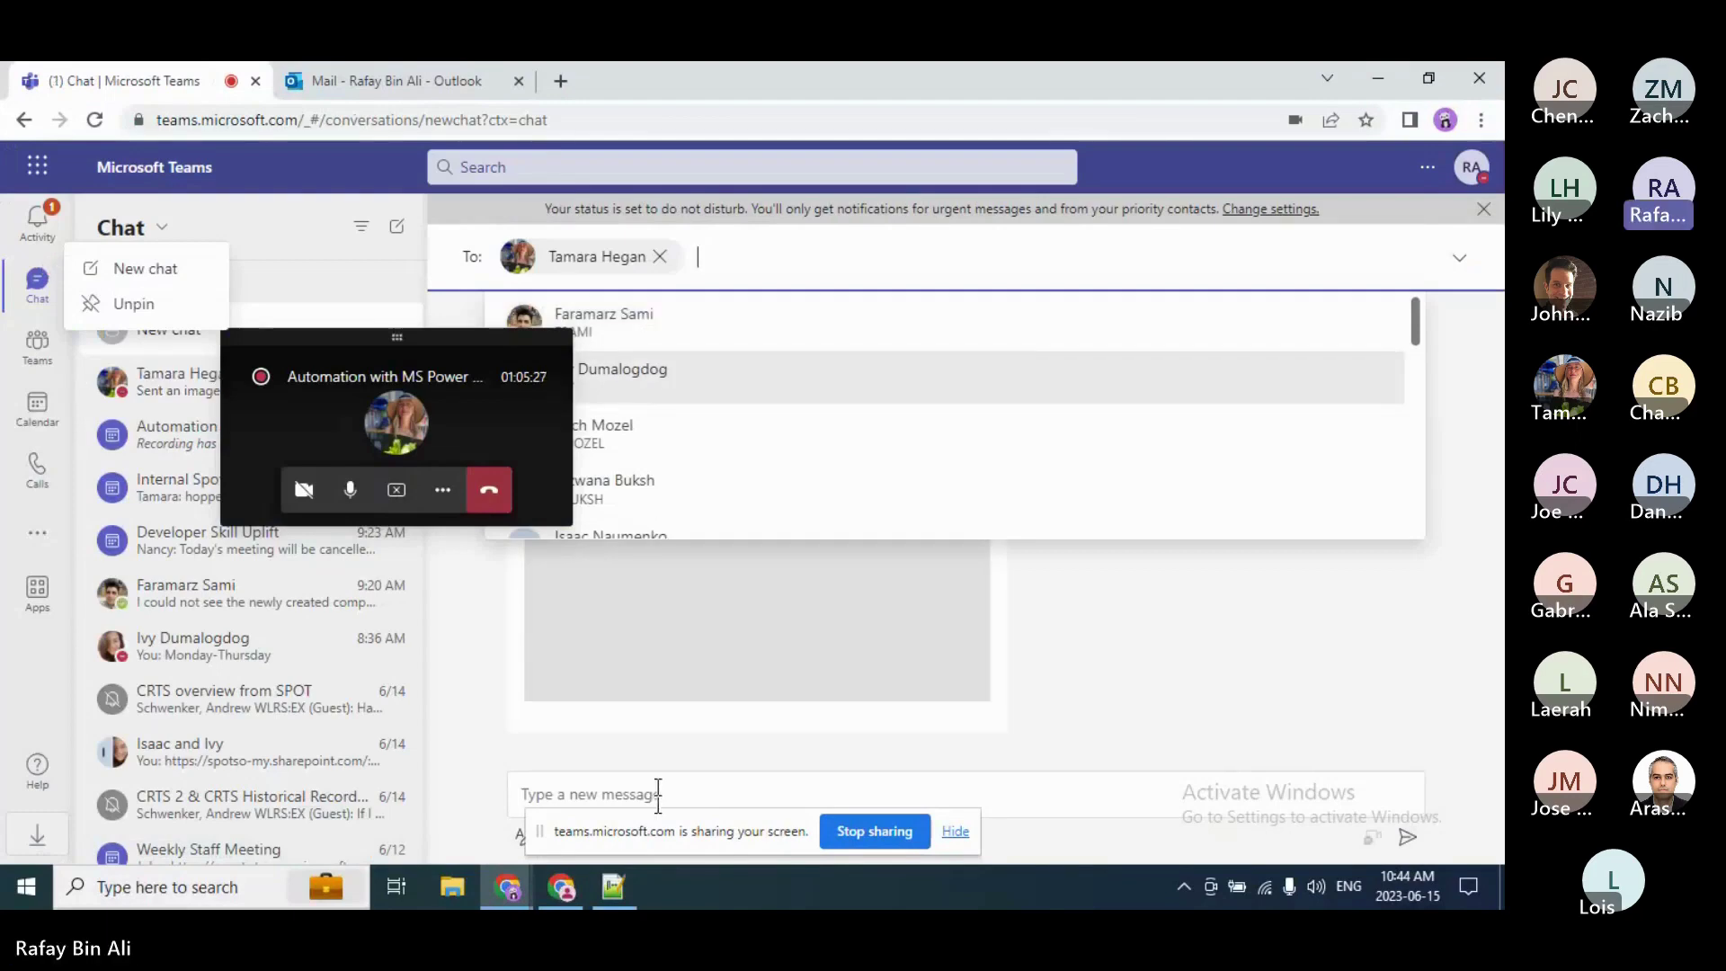
{"action": "key", "text": "ctrl+v"}
{"action": "key", "text": "Return"}
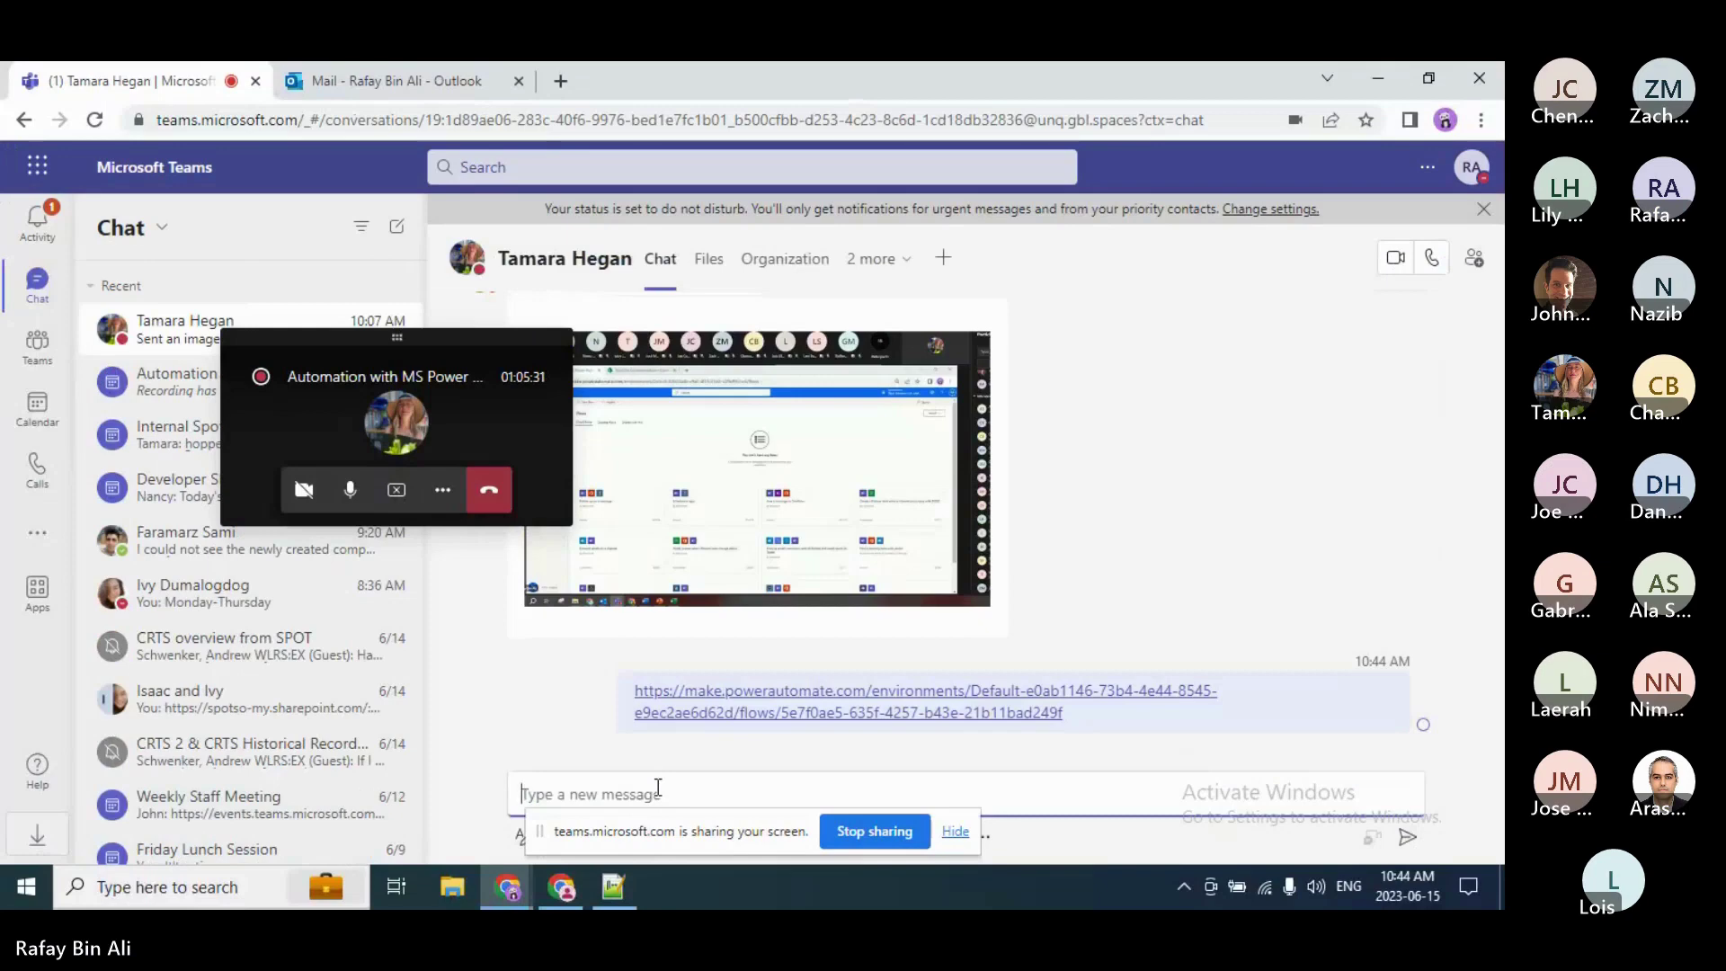
{"action": "left_click", "coordinate": [462, 409]}
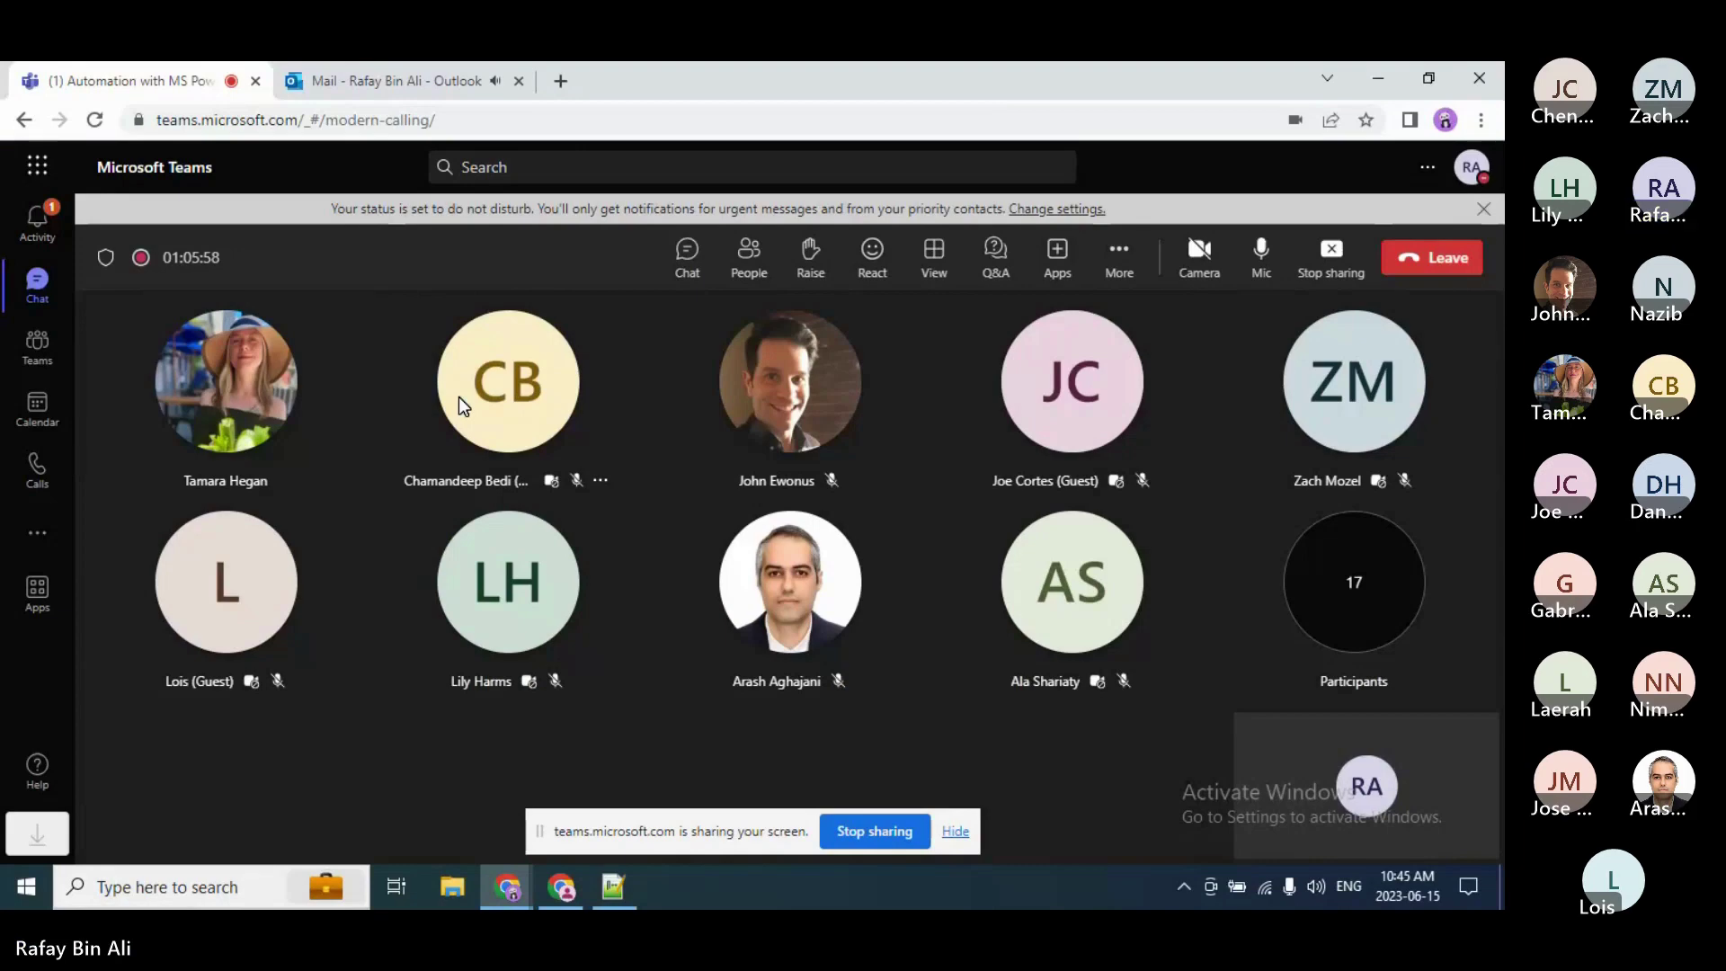
Step: Bring back the Teams meeting, which now shares the 2023 SCH-Accountability Reports flow editor
{"action": "key", "text": "alt+Tab"}
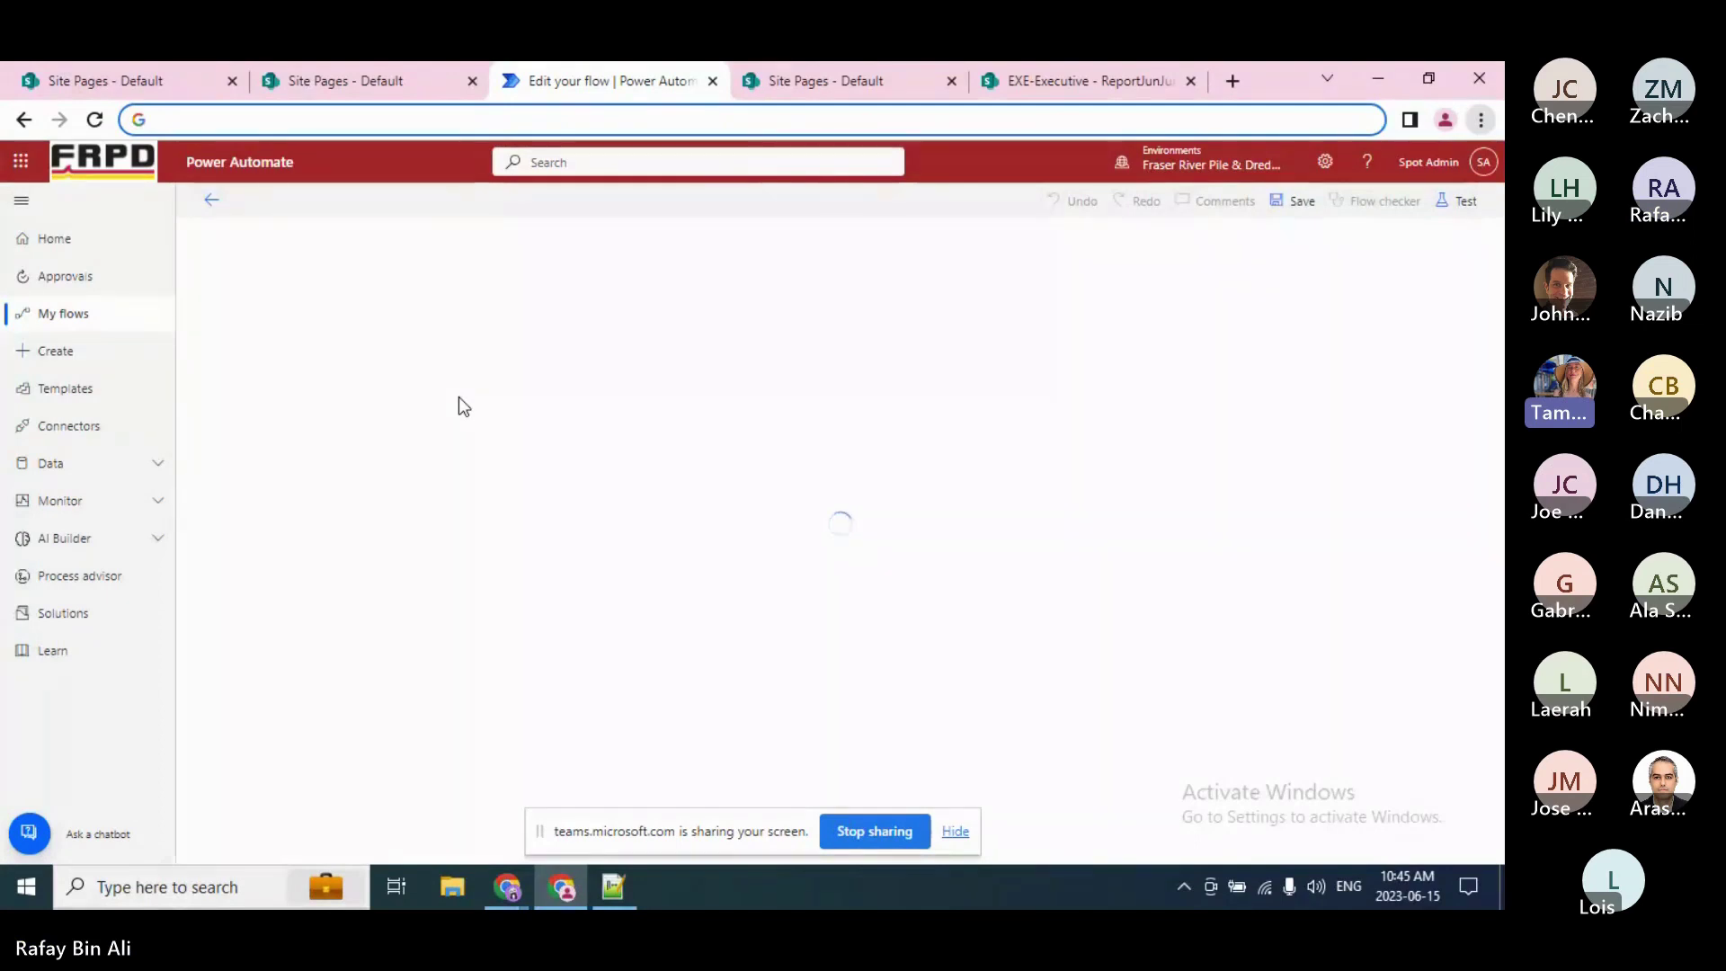
{"action": "key", "text": "alt+Tab"}
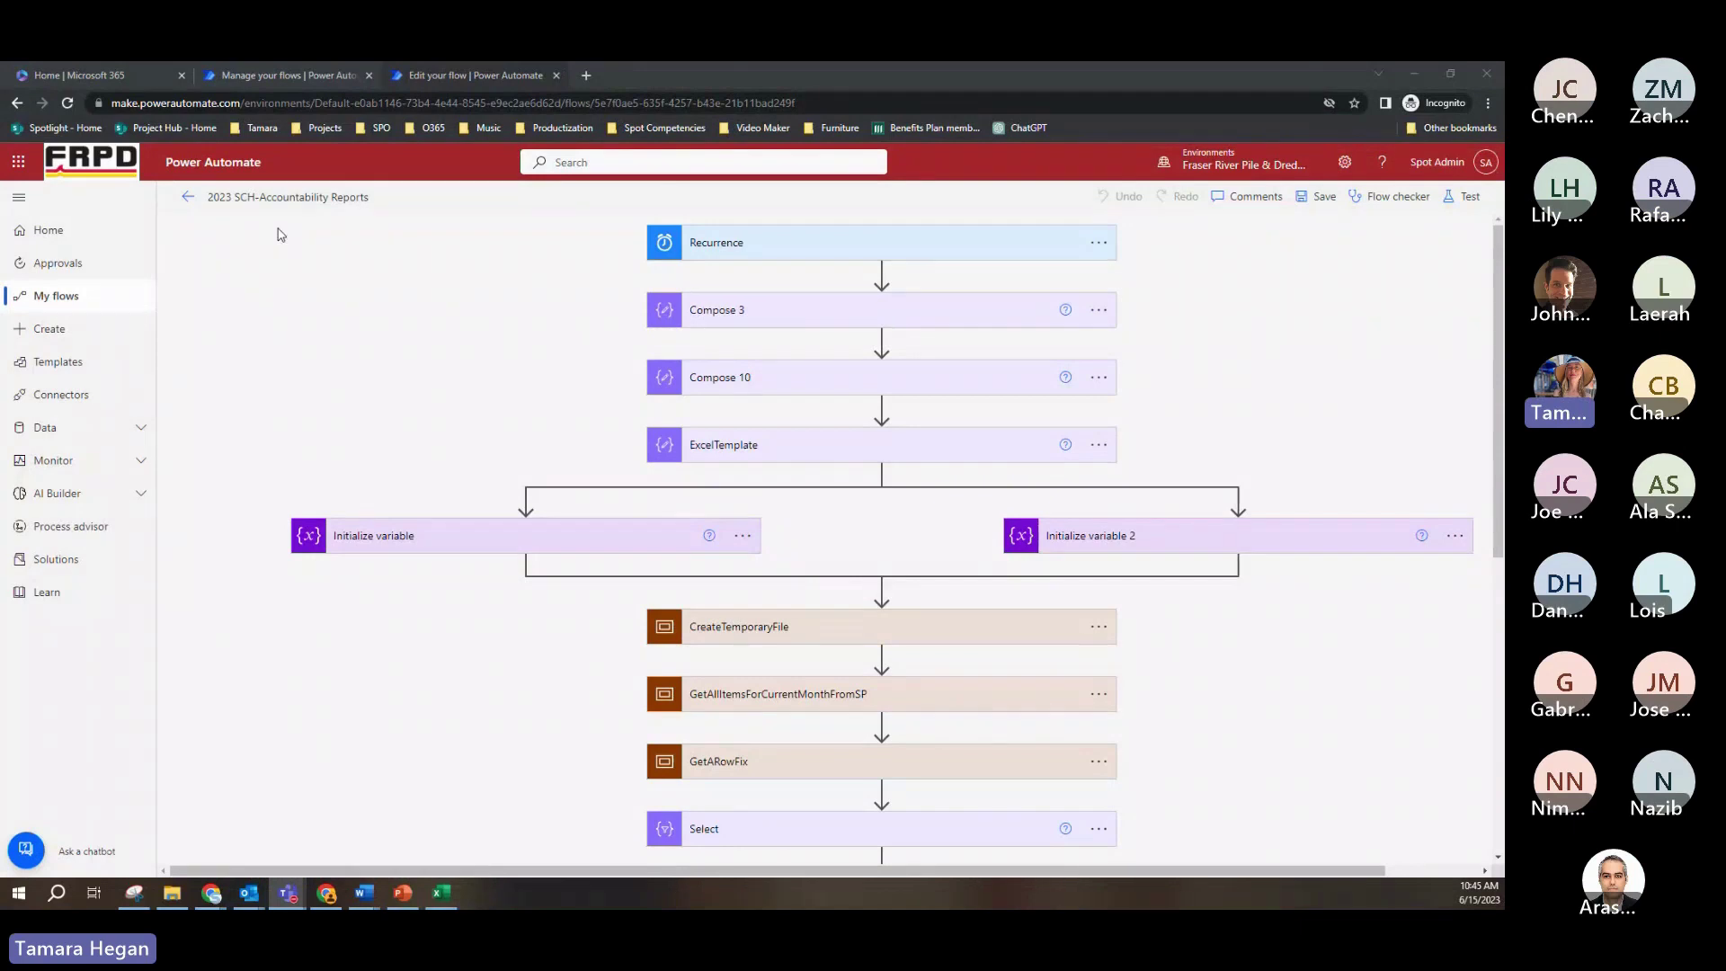
Step: Expand the Recurrence trigger to read its note and the 'Runs at 17:05 every day' schedule
{"action": "left_click", "coordinate": [896, 249]}
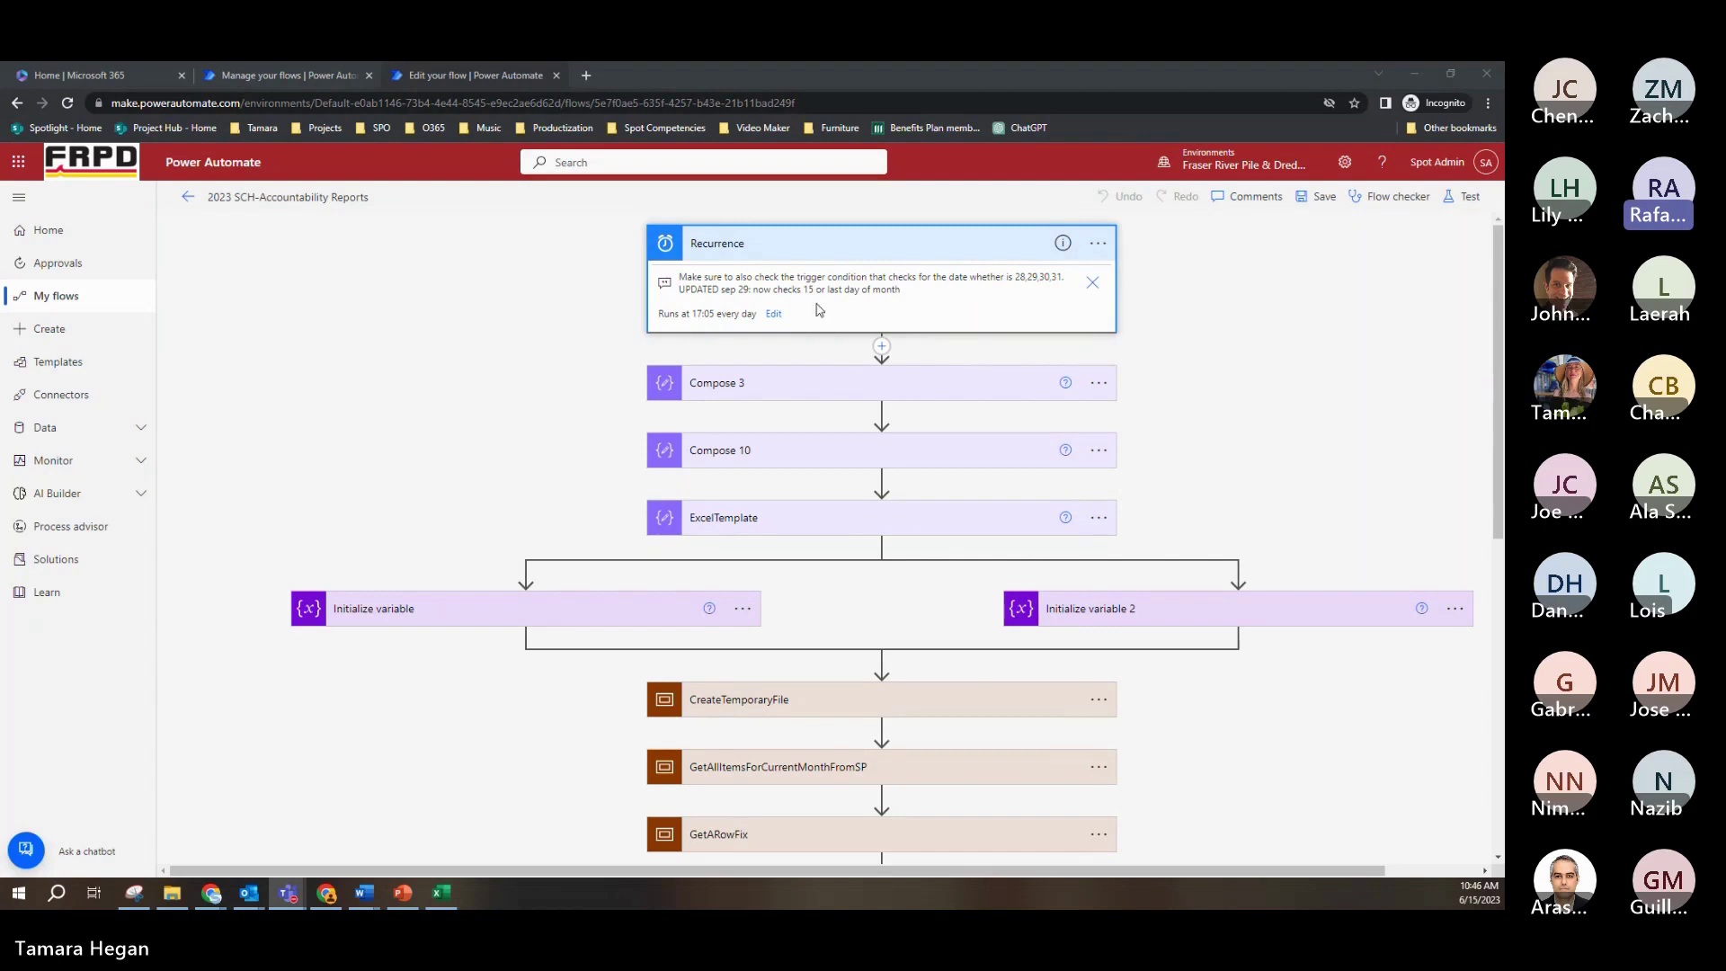
Step: Open Recurrence's settings, keep frequency Day, and show Pacific Time, start 2024-03-07T00:00Z, hour 17, minute 5
{"action": "left_click", "coordinate": [778, 331]}
{"action": "left_click", "coordinate": [775, 324]}
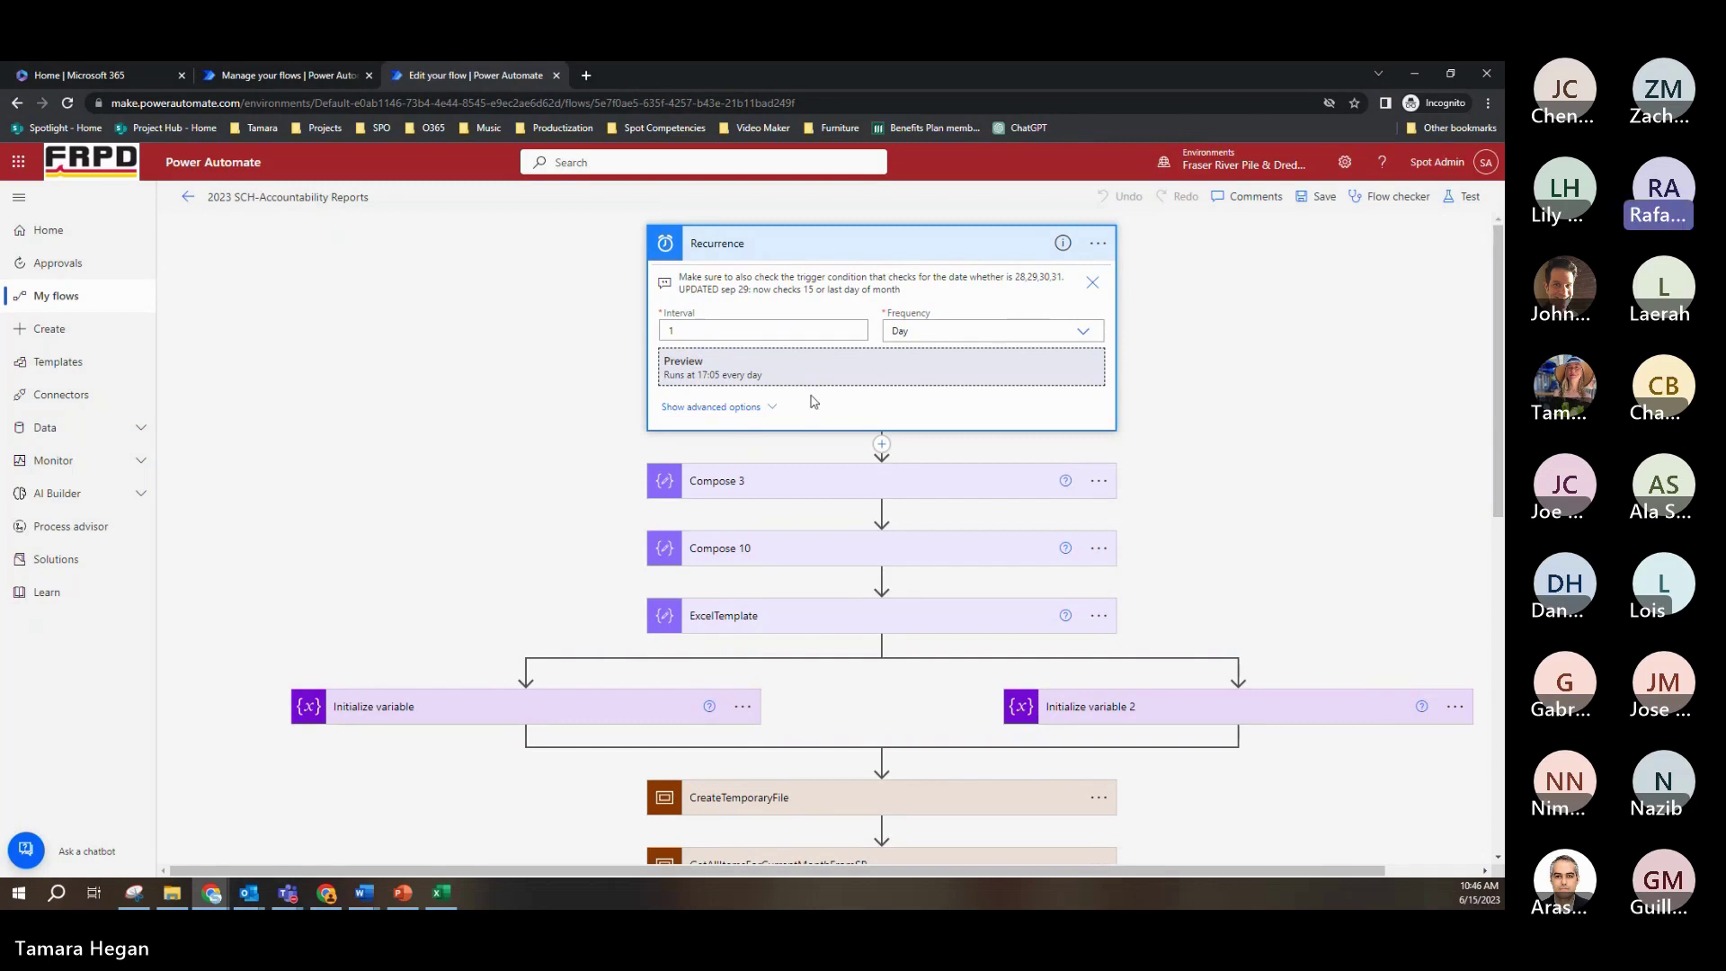
{"action": "left_click", "coordinate": [1084, 331]}
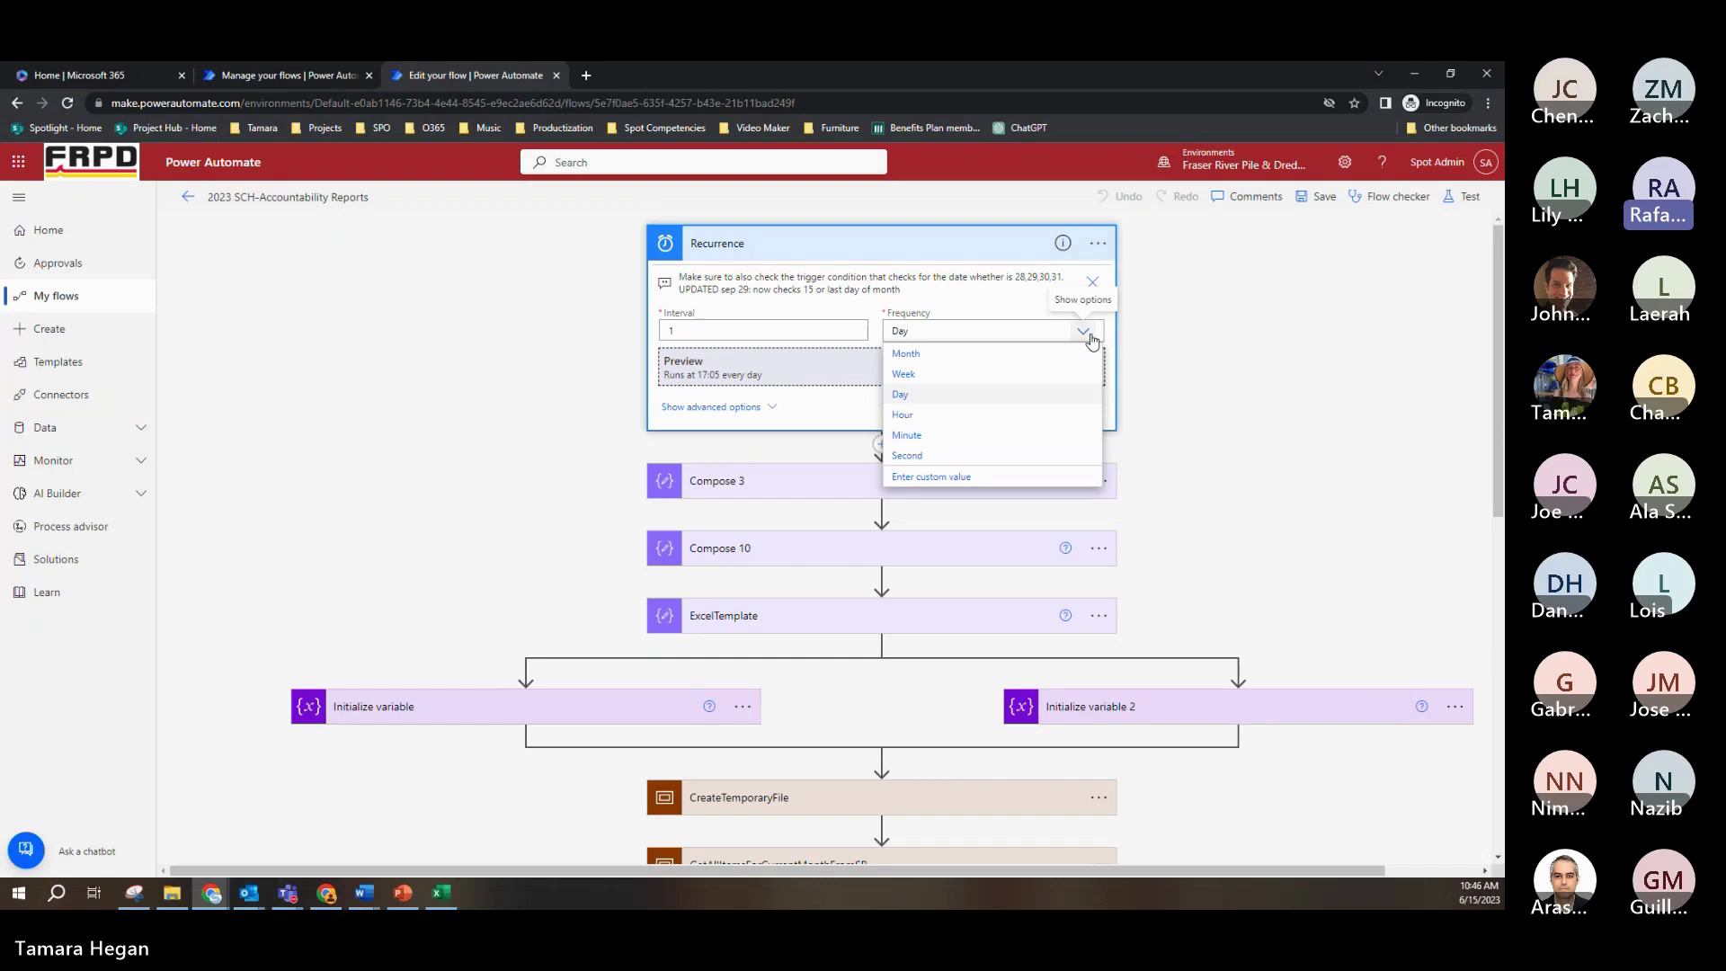
{"action": "left_click", "coordinate": [1157, 359]}
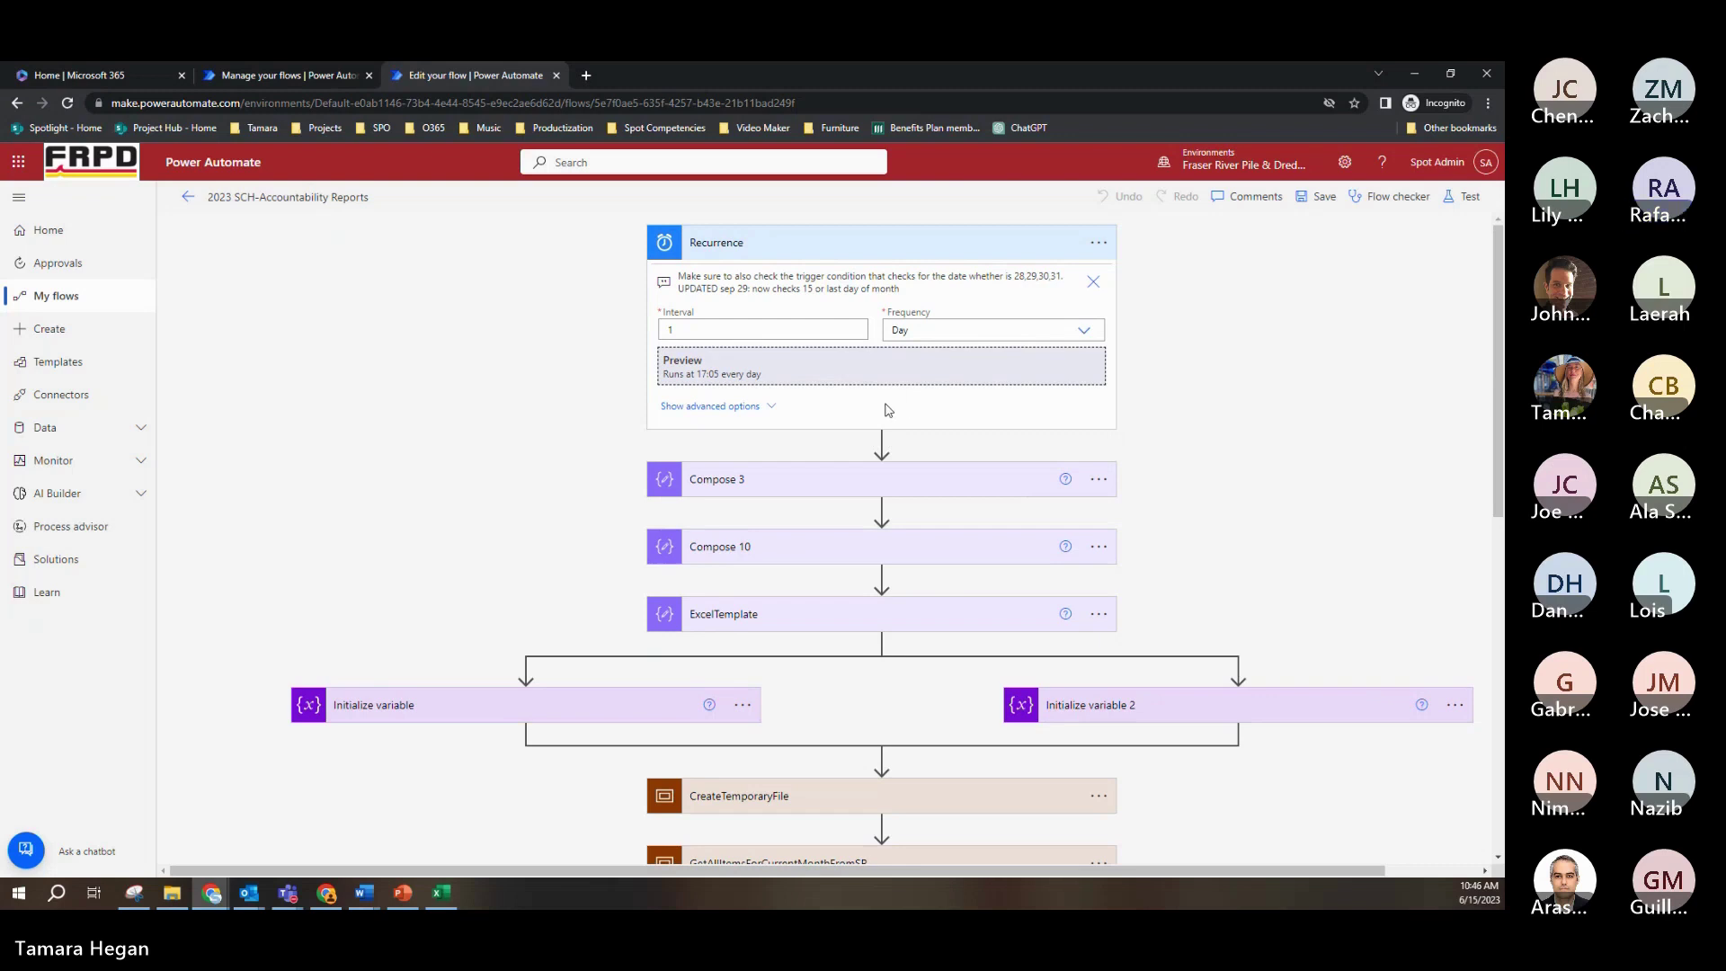
{"action": "left_click", "coordinate": [771, 413]}
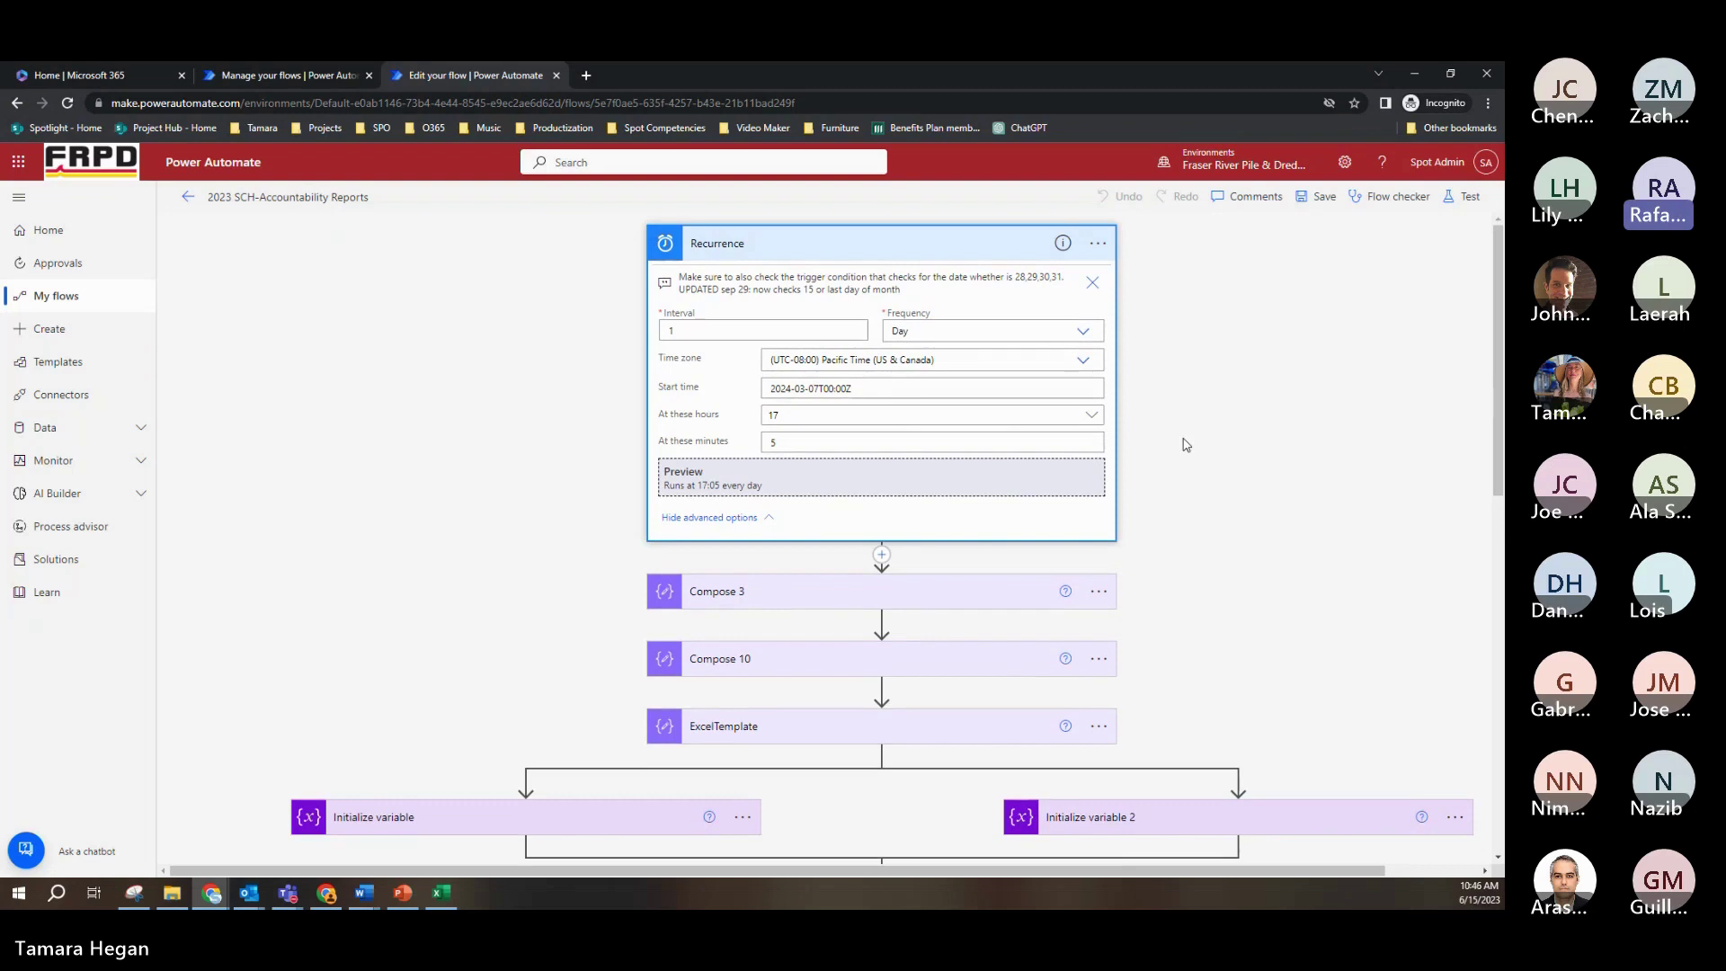
{"action": "scroll", "coordinate": [1184, 444], "scroll_direction": "down", "scroll_amount": 3}
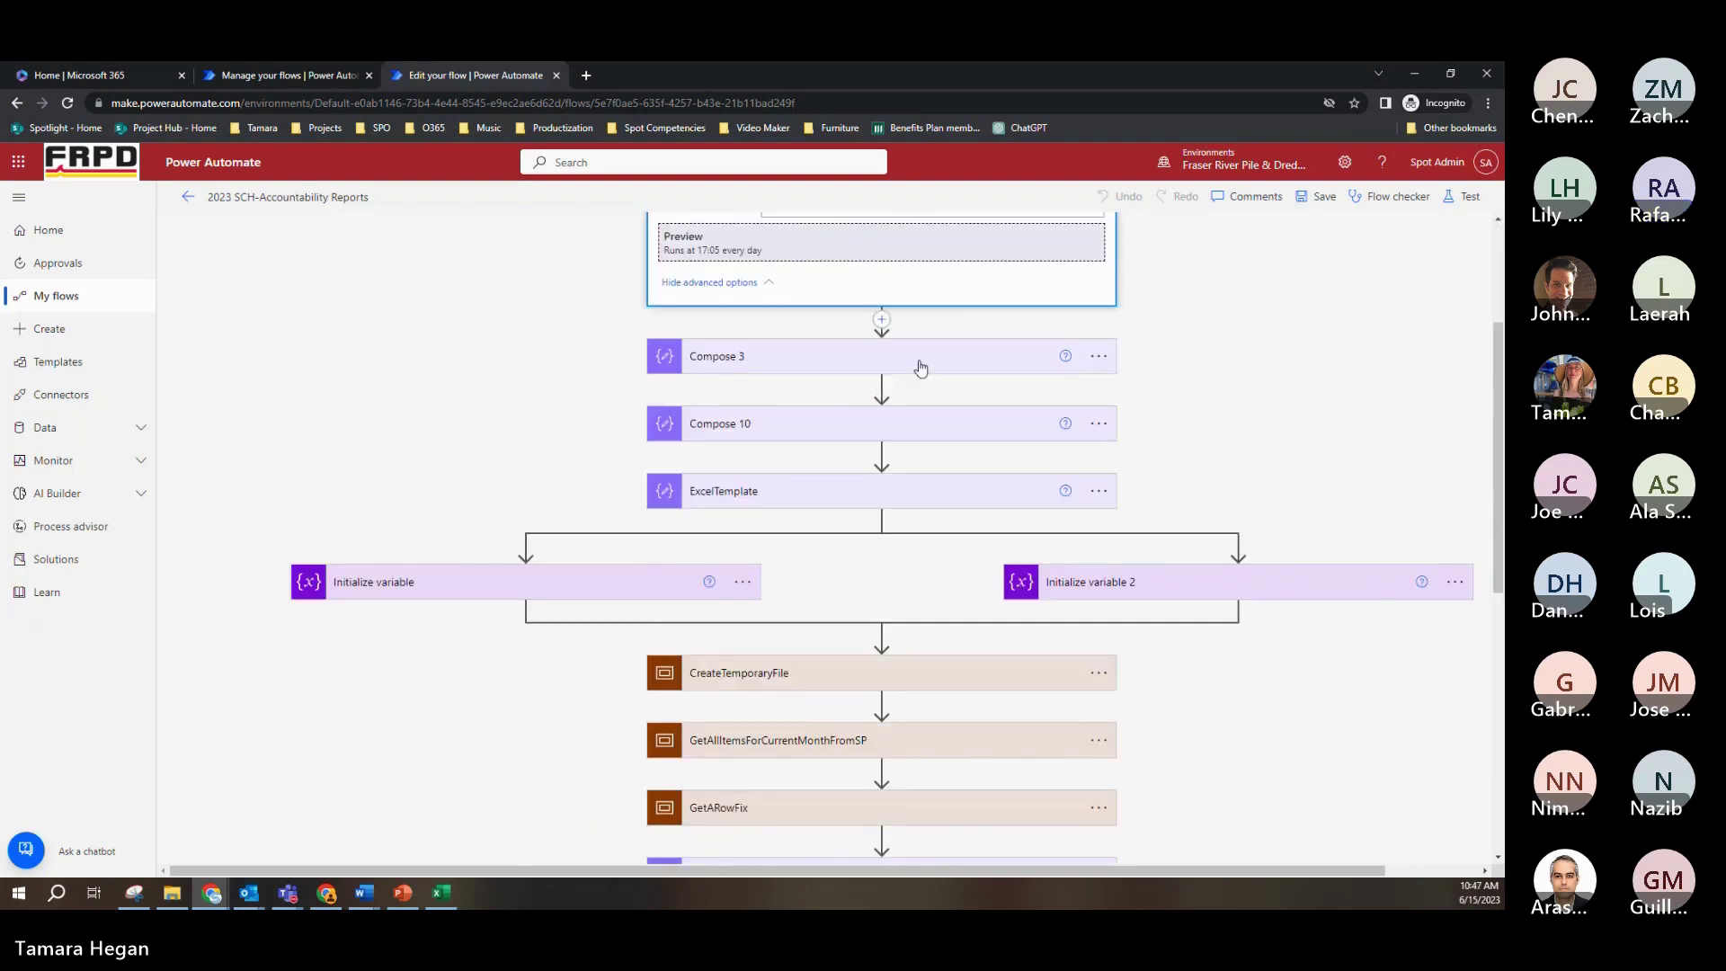
Step: Expand Compose 3 and open its convertFromUtc input in the expression editor
{"action": "left_click", "coordinate": [920, 366]}
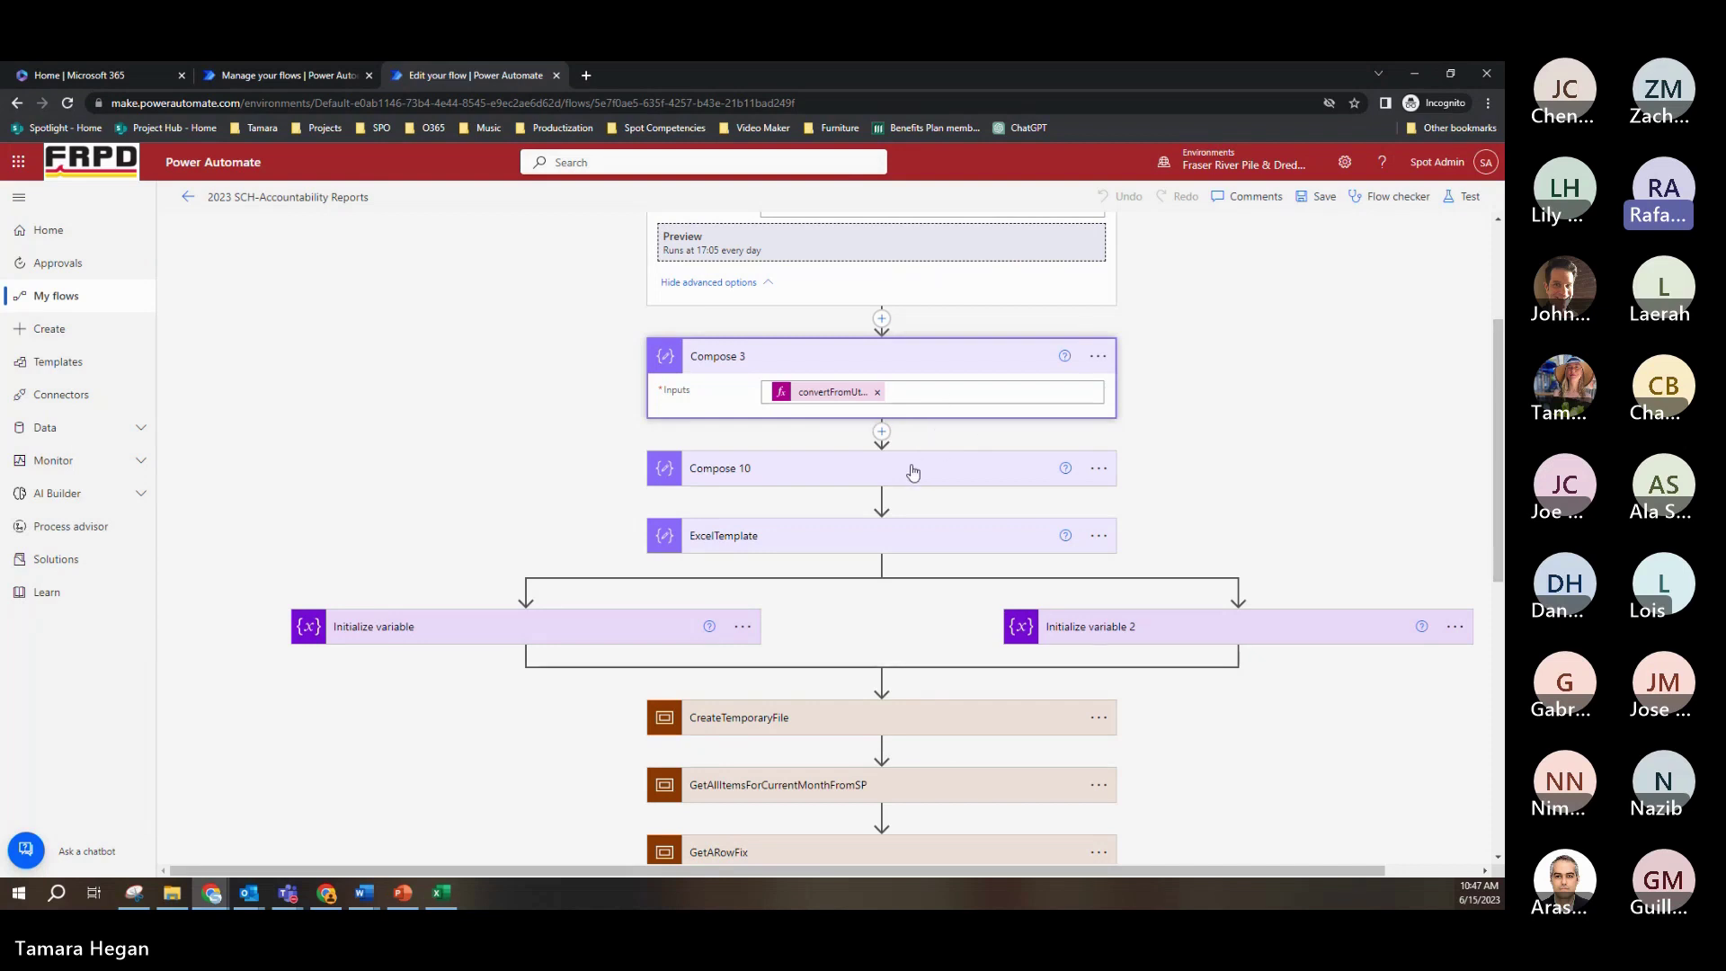
{"action": "left_click", "coordinate": [941, 394]}
{"action": "left_click", "coordinate": [1274, 479]}
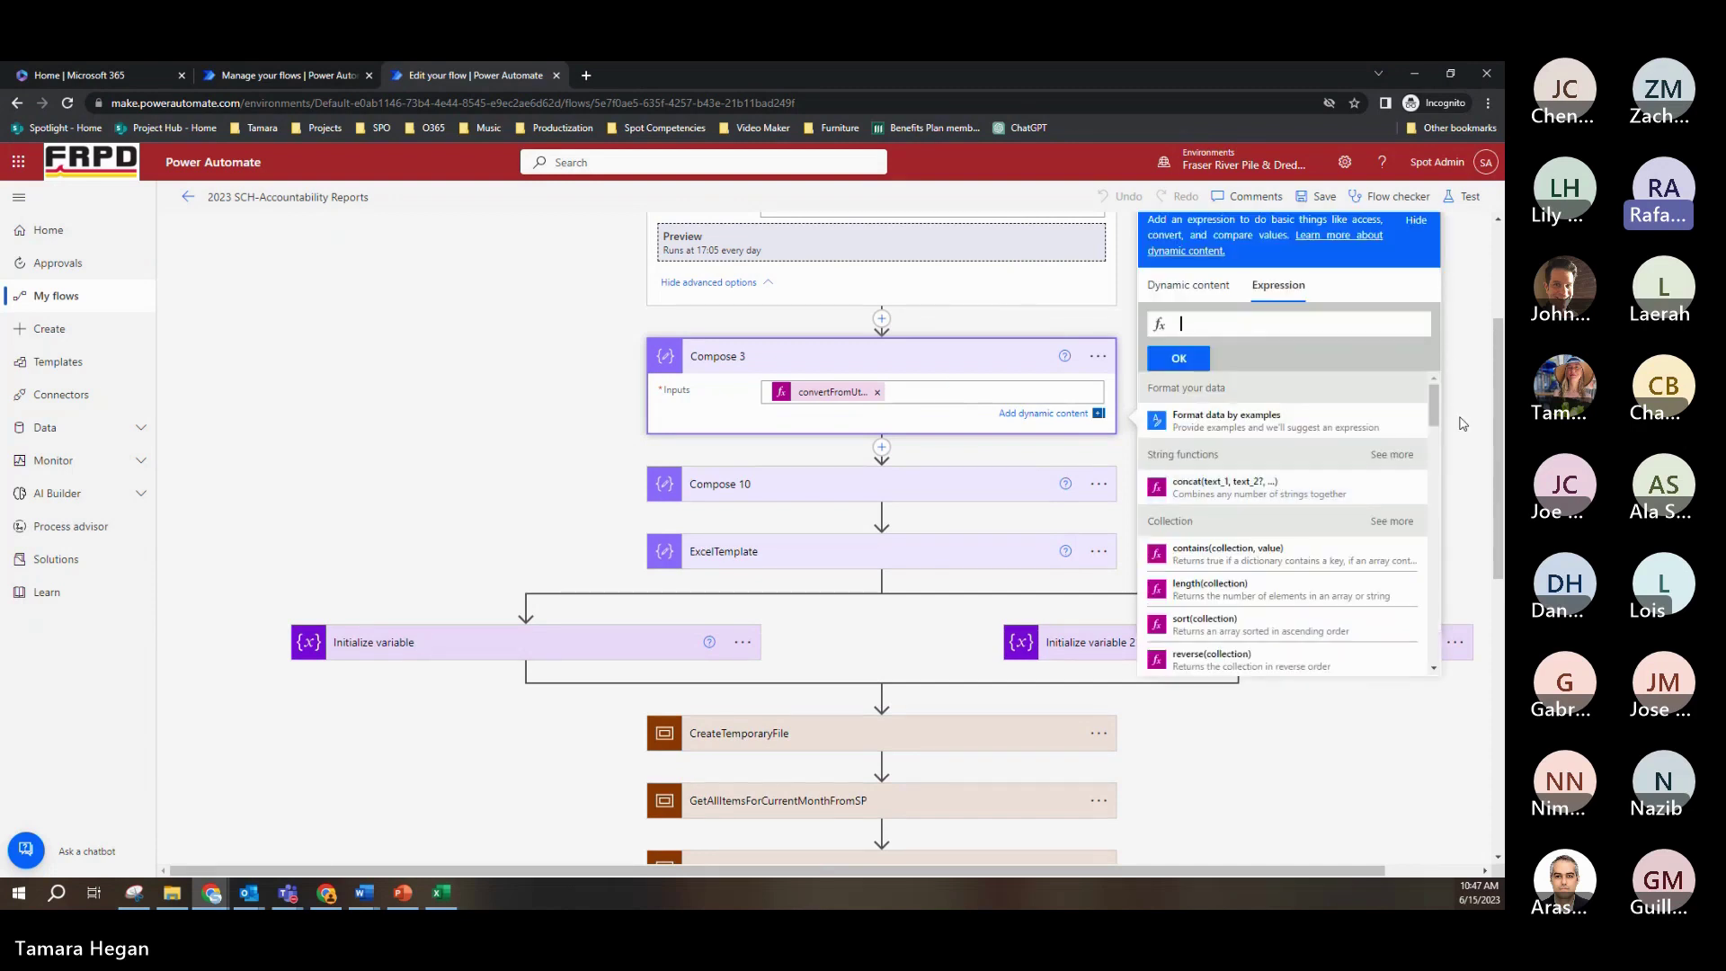
{"action": "type", "text": "convert"}
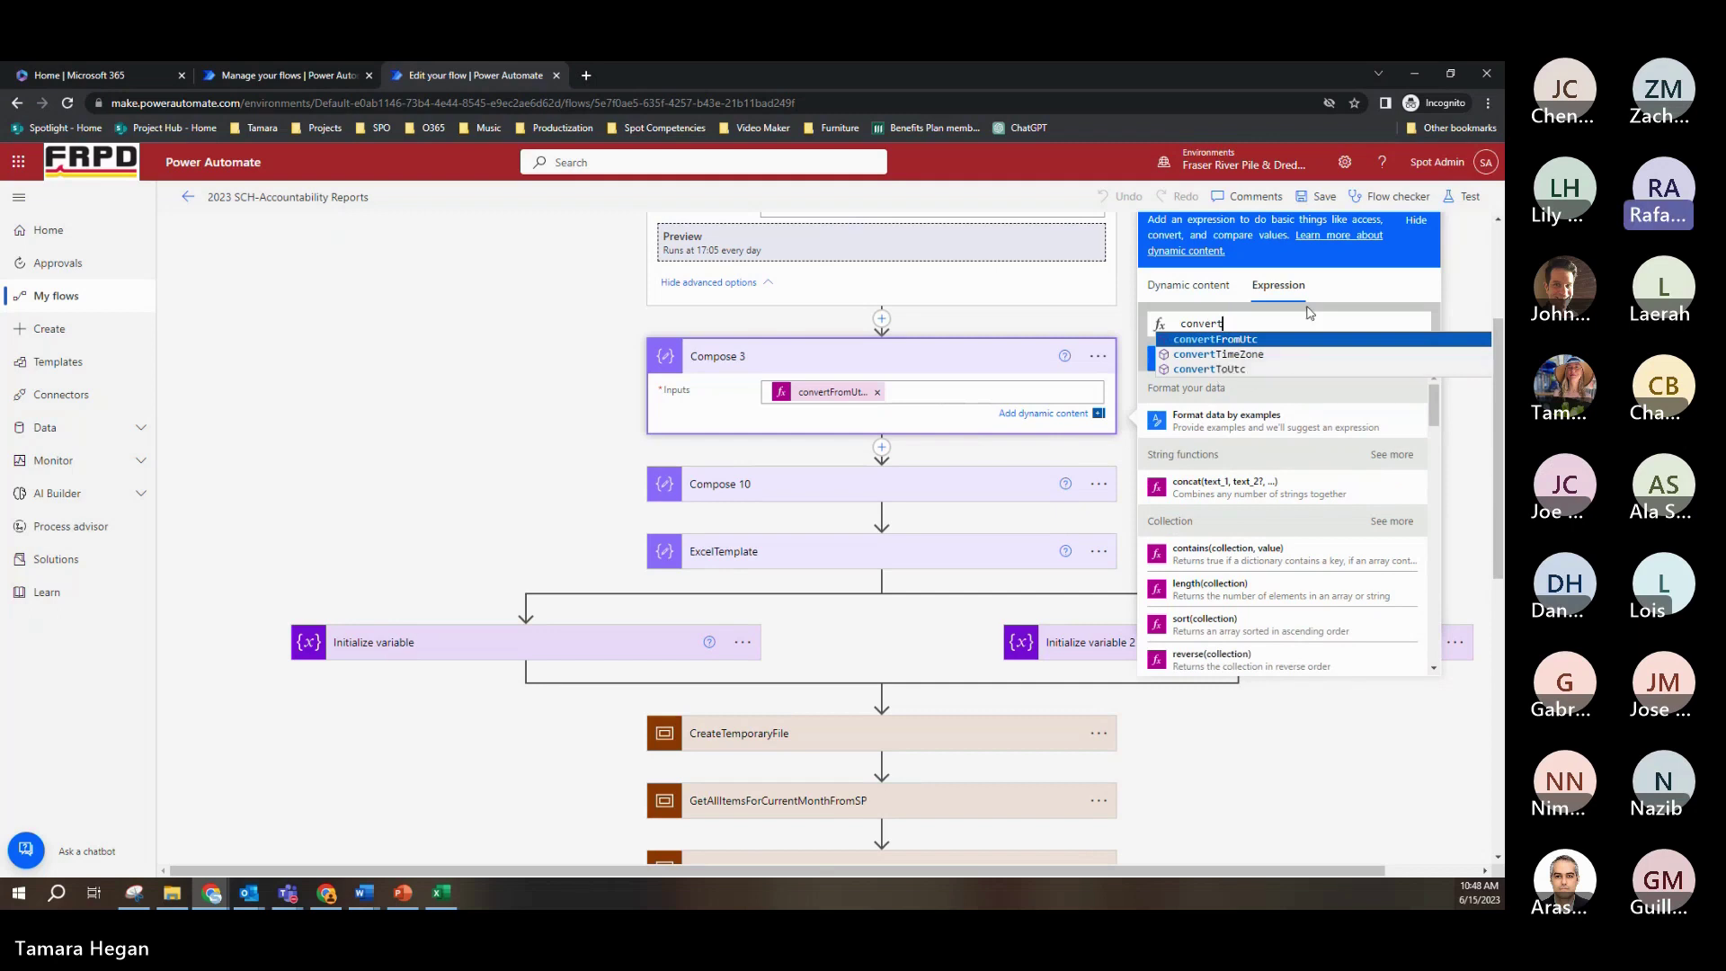
{"action": "key", "text": "BackSpace"}
{"action": "key", "text": "BackSpace"}
{"action": "key", "text": "BackSpace"}
{"action": "key", "text": "BackSpace"}
{"action": "key", "text": "BackSpace"}
{"action": "key", "text": "BackSpace"}
{"action": "key", "text": "BackSpace"}
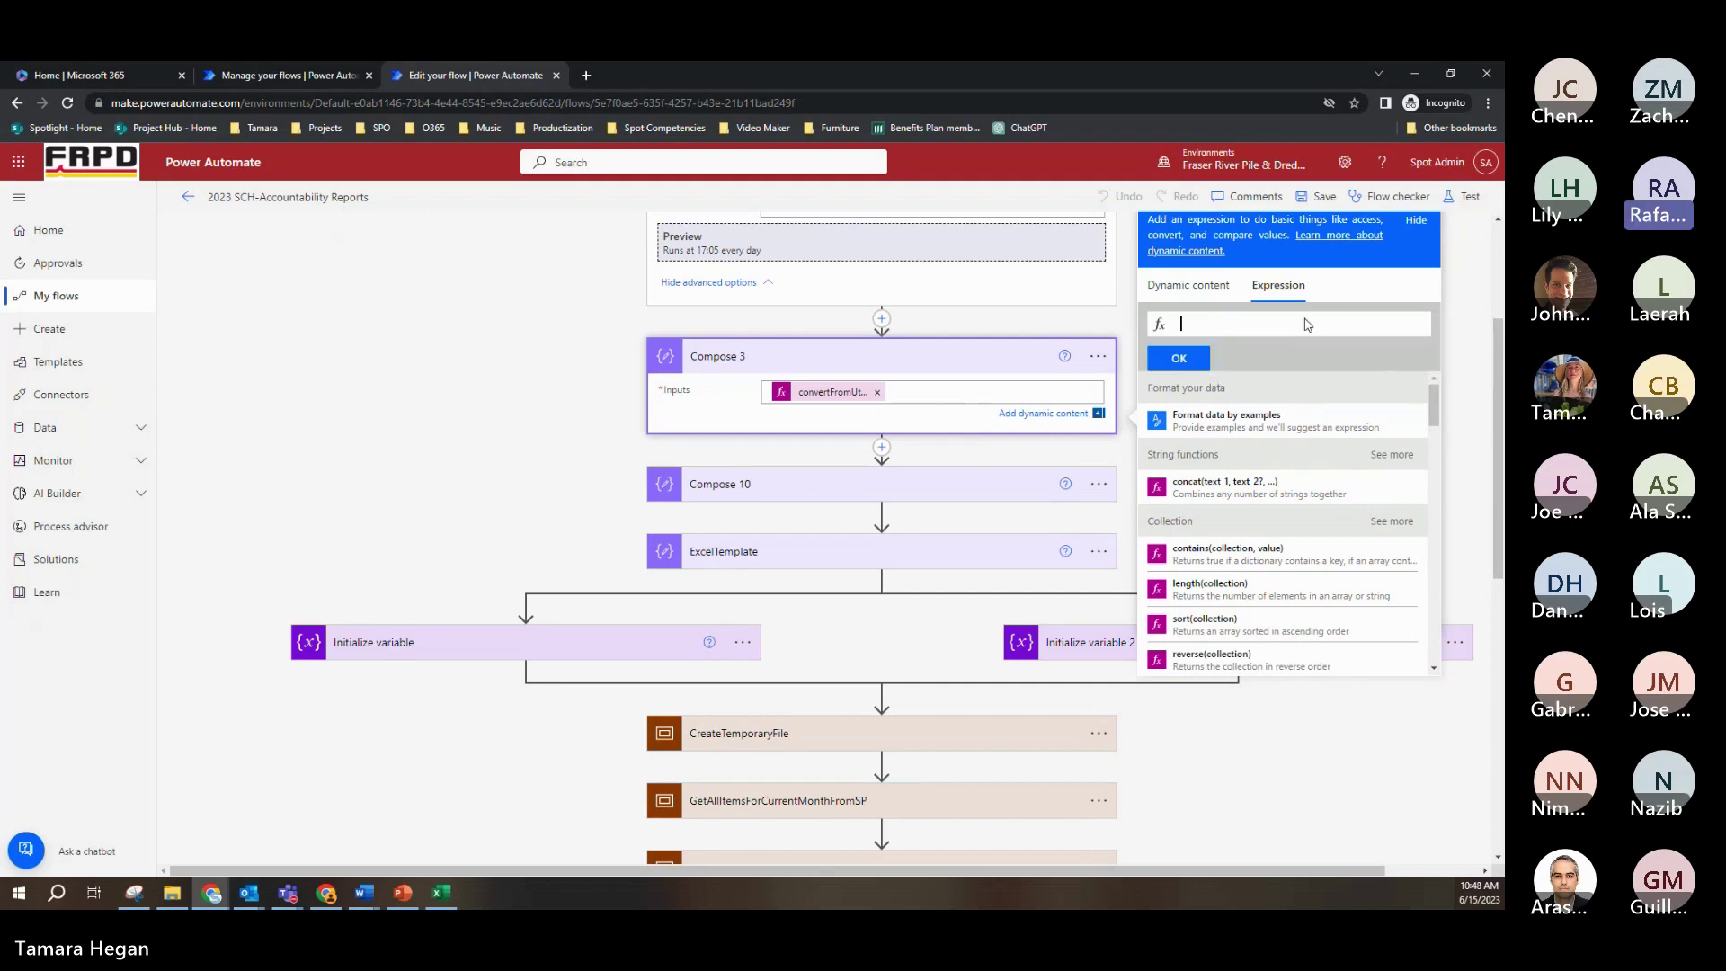
Step: Browse the expression function list, then expand Compose 10 to view its if(...) input
{"action": "scroll", "coordinate": [1329, 397], "scroll_direction": "down", "scroll_amount": 1}
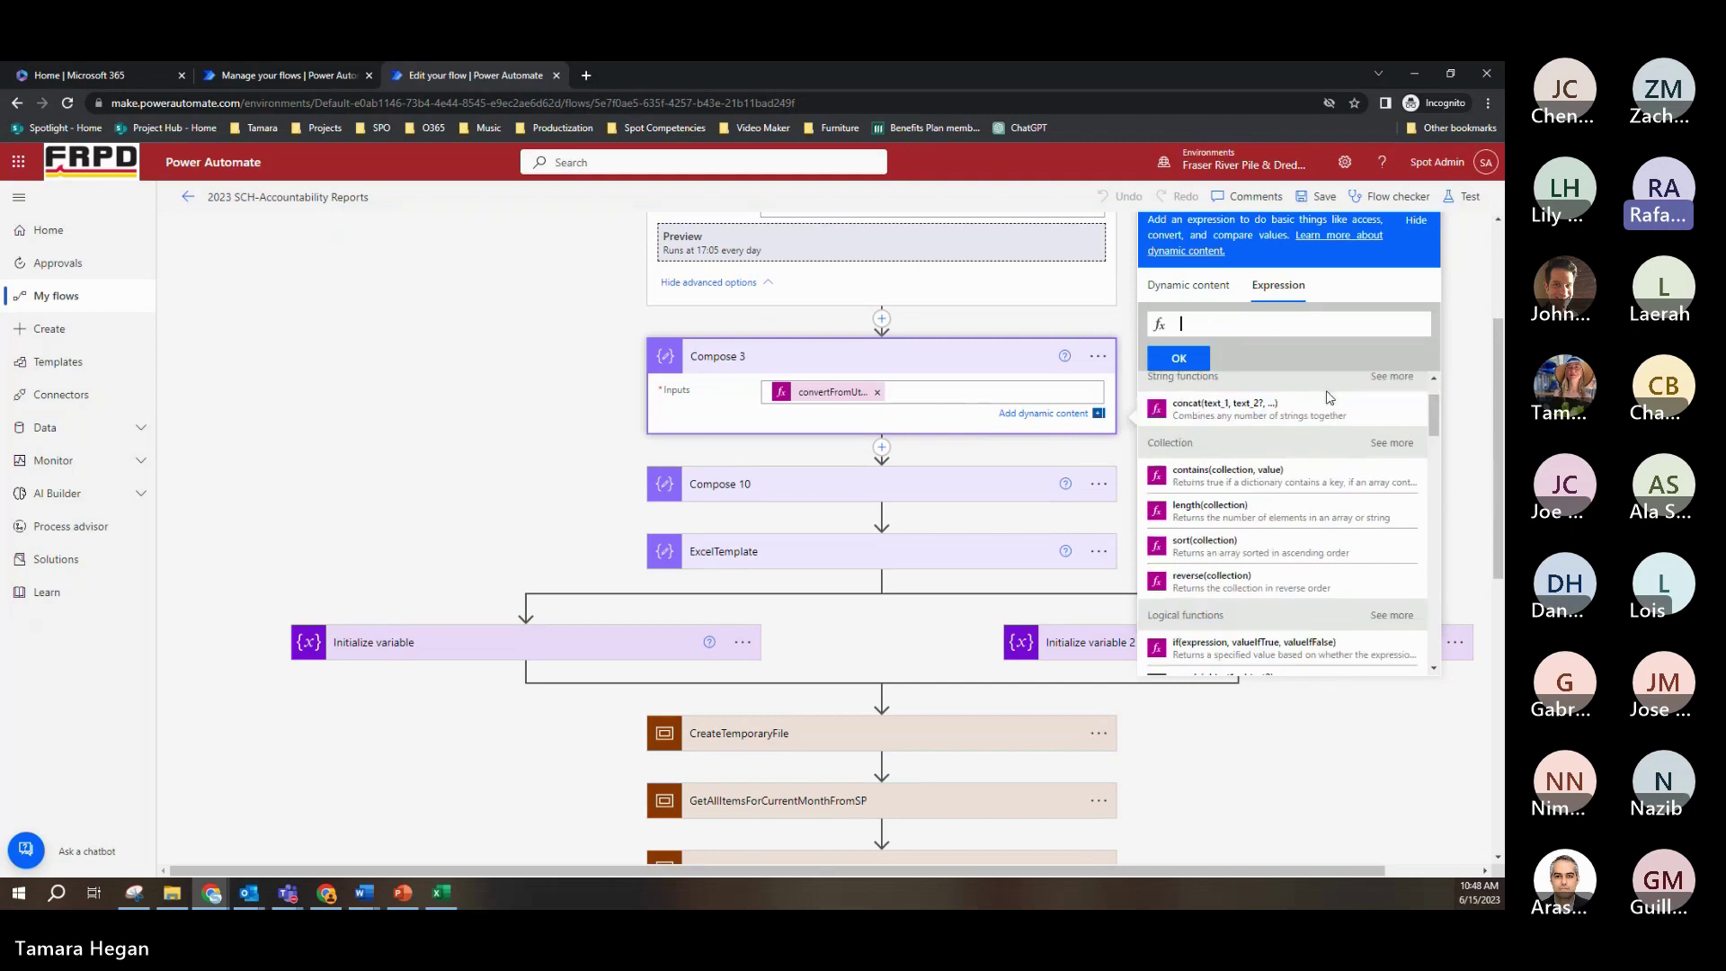
{"action": "scroll", "coordinate": [1330, 397], "scroll_direction": "down", "scroll_amount": 5}
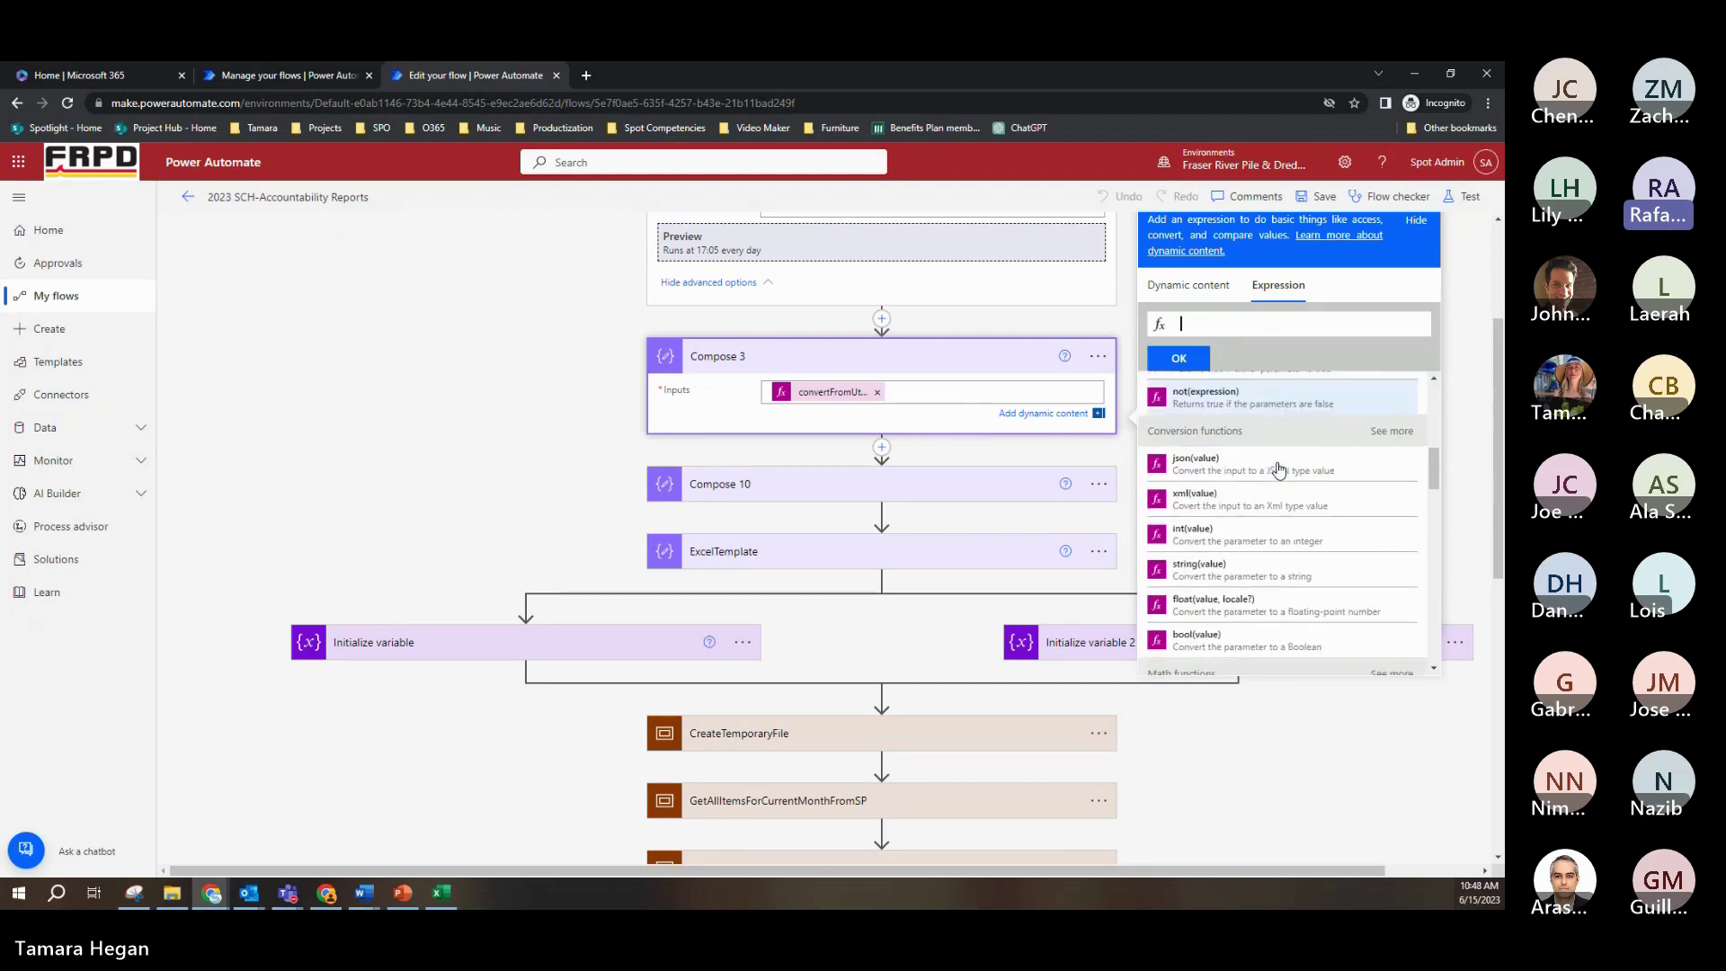
{"action": "scroll", "coordinate": [1278, 469], "scroll_direction": "down", "scroll_amount": 4}
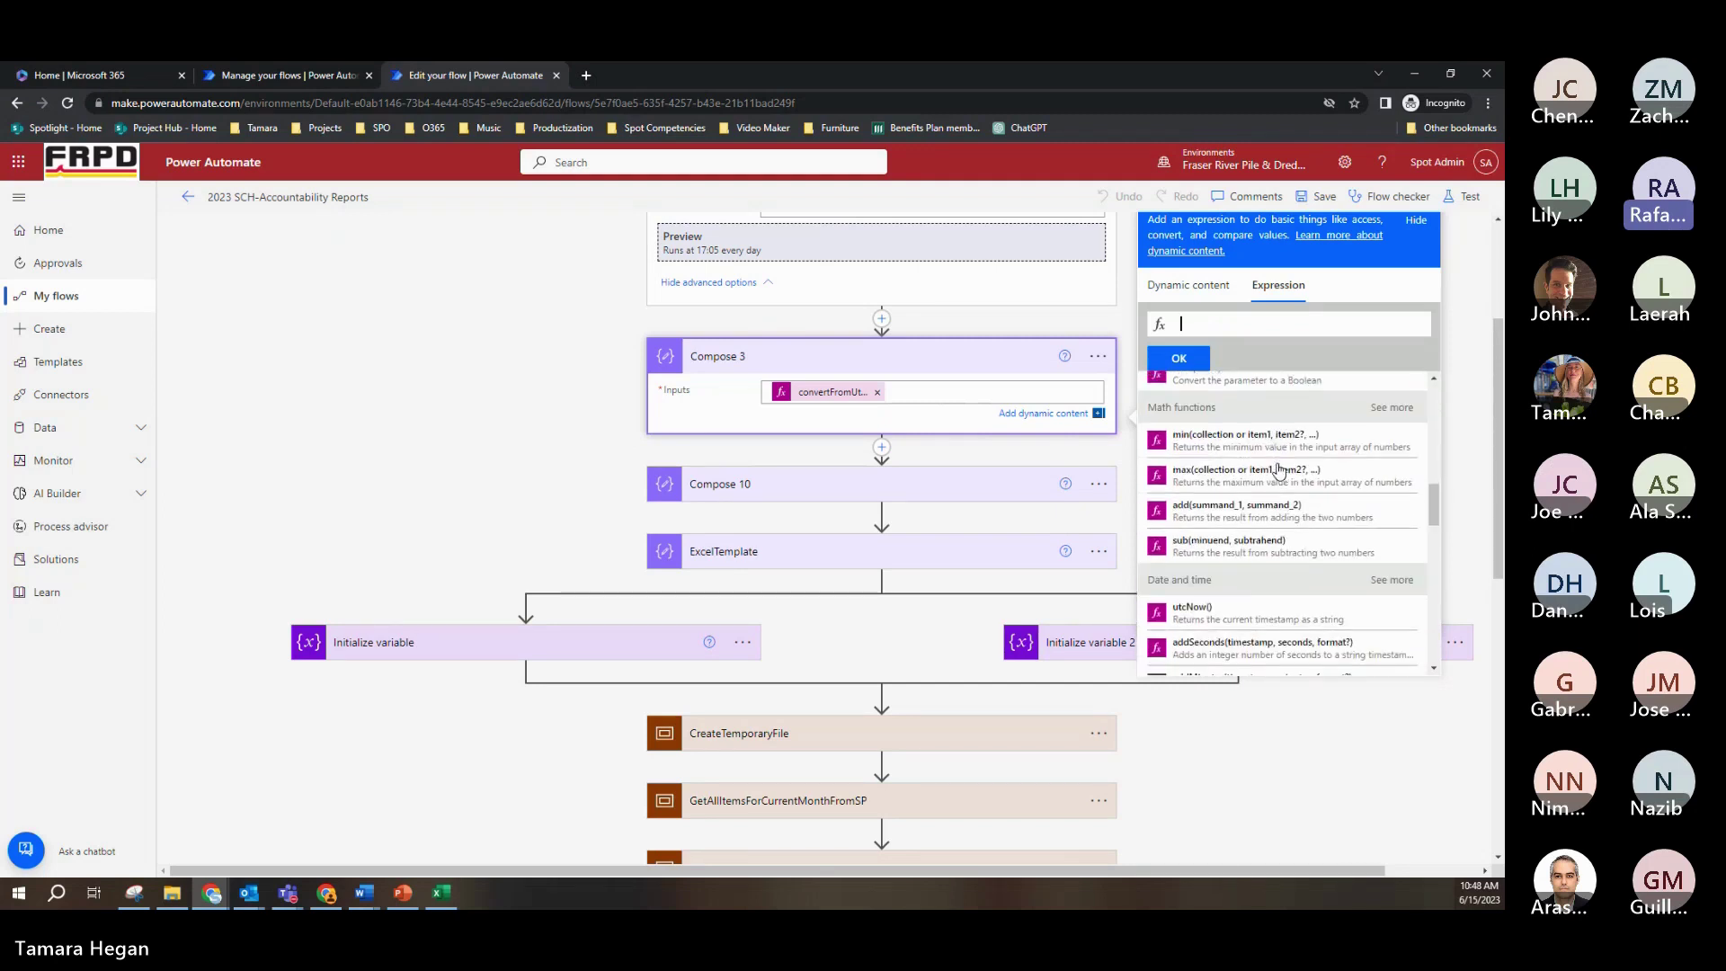
{"action": "scroll", "coordinate": [1278, 469], "scroll_direction": "down", "scroll_amount": 2}
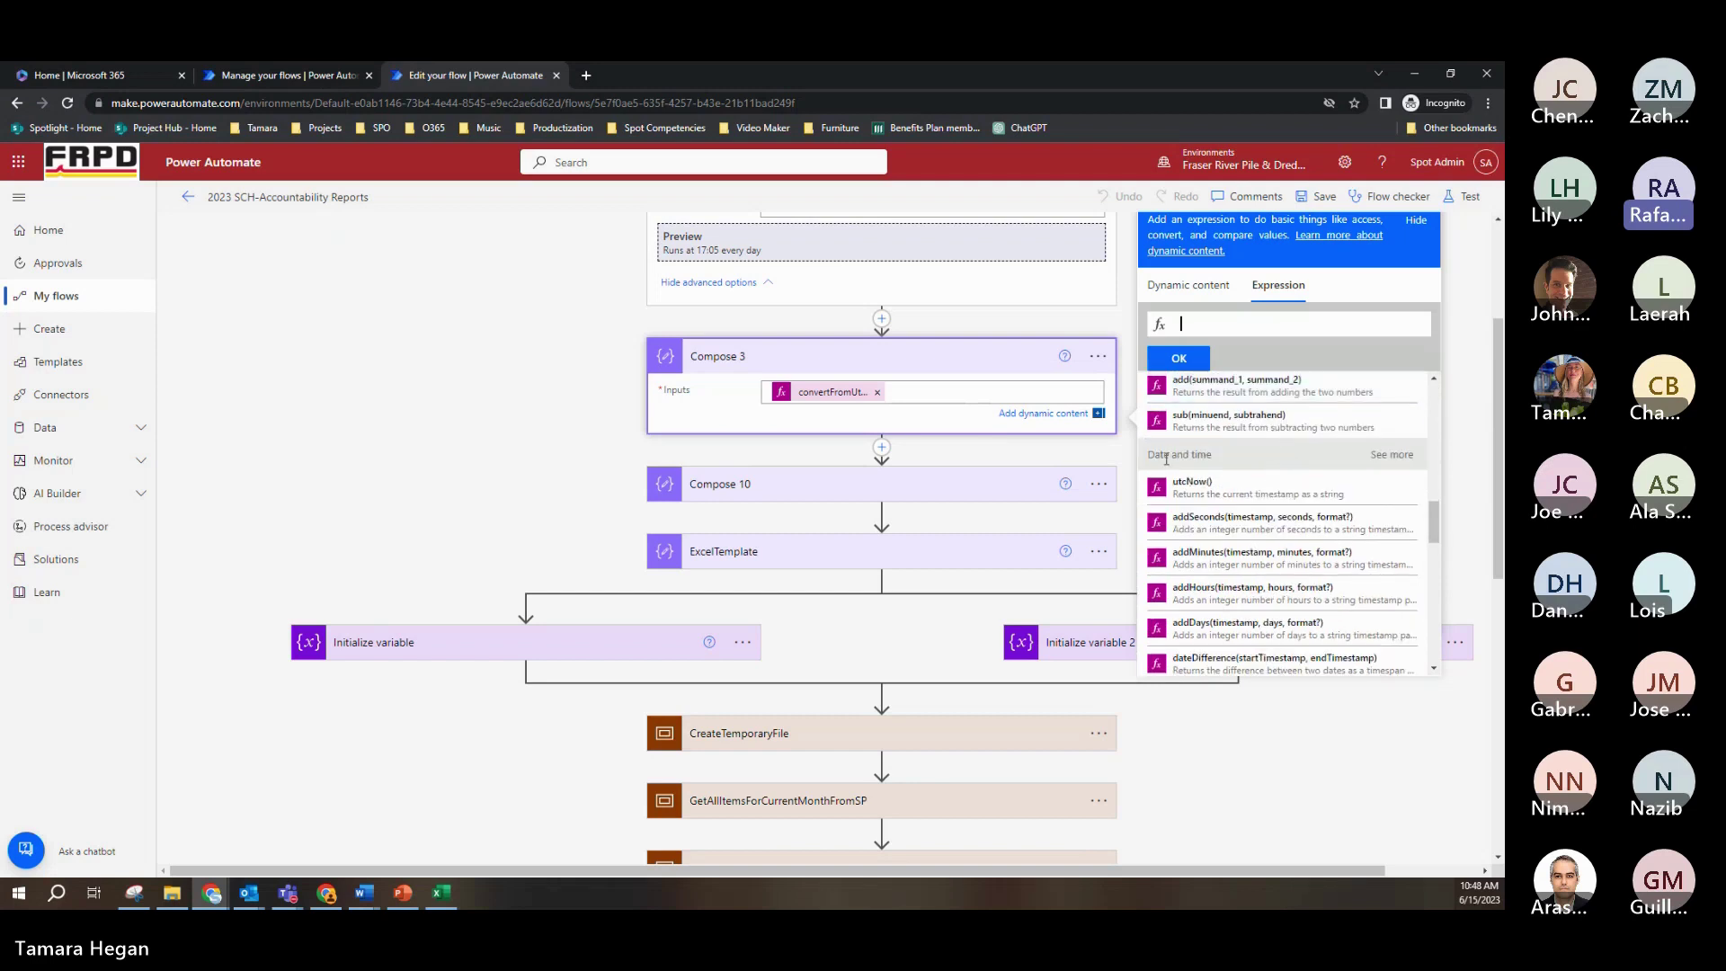
{"action": "scroll", "coordinate": [1362, 474], "scroll_direction": "down", "scroll_amount": 1}
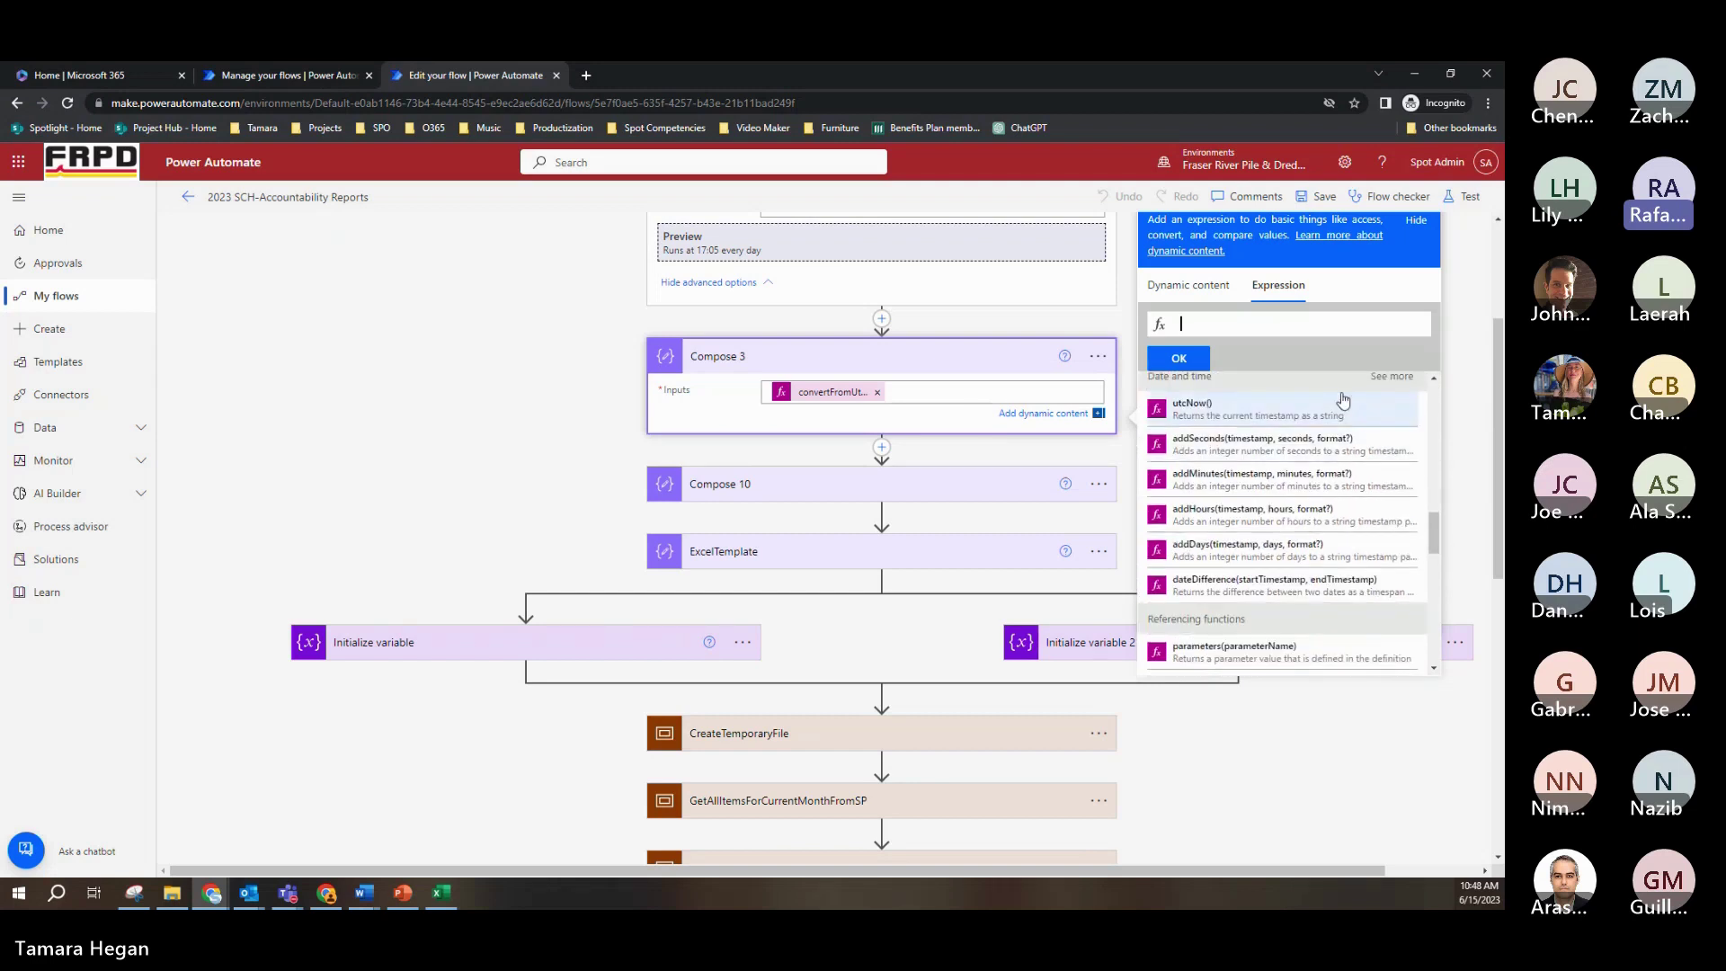
{"action": "scroll", "coordinate": [1333, 584], "scroll_direction": "up", "scroll_amount": 4}
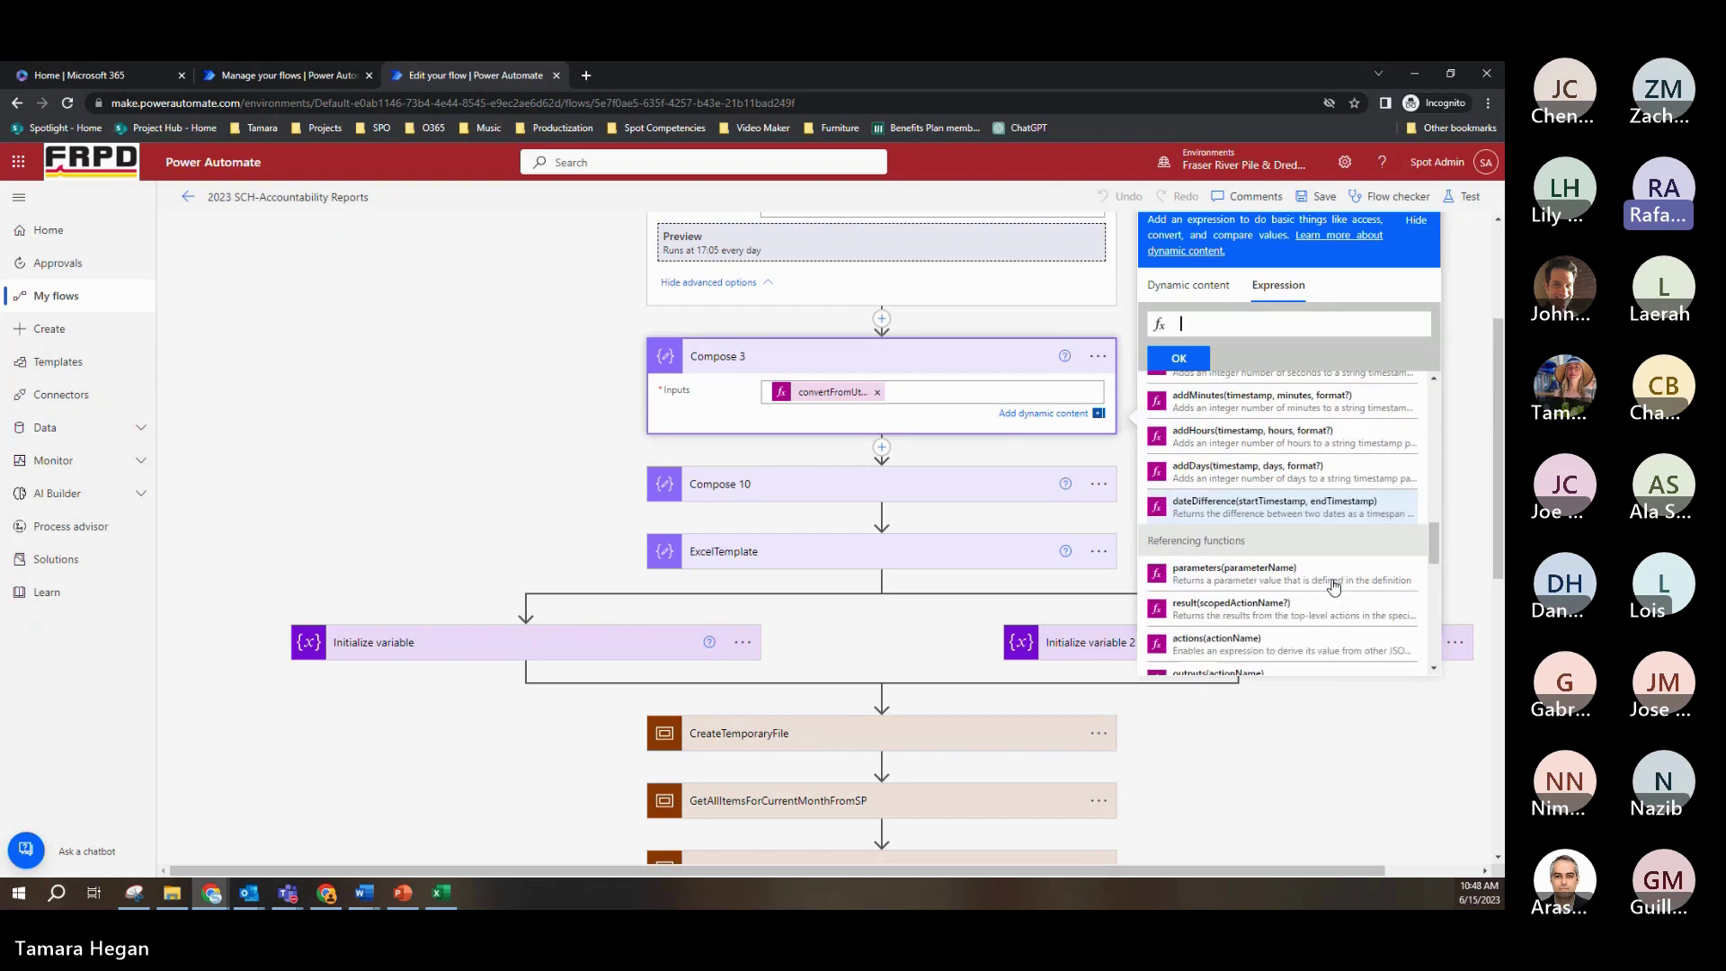
{"action": "scroll", "coordinate": [1333, 585], "scroll_direction": "up", "scroll_amount": 5}
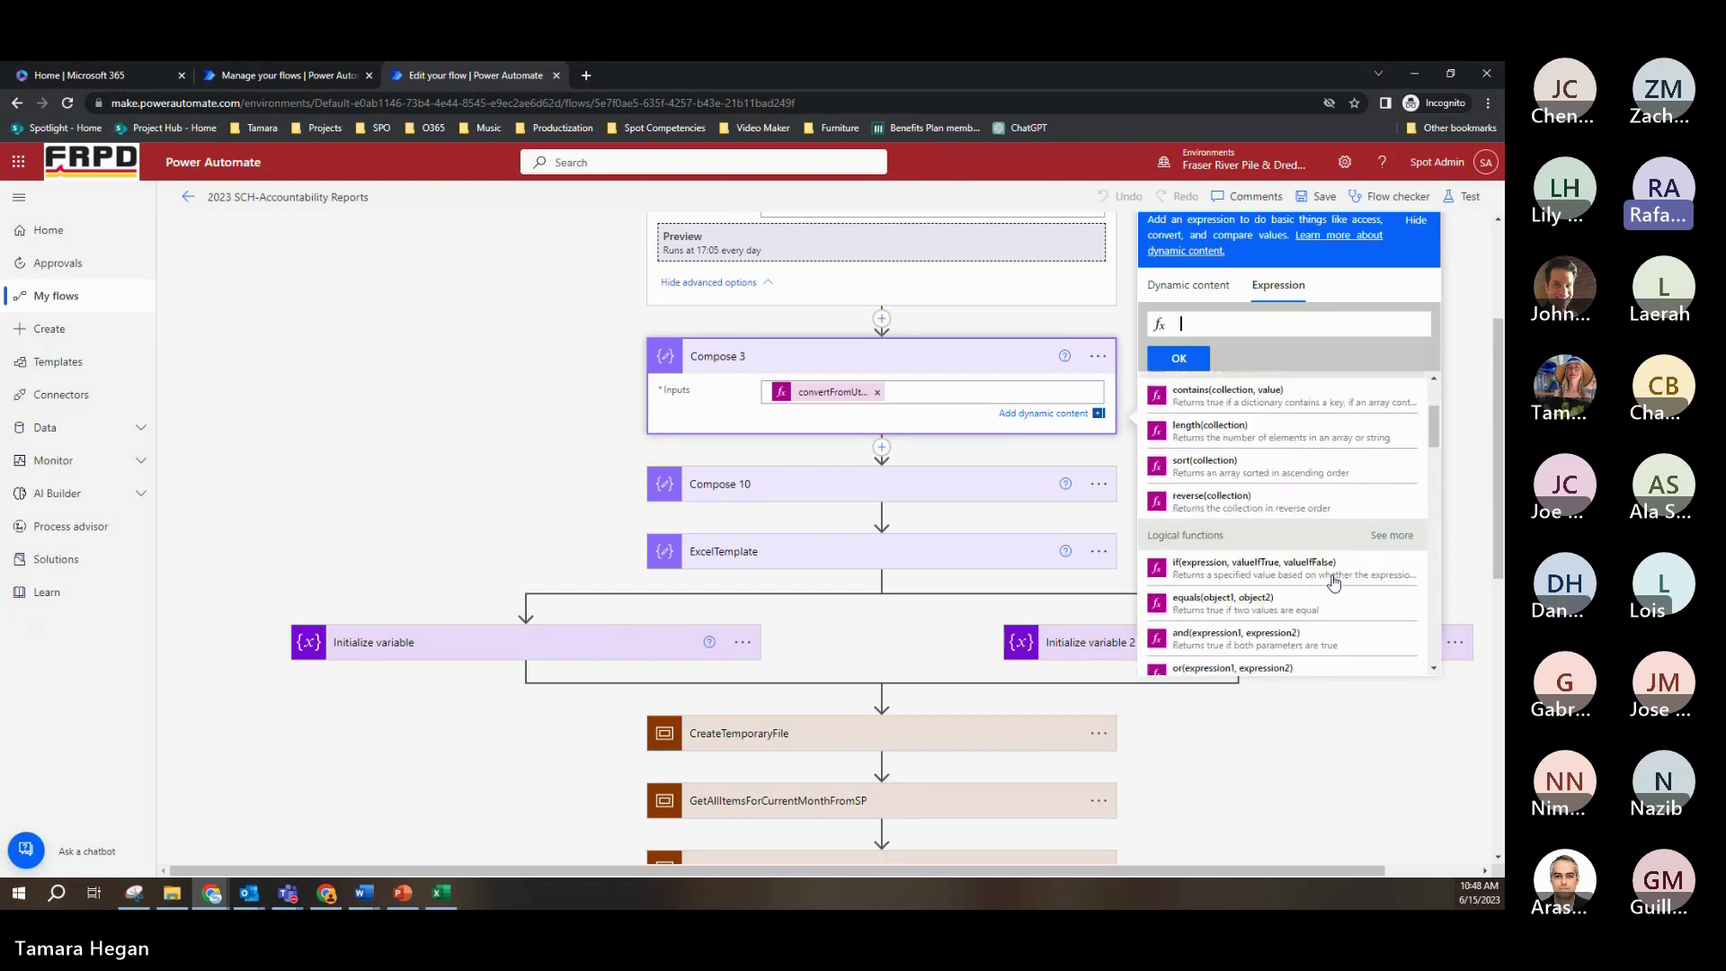
{"action": "left_click", "coordinate": [910, 487]}
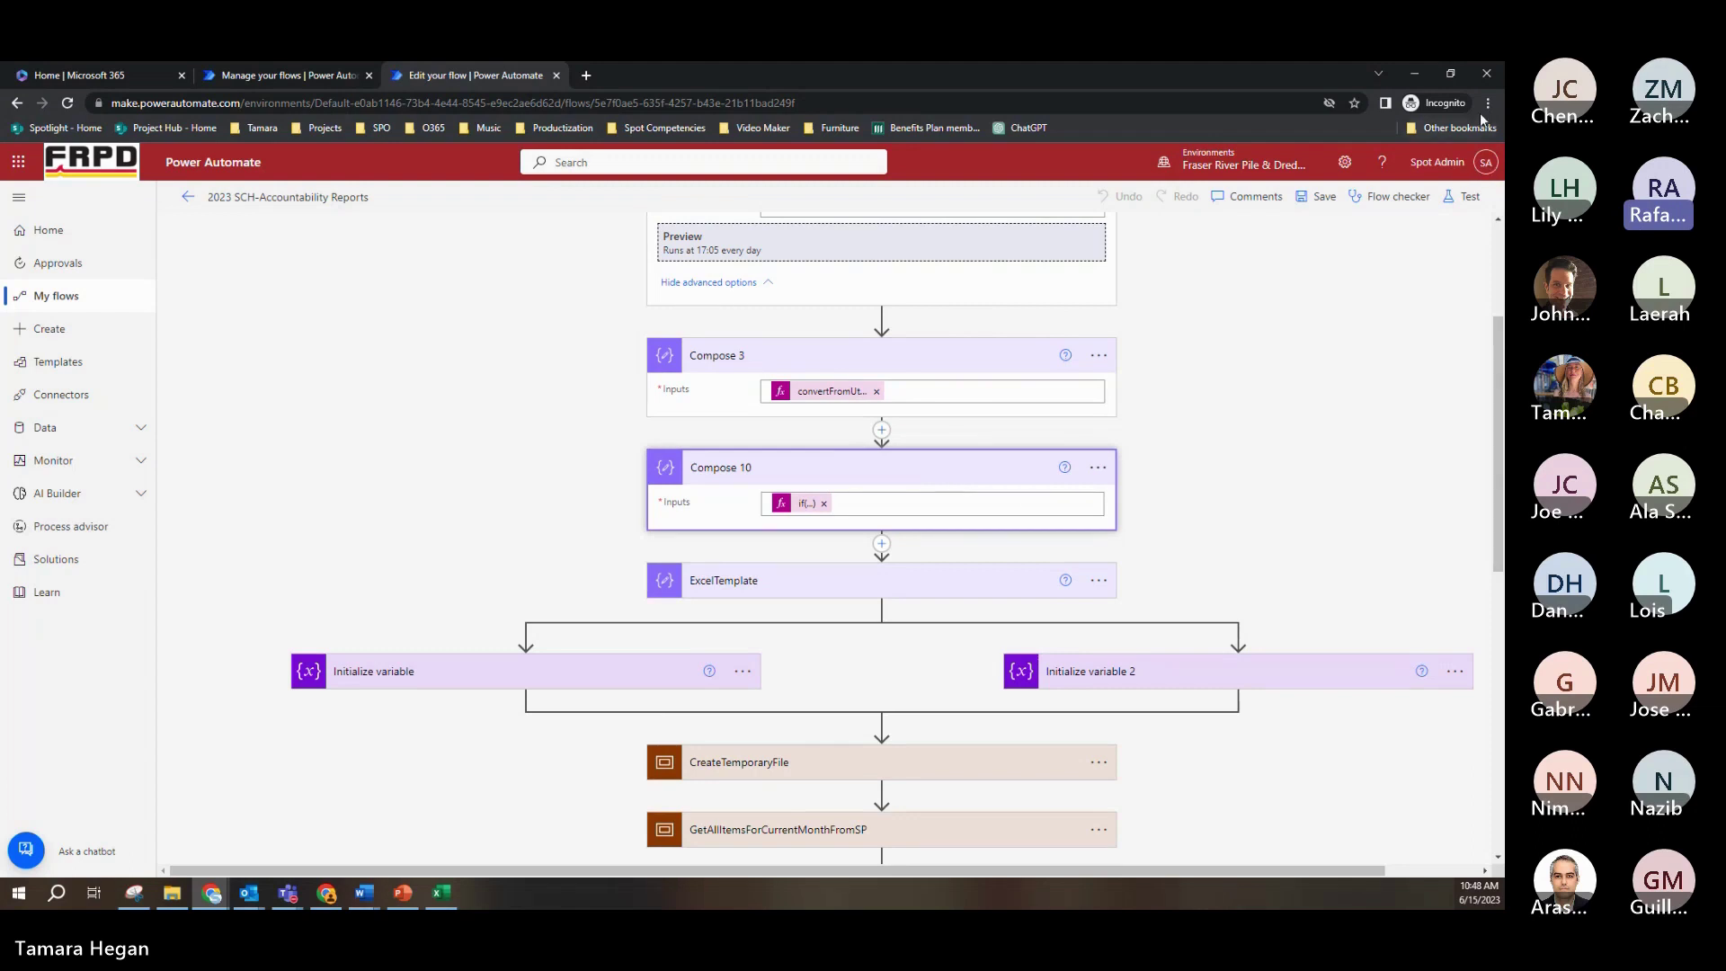
Step: Zoom the page in and pan to read Compose 10's if(...) expression yielding 'Mid Month Report' through day 15
{"action": "left_click", "coordinate": [1487, 103]}
{"action": "left_click", "coordinate": [1441, 248]}
{"action": "left_click", "coordinate": [1441, 248]}
{"action": "left_click", "coordinate": [1441, 248]}
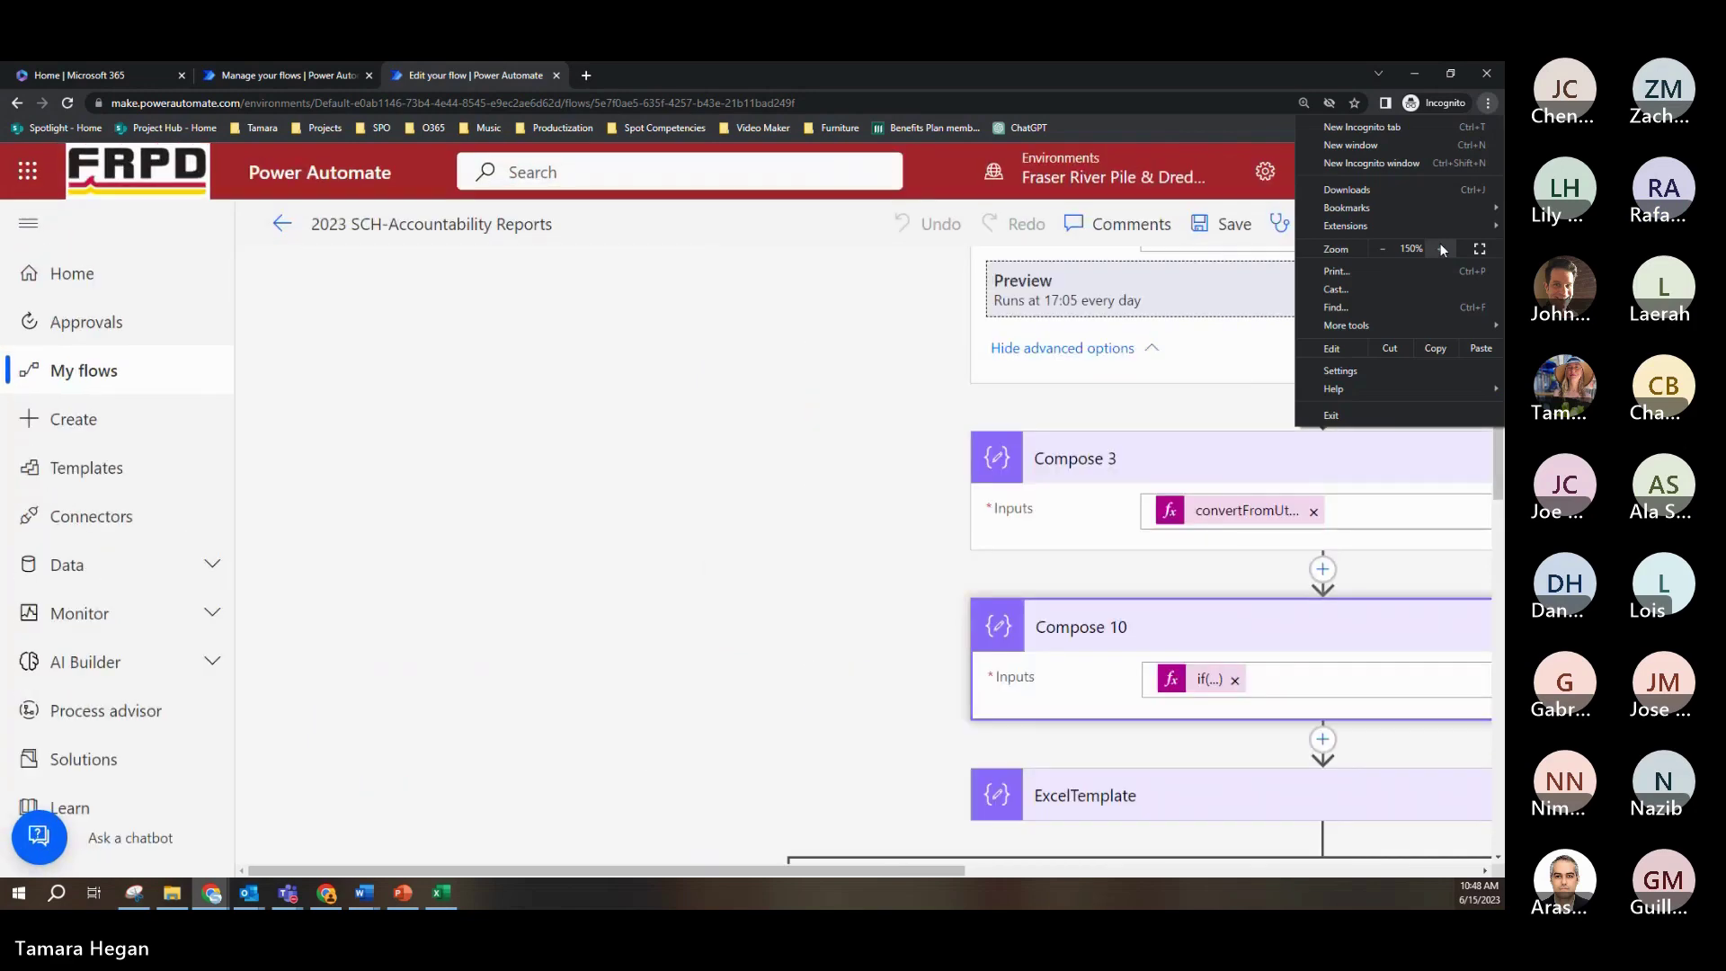
{"action": "left_click", "coordinate": [765, 872]}
{"action": "left_click_drag", "start_coordinate": [765, 872], "coordinate": [1043, 876]}
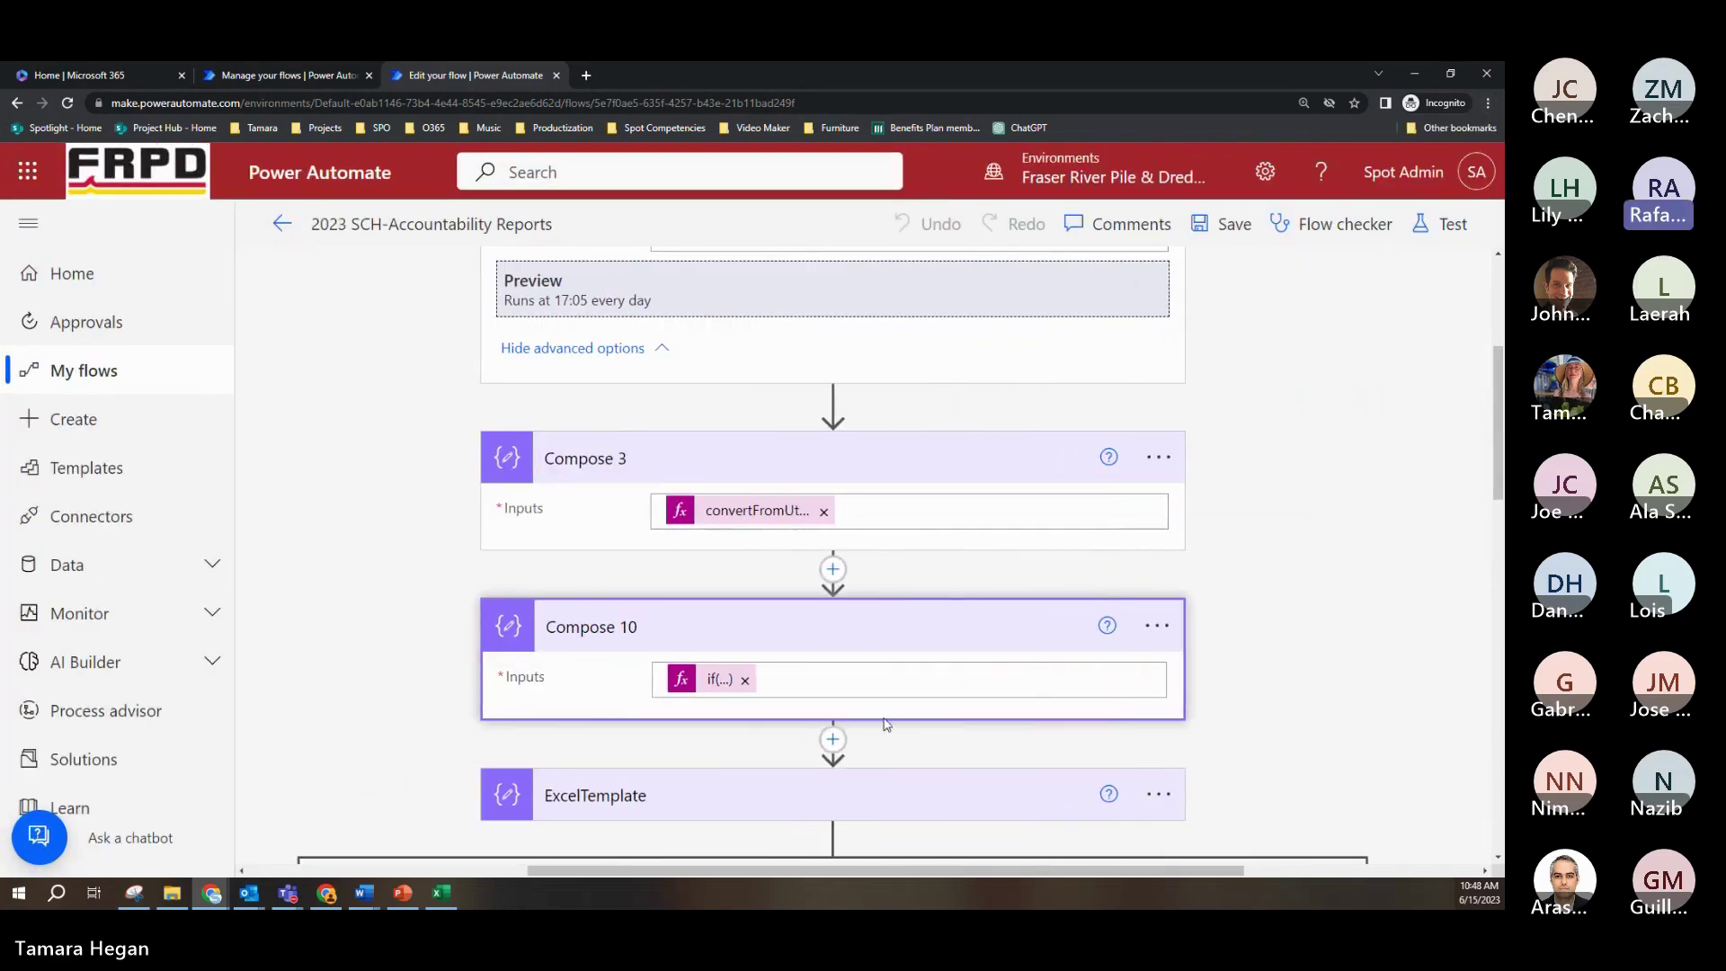
{"action": "left_click", "coordinate": [805, 677]}
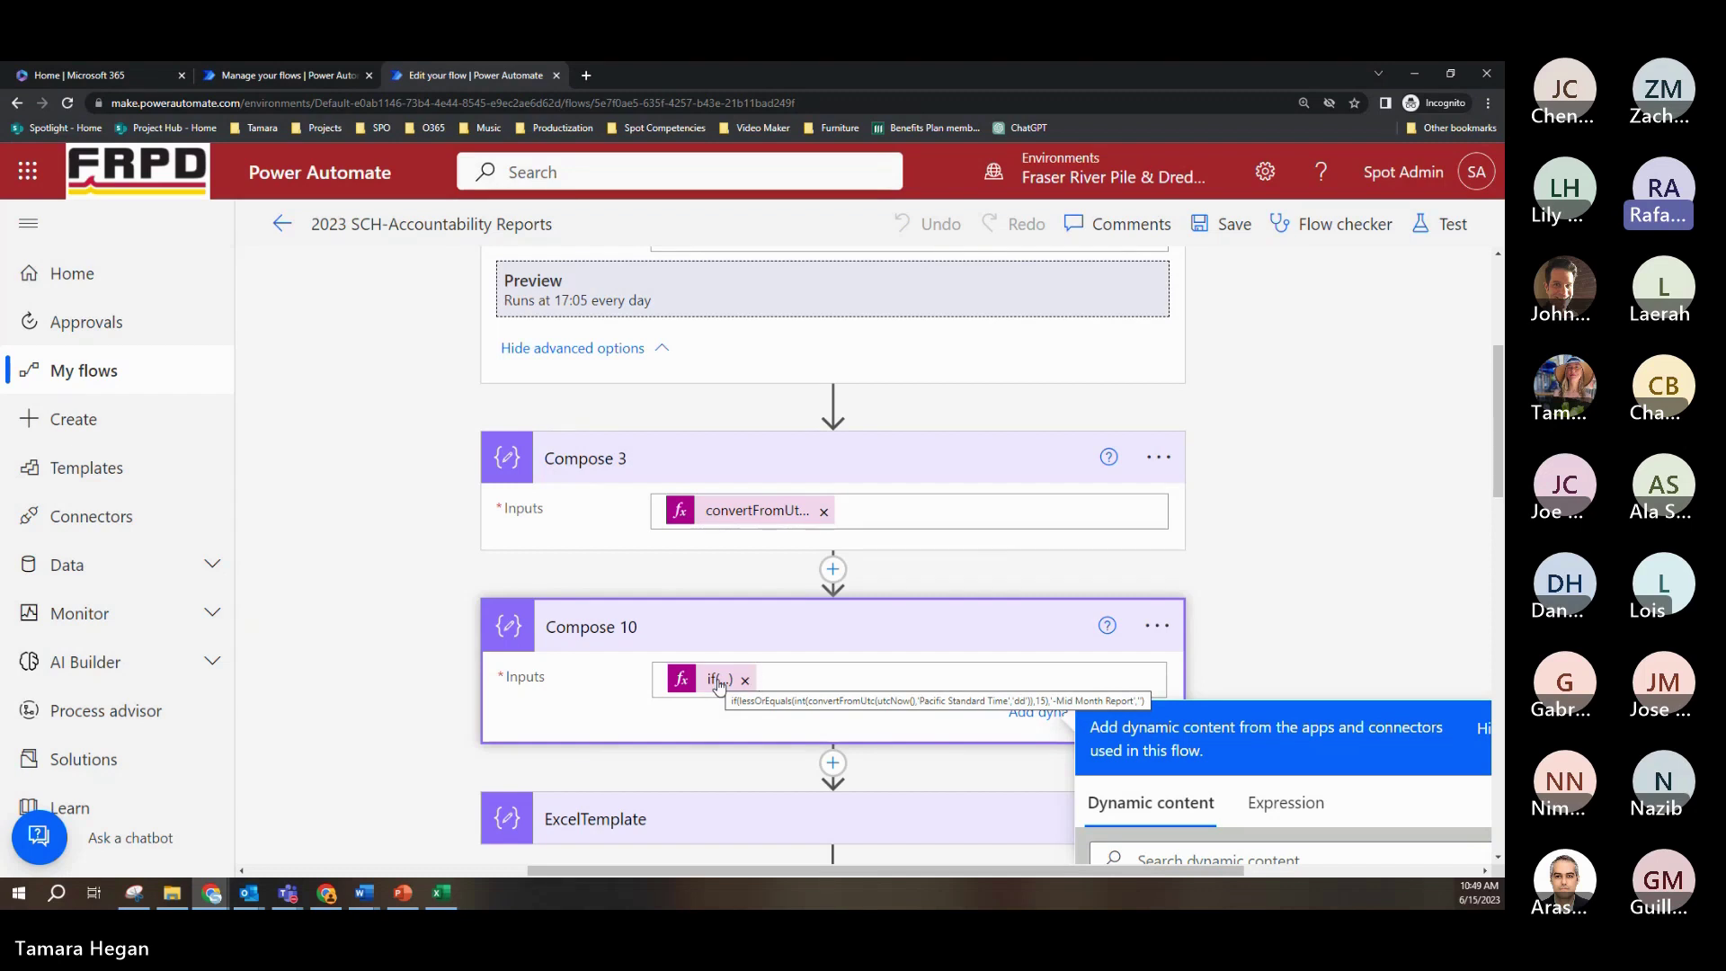
{"action": "scroll", "coordinate": [719, 684], "scroll_direction": "down", "scroll_amount": 5}
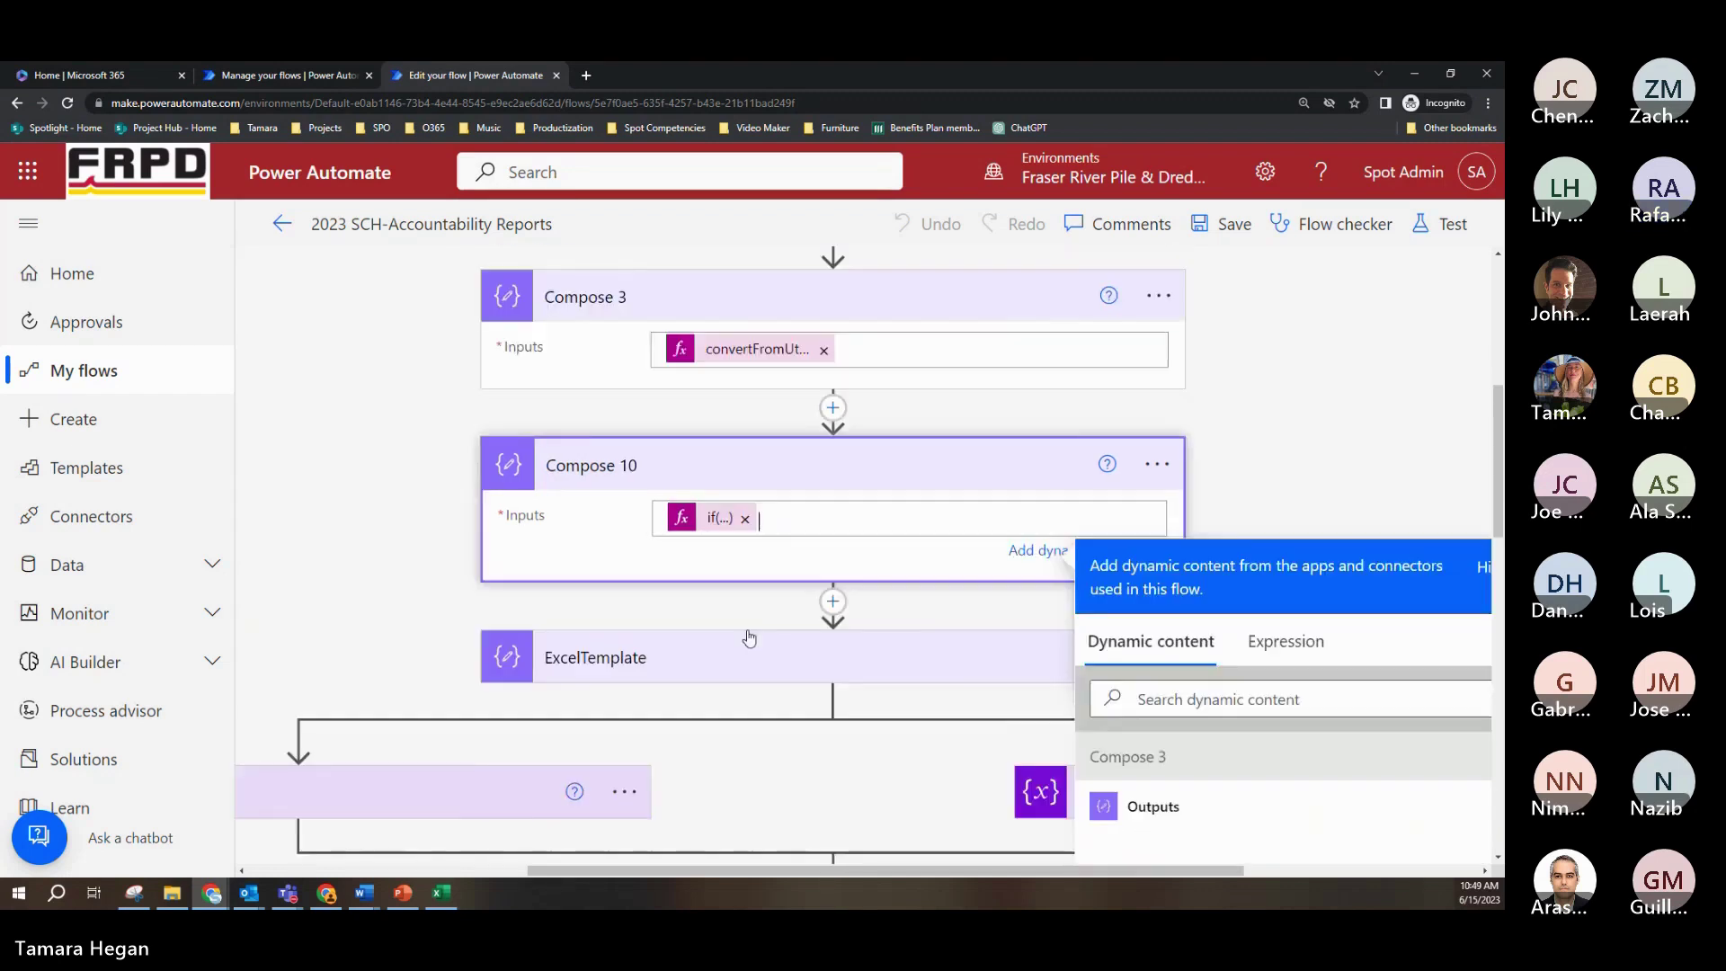
{"action": "left_click", "coordinate": [841, 438]}
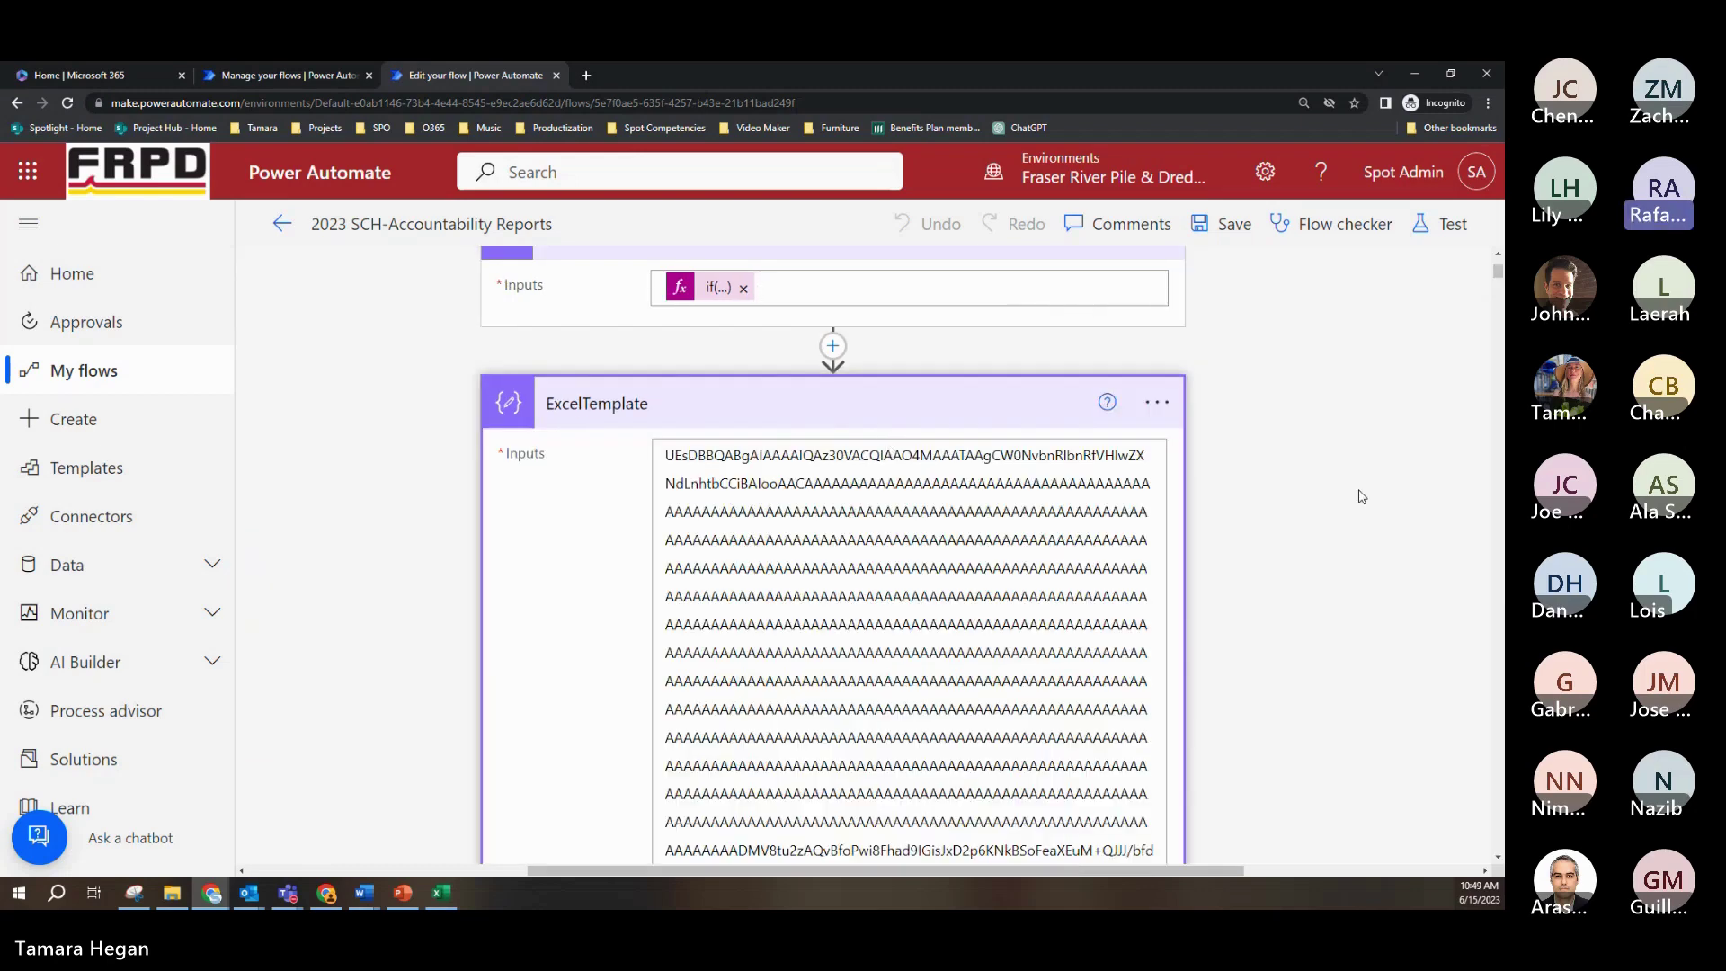
{"action": "scroll", "coordinate": [1329, 519], "scroll_direction": "down", "scroll_amount": 1}
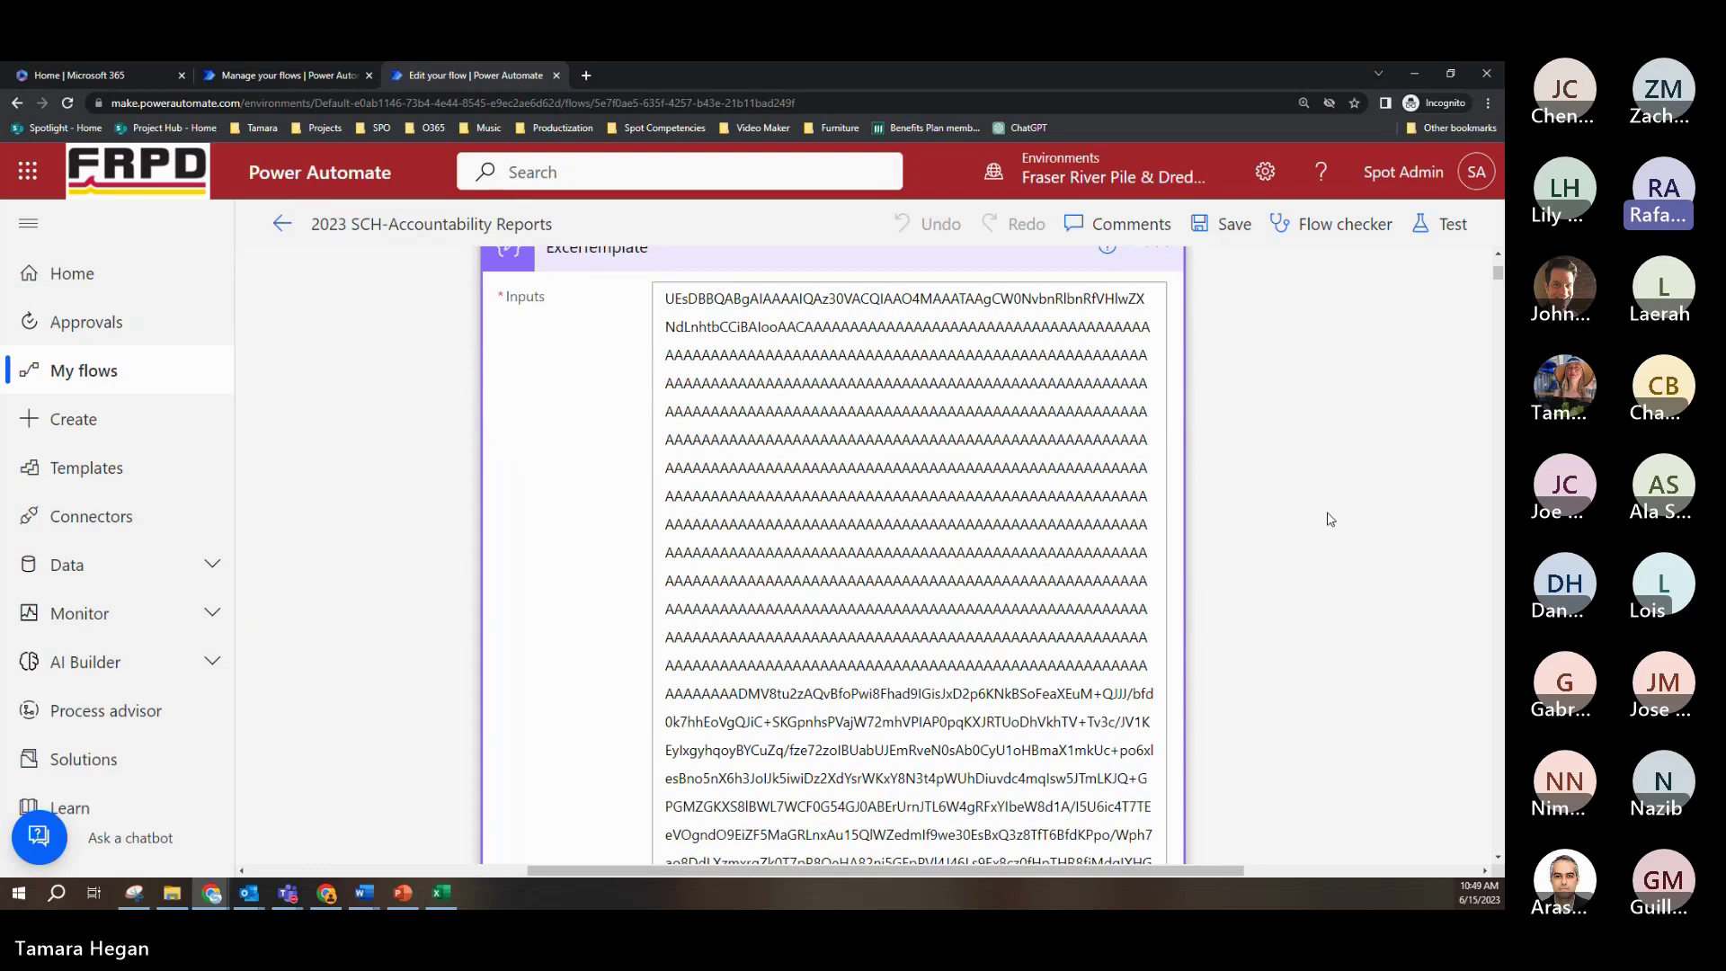
{"action": "scroll", "coordinate": [1329, 519], "scroll_direction": "down", "scroll_amount": 3}
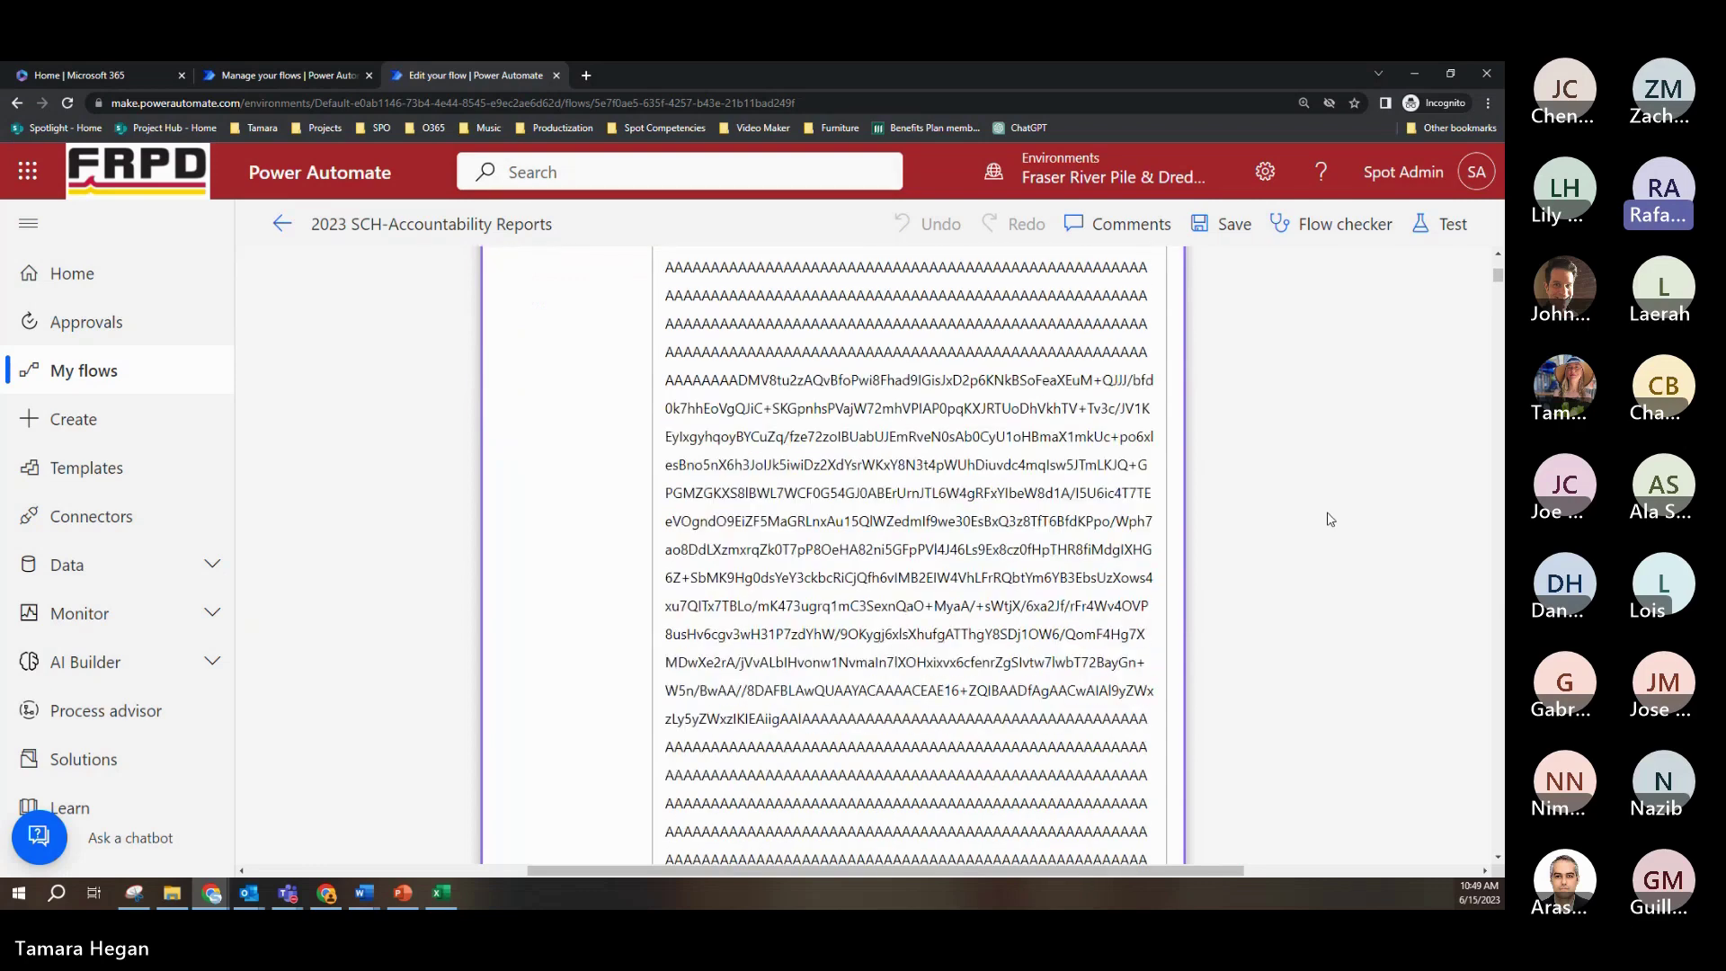
{"action": "scroll", "coordinate": [1329, 520], "scroll_direction": "up", "scroll_amount": 6}
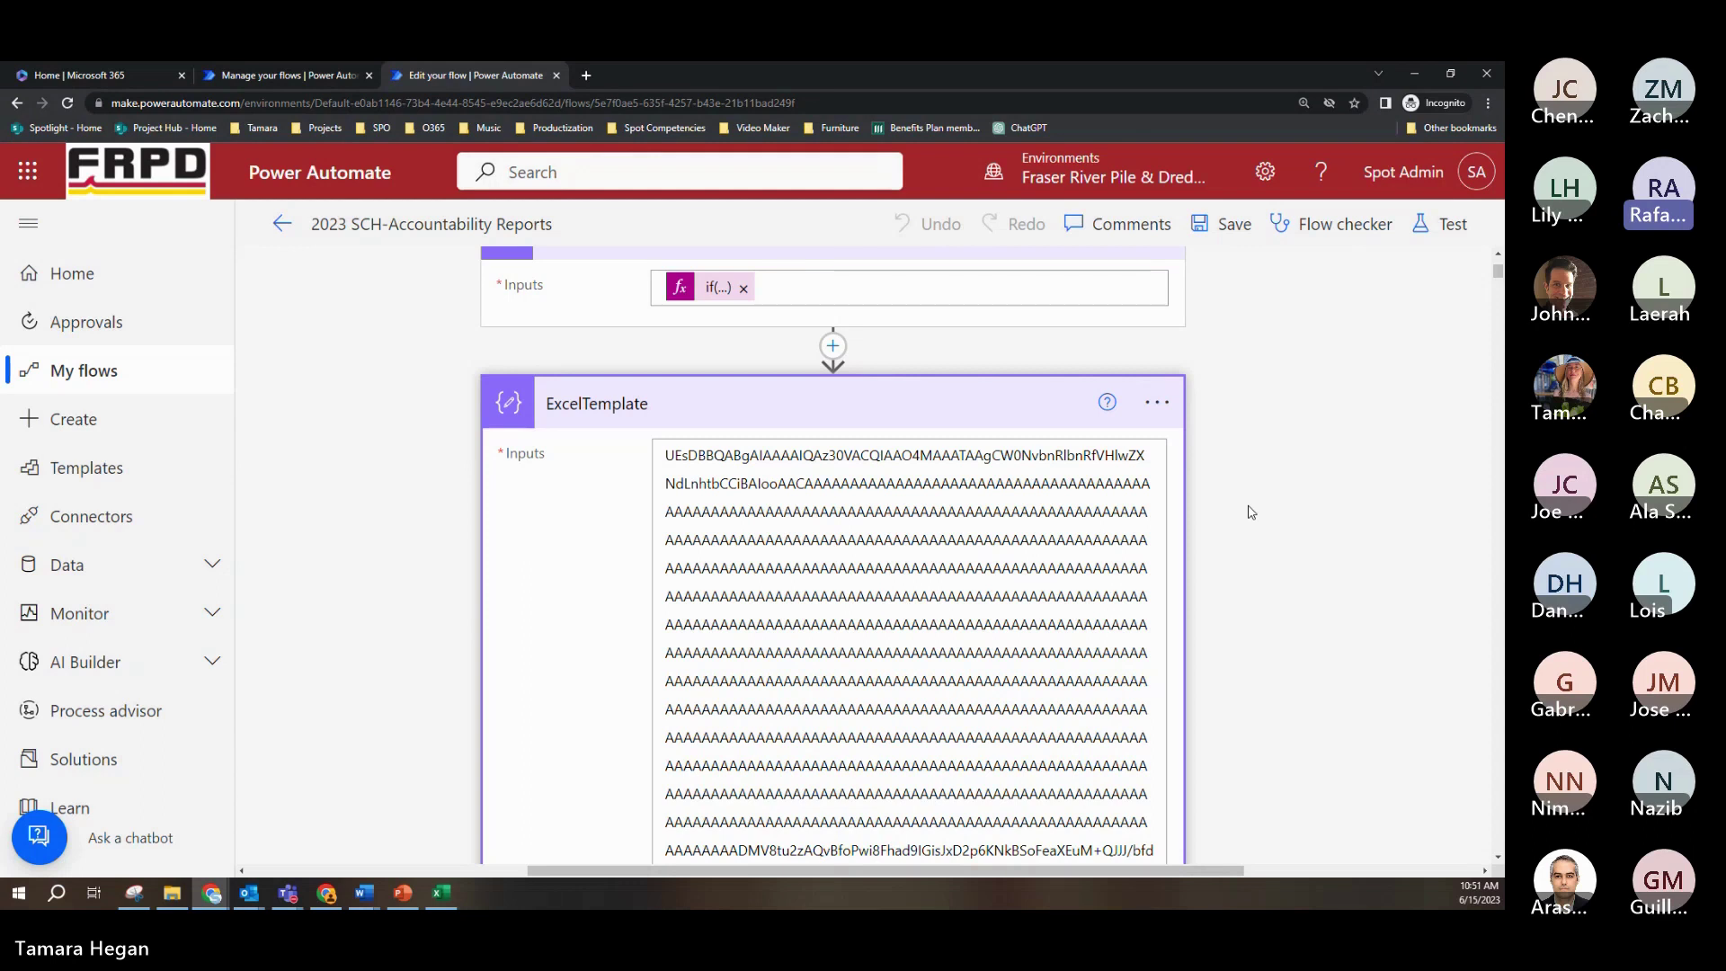
Step: Collapse ExcelTemplate to reveal its two parallel variable branches and the CreateTemporaryFile, GetAllItemsForCurrentMonthFromSP, GetARowFix steps
{"action": "left_click", "coordinate": [915, 395]}
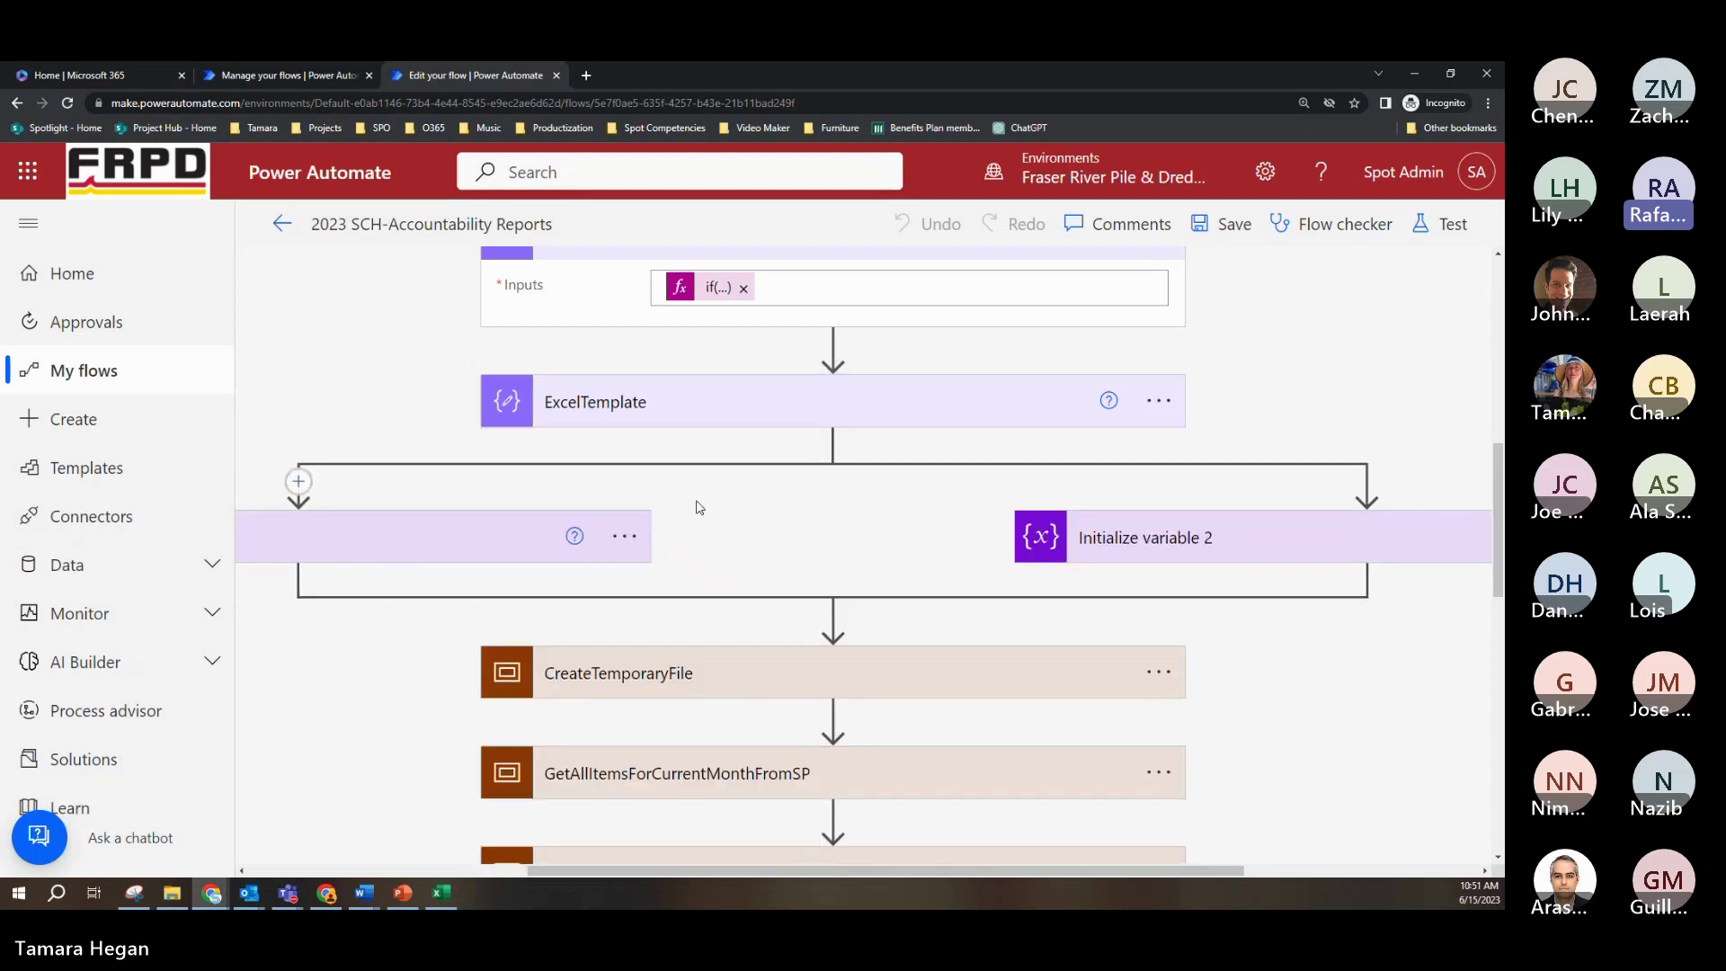
{"action": "scroll", "coordinate": [930, 663], "scroll_direction": "down", "scroll_amount": 2}
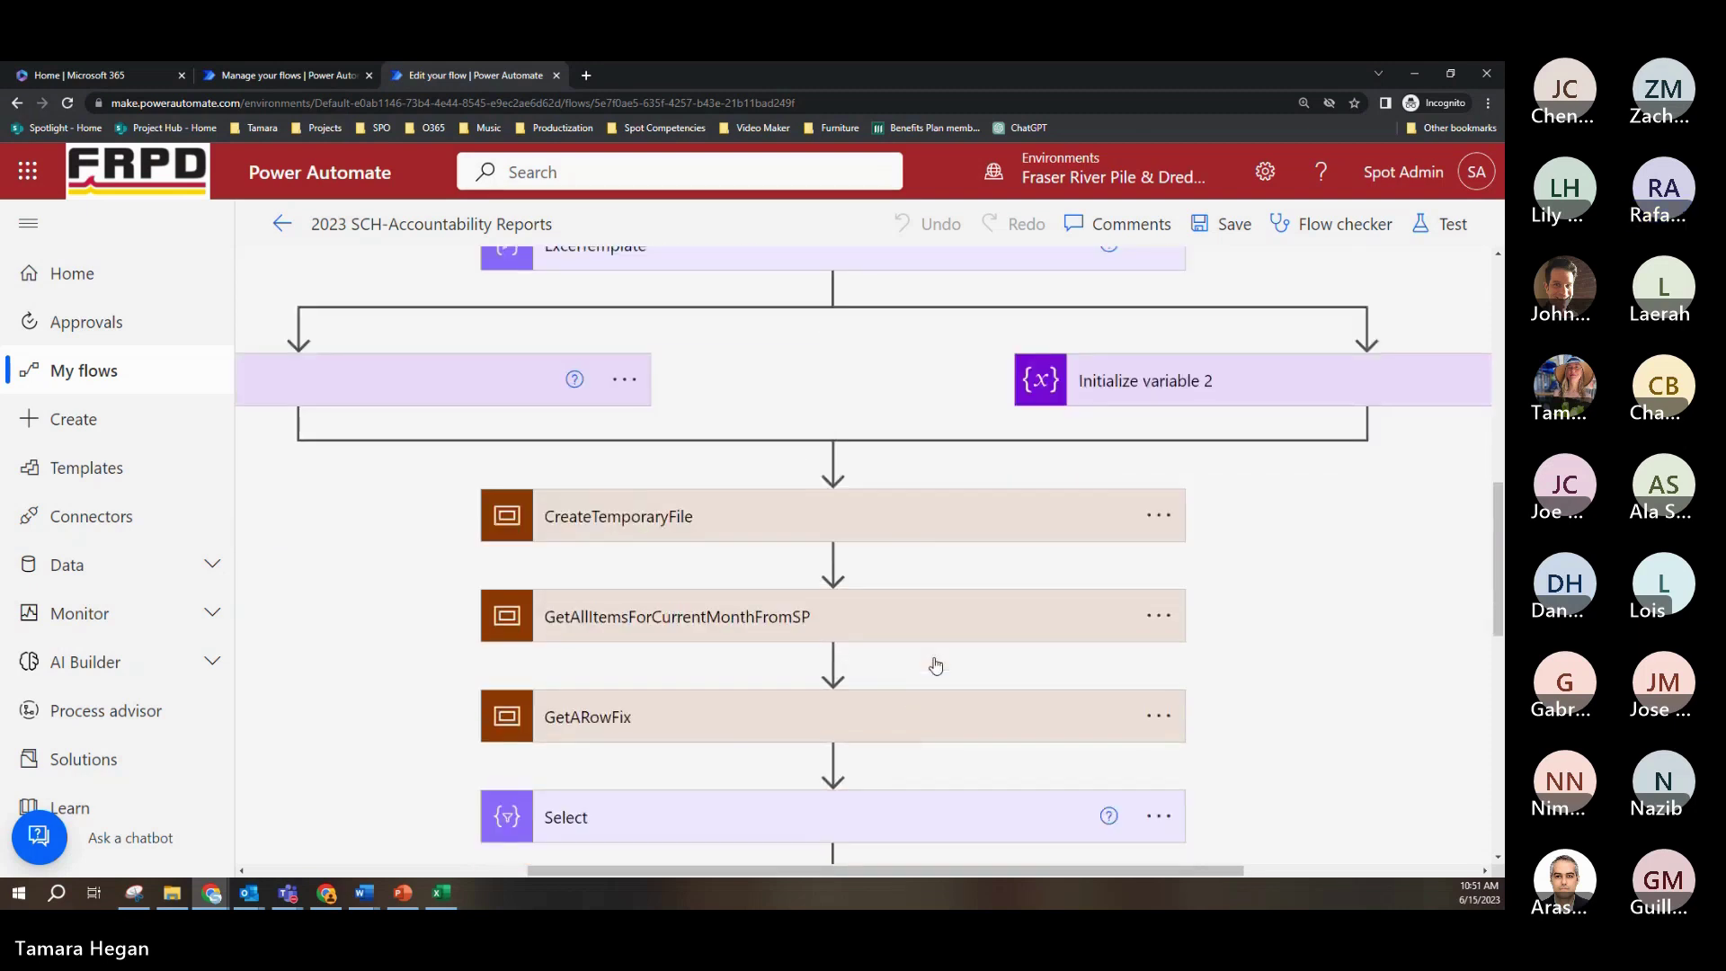
{"action": "scroll", "coordinate": [935, 665], "scroll_direction": "up", "scroll_amount": 1}
{"action": "left_click_drag", "start_coordinate": [909, 870], "coordinate": [920, 870]}
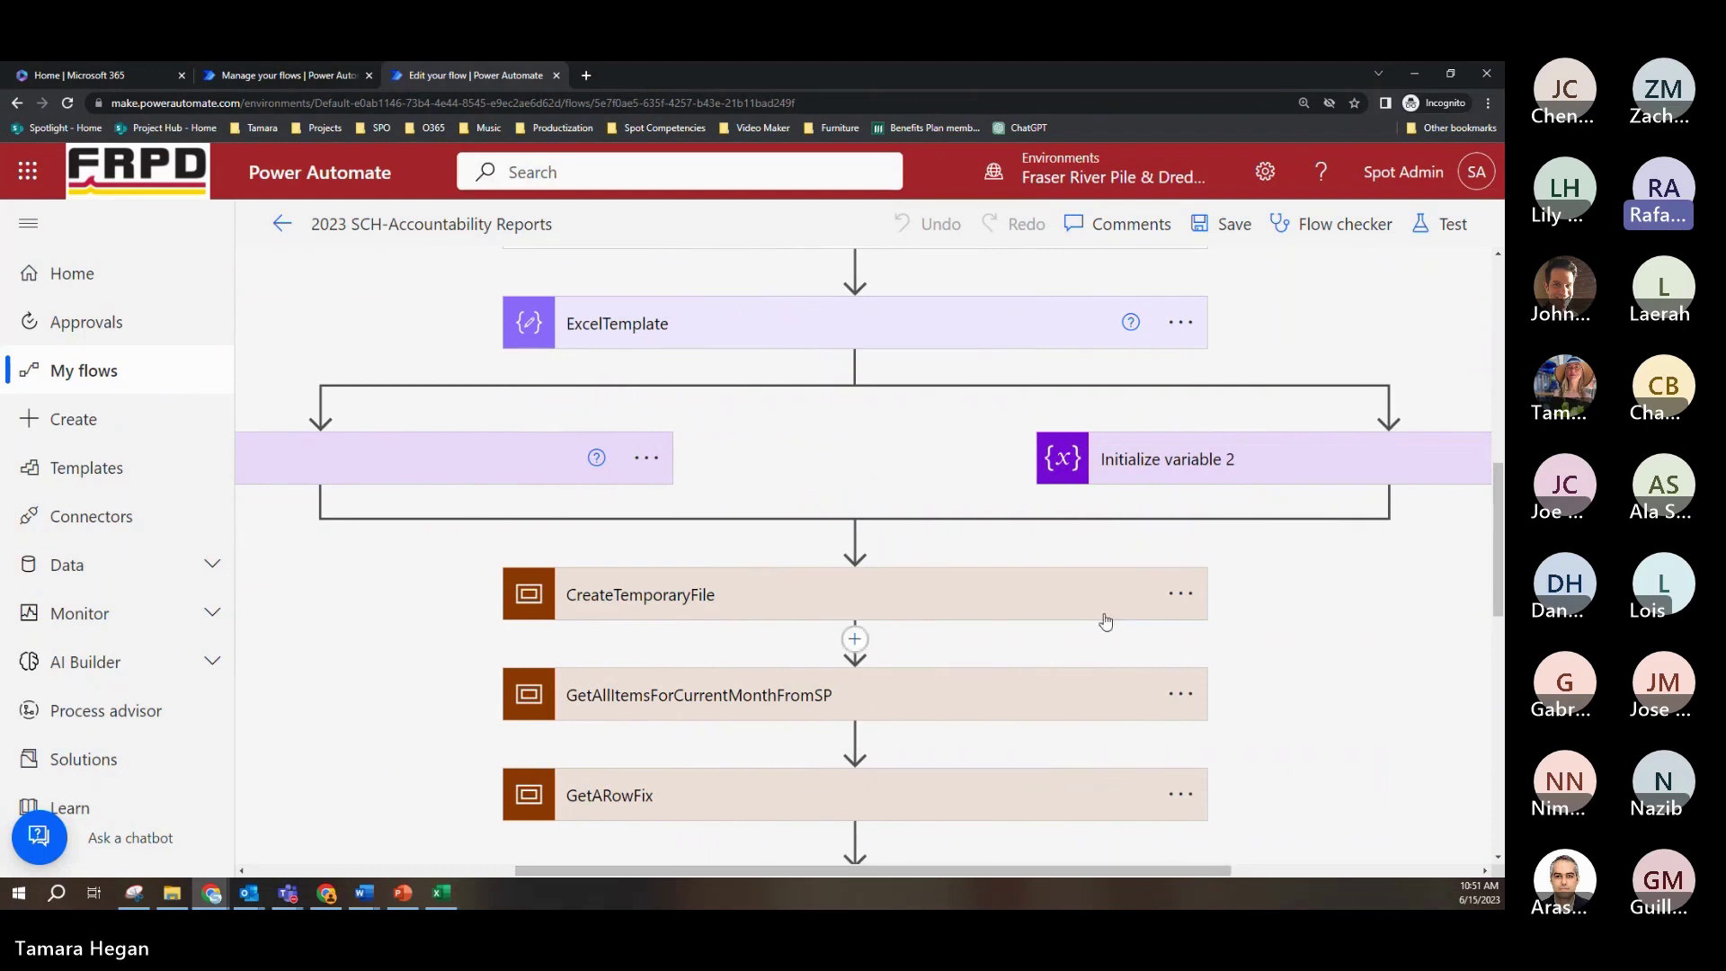
Step: Expand CreateTemporaryFile and its Create file action, saving Report…xlsx to /2023 Accountability Reports
{"action": "left_click", "coordinate": [838, 595]}
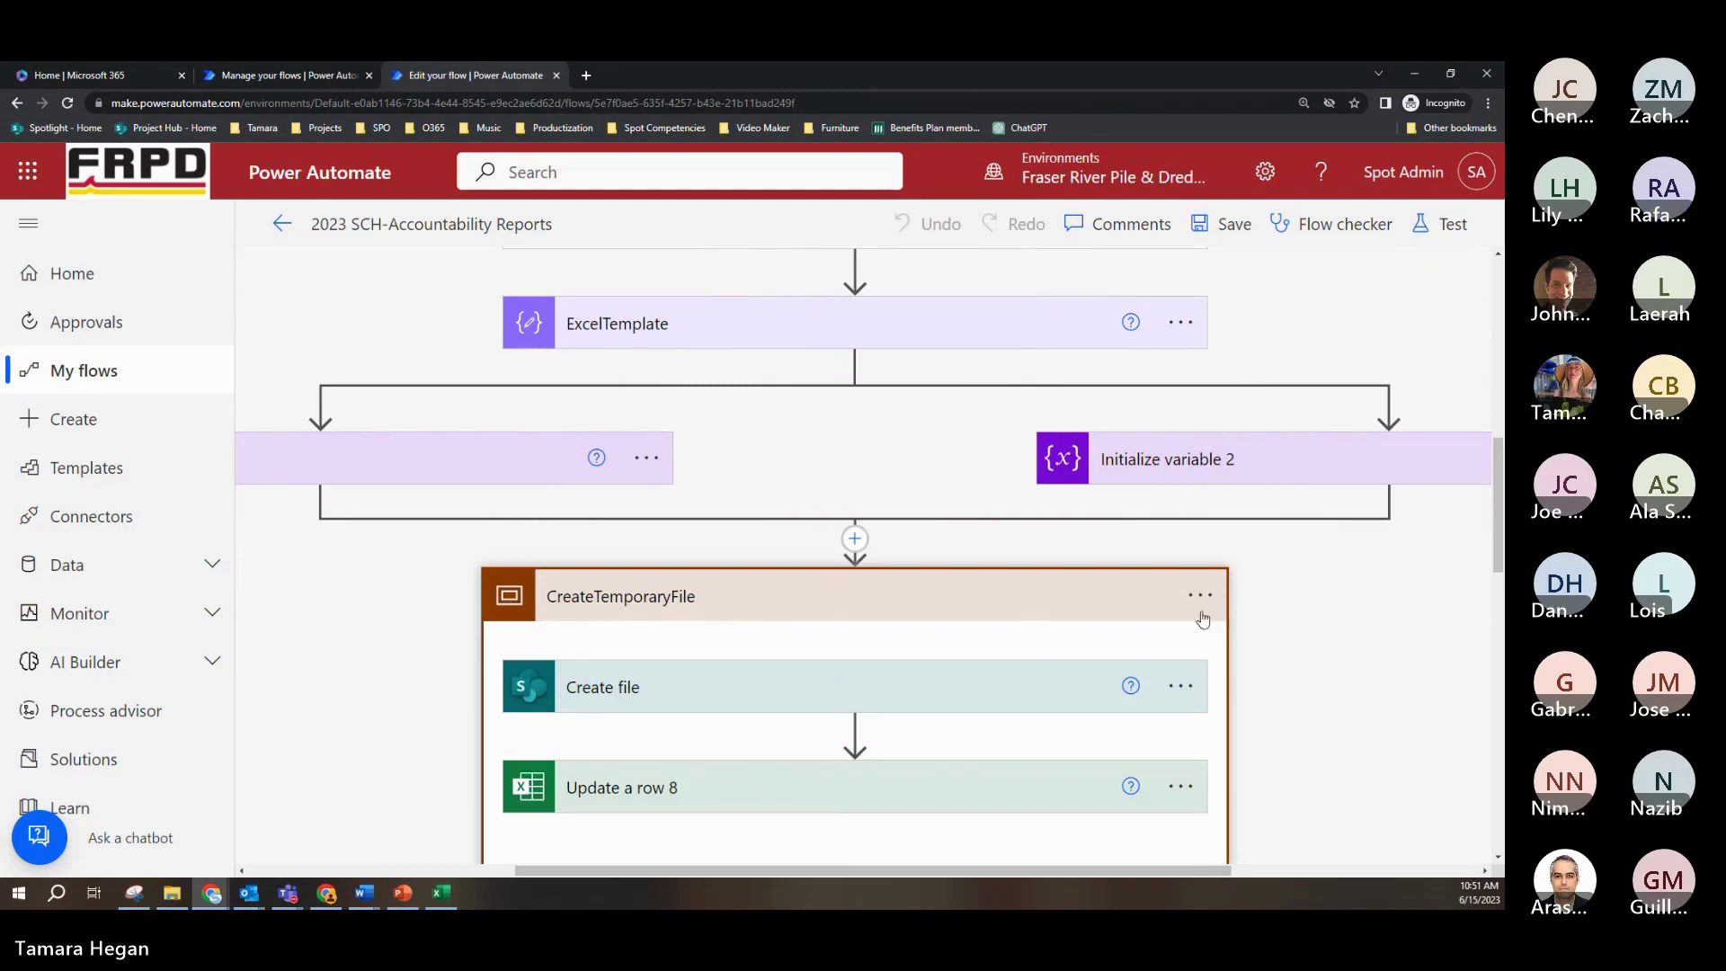
{"action": "scroll", "coordinate": [1227, 607], "scroll_direction": "down", "scroll_amount": 2}
{"action": "left_click", "coordinate": [907, 532]}
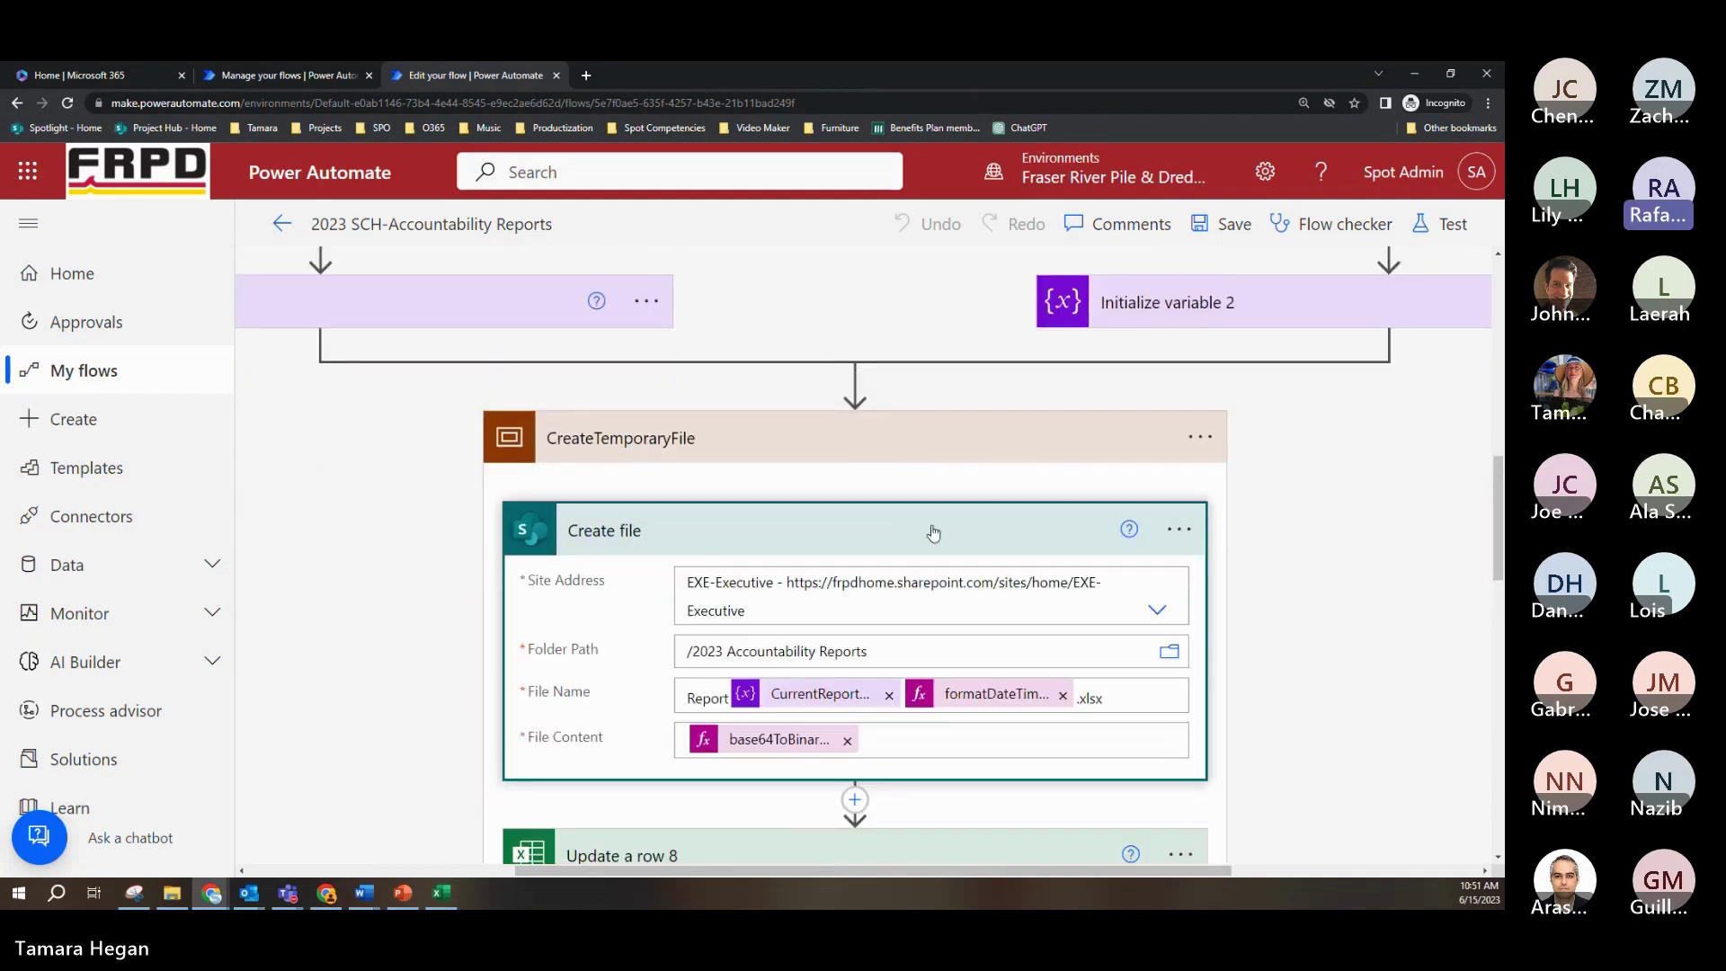
{"action": "scroll", "coordinate": [1315, 558], "scroll_direction": "down", "scroll_amount": 3}
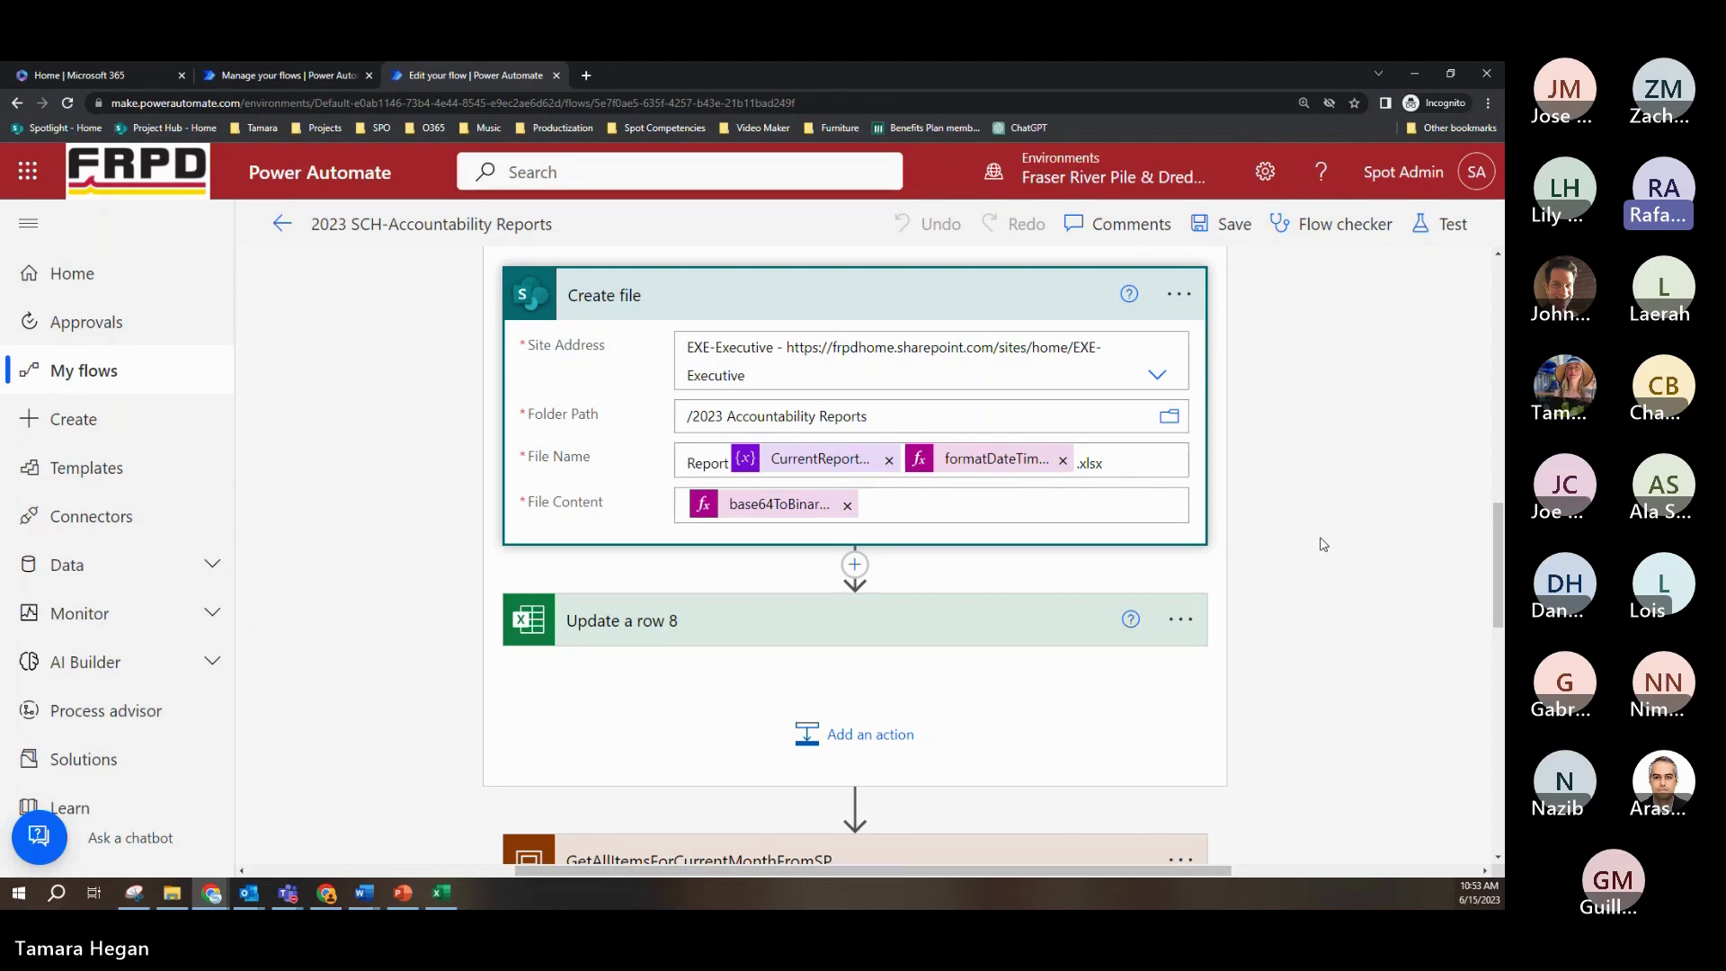
Step: Expand Update a row 8 to review Table5, key column Column1, key value 1 and item properties
{"action": "left_click", "coordinate": [935, 604]}
{"action": "scroll", "coordinate": [1217, 470], "scroll_direction": "down", "scroll_amount": 4}
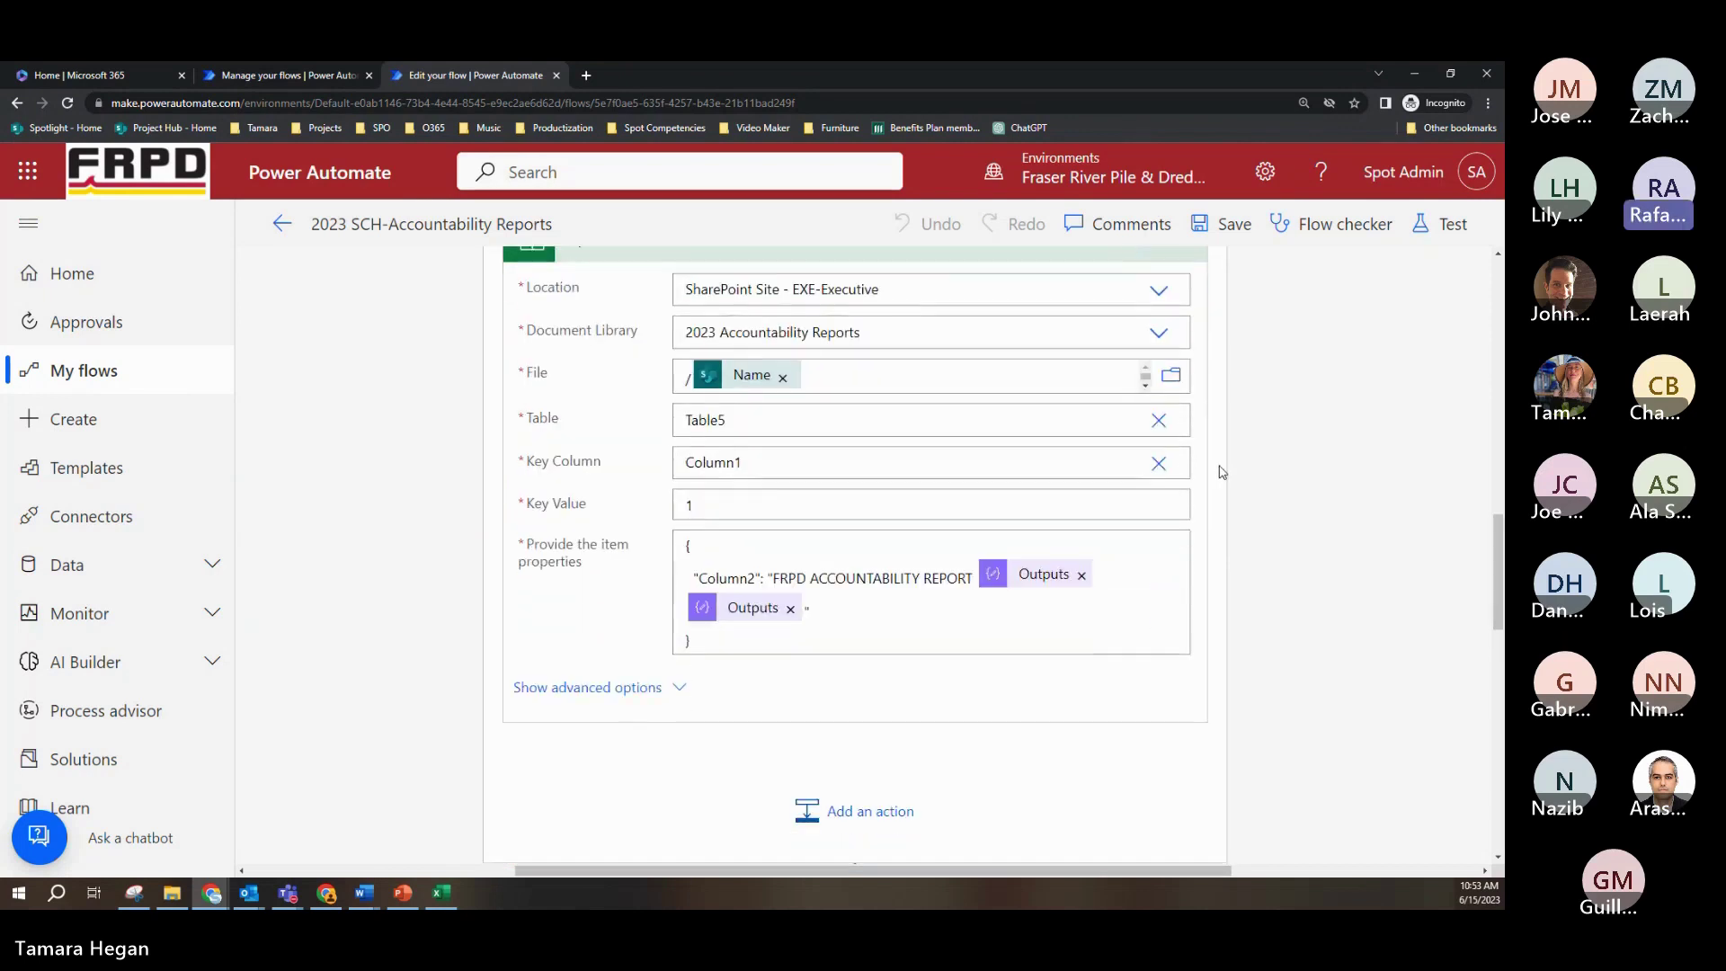
{"action": "scroll", "coordinate": [1222, 471], "scroll_direction": "up", "scroll_amount": 1}
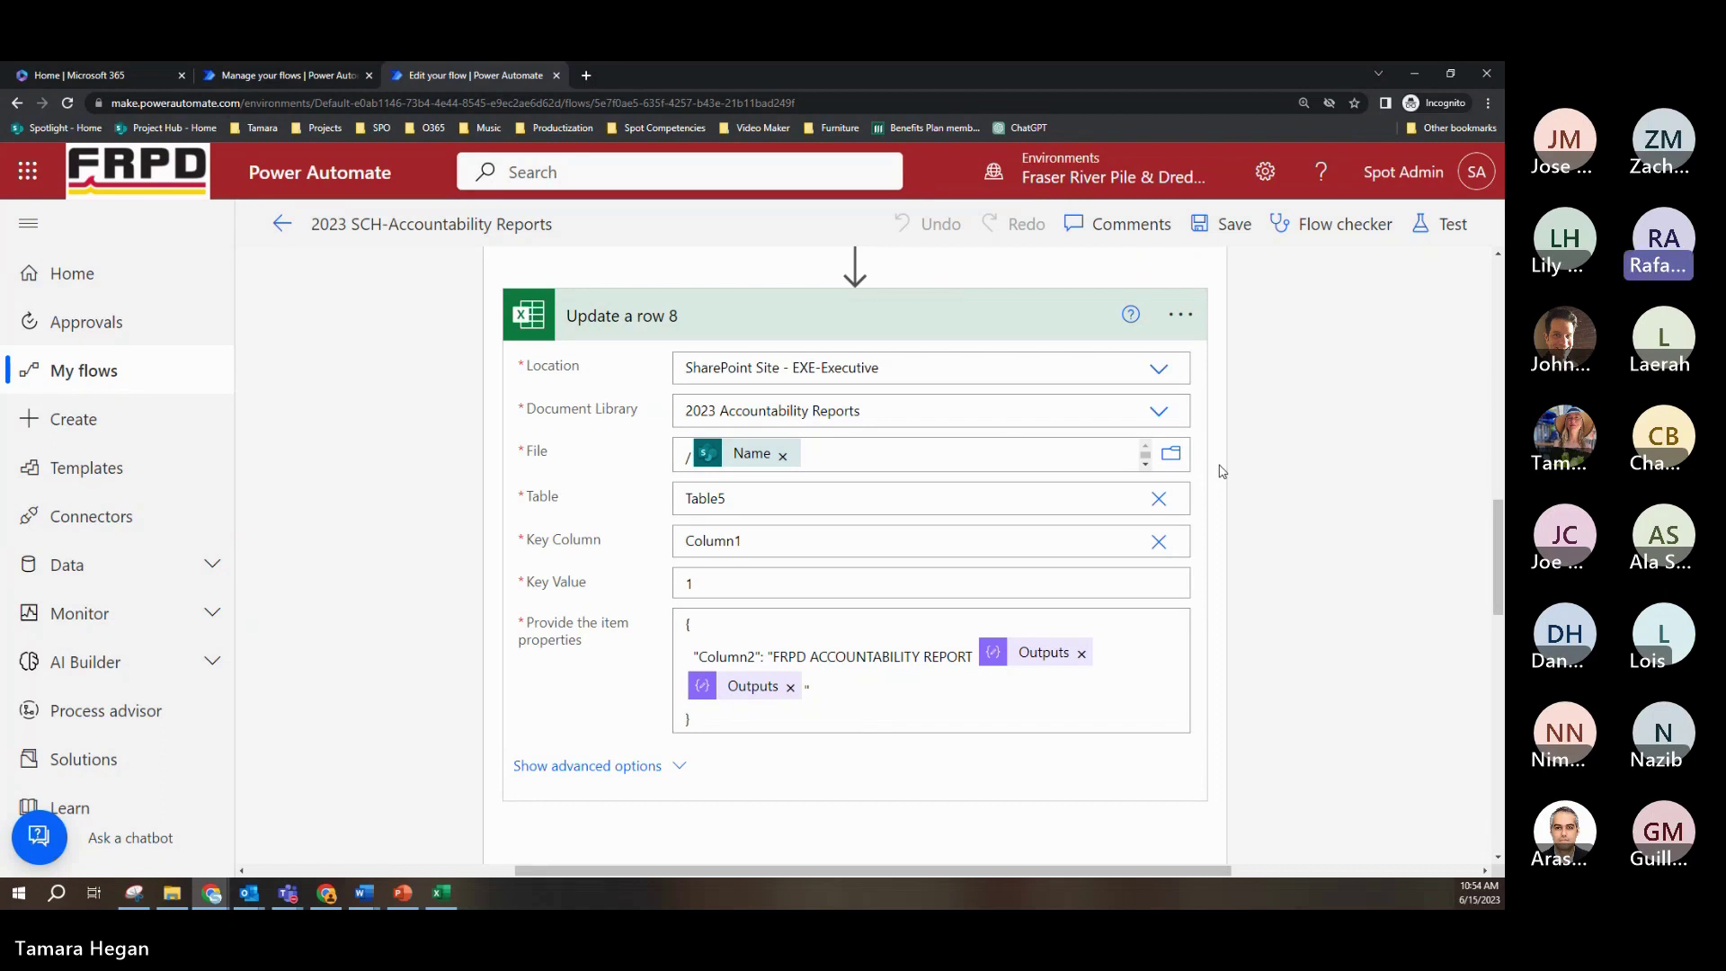
{"action": "scroll", "coordinate": [1221, 471], "scroll_direction": "down", "scroll_amount": 1}
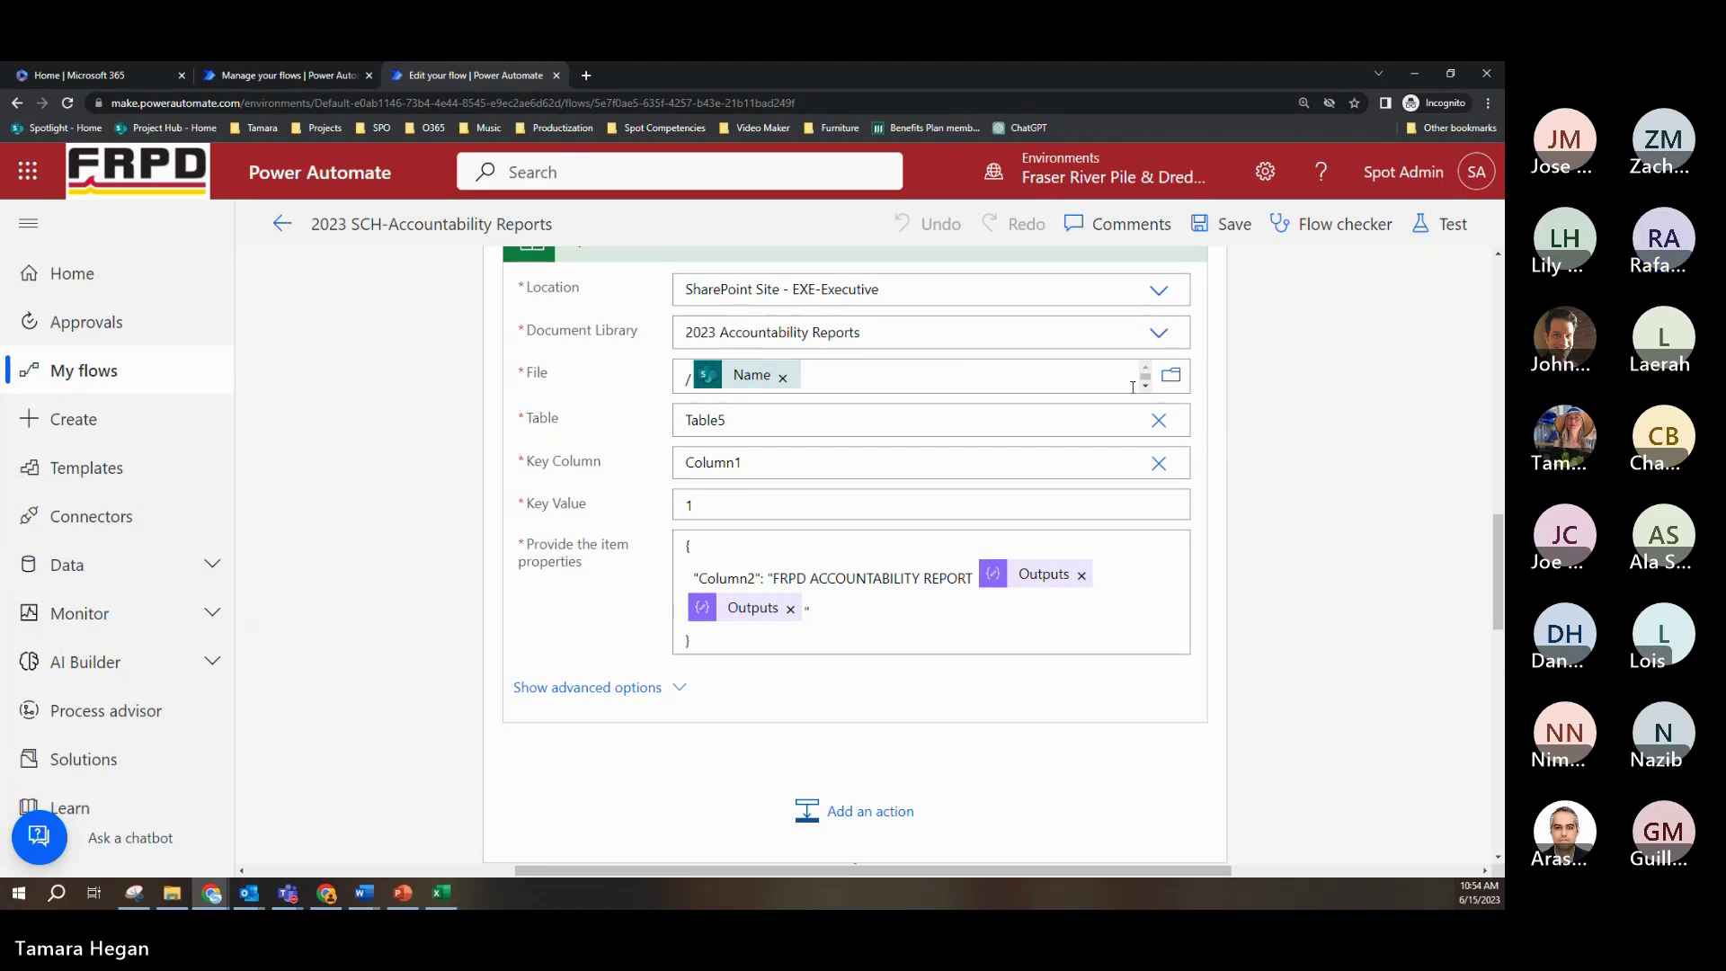
{"action": "scroll", "coordinate": [1031, 404], "scroll_direction": "up", "scroll_amount": 2}
Step: Collapse Update a row 8 and CreateTemporaryFile, and expand GetAllItemsForCurrentMonthFromSP showing CAMLGetItemsCurrentMonth and Getter
{"action": "left_click", "coordinate": [955, 409]}
{"action": "scroll", "coordinate": [948, 397], "scroll_direction": "up", "scroll_amount": 2}
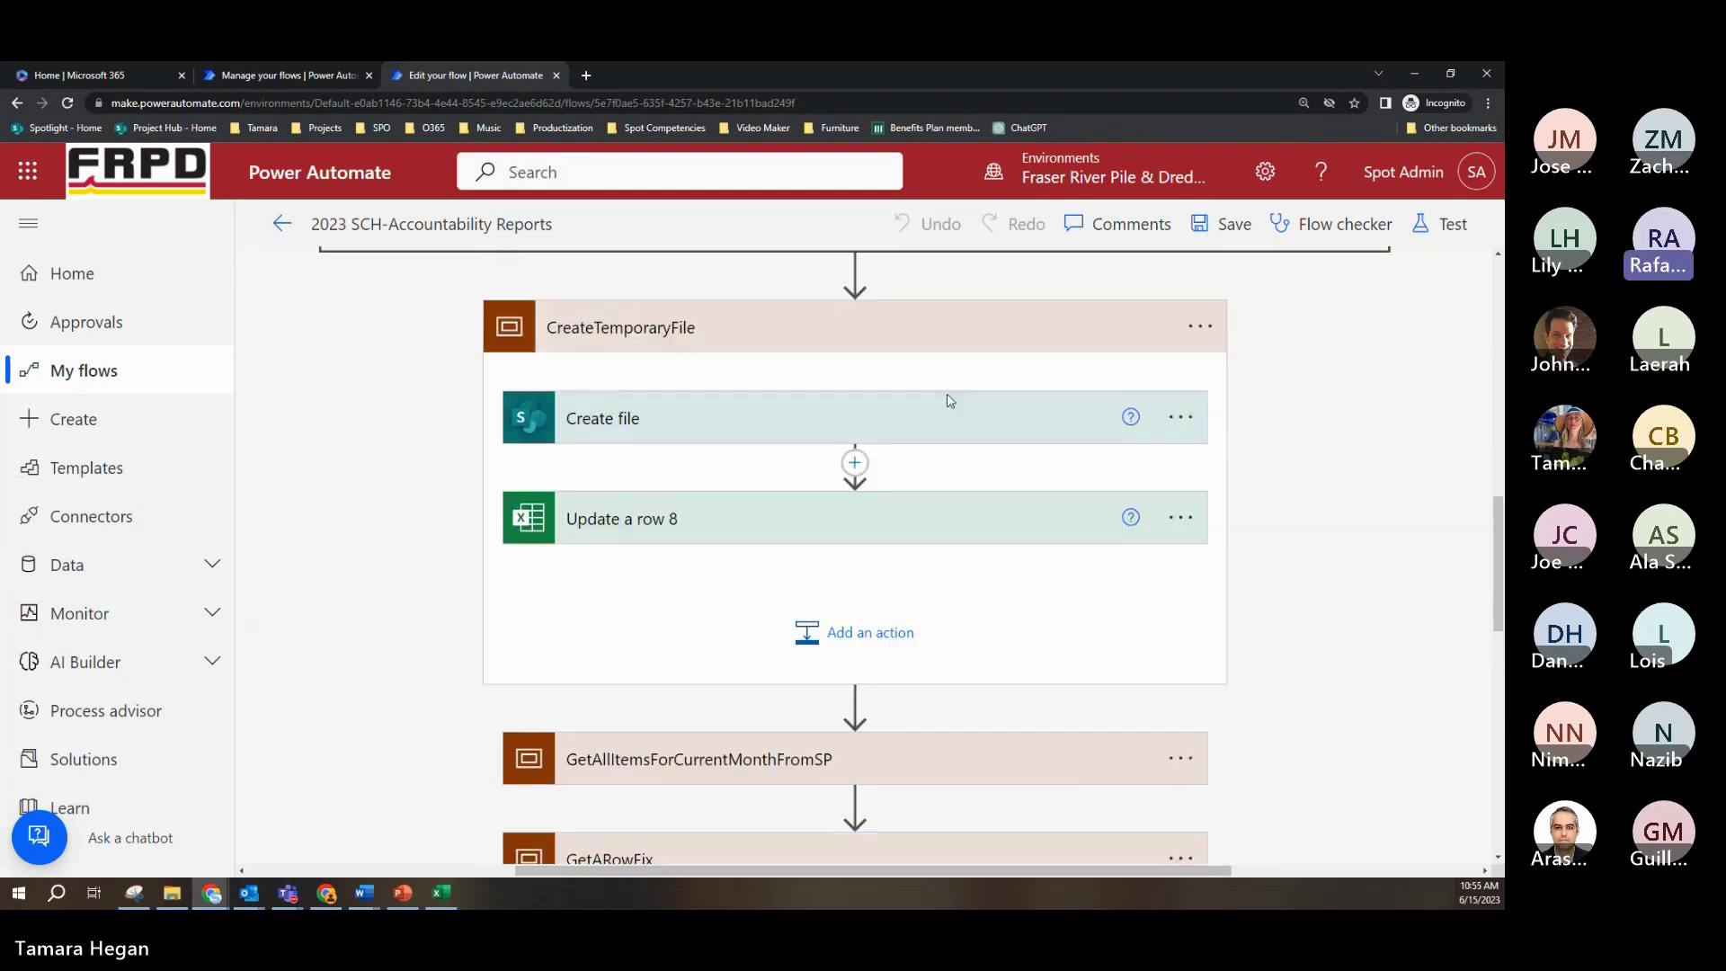
{"action": "scroll", "coordinate": [914, 374], "scroll_direction": "down", "scroll_amount": 2}
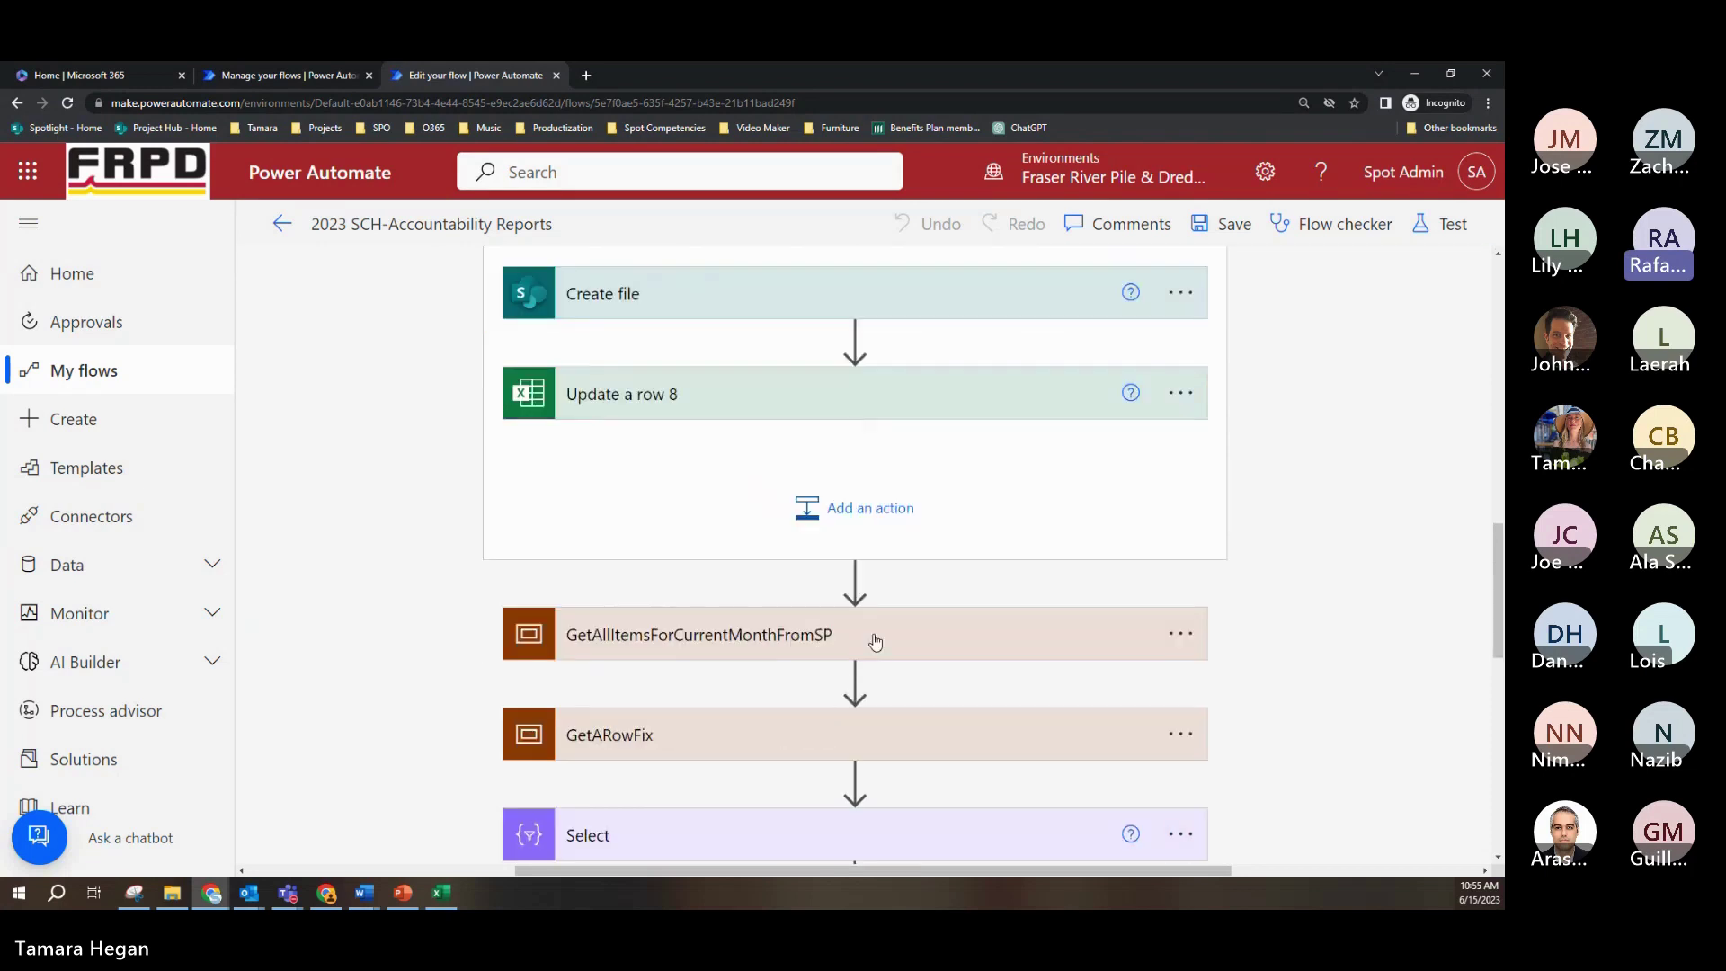
{"action": "left_click", "coordinate": [879, 646]}
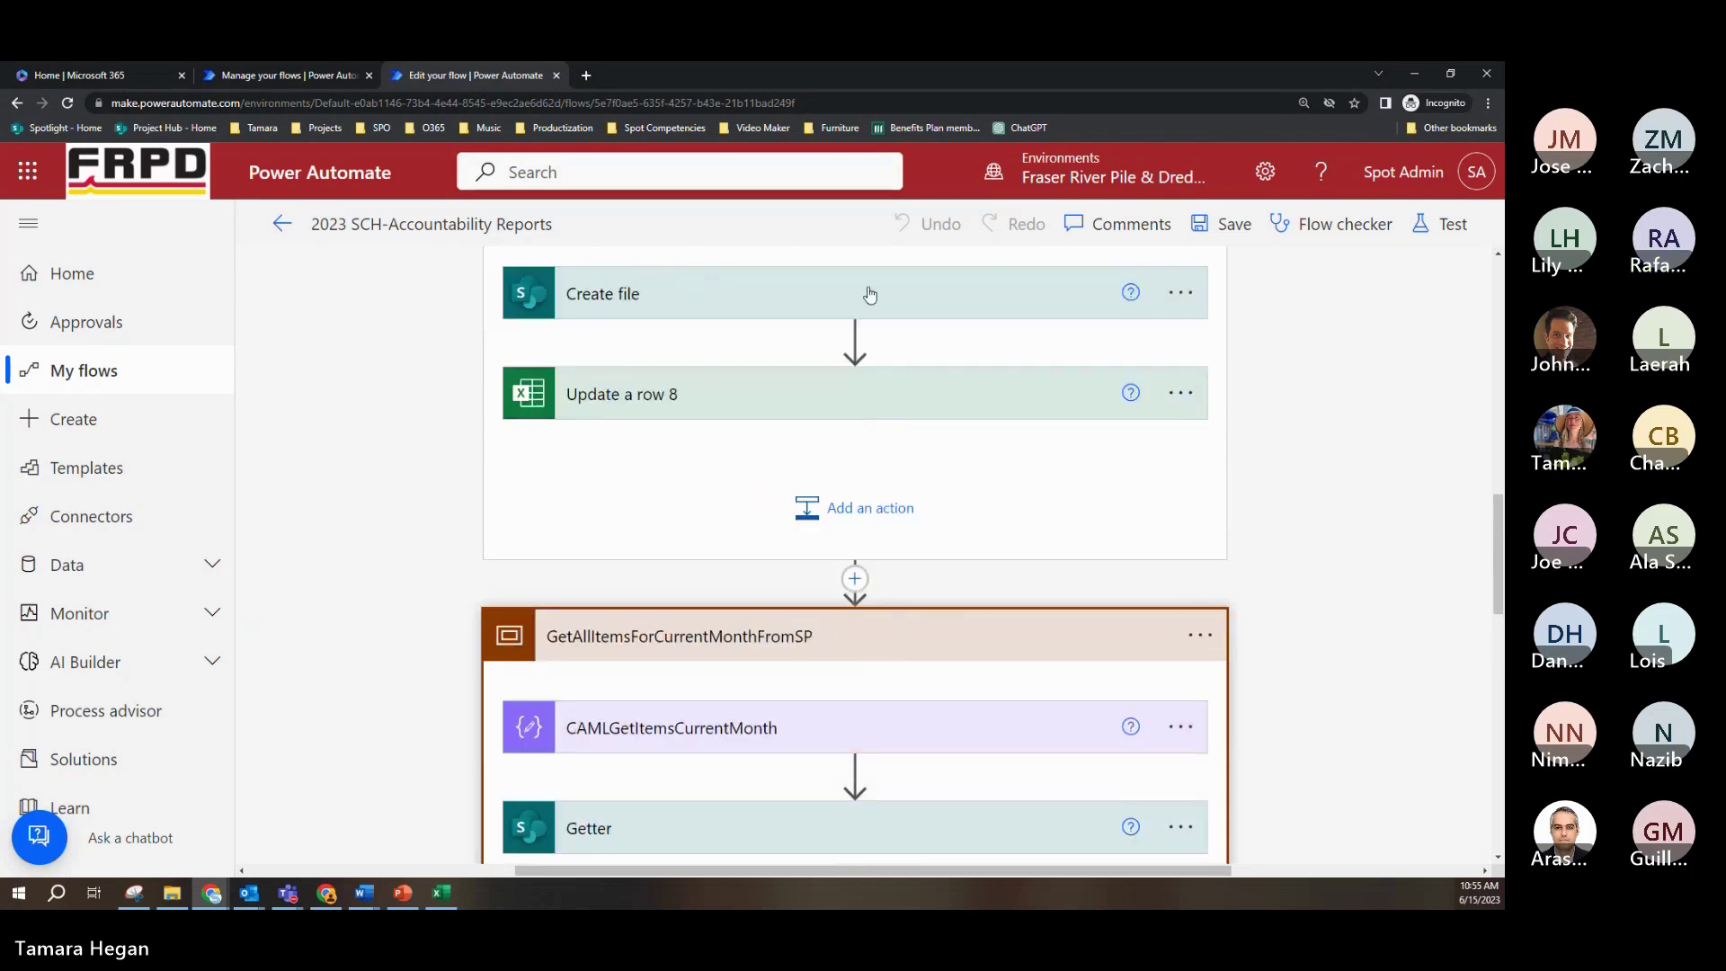
{"action": "scroll", "coordinate": [907, 291], "scroll_direction": "up", "scroll_amount": 1}
{"action": "left_click", "coordinate": [898, 291]}
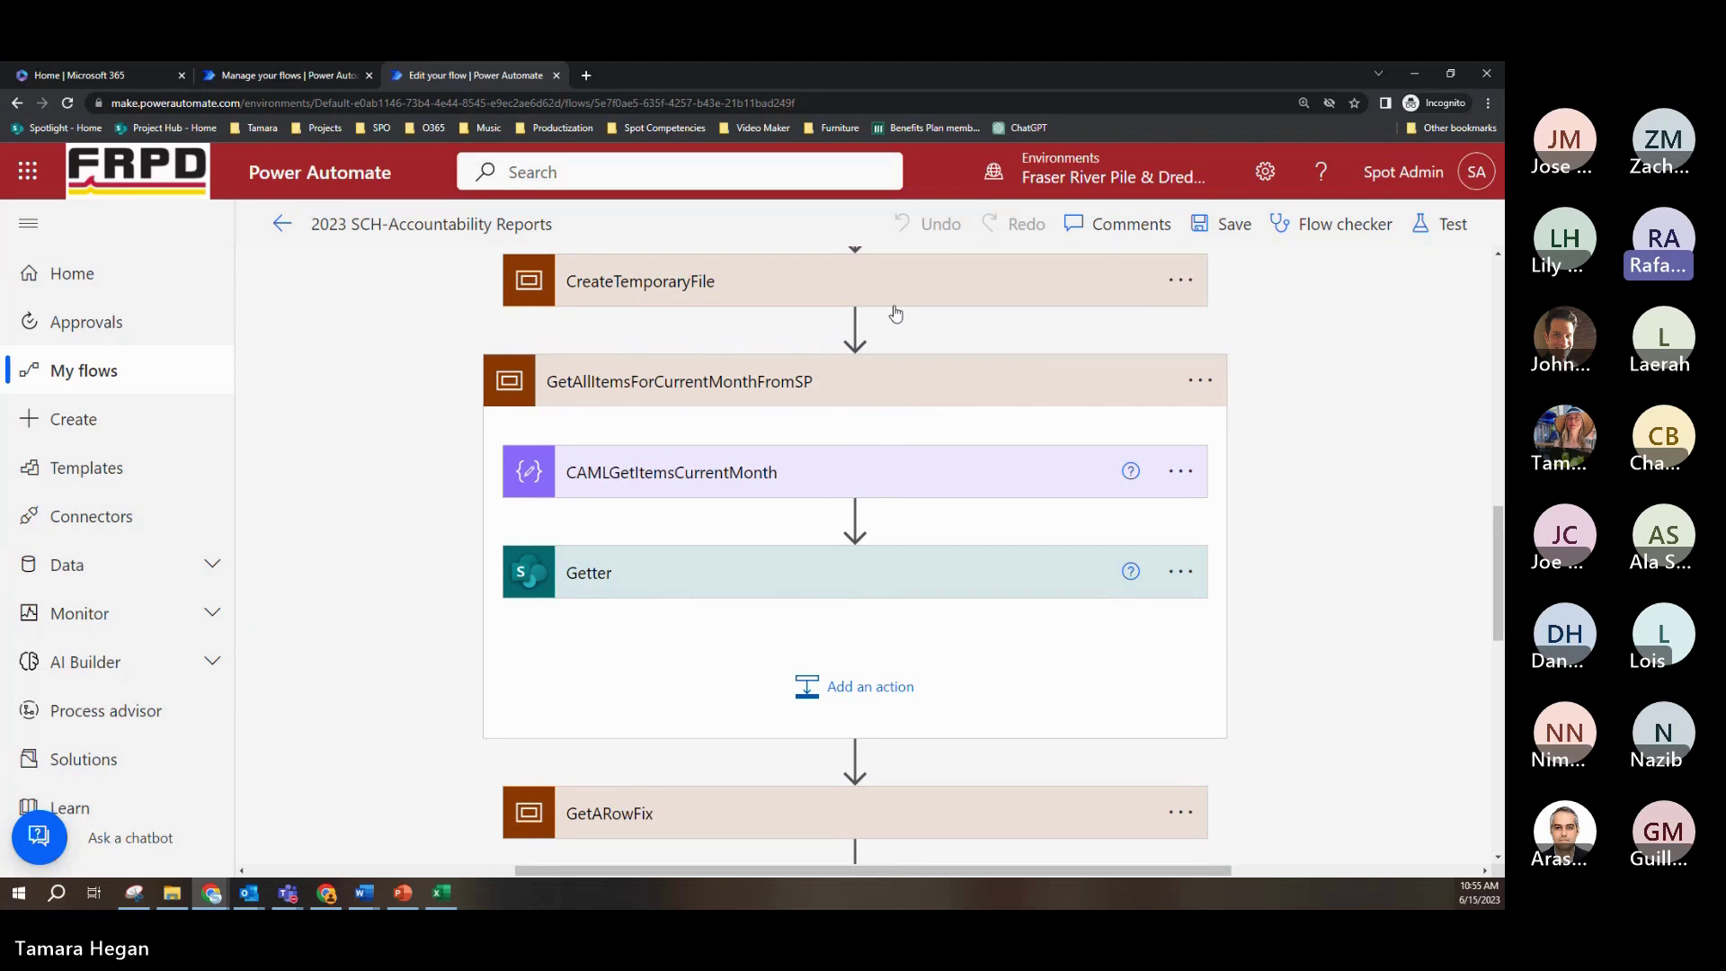
{"action": "scroll", "coordinate": [895, 313], "scroll_direction": "up", "scroll_amount": 1}
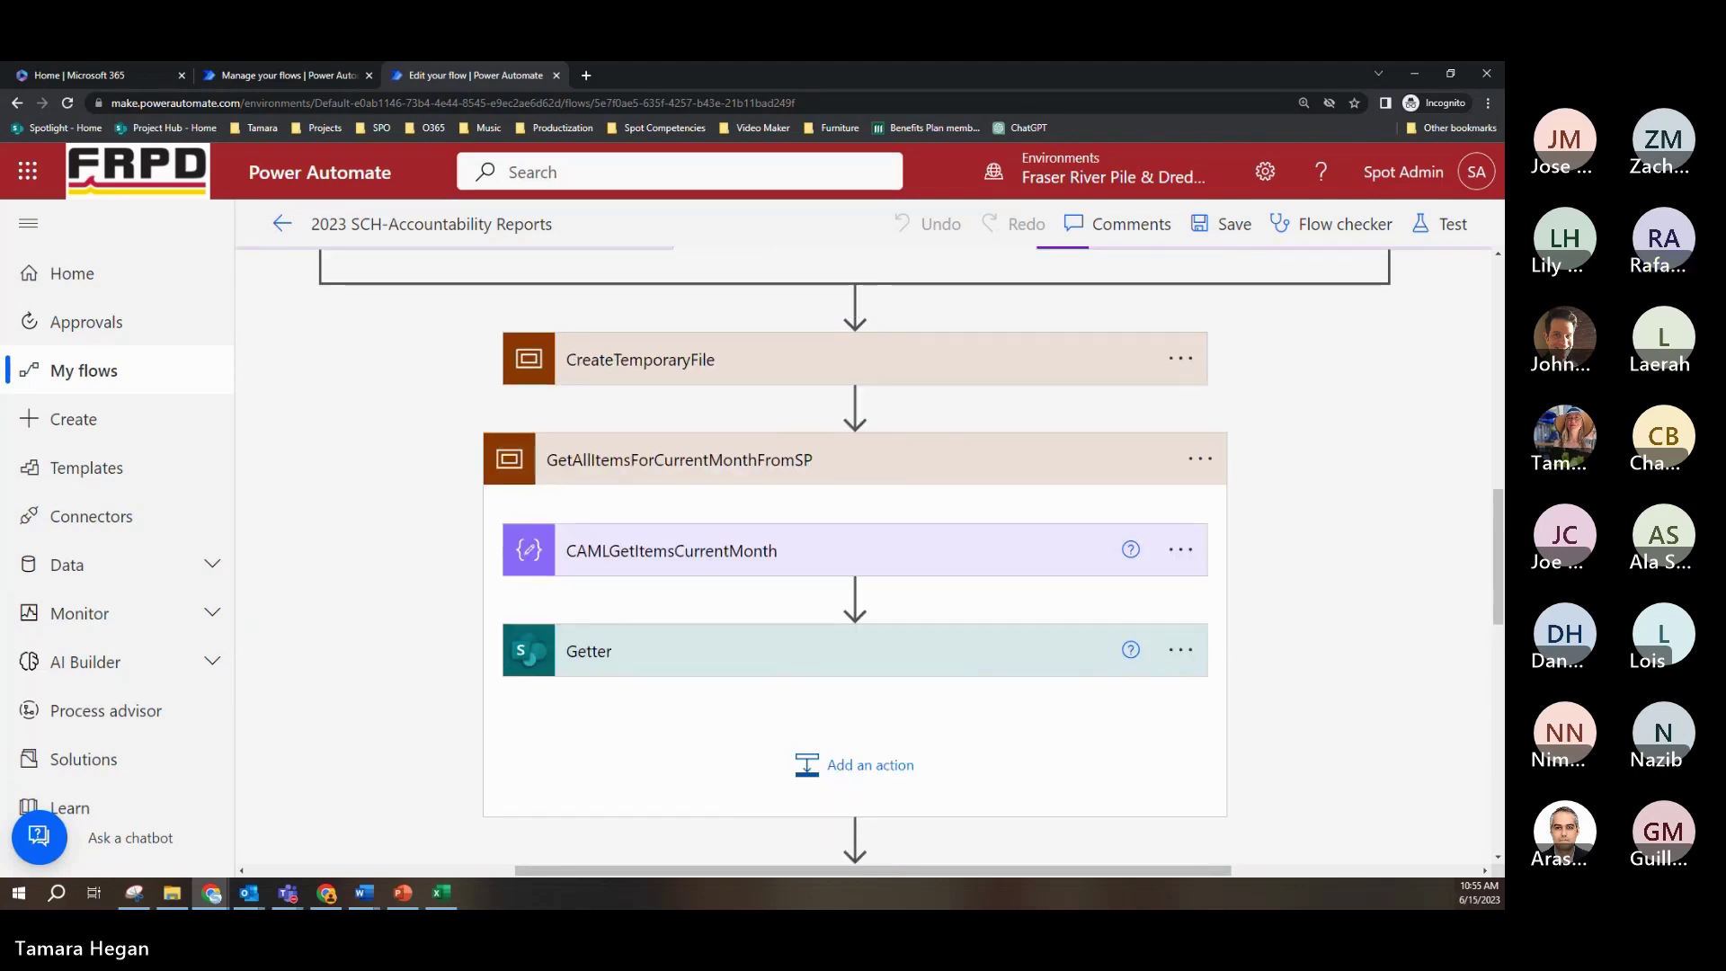
{"action": "key", "text": "alt+Tab"}
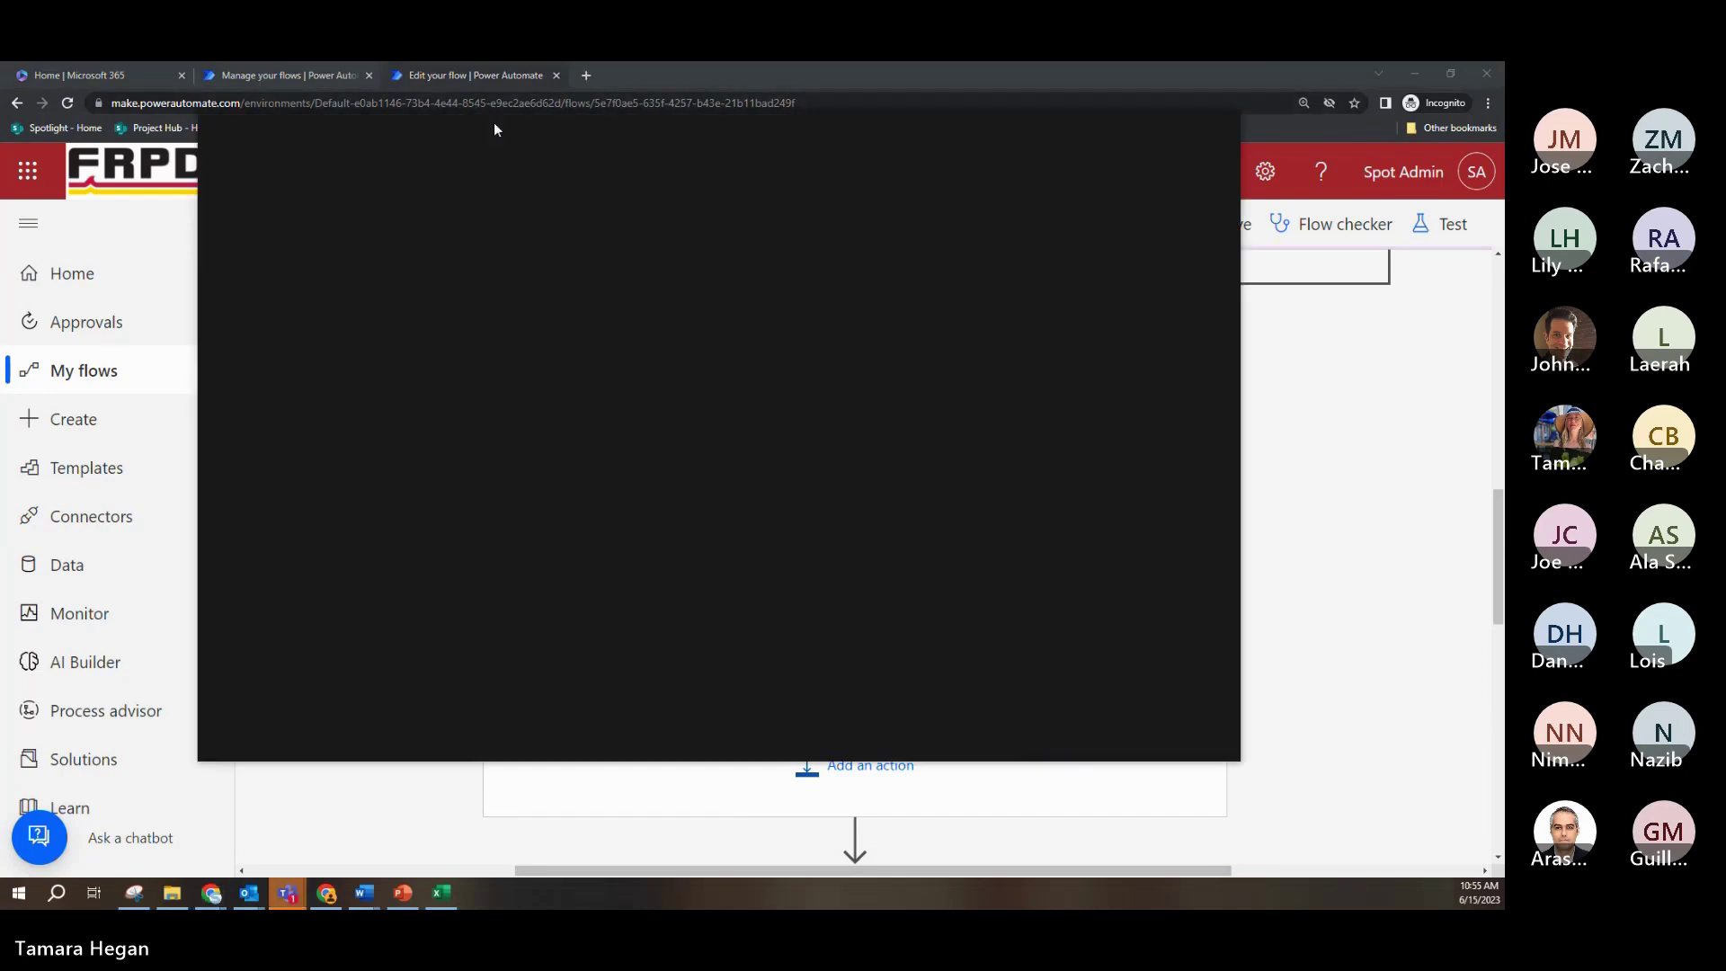
{"action": "key", "text": "alt+Tab"}
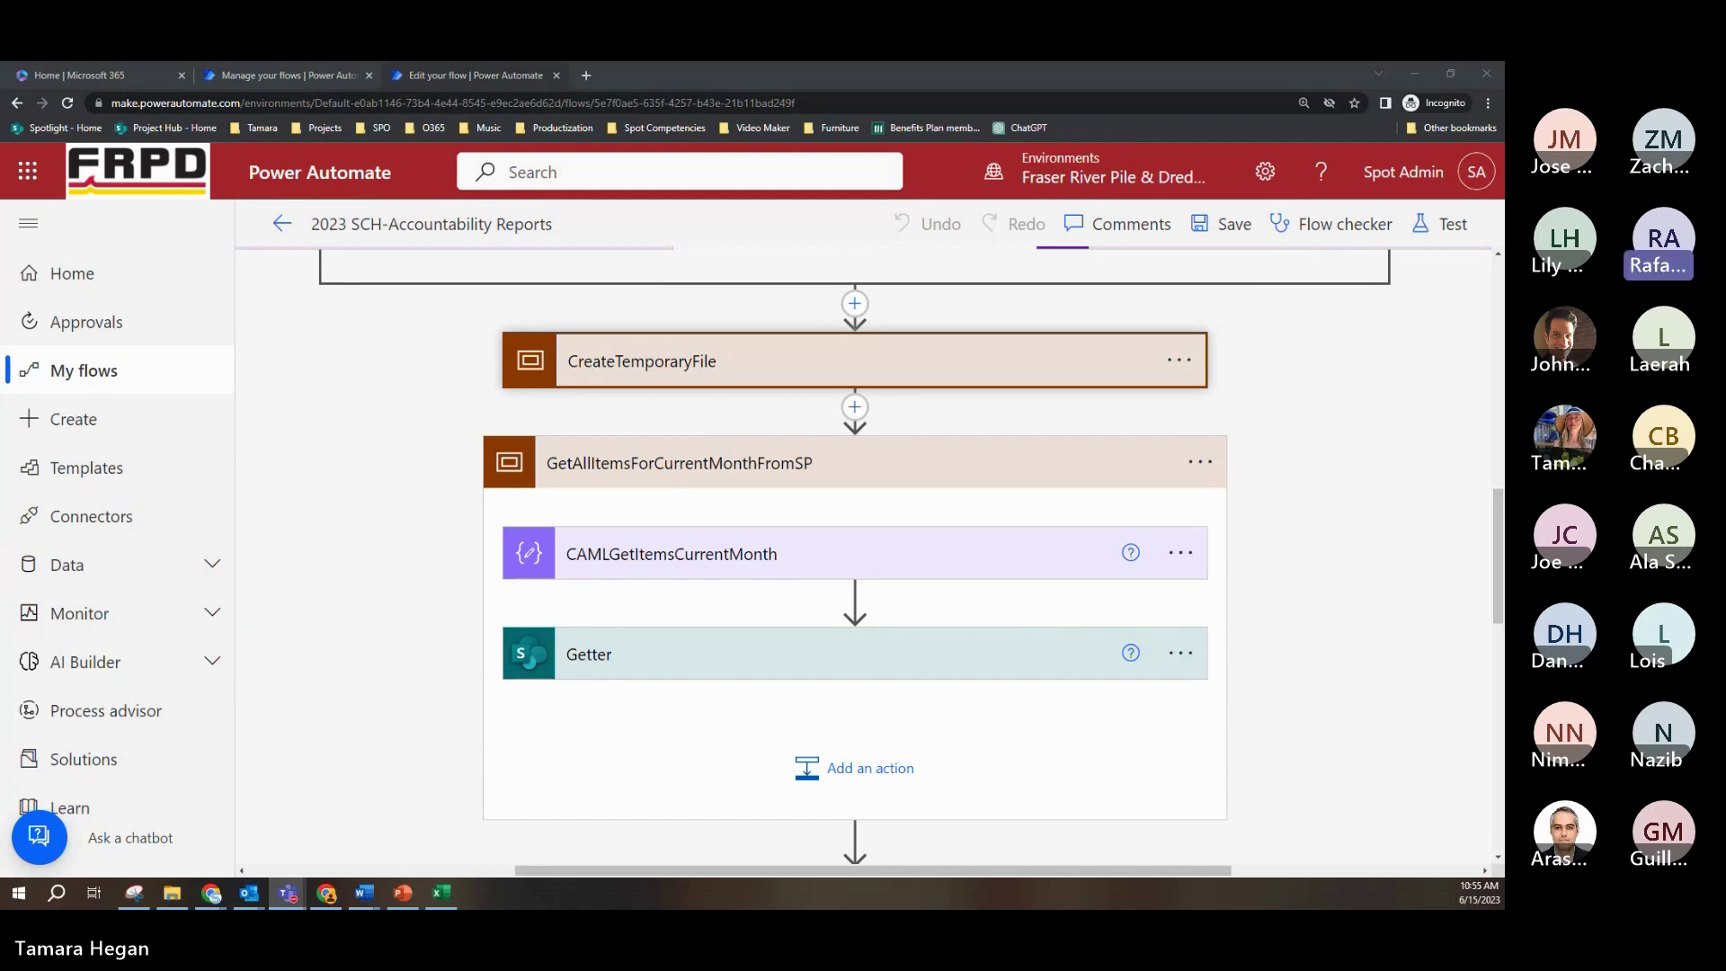
Step: Load the EXE-Executive 2023 Accountability Reports library from its copied URL in a new Incognito tab
{"action": "left_click", "coordinate": [586, 76]}
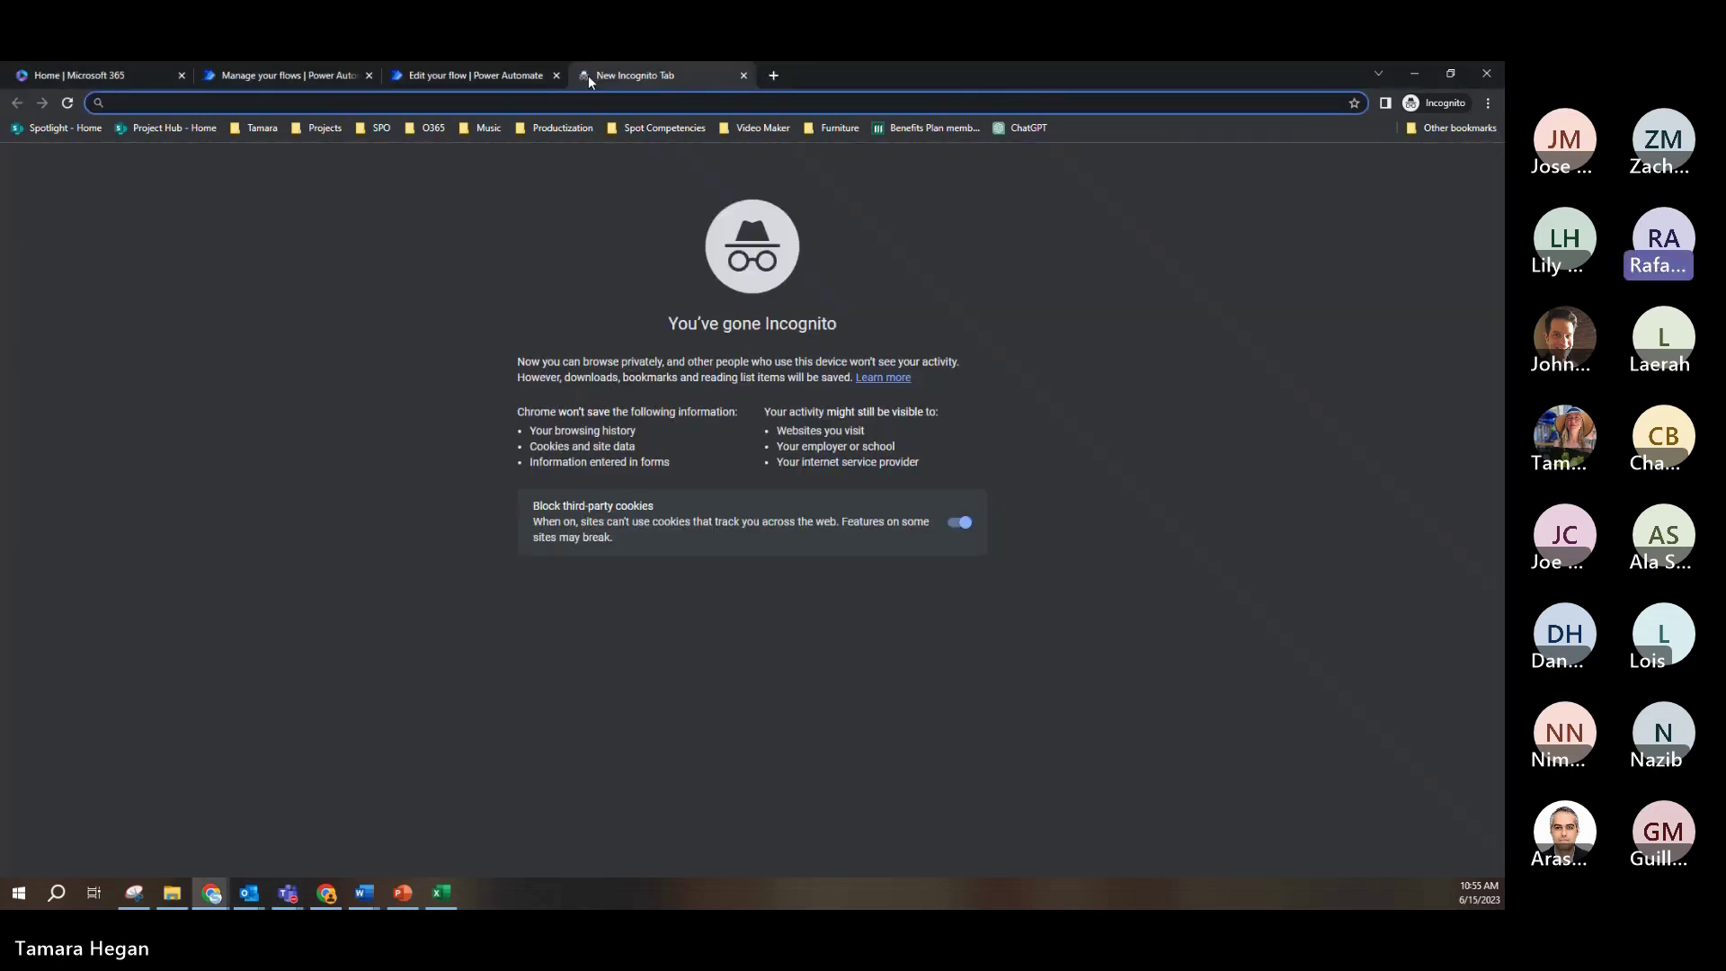
{"action": "type", "text": "https://frpdhome.sharepoint.com/sites/home/EXE-Executive/2023%20Accountability%20Reports/Forms/AllItems.aspx?sortField=Modified&isAscending=false&viewid=873612c2%2De878%2D490a%2D96fc%2D90e2c2180051"}
{"action": "key", "text": "Return"}
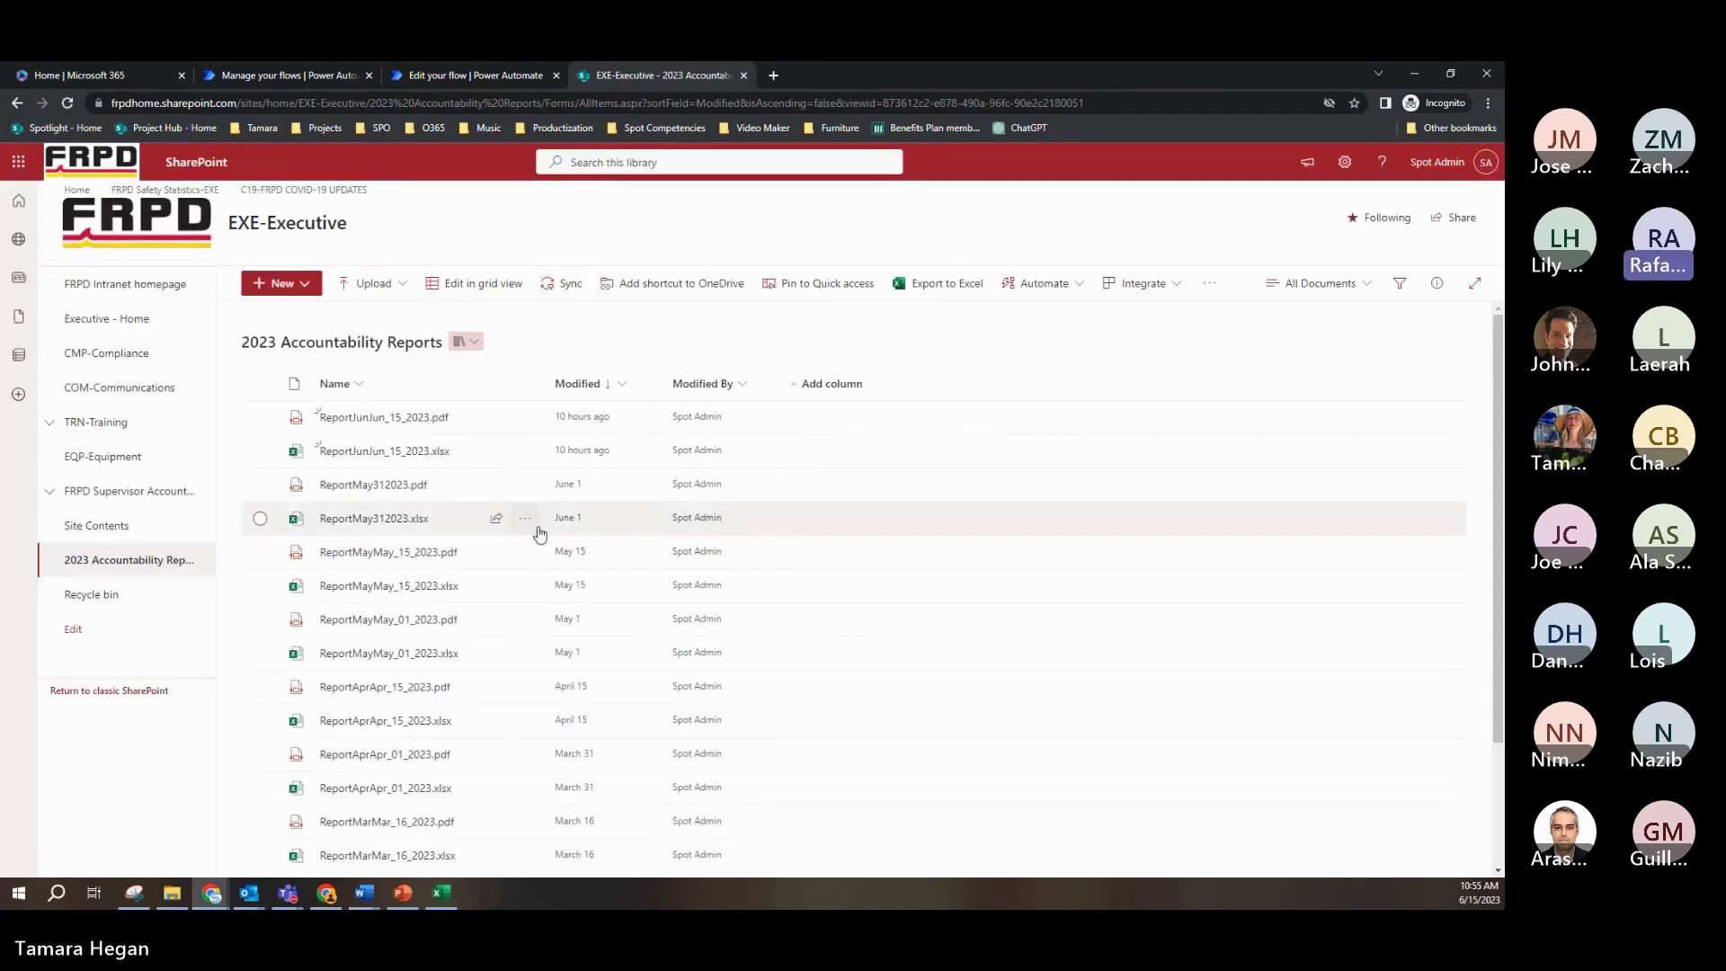
Step: Open ReportJunJun_15_2023.xlsx in Excel for the web and scroll up to the report title and column headers
{"action": "mouse_move", "coordinate": [539, 534]}
{"action": "left_click", "coordinate": [410, 457]}
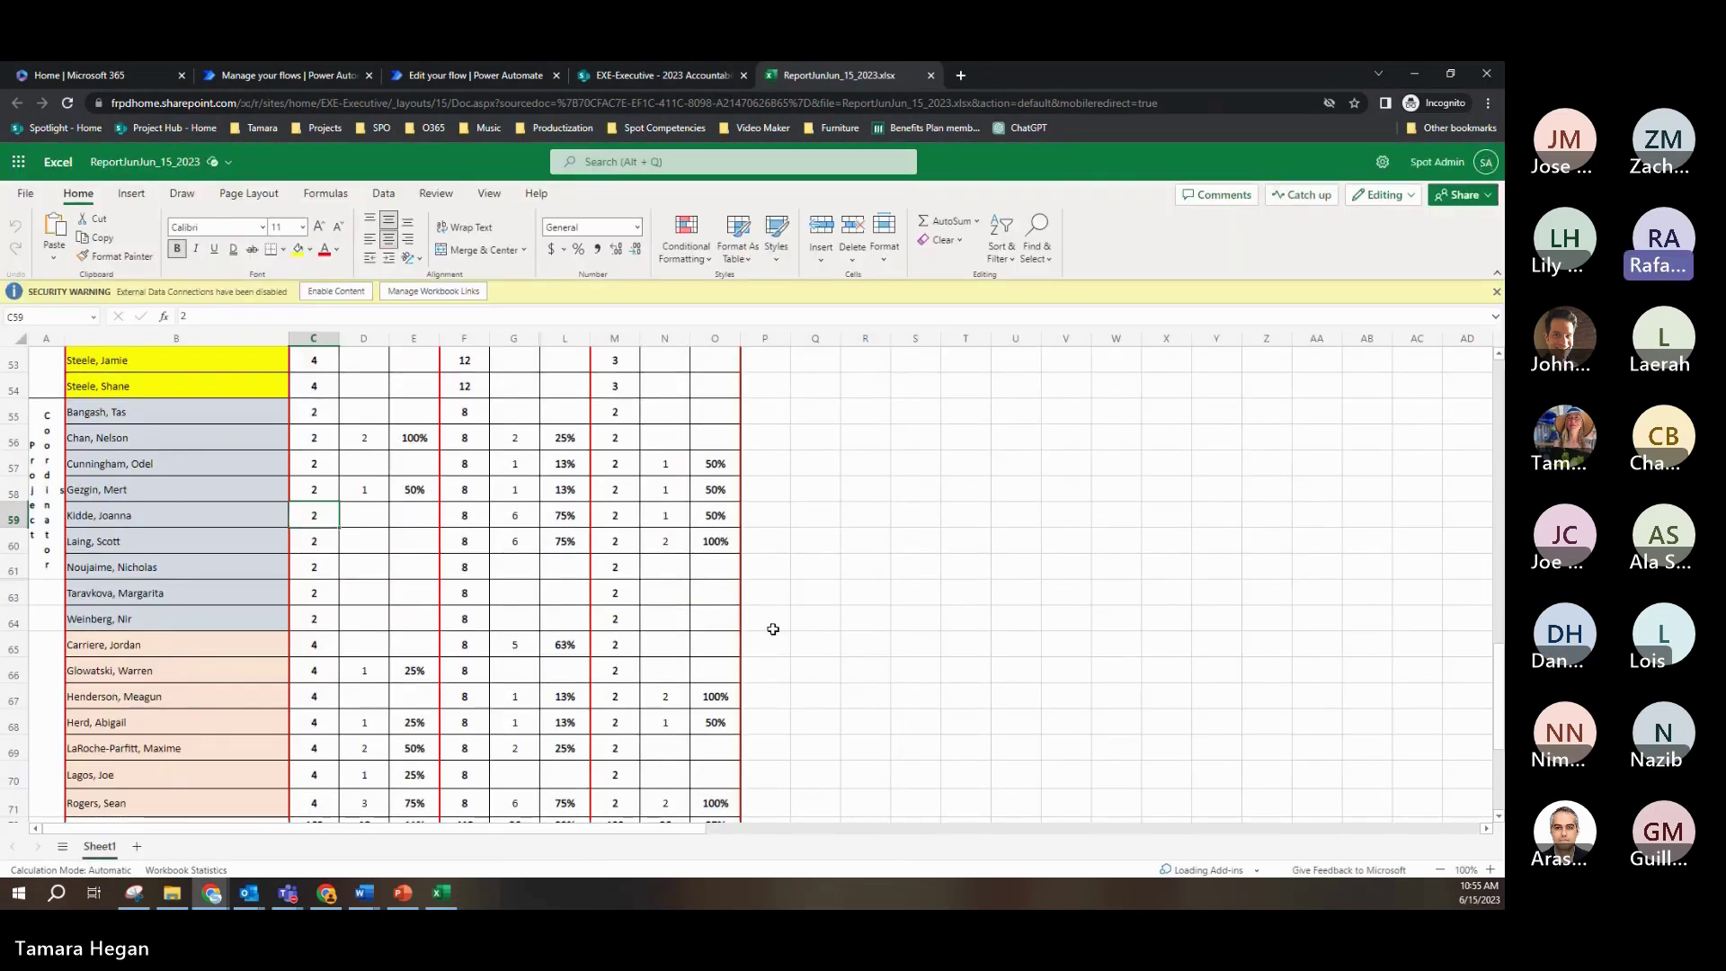
{"action": "scroll", "coordinate": [773, 629], "scroll_direction": "up", "scroll_amount": 8}
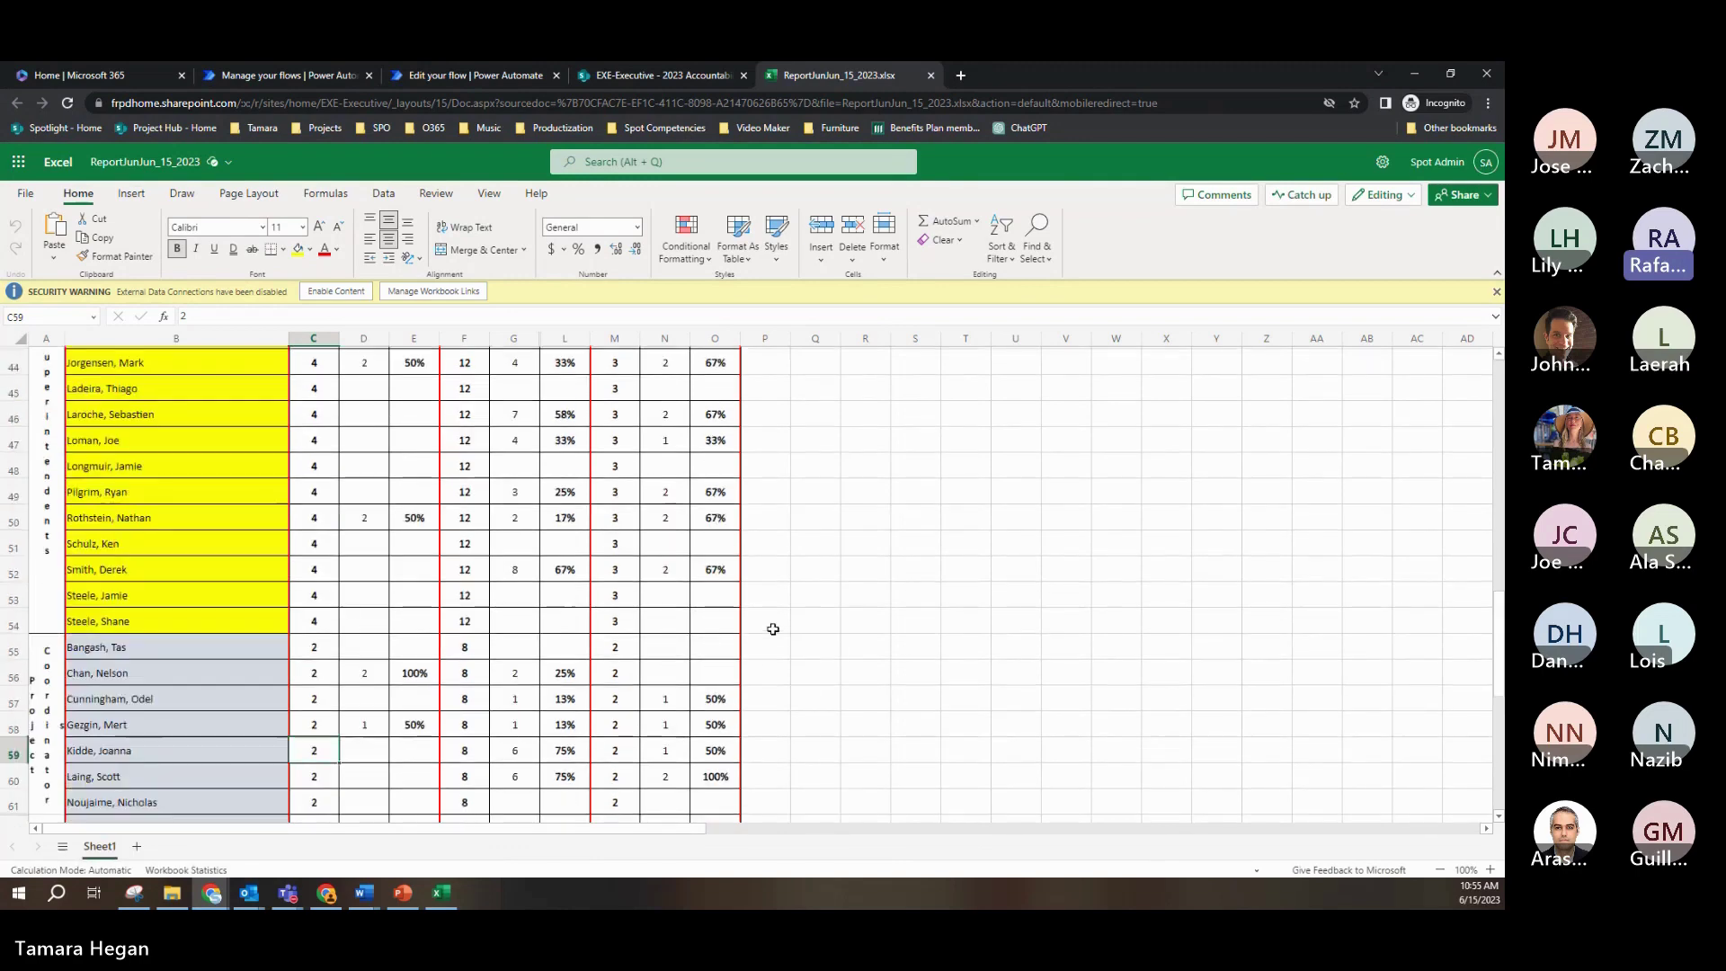
{"action": "scroll", "coordinate": [774, 632], "scroll_direction": "up", "scroll_amount": 10}
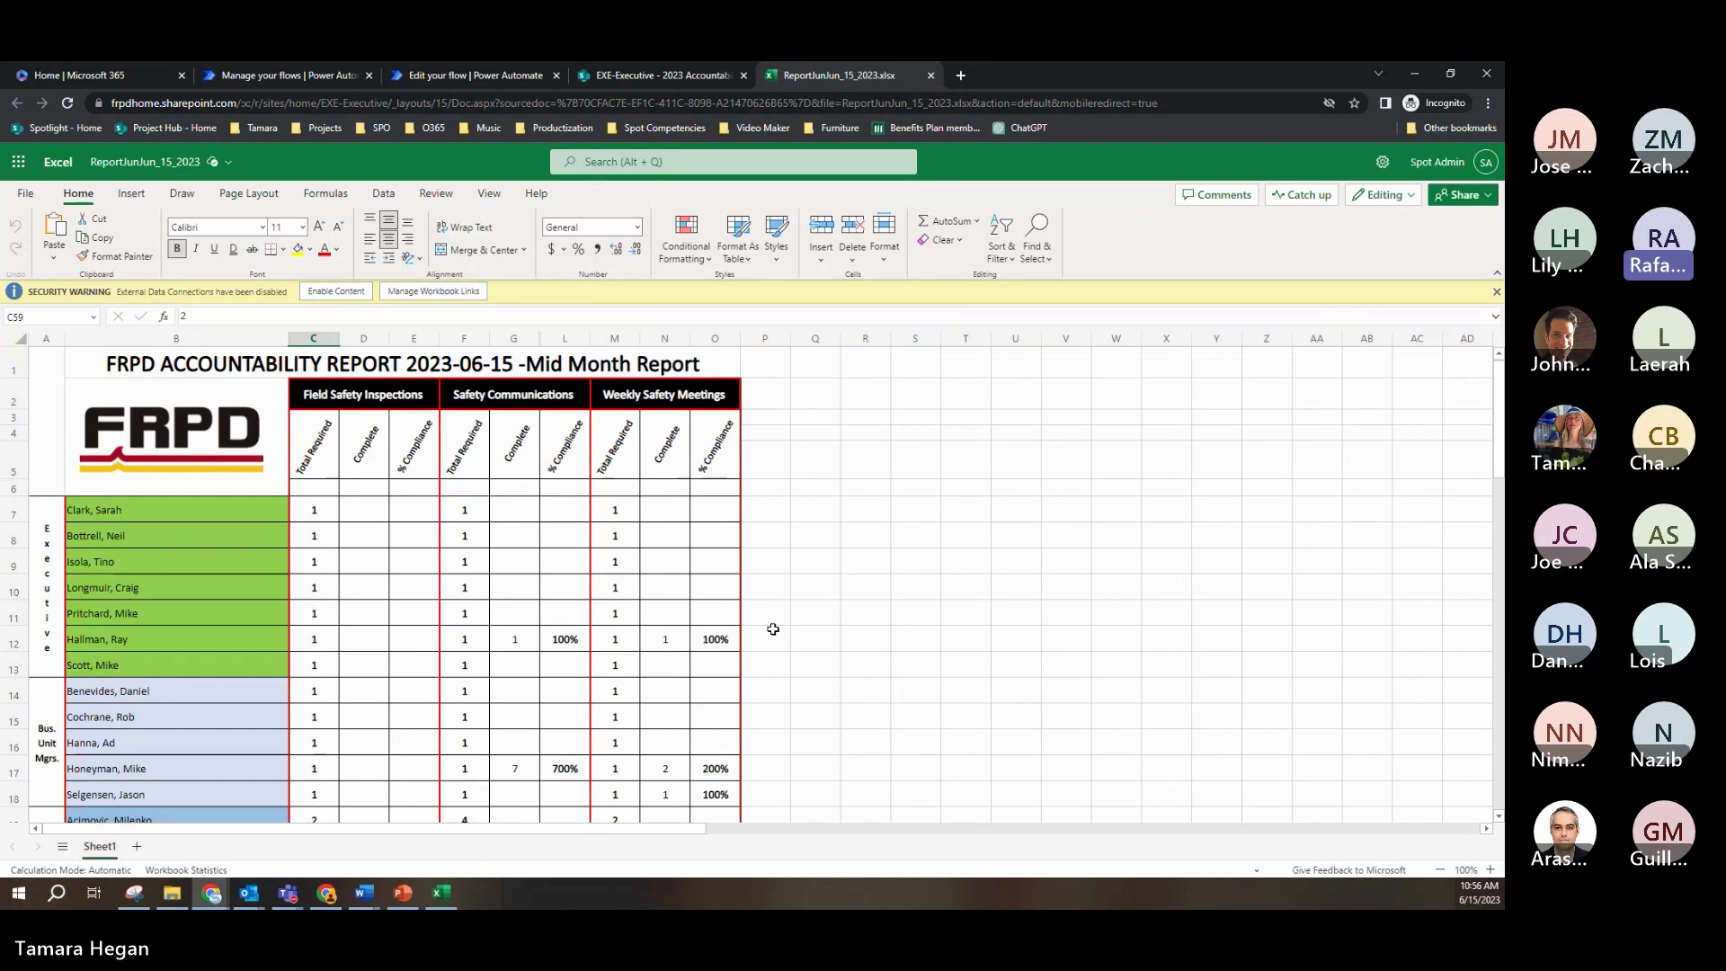
{"action": "left_click", "coordinate": [640, 75]}
Step: Collapse GetAllItemsForCurrentMonthFromSP and GetARowFix, then expand Select to see its Name, Type, CategoryCount, DateofTask mappings
{"action": "left_click", "coordinate": [531, 77]}
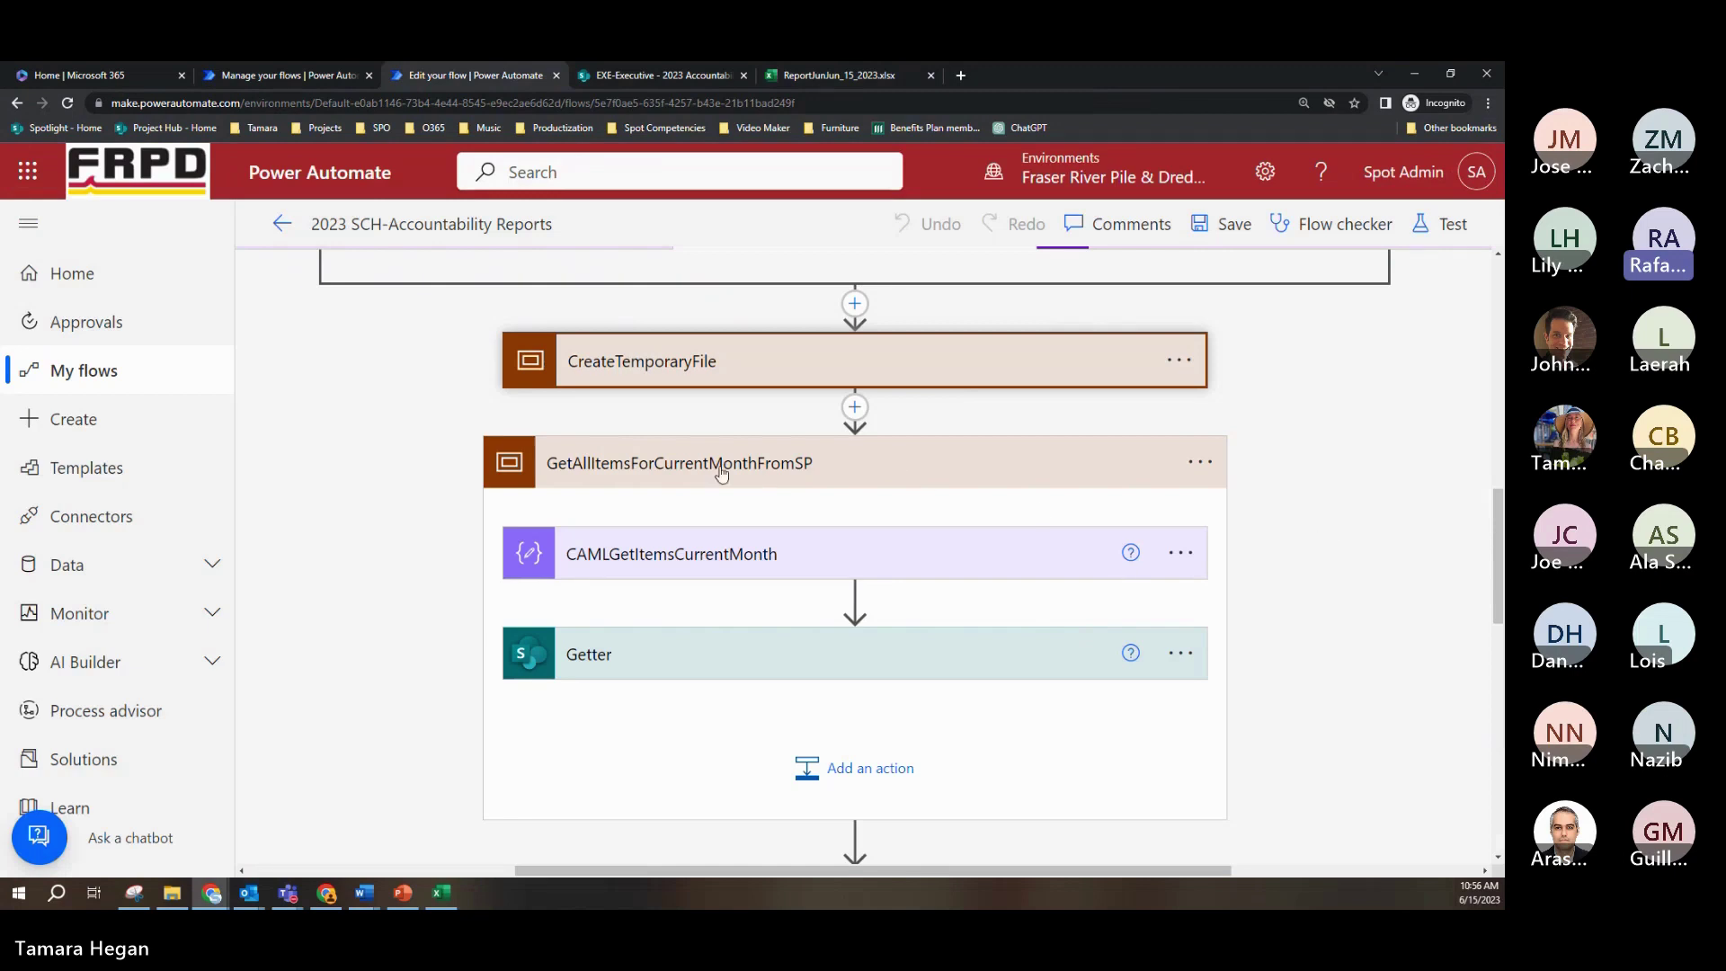
{"action": "left_click", "coordinate": [878, 464]}
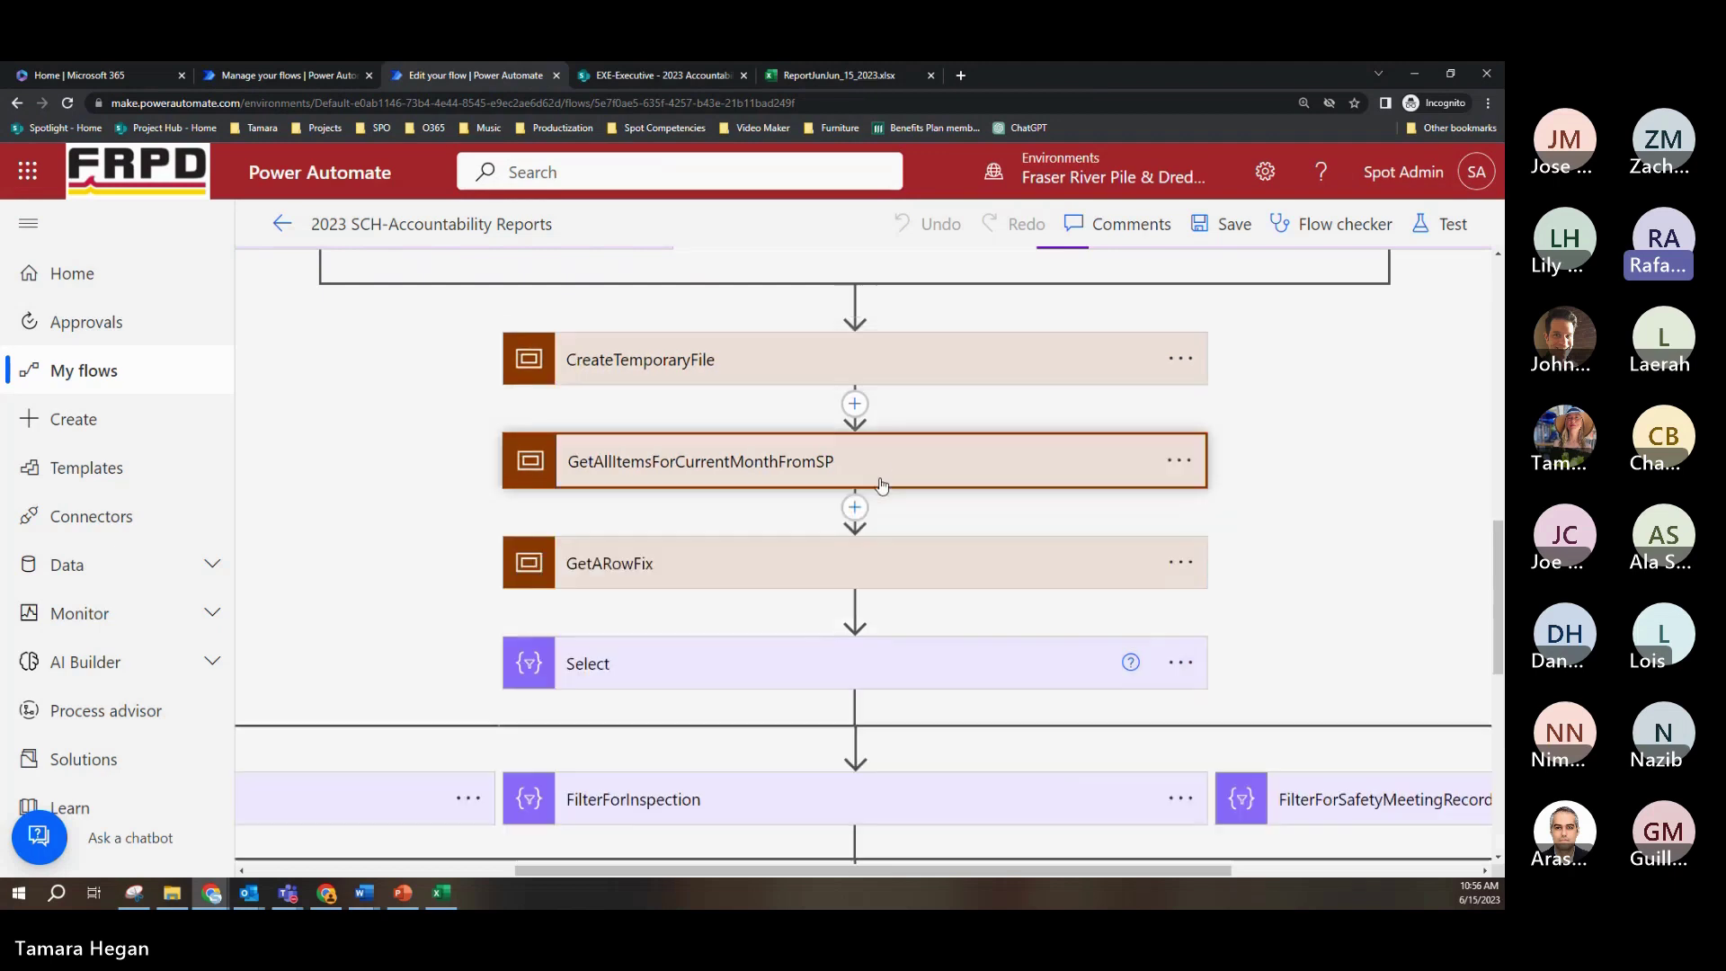
{"action": "left_click", "coordinate": [908, 568]}
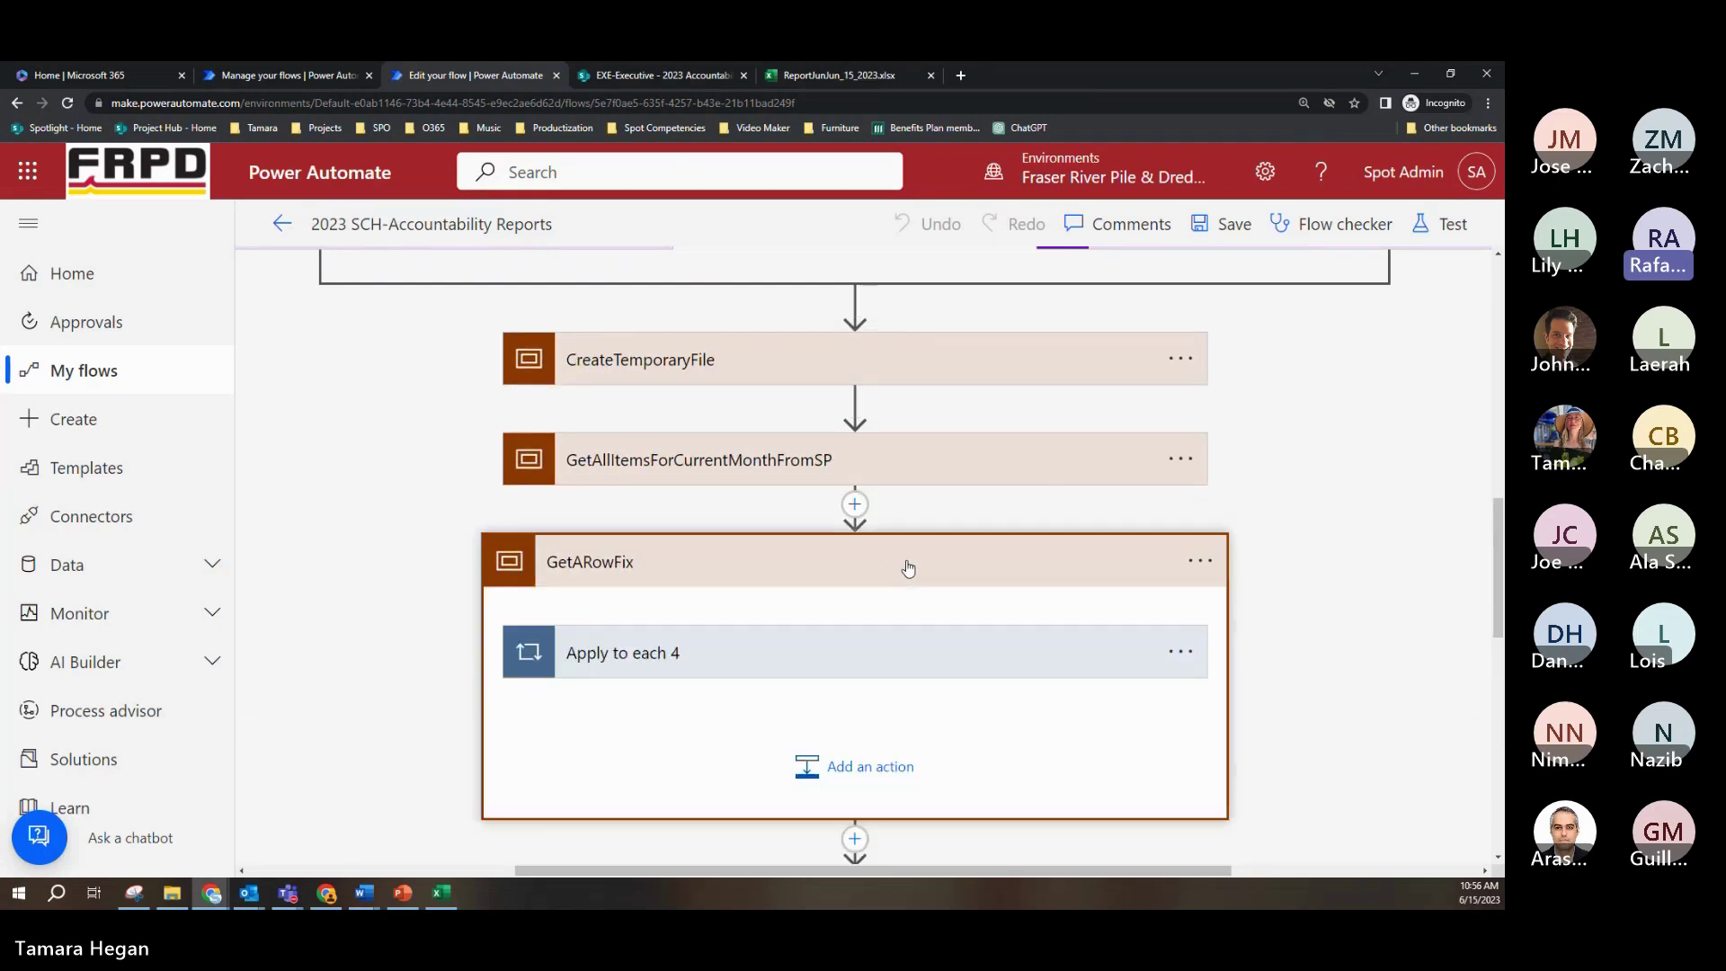
{"action": "left_click", "coordinate": [874, 659]}
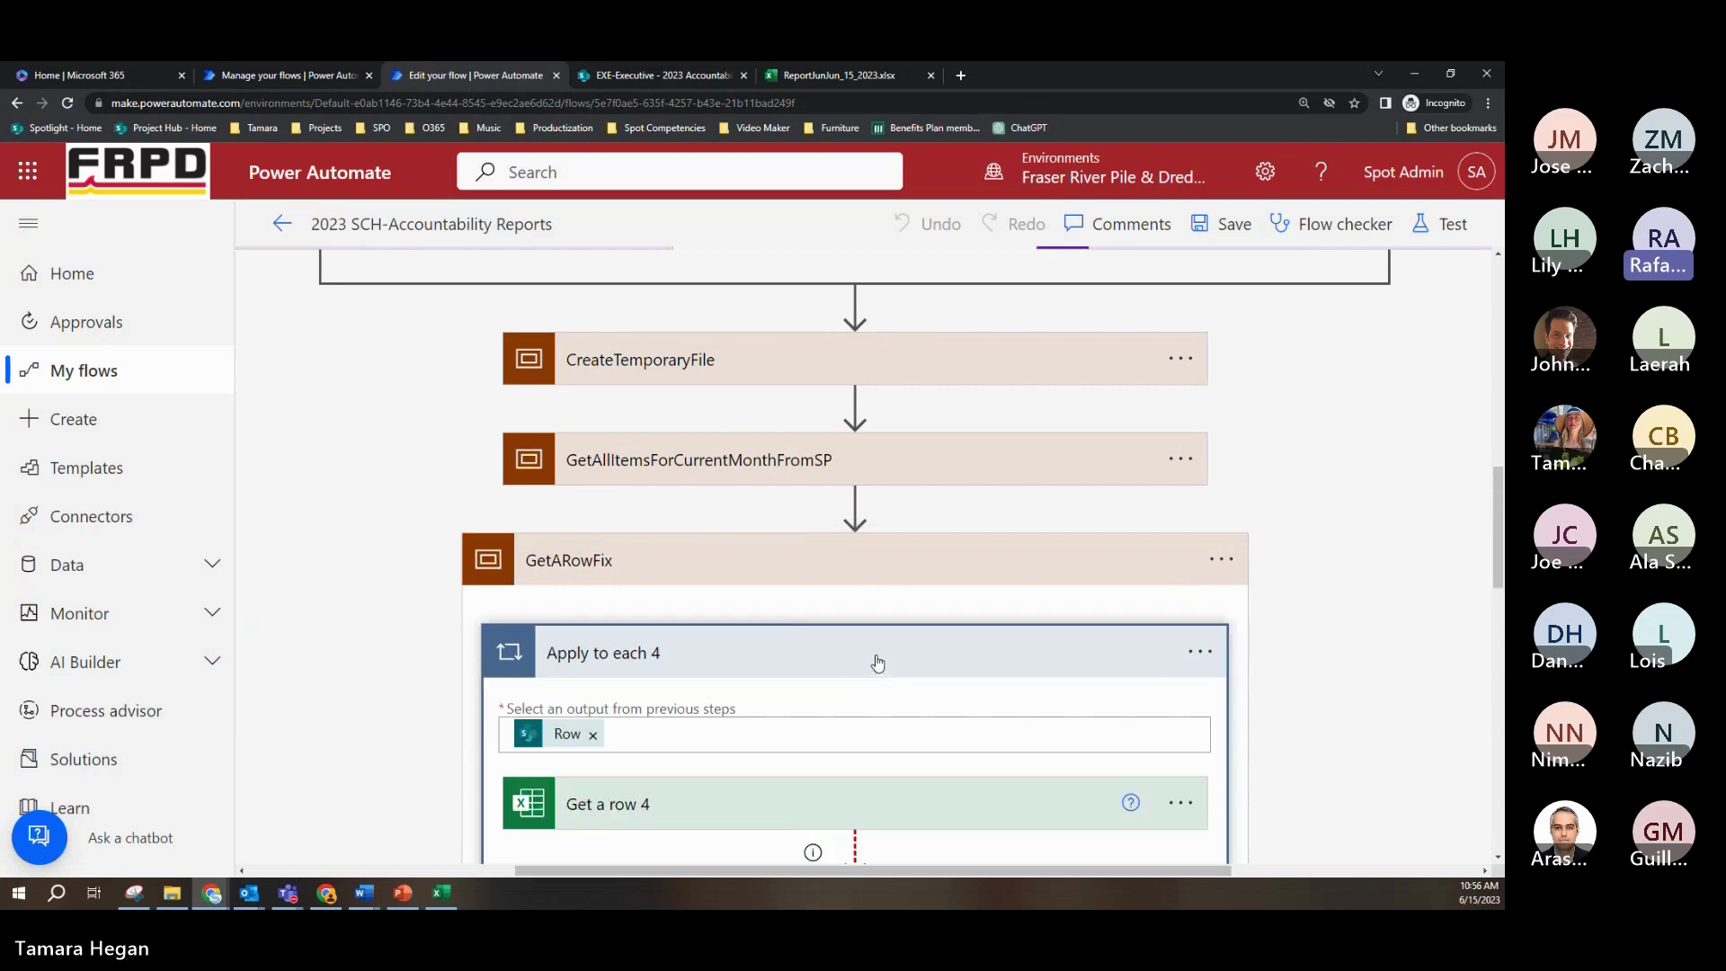
{"action": "left_click", "coordinate": [885, 575]}
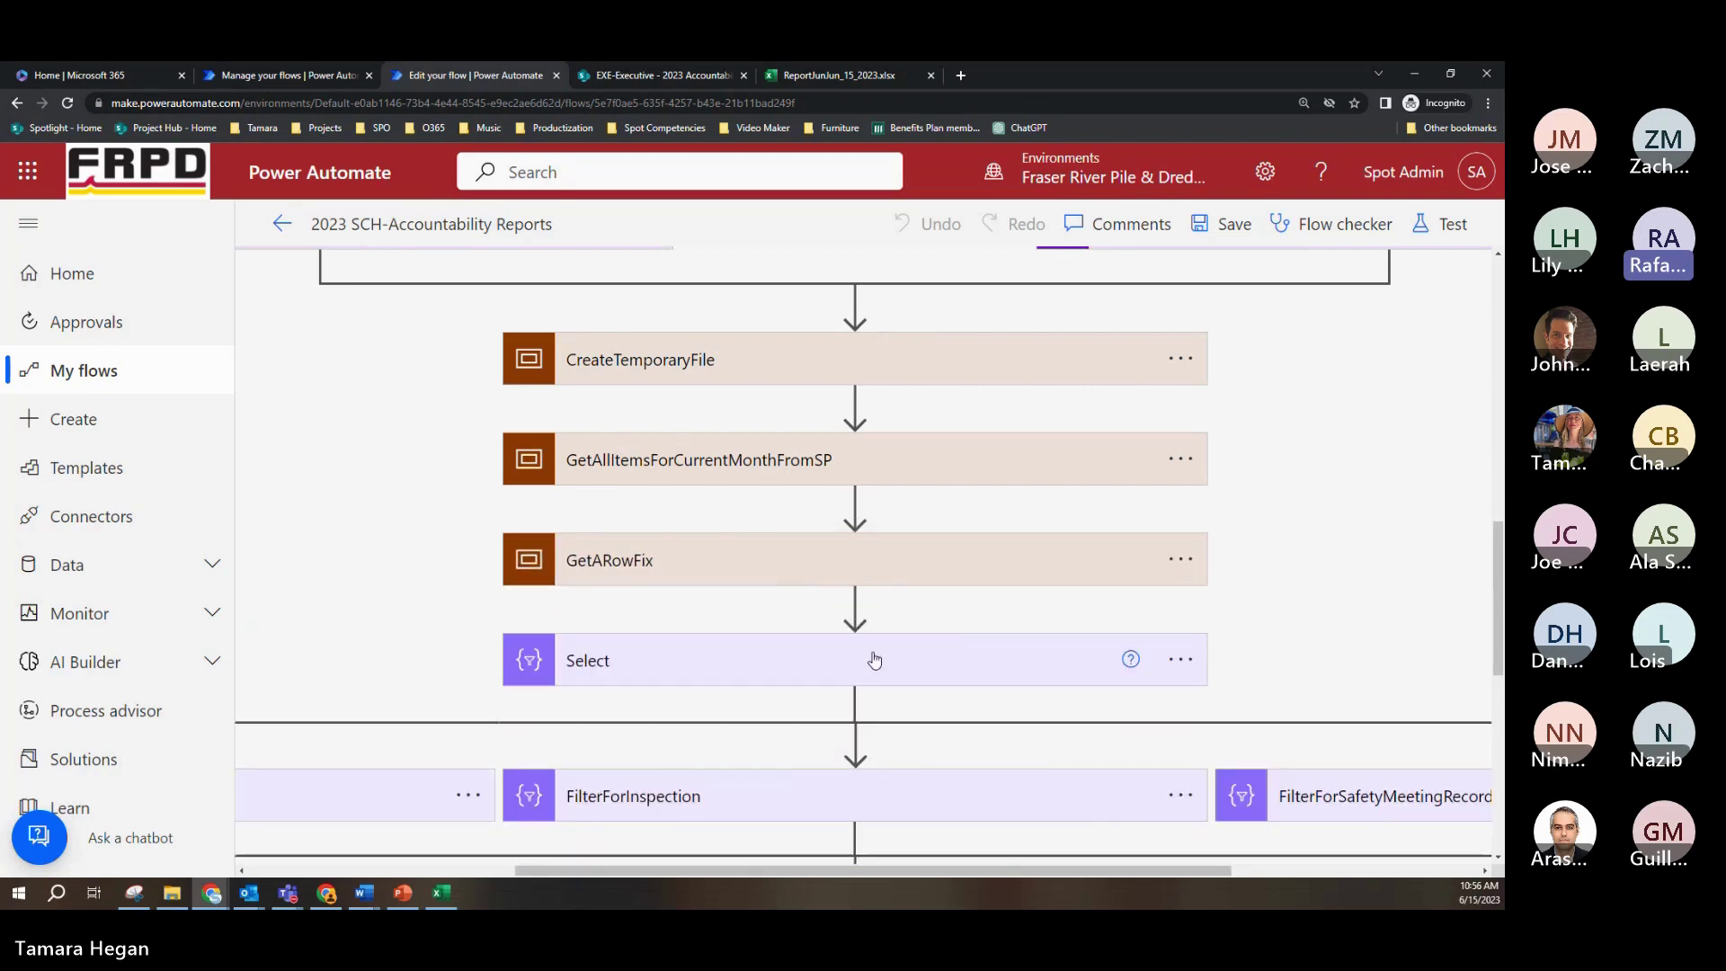
{"action": "left_click", "coordinate": [881, 663]}
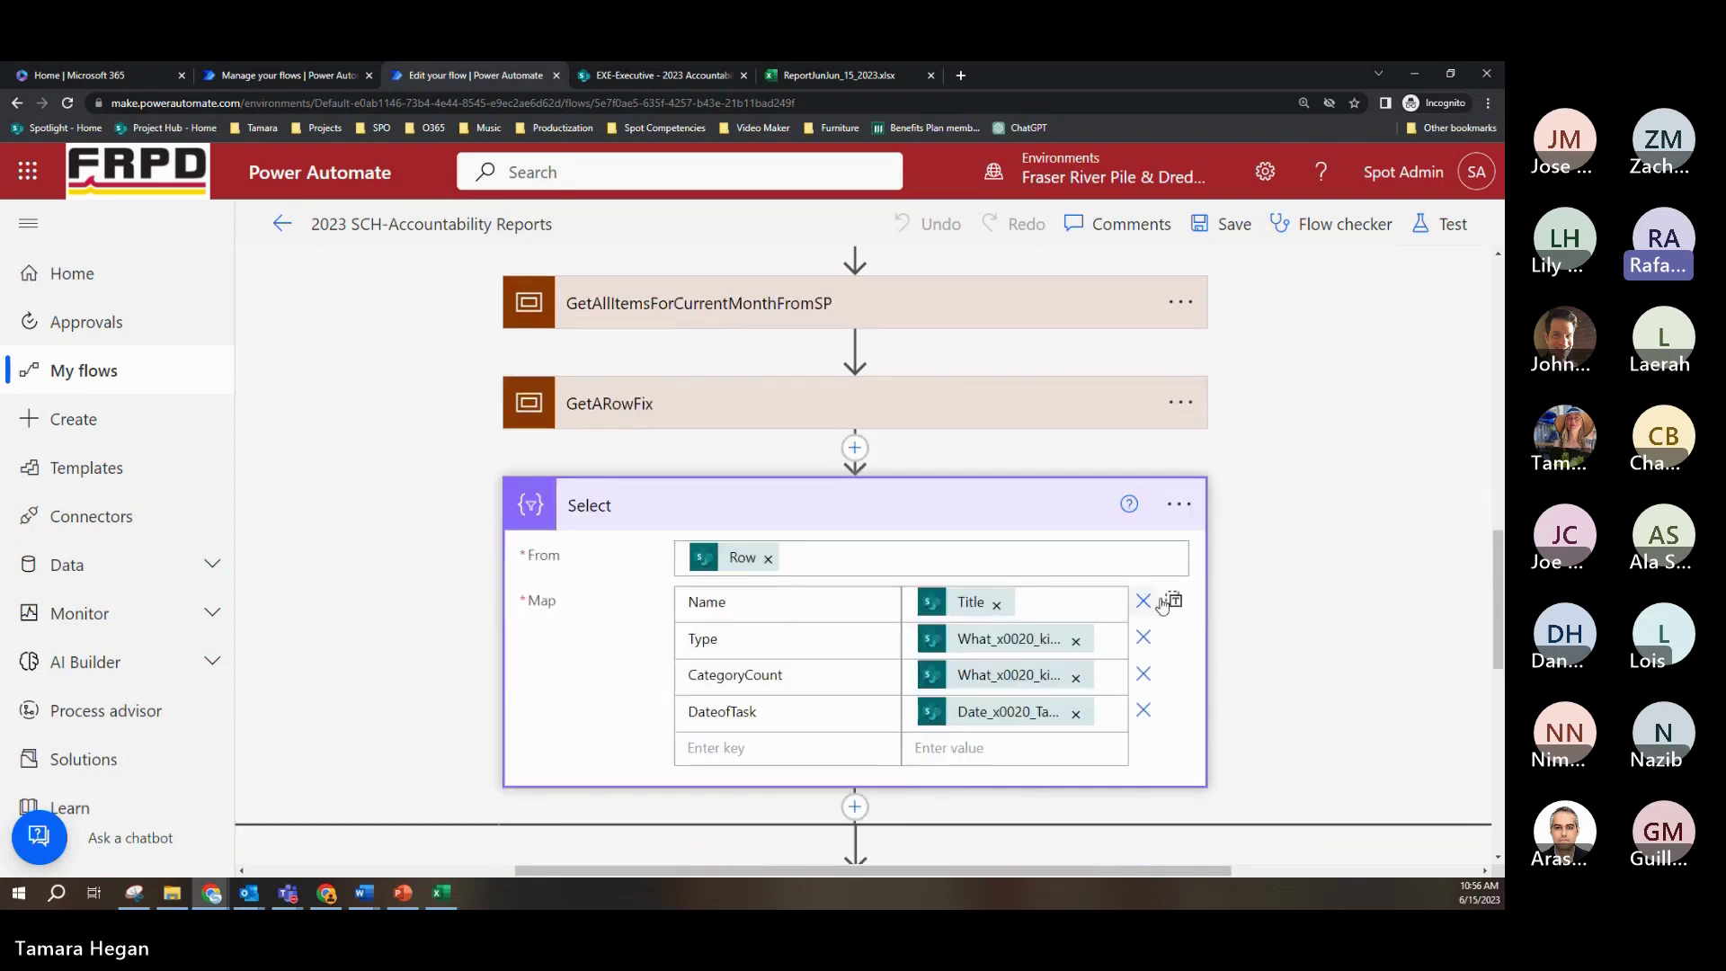
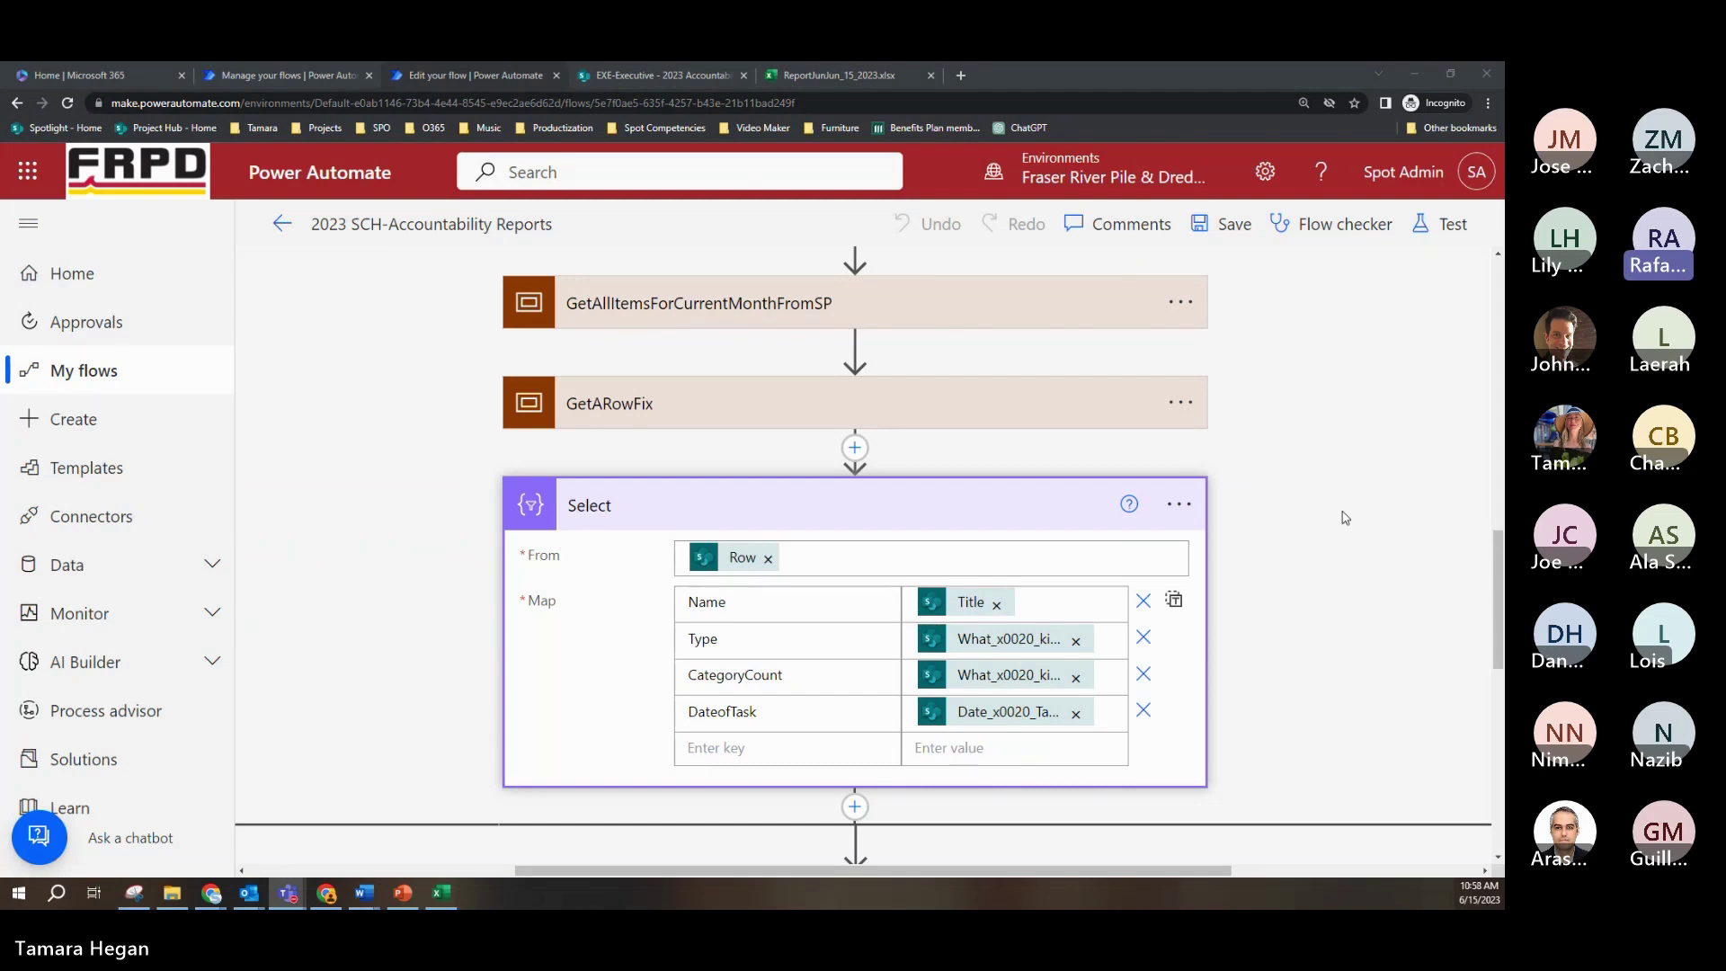
Step: Collapse the Select step and zoom the page from 150% to 110% so the flow through Terminate fits
{"action": "left_click", "coordinate": [1015, 502]}
{"action": "scroll", "coordinate": [1012, 500], "scroll_direction": "down", "scroll_amount": 3}
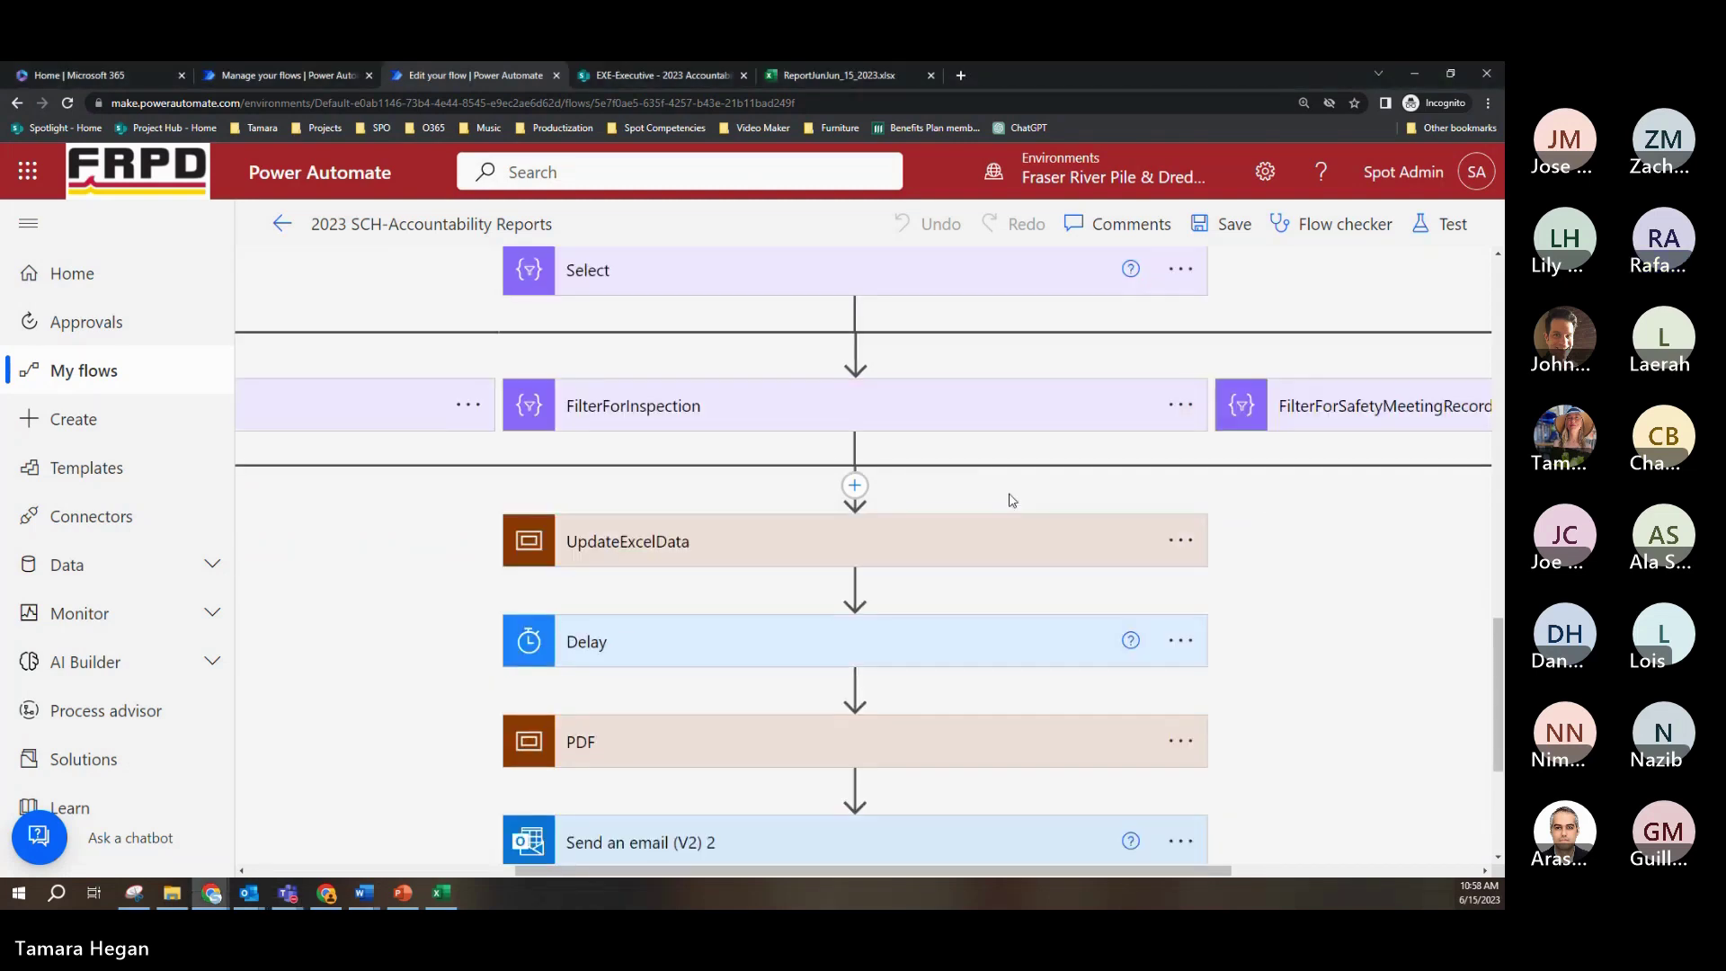
{"action": "left_click", "coordinate": [1487, 102]}
{"action": "left_click", "coordinate": [1382, 250]}
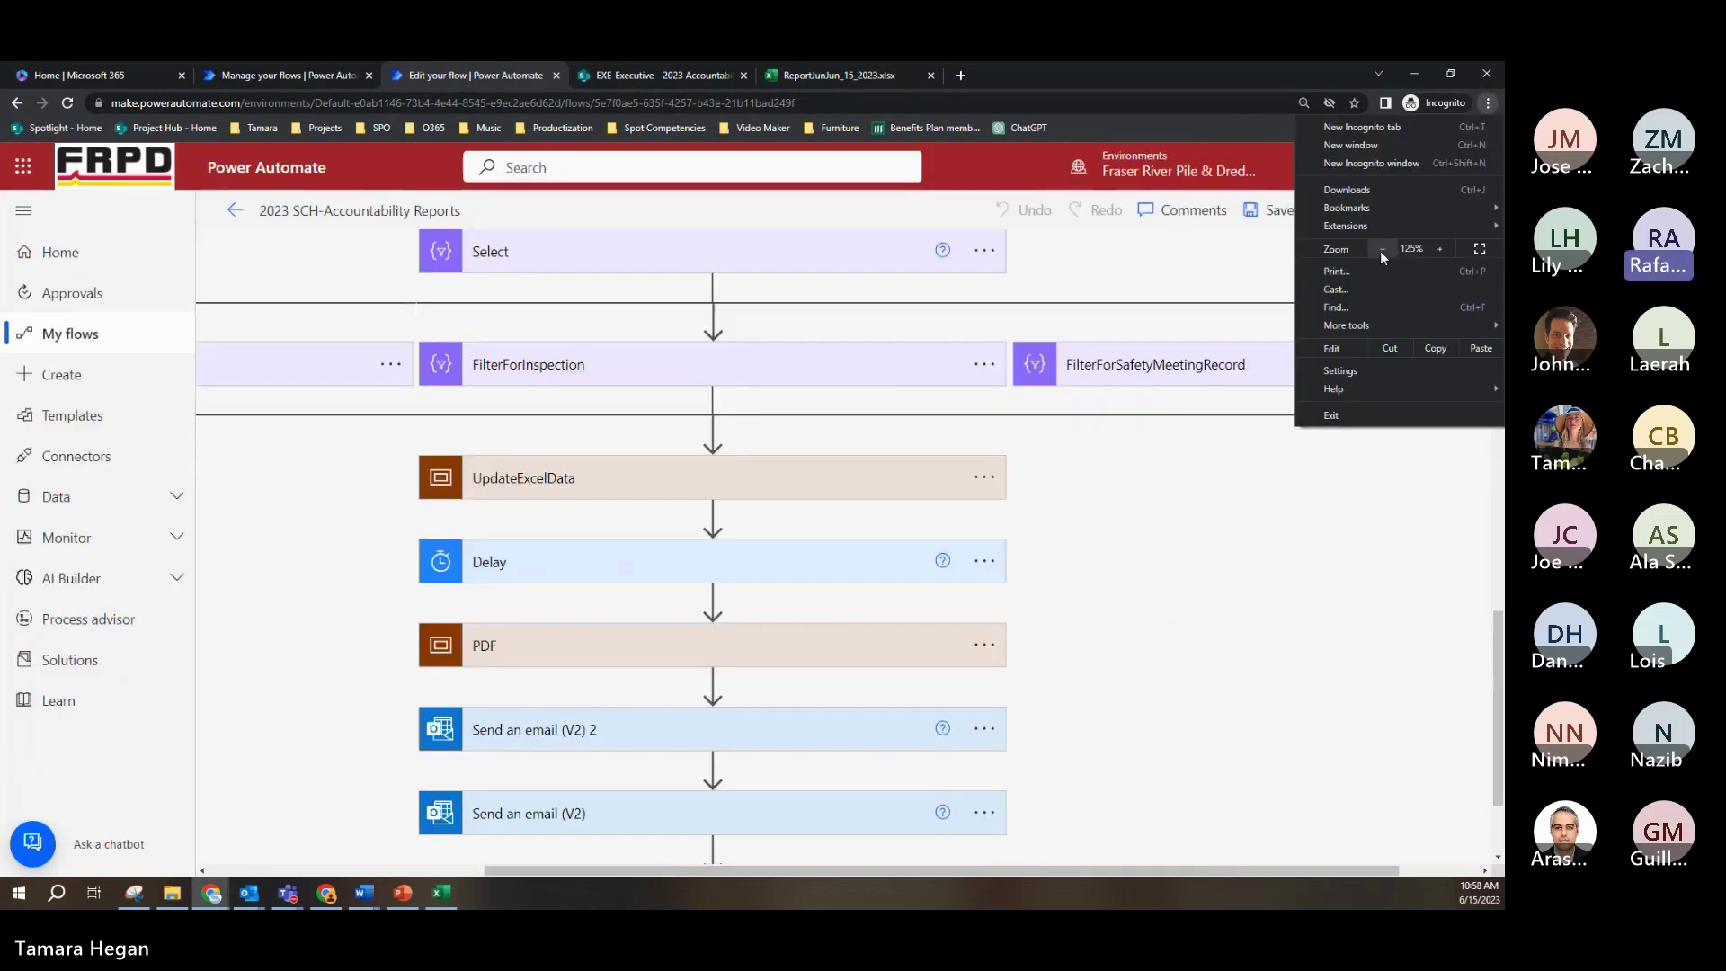
{"action": "left_click", "coordinate": [1381, 250]}
{"action": "left_click_drag", "start_coordinate": [1067, 872], "coordinate": [892, 894]}
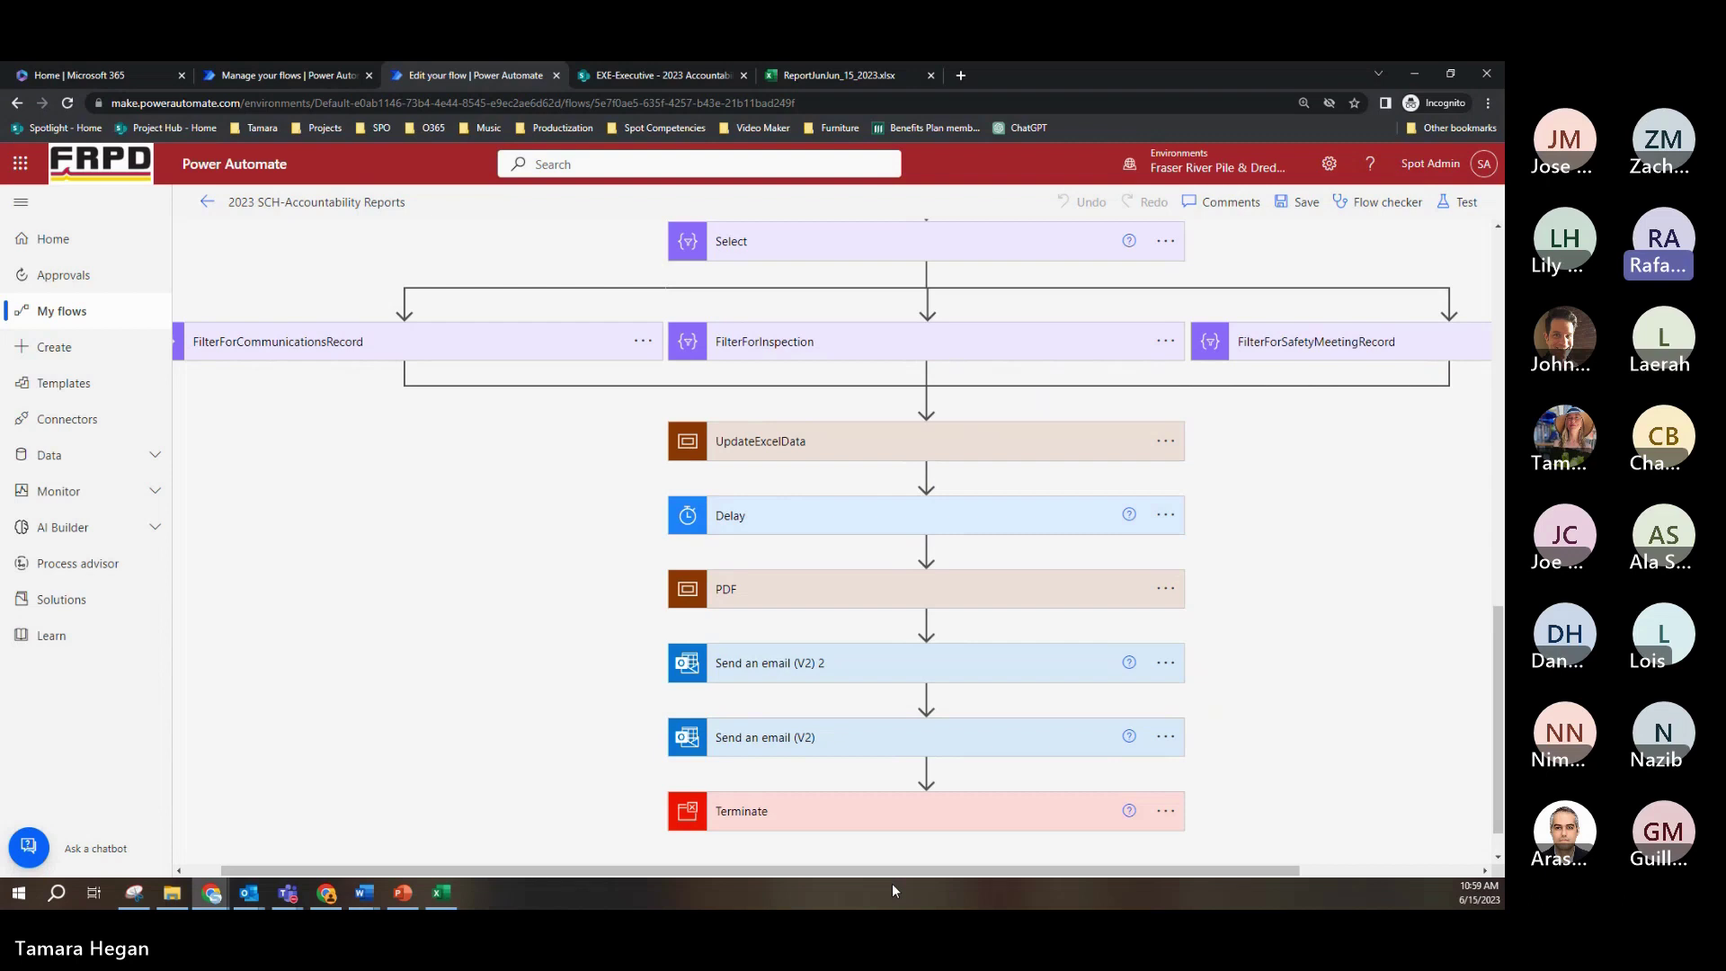
Step: Expand FilterForCommunicationsRecord, FilterForInspection and FilterForSafetyMeetingRecord to show their Type is equal to conditions
{"action": "left_click", "coordinate": [405, 342]}
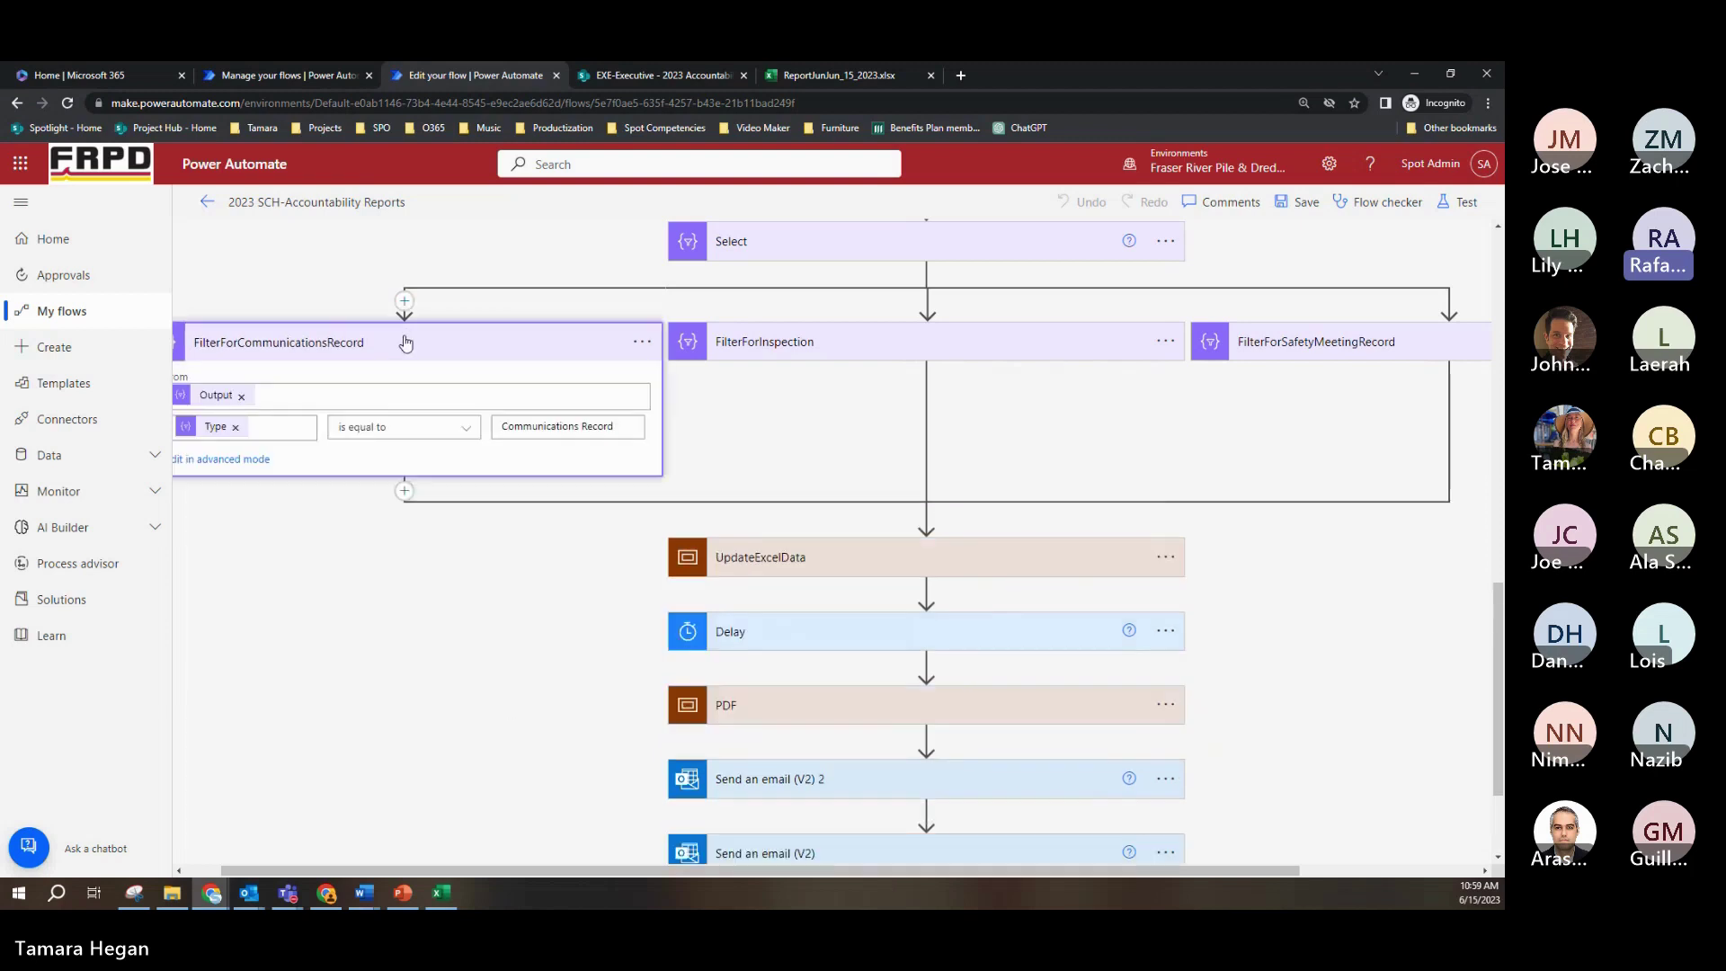
{"action": "left_click", "coordinate": [870, 357]}
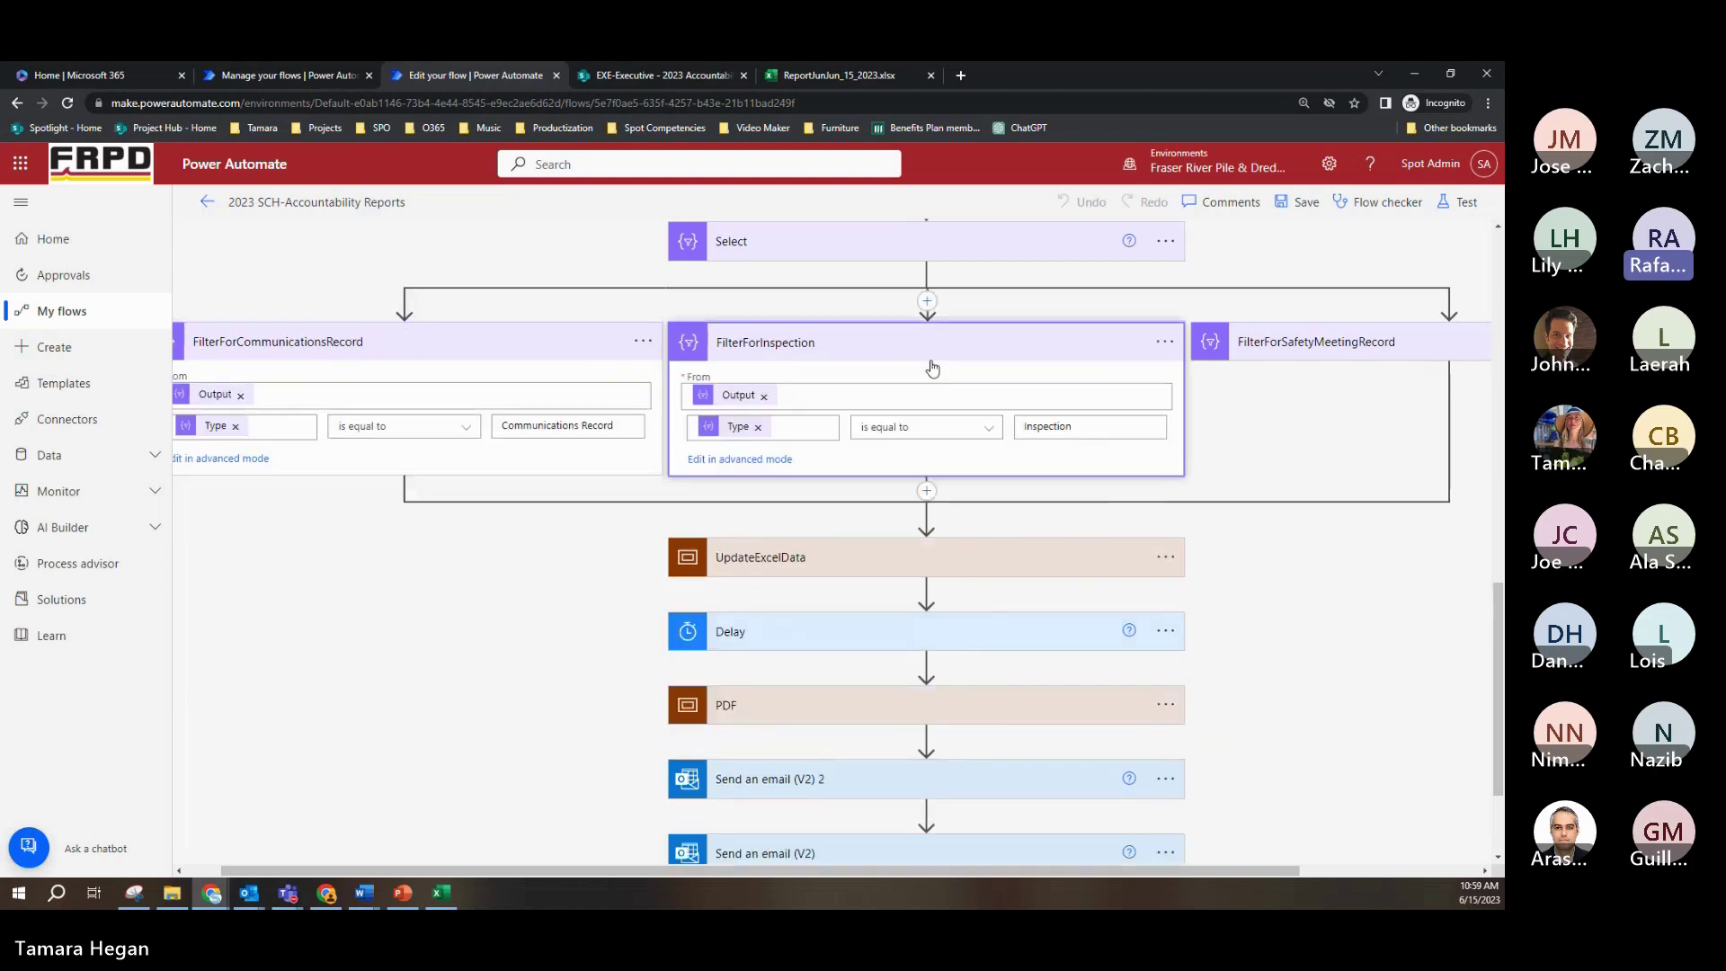
{"action": "left_click", "coordinate": [1294, 354]}
{"action": "left_click_drag", "start_coordinate": [768, 871], "coordinate": [929, 888]}
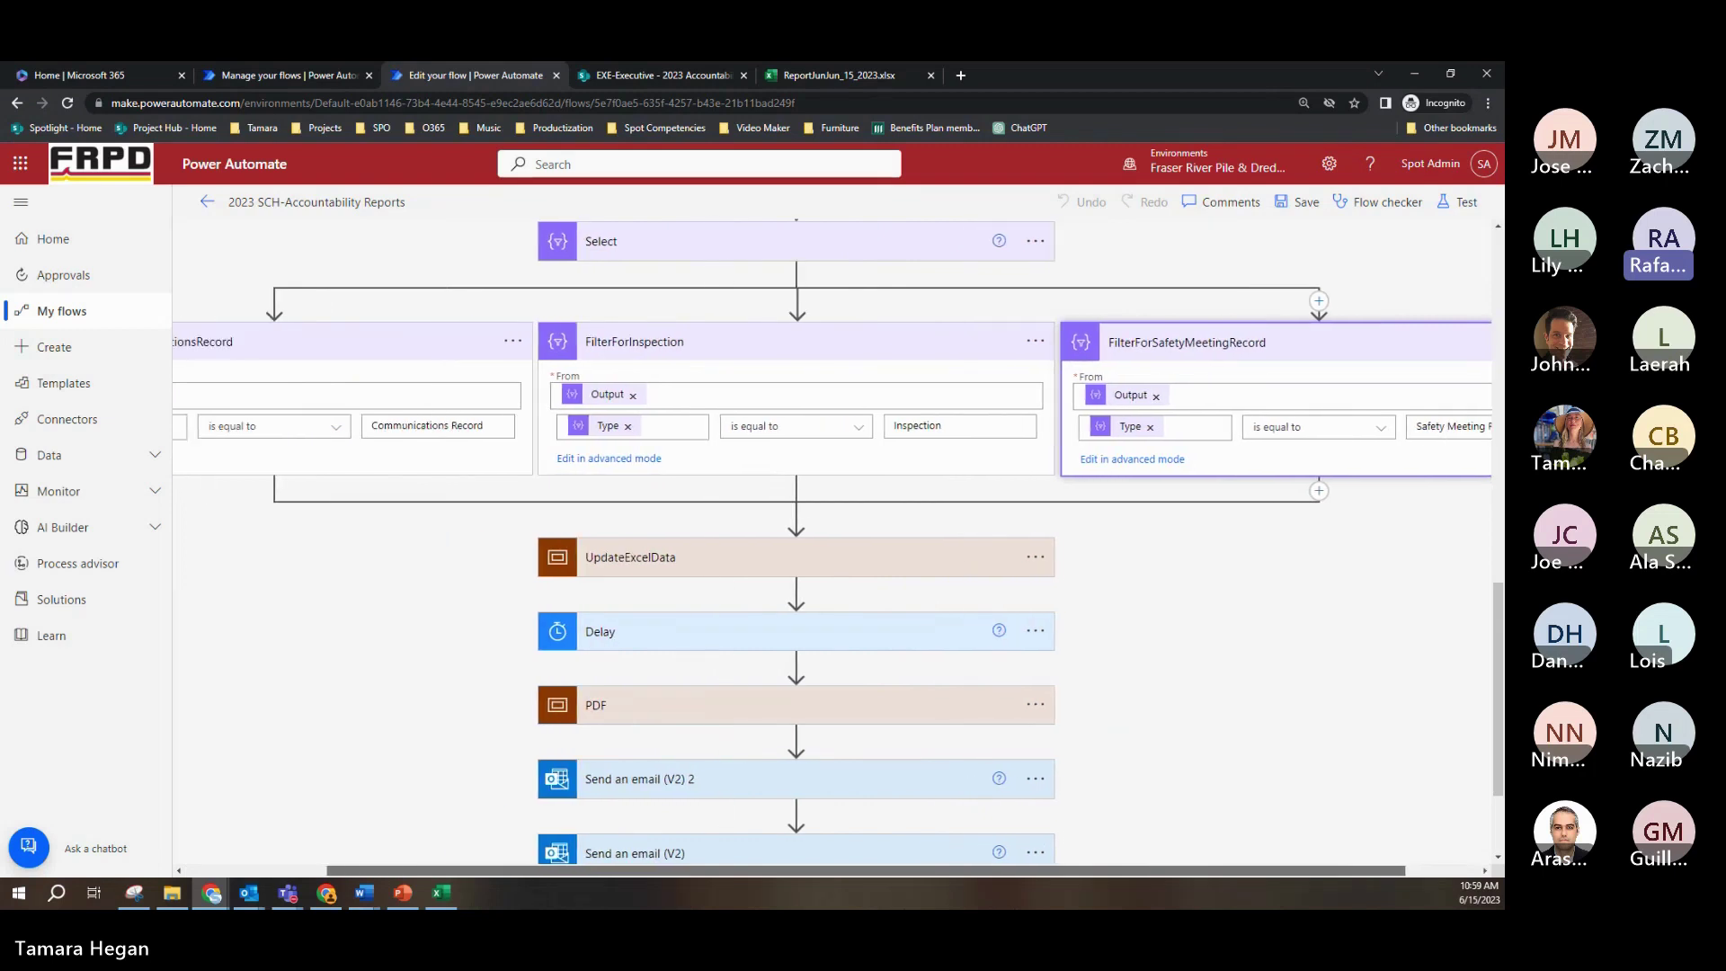
{"action": "scroll", "coordinate": [836, 539], "scroll_direction": "left", "scroll_amount": 1}
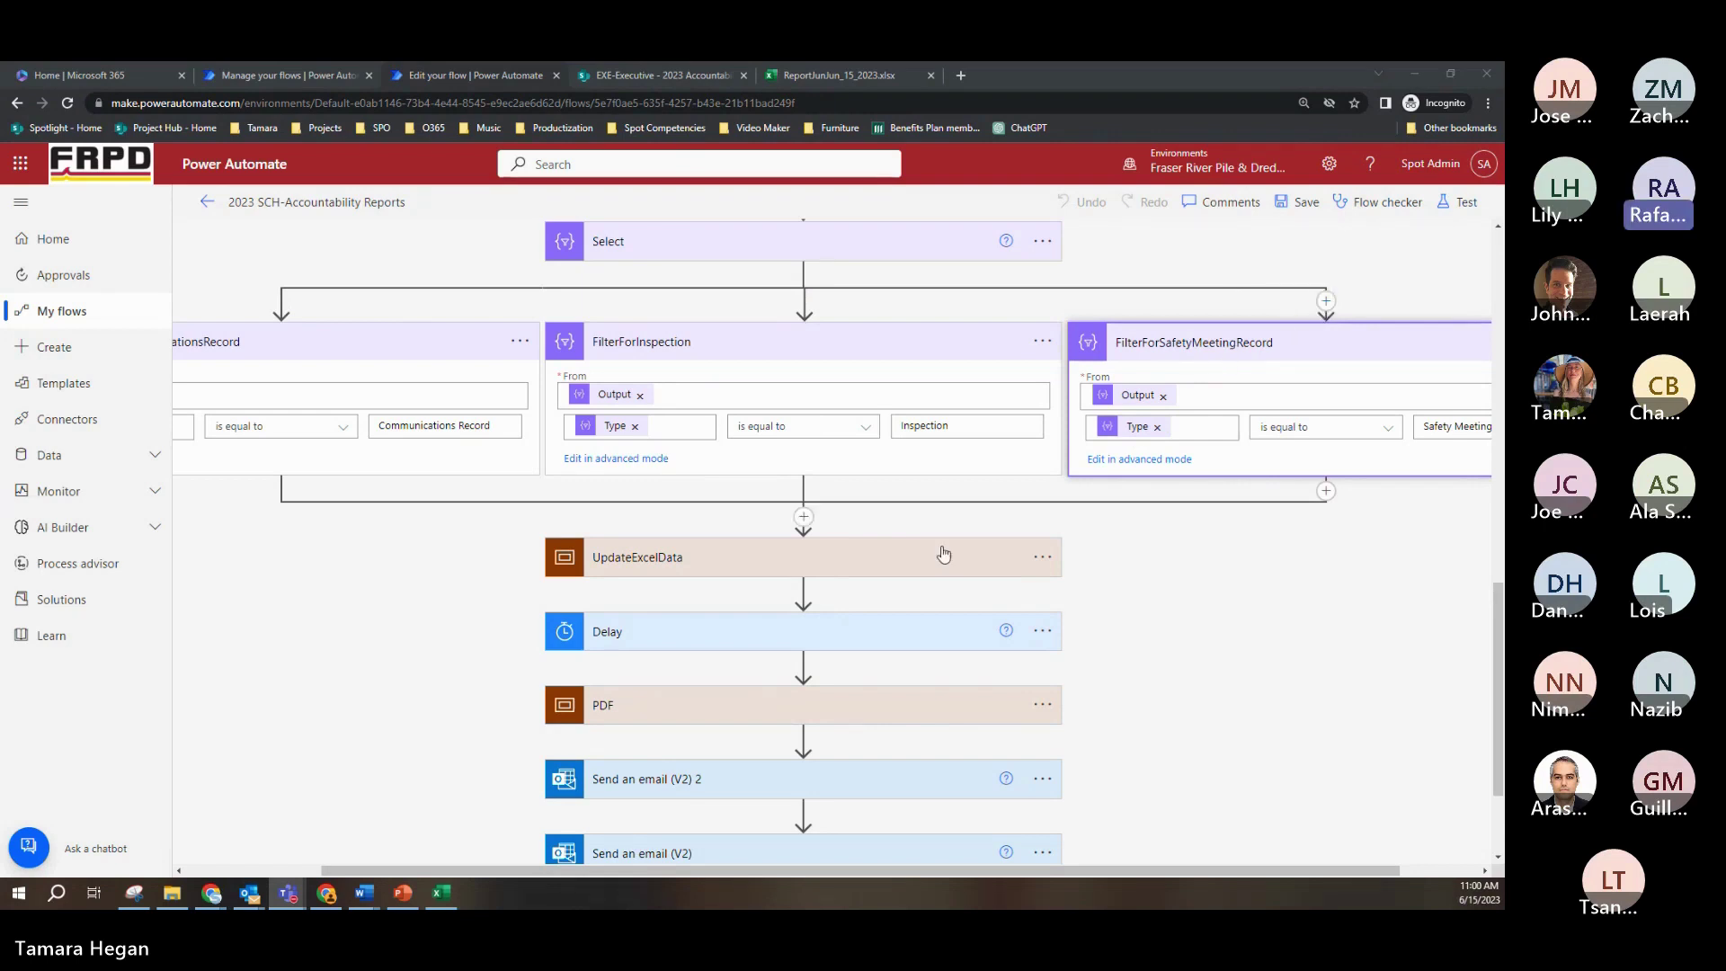
{"action": "scroll", "coordinate": [931, 537], "scroll_direction": "up", "scroll_amount": 1}
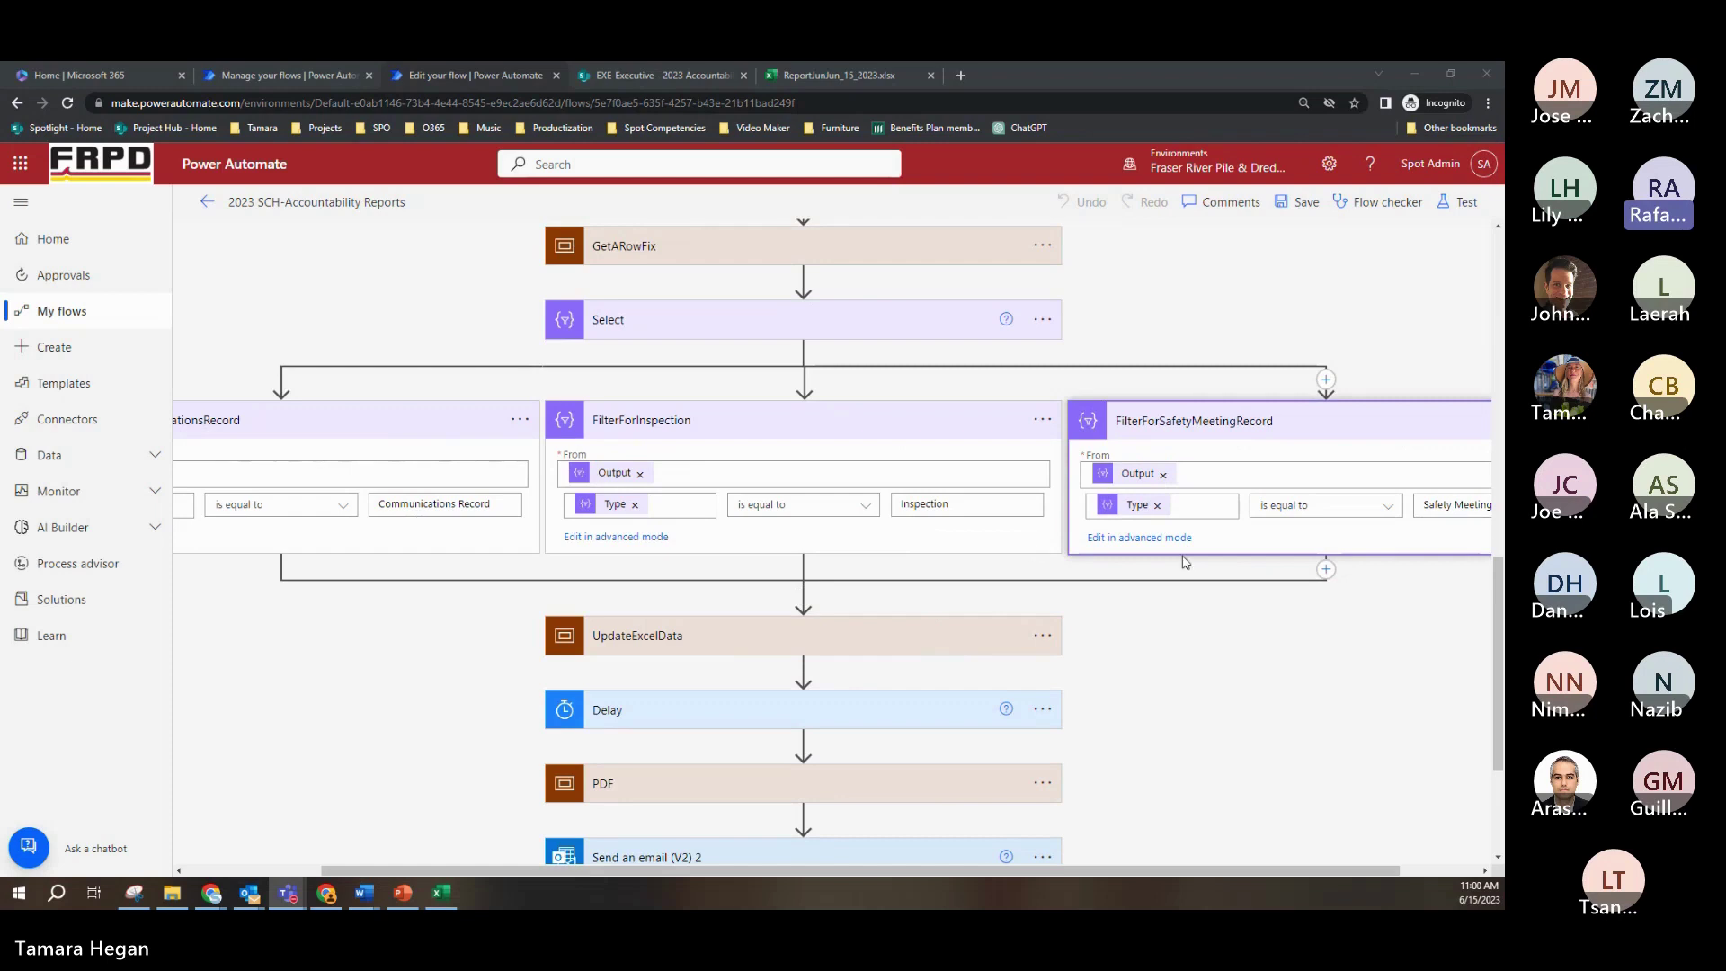
{"action": "left_click", "coordinate": [1249, 650]}
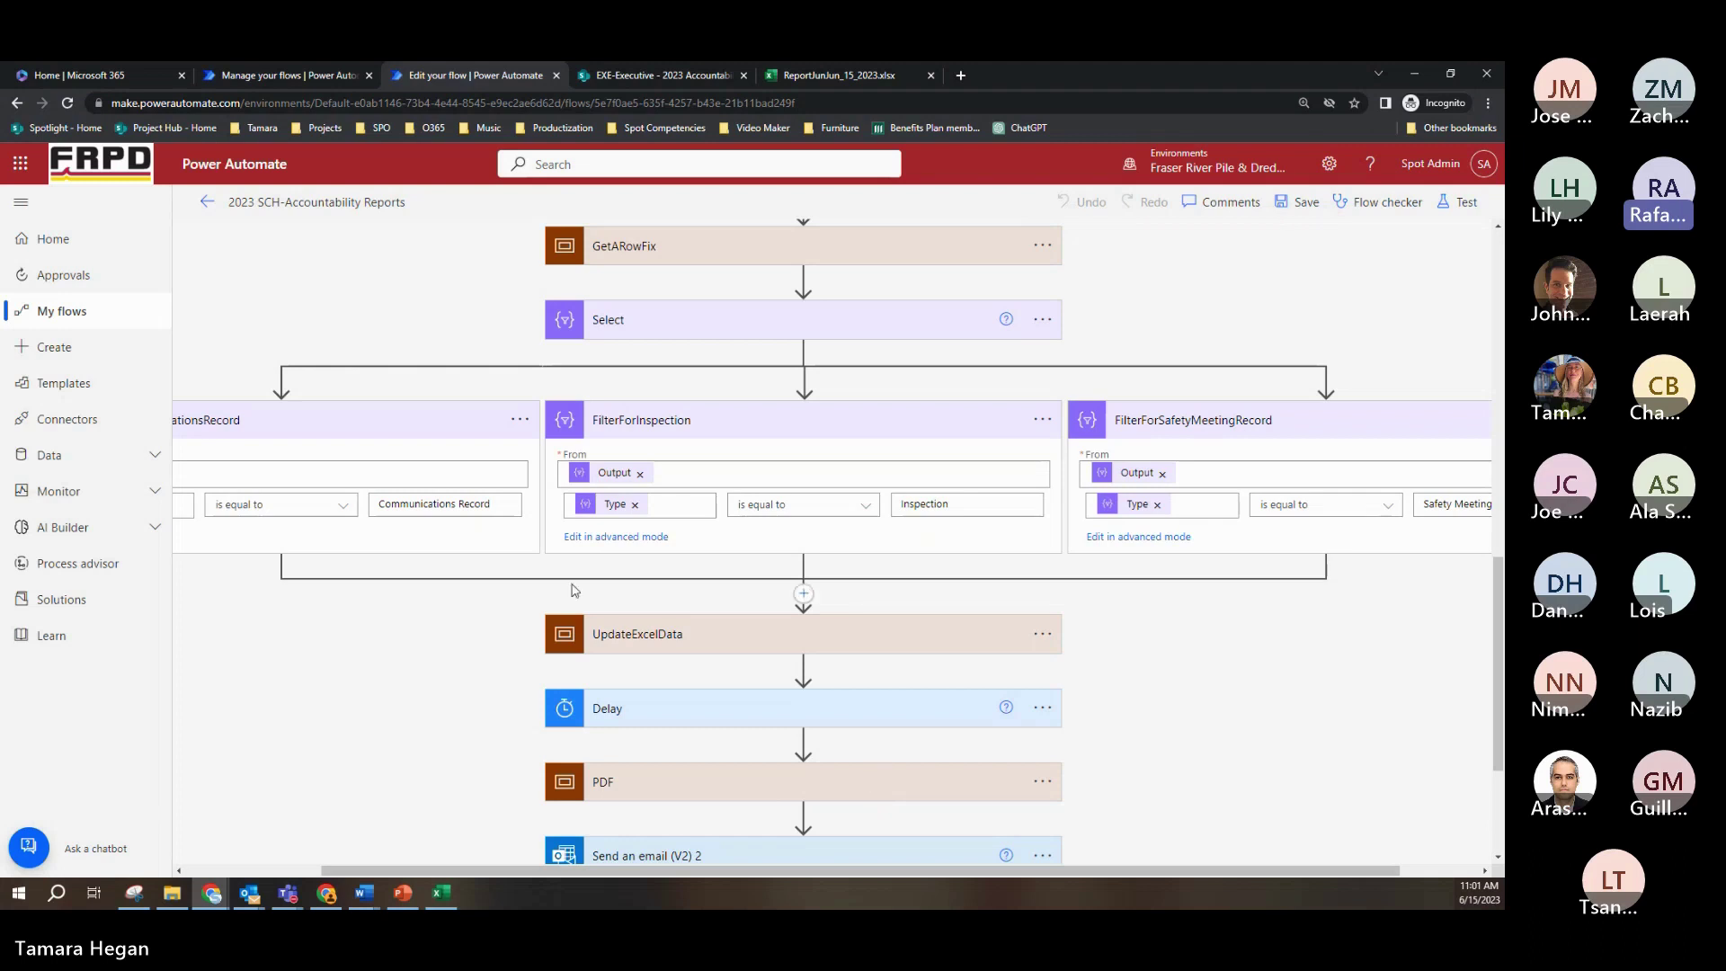
Step: Collapse the FilterForCommunicationsRecord, FilterForSafetyMeetingRecord and FilterForInspection cards to their titles
{"action": "left_click", "coordinate": [393, 424]}
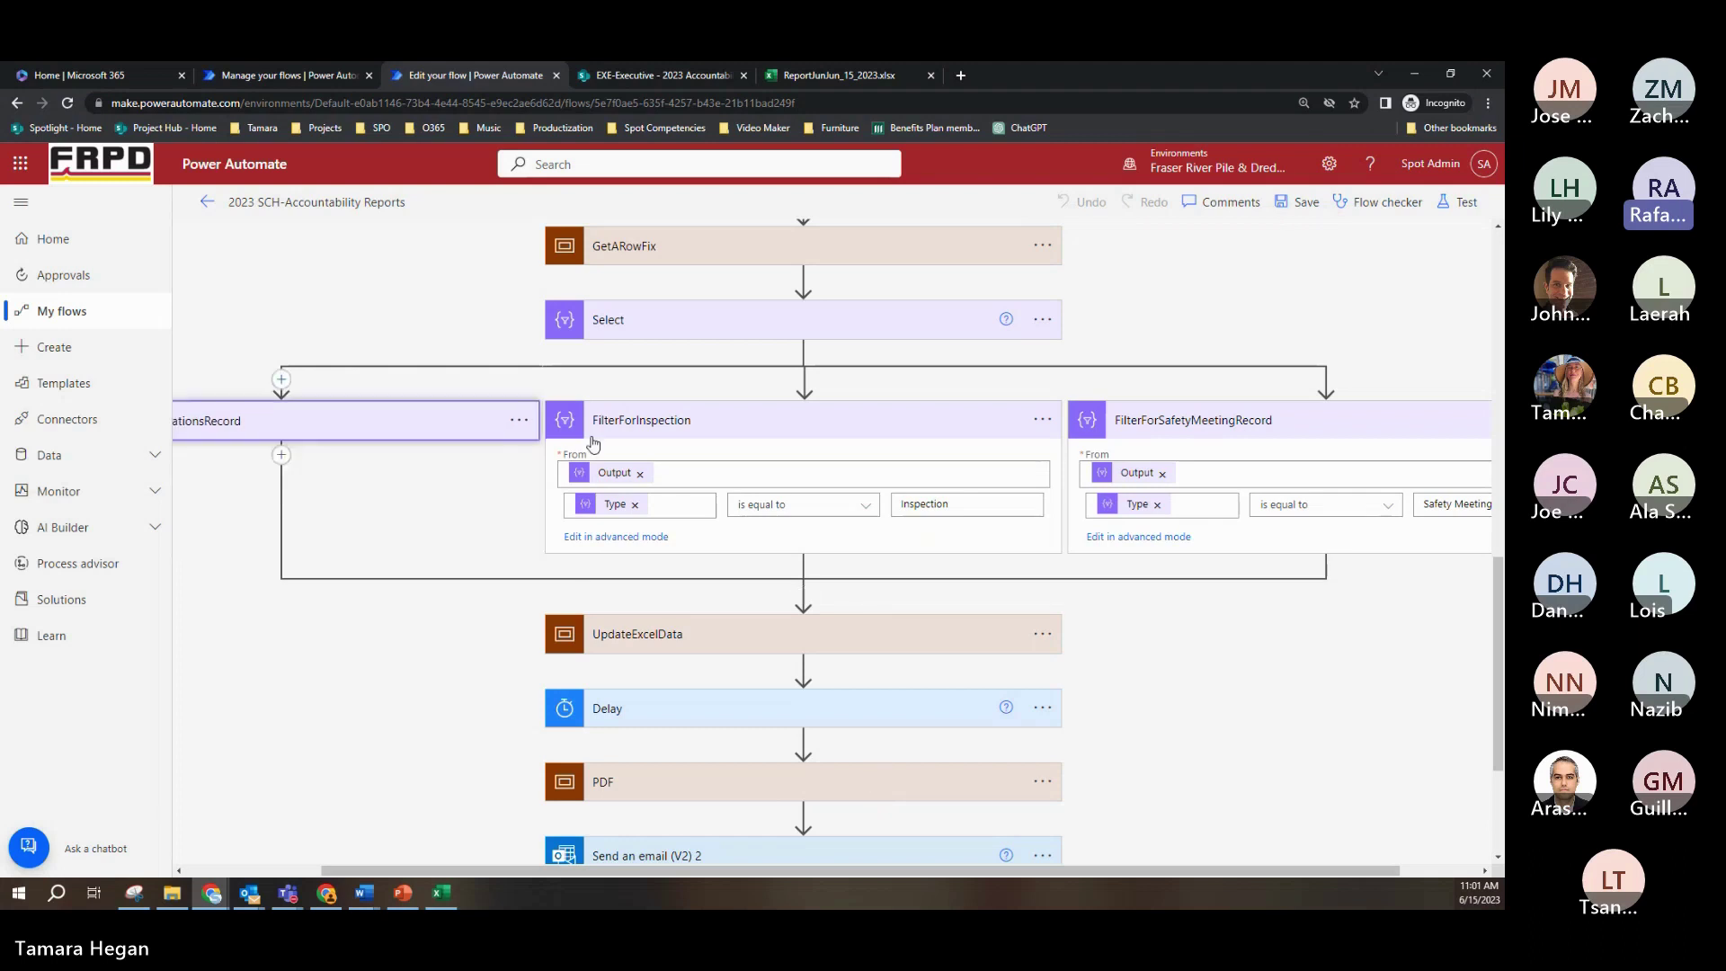
{"action": "left_click", "coordinate": [1296, 430]}
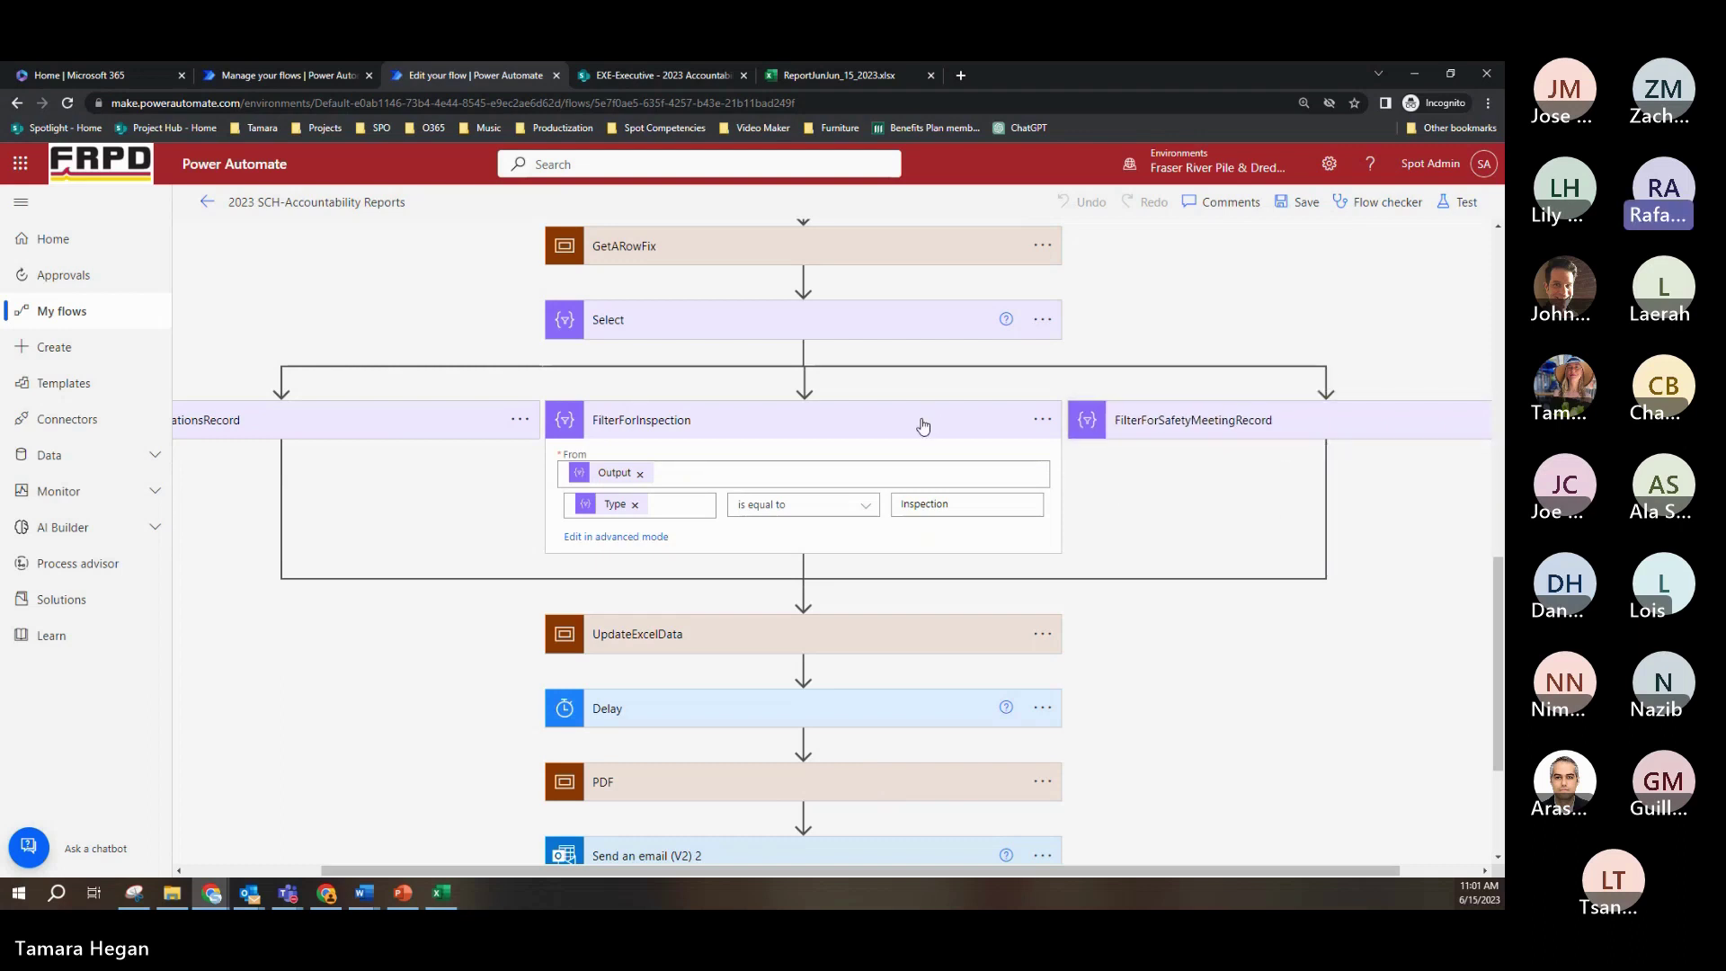
{"action": "left_click", "coordinate": [923, 424]}
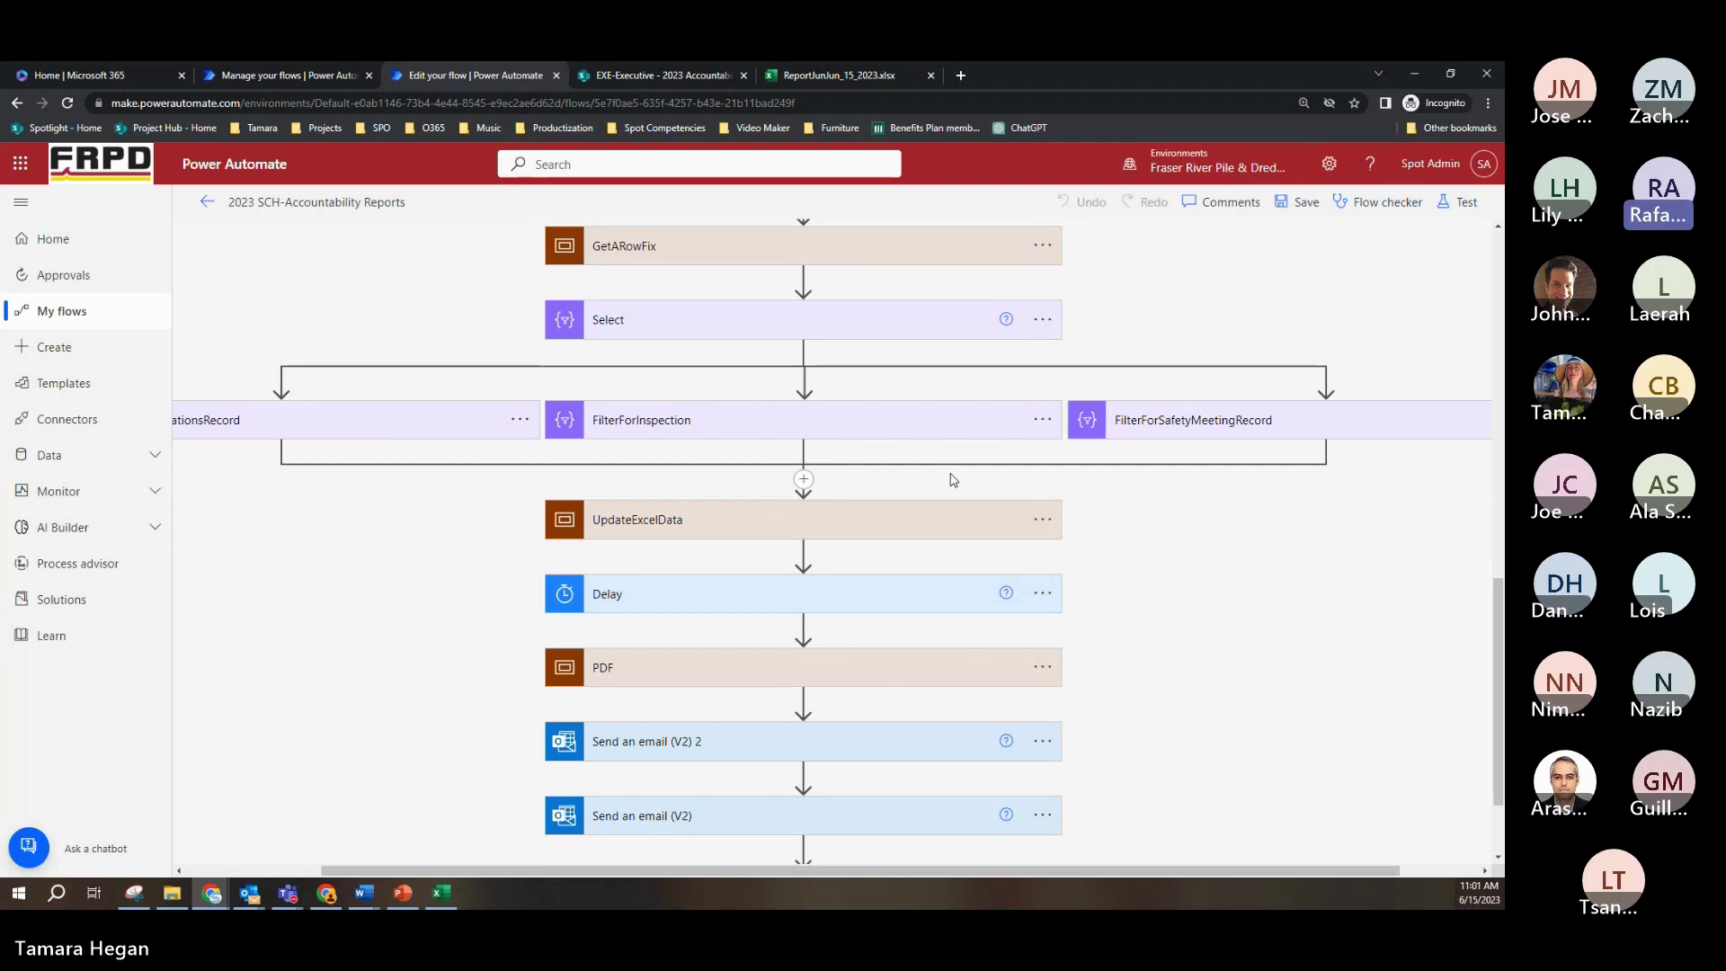
Step: Expand UpdateExcelData, inspect InspectionProcessEachUser's Apply to each loop, then collapse InspectionProcessEachUser
{"action": "left_click", "coordinate": [882, 519]}
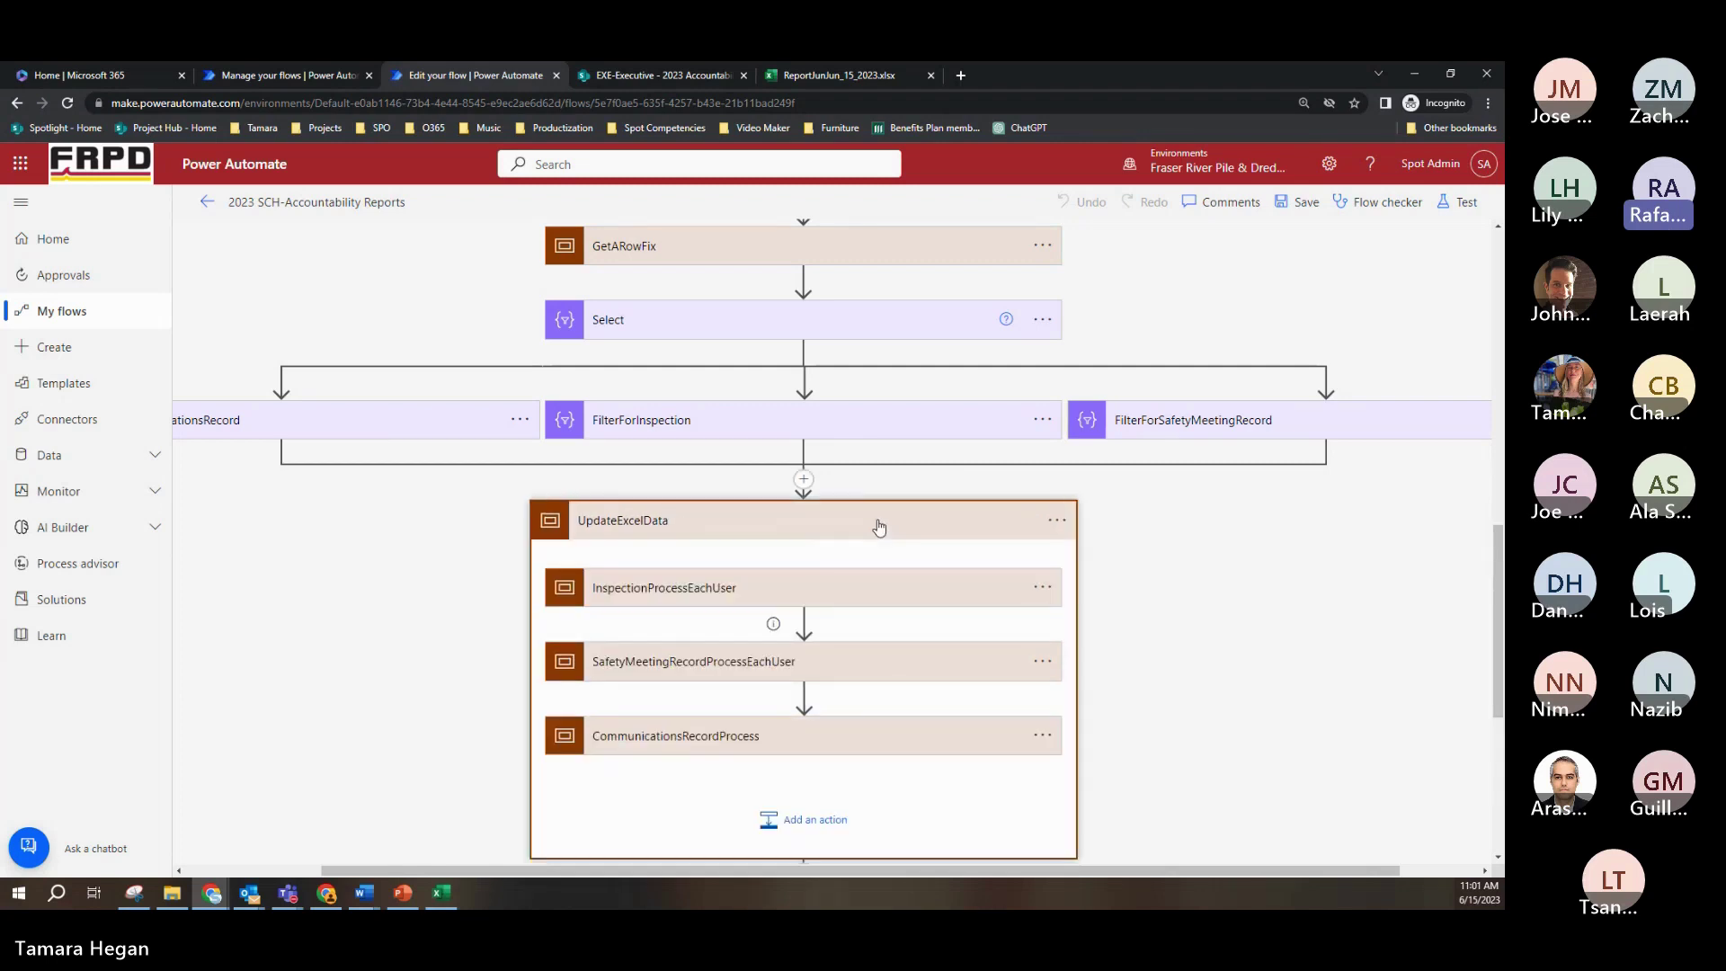
{"action": "scroll", "coordinate": [1150, 543], "scroll_direction": "down", "scroll_amount": 3}
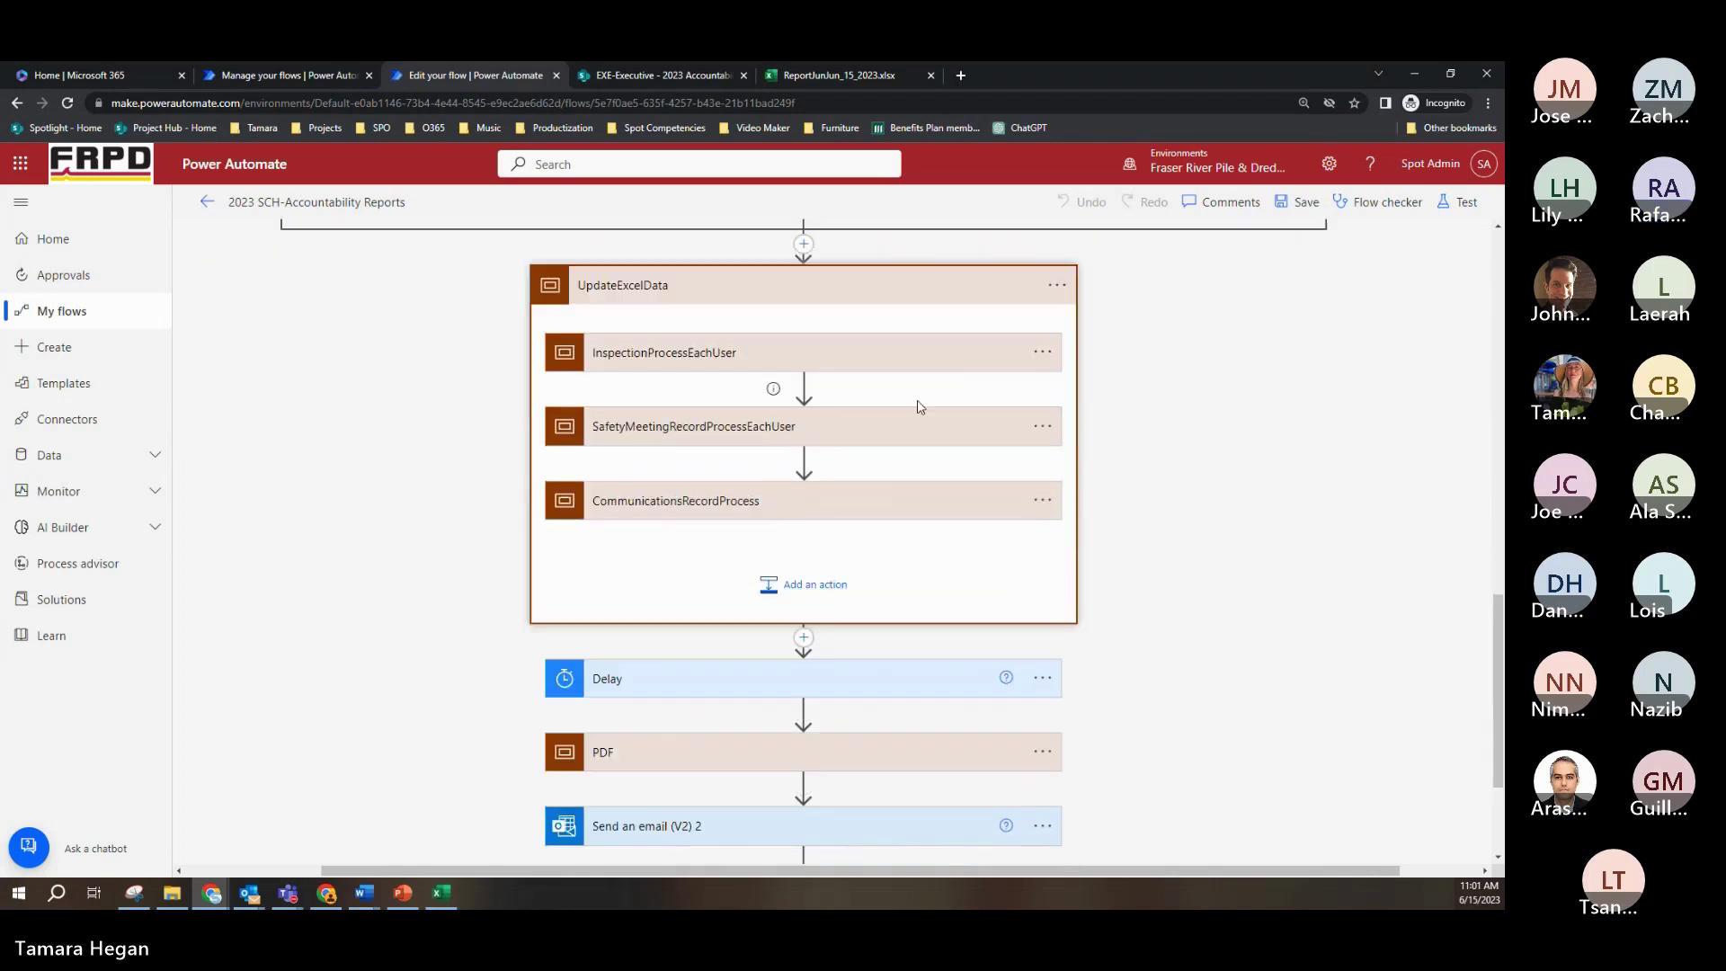
{"action": "left_click", "coordinate": [888, 365]}
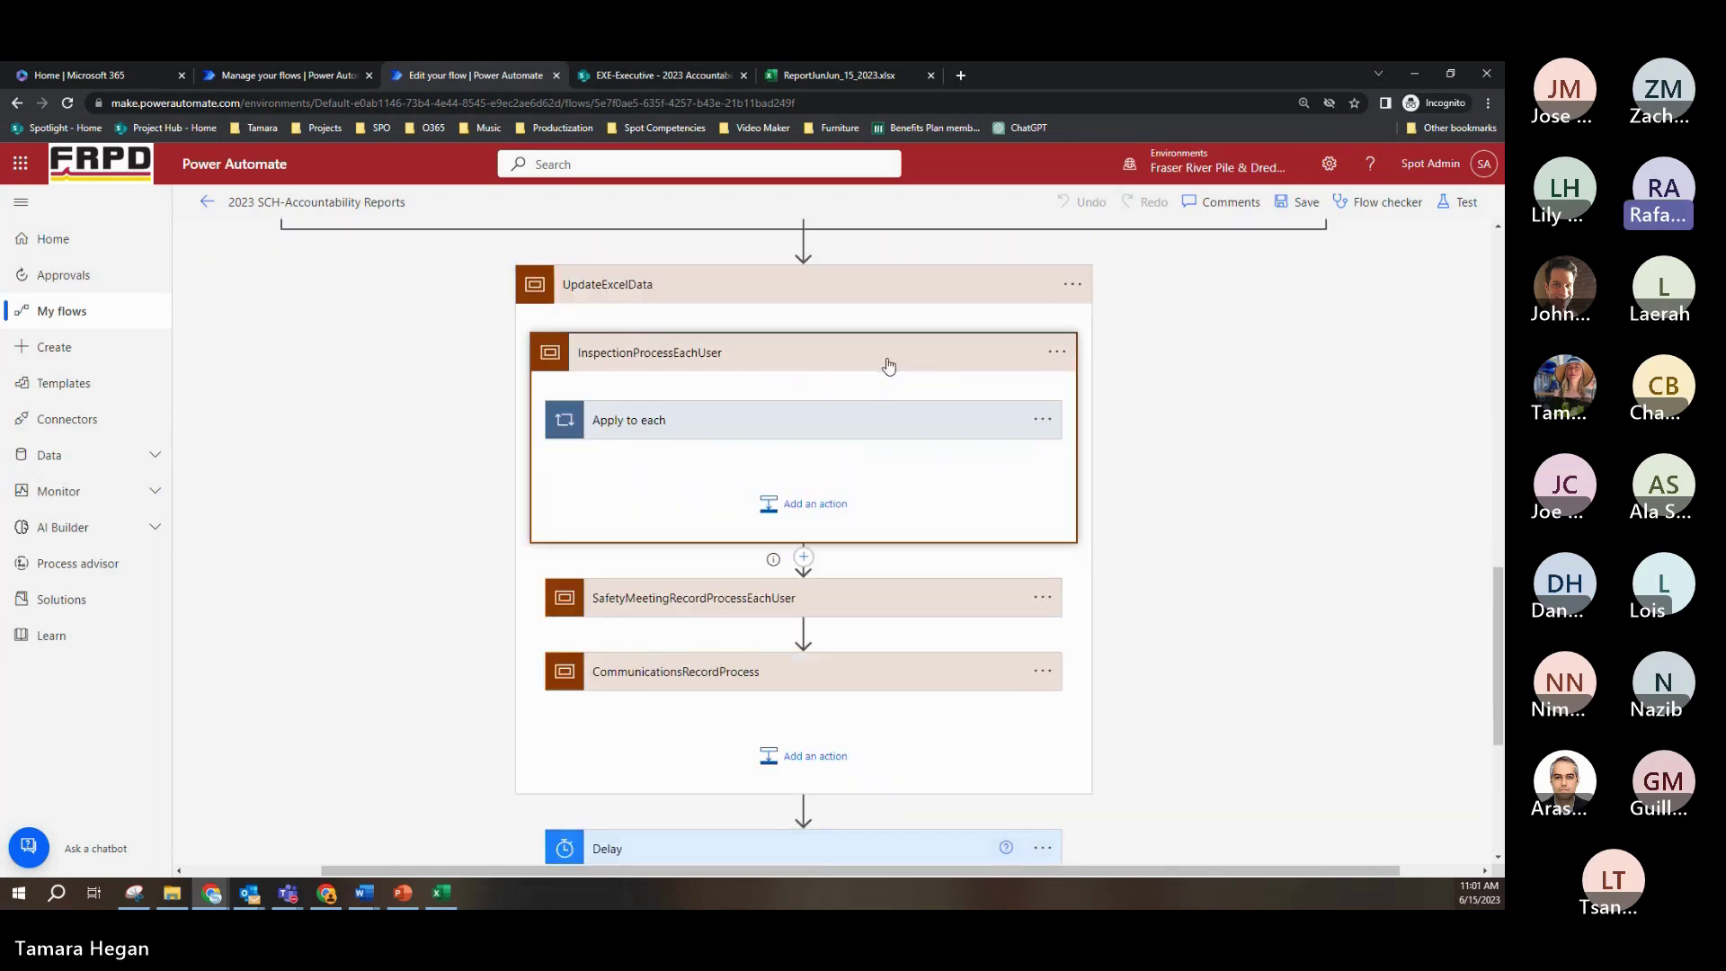
{"action": "left_click", "coordinate": [924, 420]}
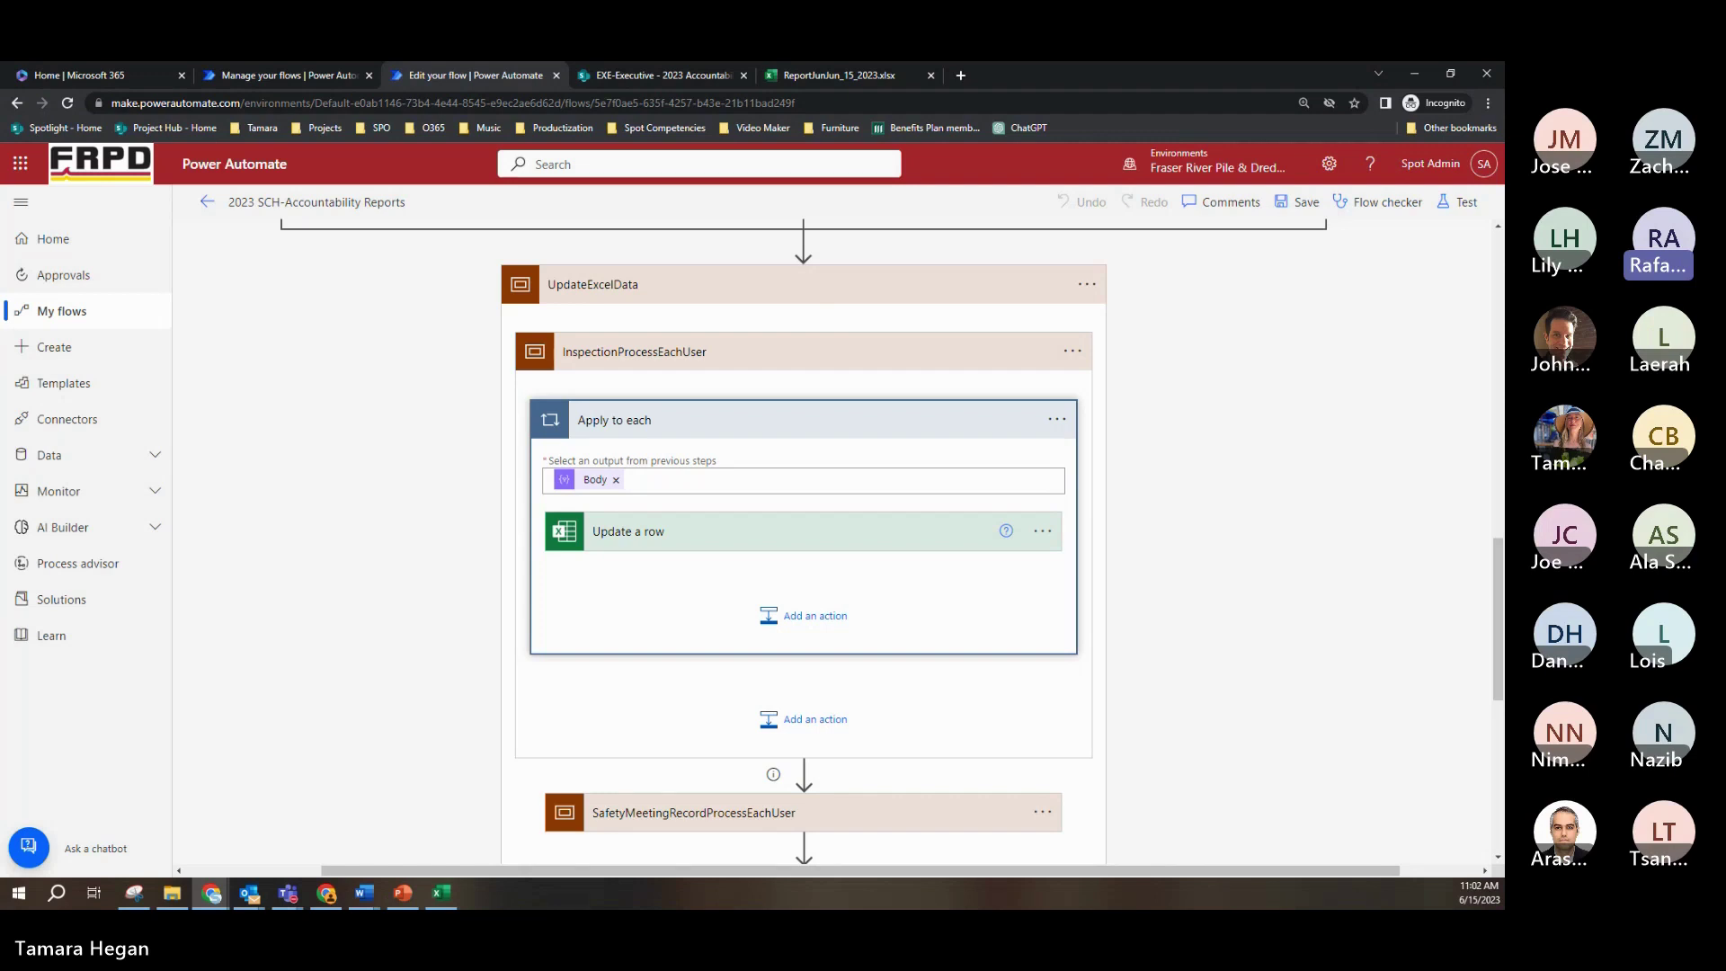
{"action": "left_click", "coordinate": [754, 360]}
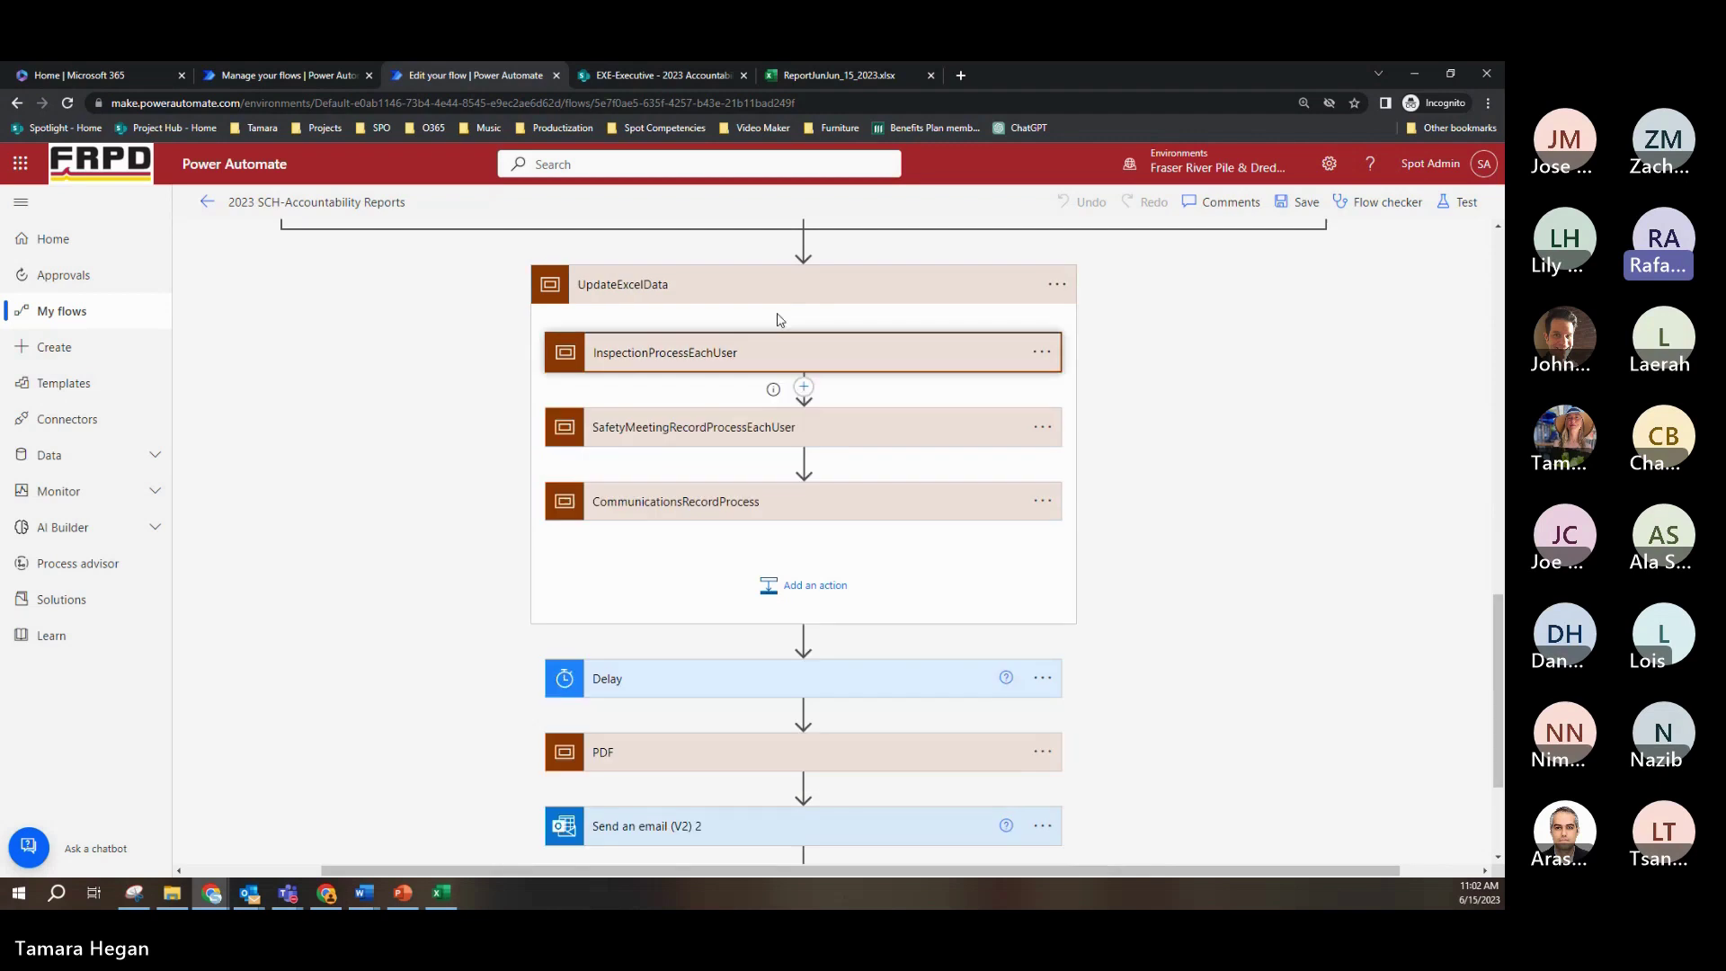
{"action": "left_click", "coordinate": [804, 386]}
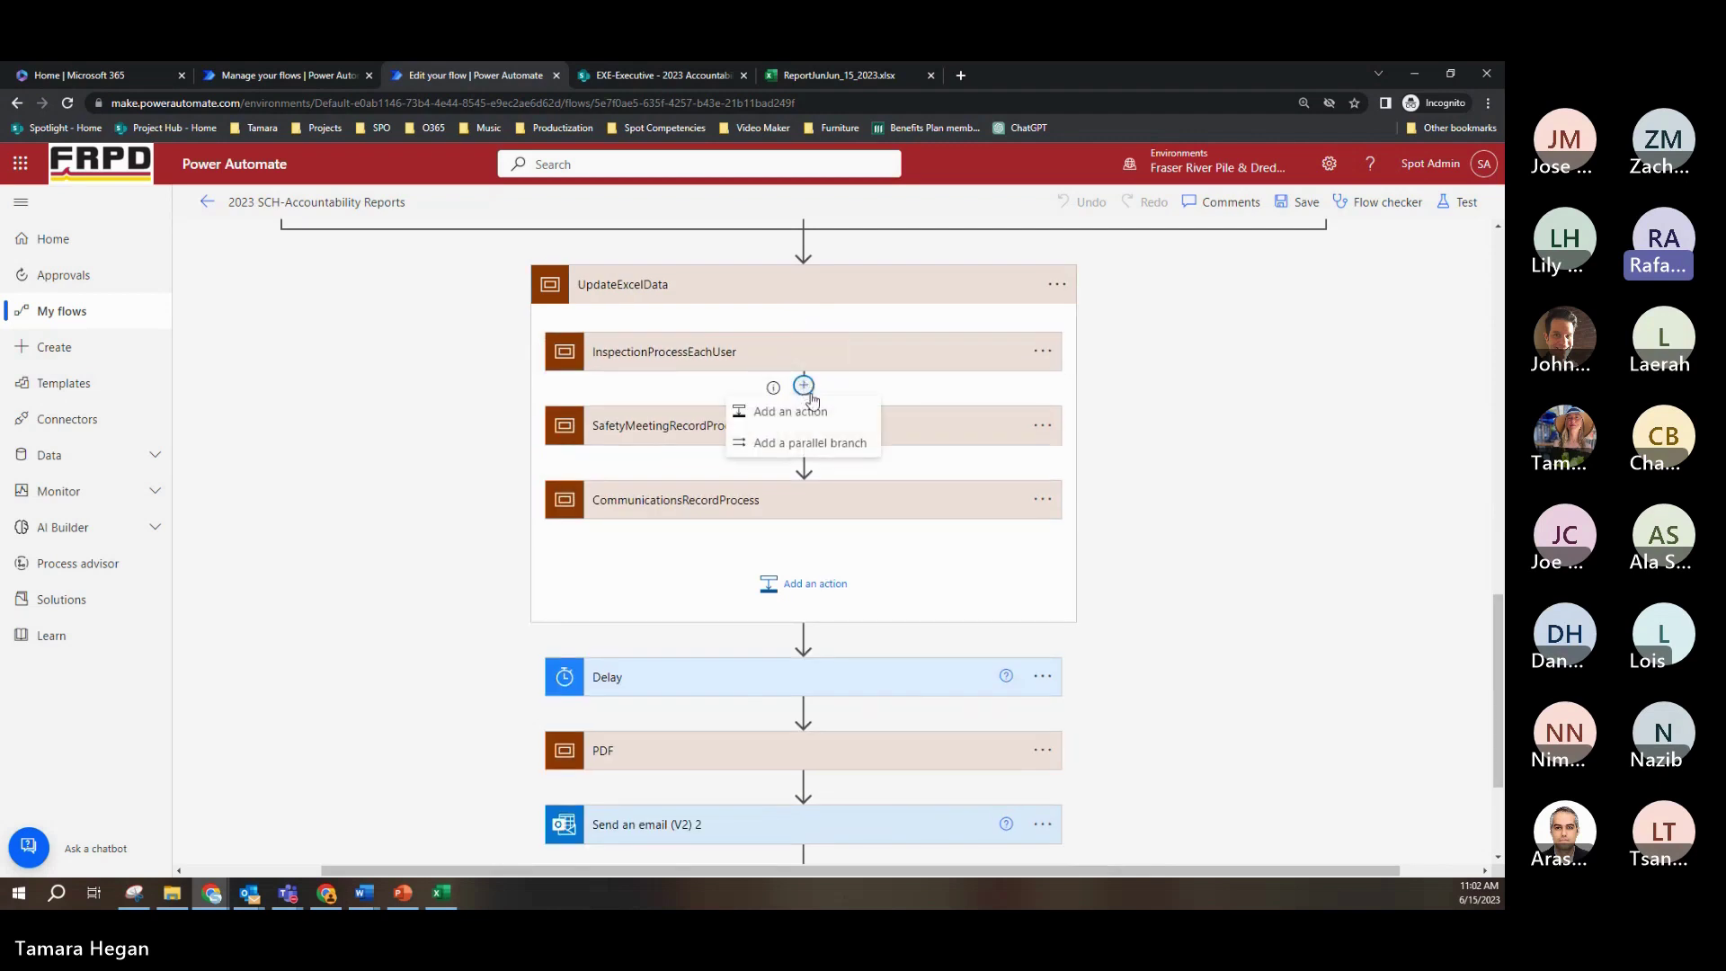
{"action": "left_click", "coordinate": [859, 422]}
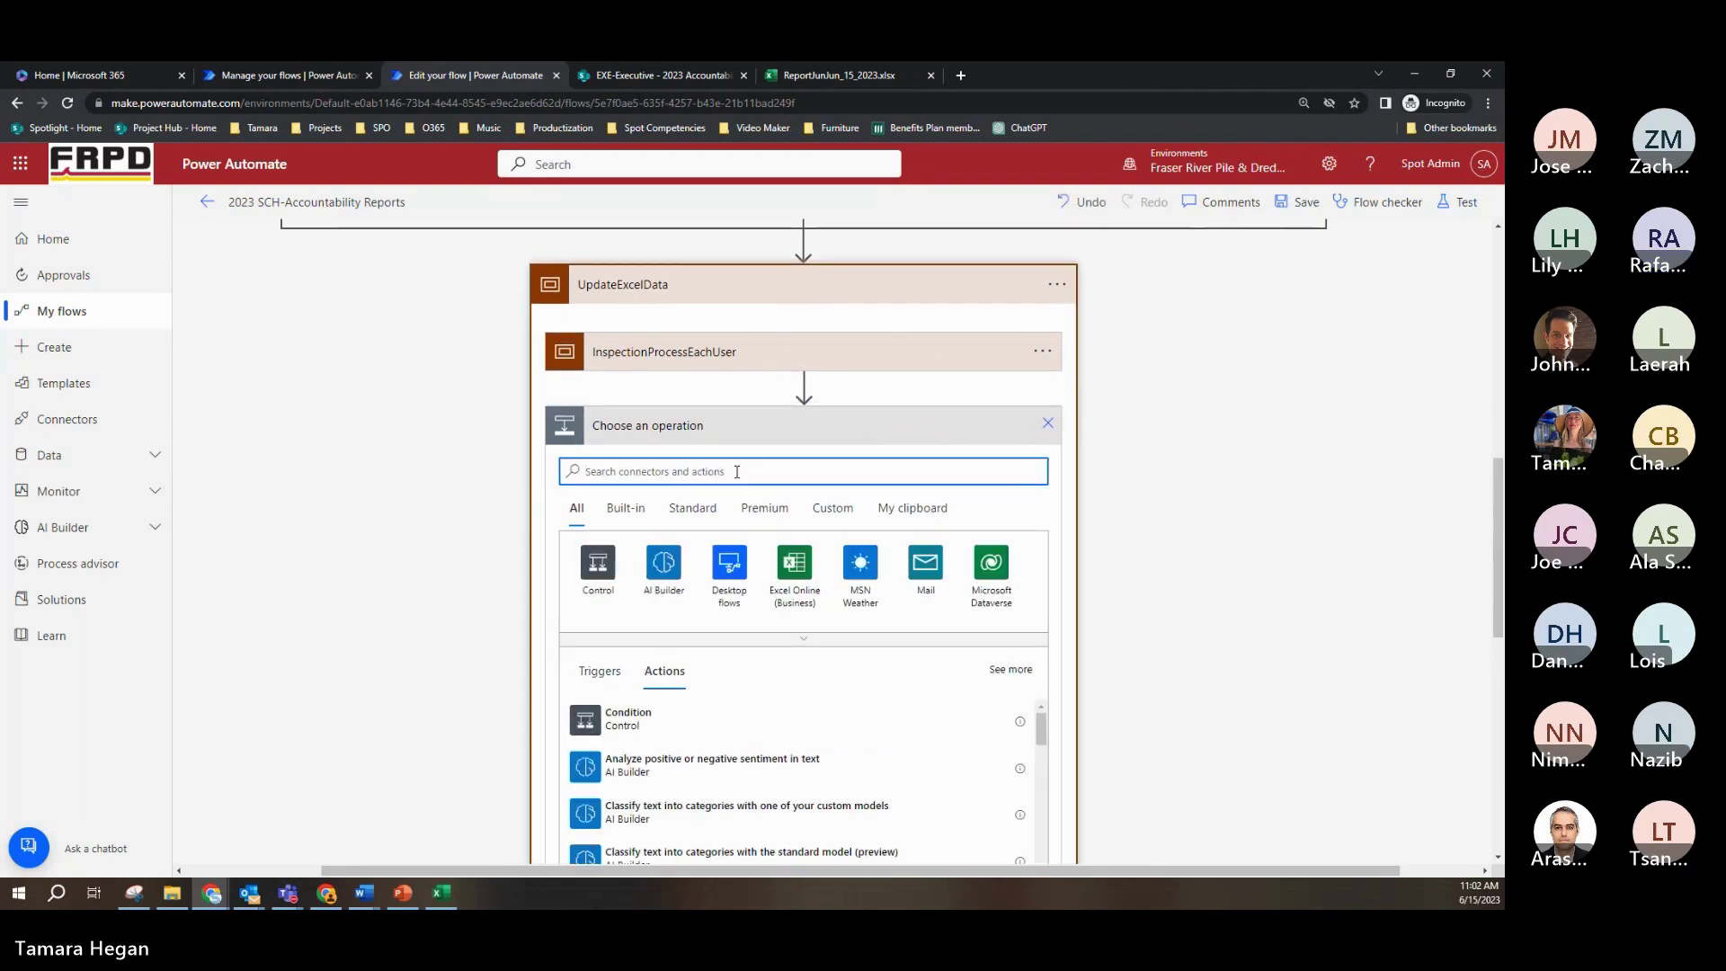
{"action": "type", "text": "scope"}
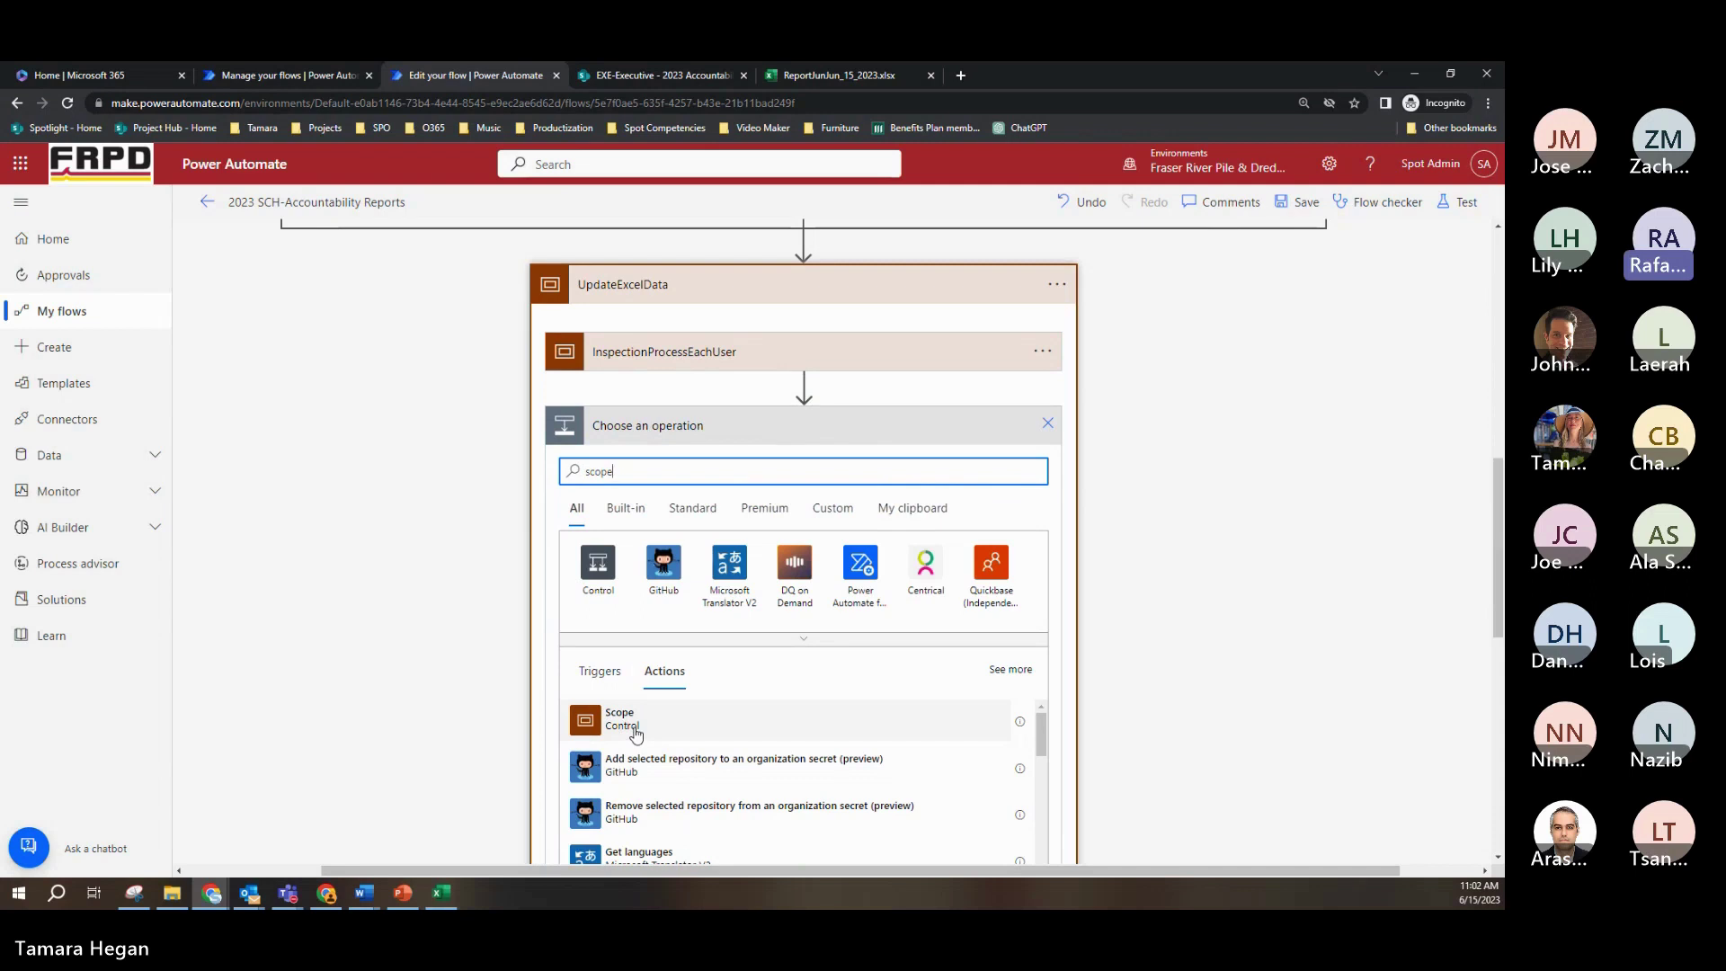
{"action": "left_click", "coordinate": [1131, 451]}
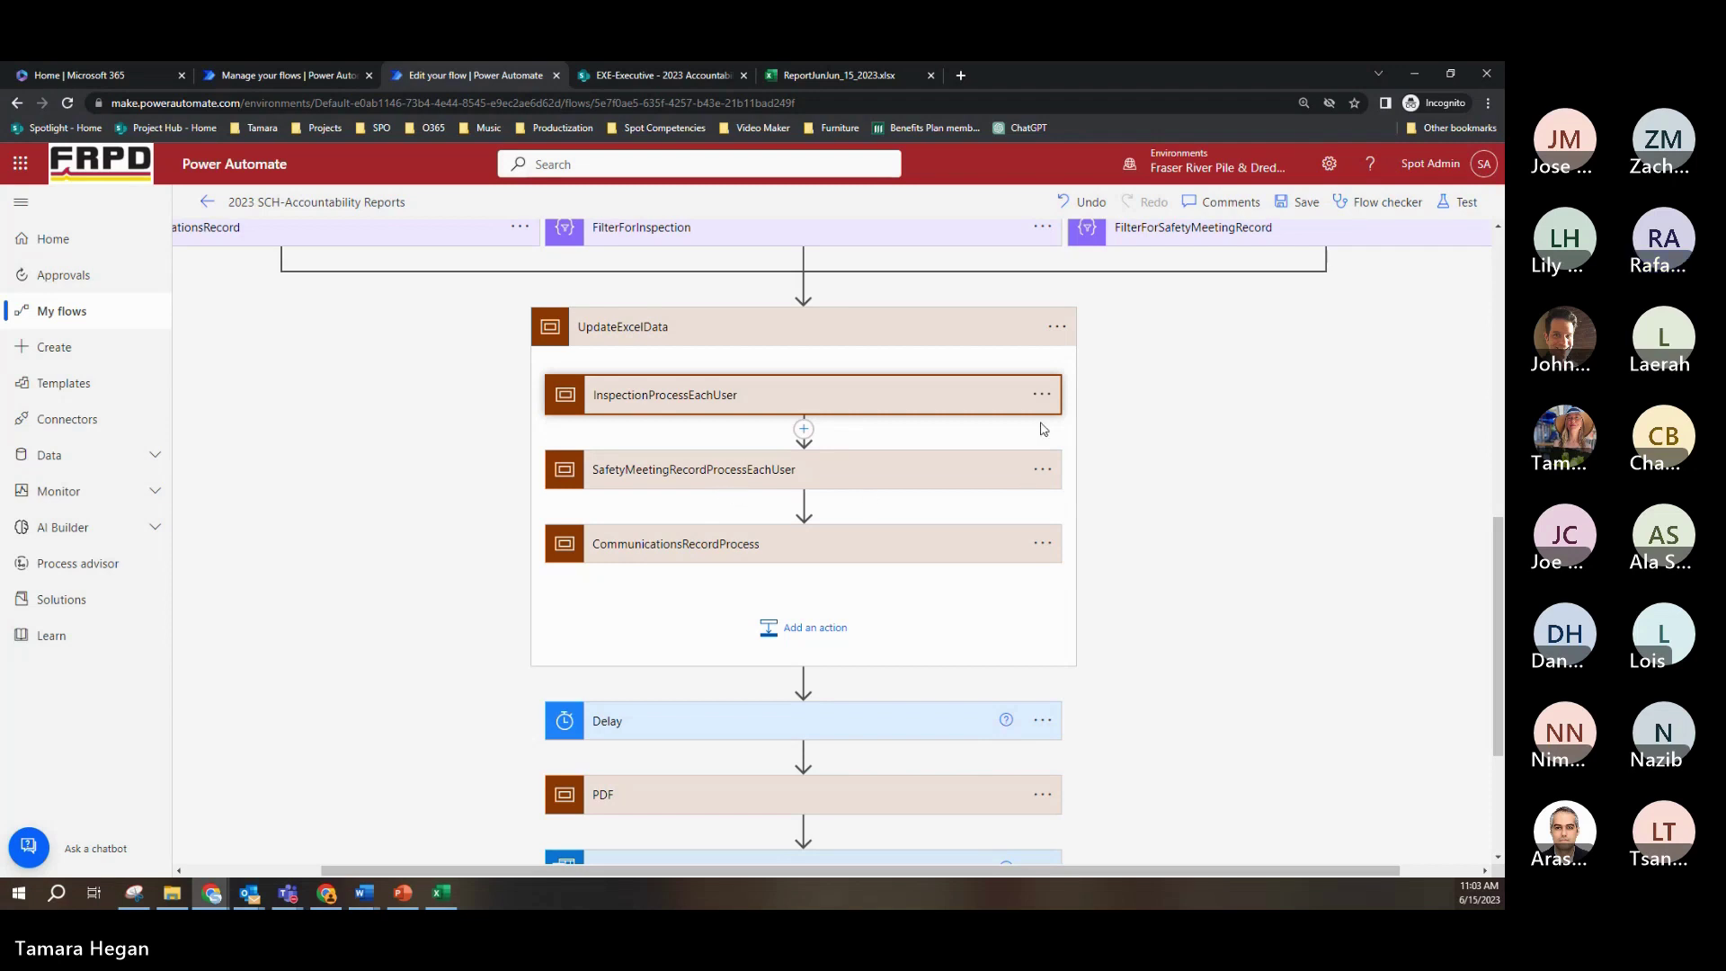
Step: Open the options menu for the InspectionProcessEachUser step
{"action": "left_click", "coordinate": [1042, 395]}
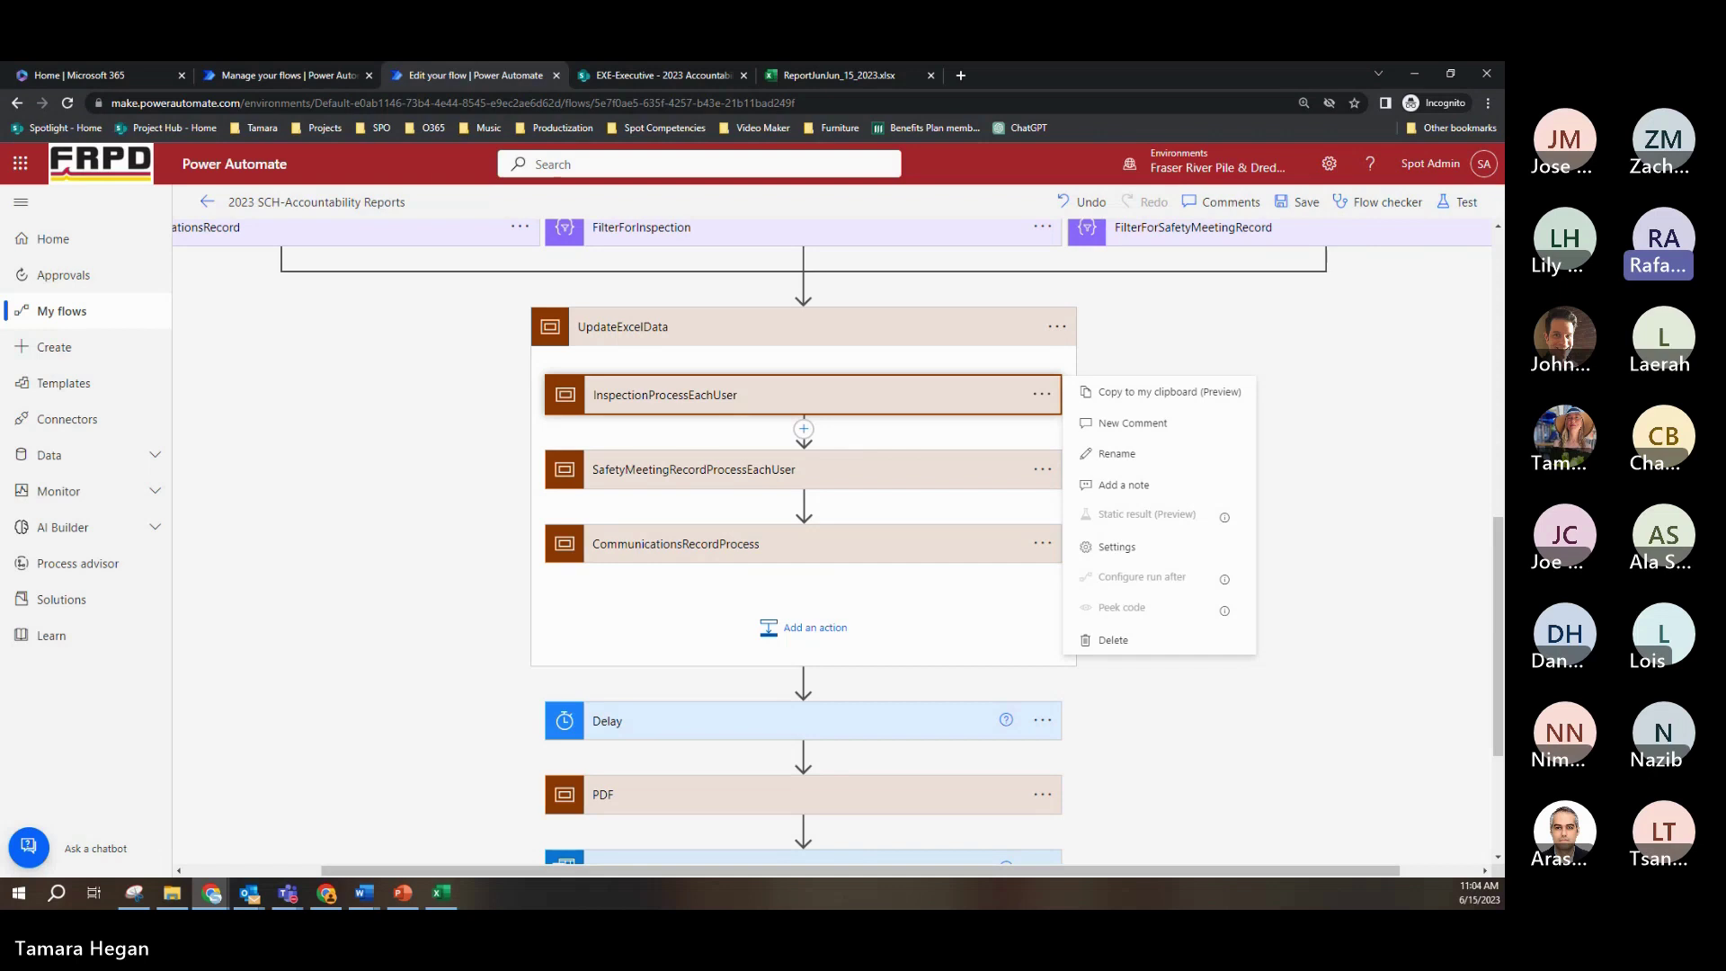
Step: Copy InspectionProcessEachUser to the clipboard and place a blank Notepad window over the flow
{"action": "left_click", "coordinate": [1143, 393]}
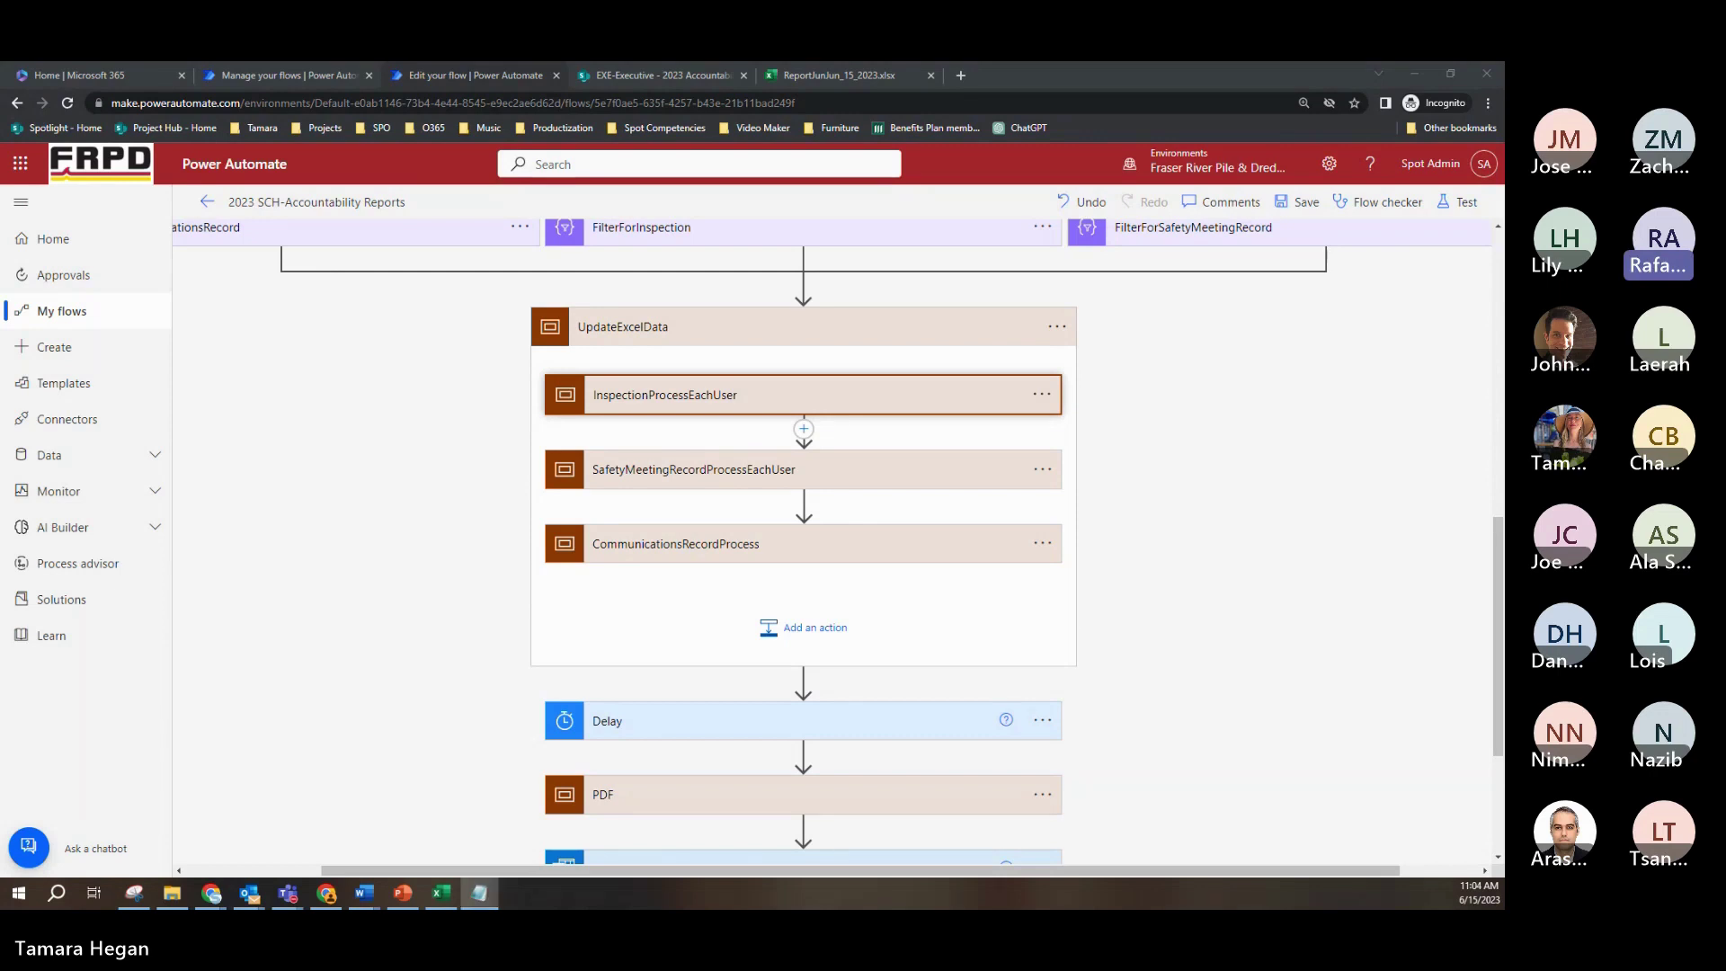
{"action": "left_click_drag", "start_coordinate": [894, 231], "coordinate": [1060, 214]}
Step: Paste the InspectionProcessEachUser JSON into Notepad, then minimize Notepad
{"action": "key", "text": "ctrl+v"}
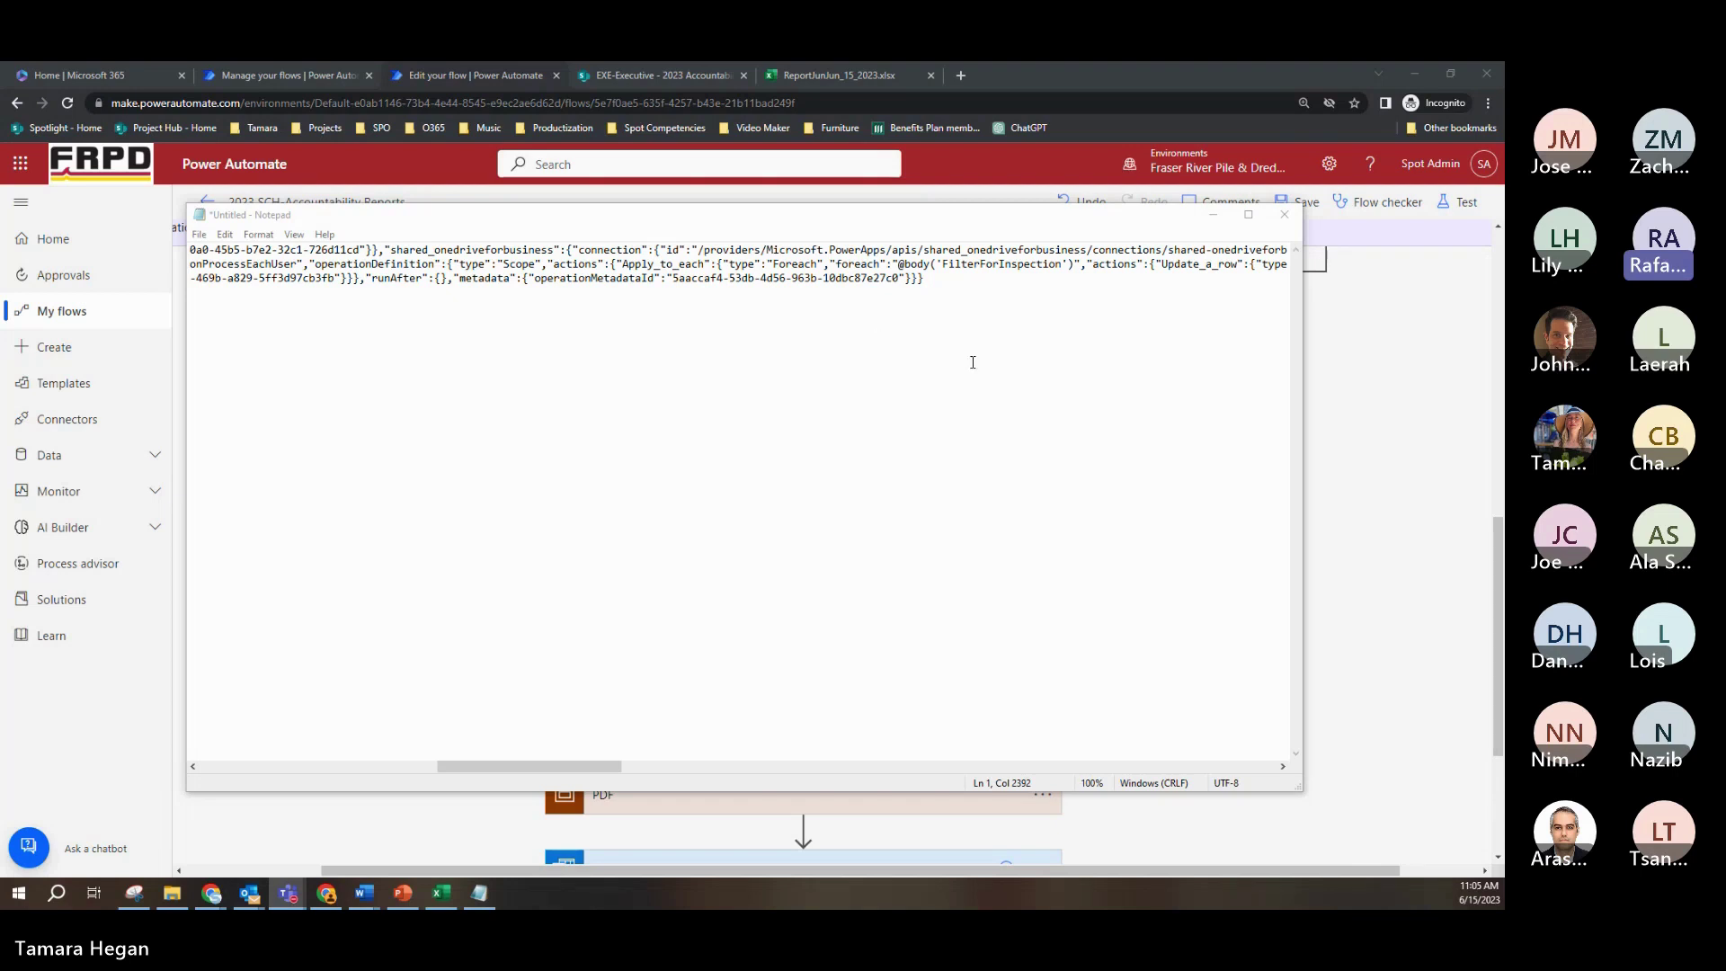
{"action": "left_click", "coordinate": [1213, 215]}
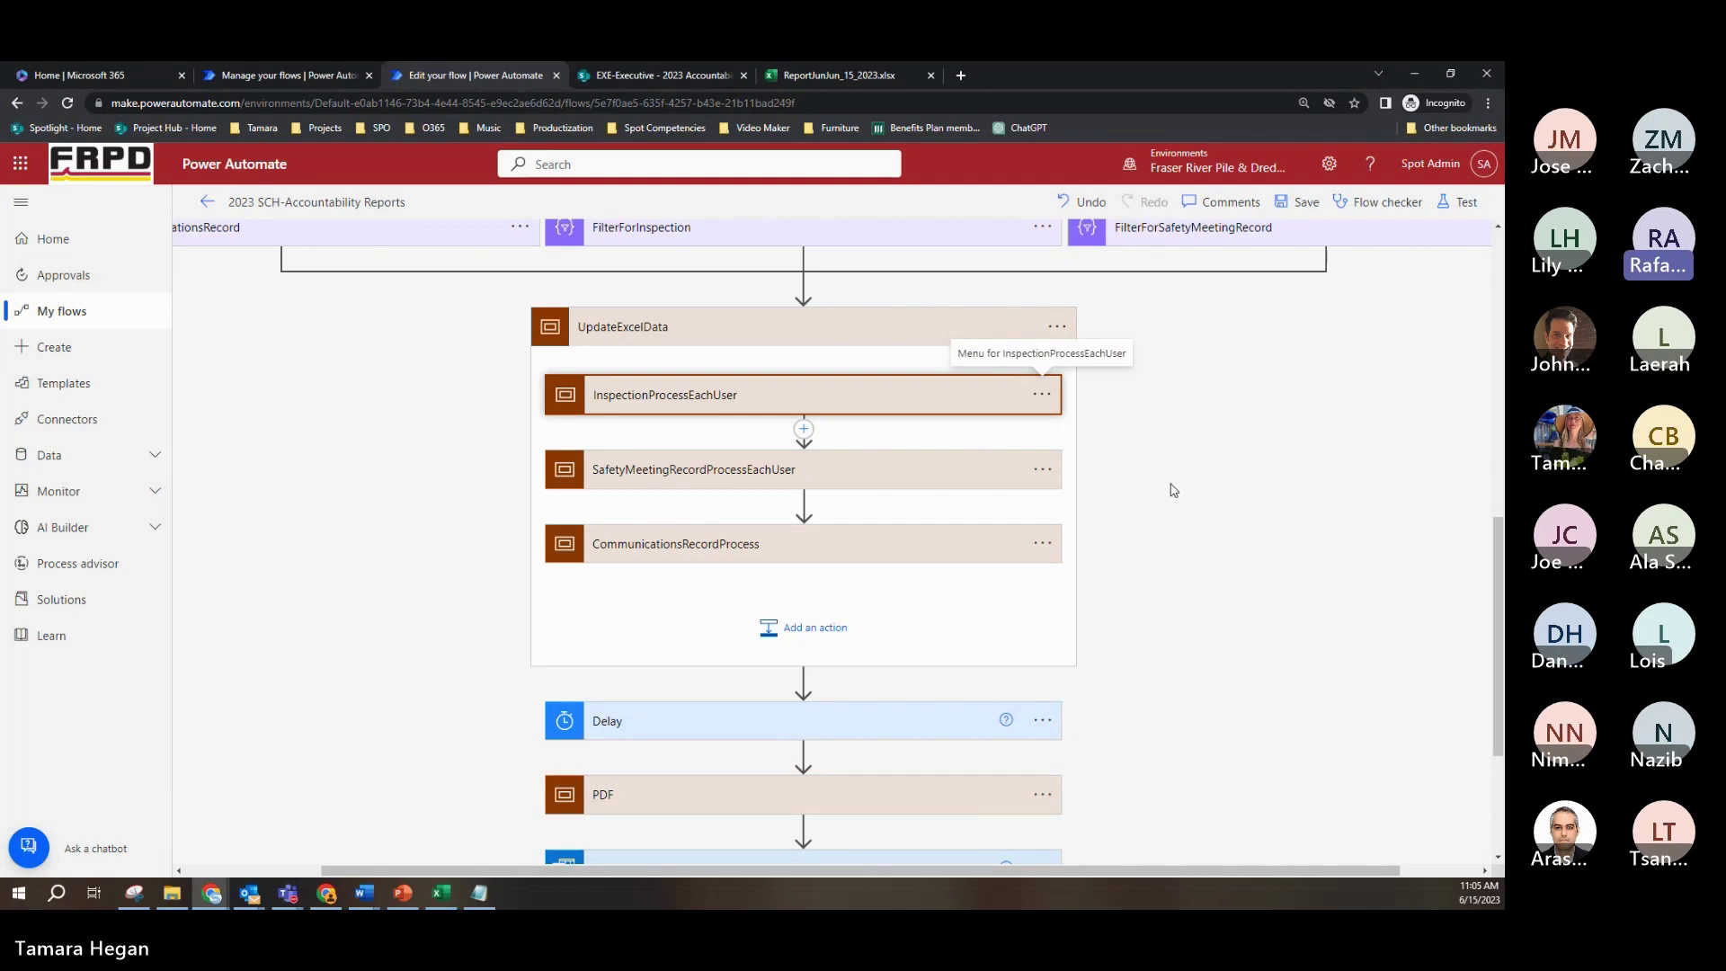
{"action": "left_click", "coordinate": [939, 472]}
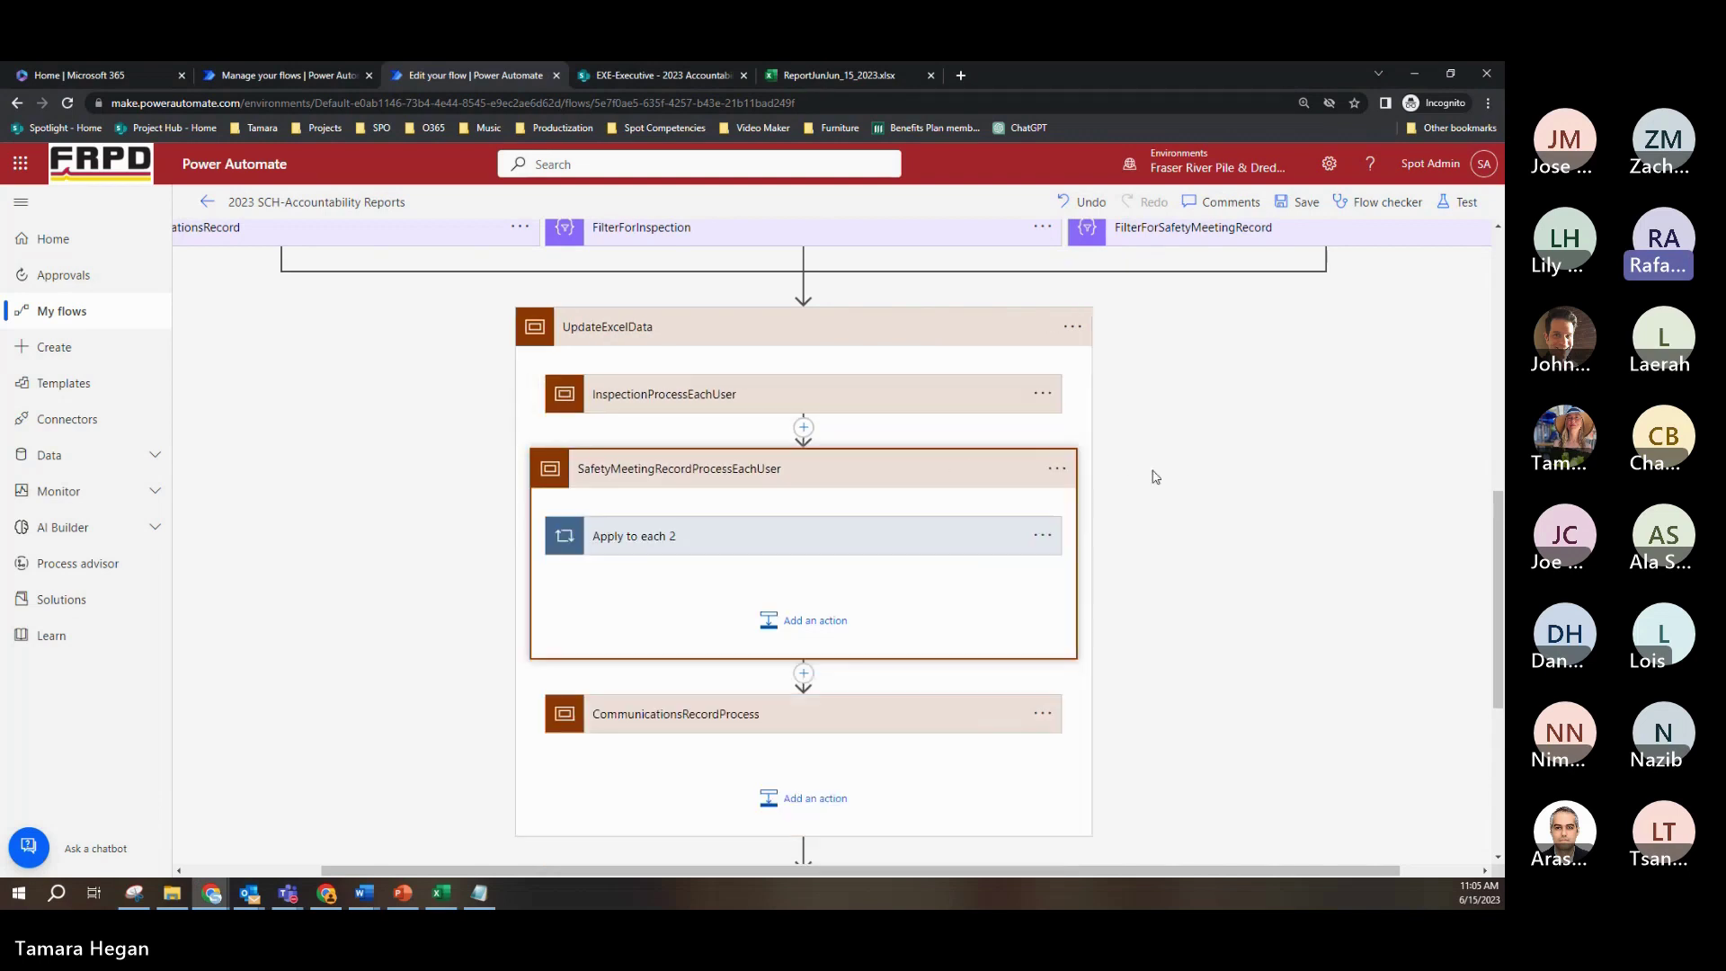
{"action": "left_click", "coordinate": [987, 540]}
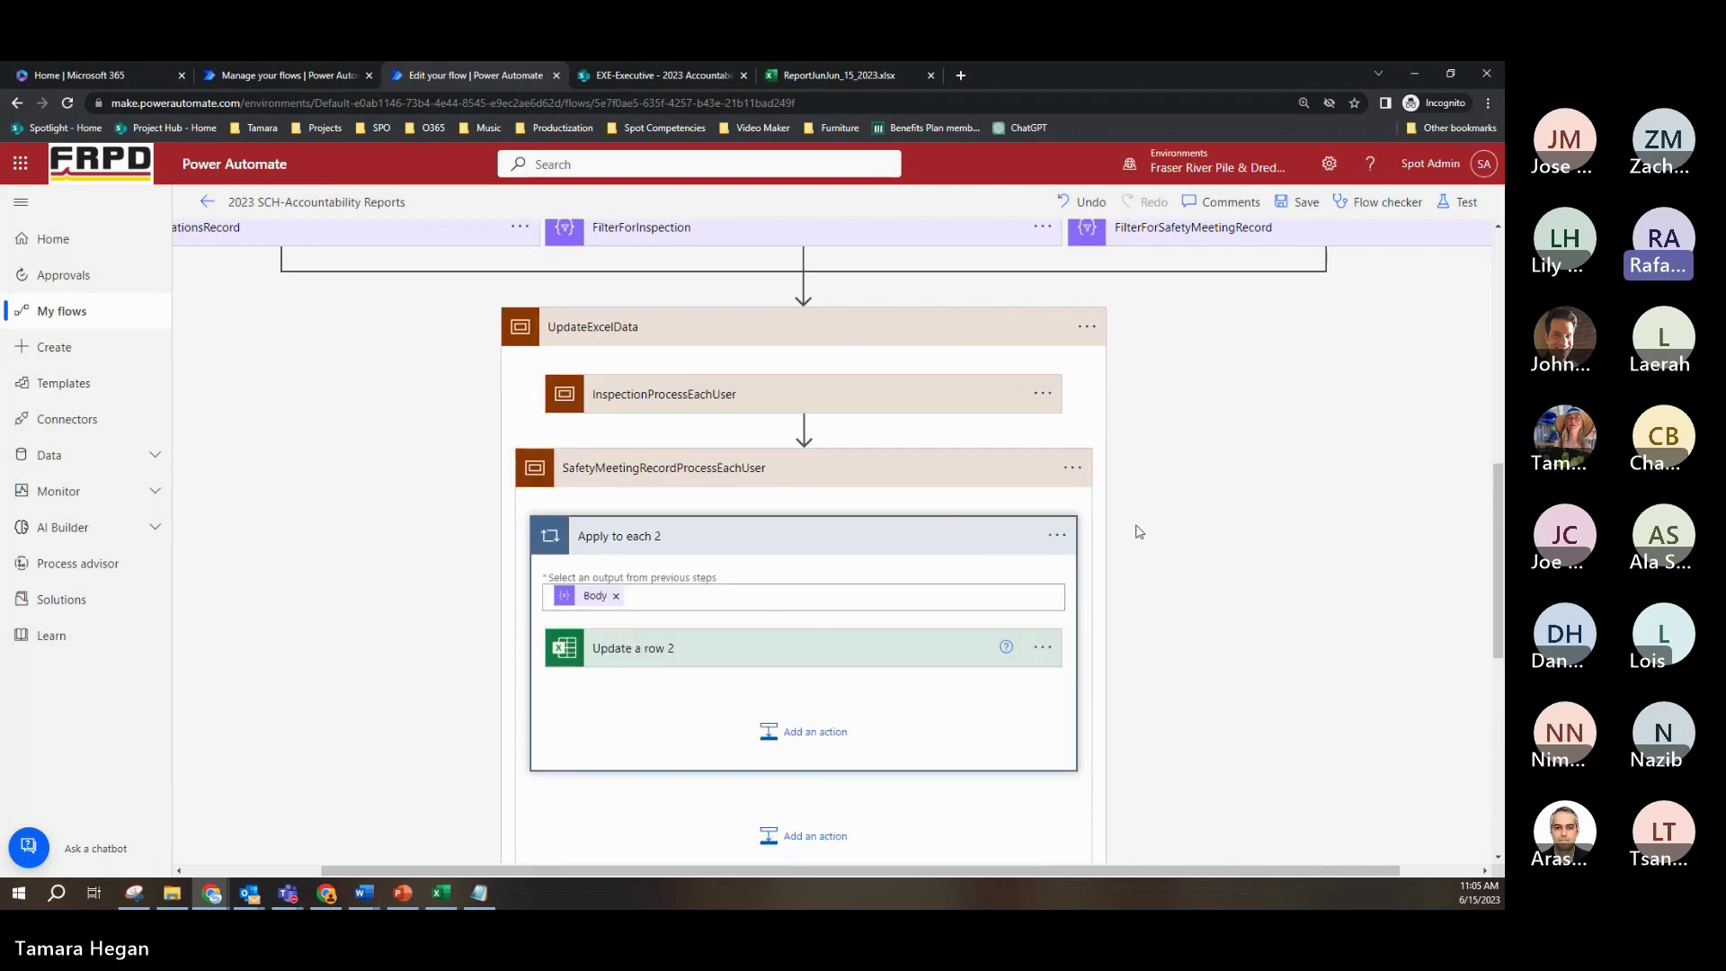
{"action": "left_click", "coordinate": [884, 649]}
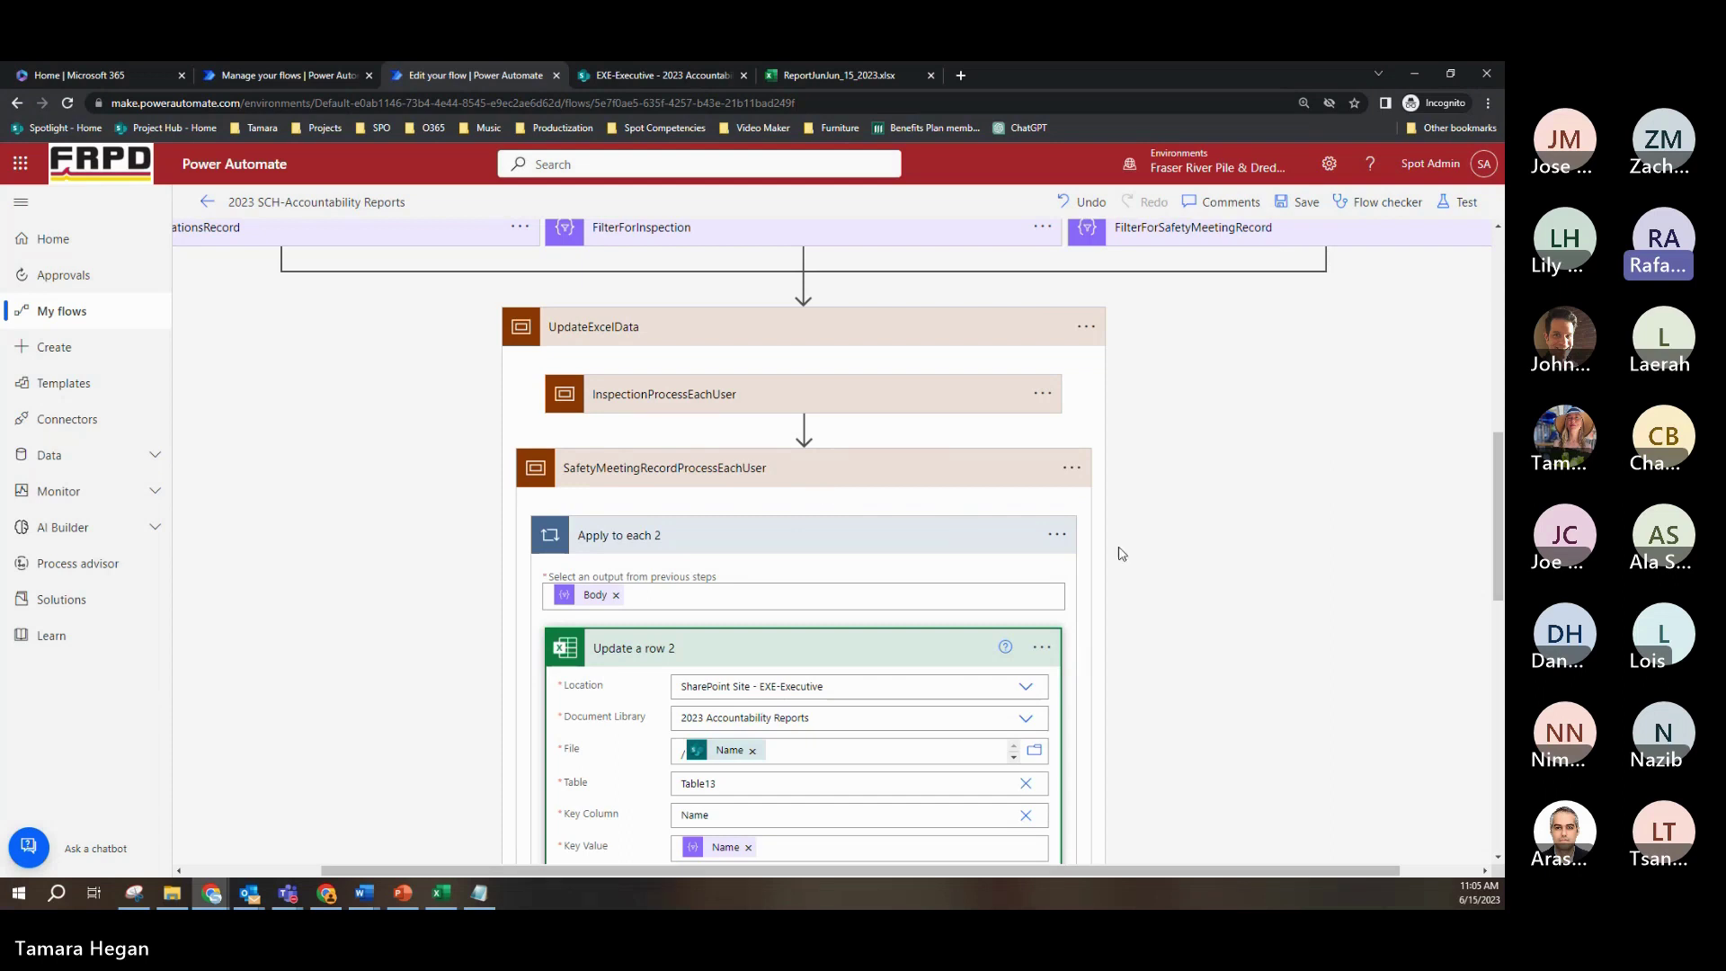
{"action": "scroll", "coordinate": [1119, 551], "scroll_direction": "down", "scroll_amount": 2}
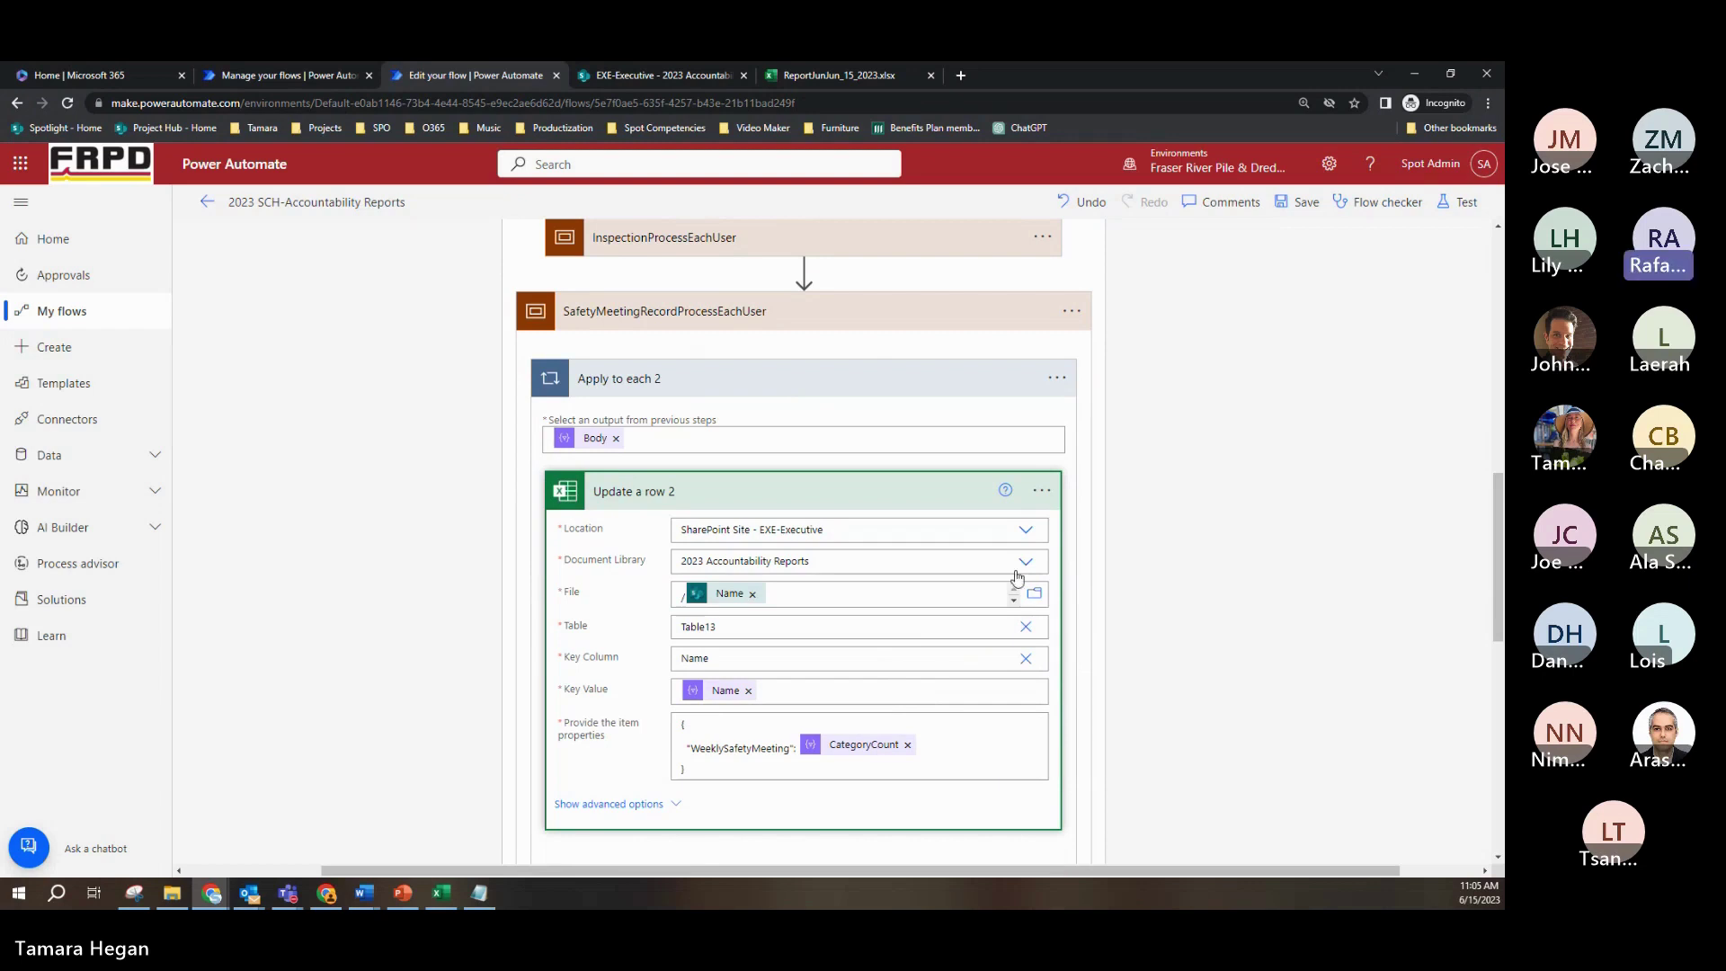
{"action": "left_click", "coordinate": [873, 324]}
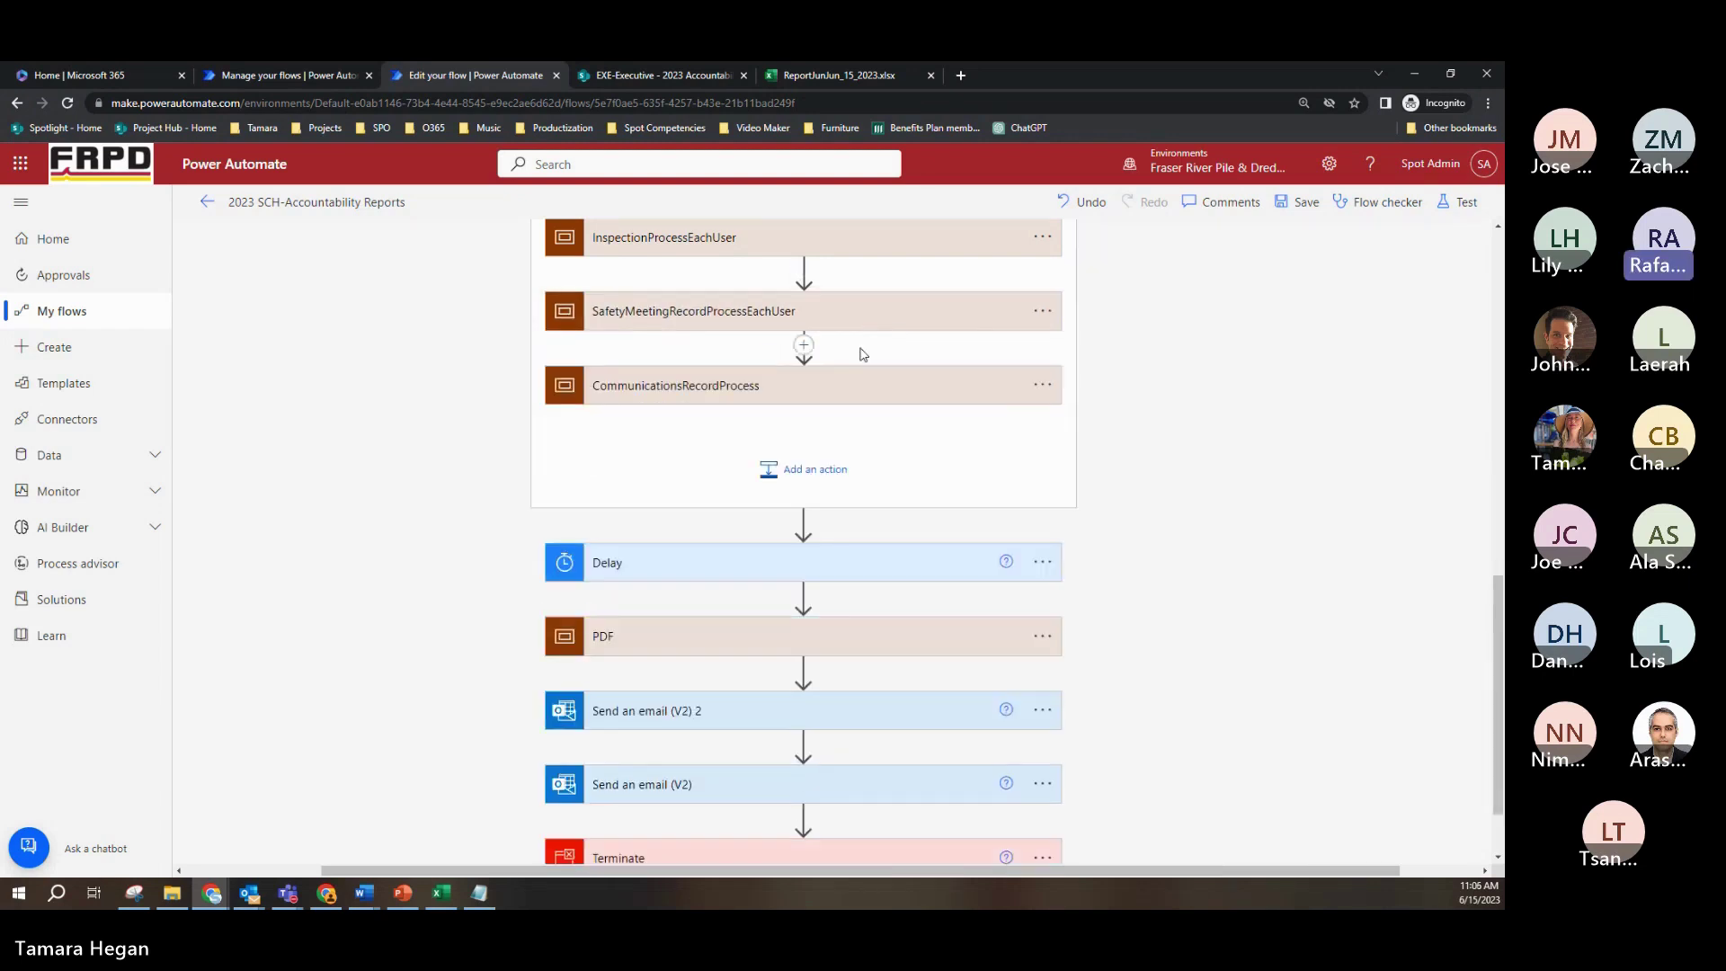
{"action": "left_click", "coordinate": [845, 393]}
{"action": "left_click", "coordinate": [836, 463]}
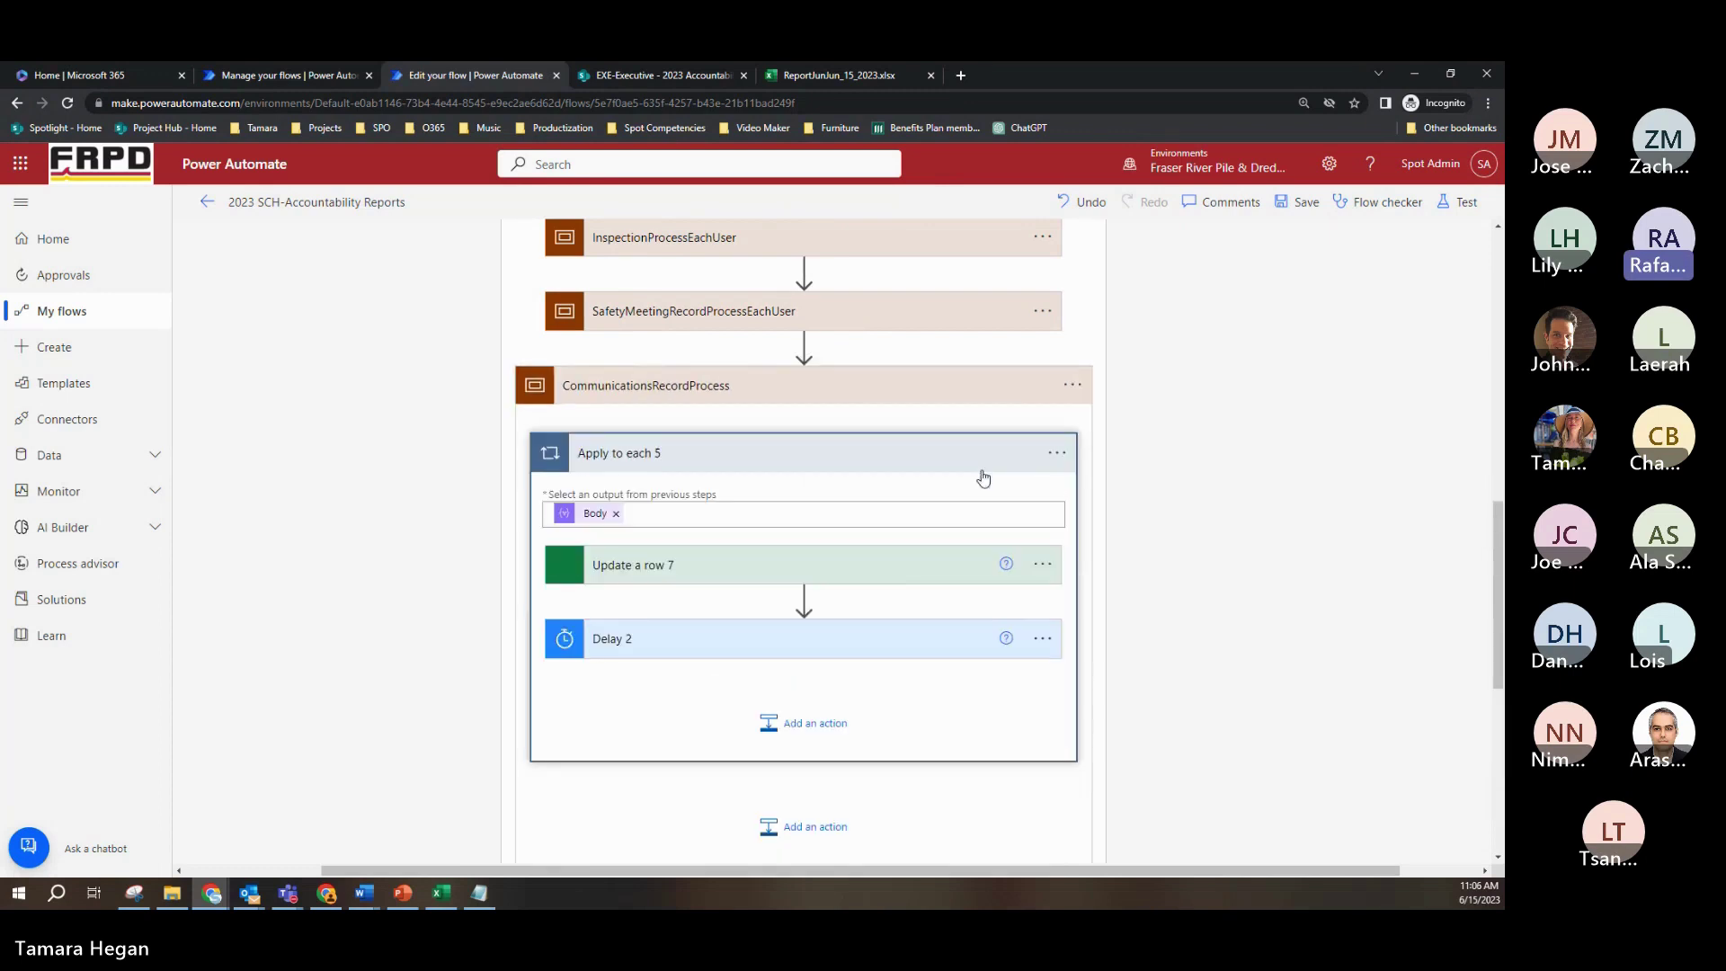
{"action": "left_click", "coordinate": [878, 579]}
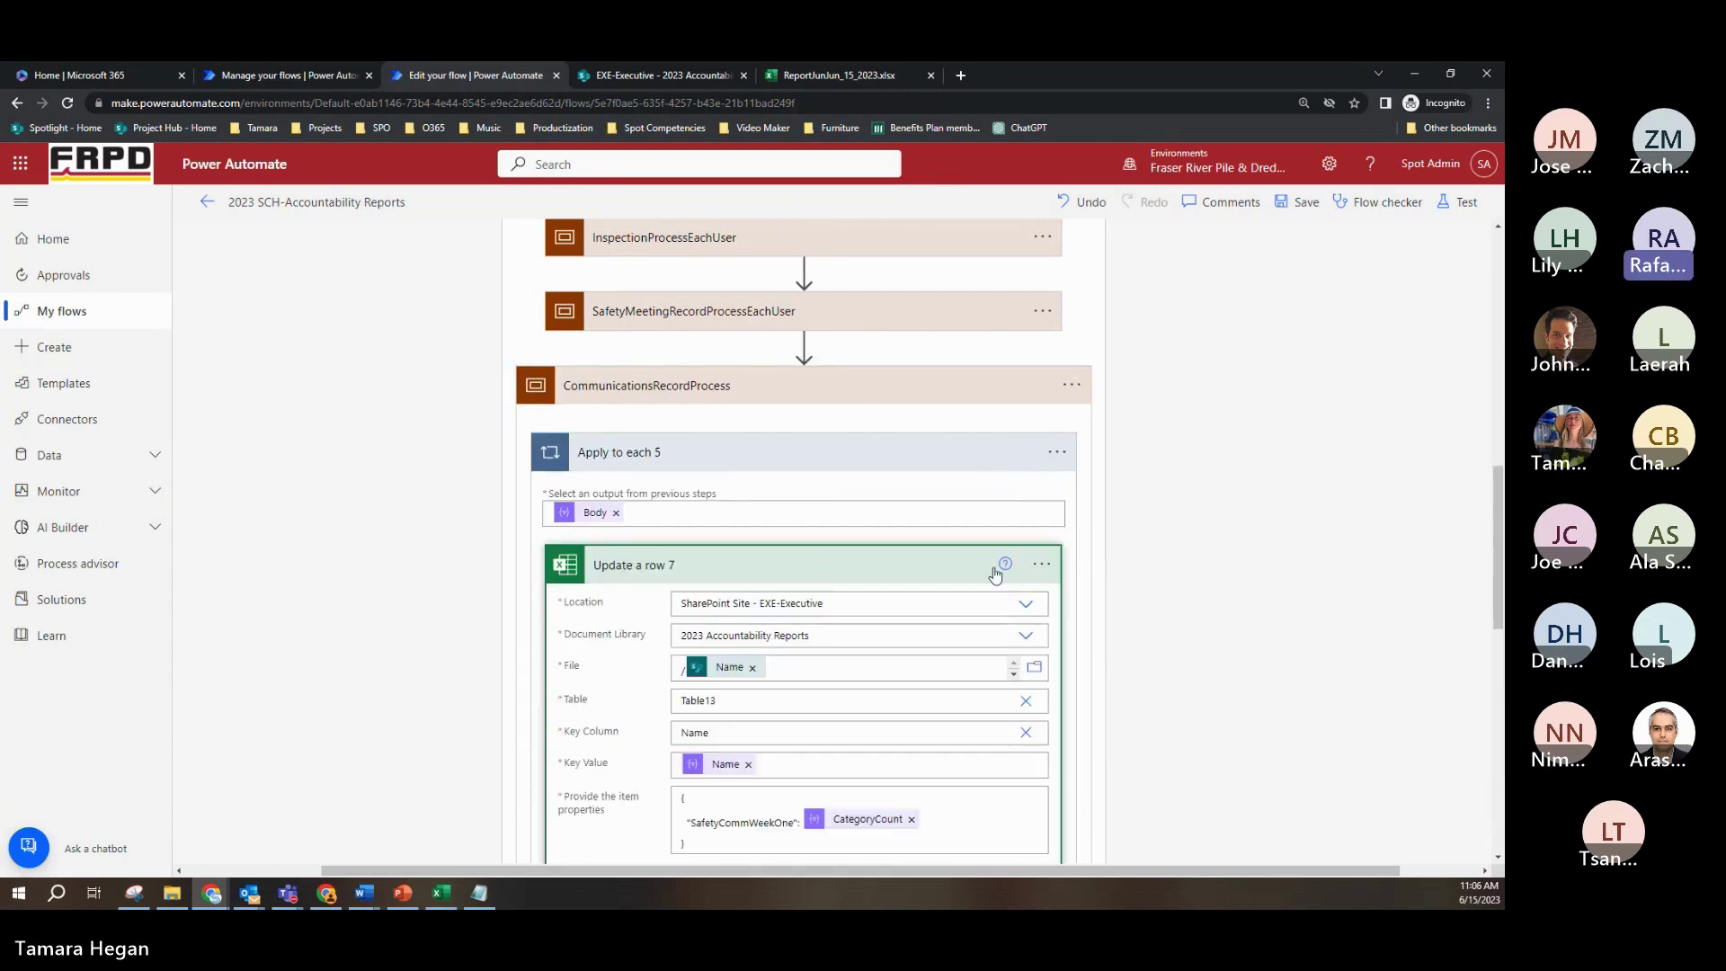
{"action": "scroll", "coordinate": [976, 681], "scroll_direction": "down", "scroll_amount": 2}
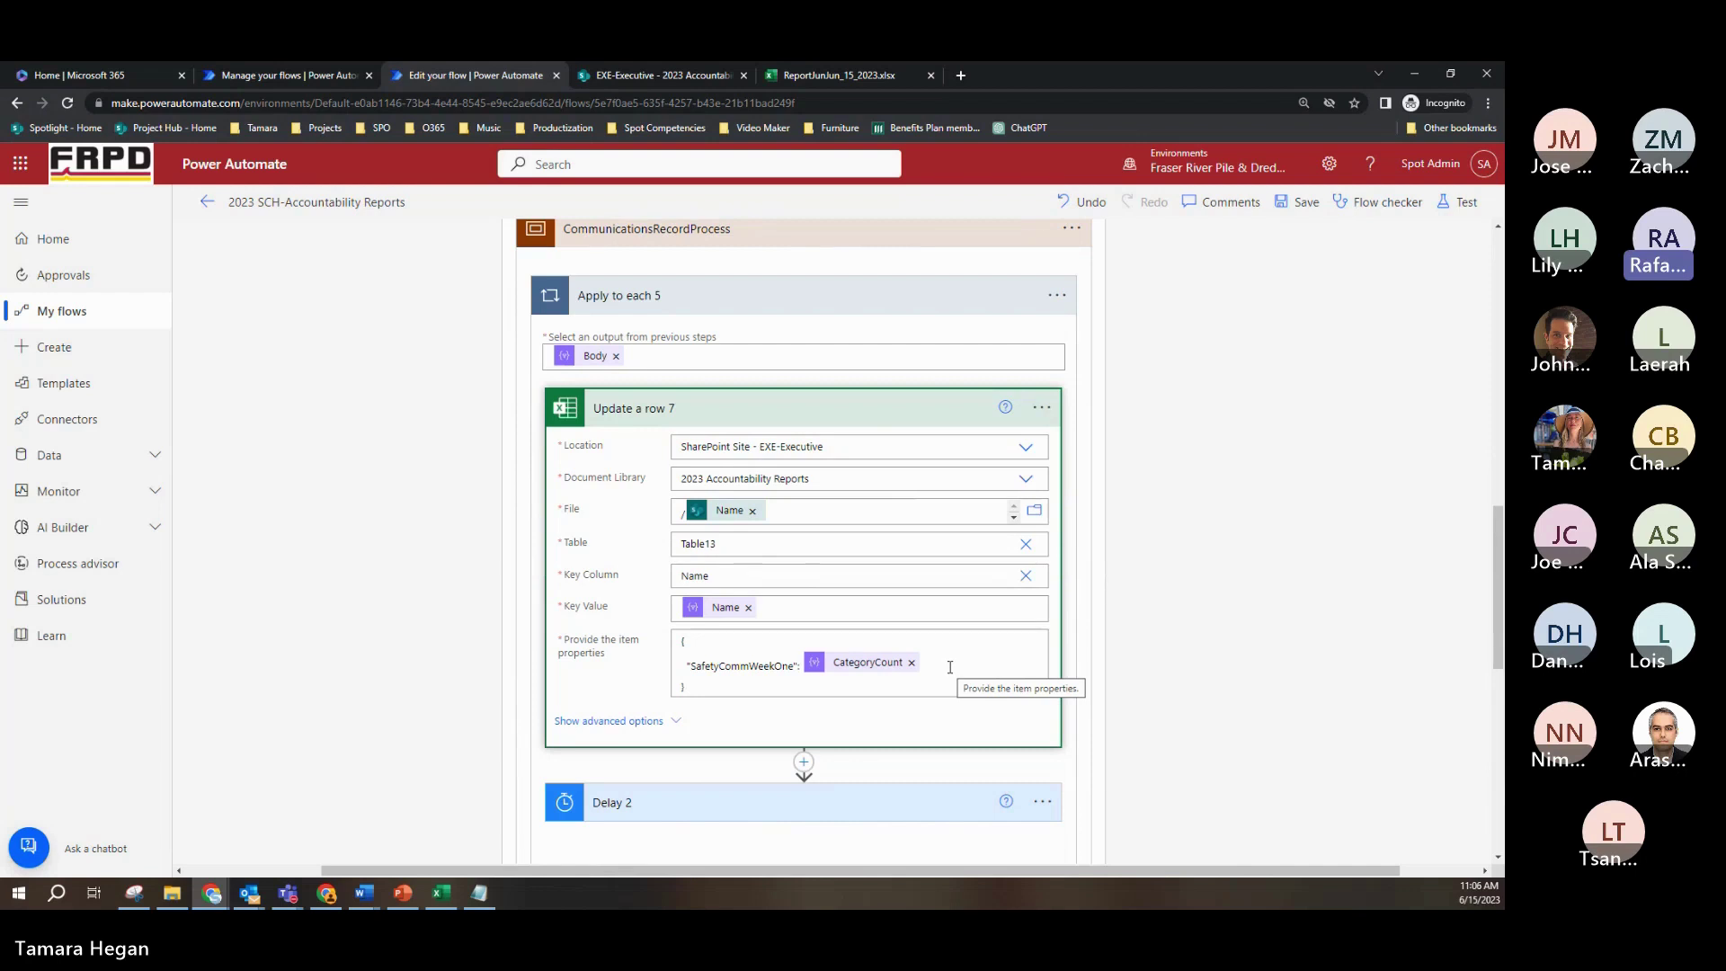
{"action": "left_click", "coordinate": [849, 236]}
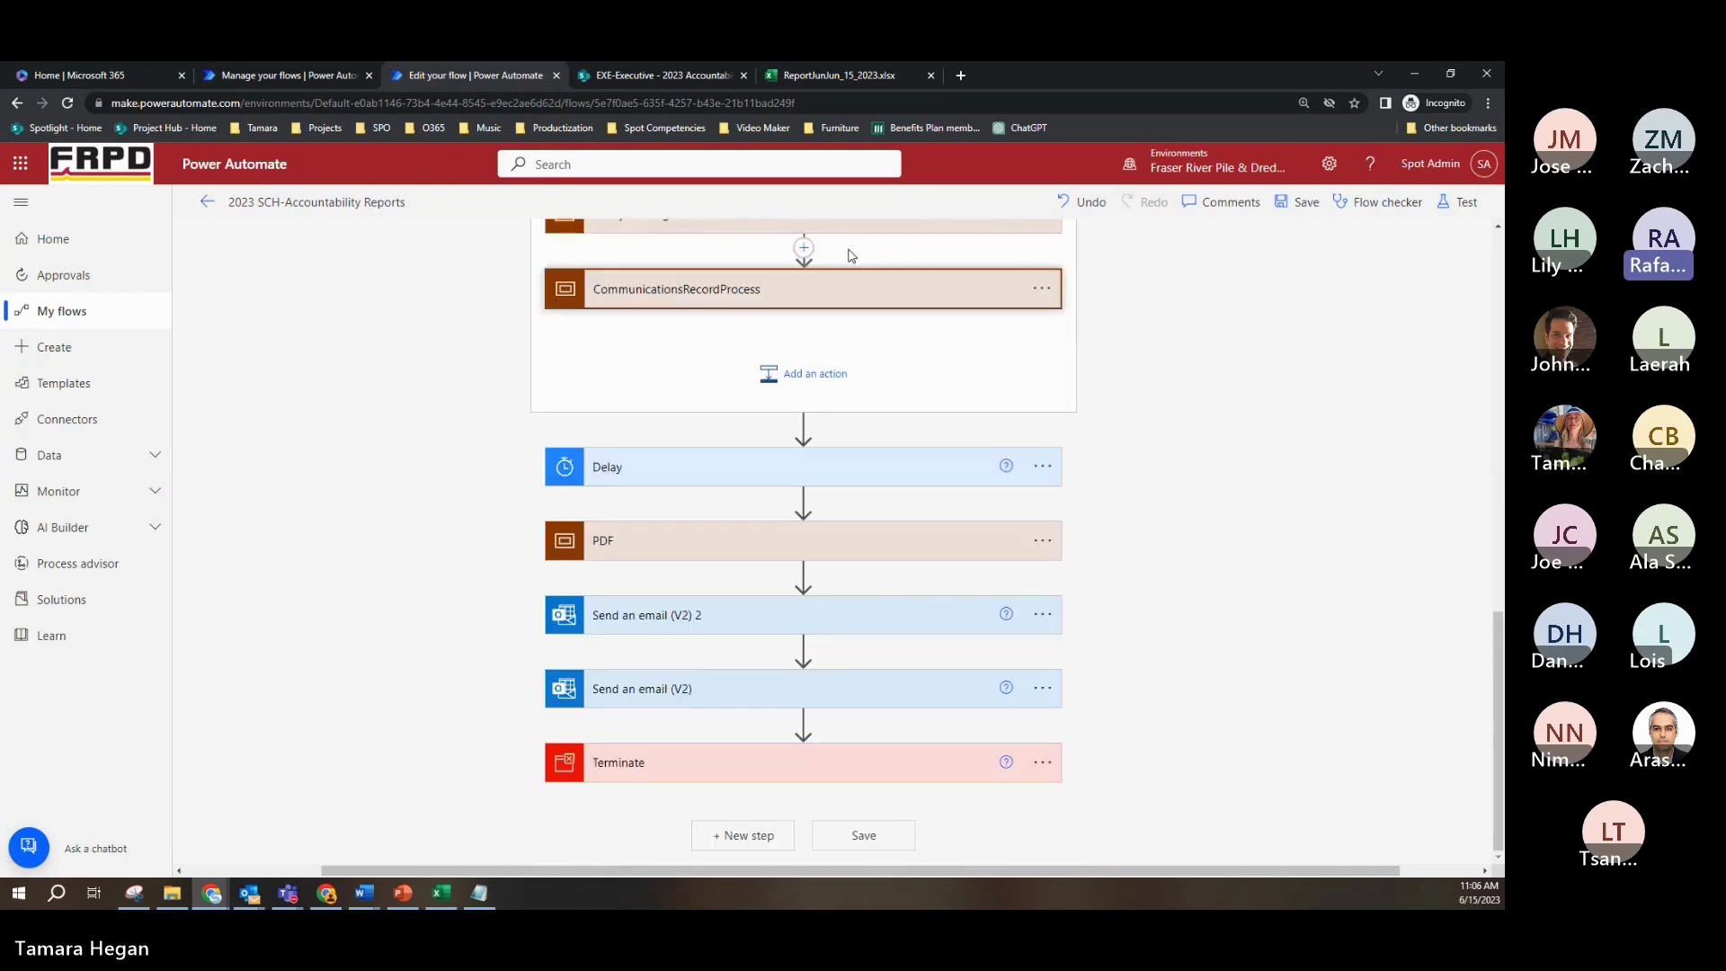
Step: Expand the Delay step to show its Count of 1 and Unit of Minute
{"action": "left_click", "coordinate": [852, 478]}
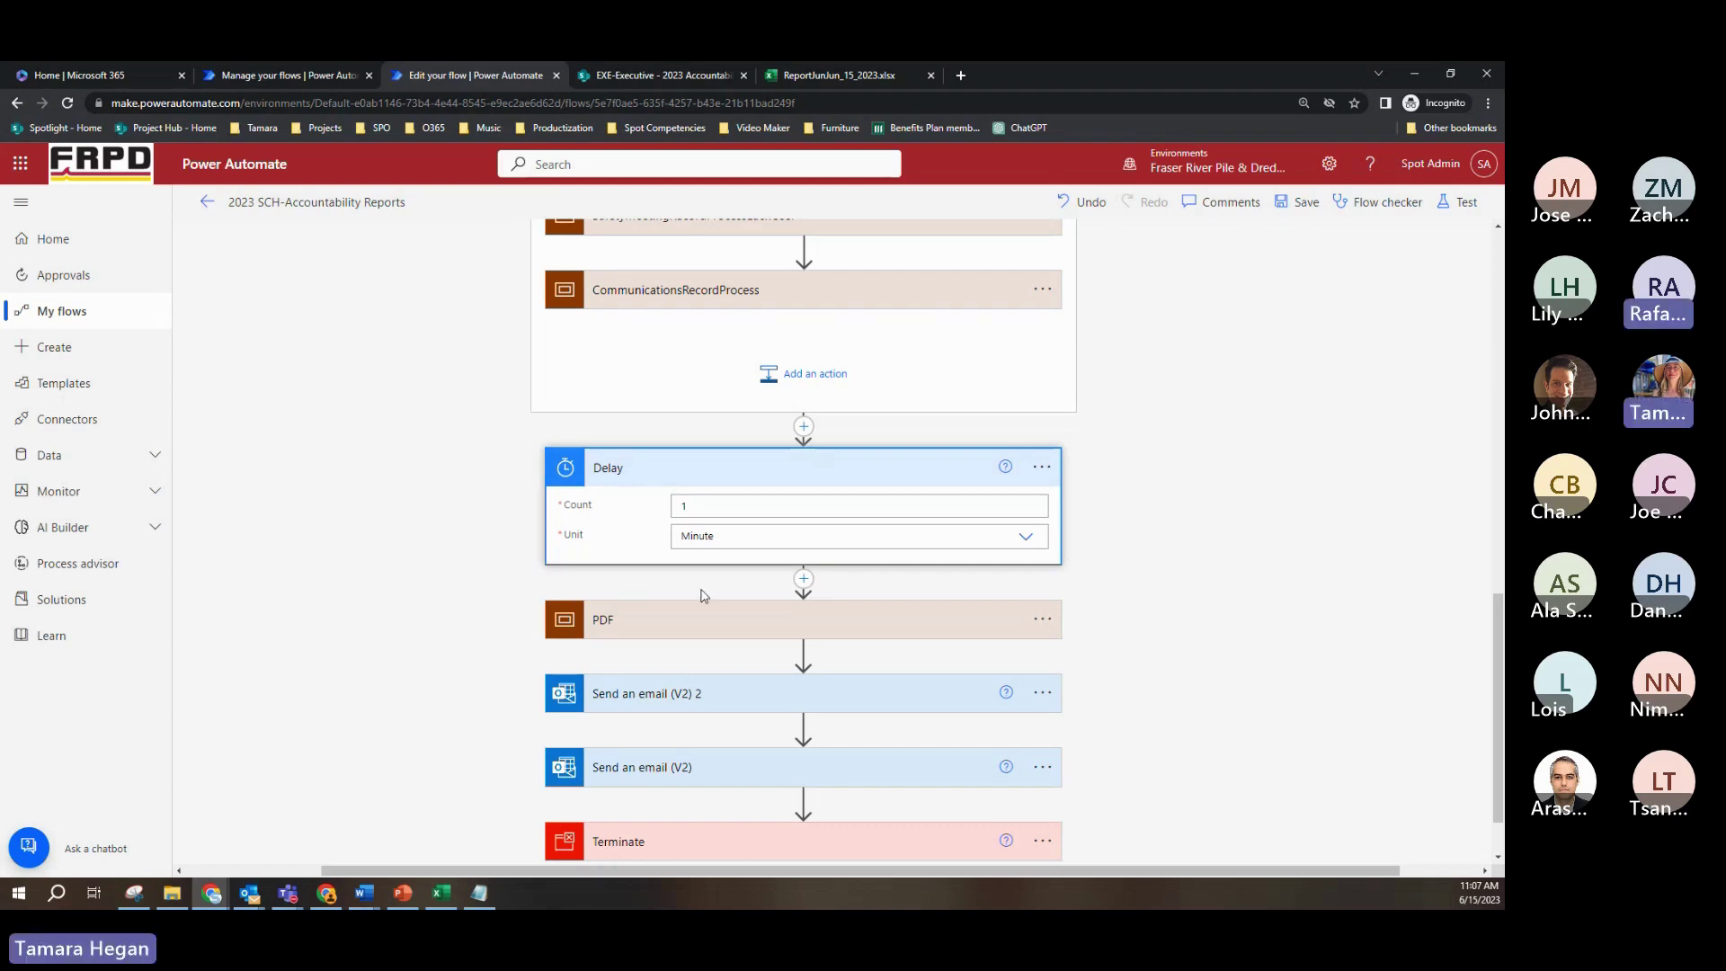
Step: Expand the PDF scope to review Get file content using path and Create file 2's folder, name and content
{"action": "left_click", "coordinate": [766, 619]}
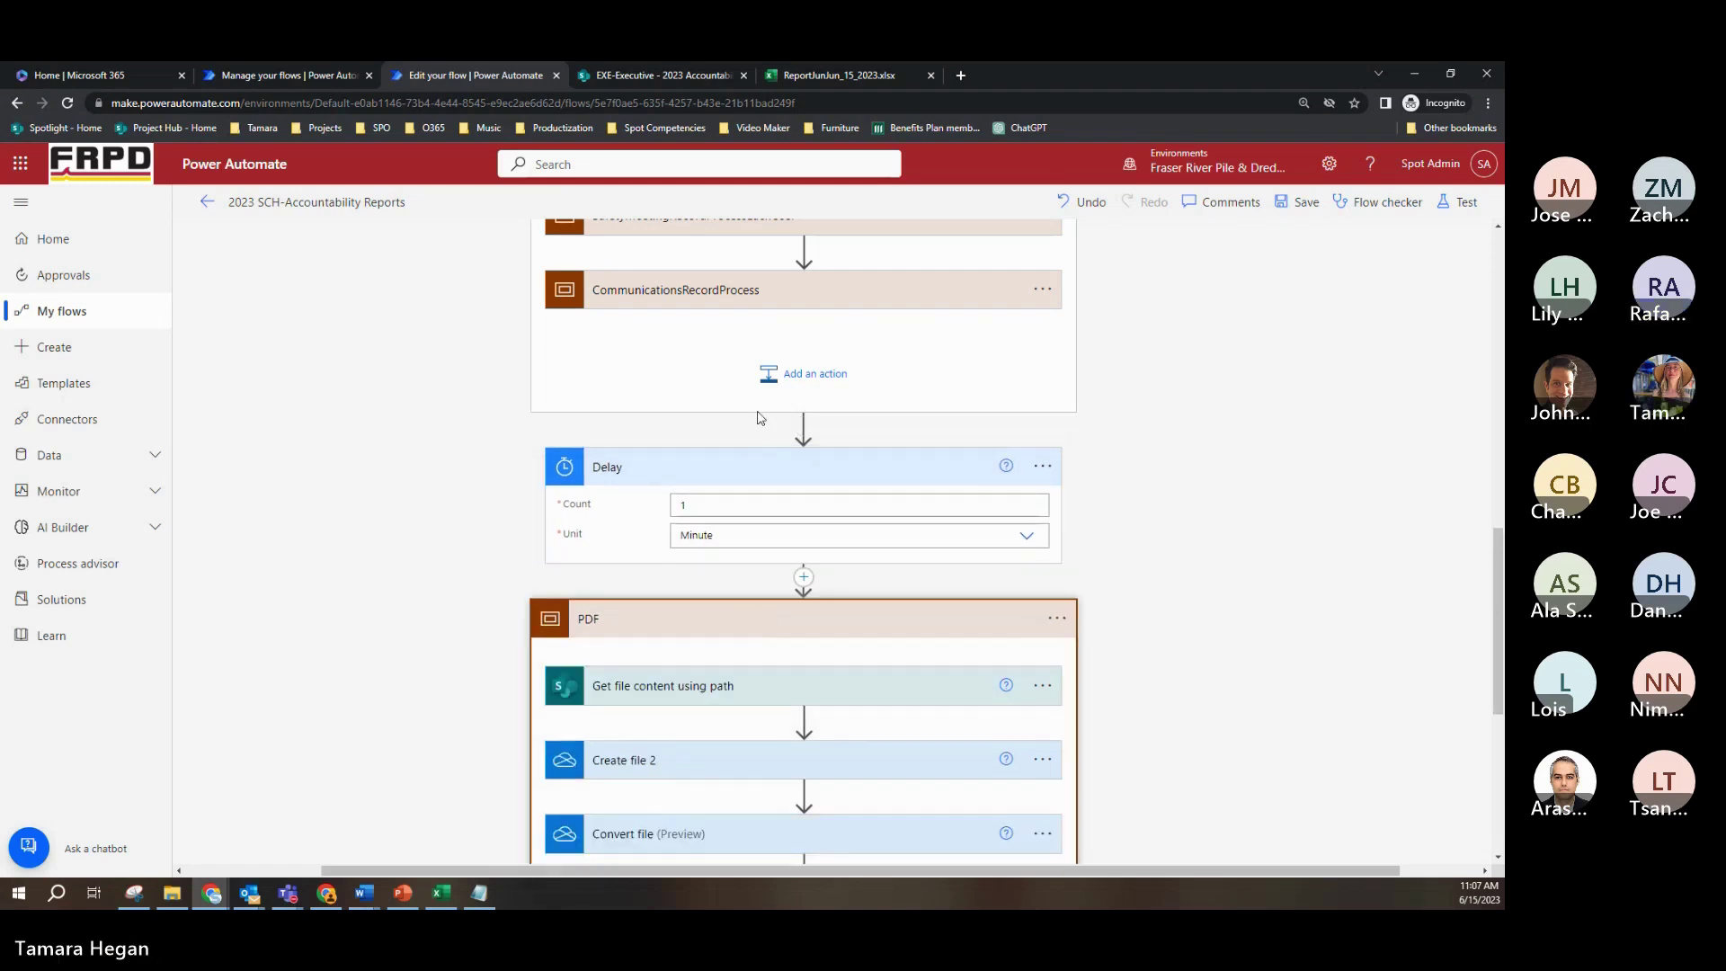
{"action": "left_click", "coordinate": [804, 470]}
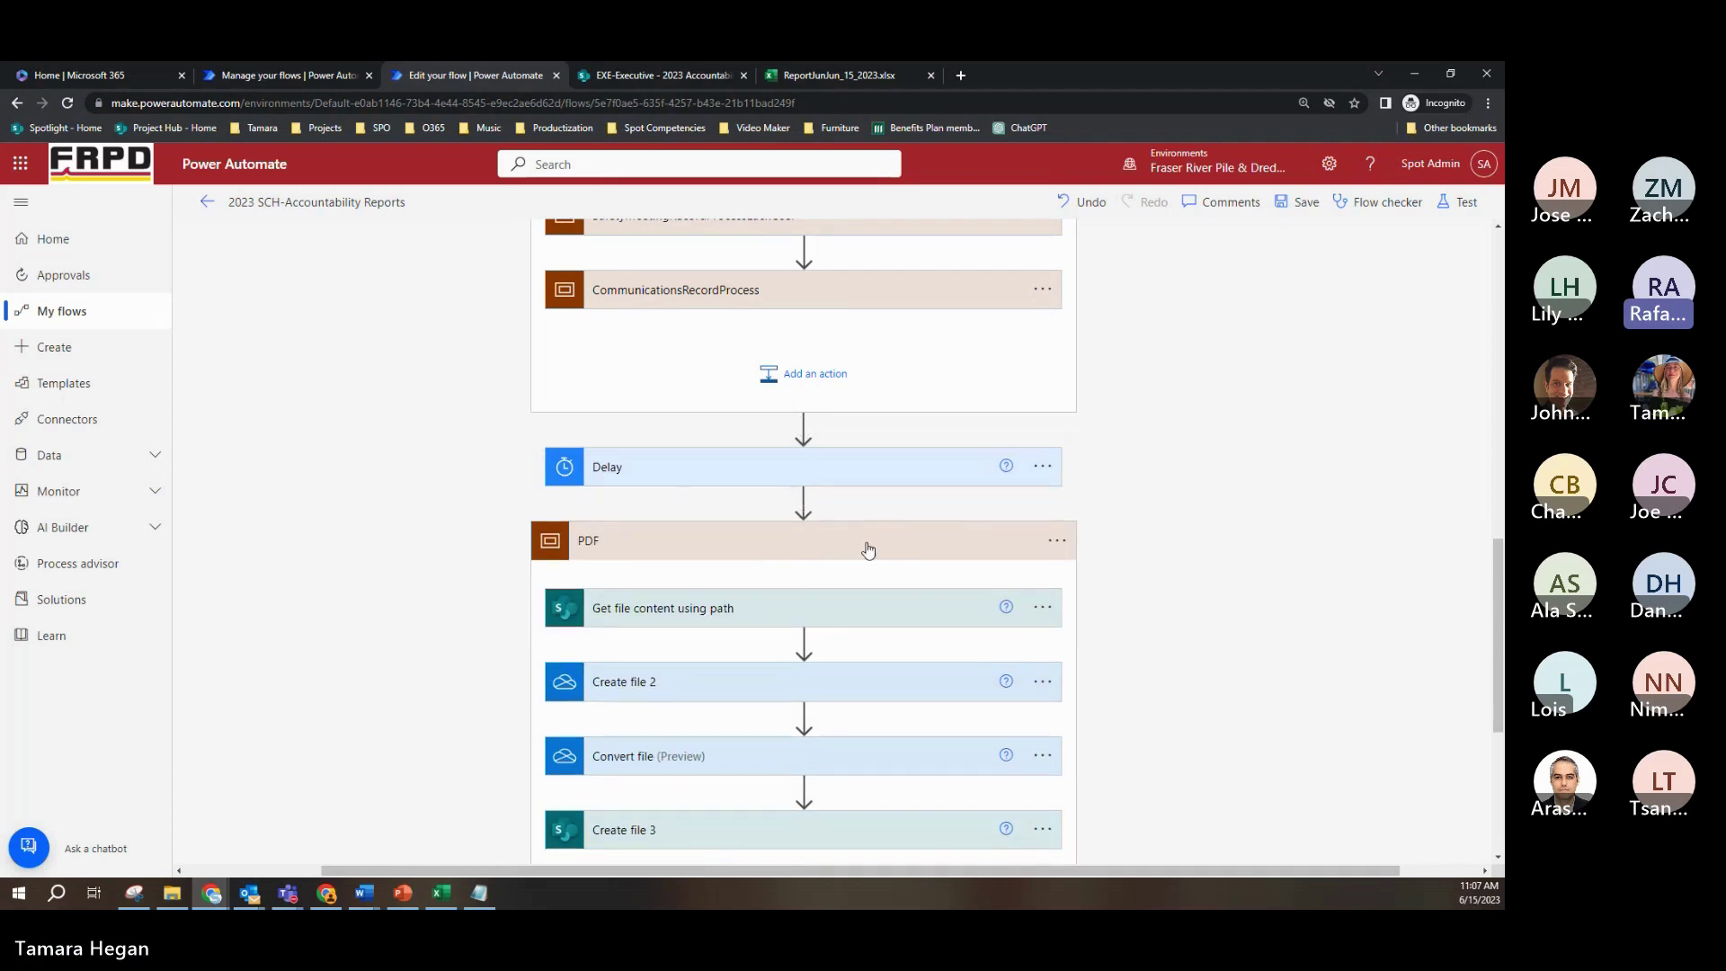
{"action": "scroll", "coordinate": [872, 558], "scroll_direction": "down", "scroll_amount": 2}
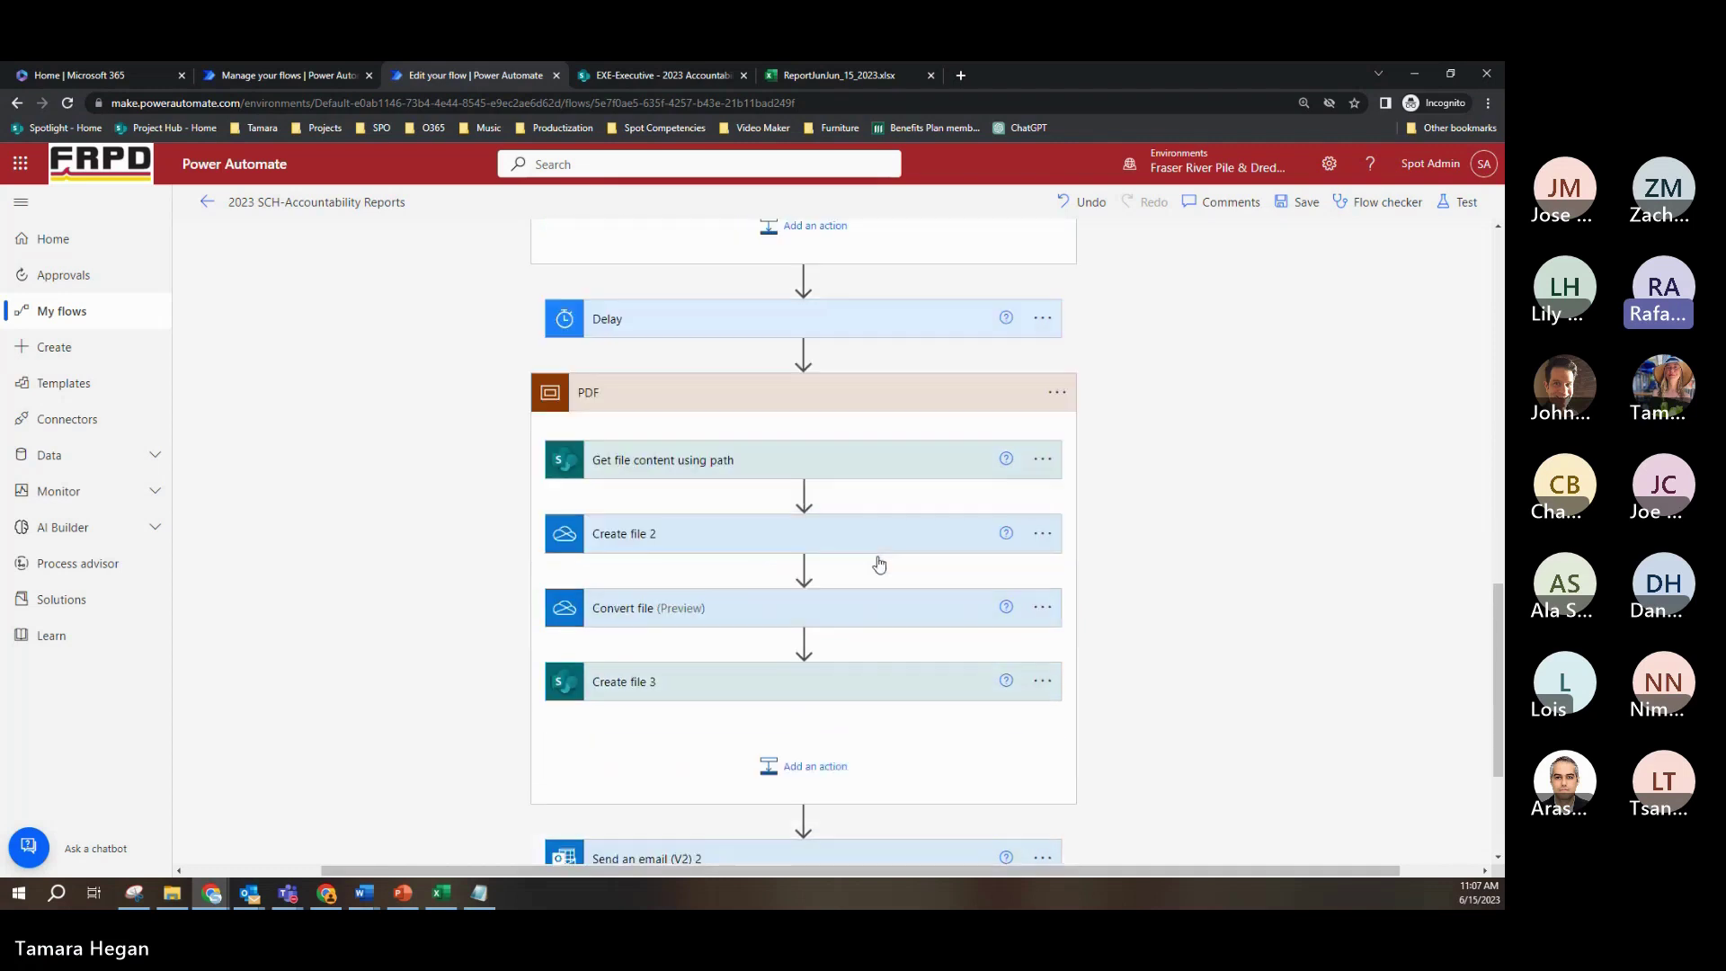
{"action": "left_click", "coordinate": [823, 454]}
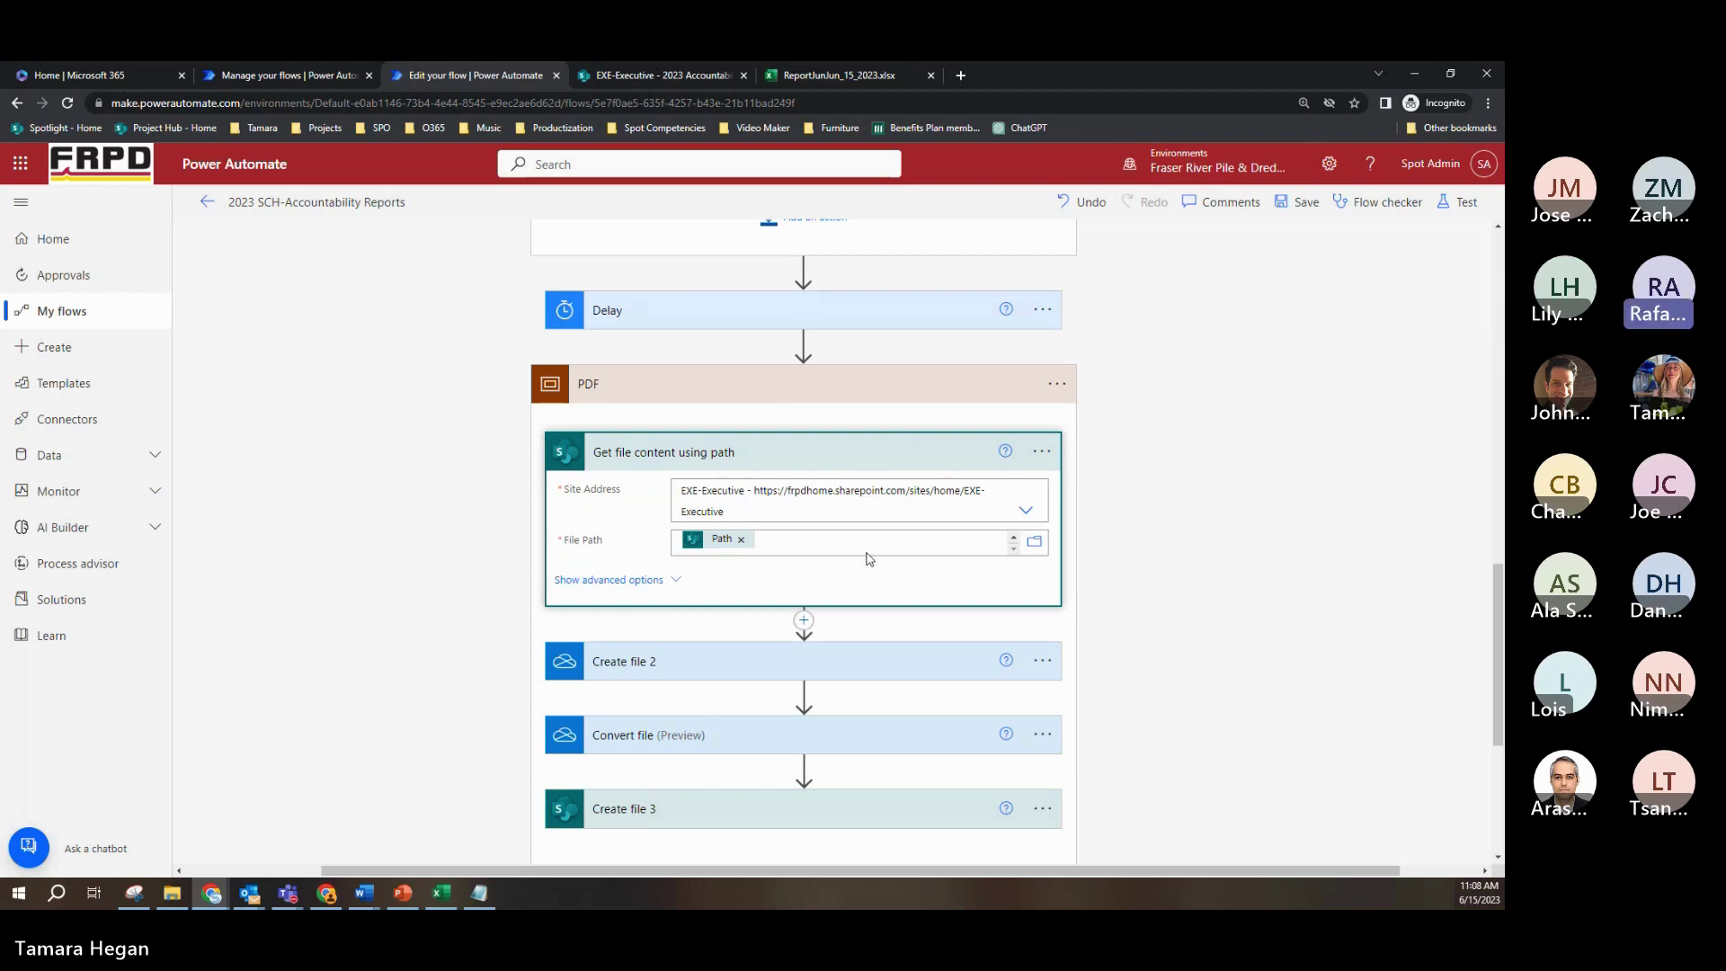
{"action": "scroll", "coordinate": [865, 559], "scroll_direction": "down", "scroll_amount": 2}
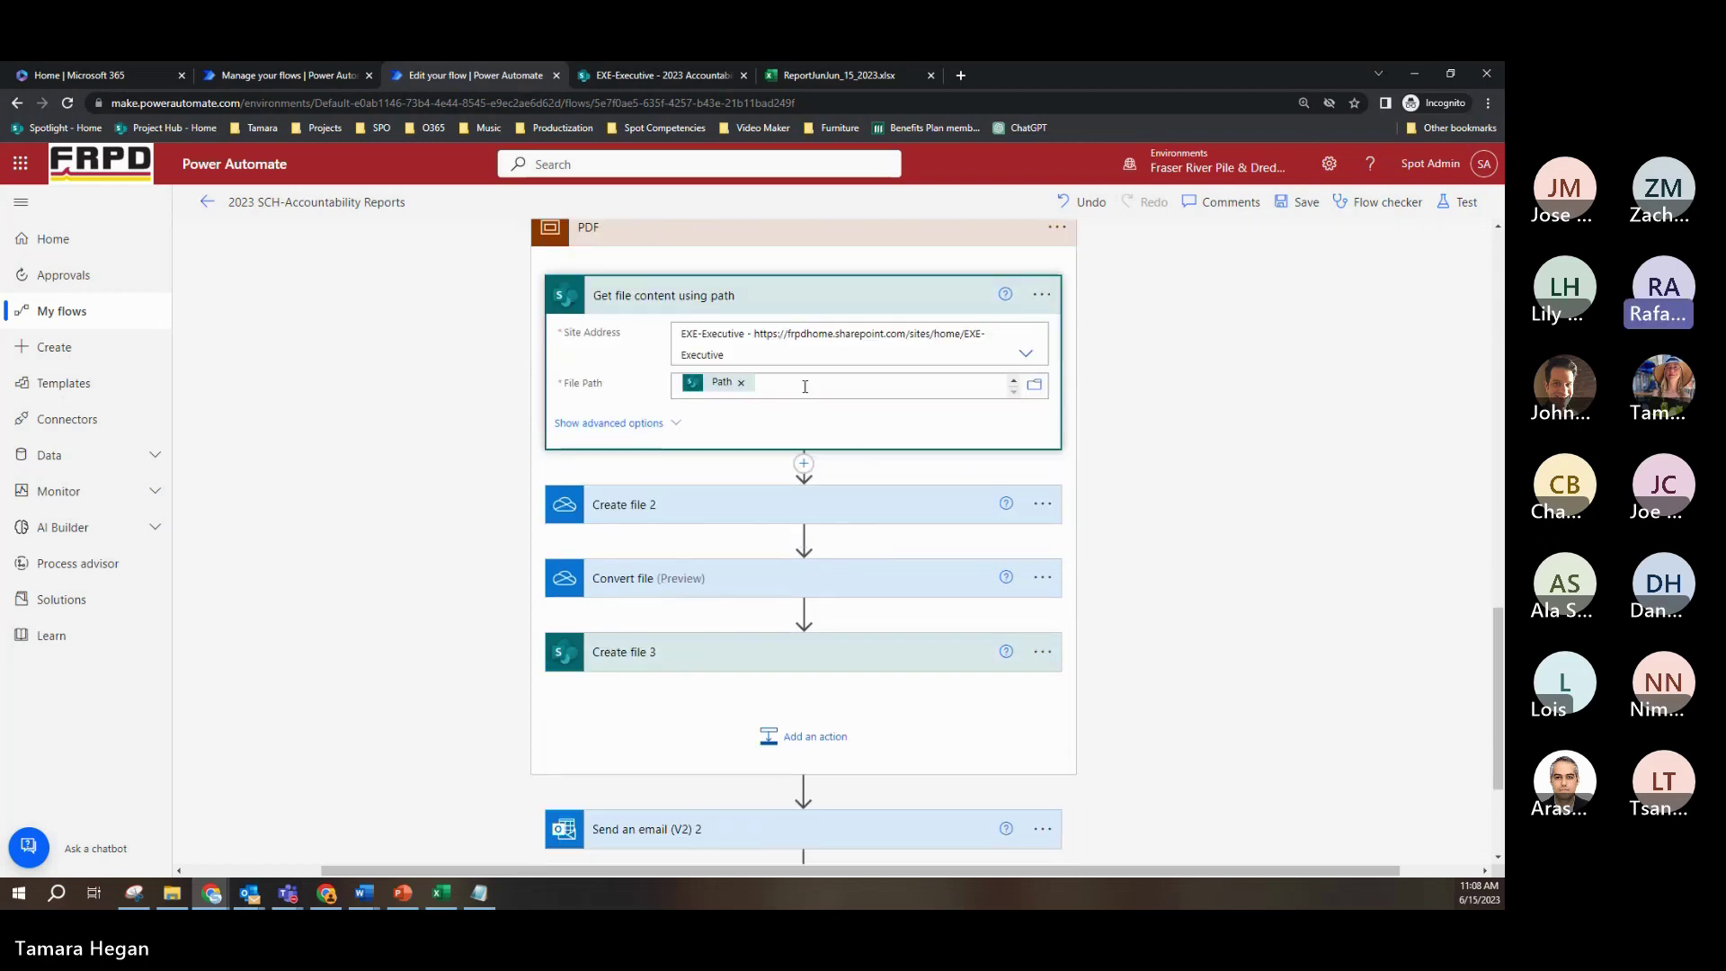
{"action": "left_click", "coordinate": [819, 504]}
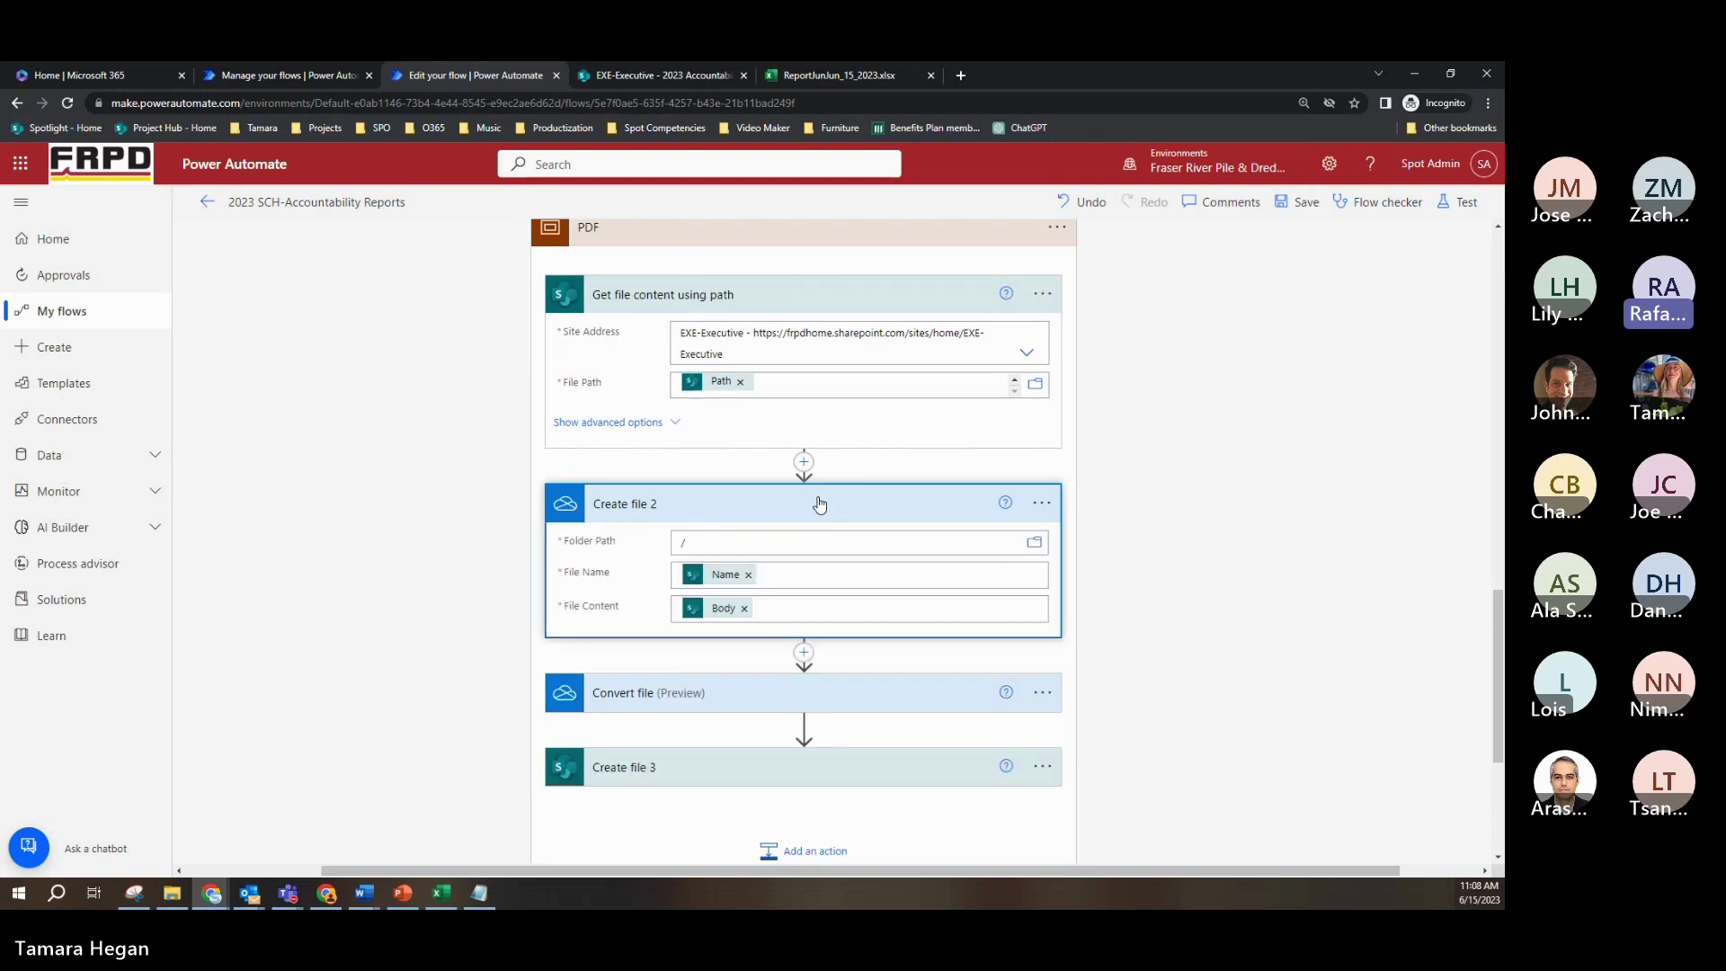
{"action": "left_click", "coordinate": [866, 300]}
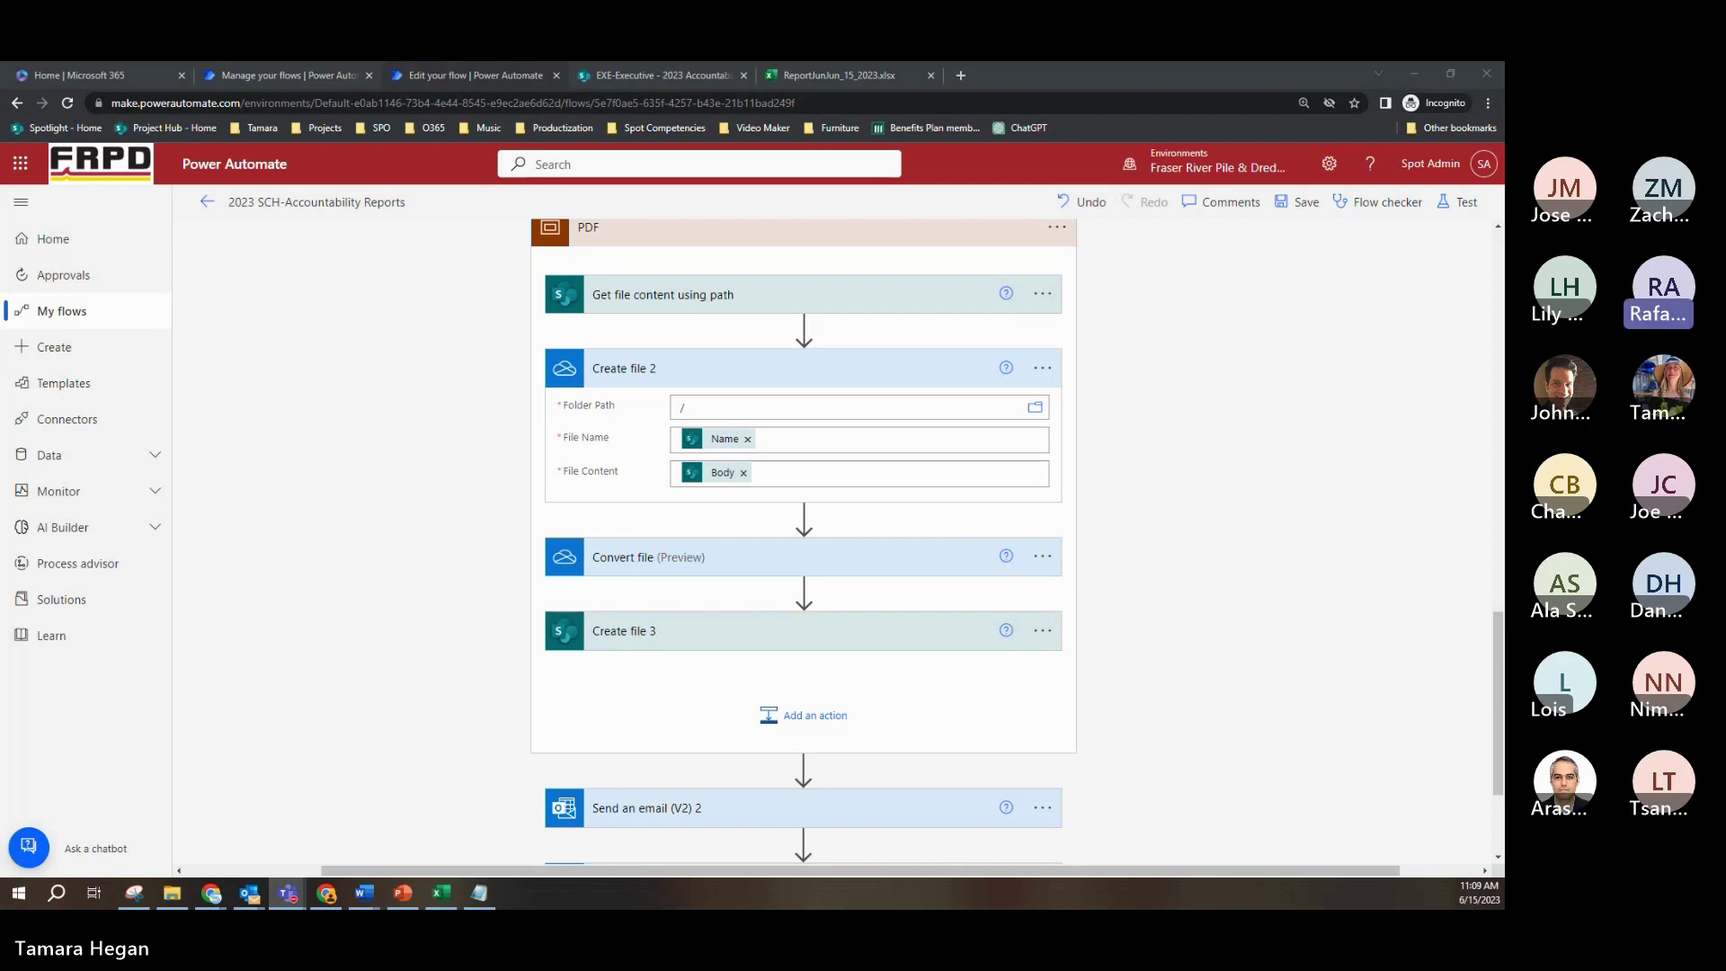
Step: Expand the Convert file step to show File set to Id and Target type PDF
{"action": "key", "text": "alt+Tab"}
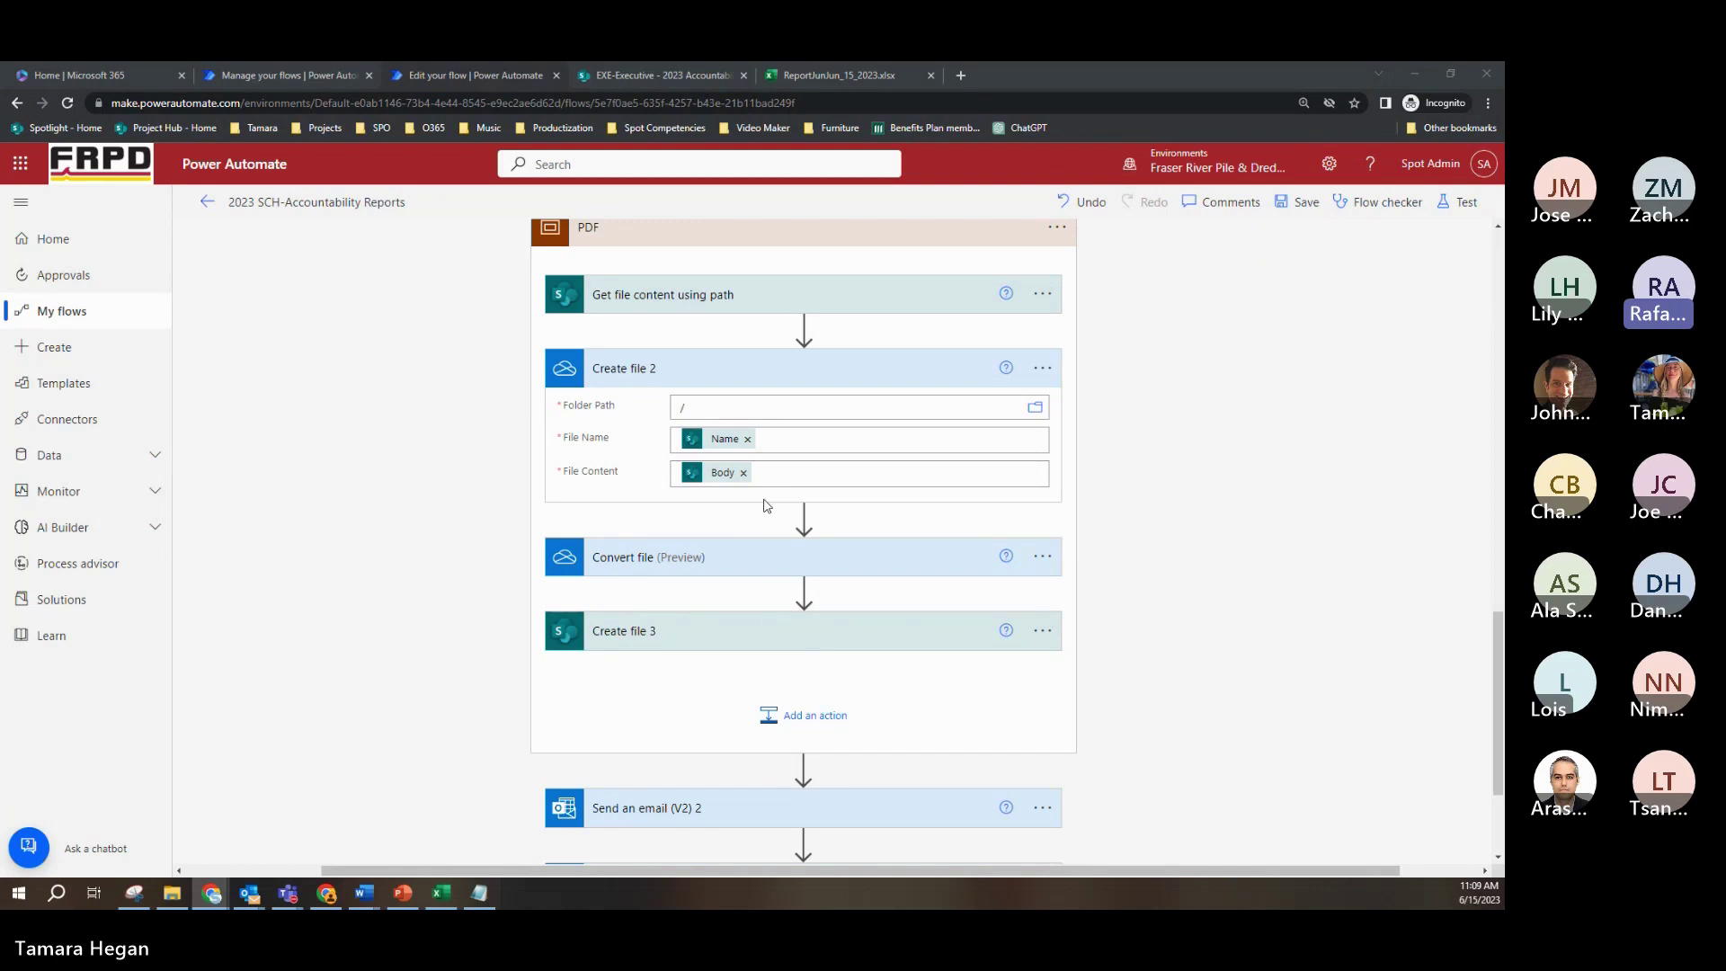
{"action": "left_click", "coordinate": [798, 565]}
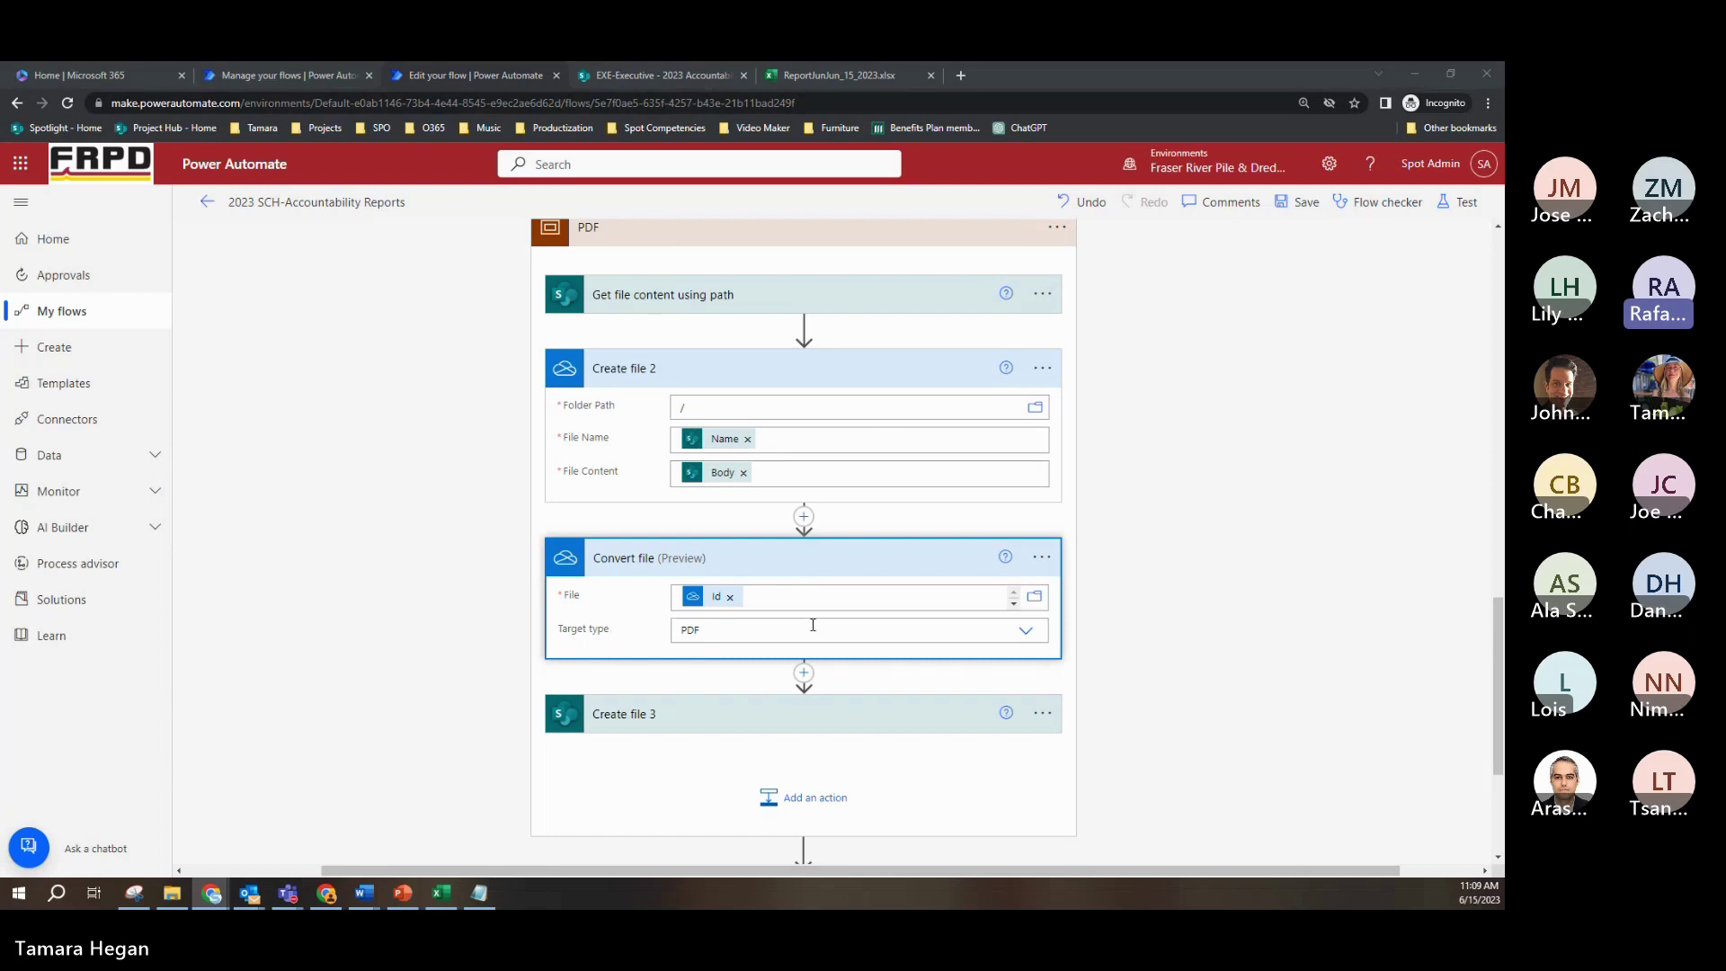
Step: Fold Create file 2 and expand Create file 3, showing the EXE-Executive site and /2023 Accountability Reports folder
{"action": "left_click", "coordinate": [854, 382]}
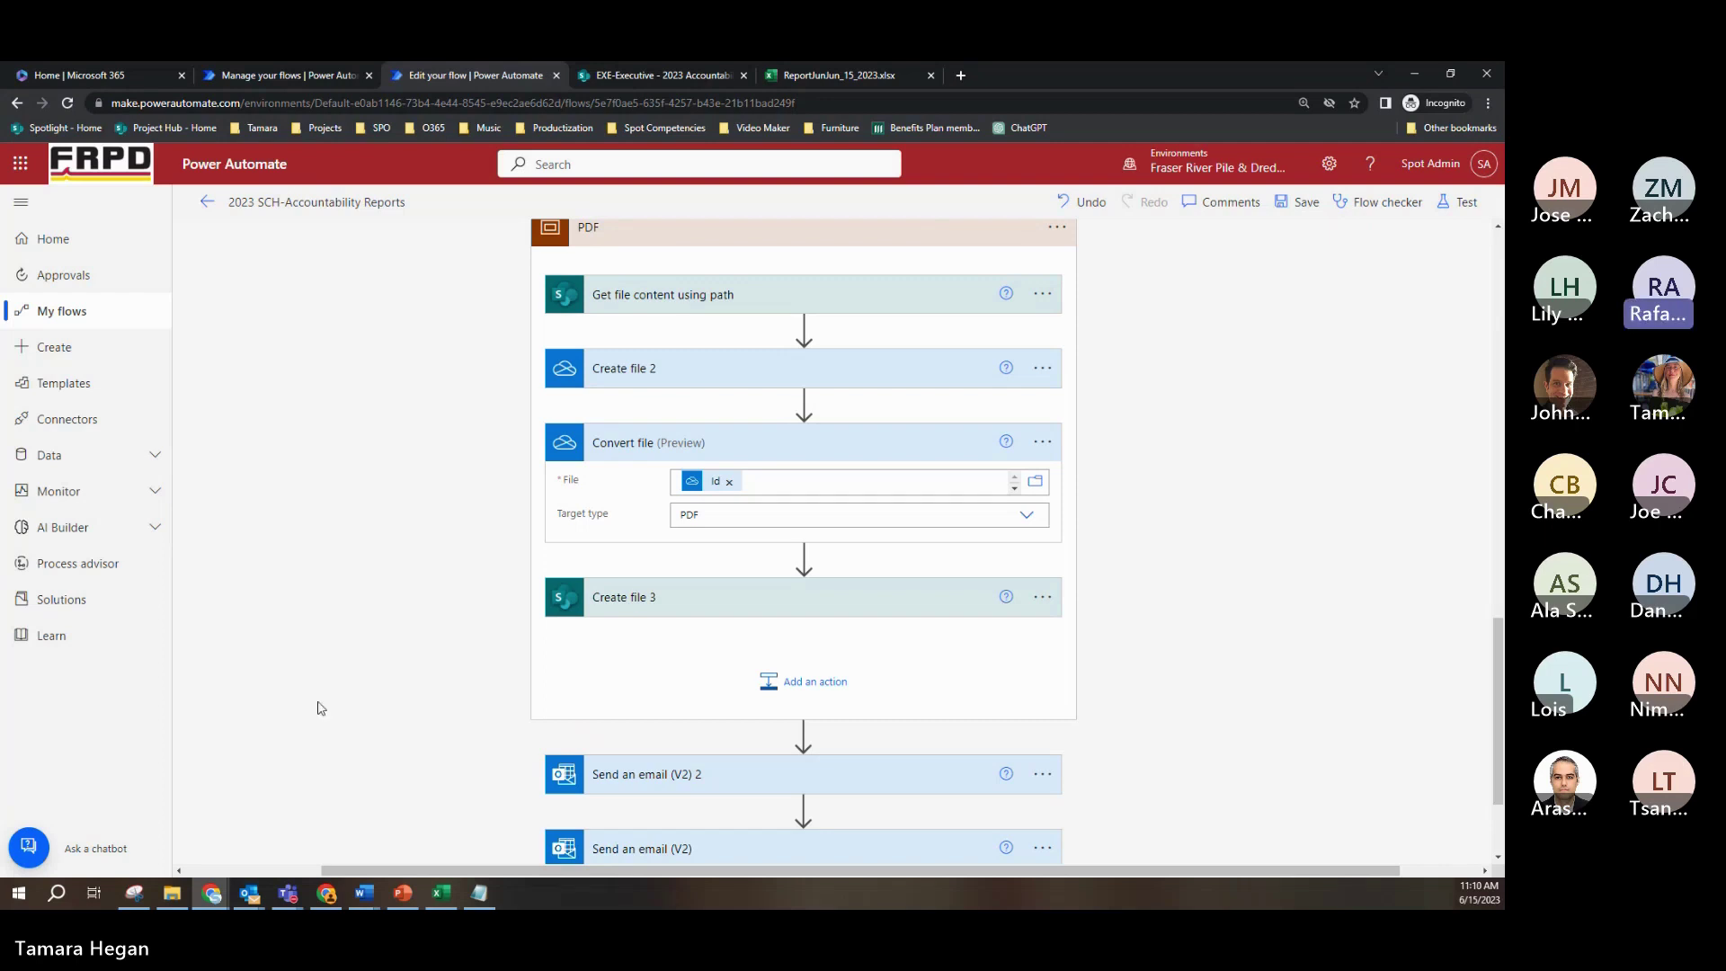
{"action": "left_click", "coordinate": [749, 604]}
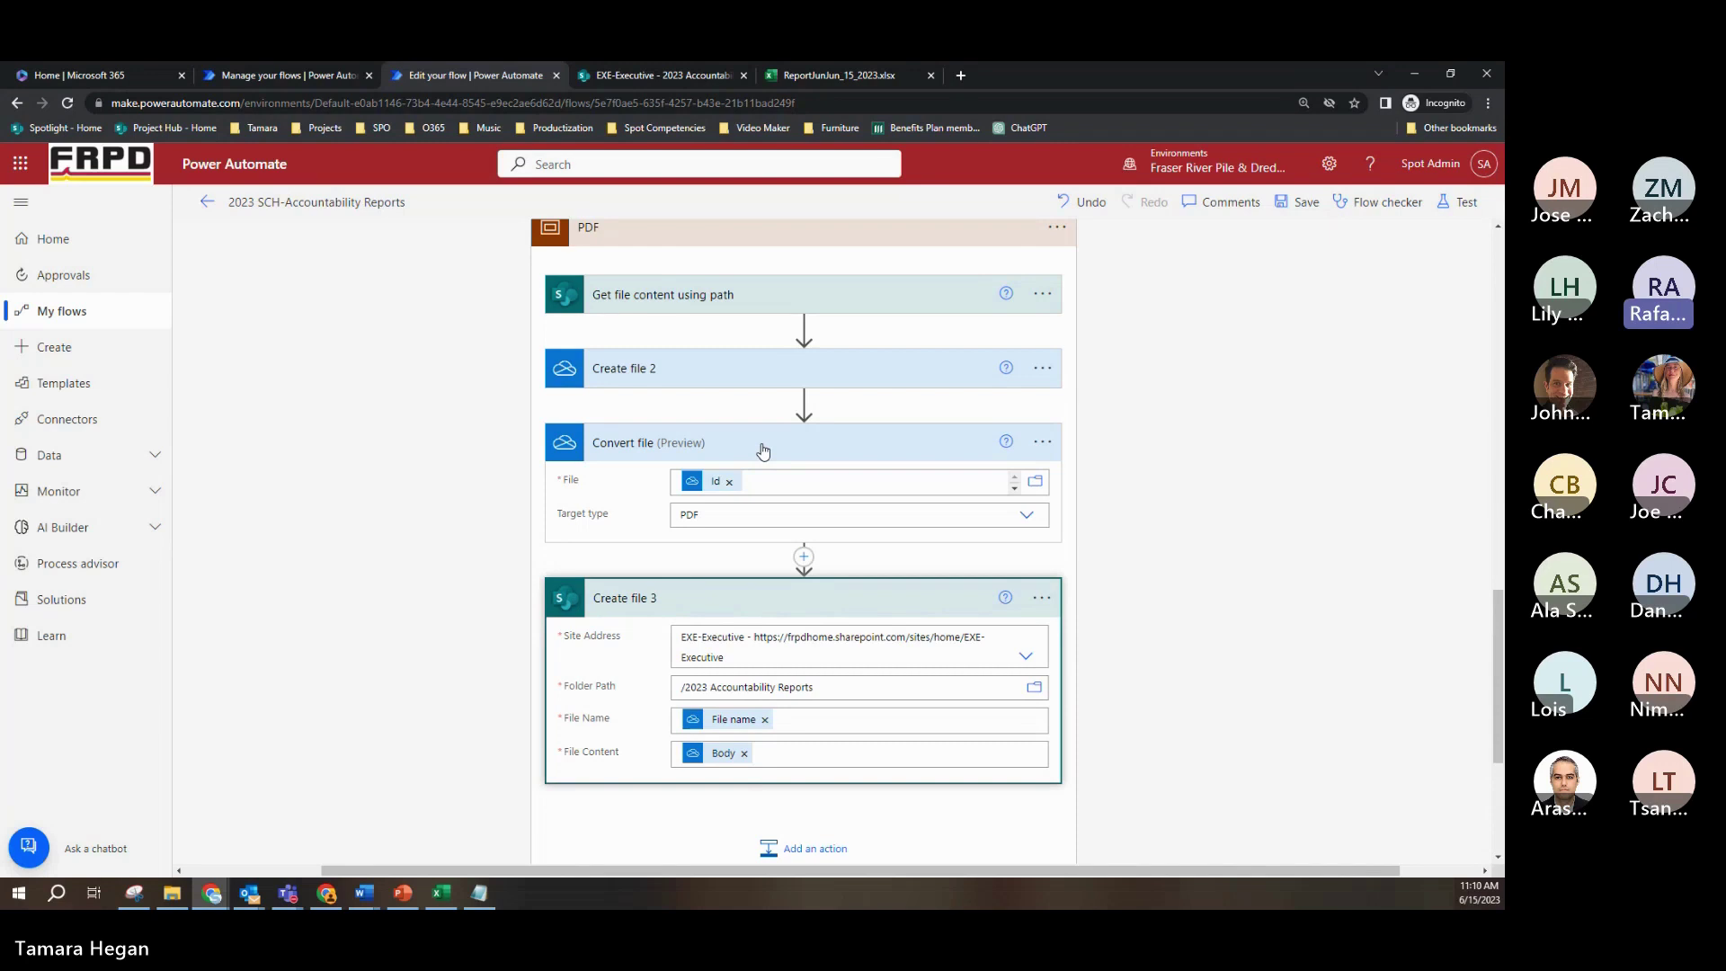
Step: Collapse Convert file (Preview) and Create file 3 to bring both Send an email steps and Terminate into view
{"action": "left_click", "coordinate": [813, 455]}
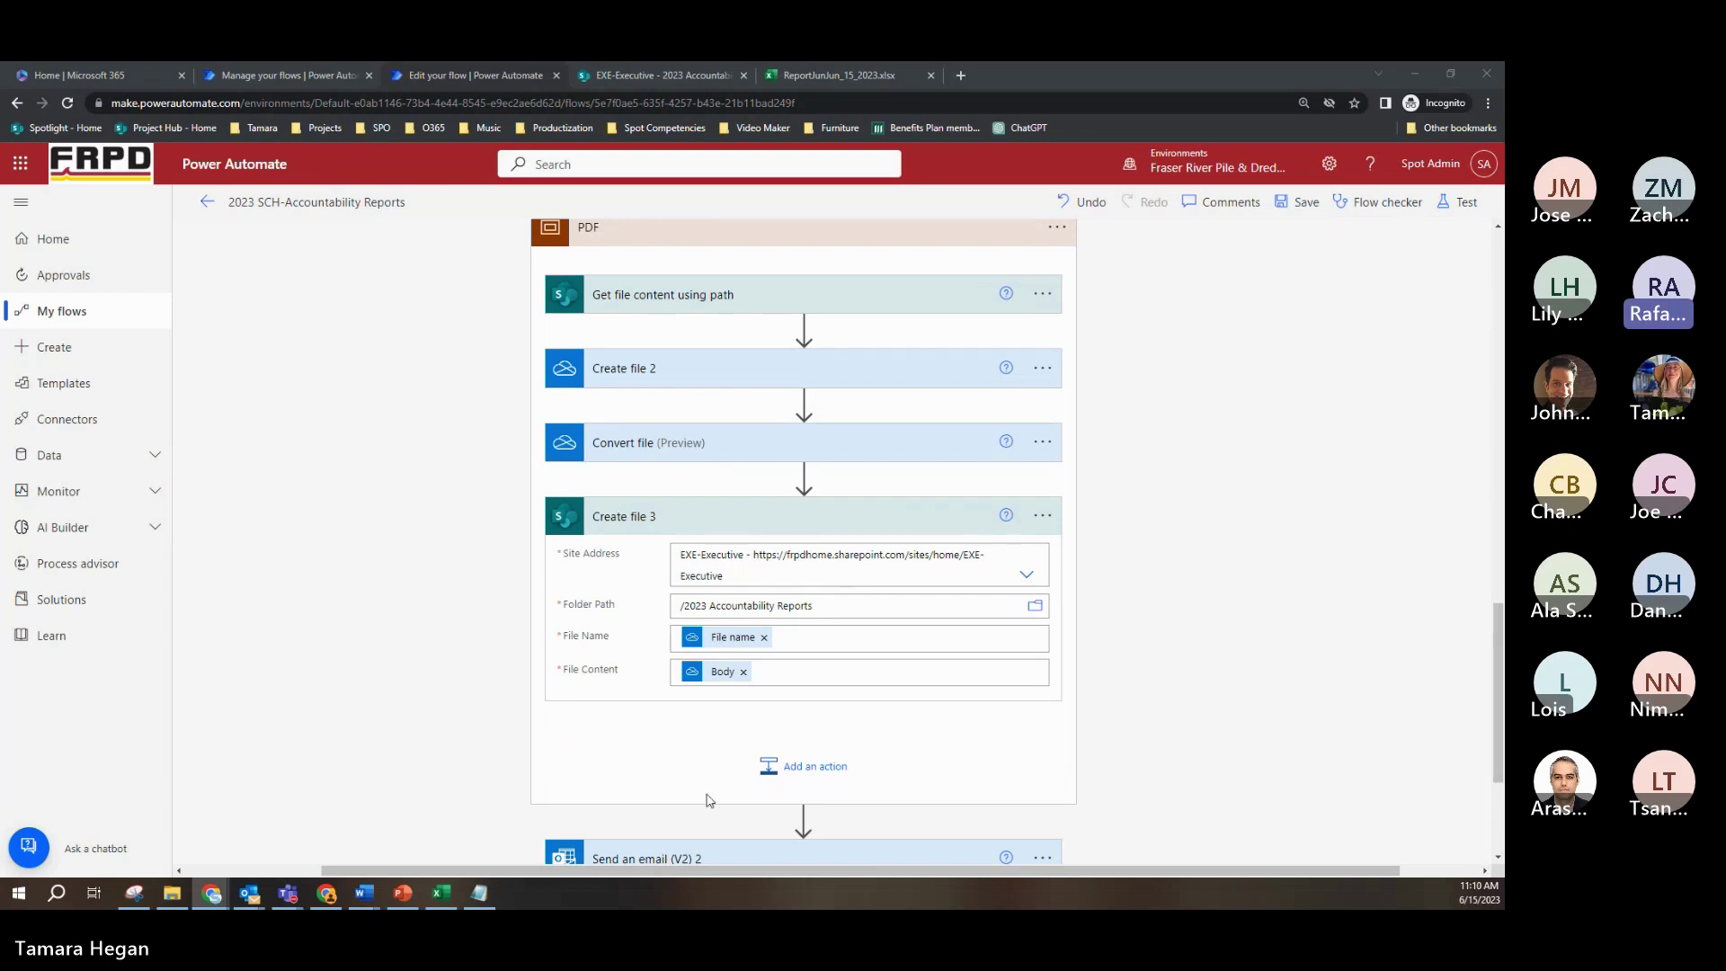
{"action": "left_click", "coordinate": [843, 532]}
{"action": "scroll", "coordinate": [845, 542], "scroll_direction": "down", "scroll_amount": 1}
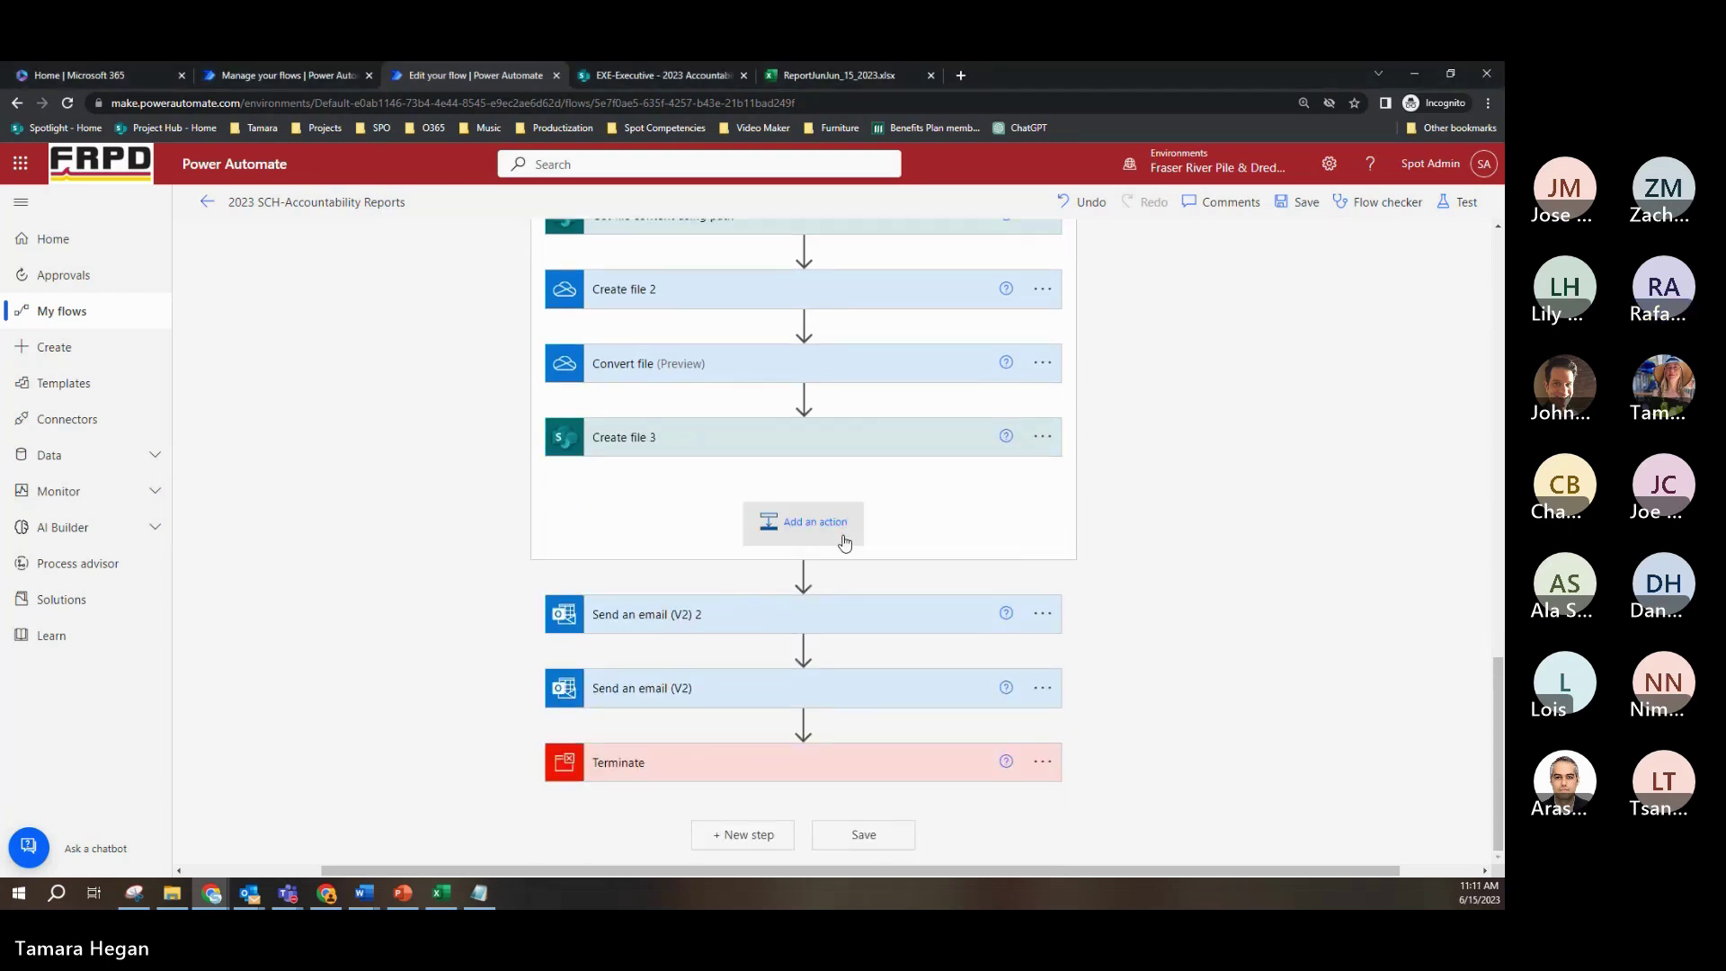
Step: Inspect both email steps' recipients, Accountability Report subject and body, and Terminate's Succeeded status
{"action": "left_click", "coordinate": [921, 602]}
{"action": "scroll", "coordinate": [1083, 553], "scroll_direction": "down", "scroll_amount": 3}
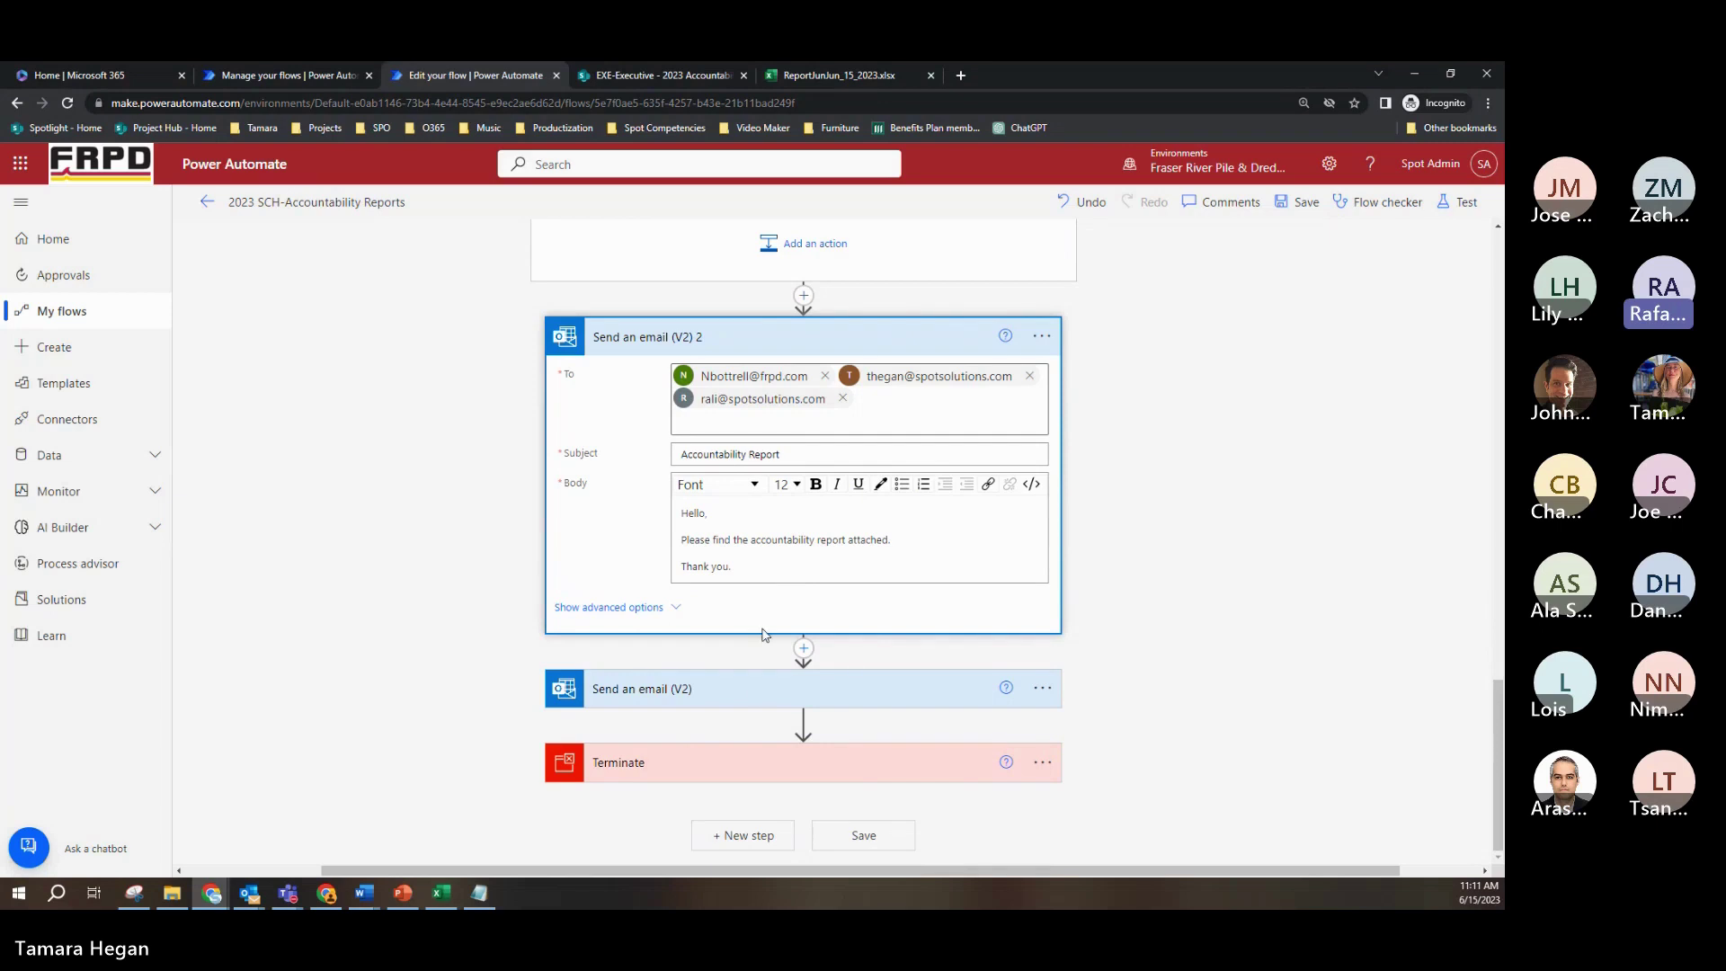
{"action": "left_click", "coordinate": [778, 694]}
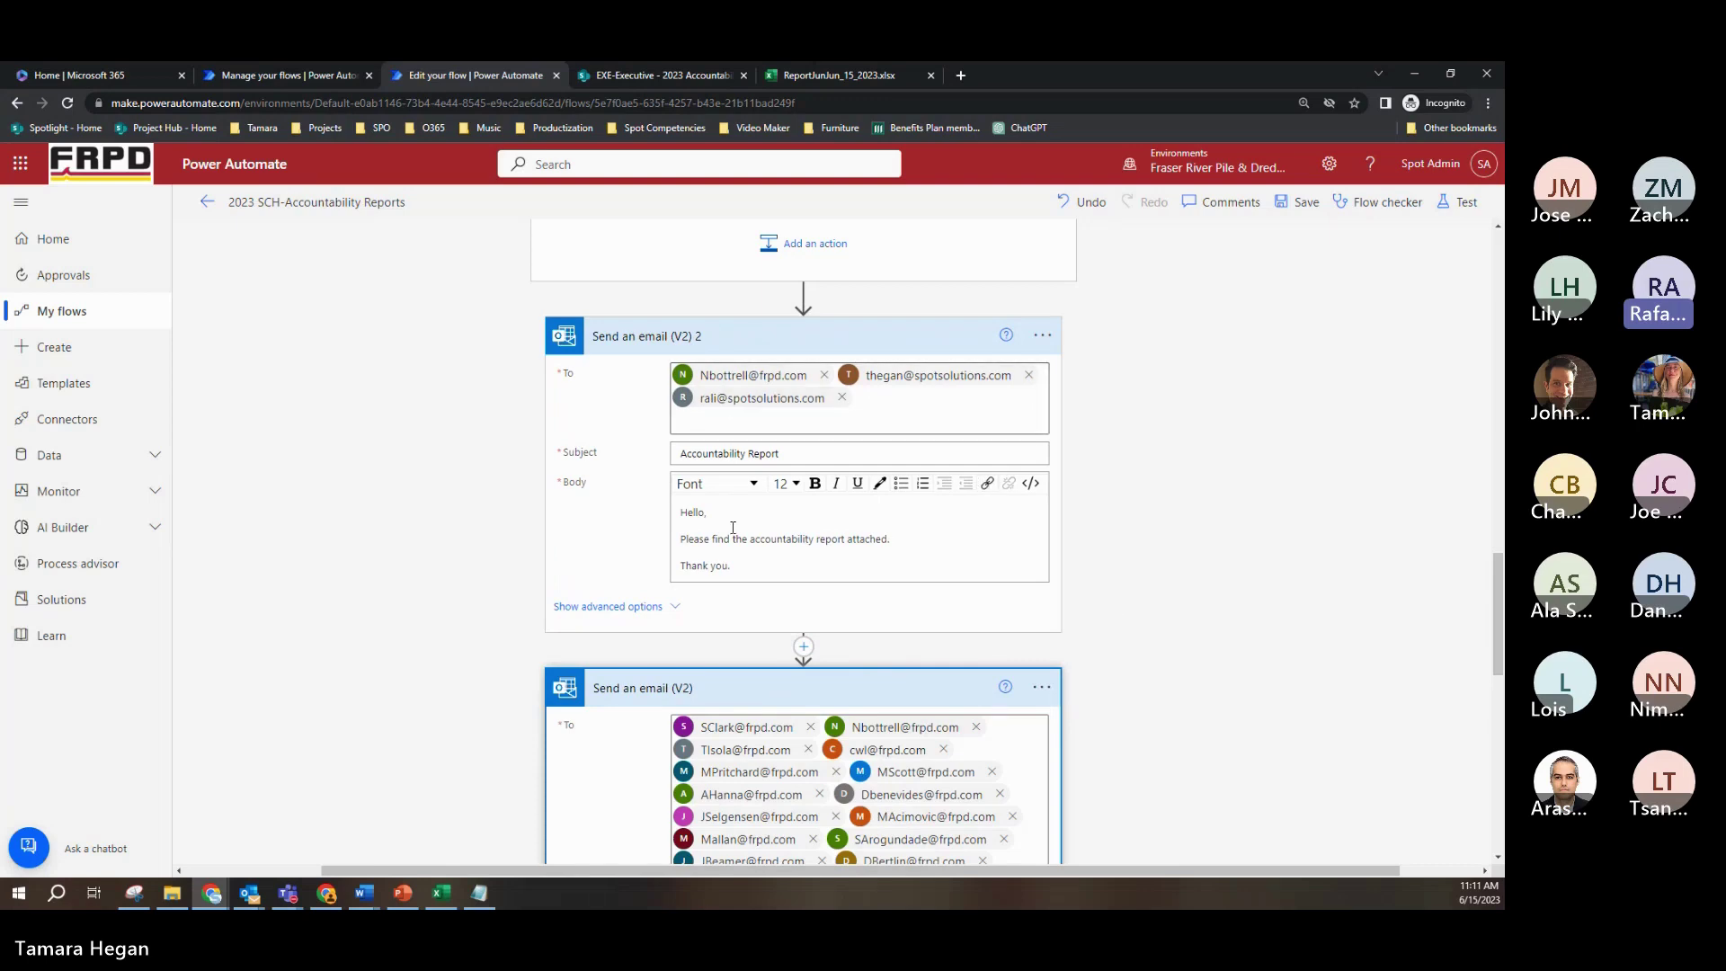
{"action": "scroll", "coordinate": [910, 599], "scroll_direction": "down", "scroll_amount": 1}
{"action": "scroll", "coordinate": [911, 599], "scroll_direction": "down", "scroll_amount": 9}
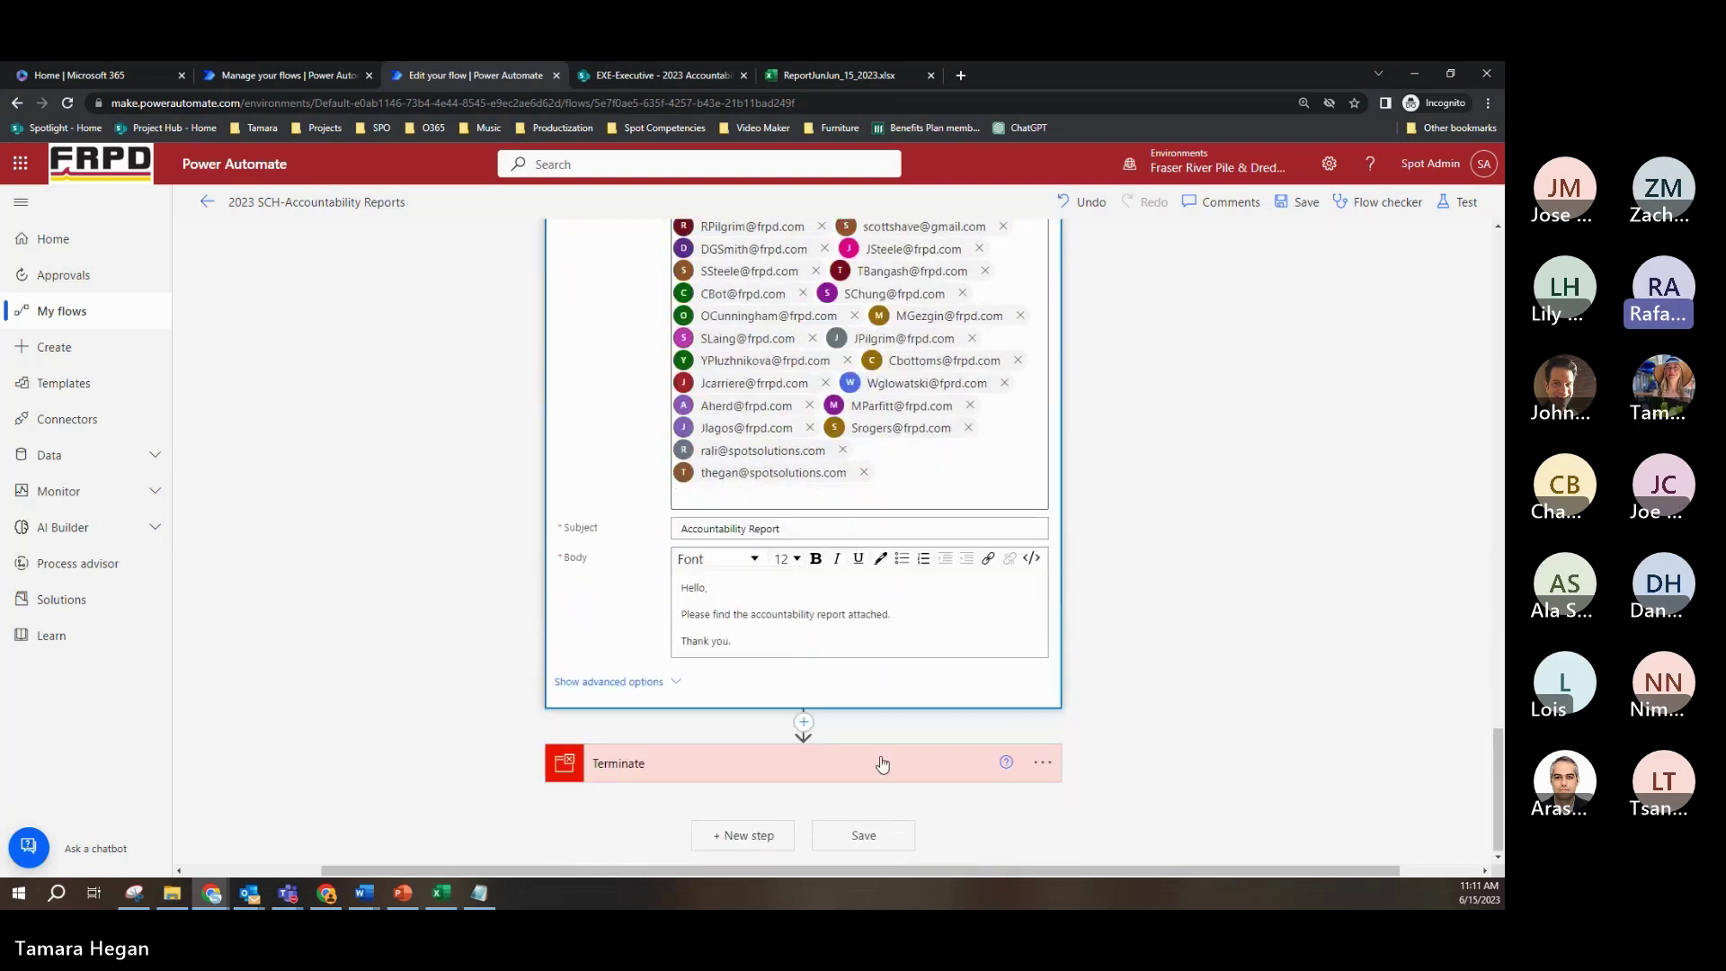
{"action": "left_click", "coordinate": [866, 771]}
{"action": "scroll", "coordinate": [1114, 647], "scroll_direction": "down", "scroll_amount": 1}
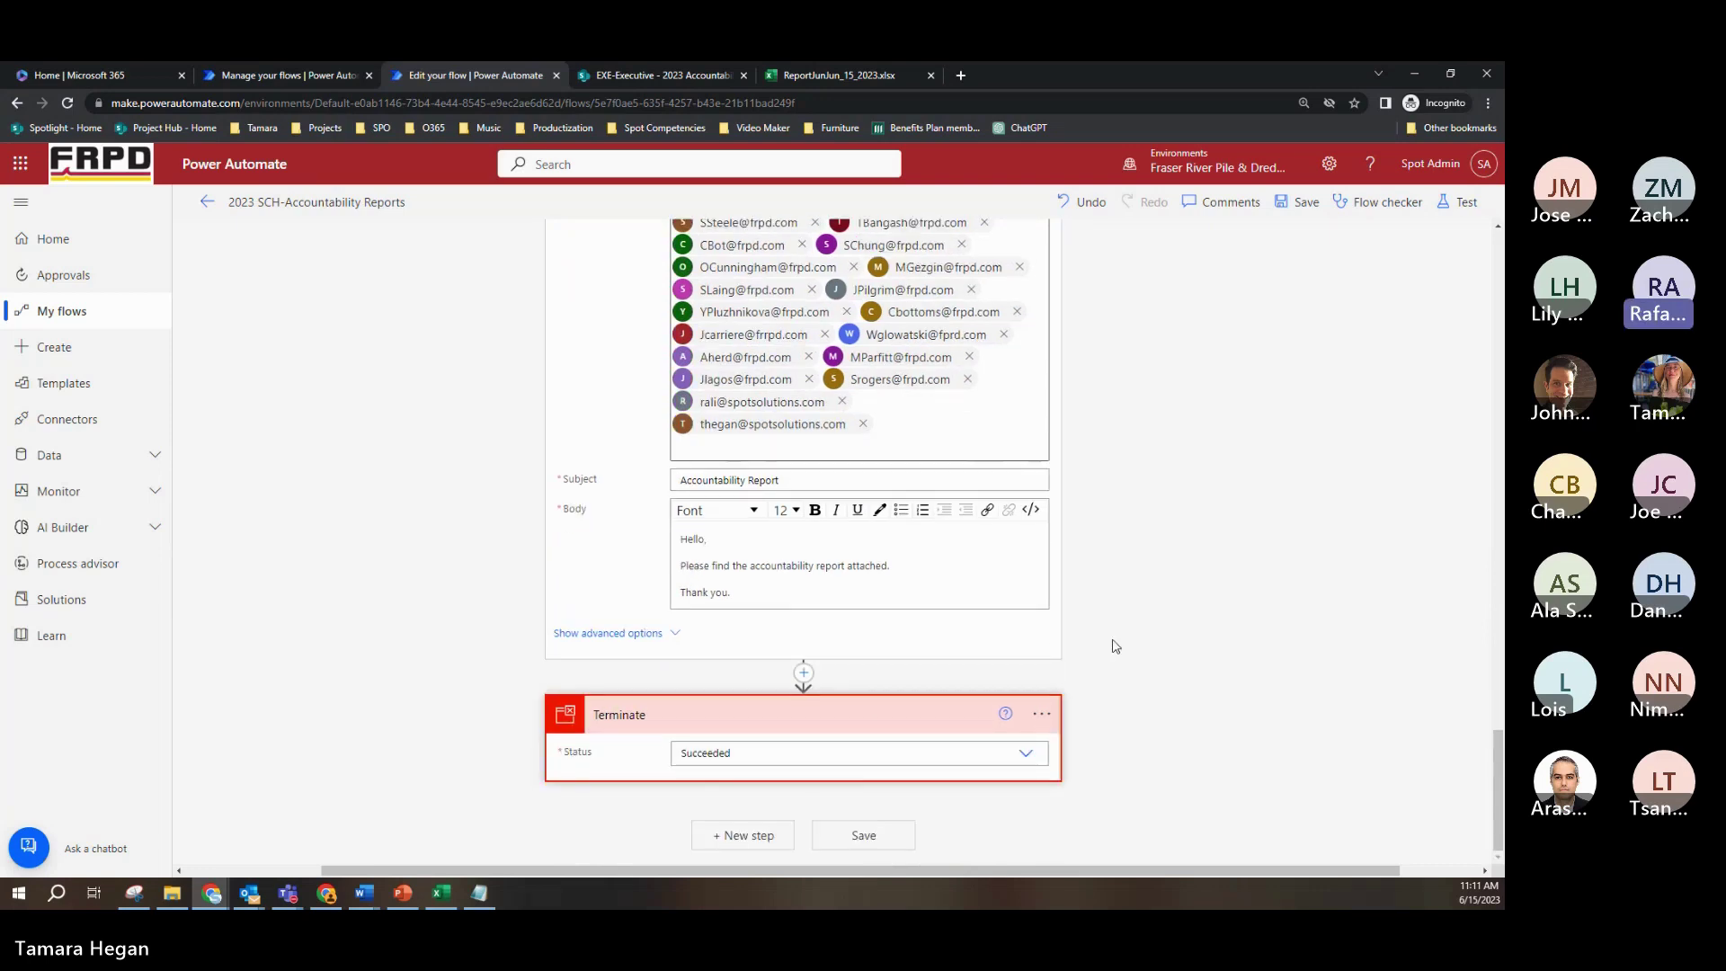
{"action": "scroll", "coordinate": [1114, 646], "scroll_direction": "up", "scroll_amount": 4}
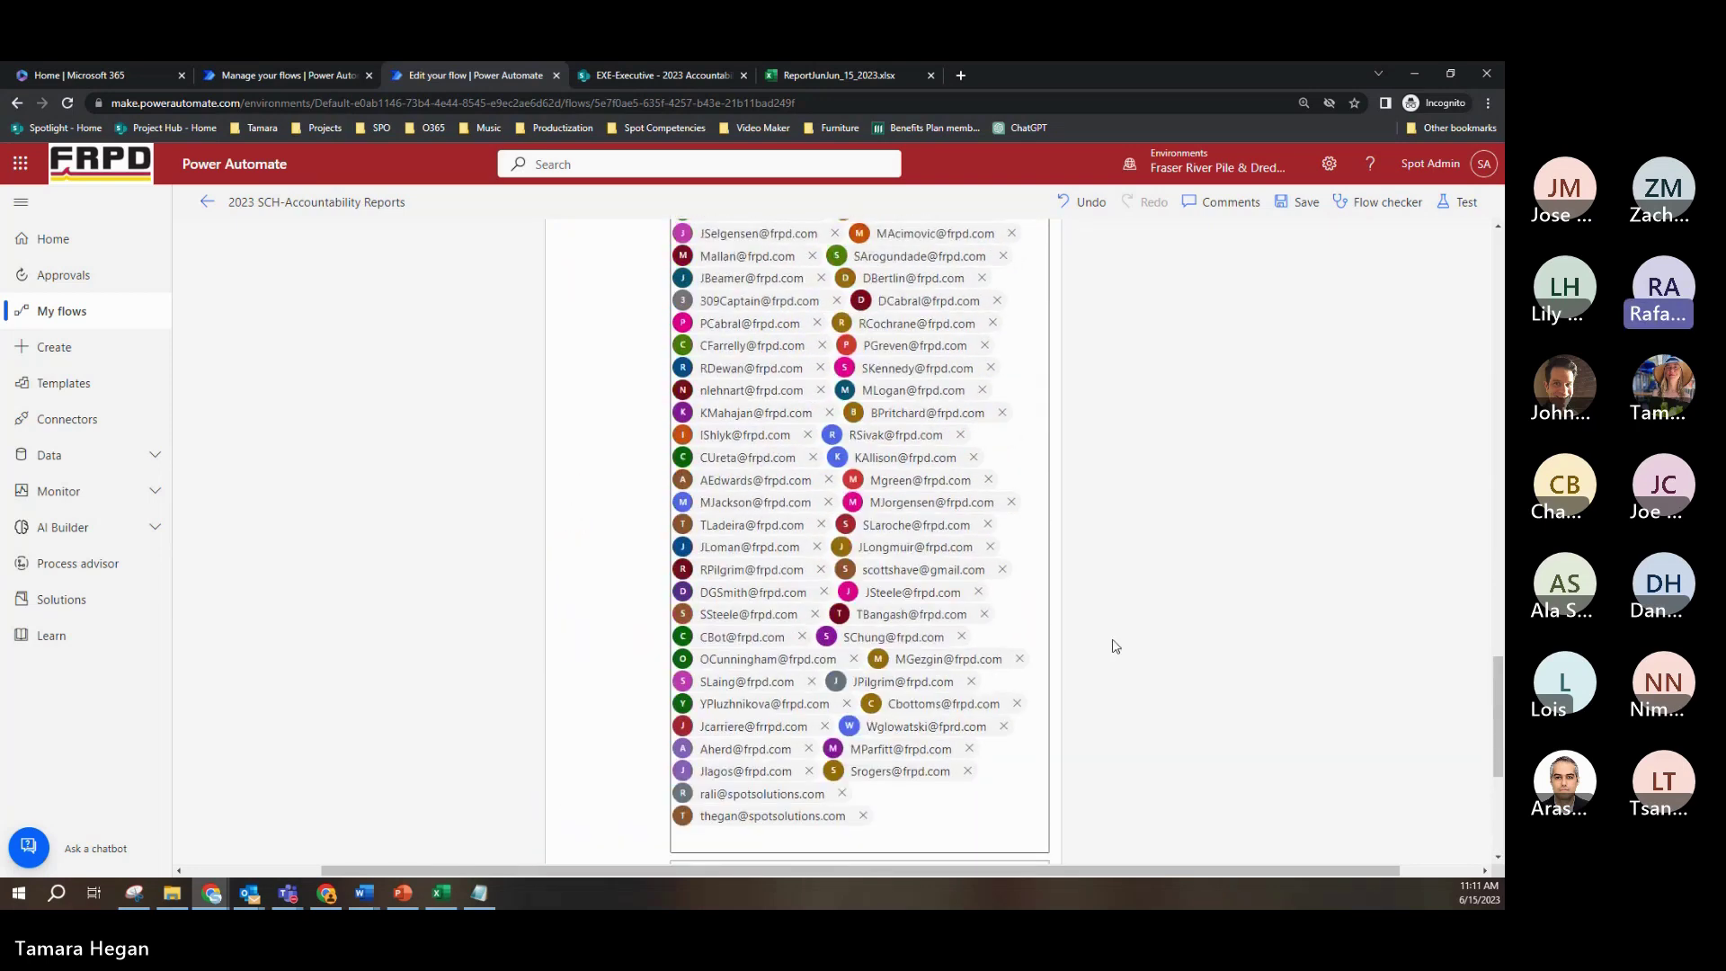
{"action": "scroll", "coordinate": [1115, 646], "scroll_direction": "up", "scroll_amount": 14}
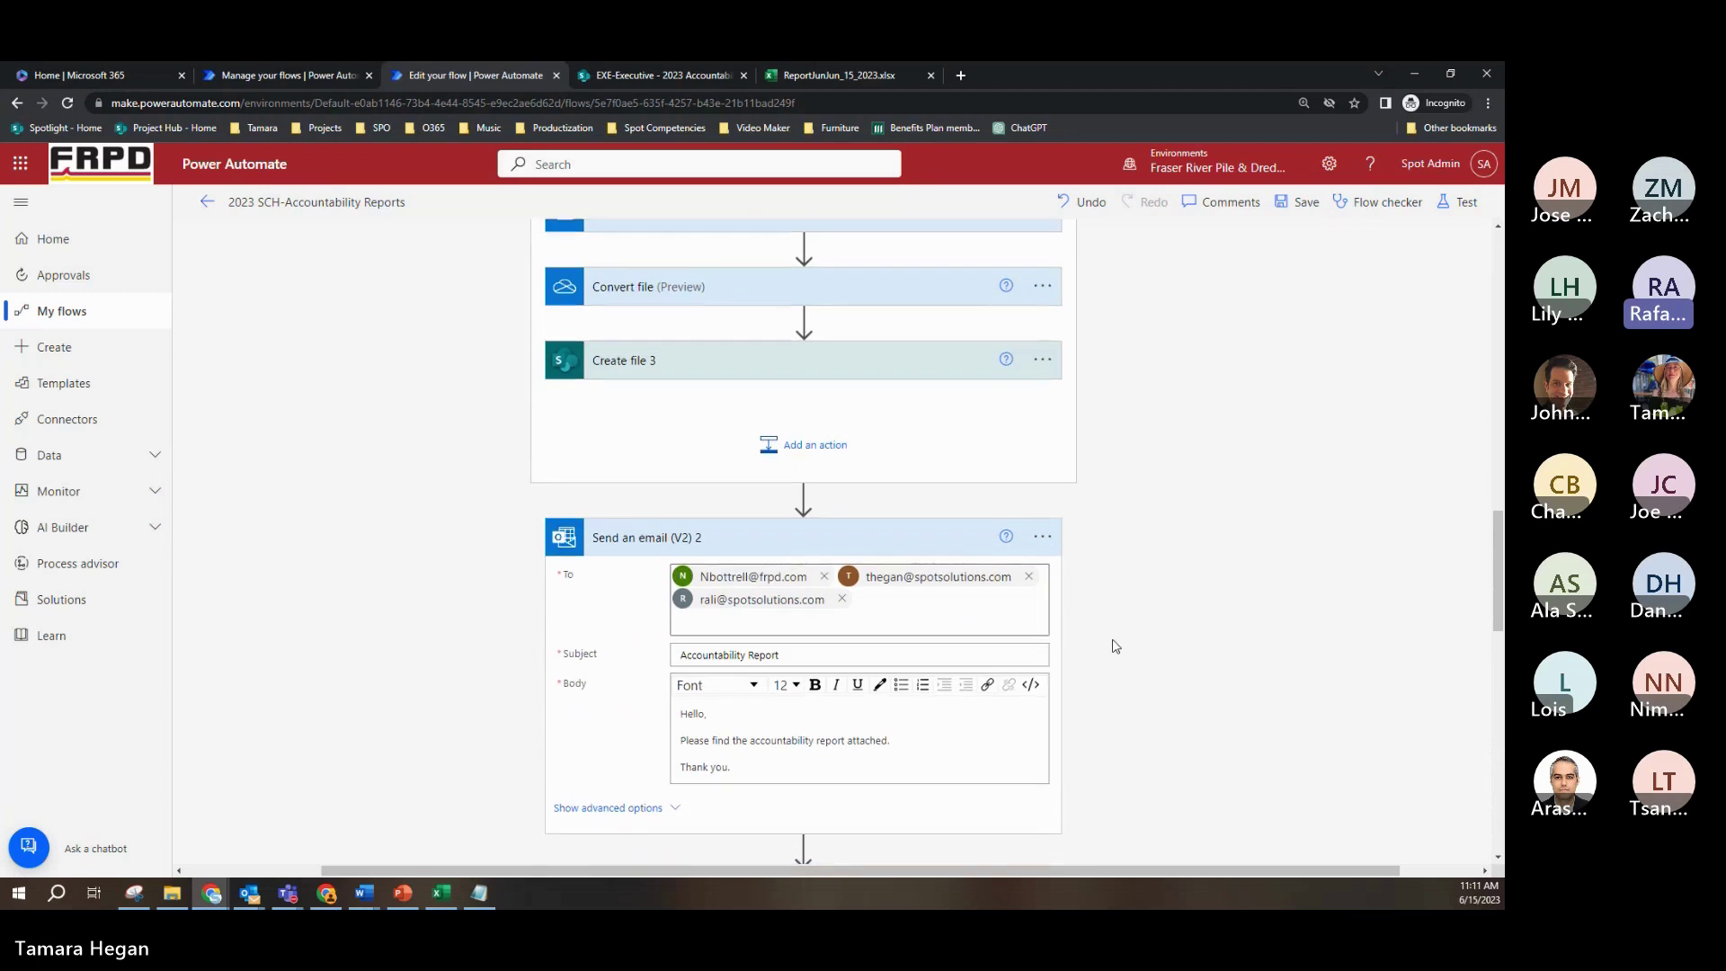
Step: Collapse Send an email (V2) 2 and Send an email (V2) back to their titles
{"action": "left_click", "coordinate": [795, 543]}
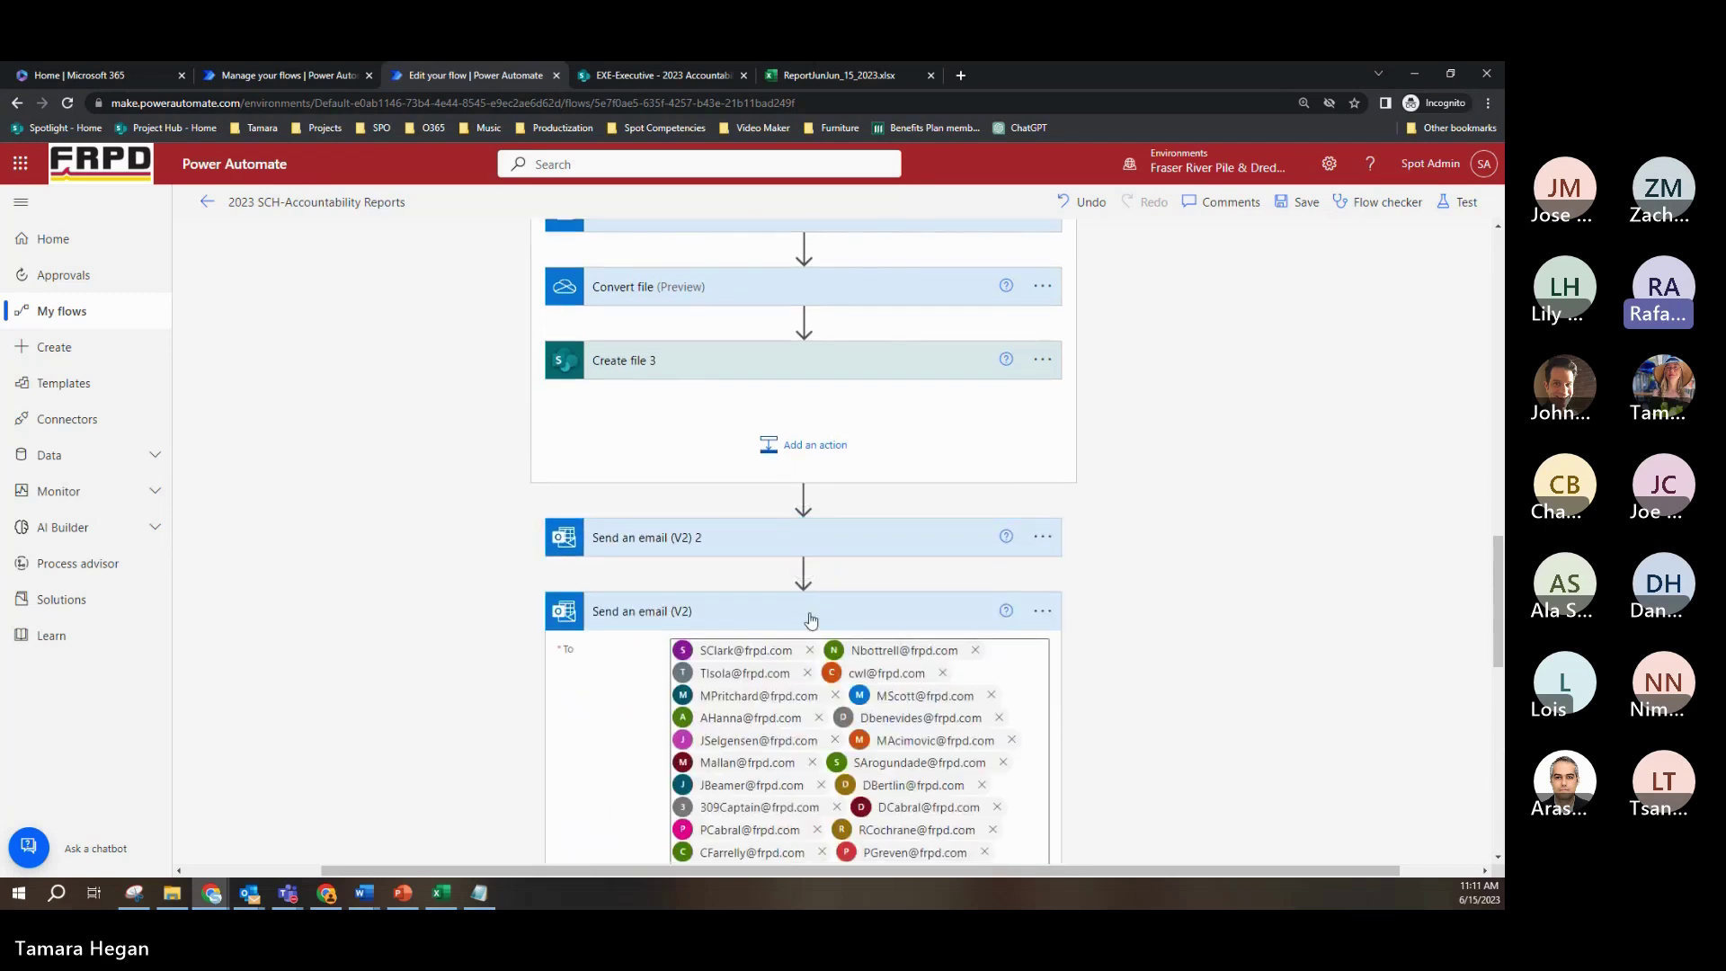
{"action": "left_click", "coordinate": [811, 620]}
{"action": "scroll", "coordinate": [828, 669], "scroll_direction": "up", "scroll_amount": 2}
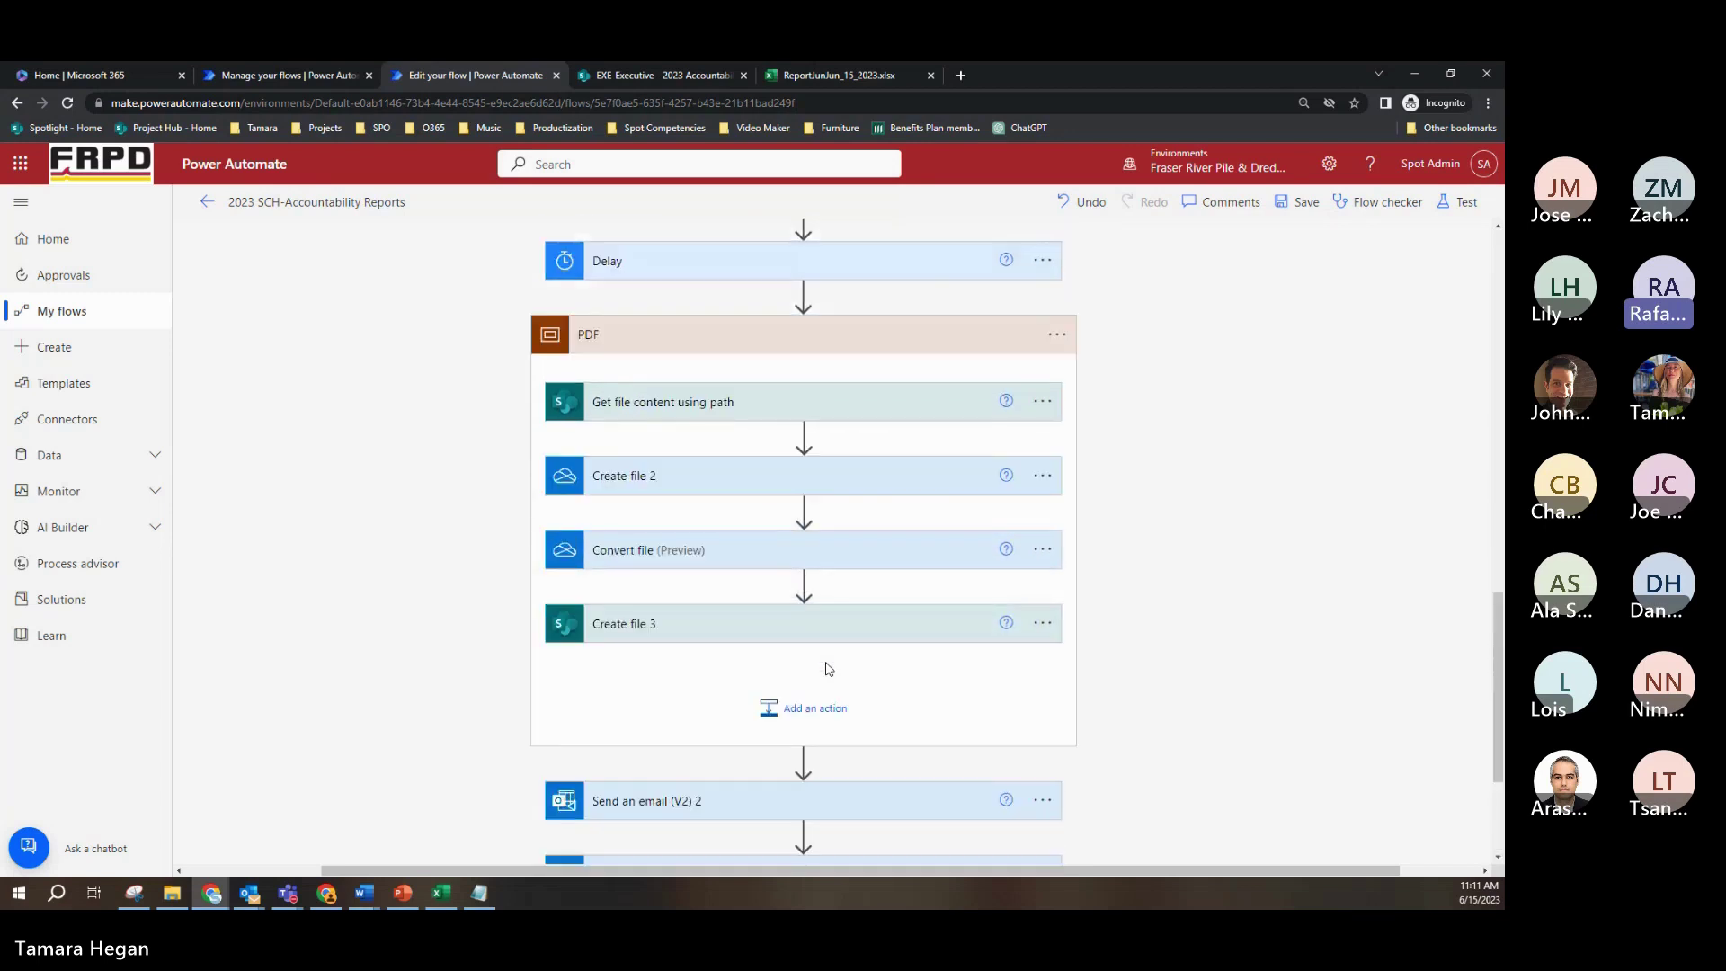
{"action": "scroll", "coordinate": [829, 669], "scroll_direction": "up", "scroll_amount": 15}
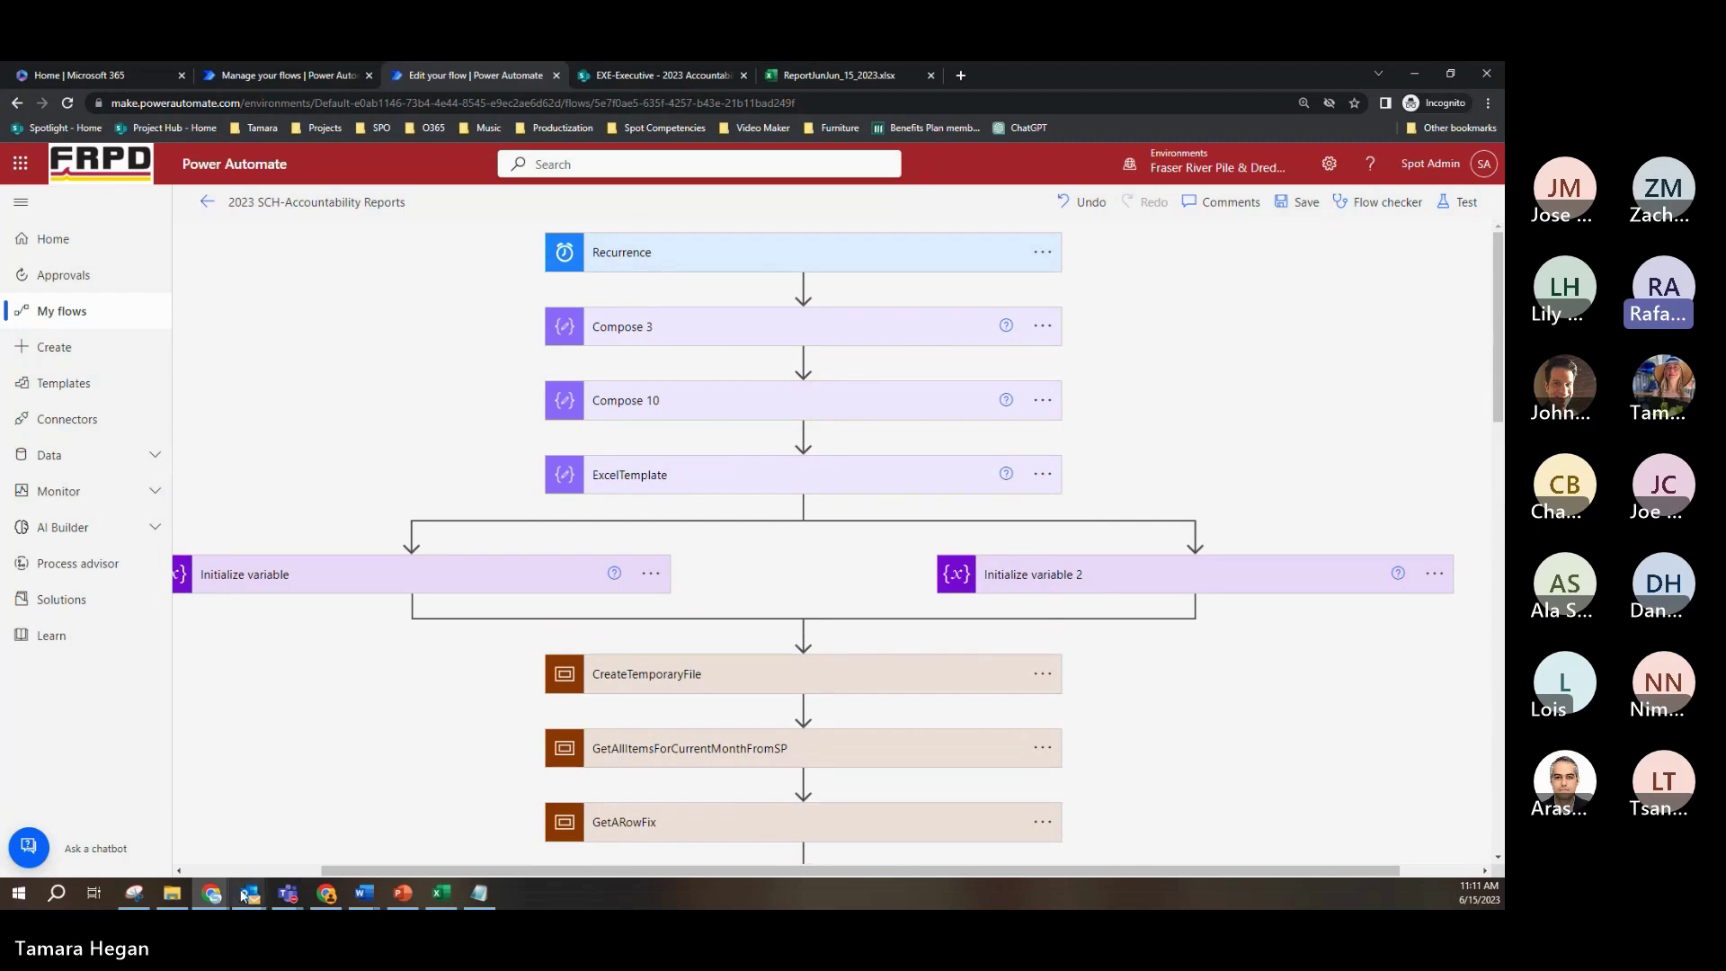
{"action": "left_click", "coordinate": [270, 888]}
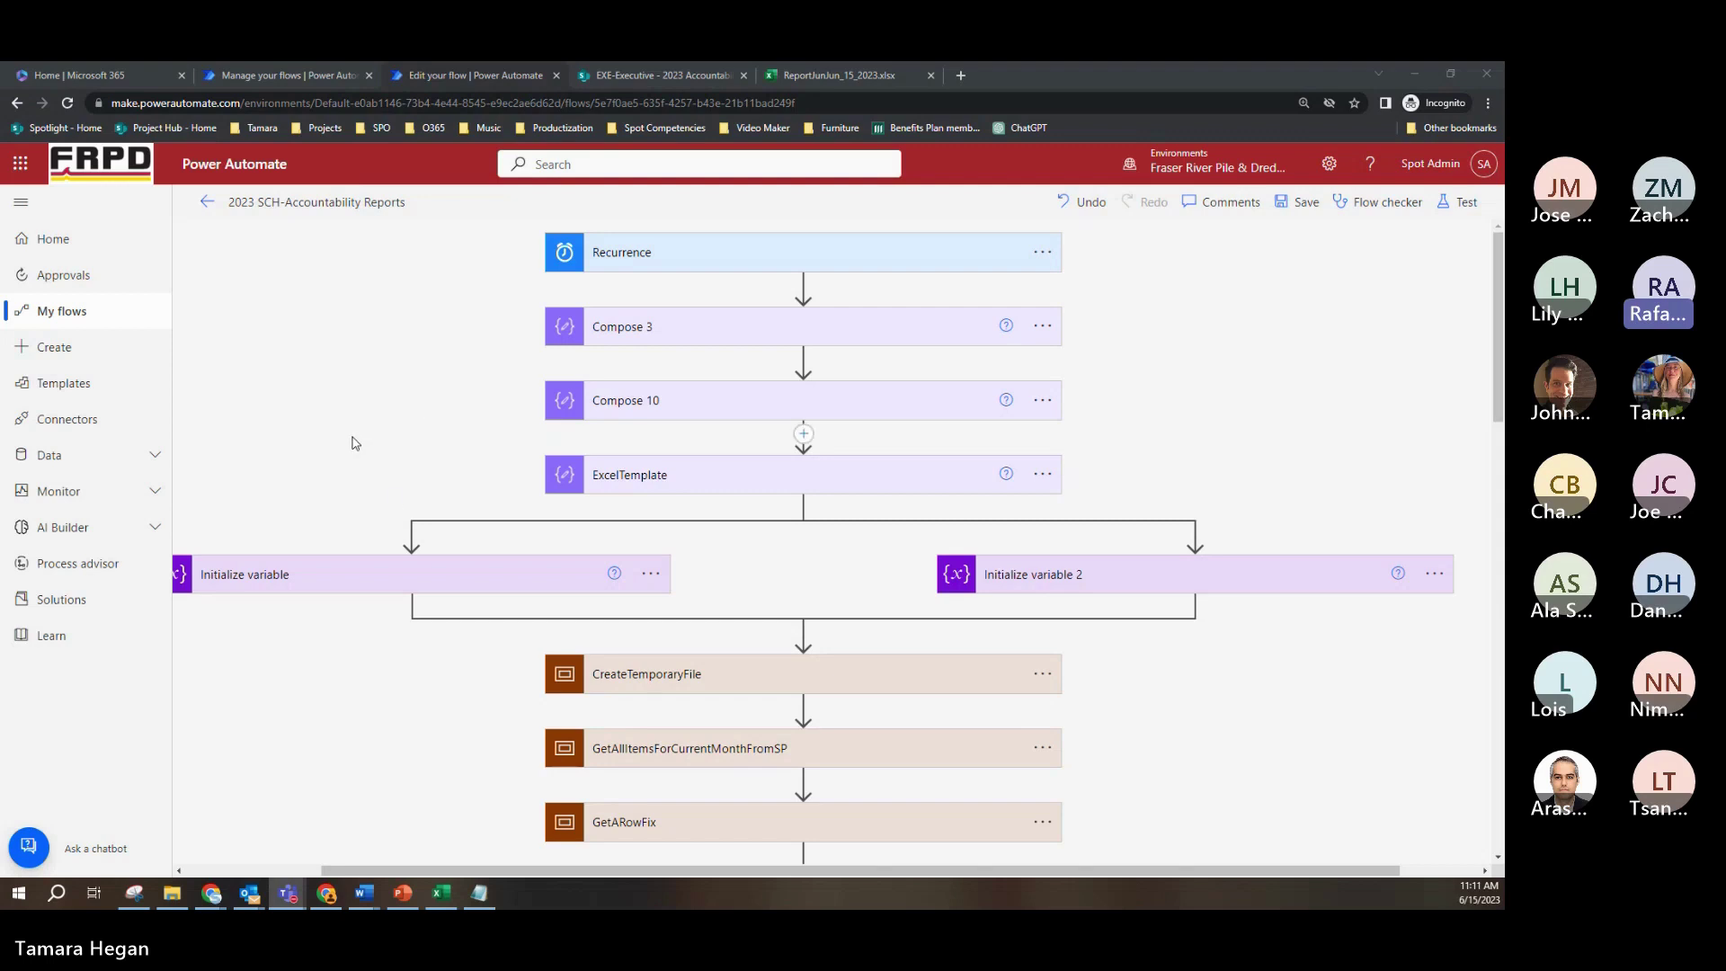
{"action": "left_click", "coordinate": [859, 72]}
Step: Close ReportJunJun_15_2023.xlsx to view the reports library, then return to the Edit your flow tab
{"action": "left_click", "coordinate": [930, 75]}
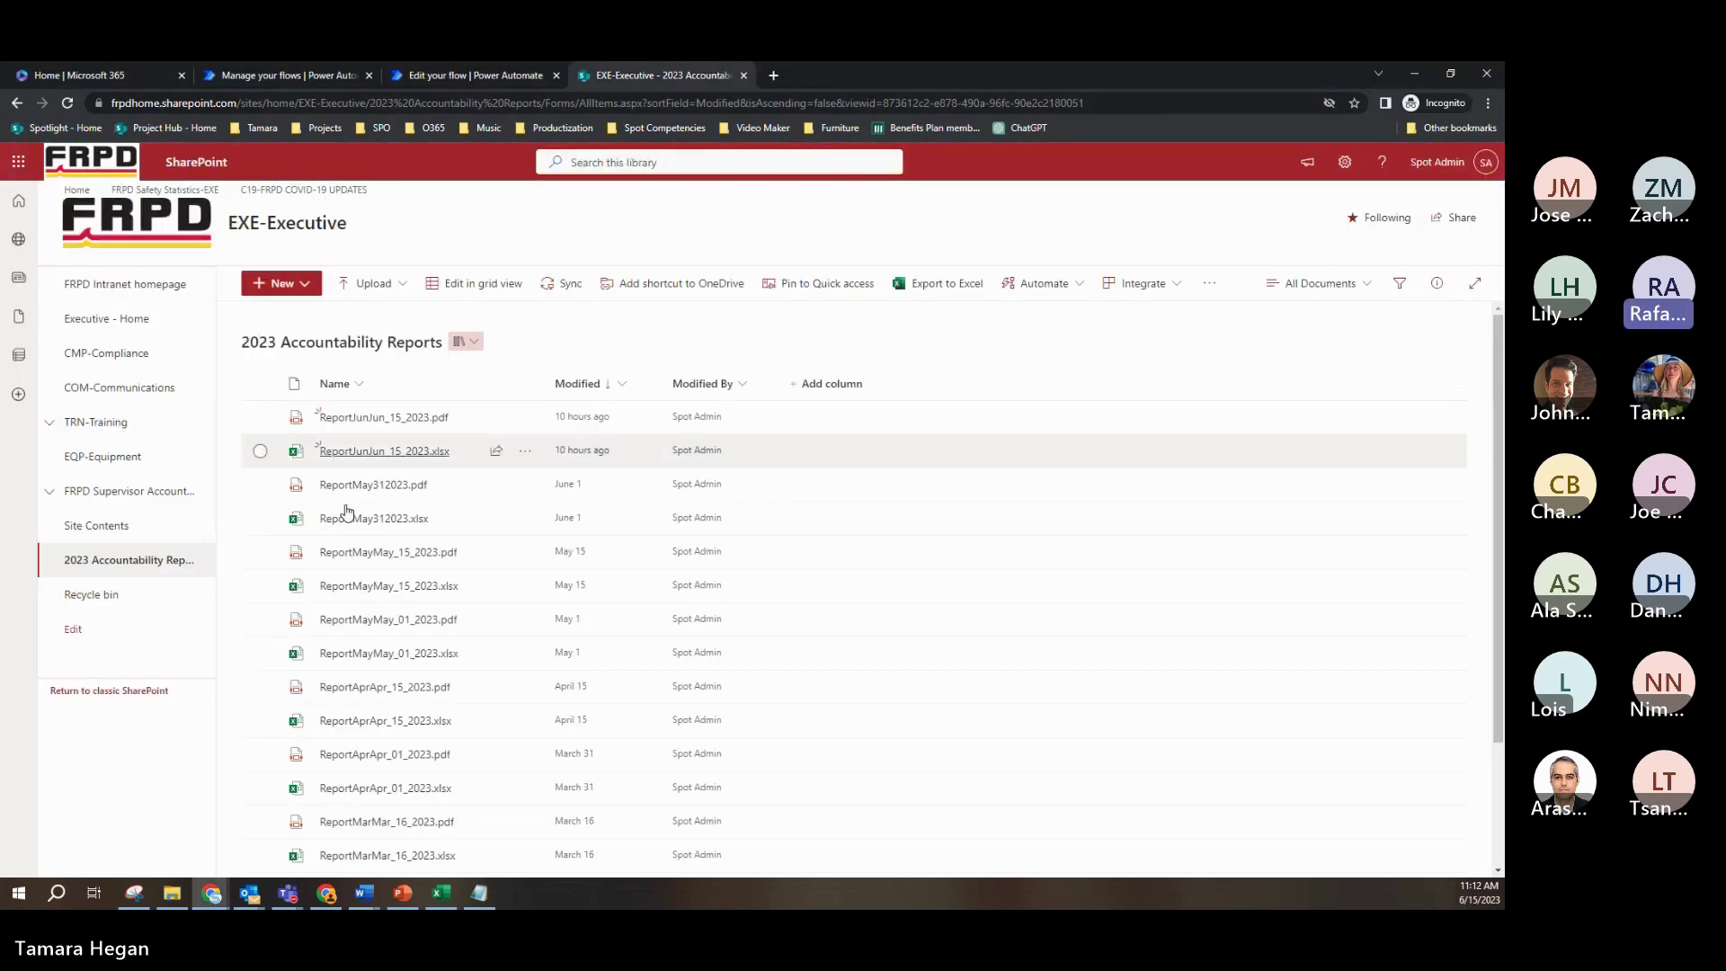
{"action": "left_click", "coordinate": [489, 76]}
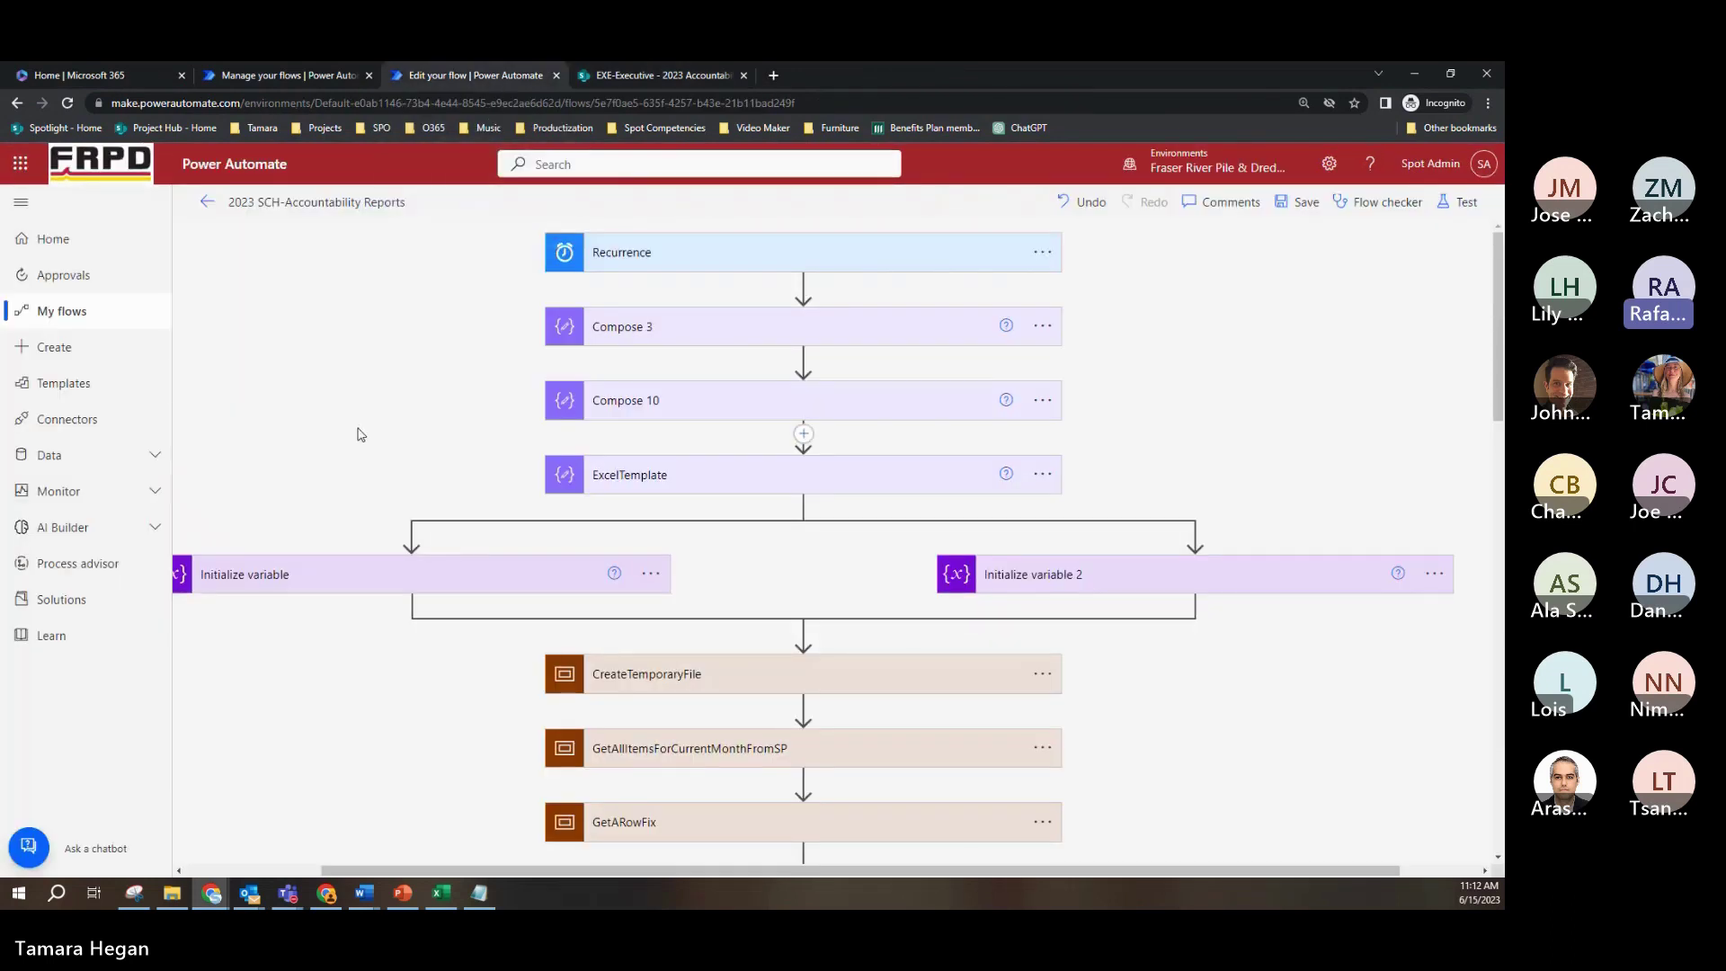